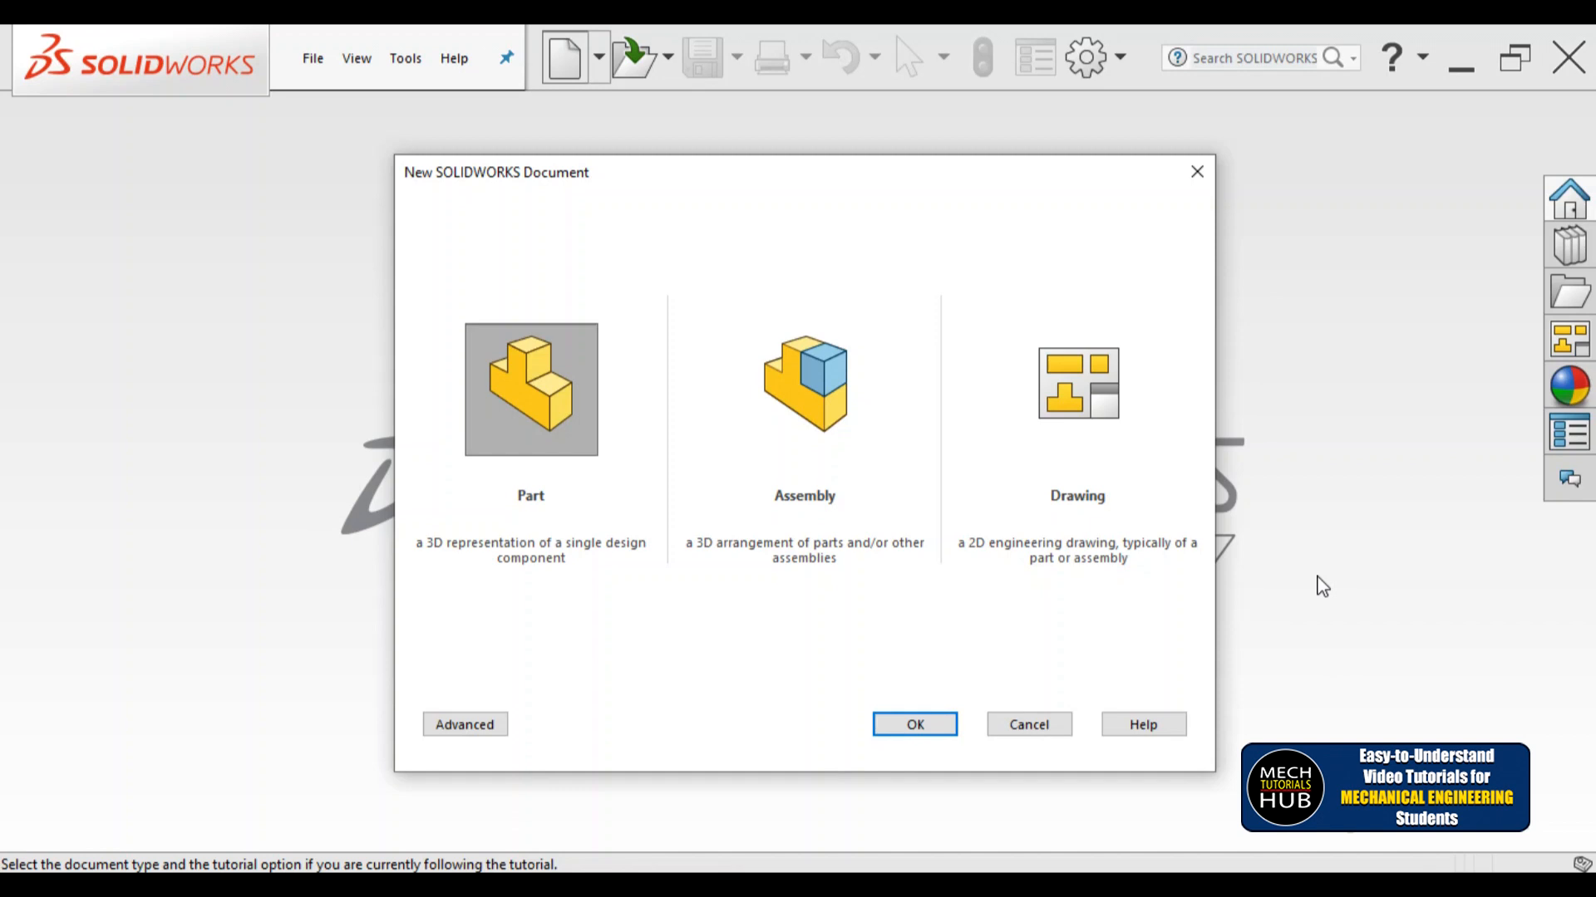
Step: Create a new drawing document using the A0 (ANSI) Landscape standard sheet format
click(1085, 411)
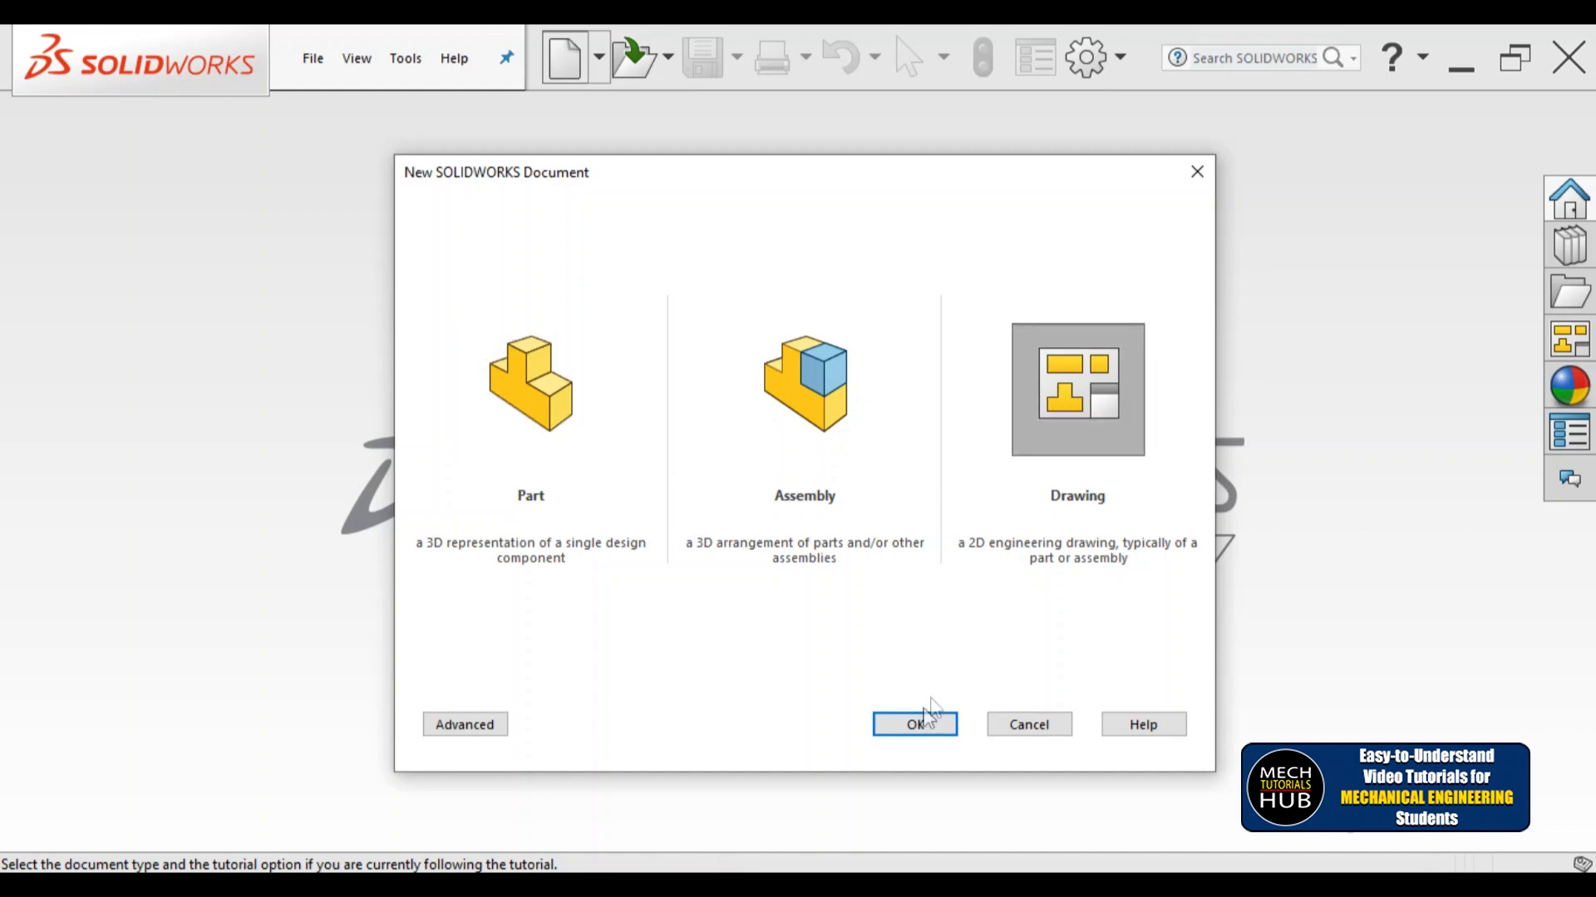
click(915, 731)
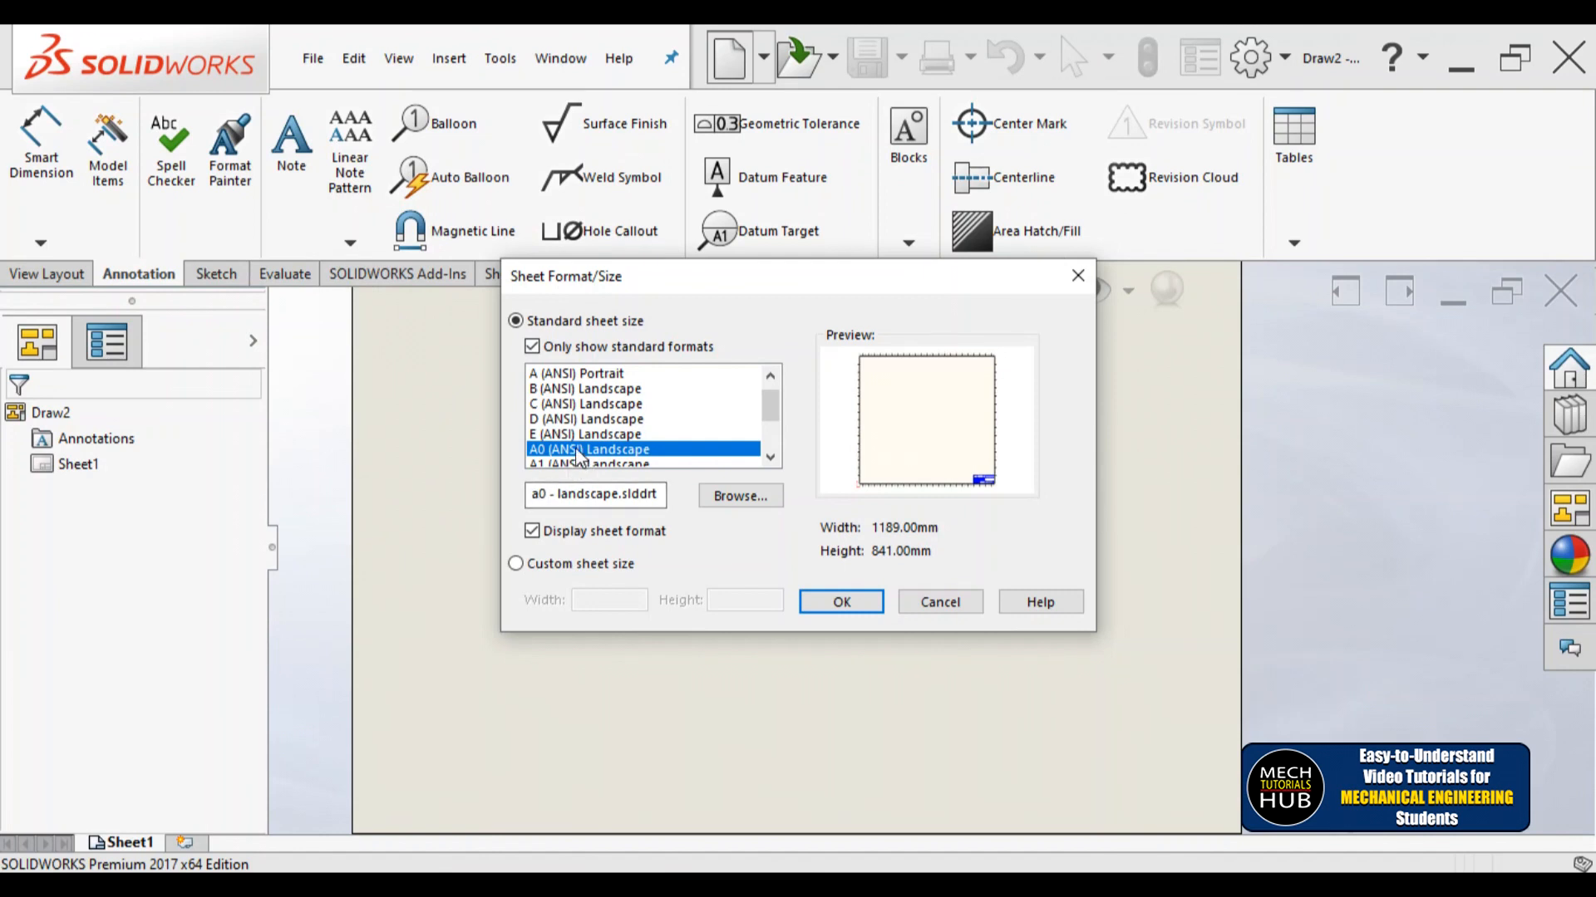
click(831, 601)
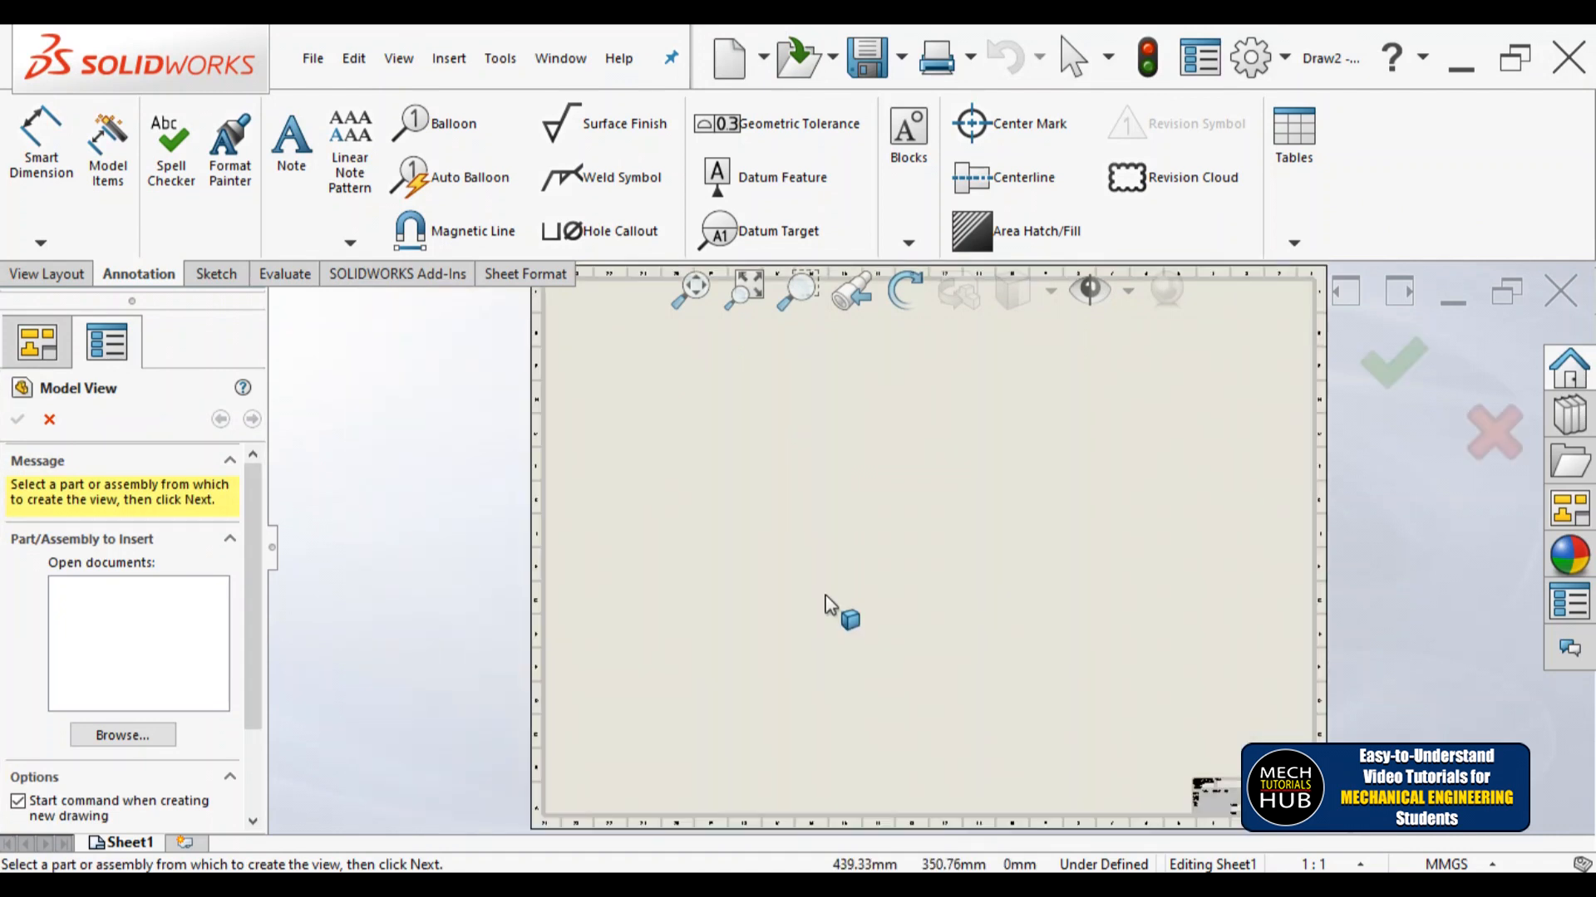
Step: Load Stuffing Box Assembly from the Stuffing Box folder in MD-Assembly-files as the model for the drawing view
scroll(926, 559, up, 2)
scroll(1033, 491, down, 1)
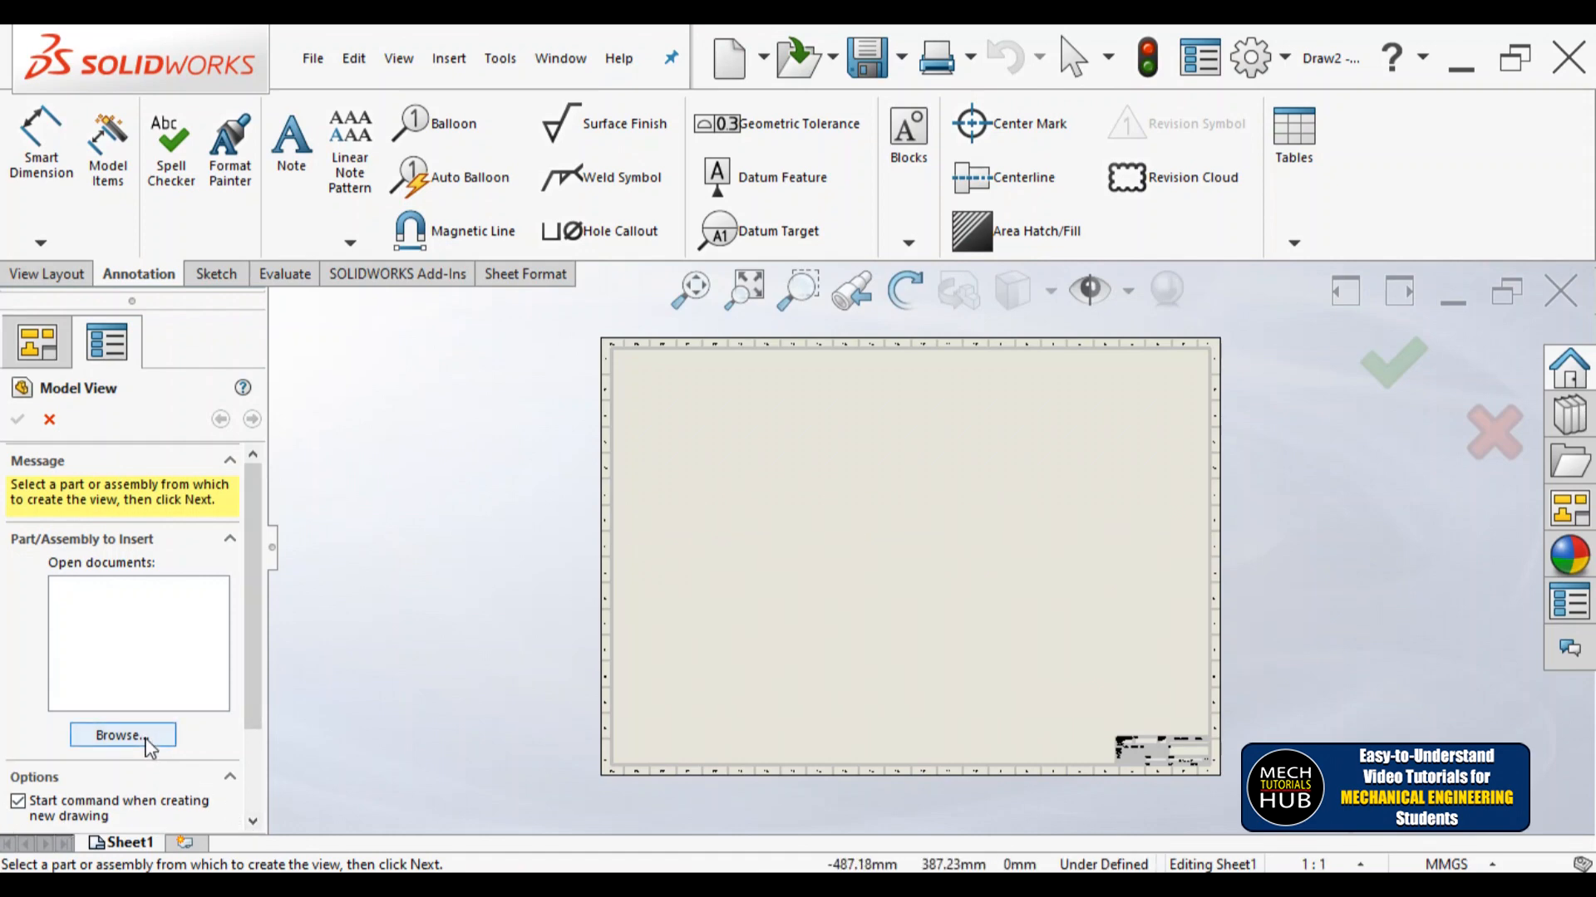
click(147, 742)
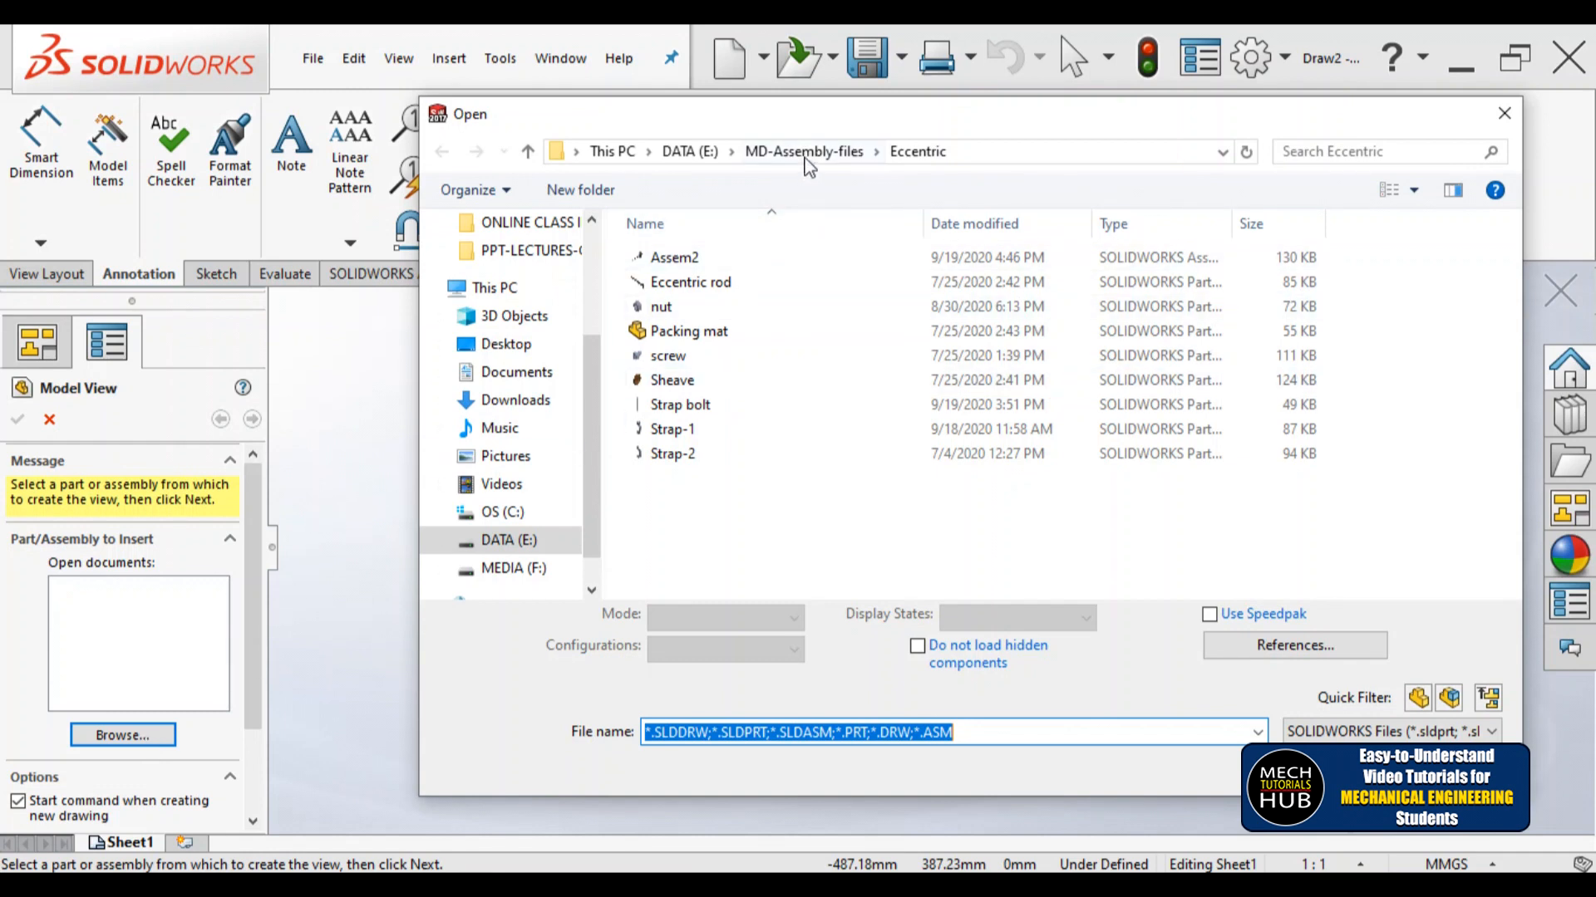
click(803, 152)
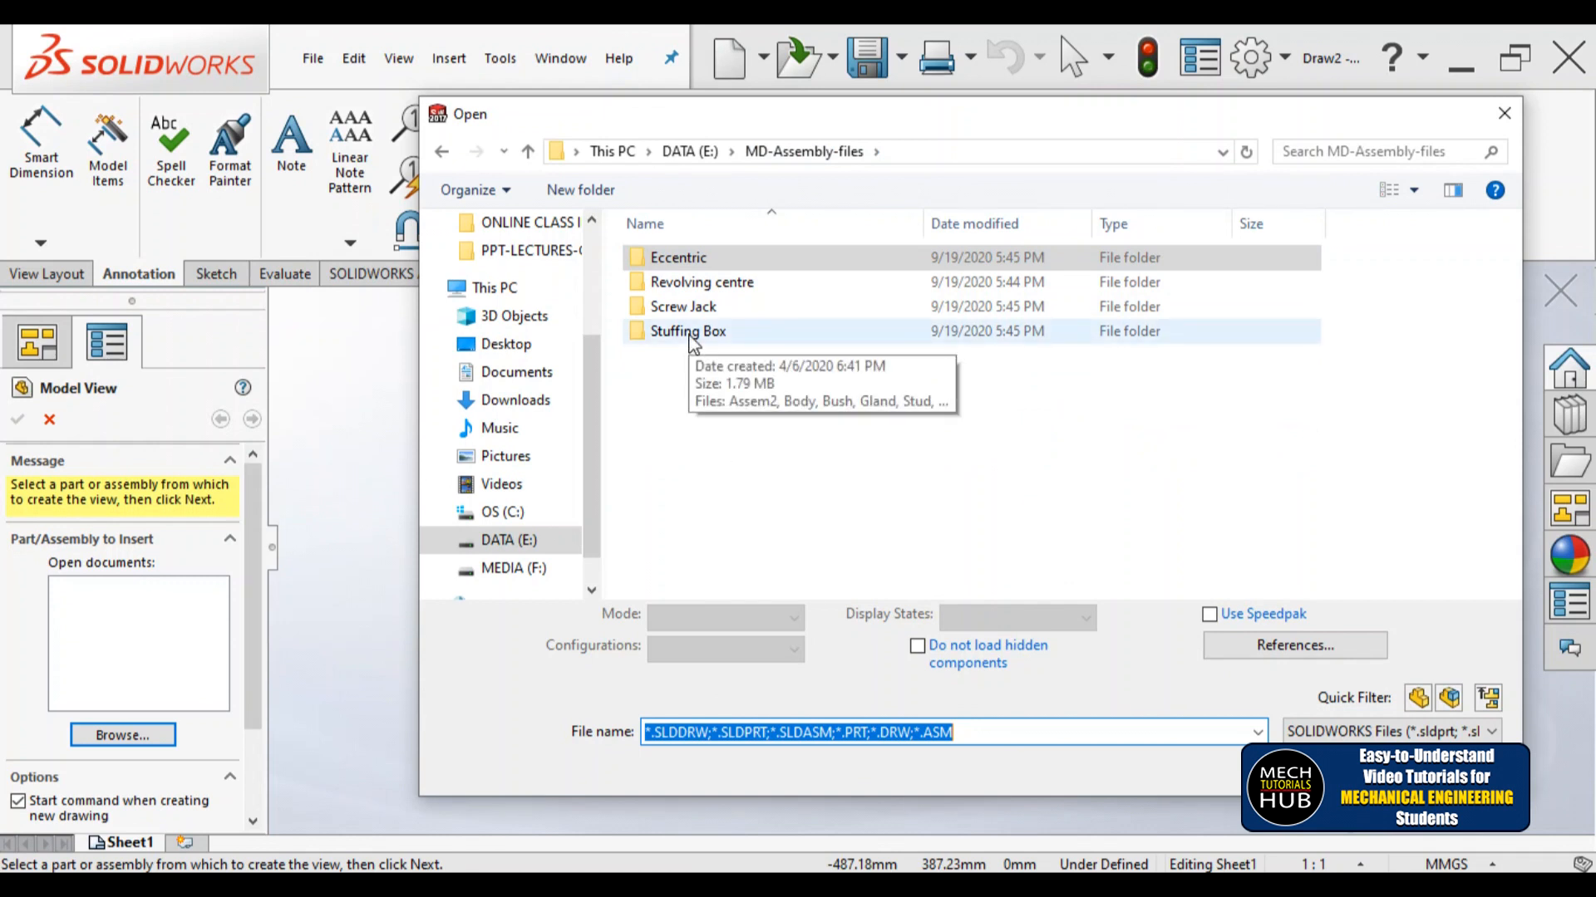
double_click(690, 332)
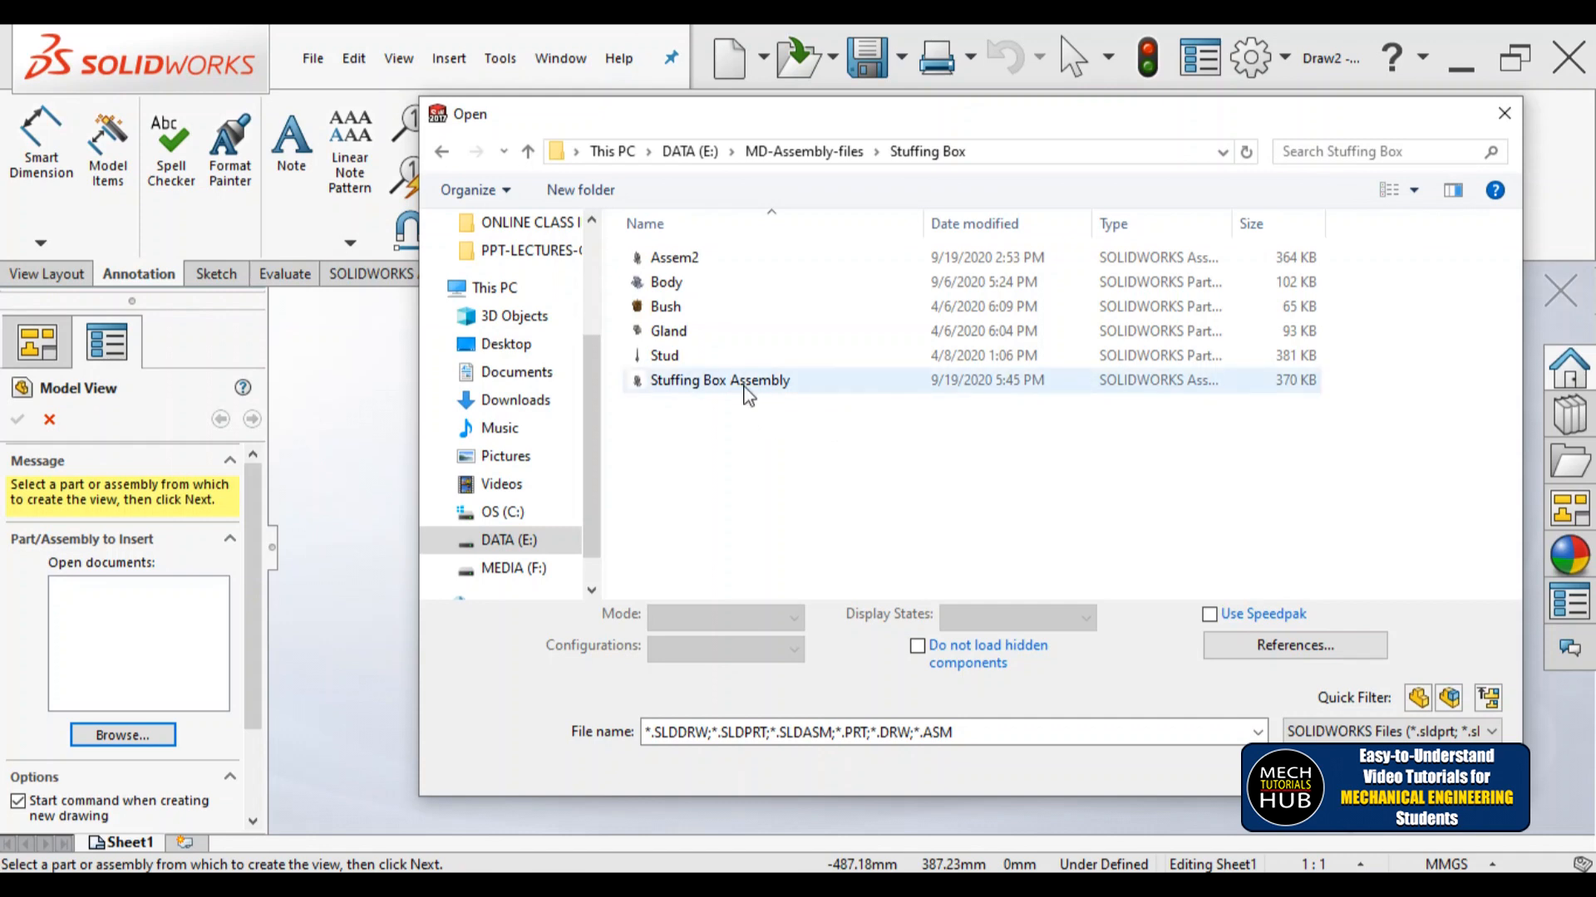
click(746, 384)
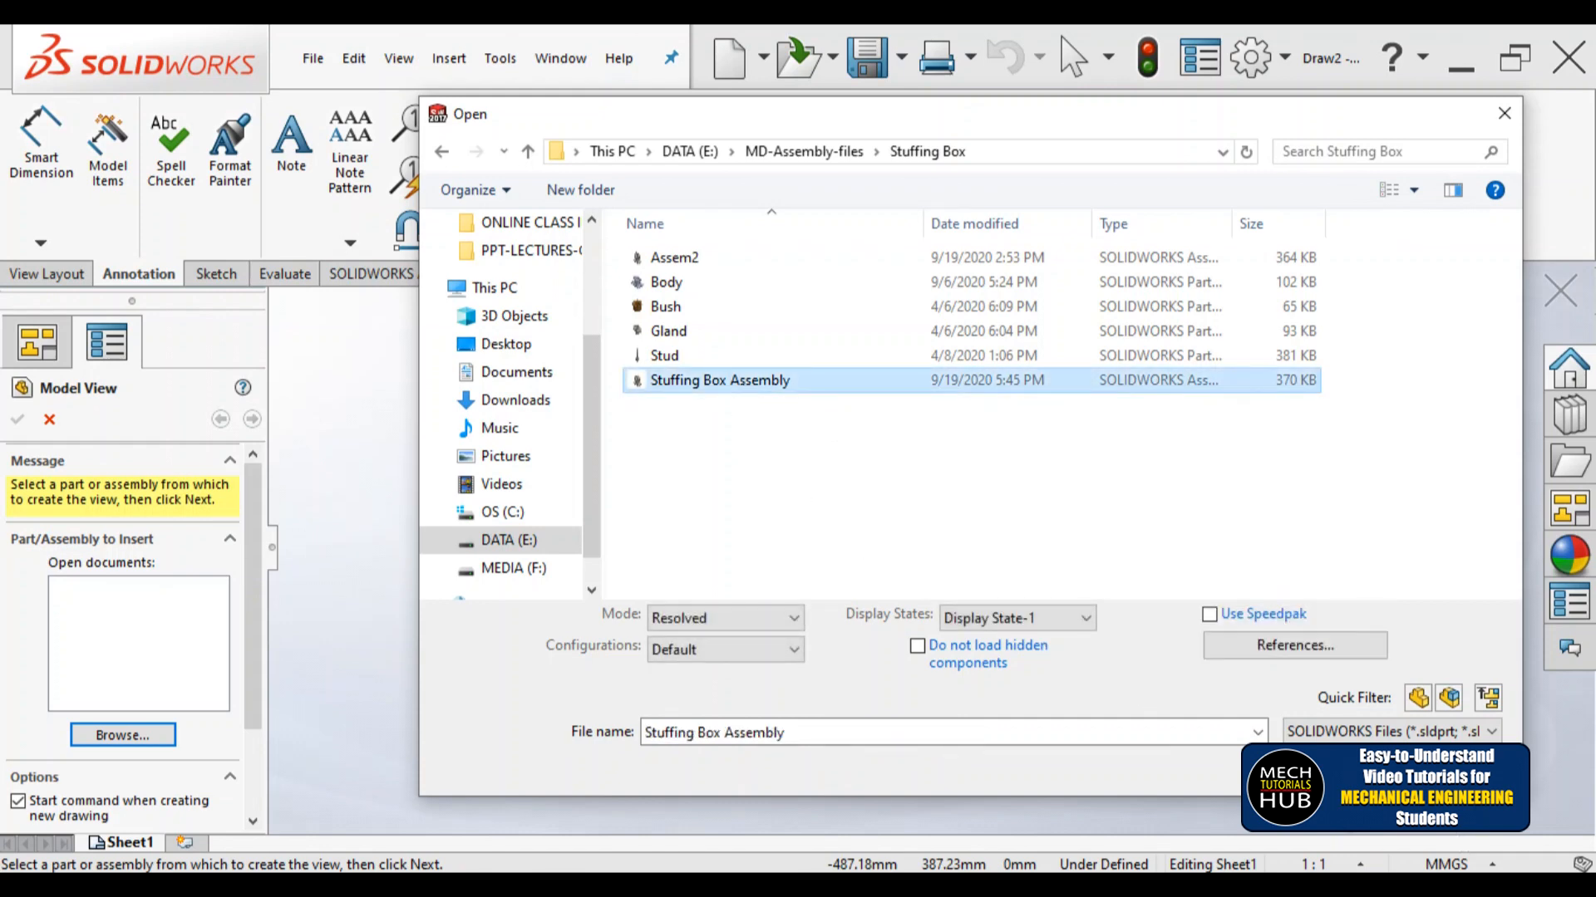
click(1345, 769)
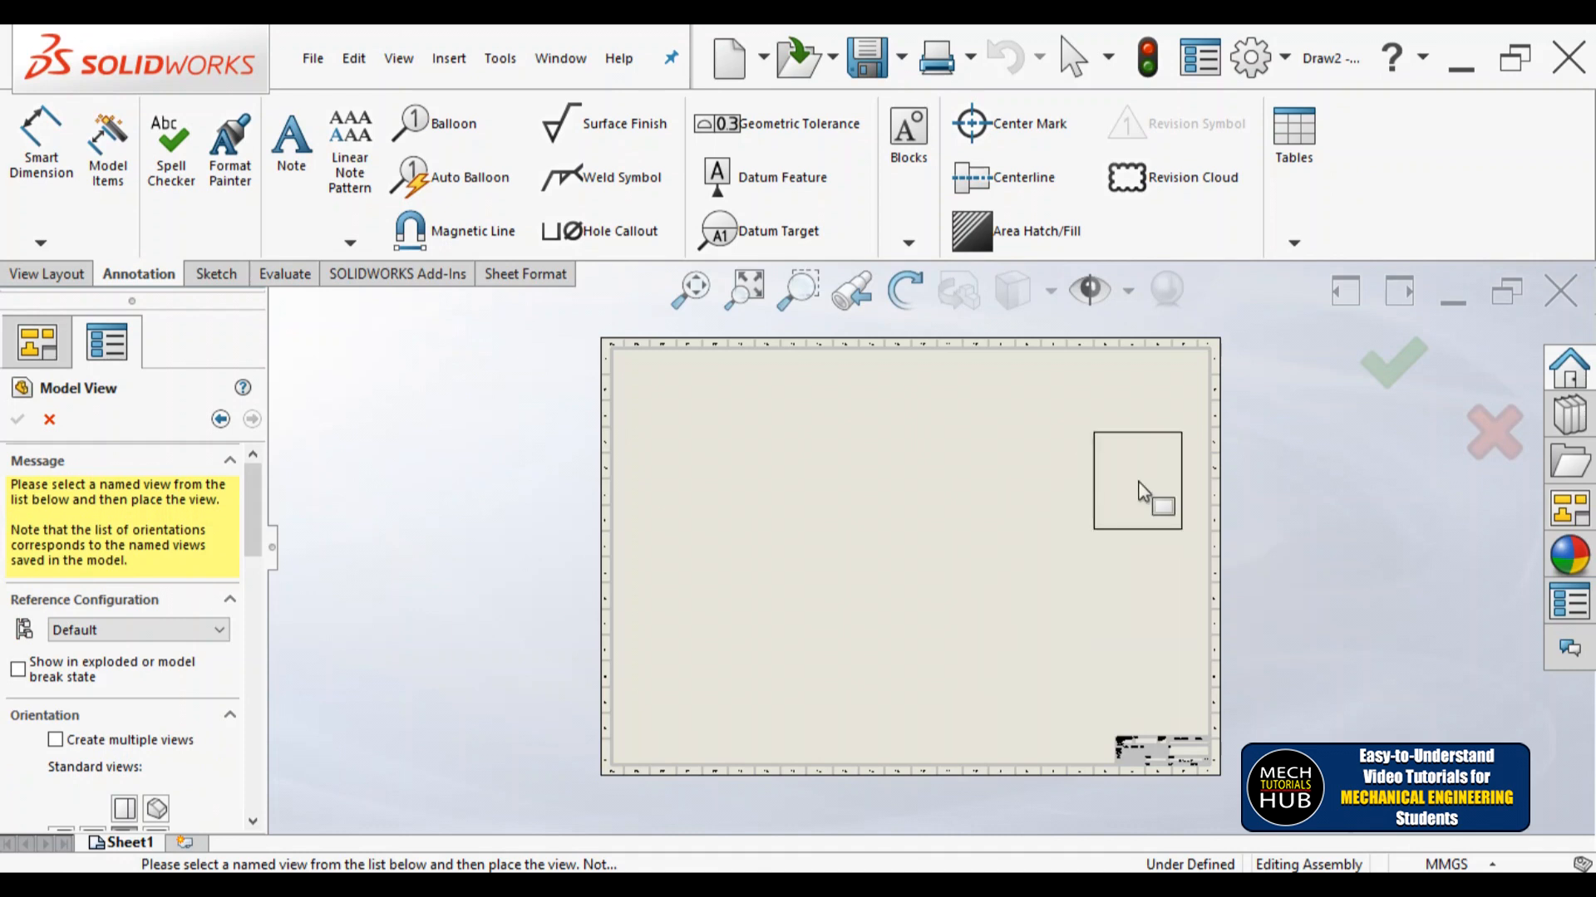
Step: Place the assembly's front view near the upper-right corner of the sheet and finish without adding projected views
click(1138, 483)
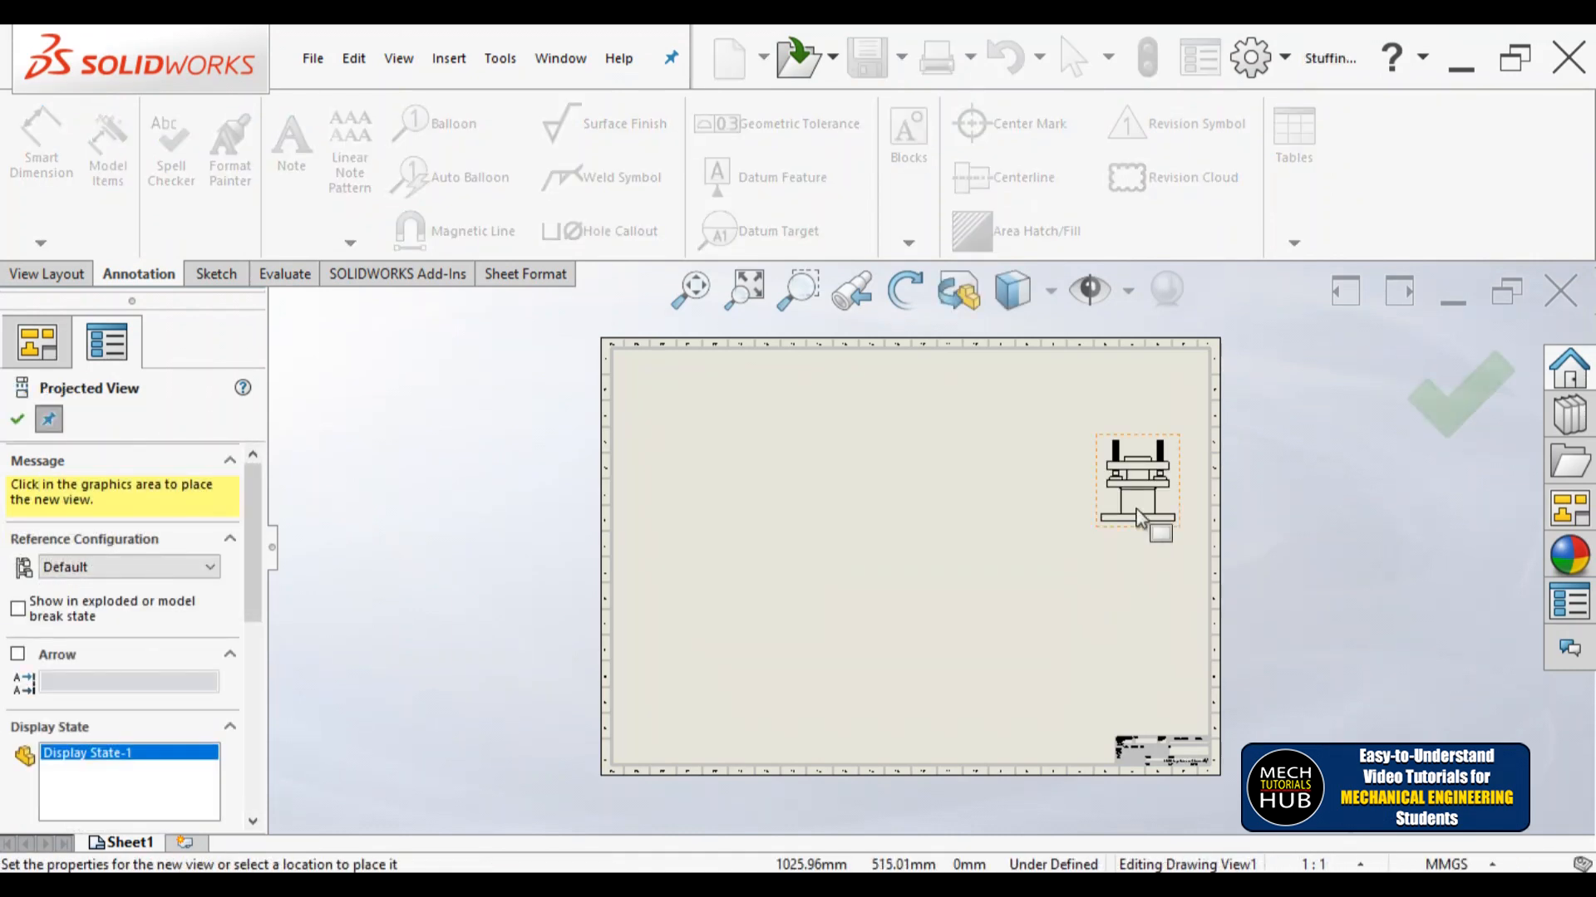
scroll(1139, 519, down, 6)
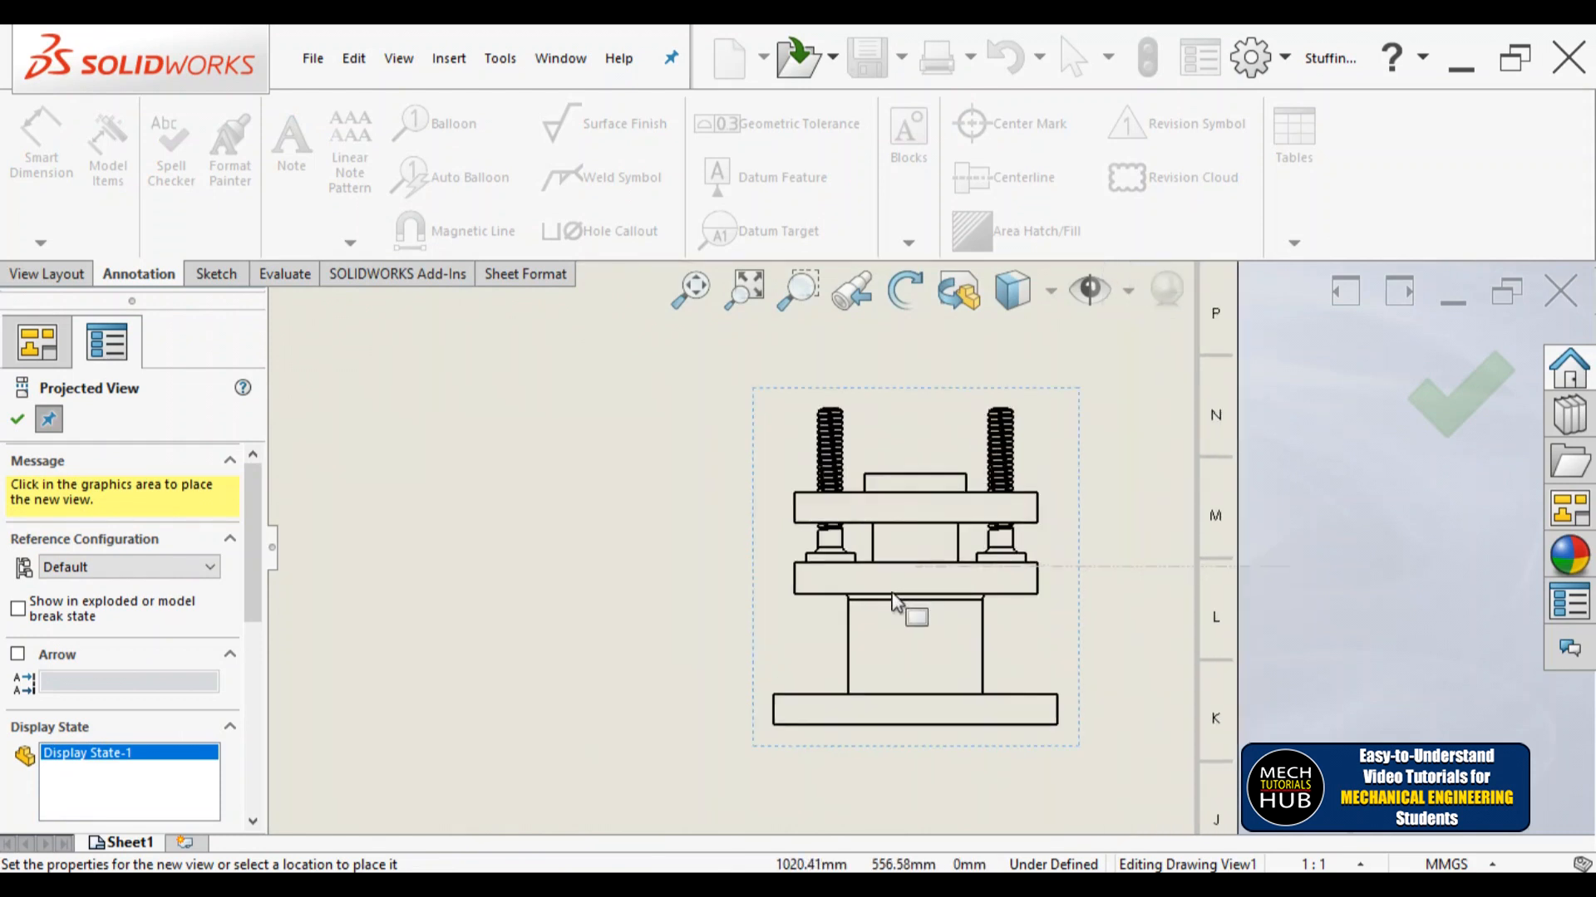
key(Escape)
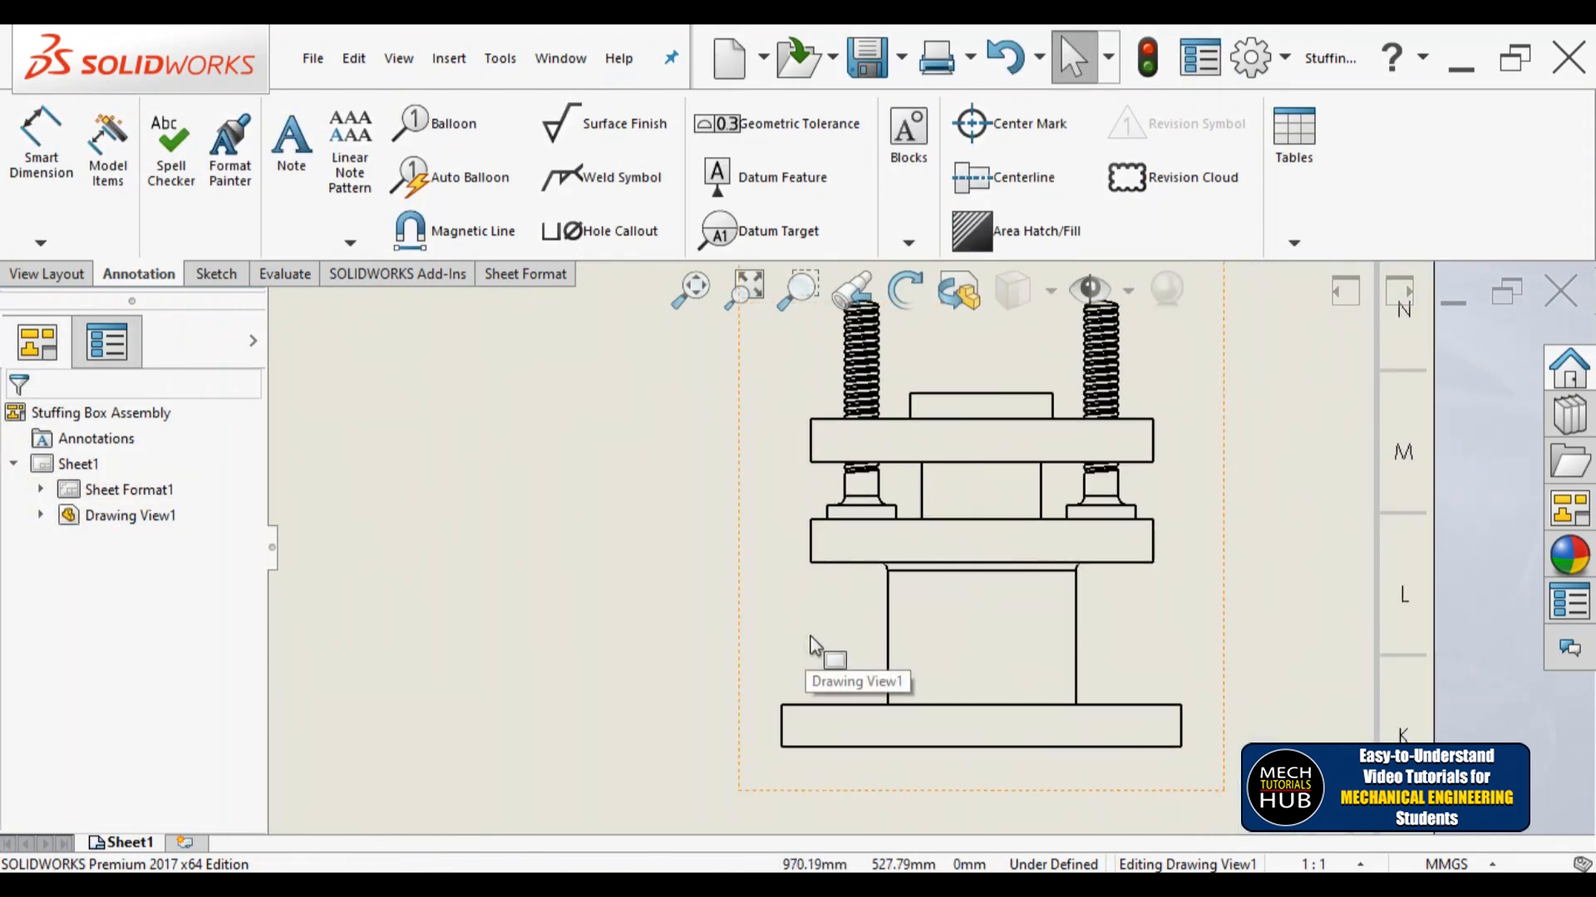
scroll(967, 561, up, 3)
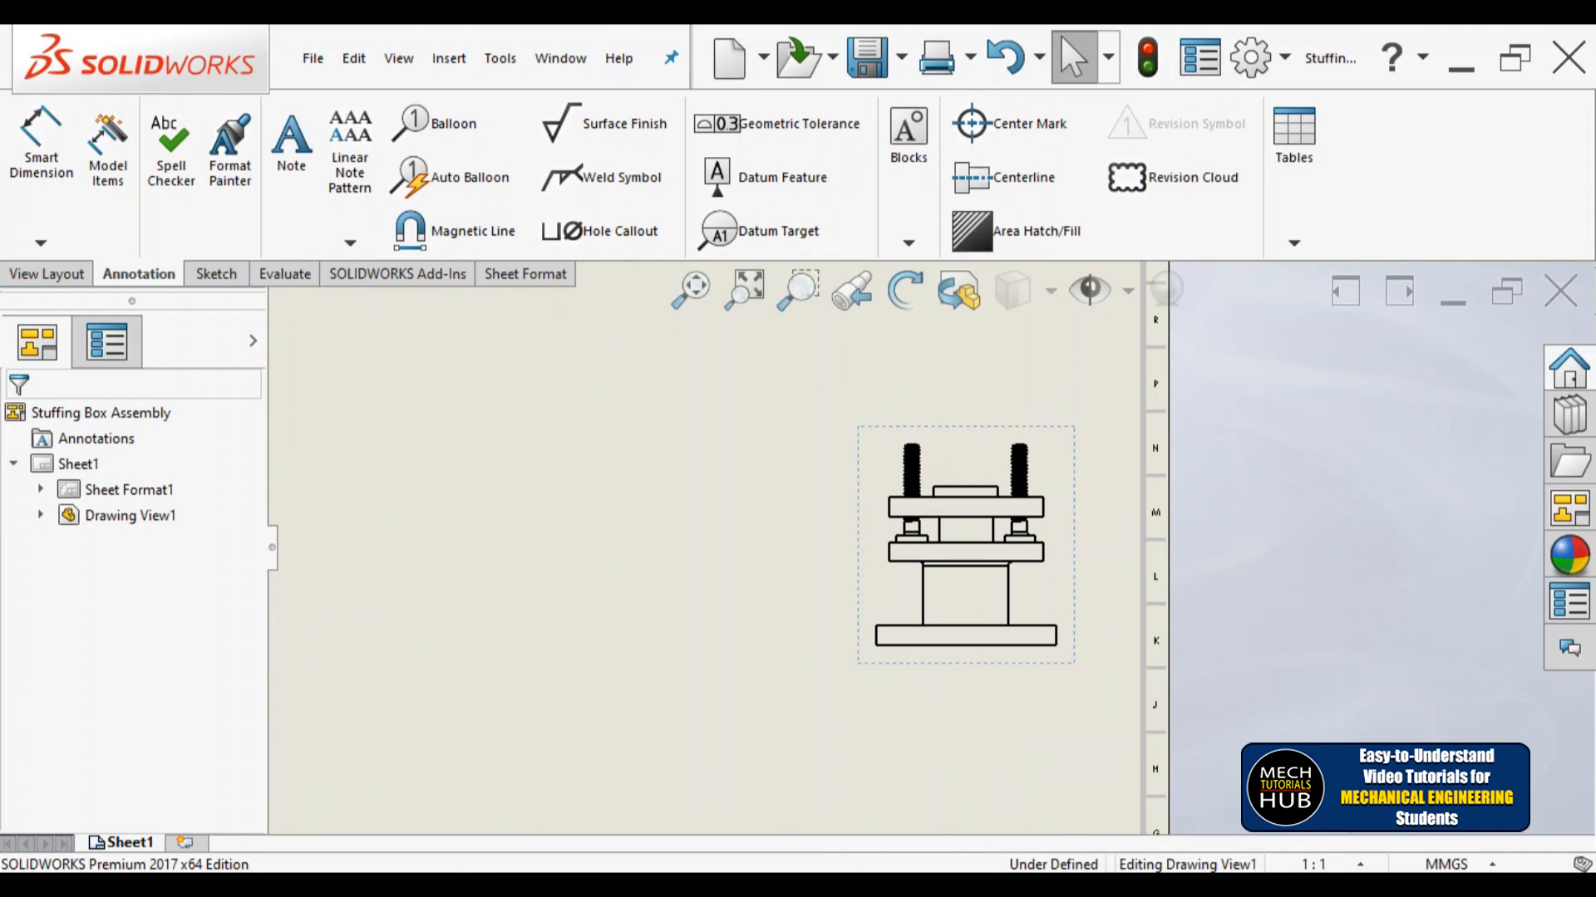
Step: Set the front view's display style to Hidden Lines Visible
click(1079, 672)
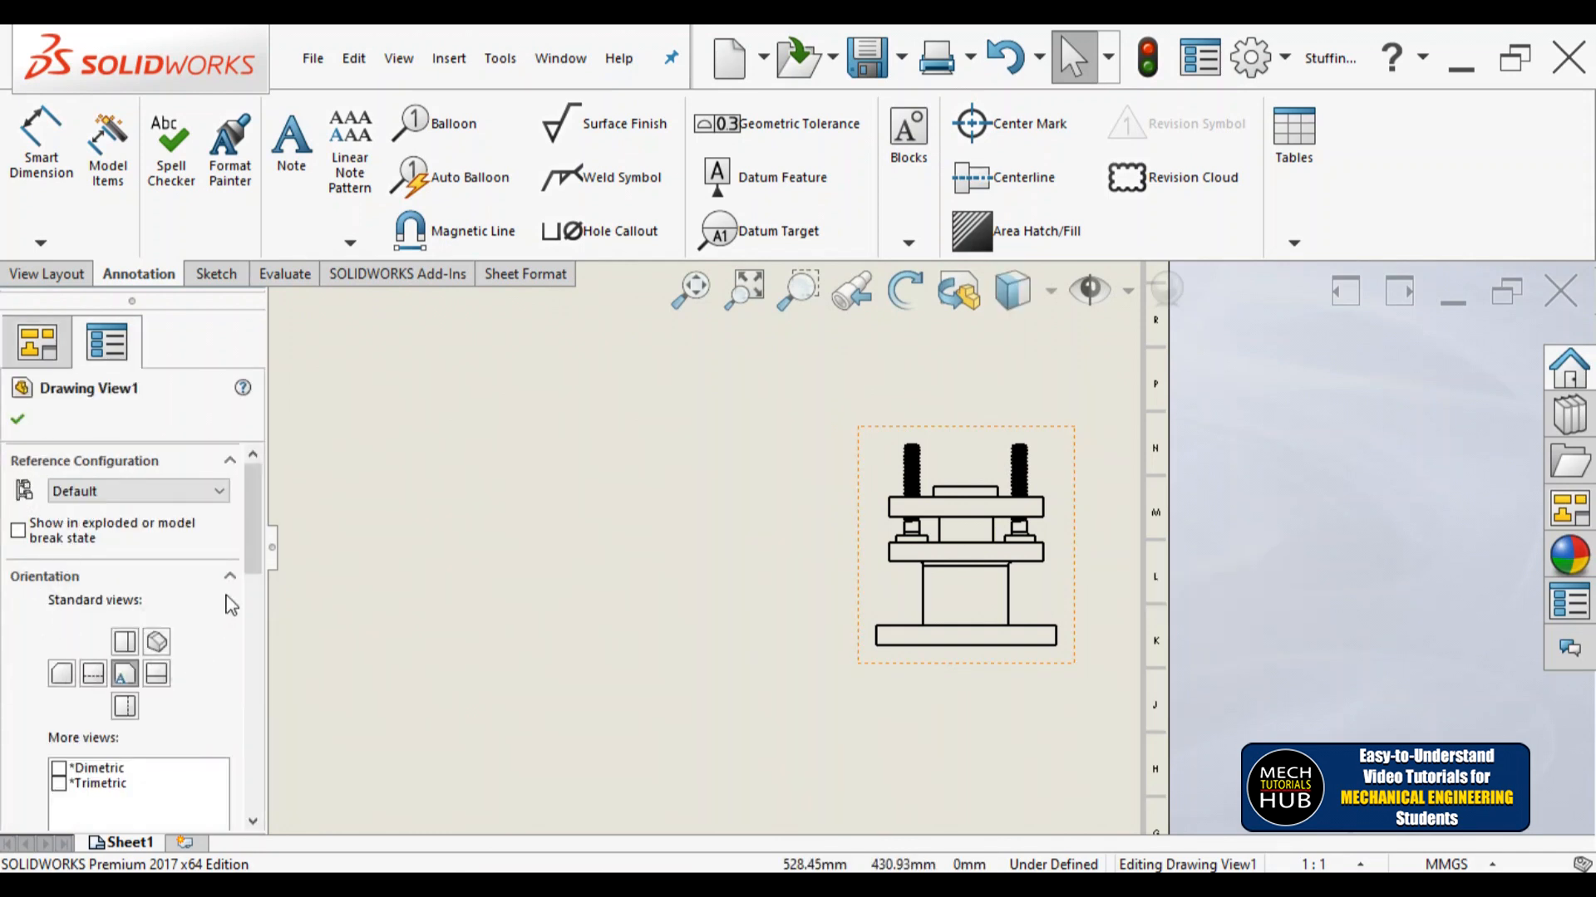
drag(257, 573, 270, 750)
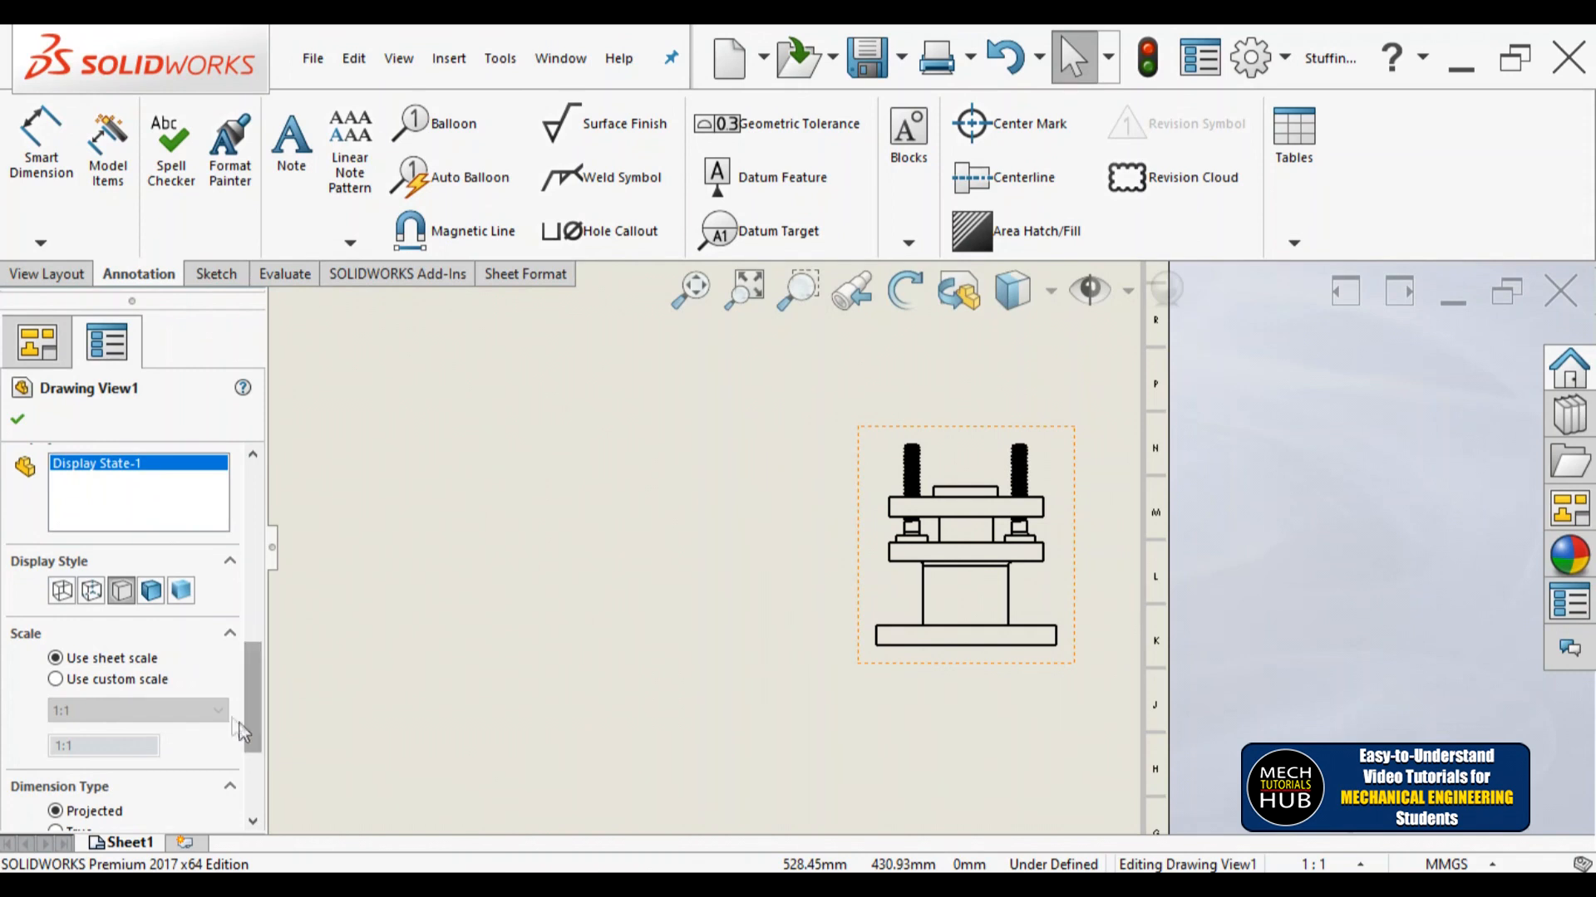
click(91, 592)
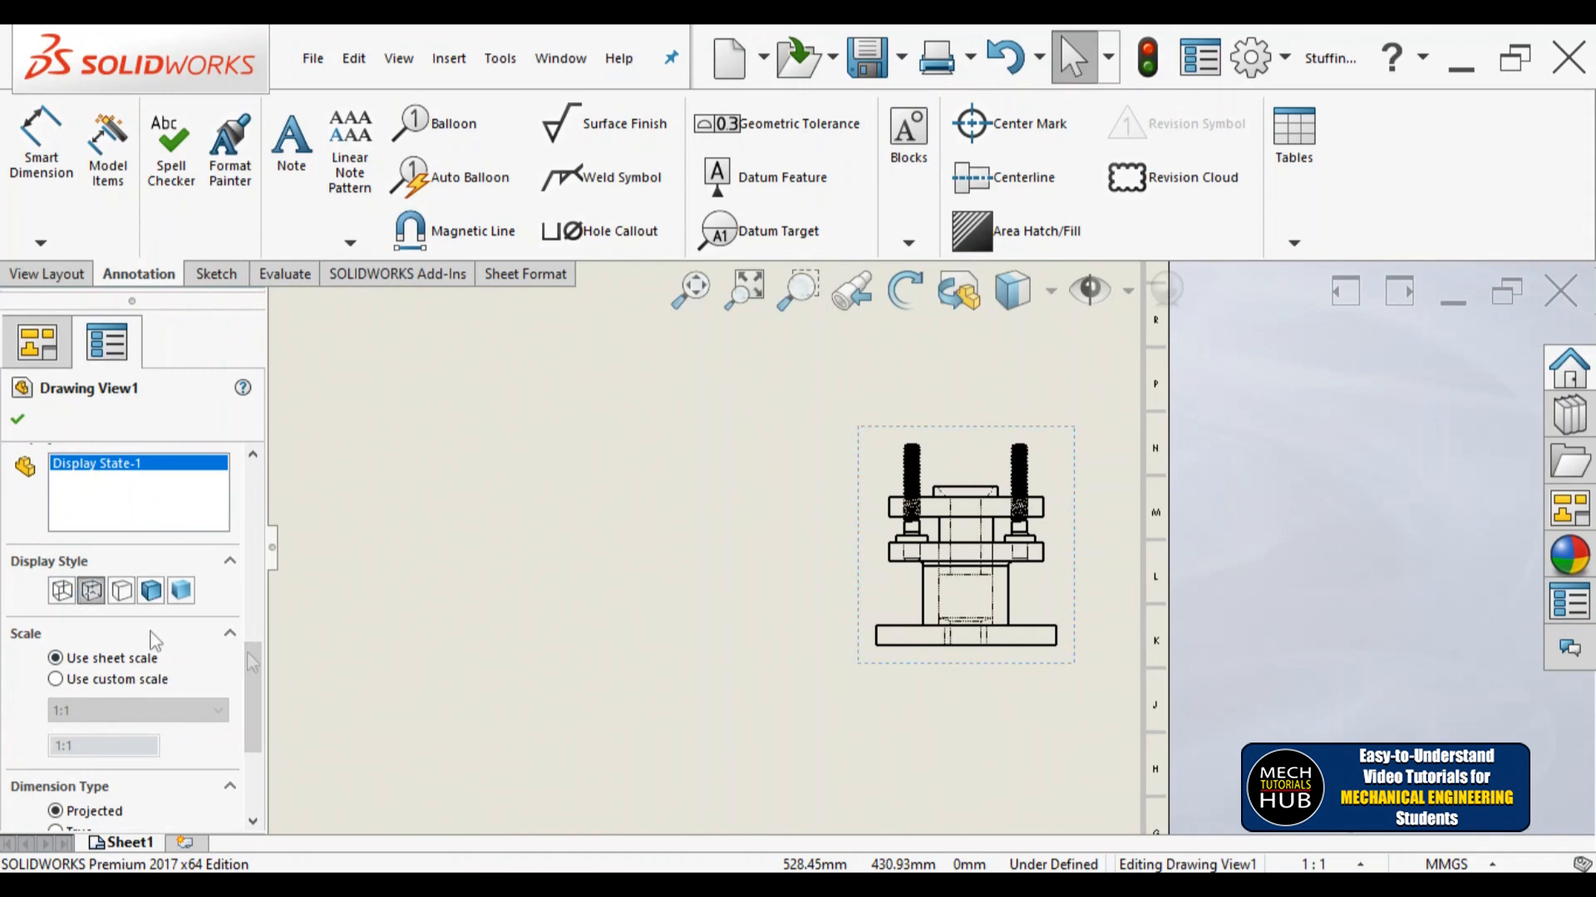
scroll(926, 550, down, 3)
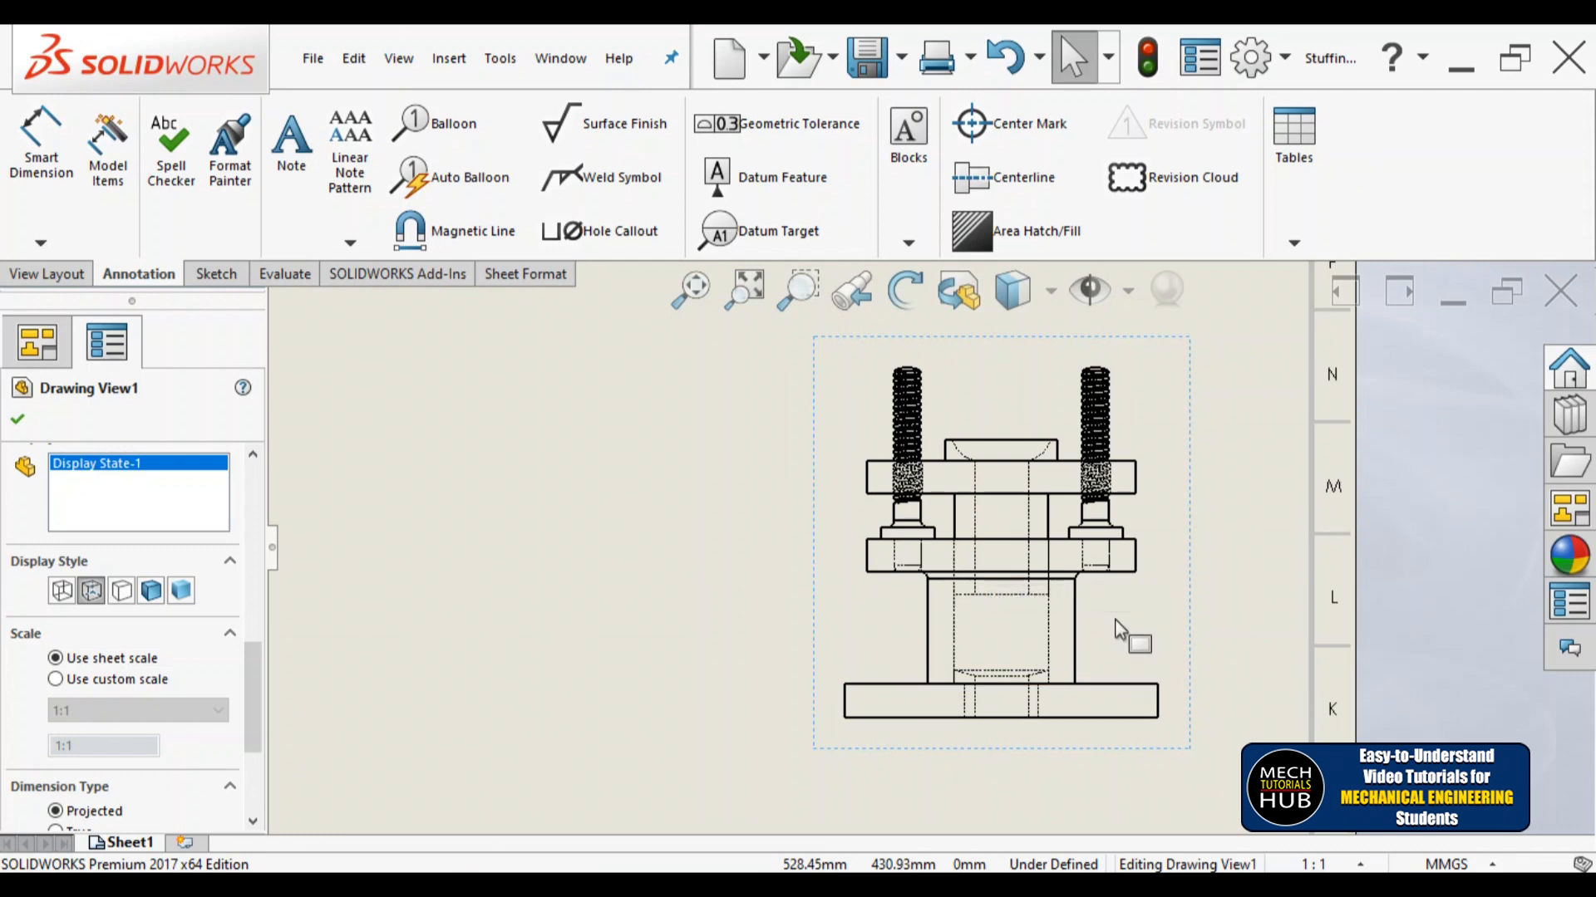
scroll(989, 617, up, 2)
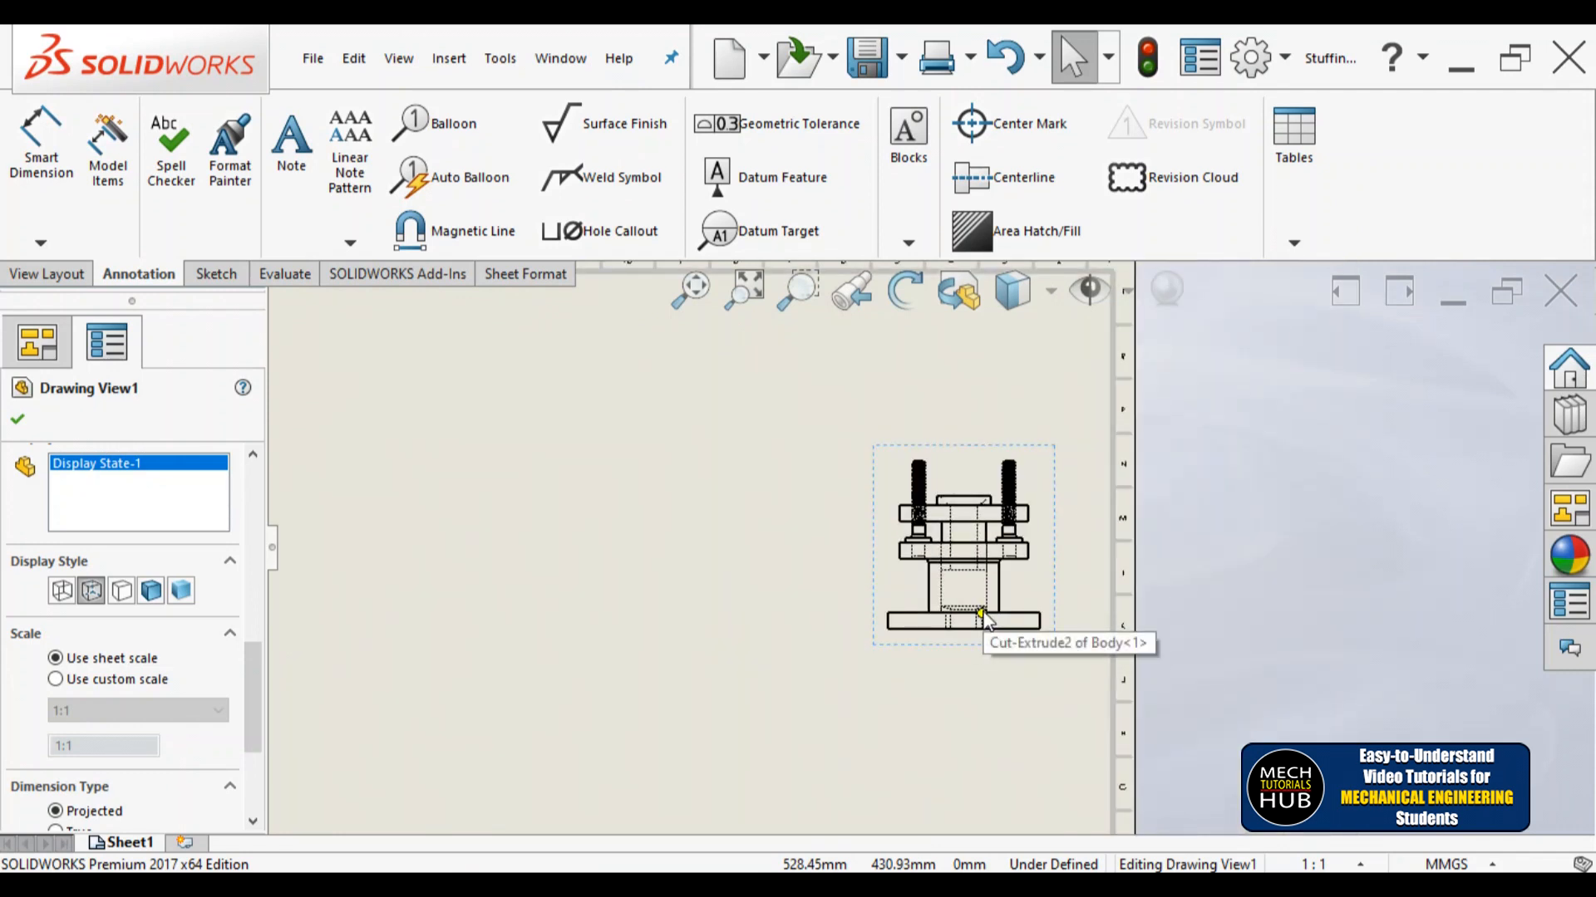
scroll(981, 614, down, 1)
scroll(990, 607, down, 1)
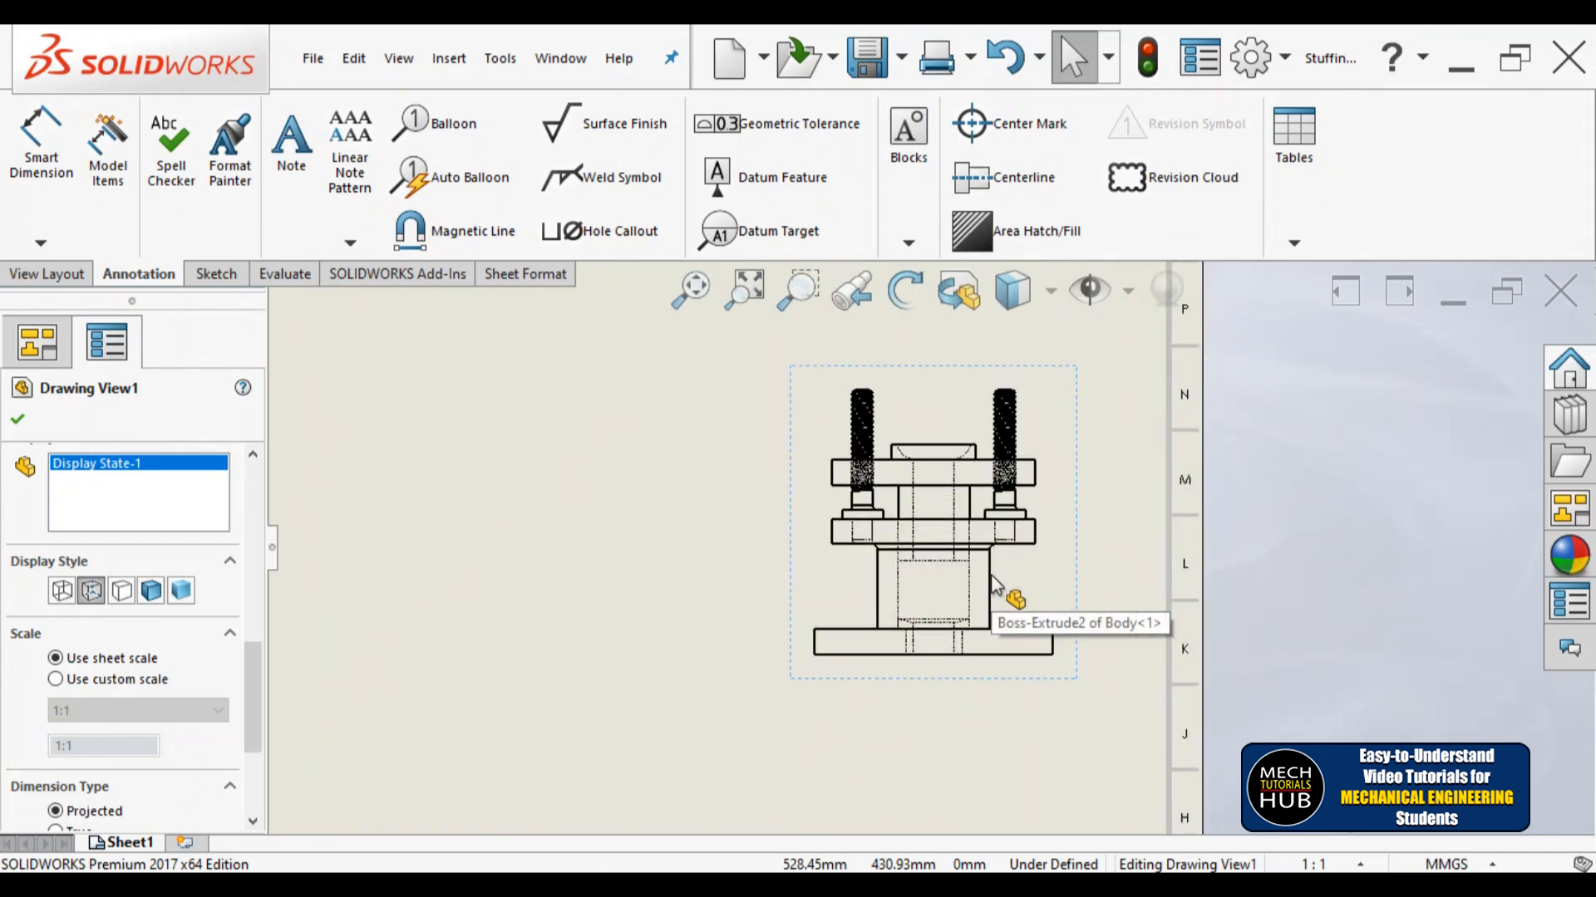
Step: Give the front view a custom scale of 2:1
scroll(119, 653, down, 3)
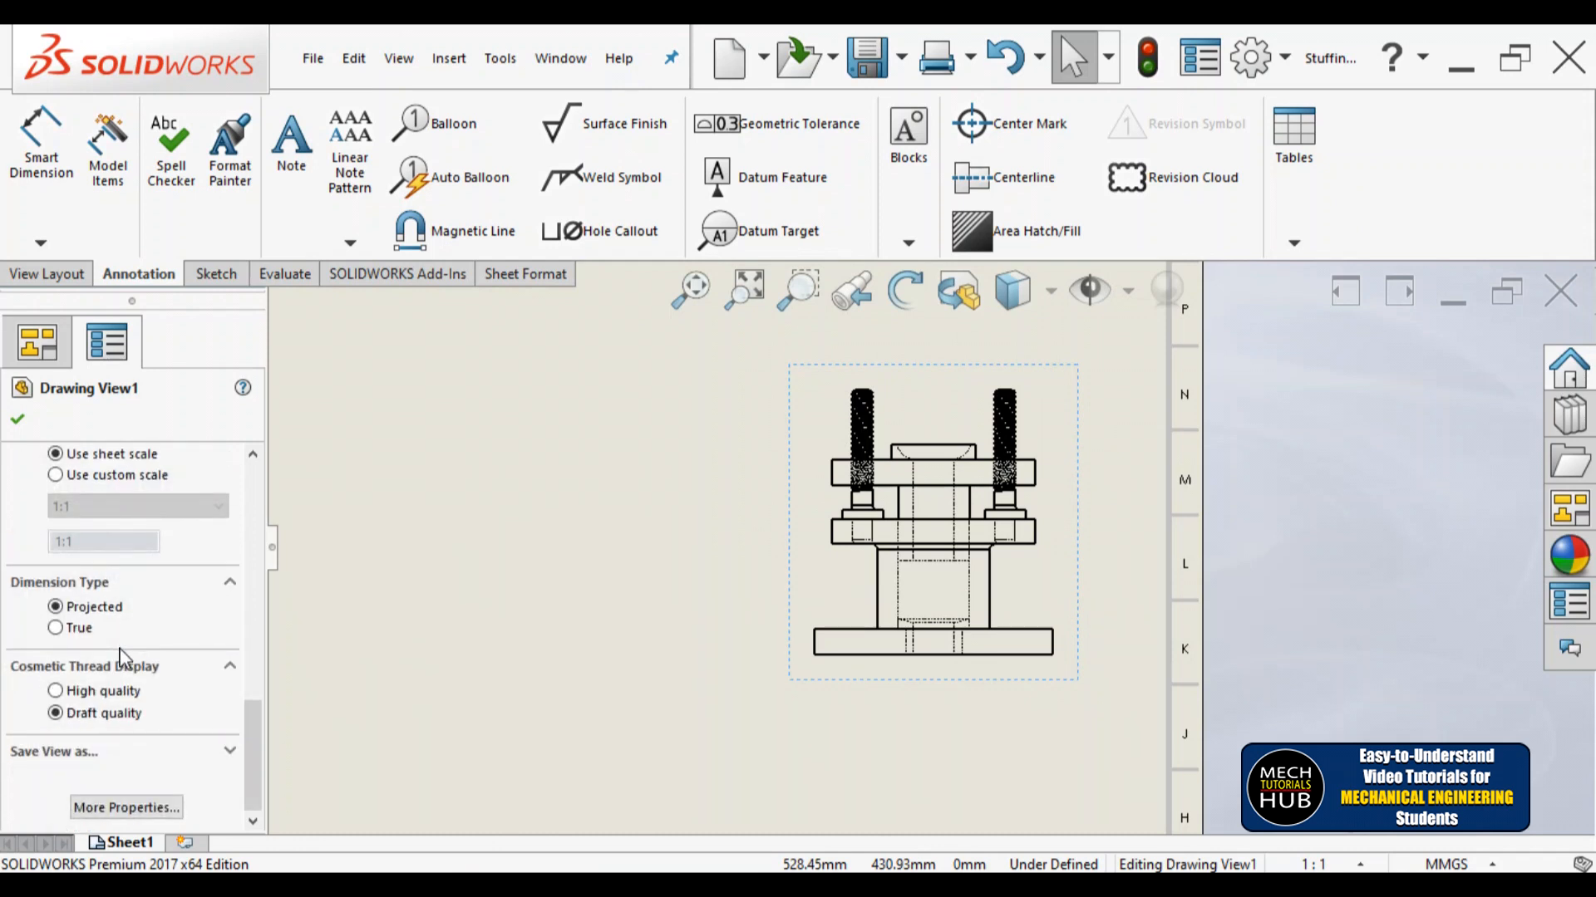
scroll(118, 652, up, 3)
click(113, 580)
click(116, 607)
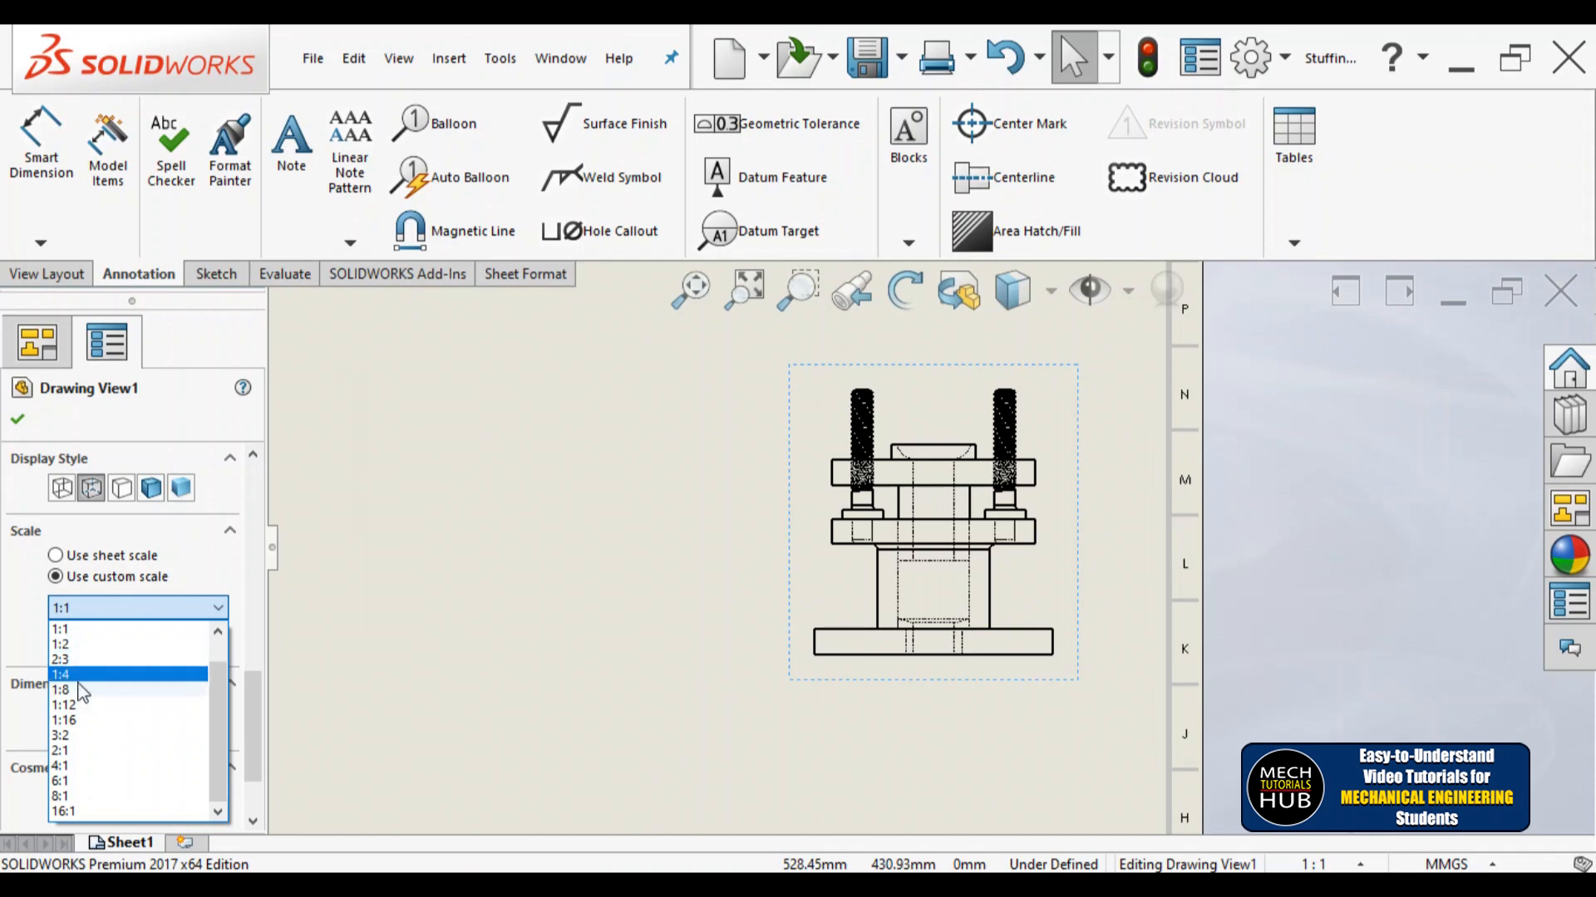
click(84, 750)
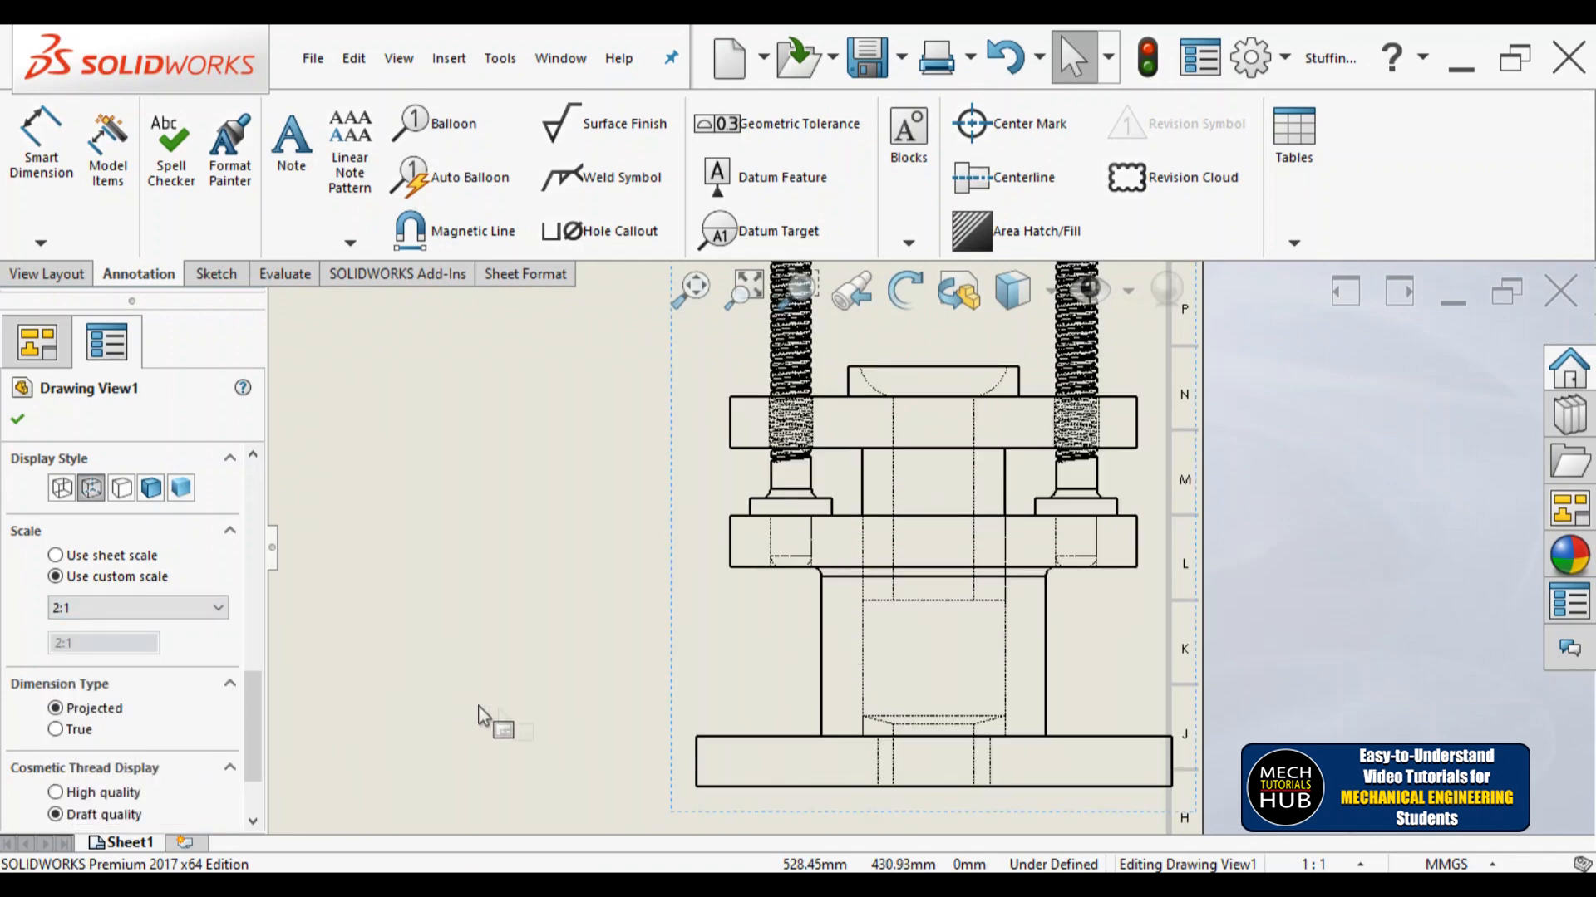
Step: Move the enlarged front view up and slightly left so it fits inside the sheet border's upper-right corner
scroll(490, 715, up, 5)
scroll(793, 630, up, 3)
scroll(849, 626, down, 2)
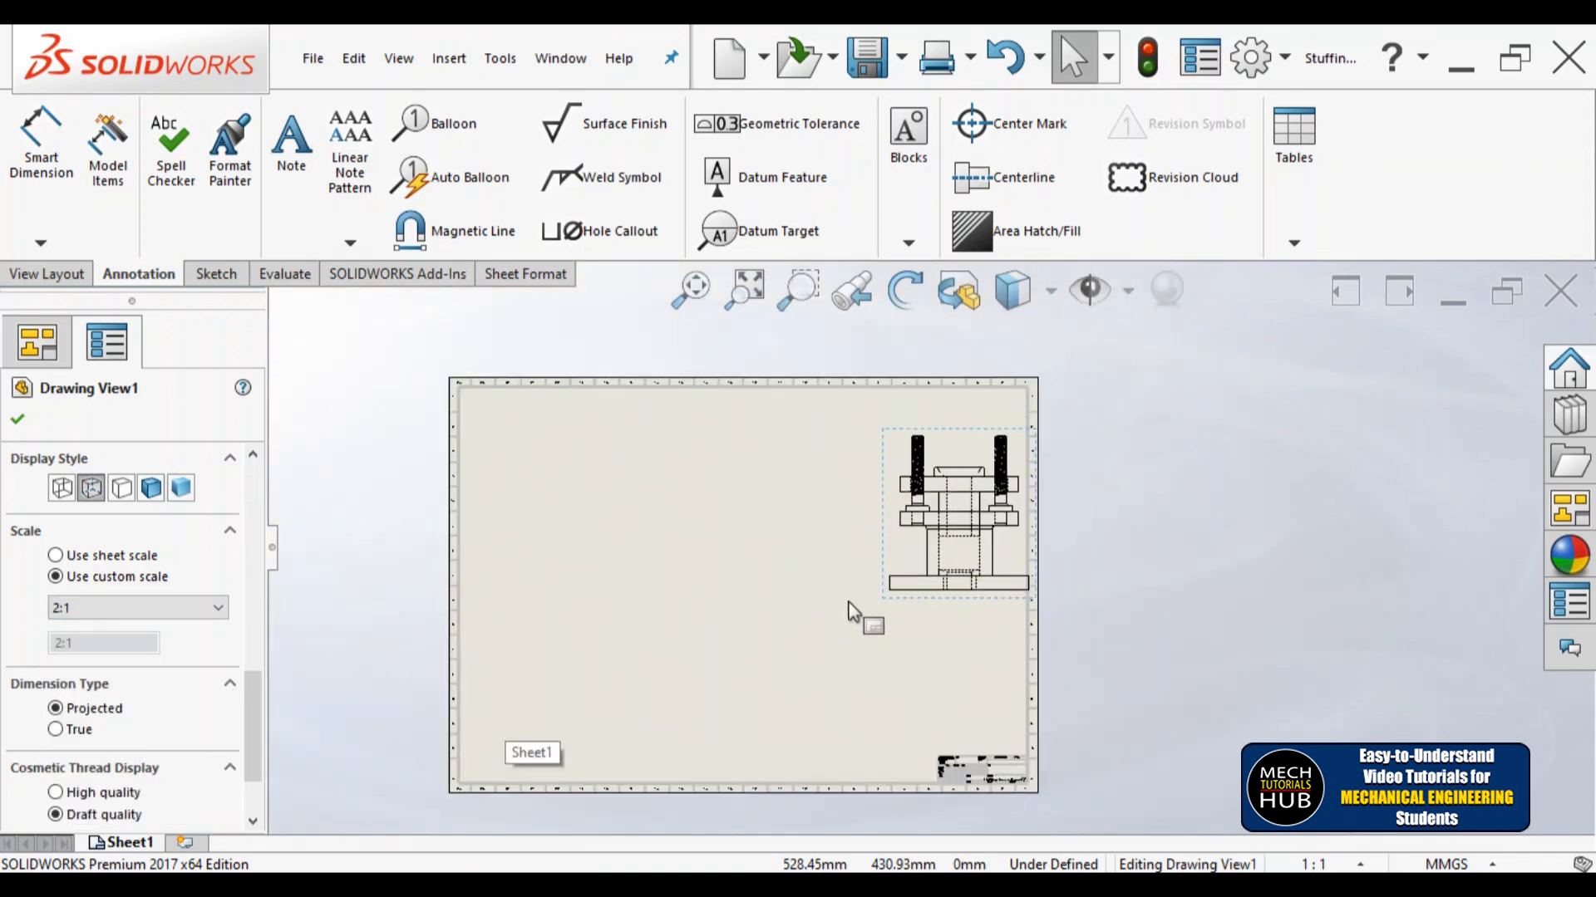
mouse_move(873, 611)
mouse_down()
mouse_move(846, 602)
mouse_move(866, 606)
mouse_move(872, 562)
mouse_up()
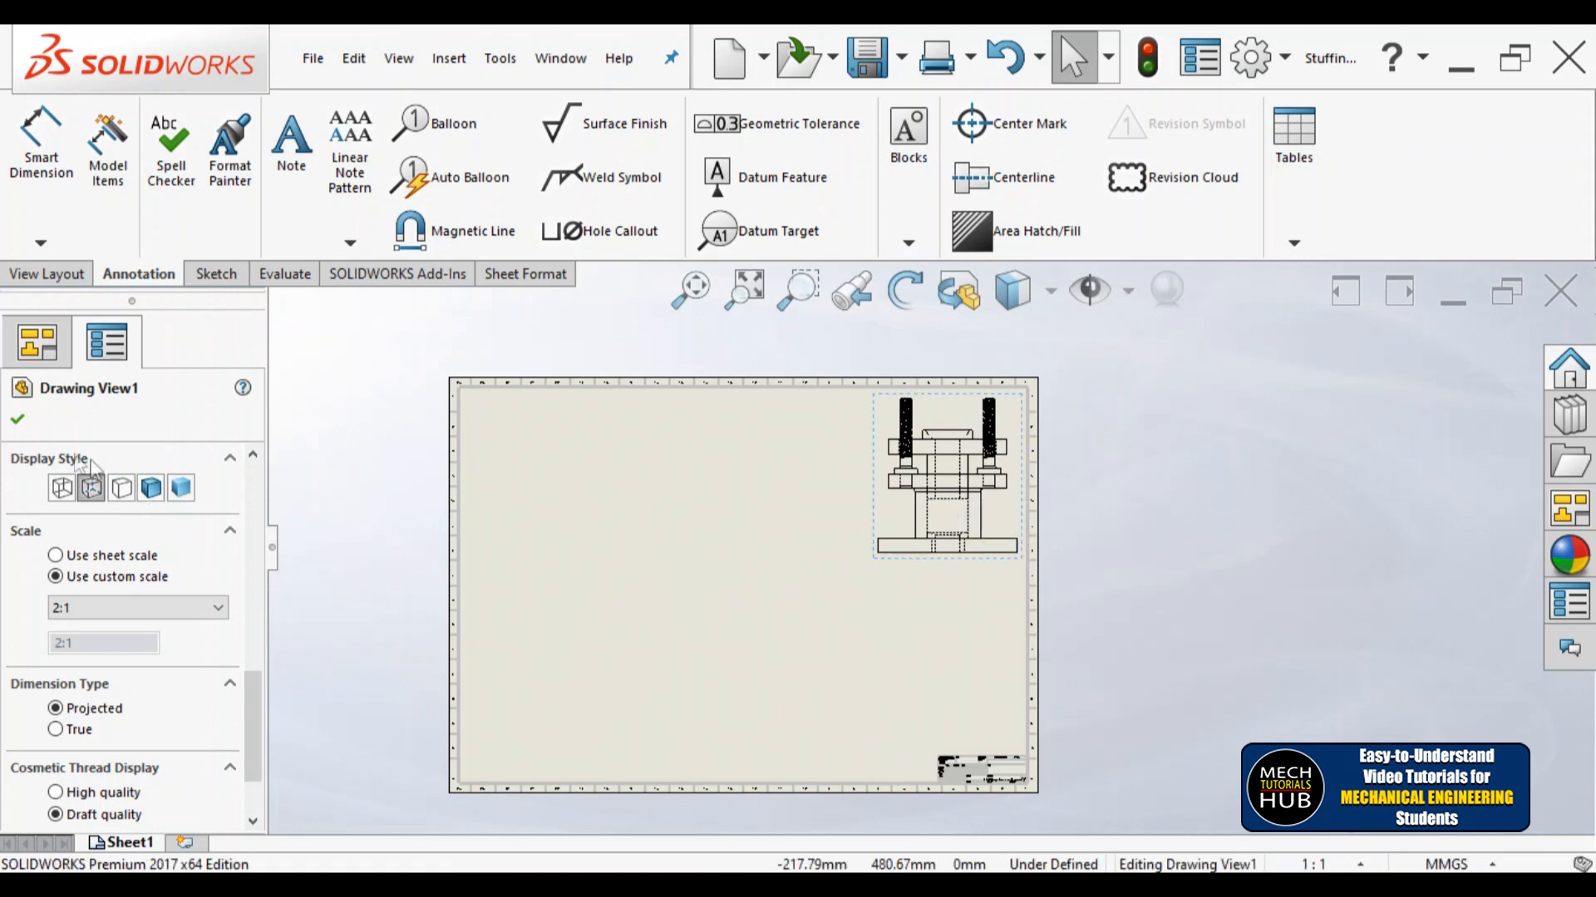
Step: Try the Shaded With Edges display style on the front view, return to Hidden Lines Visible and close the view properties
click(155, 490)
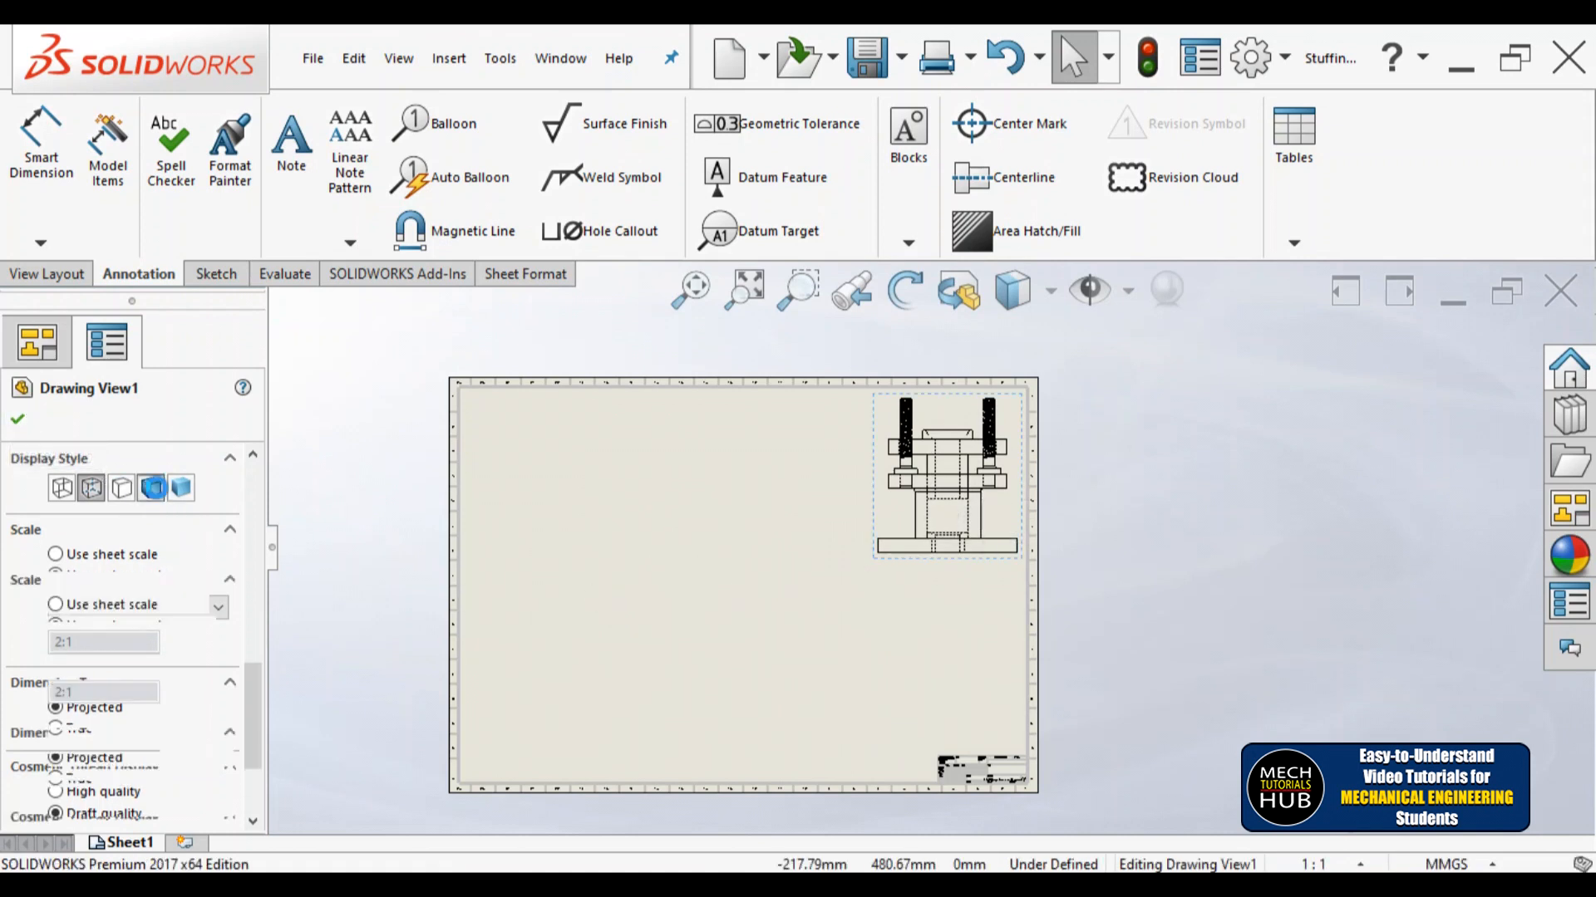
click(93, 491)
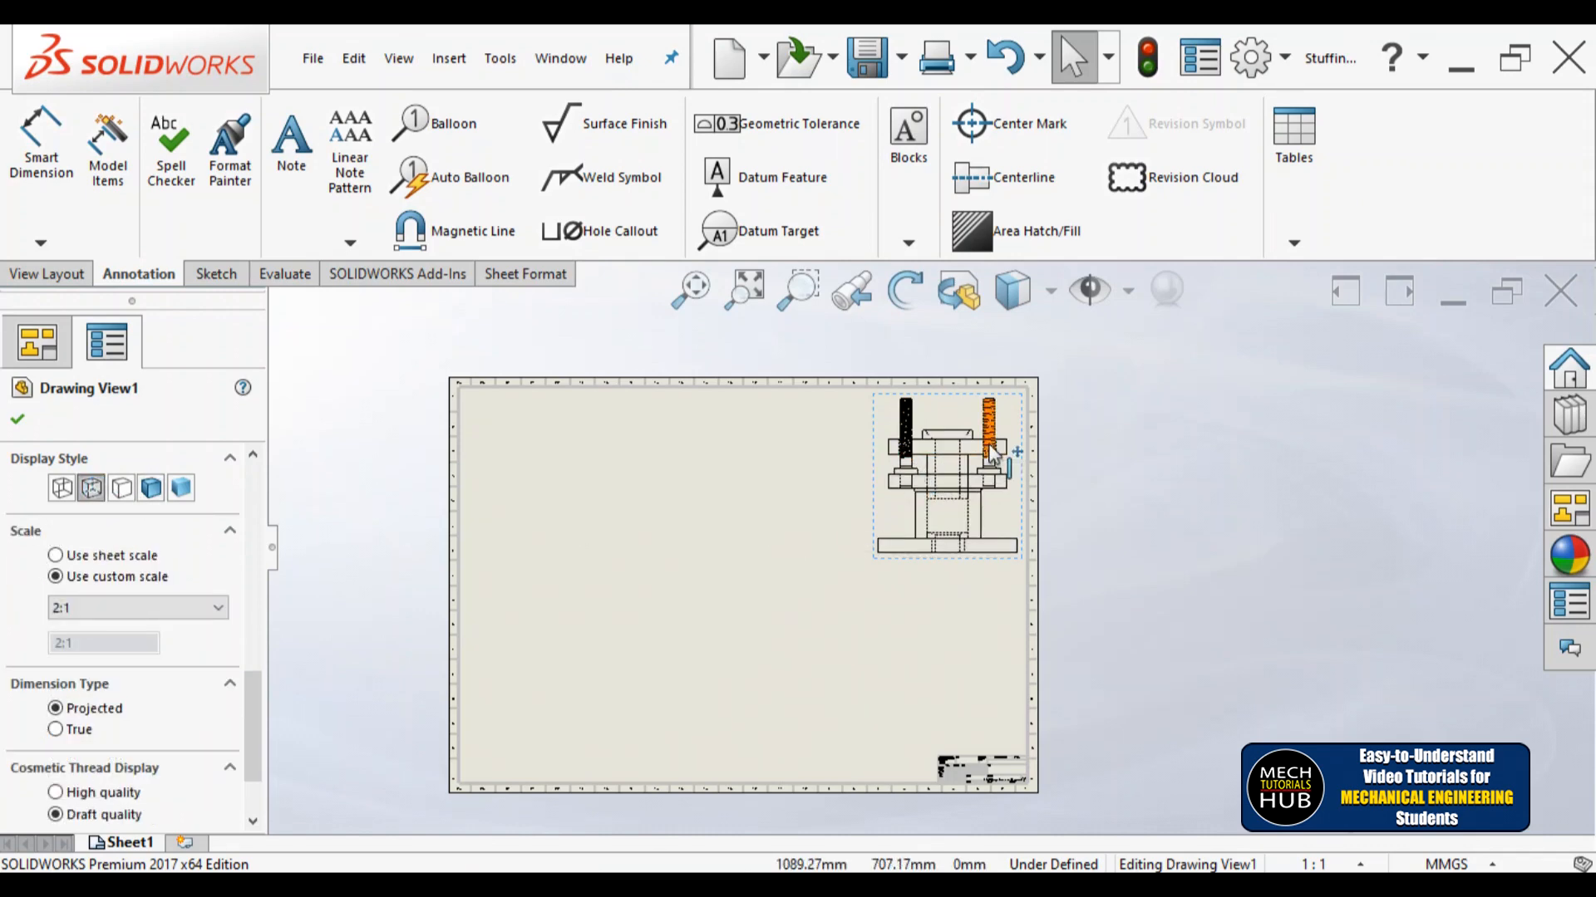
scroll(991, 454, down, 4)
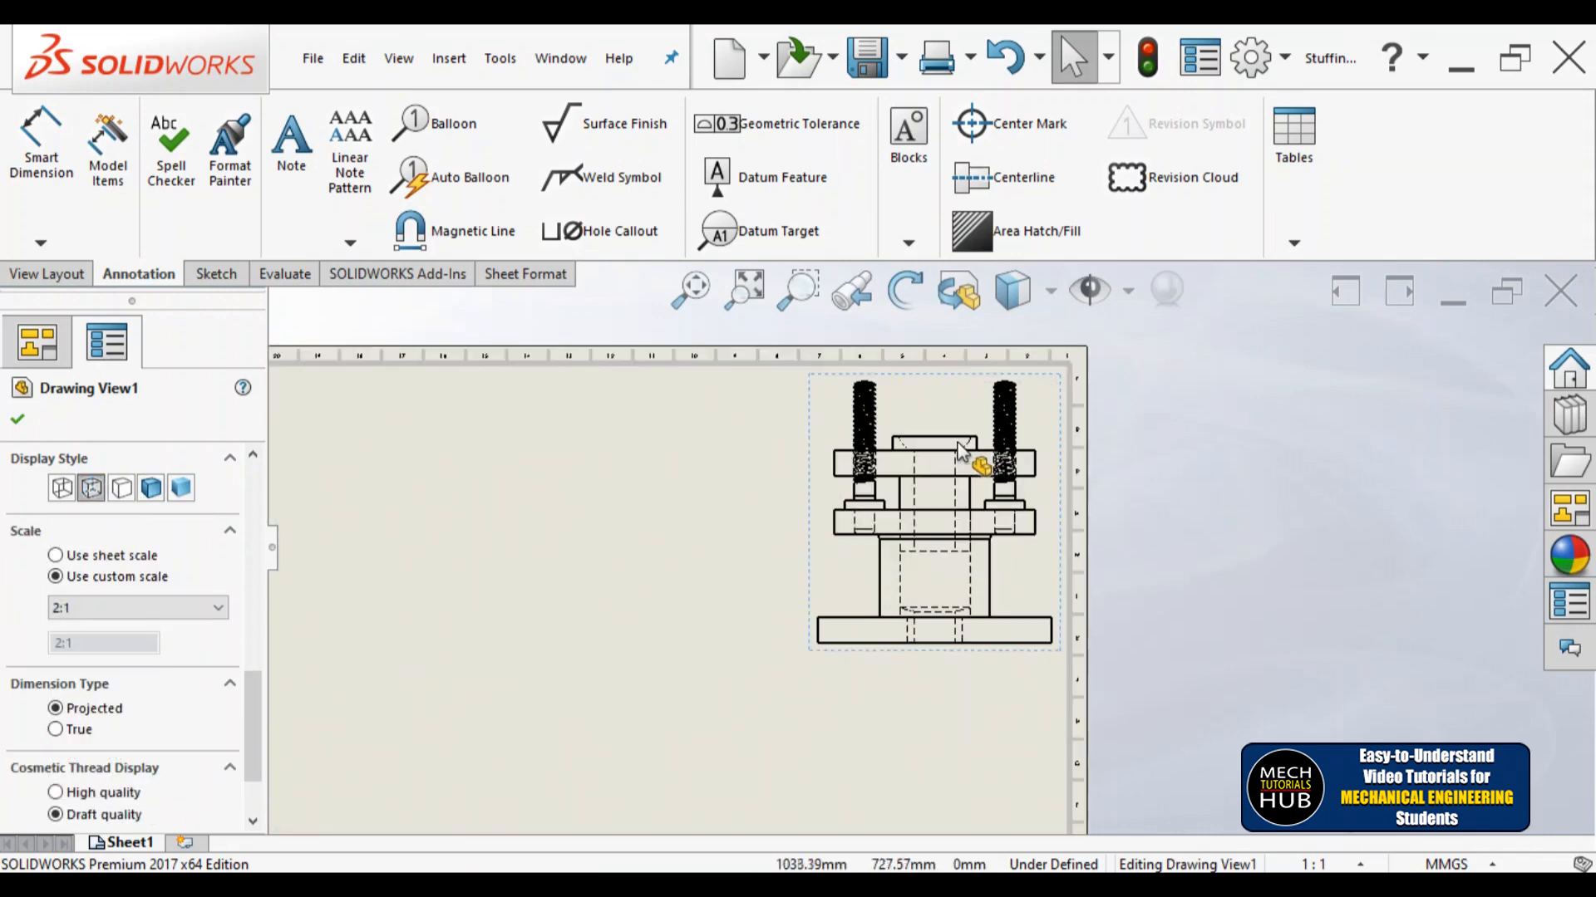
click(152, 489)
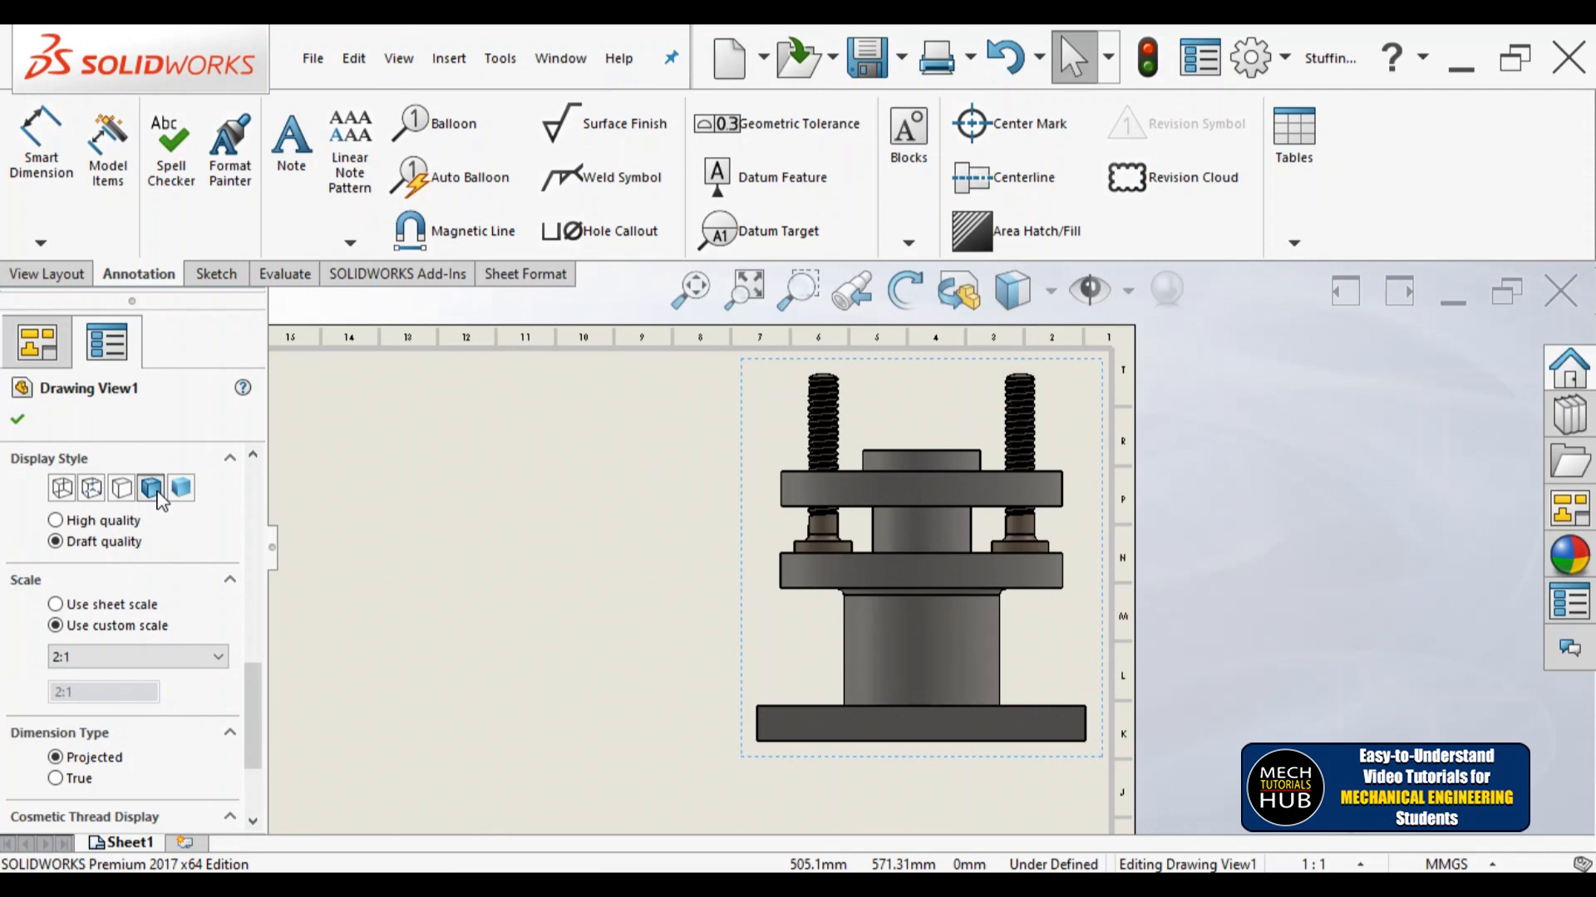
click(97, 490)
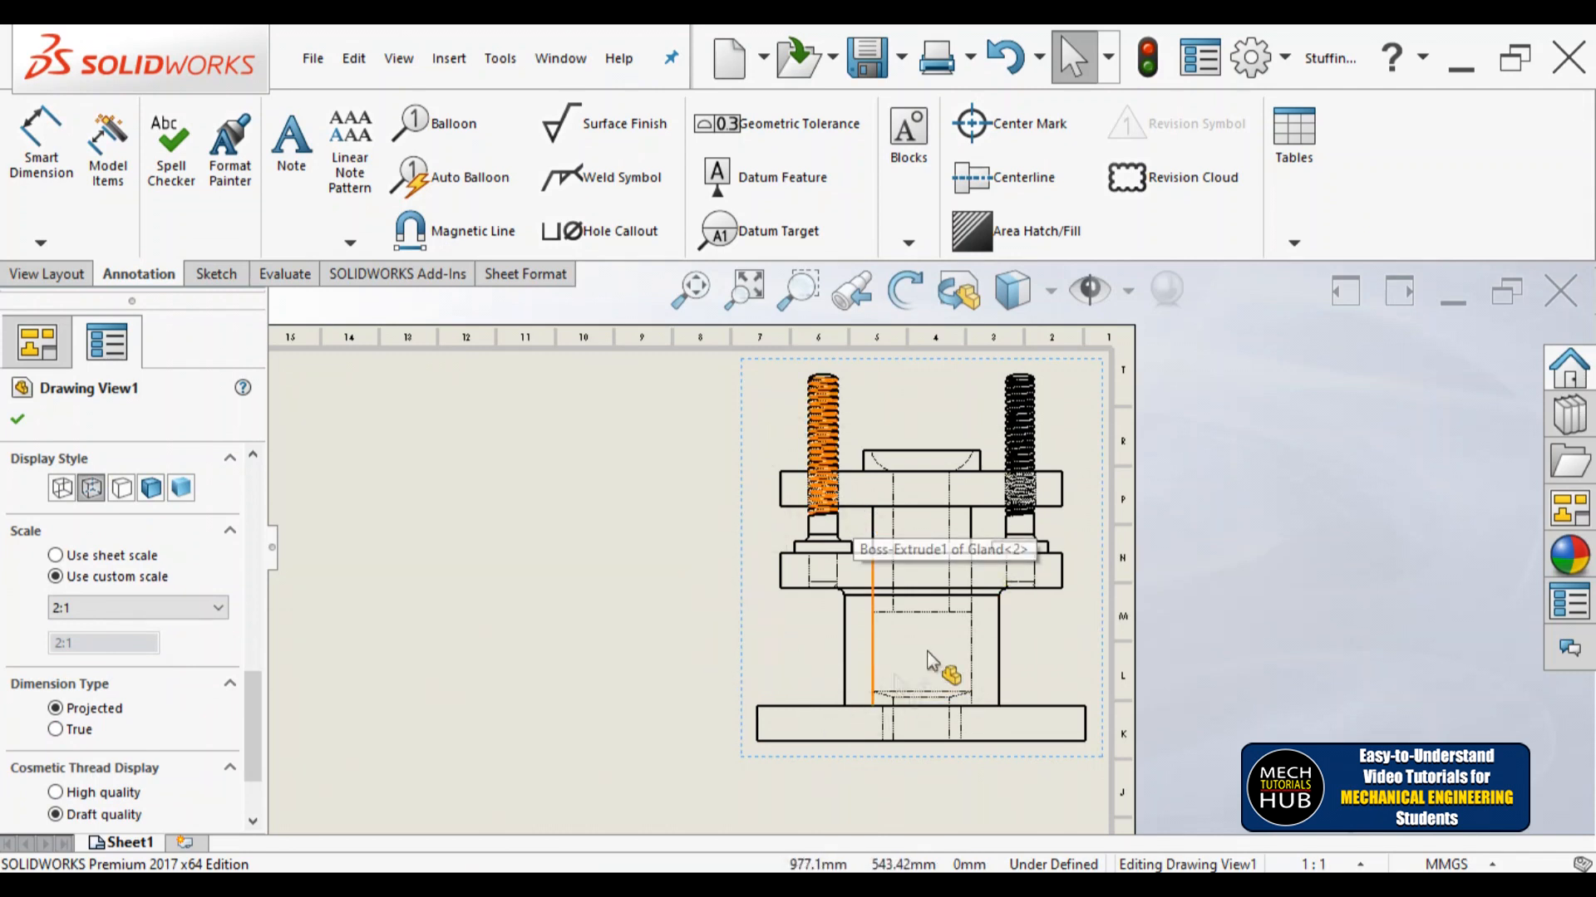
click(20, 422)
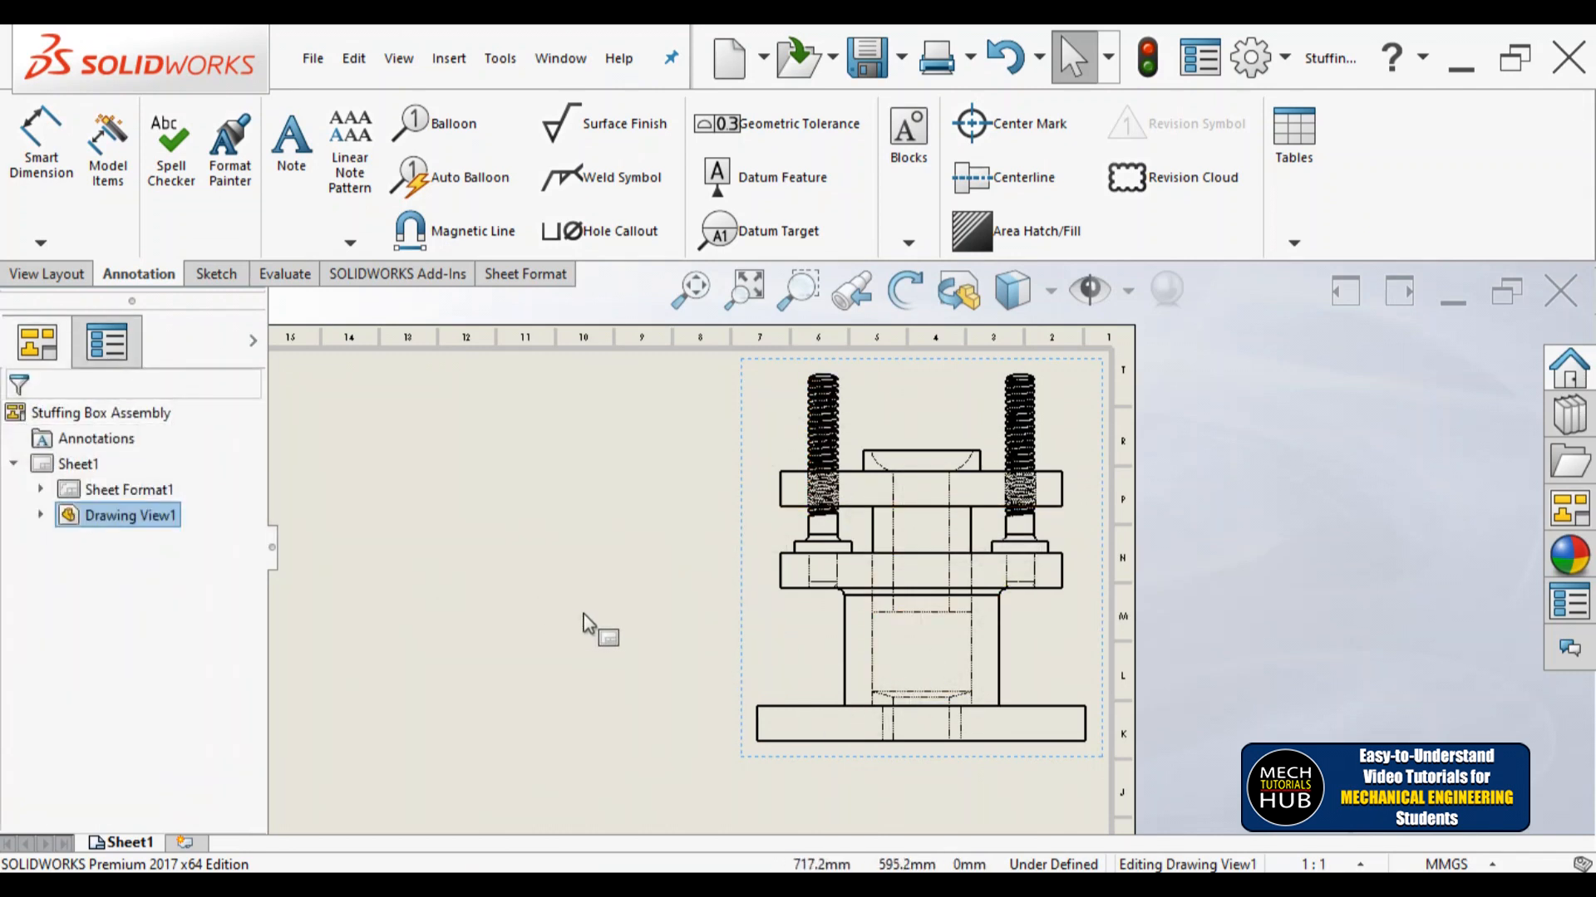
Step: Add a projected top view directly below the front view
scroll(595, 635, up, 3)
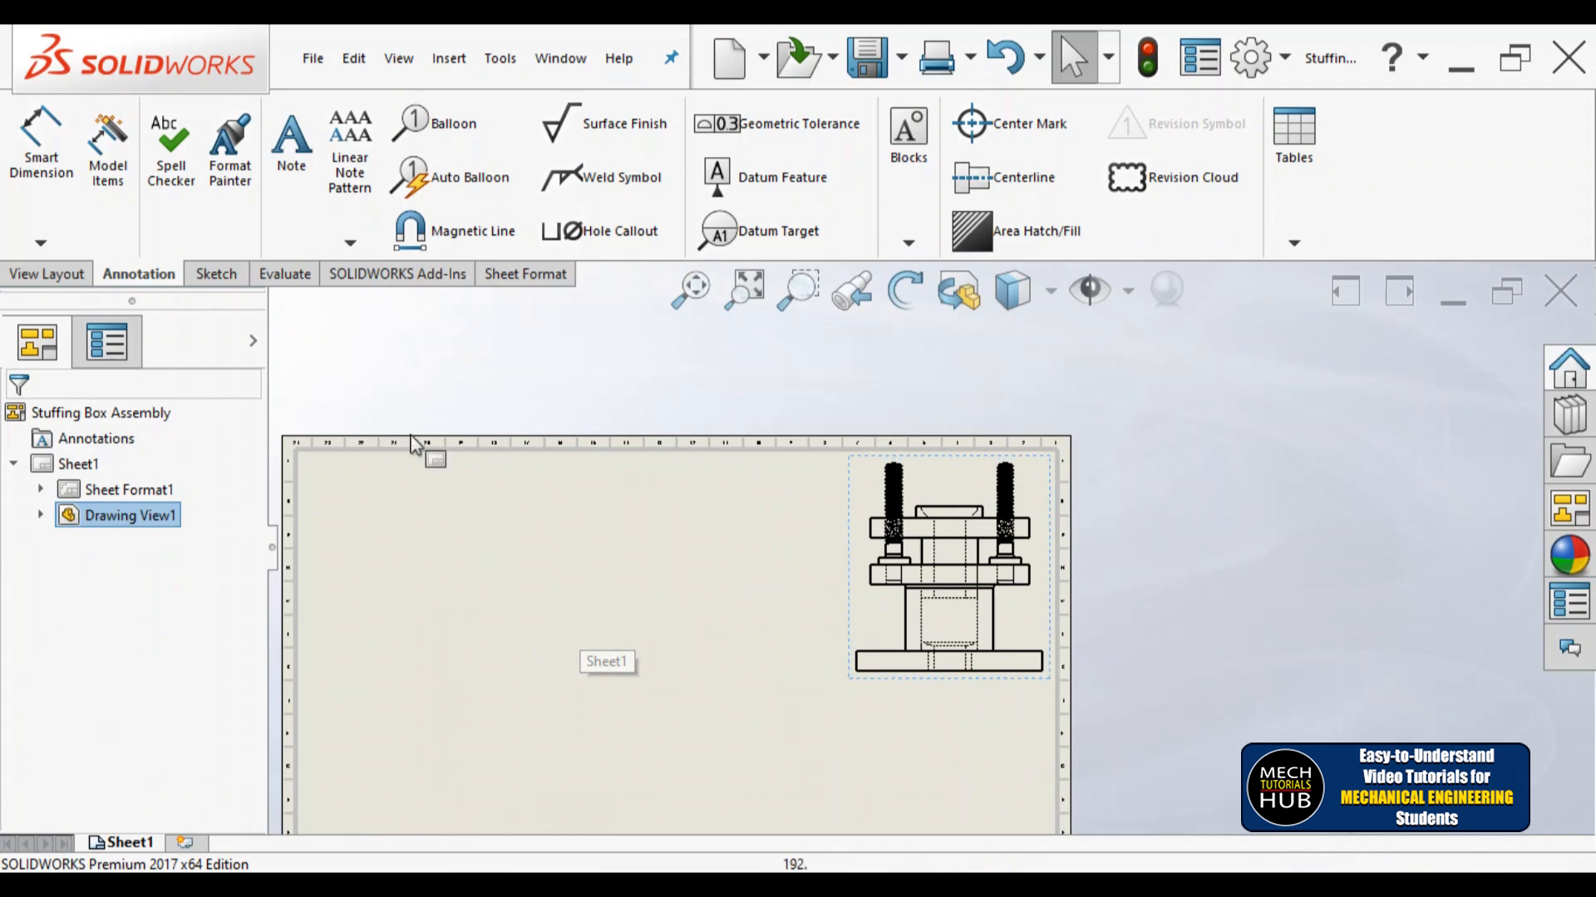
click(65, 275)
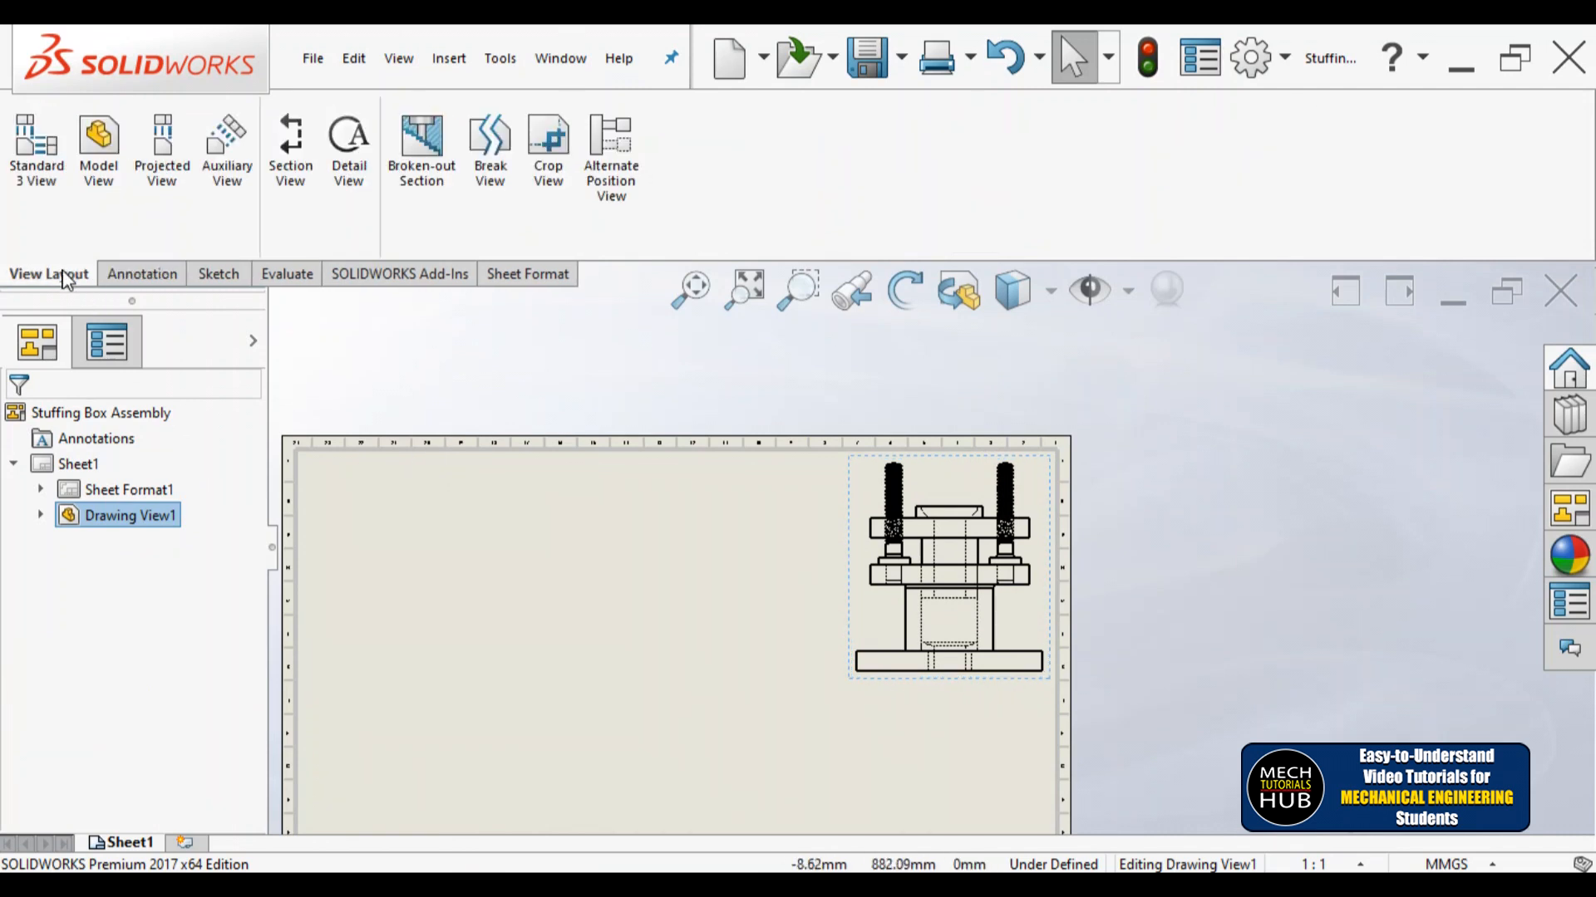
click(155, 198)
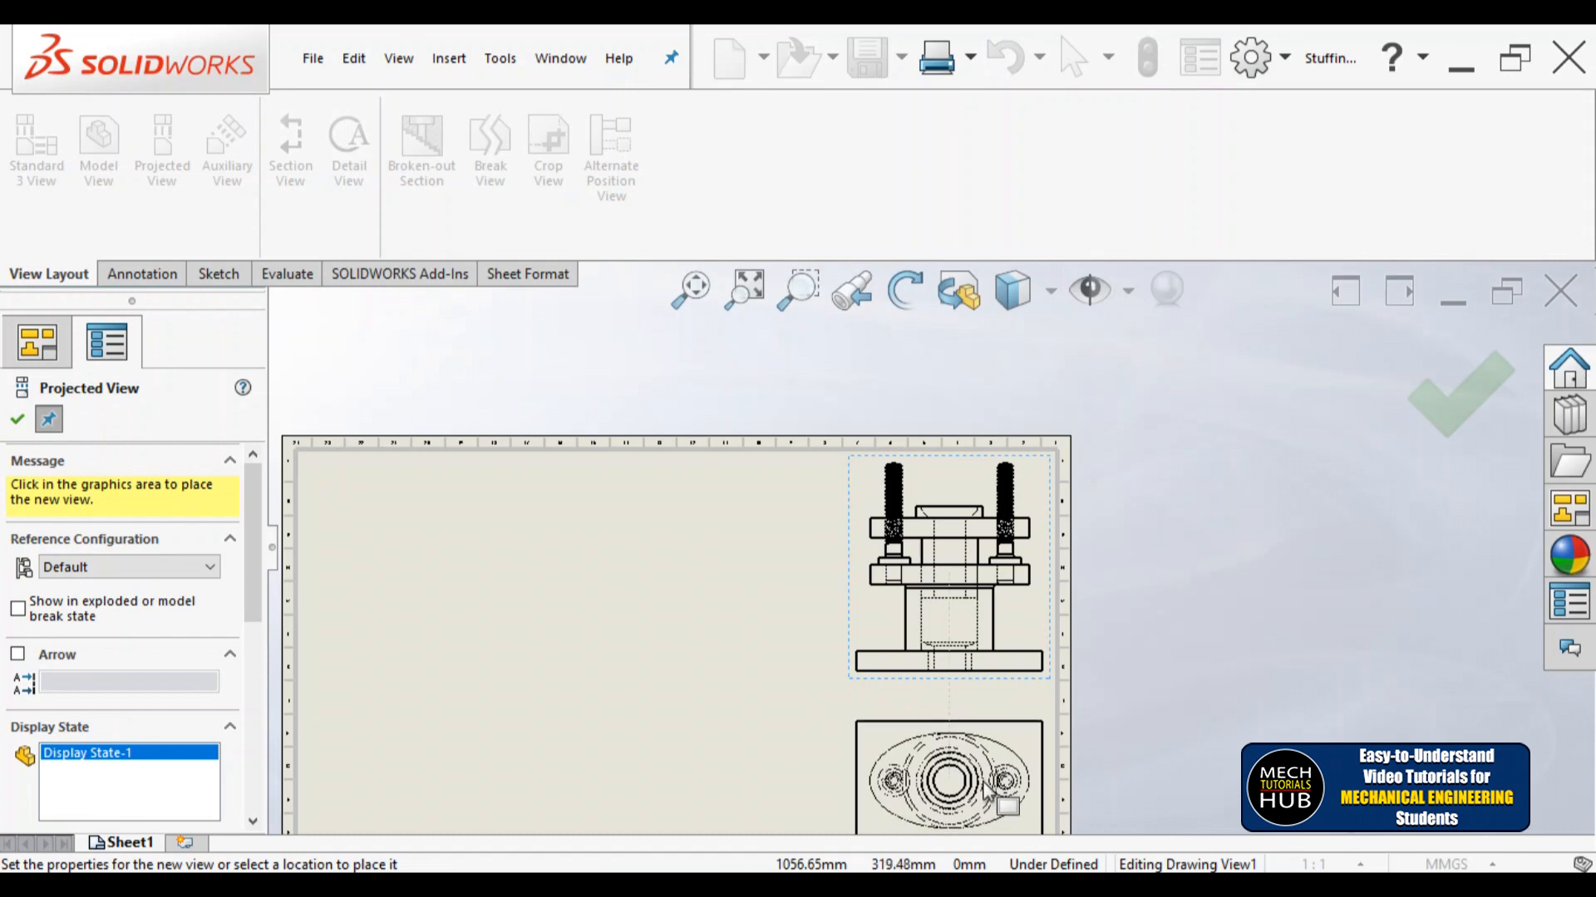
click(17, 420)
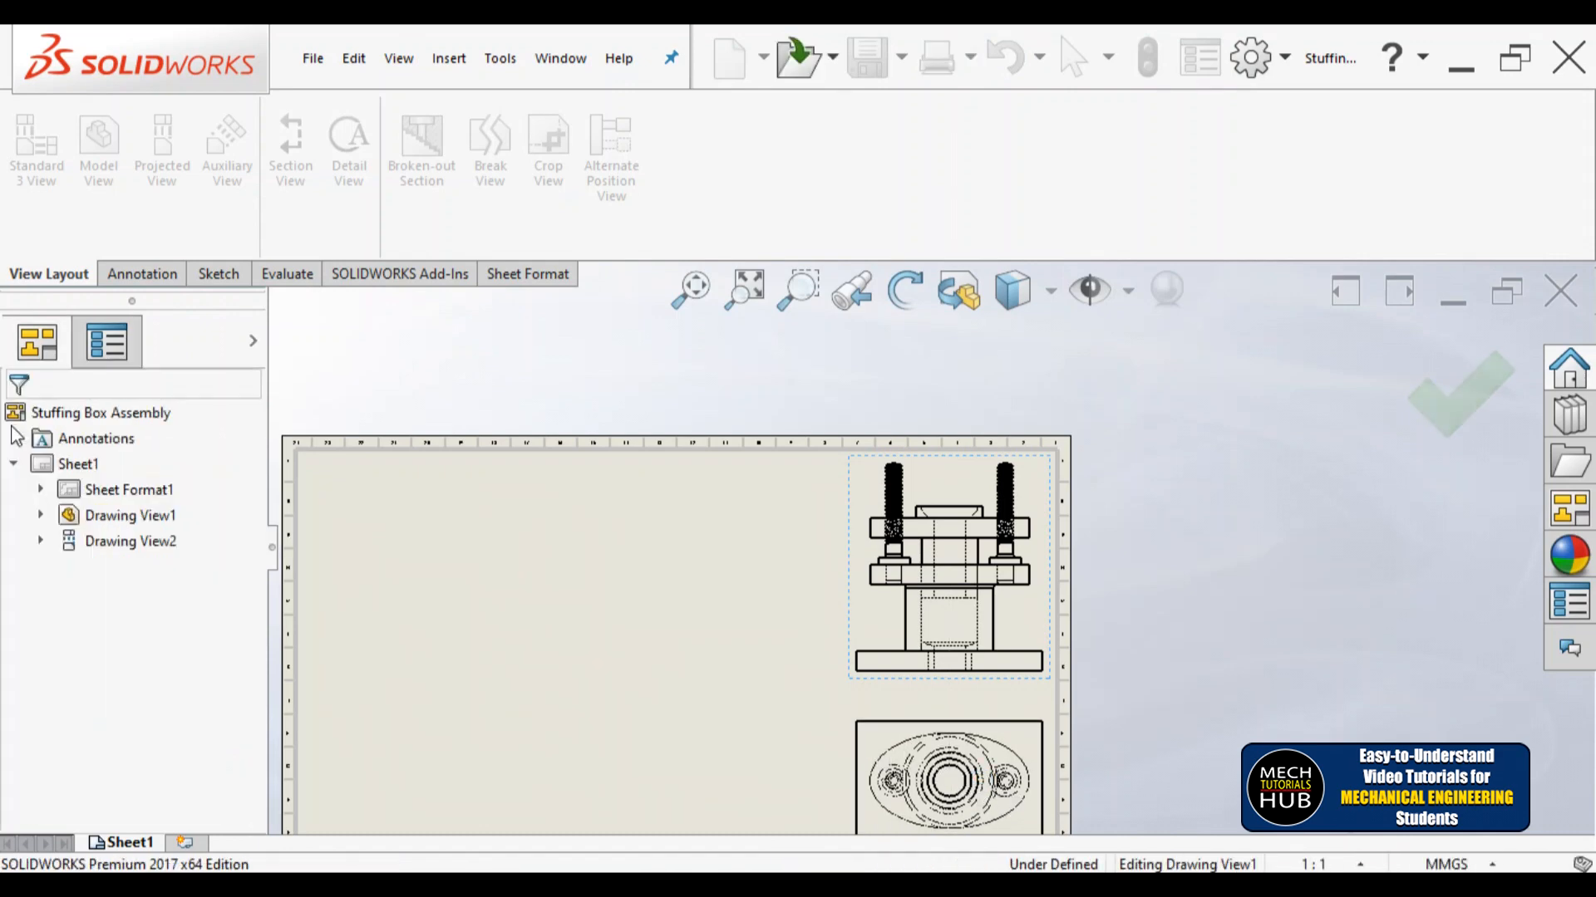
scroll(894, 617, down, 4)
scroll(896, 632, up, 5)
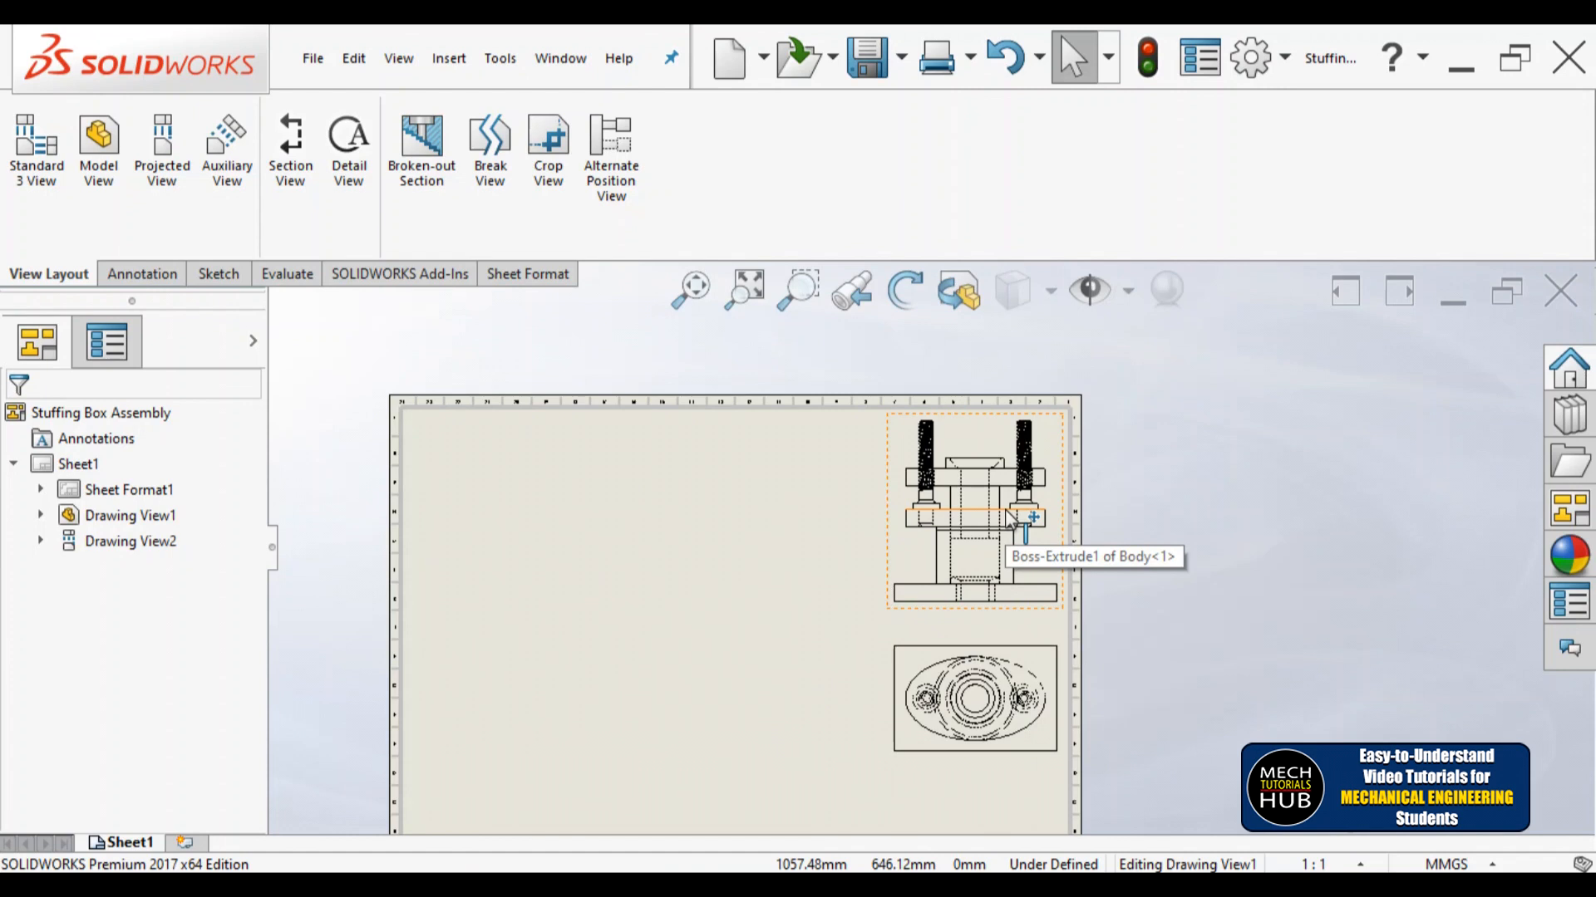
Step: Turn on annotation import with design annotations for the front view and close its properties
scroll(966, 501, down, 2)
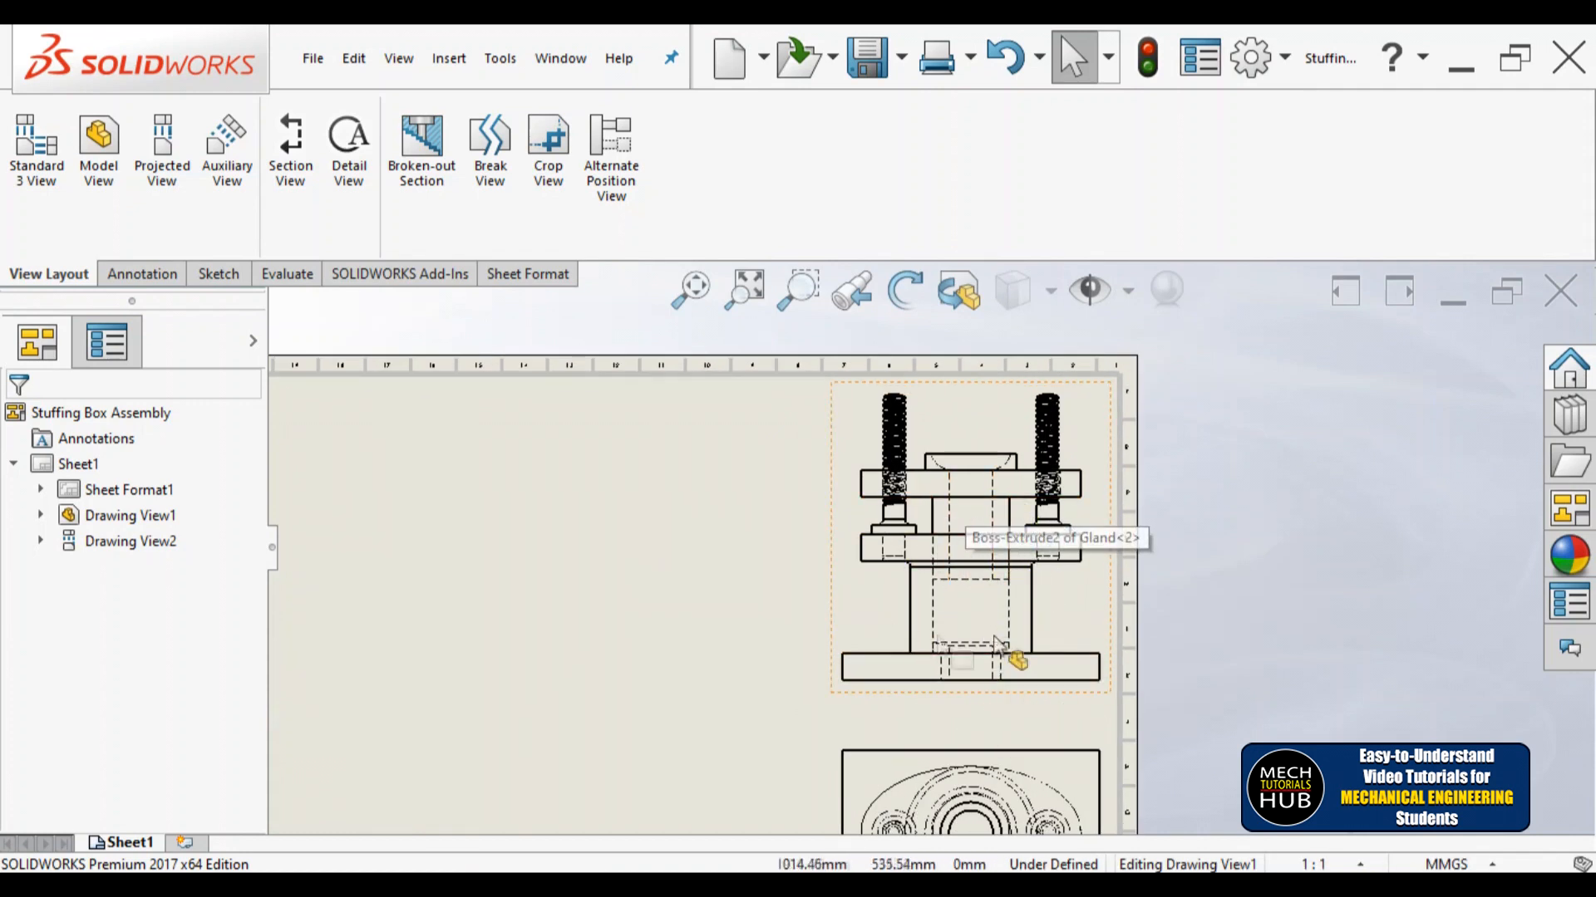
scroll(958, 532, down, 2)
scroll(957, 534, up, 4)
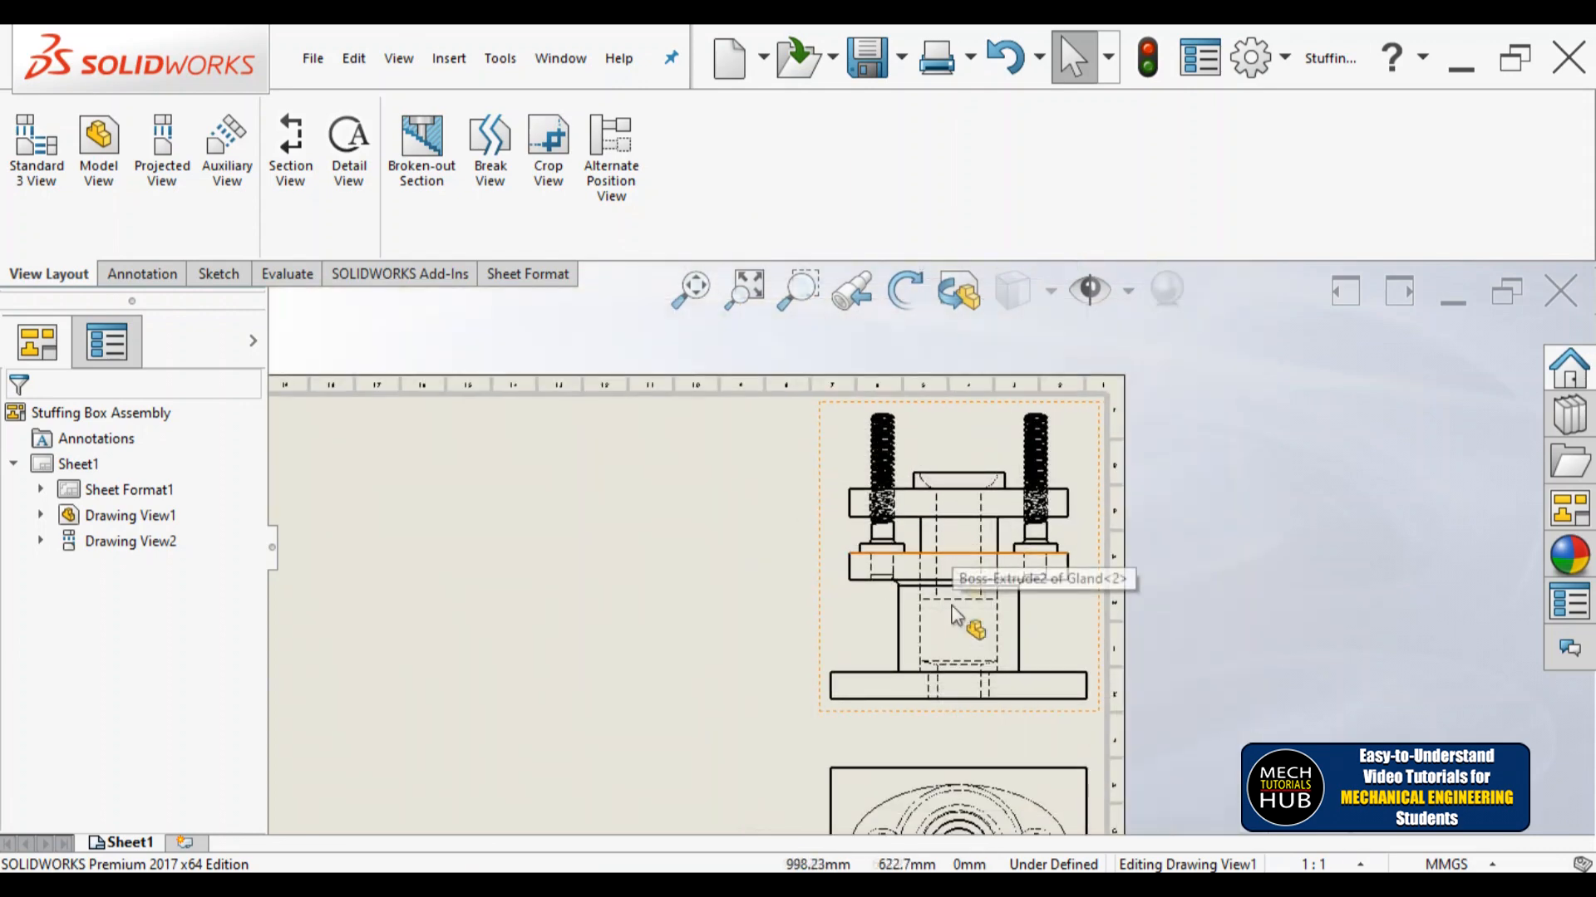
scroll(926, 611, down, 1)
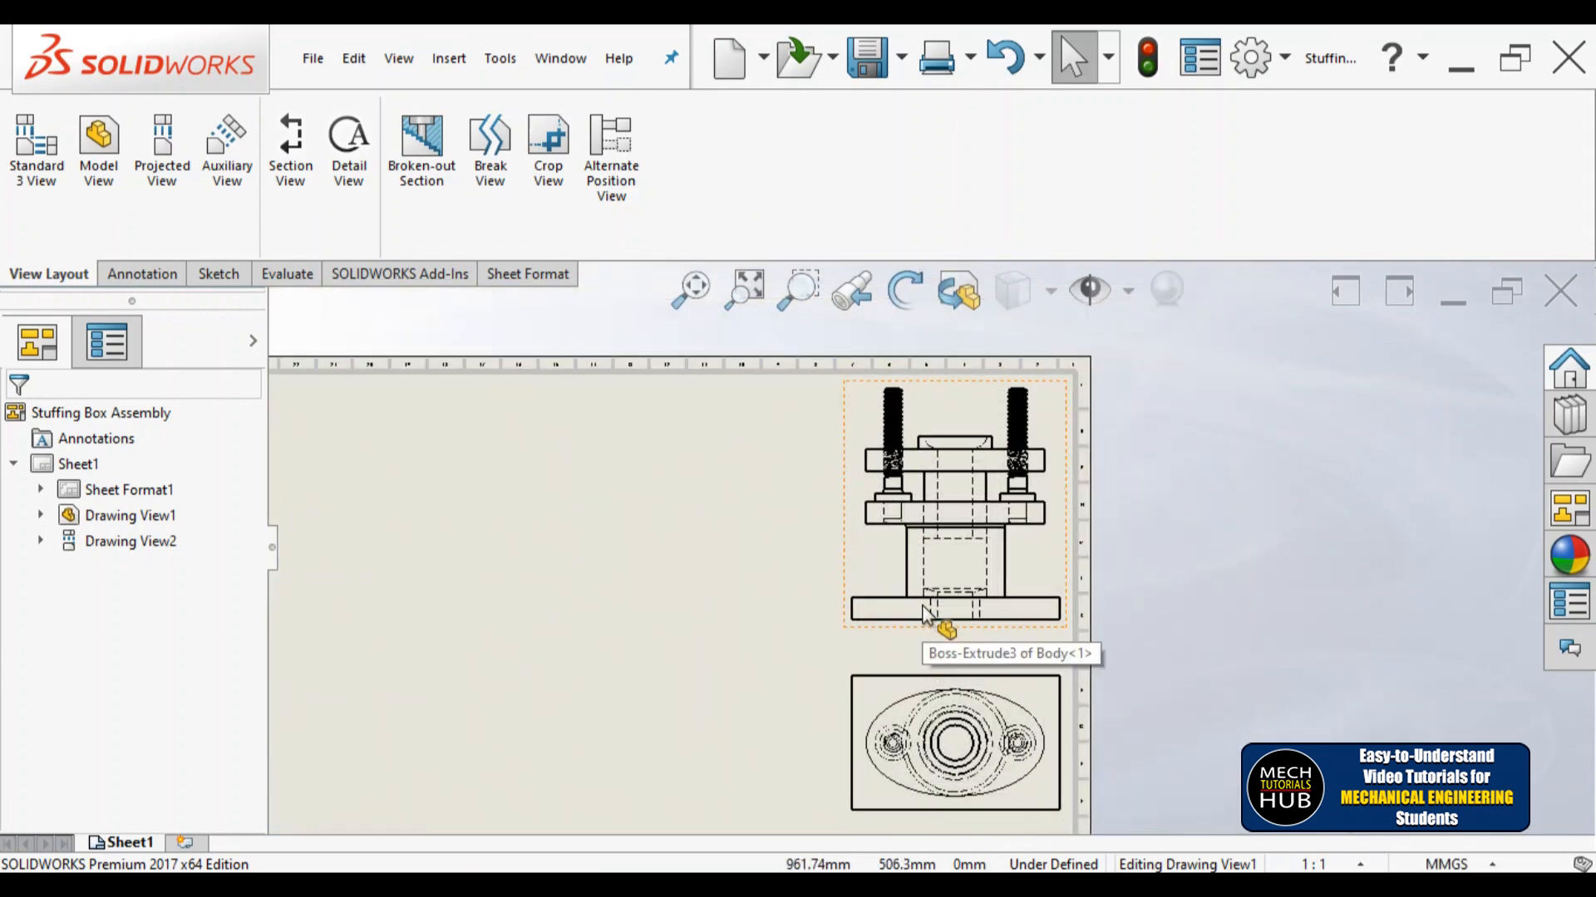
scroll(927, 611, down, 1)
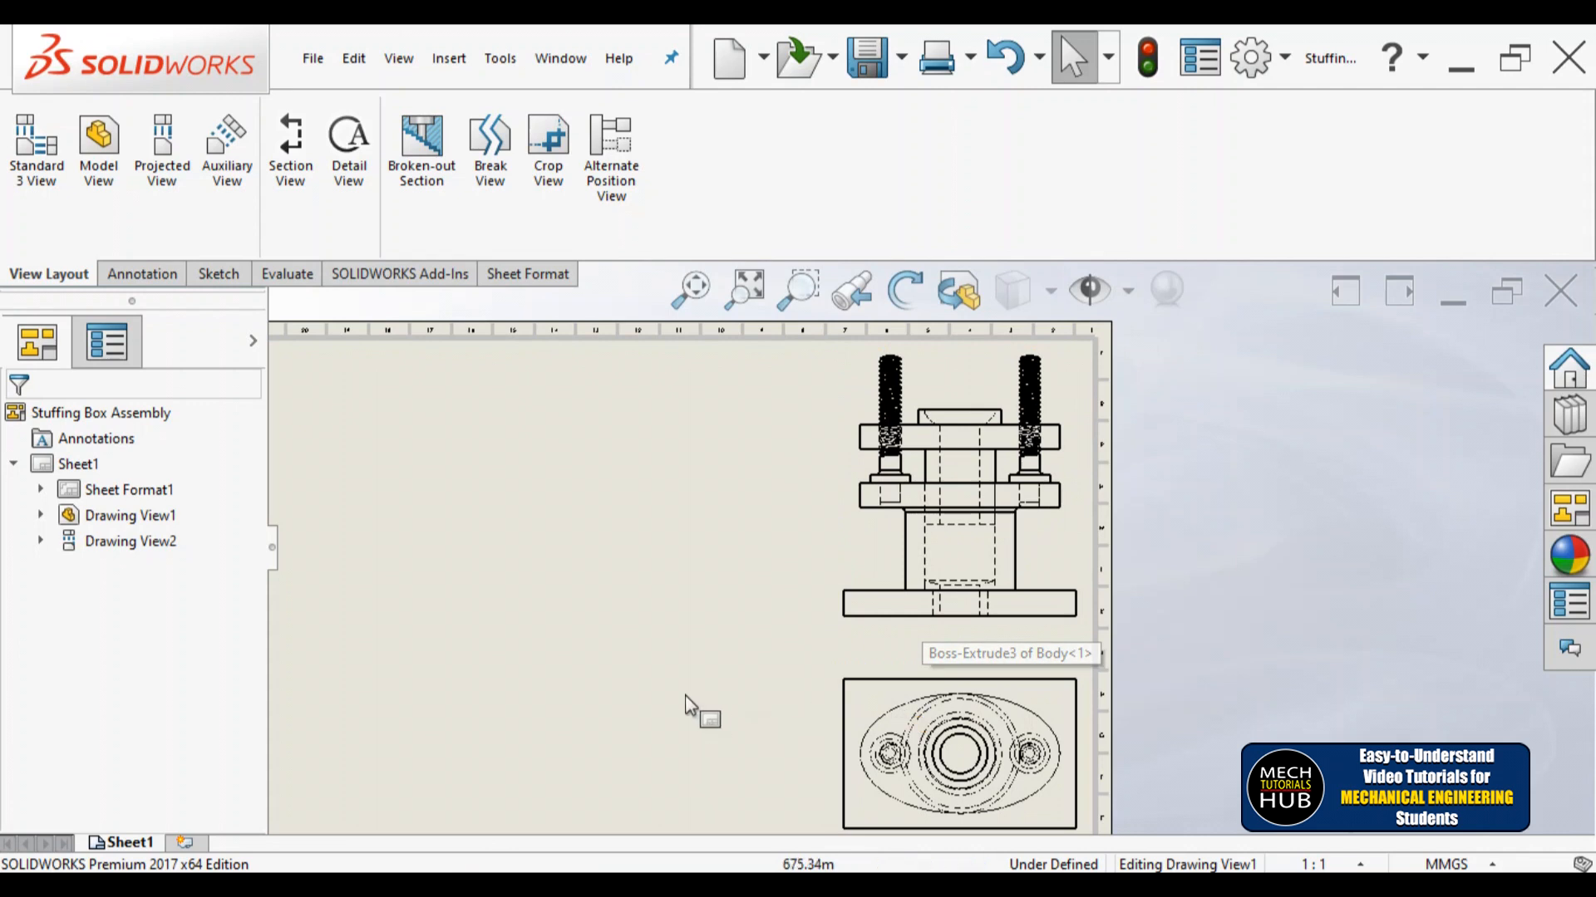
click(898, 636)
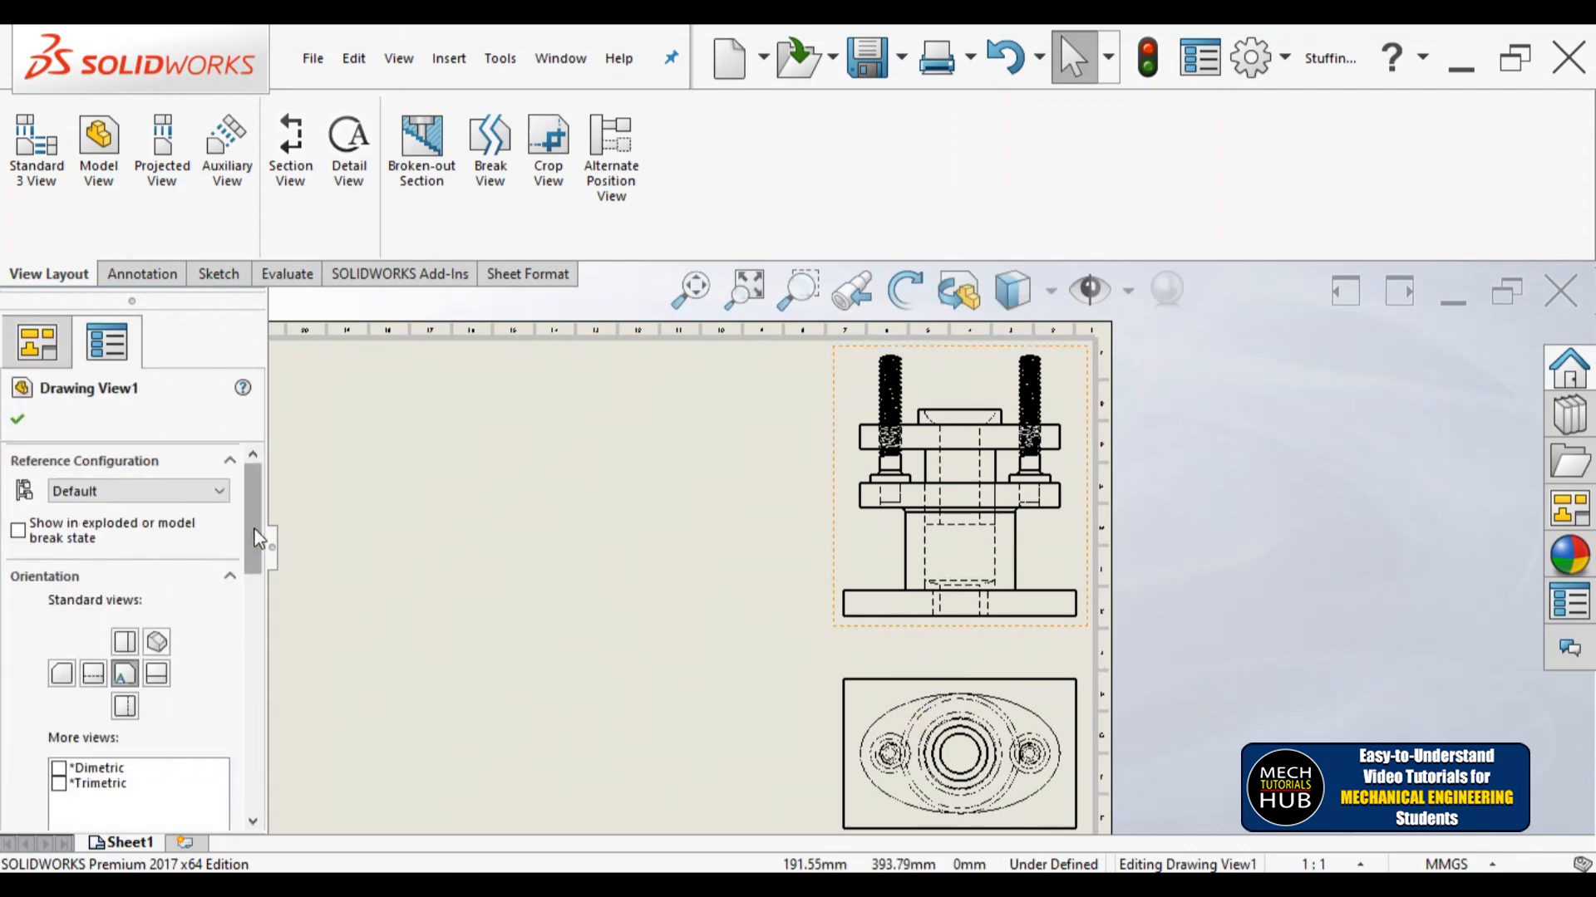
scroll(180, 675, down, 5)
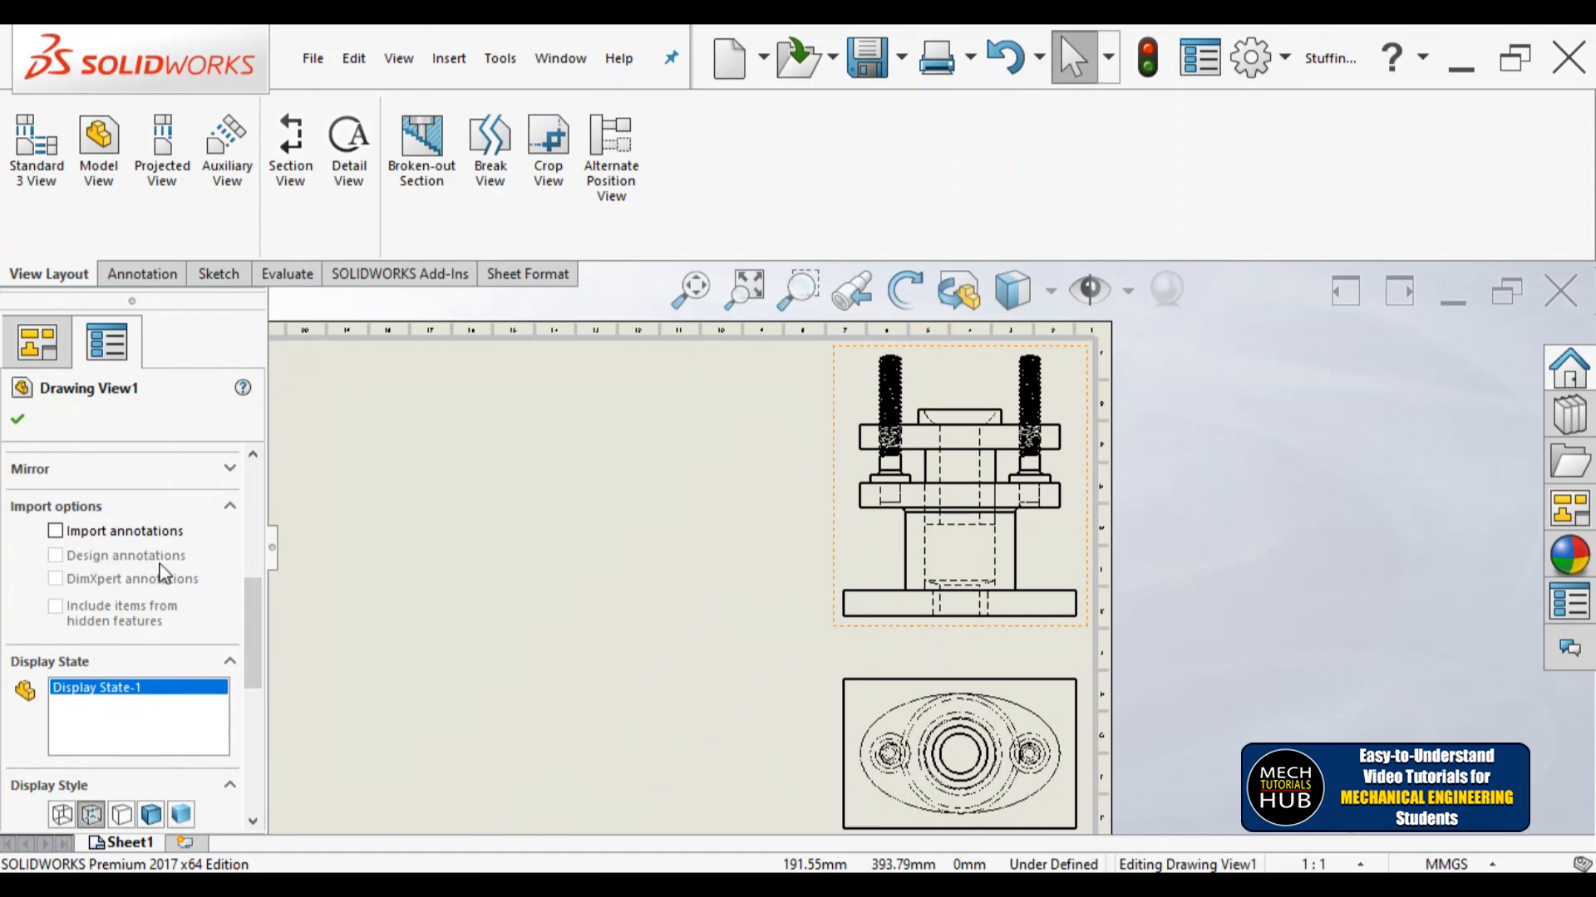
click(56, 531)
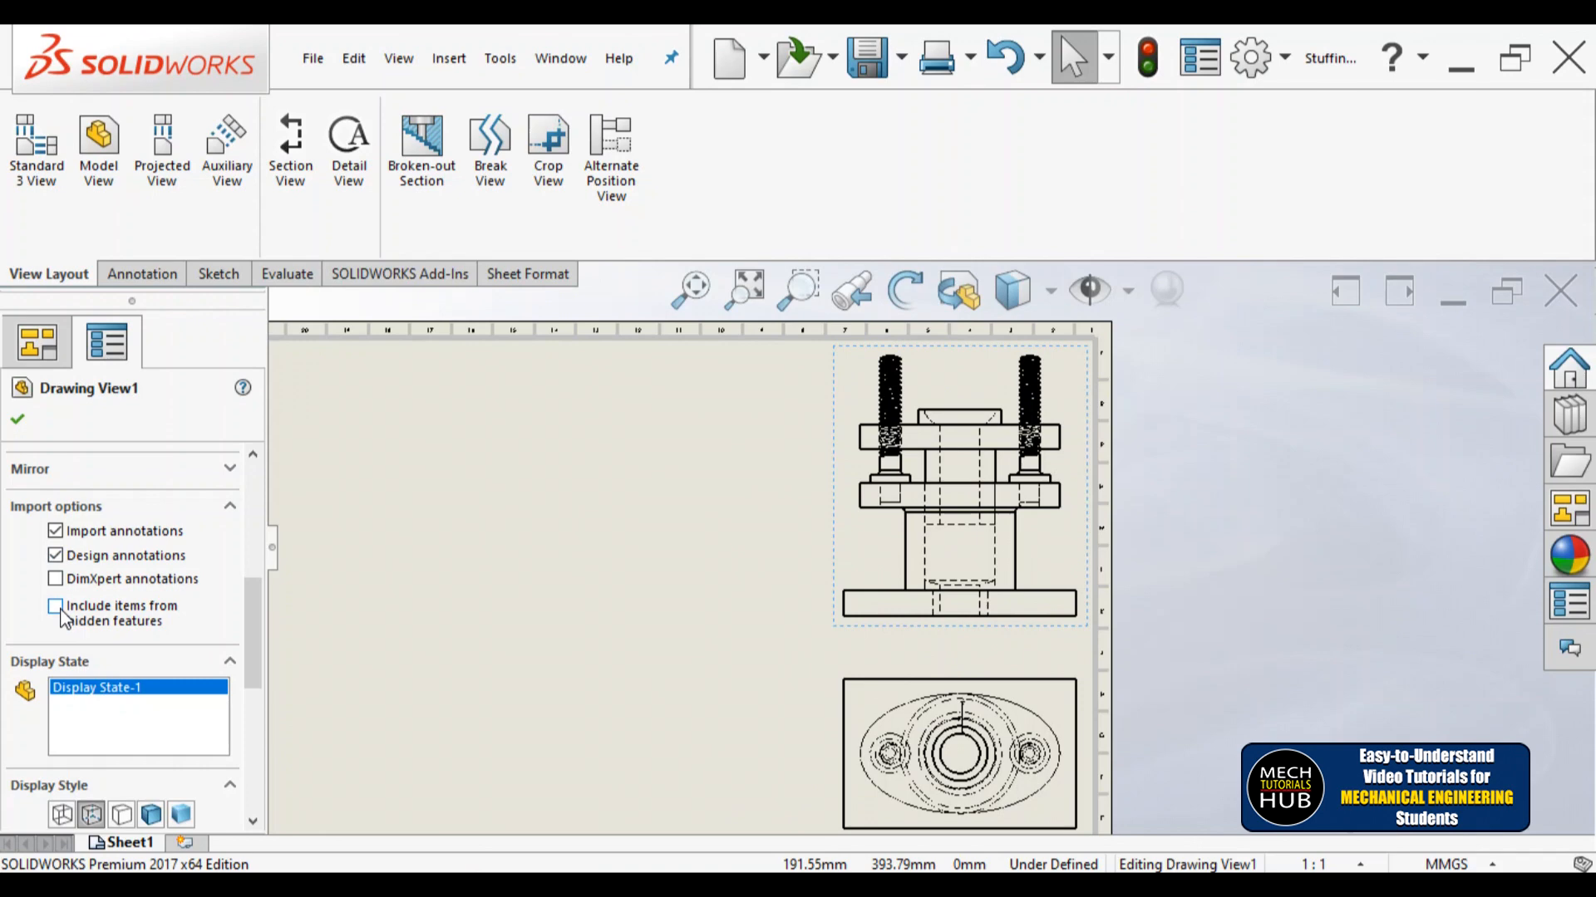
click(15, 423)
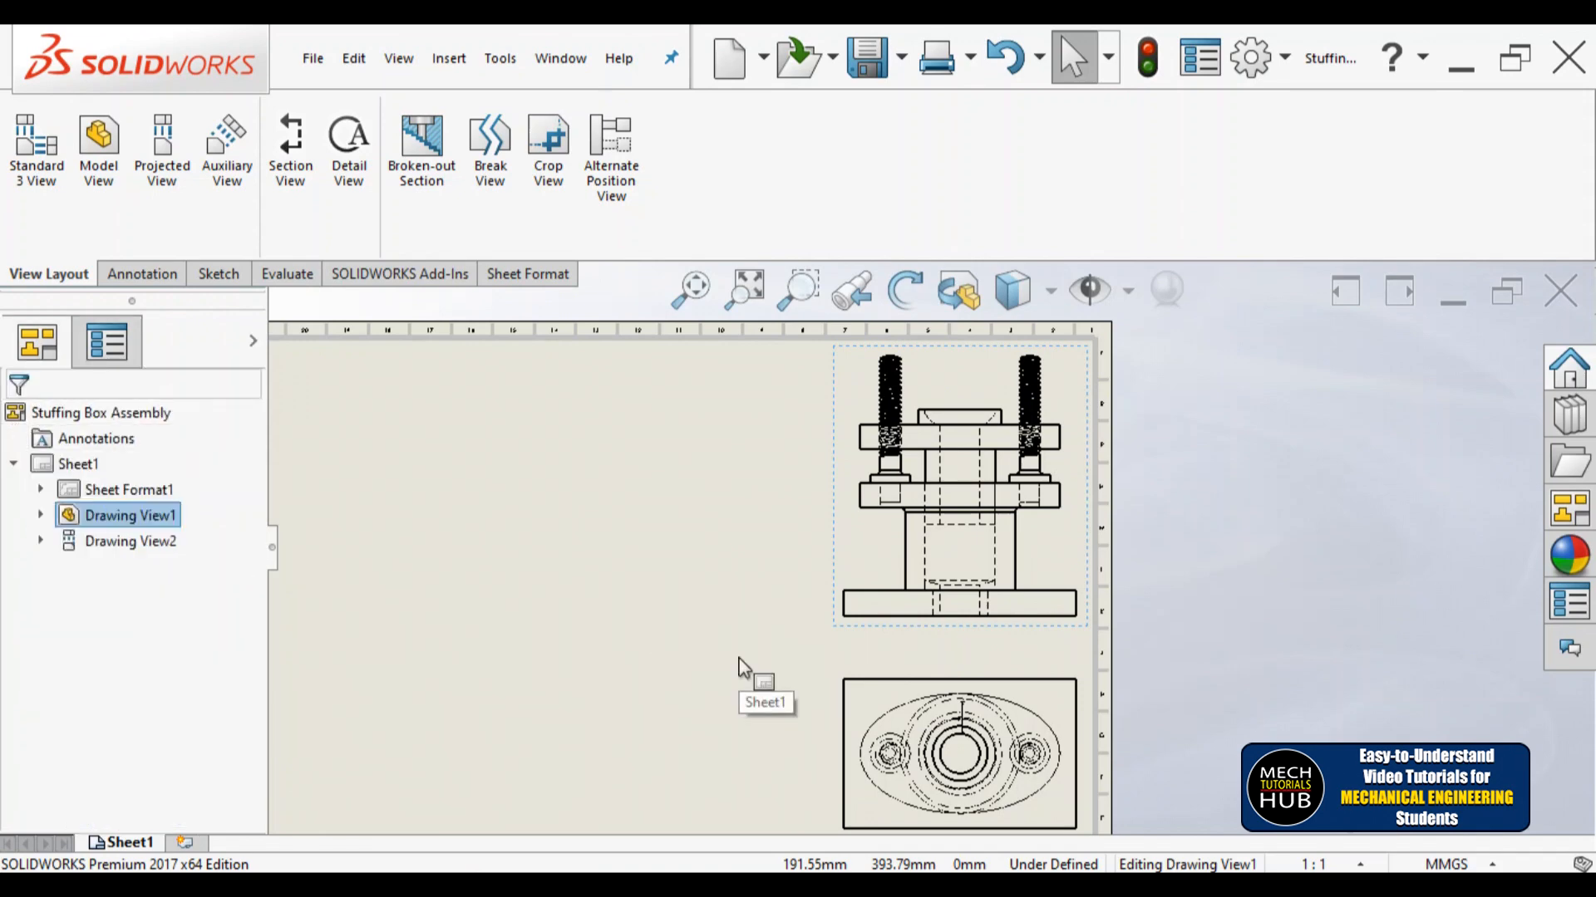
Step: Insert model items into the front view, including dimensions not marked for drawing, and accept importing them from the entire model
scroll(944, 508, up, 2)
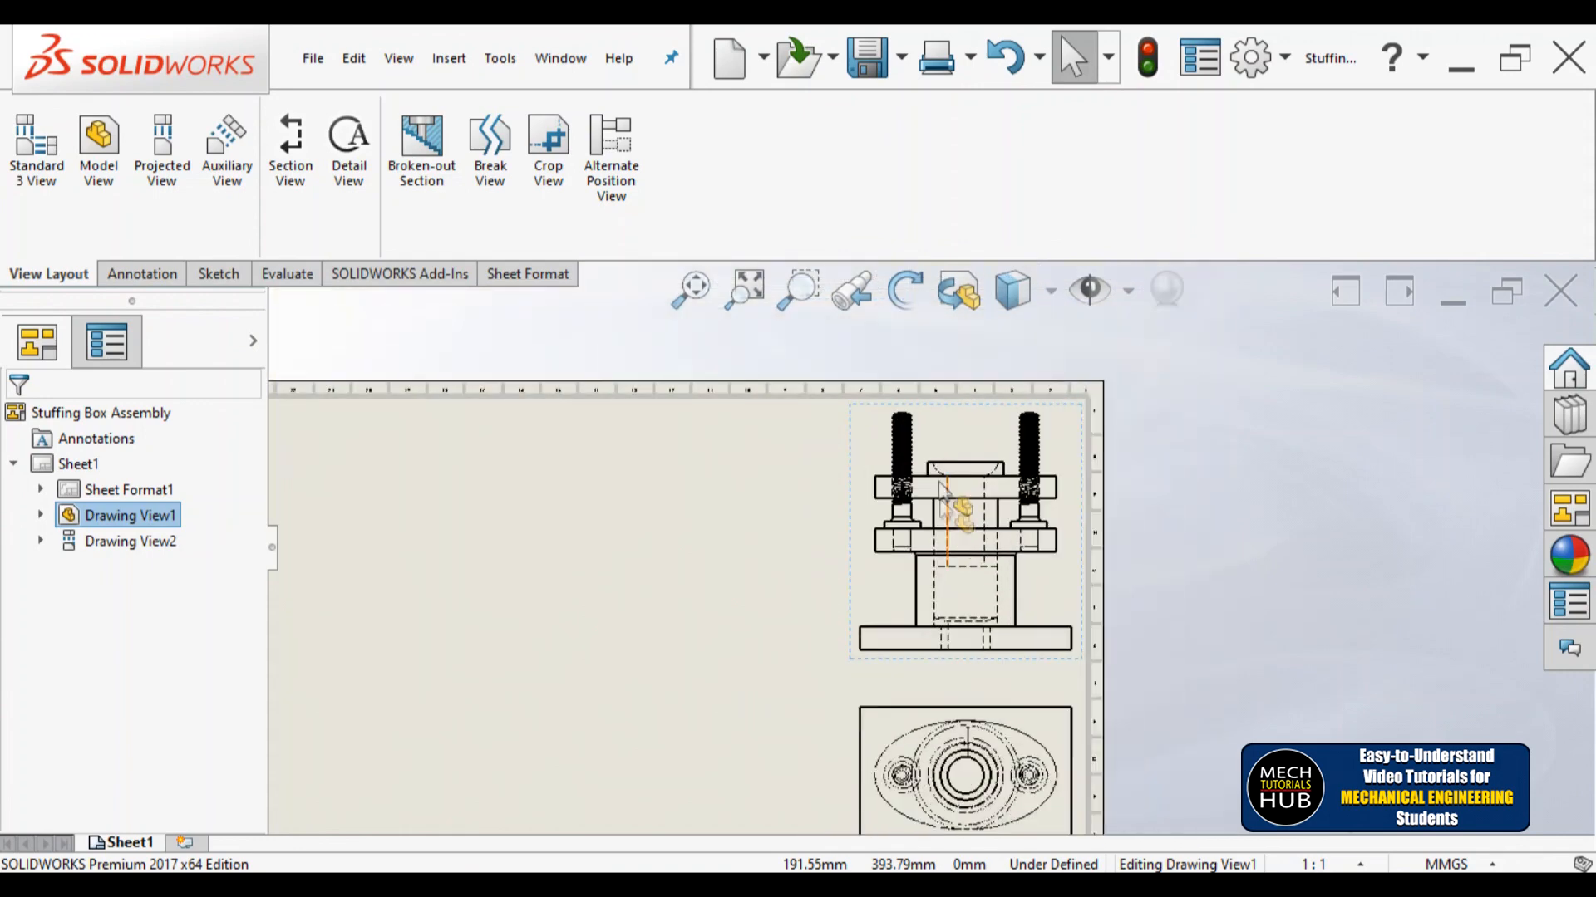
click(636, 665)
scroll(722, 684, up, 1)
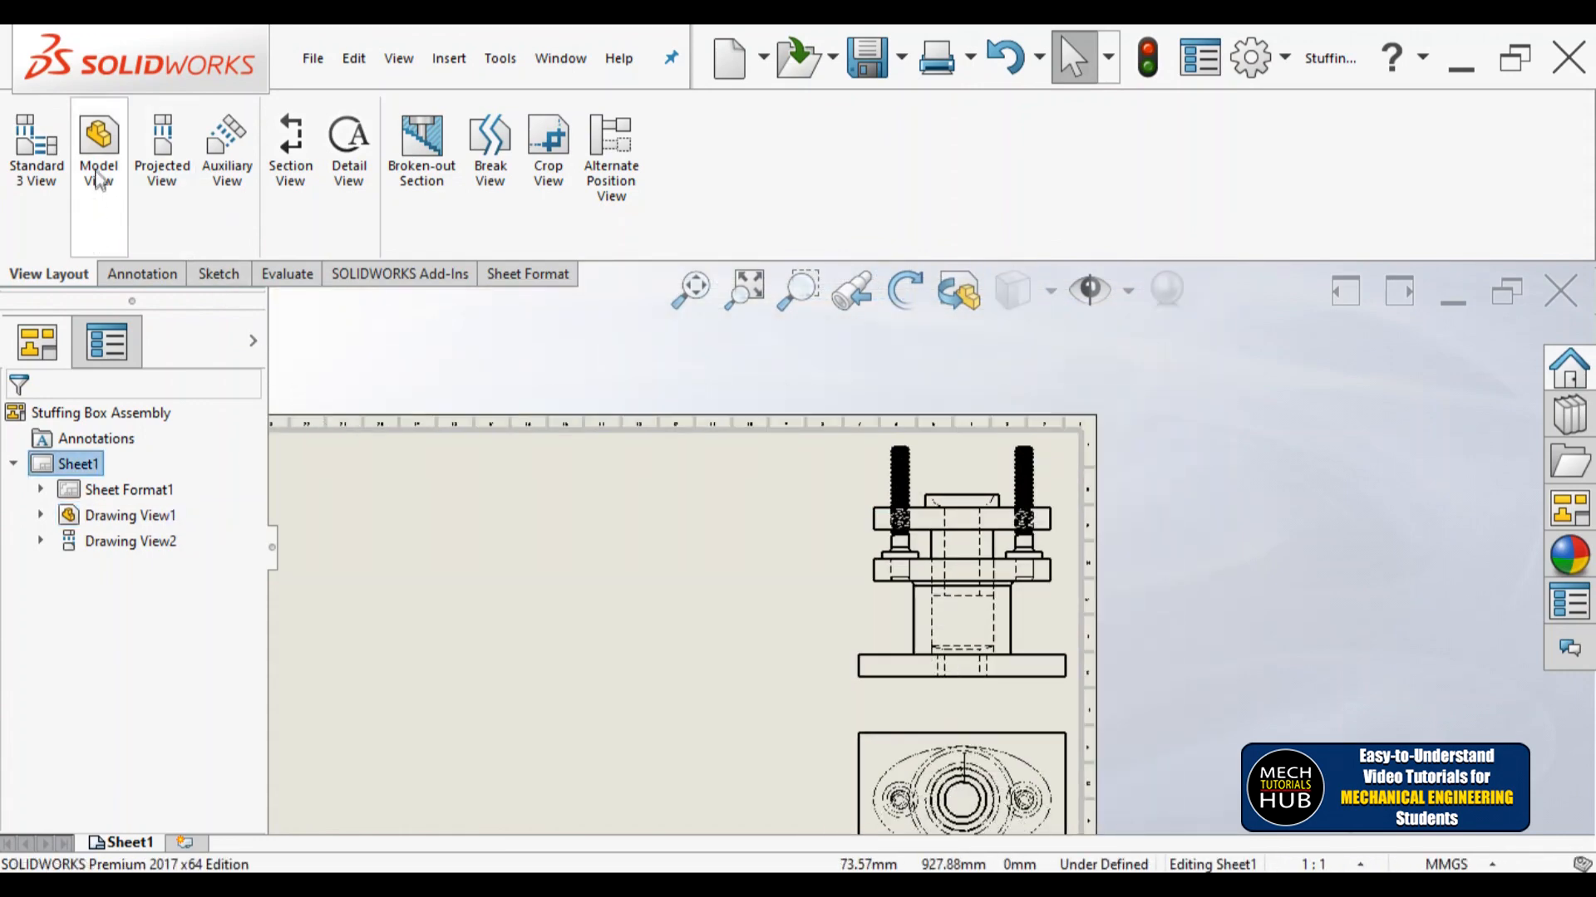
click(139, 277)
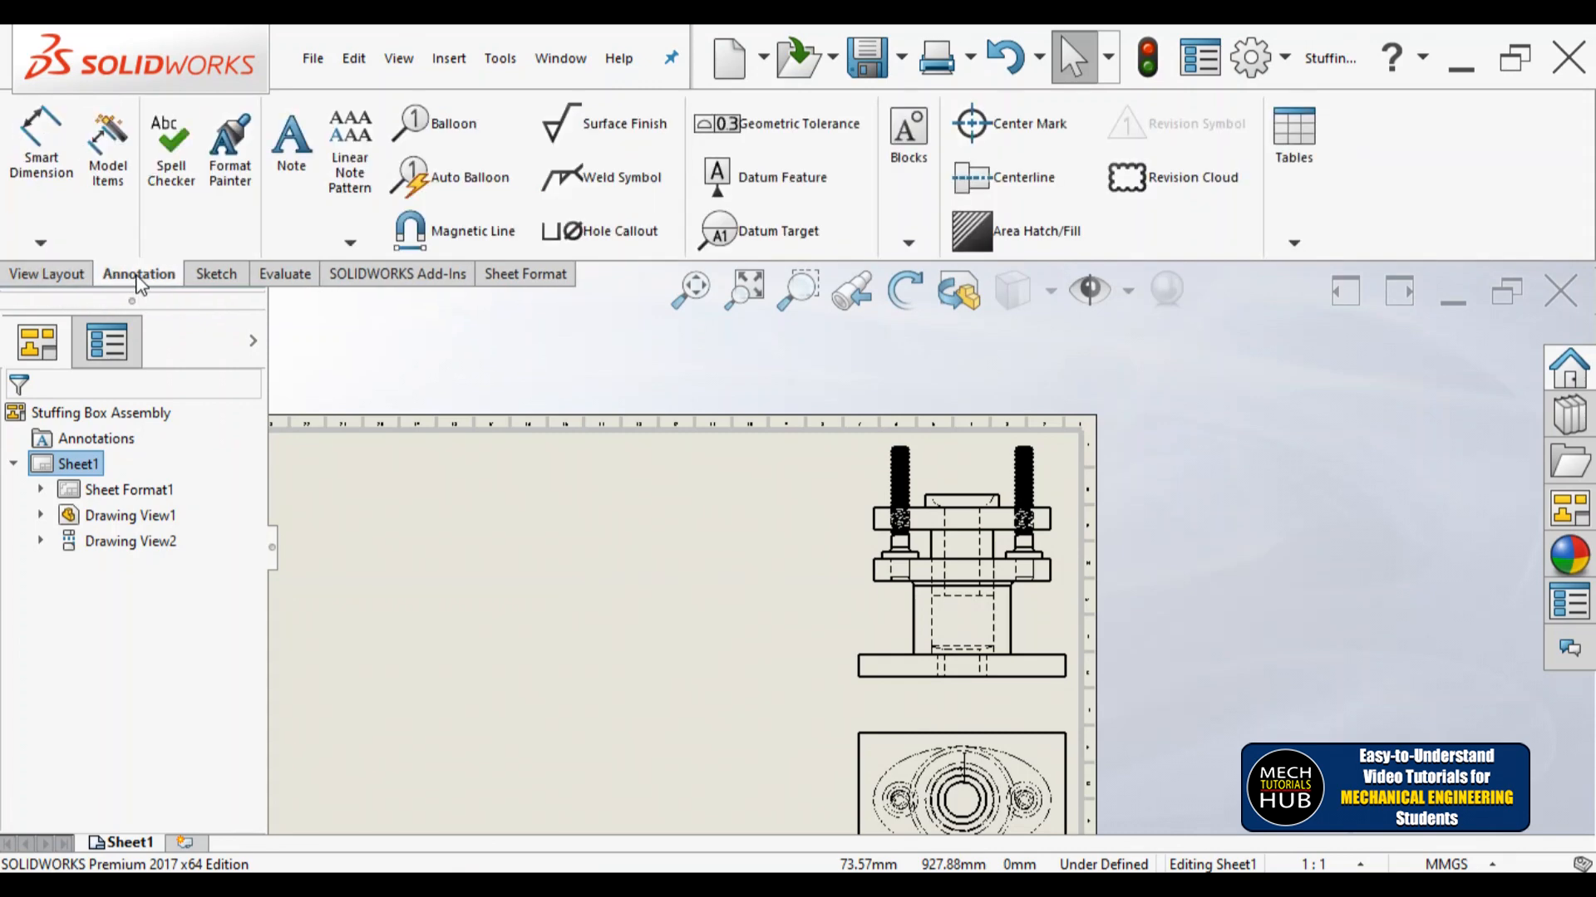
click(108, 150)
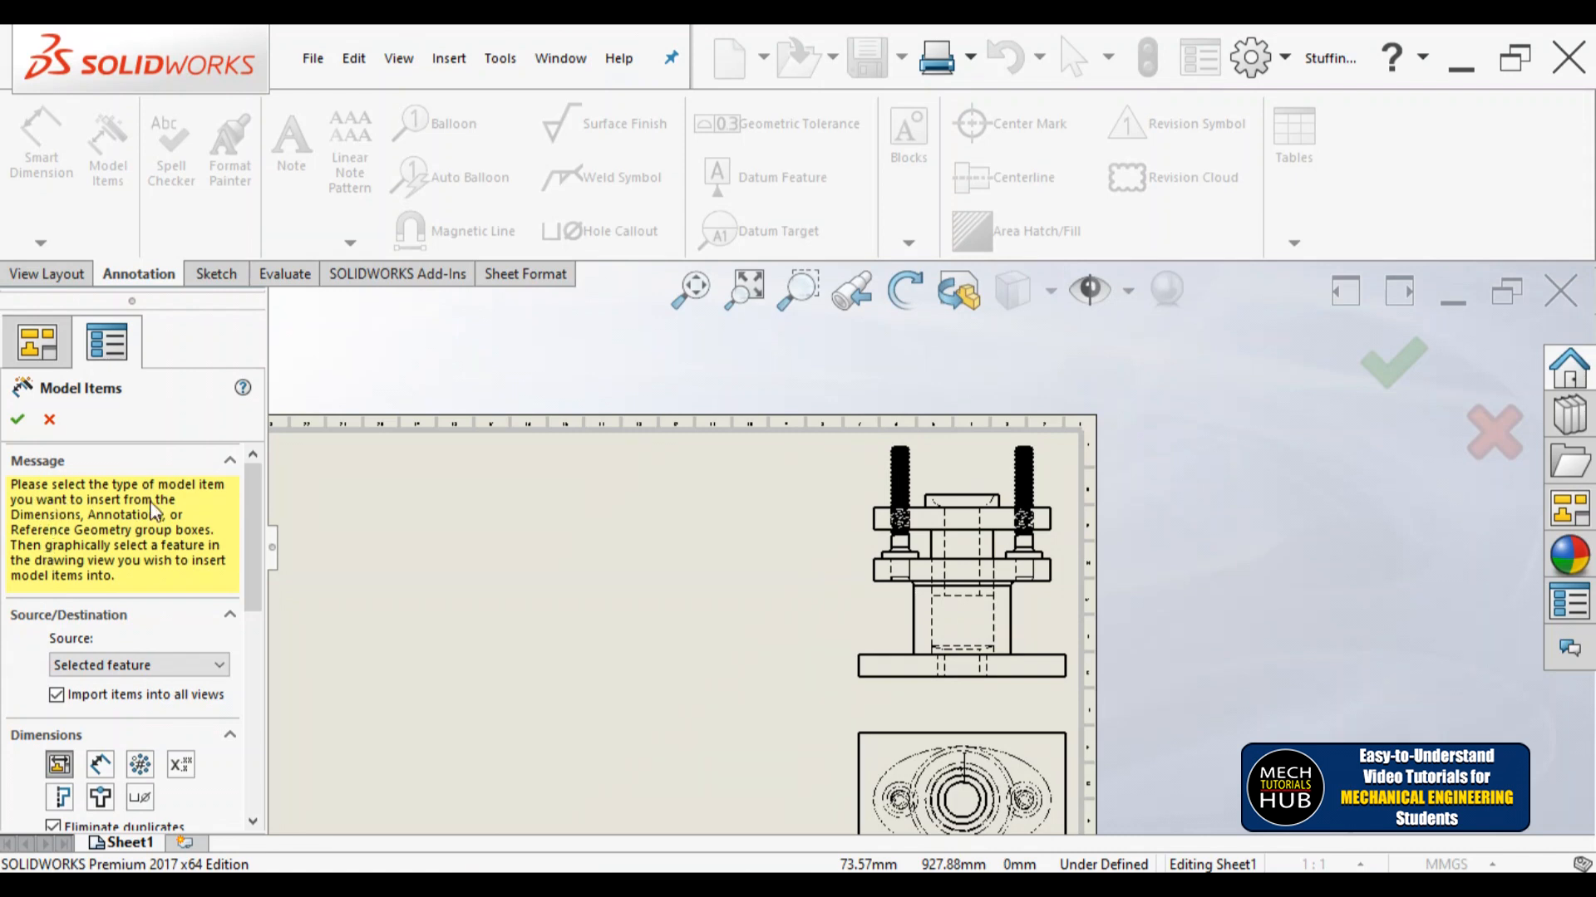
click(102, 773)
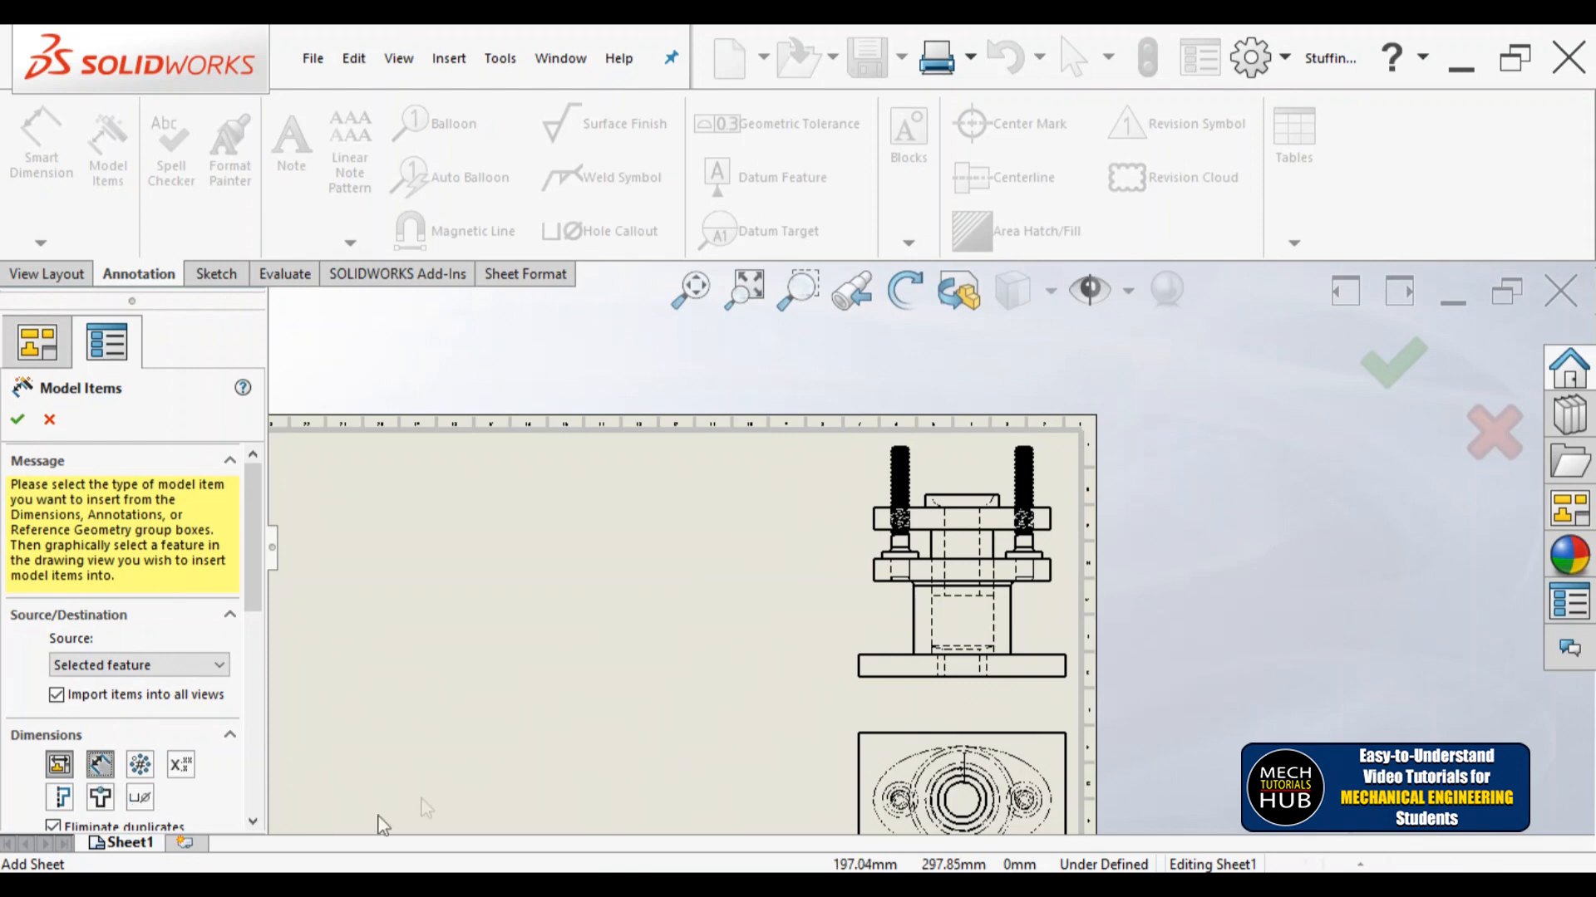
click(858, 698)
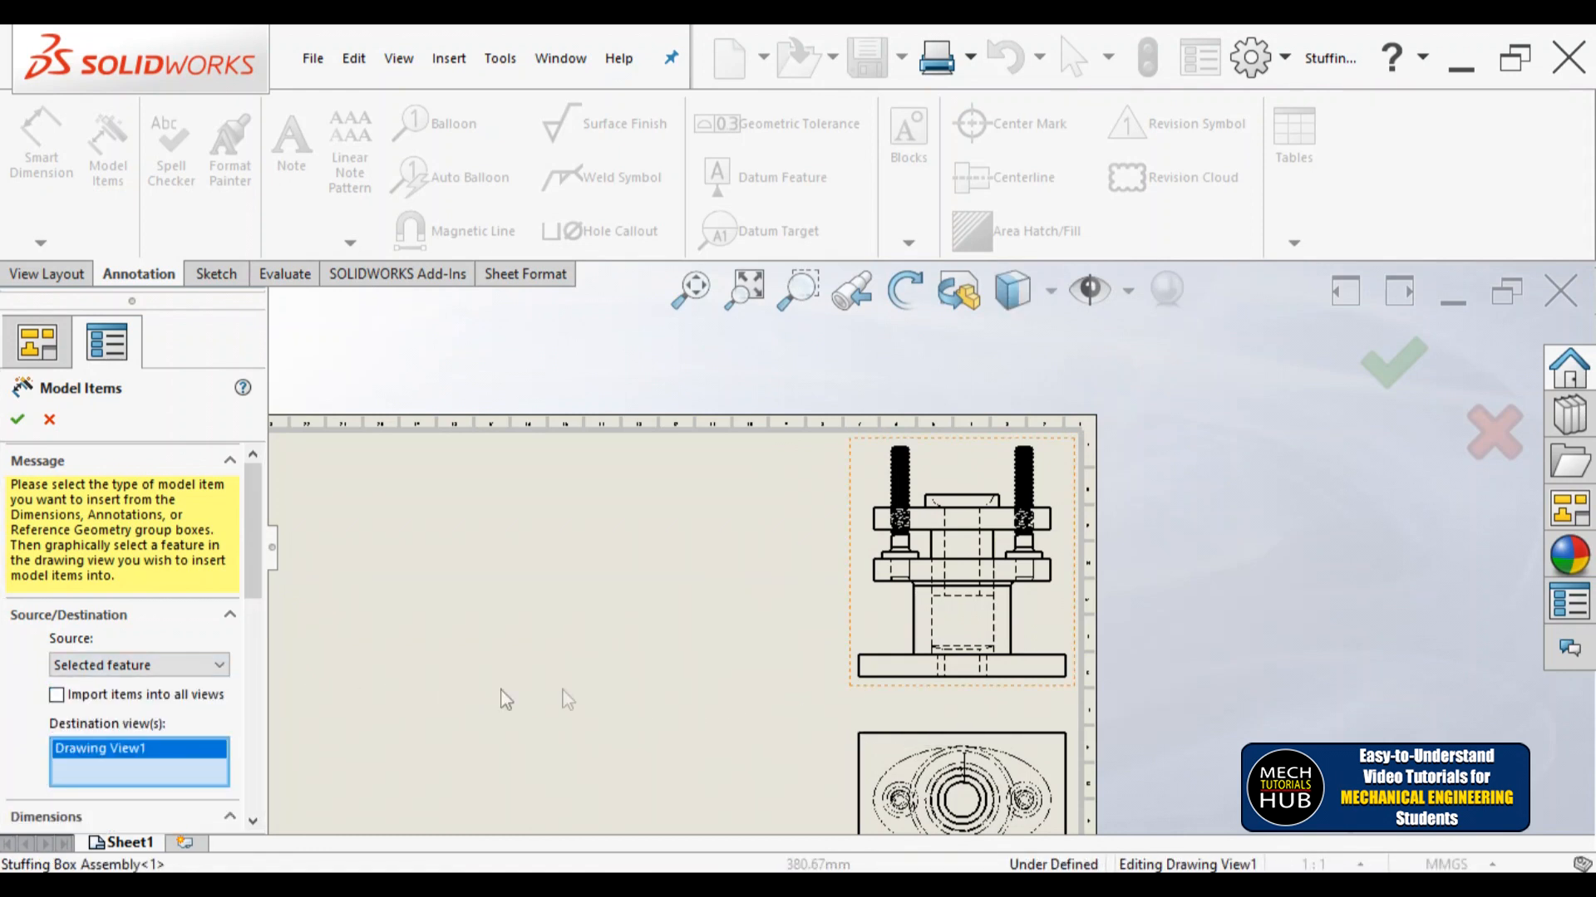
click(18, 422)
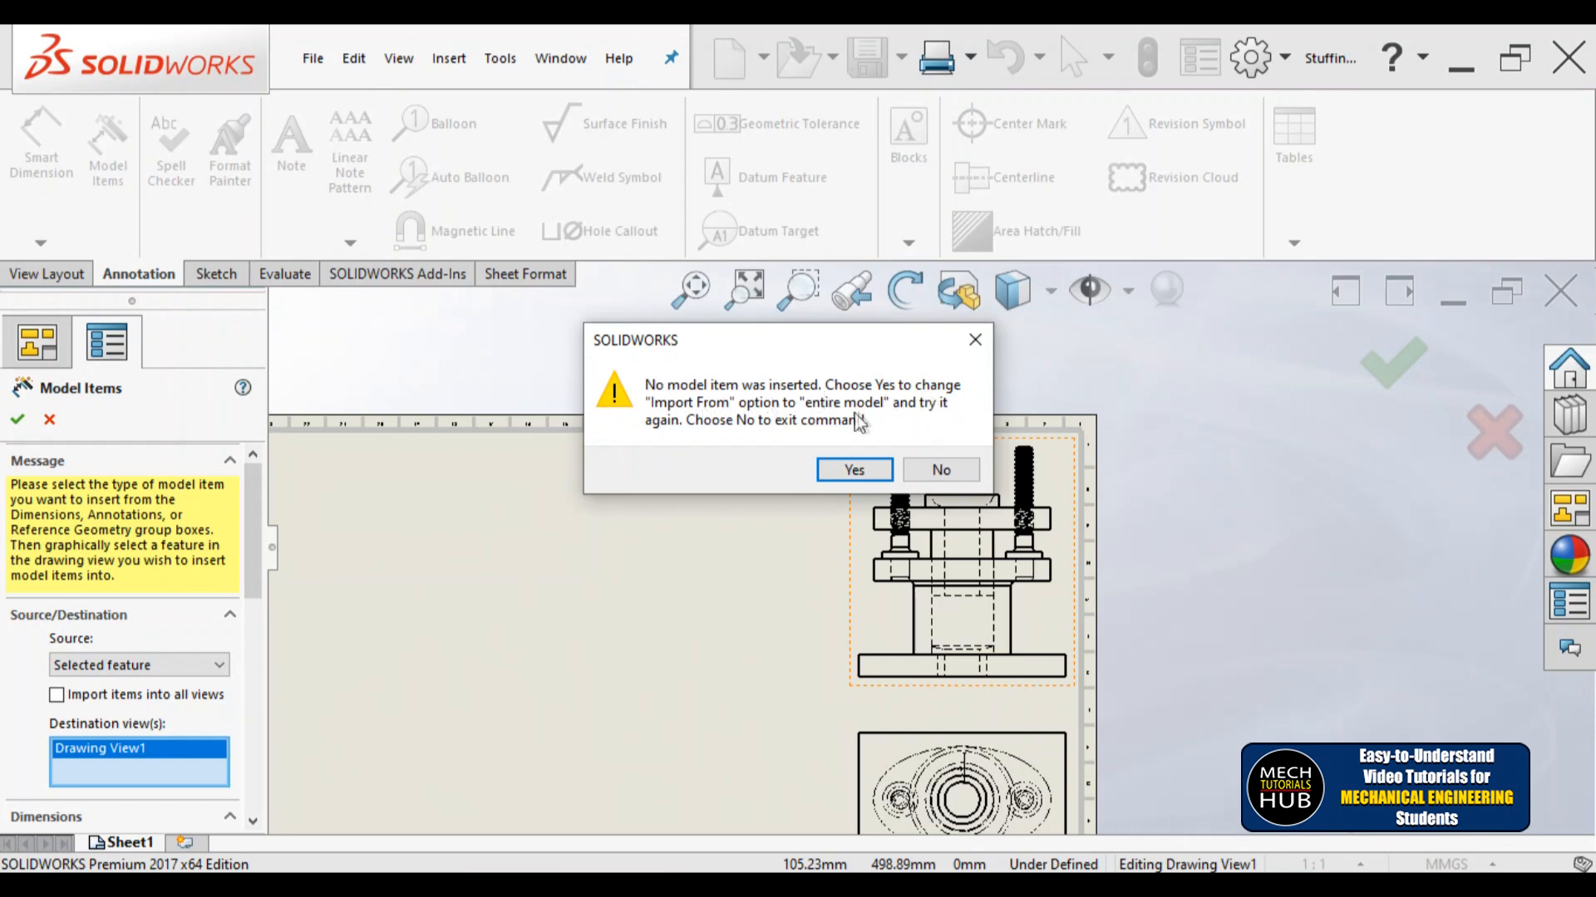
click(854, 471)
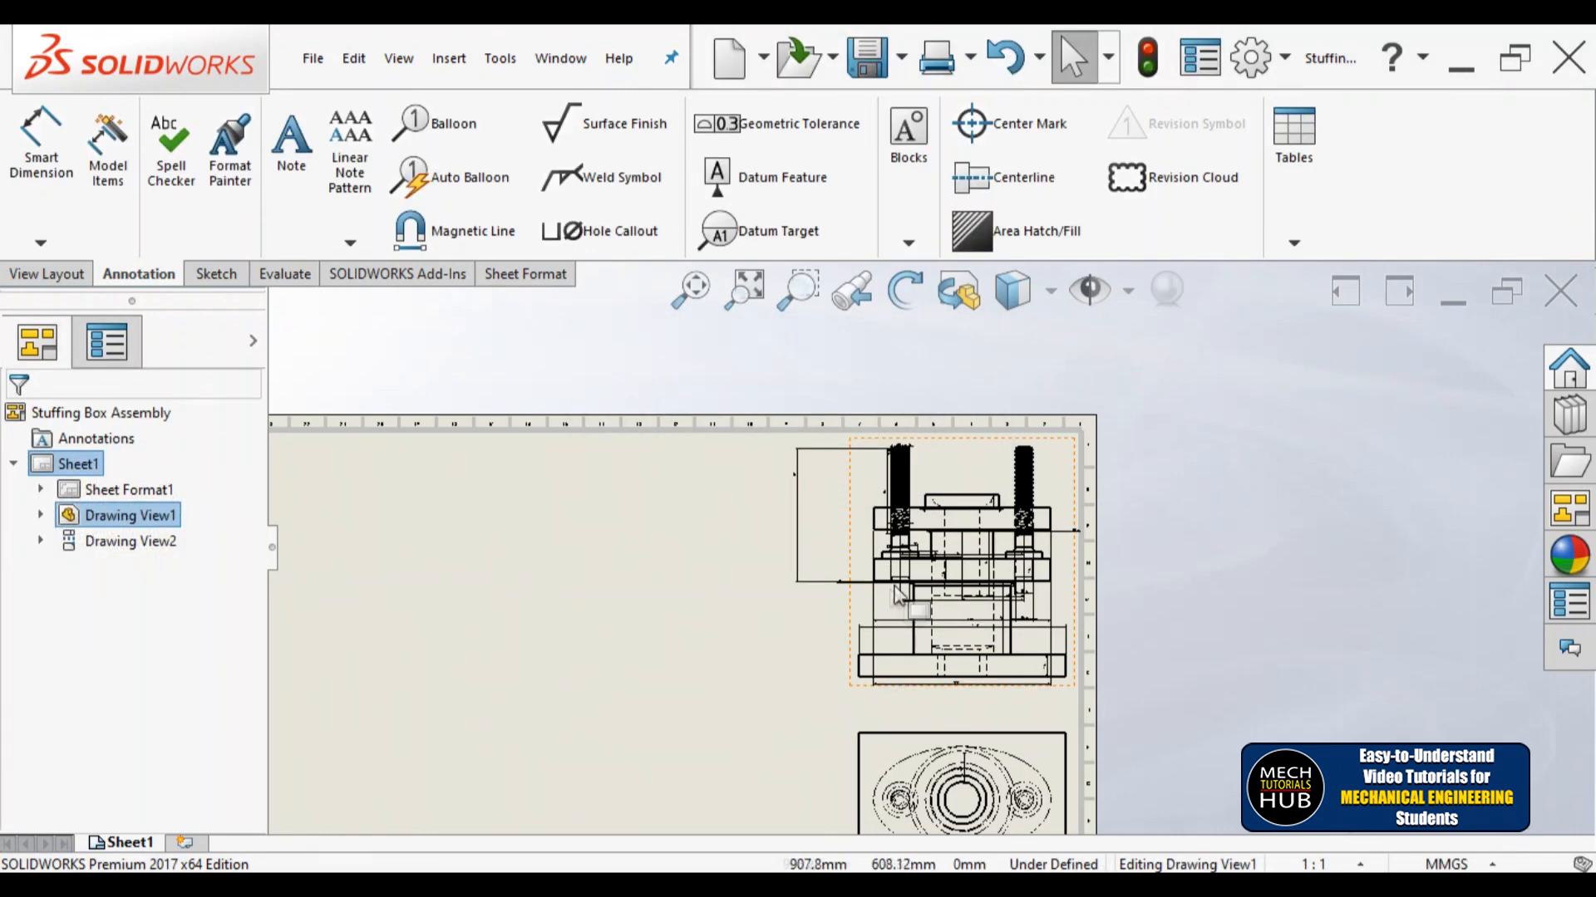
Step: Move the gland collar's Ø50 dimension above the collar and its 9 mm height dimension just outside the right edge
scroll(897, 592, down, 5)
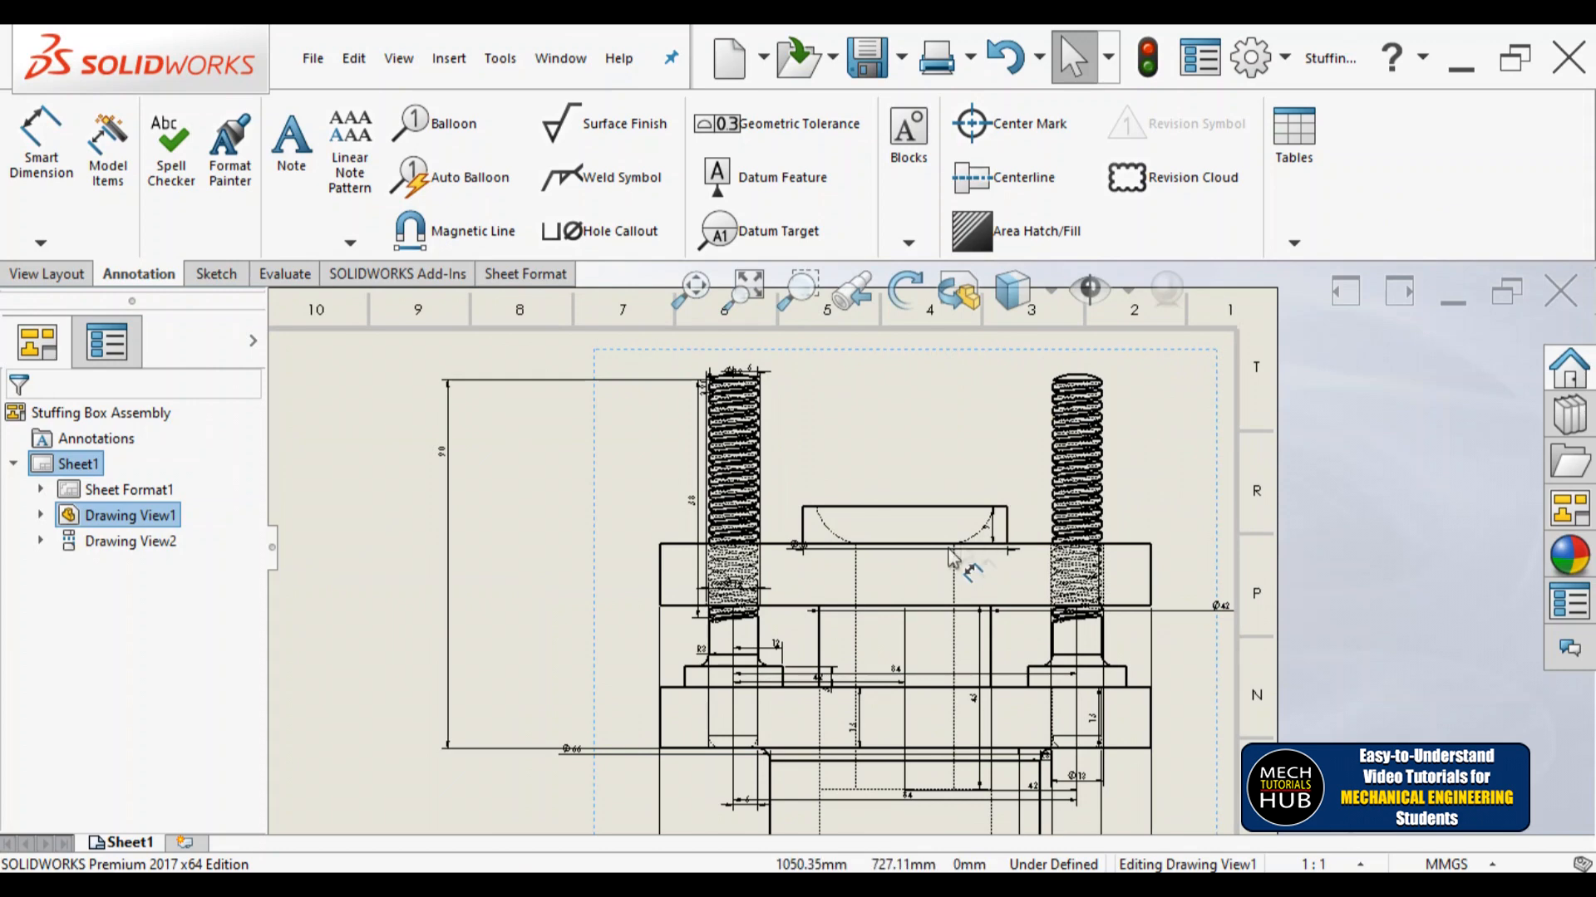
scroll(939, 563, down, 3)
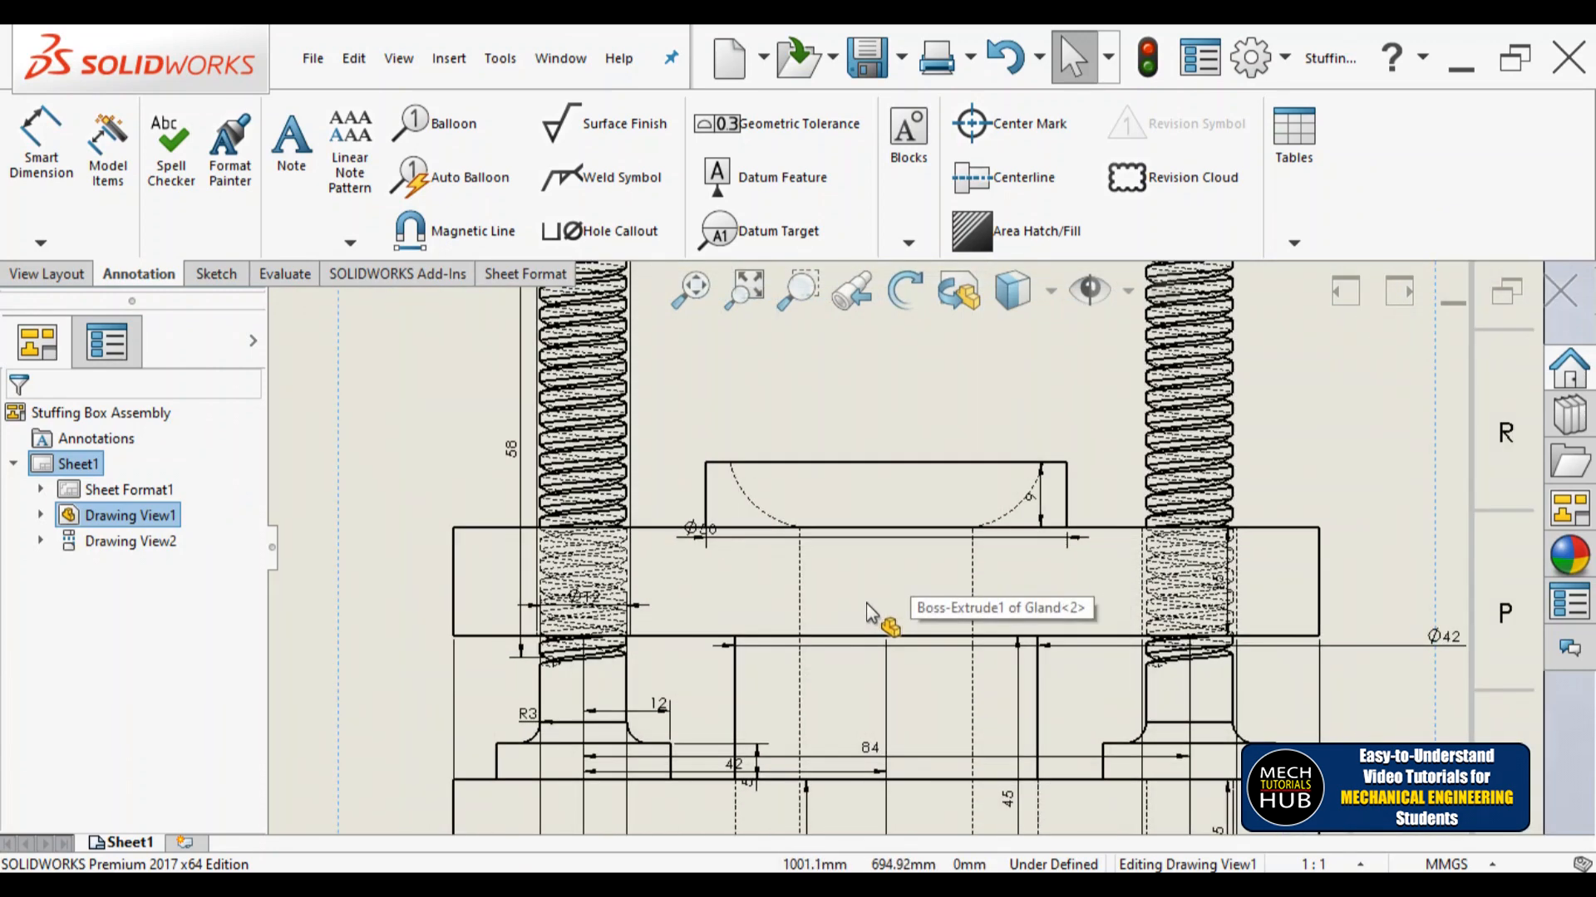
mouse_move(703, 539)
mouse_down()
mouse_move(868, 441)
mouse_move(888, 381)
mouse_up()
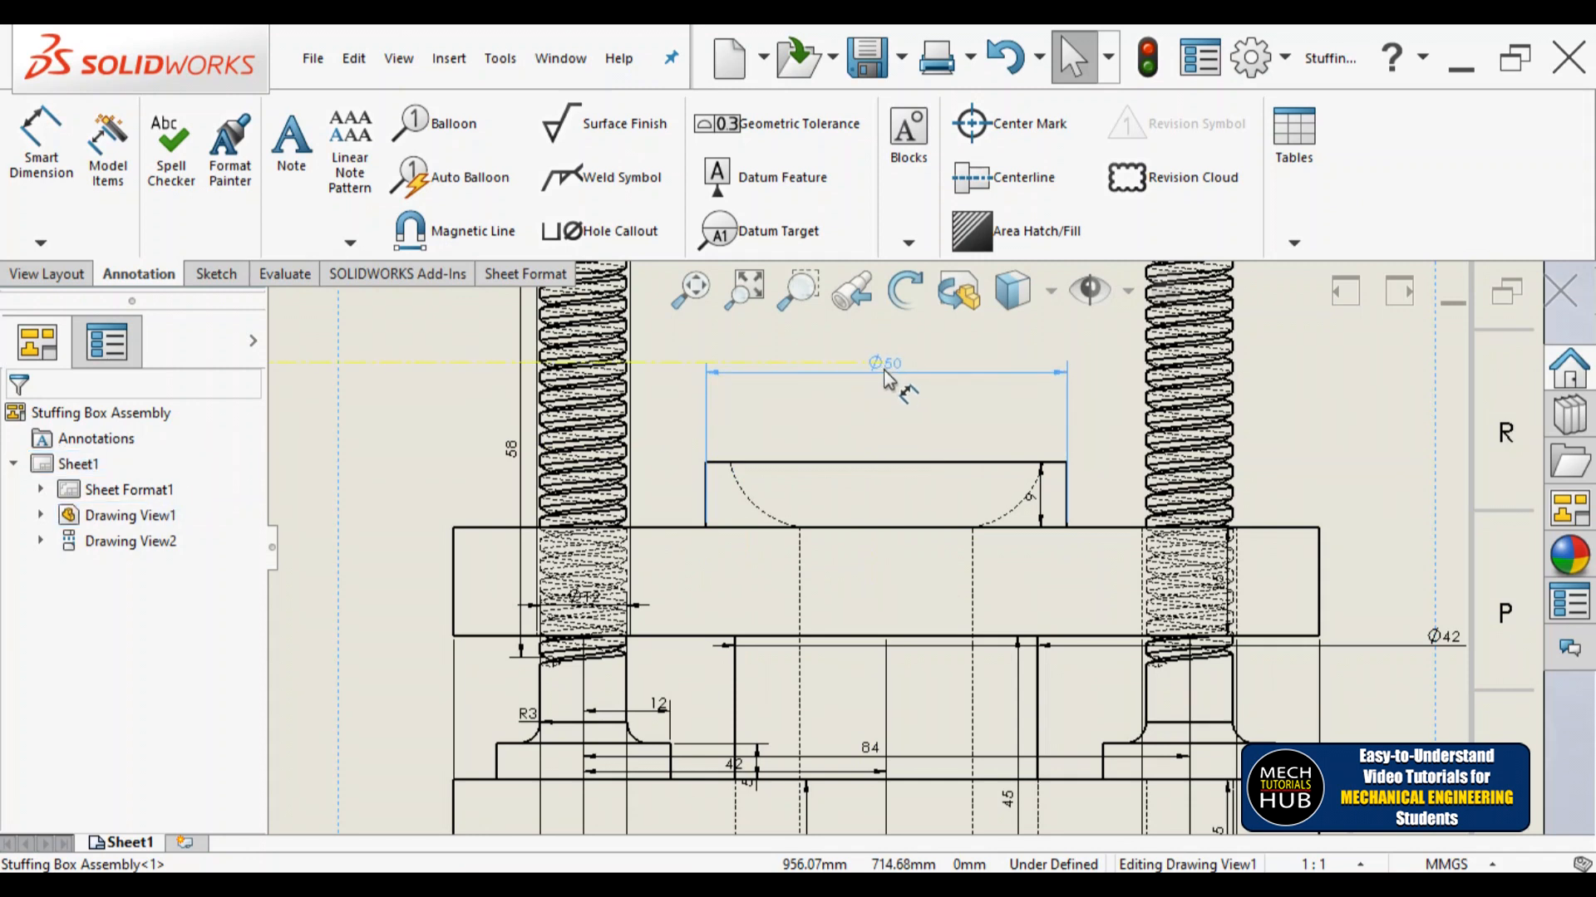
drag(898, 365, 896, 359)
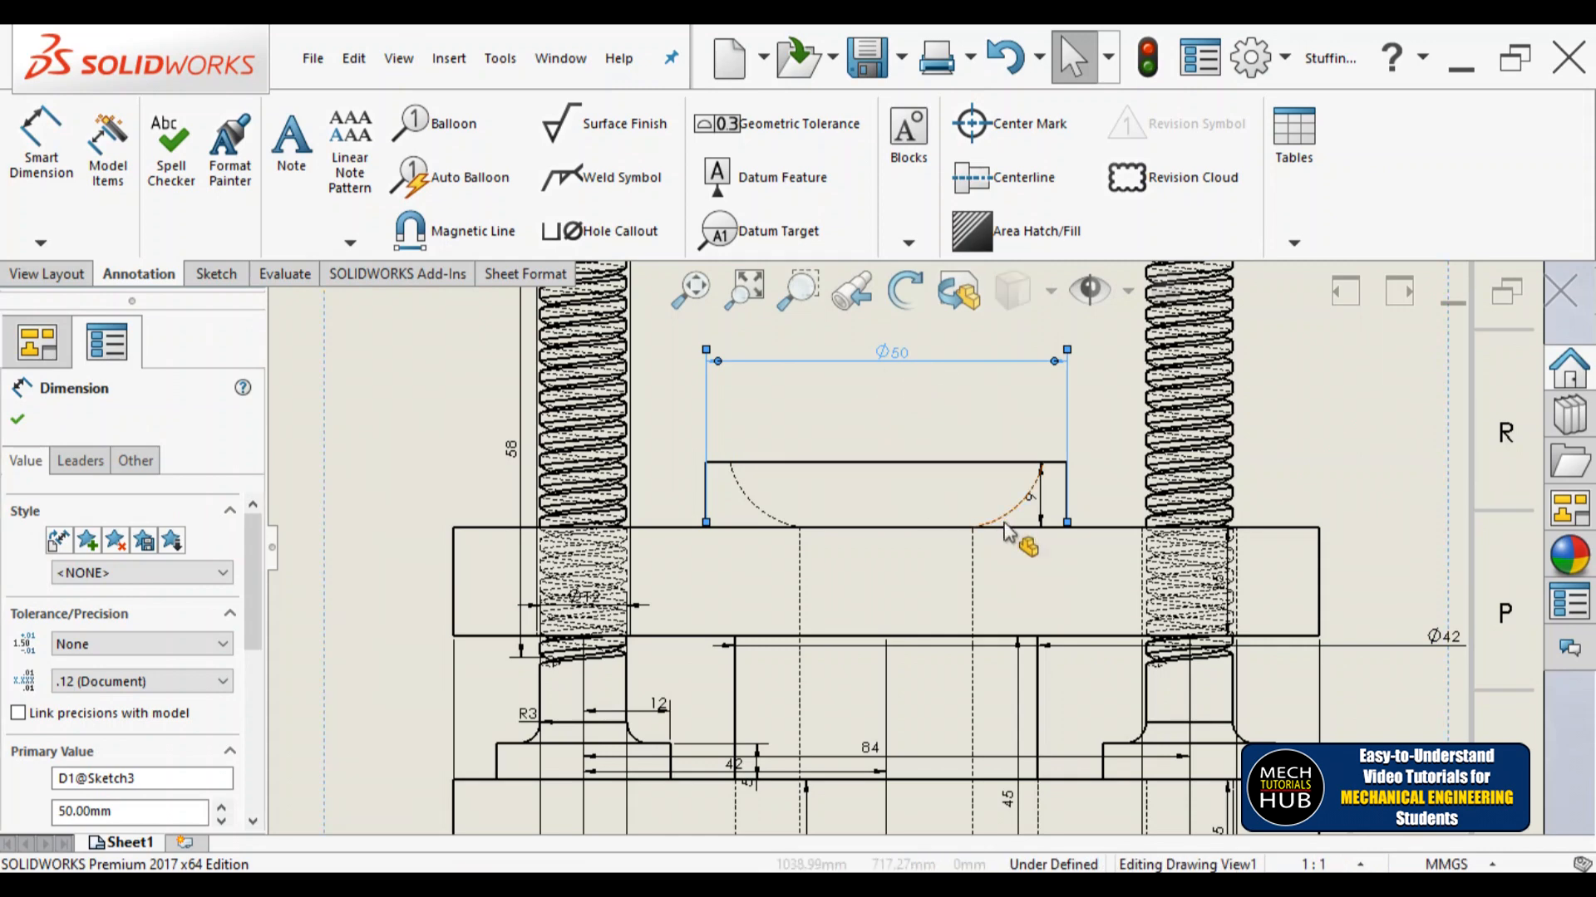
drag(1030, 497, 1101, 503)
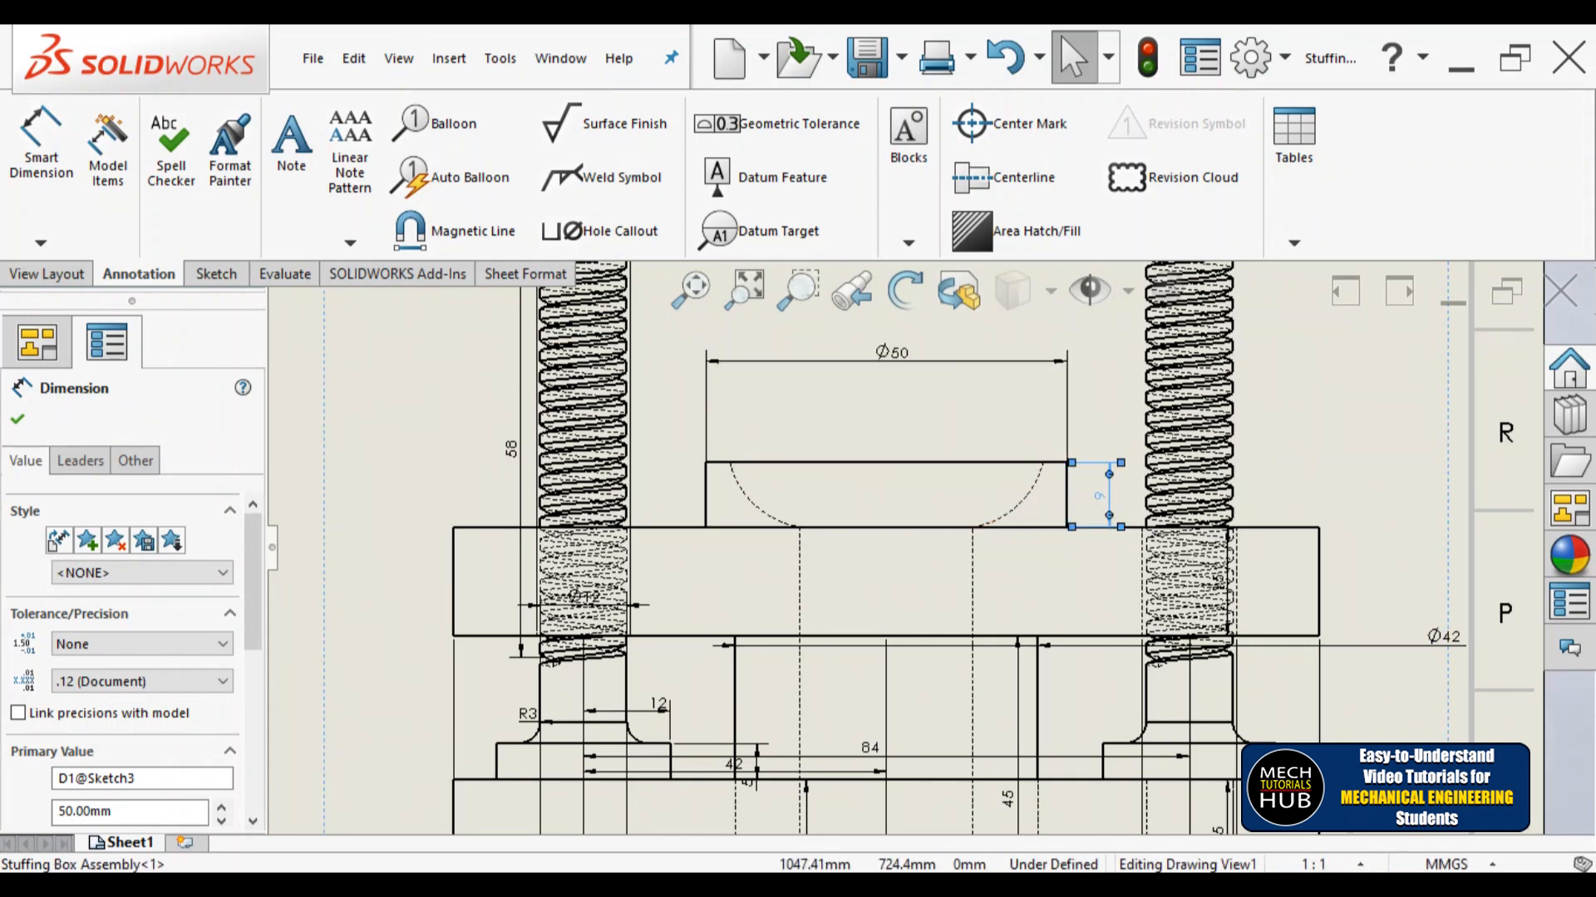
Step: Shift the left stud's 12 dimension clear of its collar and move the upper 84 stud spacing dimension up beneath the Ø50 dimension
key(z)
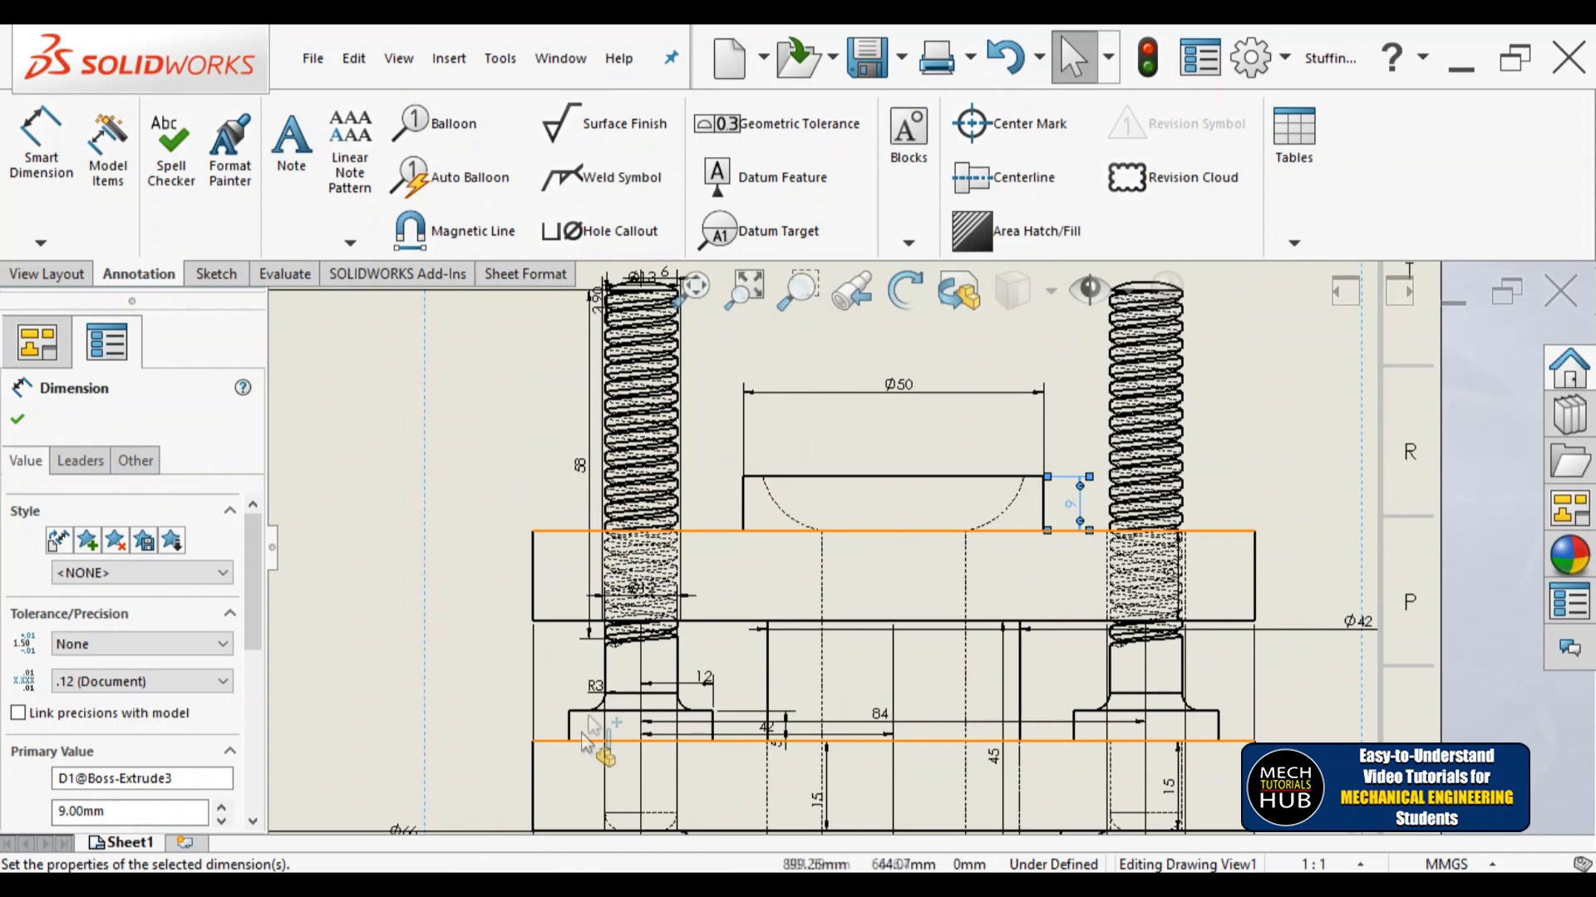
mouse_move(703, 679)
mouse_down()
mouse_move(683, 671)
mouse_move(743, 677)
mouse_up()
drag(881, 728, 897, 432)
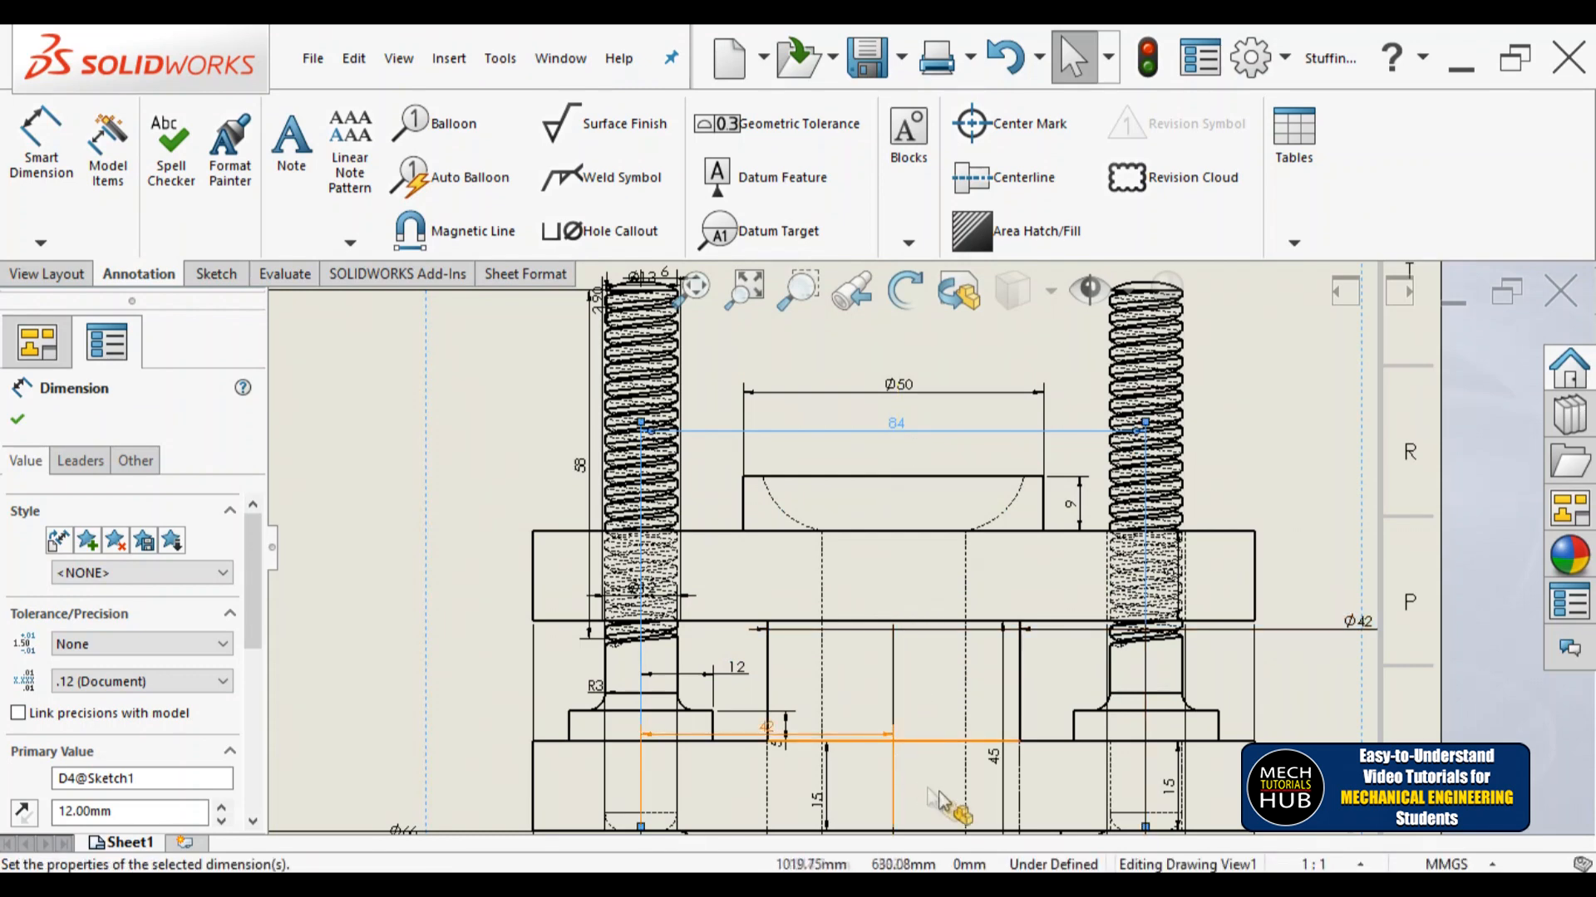
Step: Move the gland's 45 dimension out to the left of the parts and lower the Ø66 dimension within the body's cylindrical section
scroll(989, 752, down, 3)
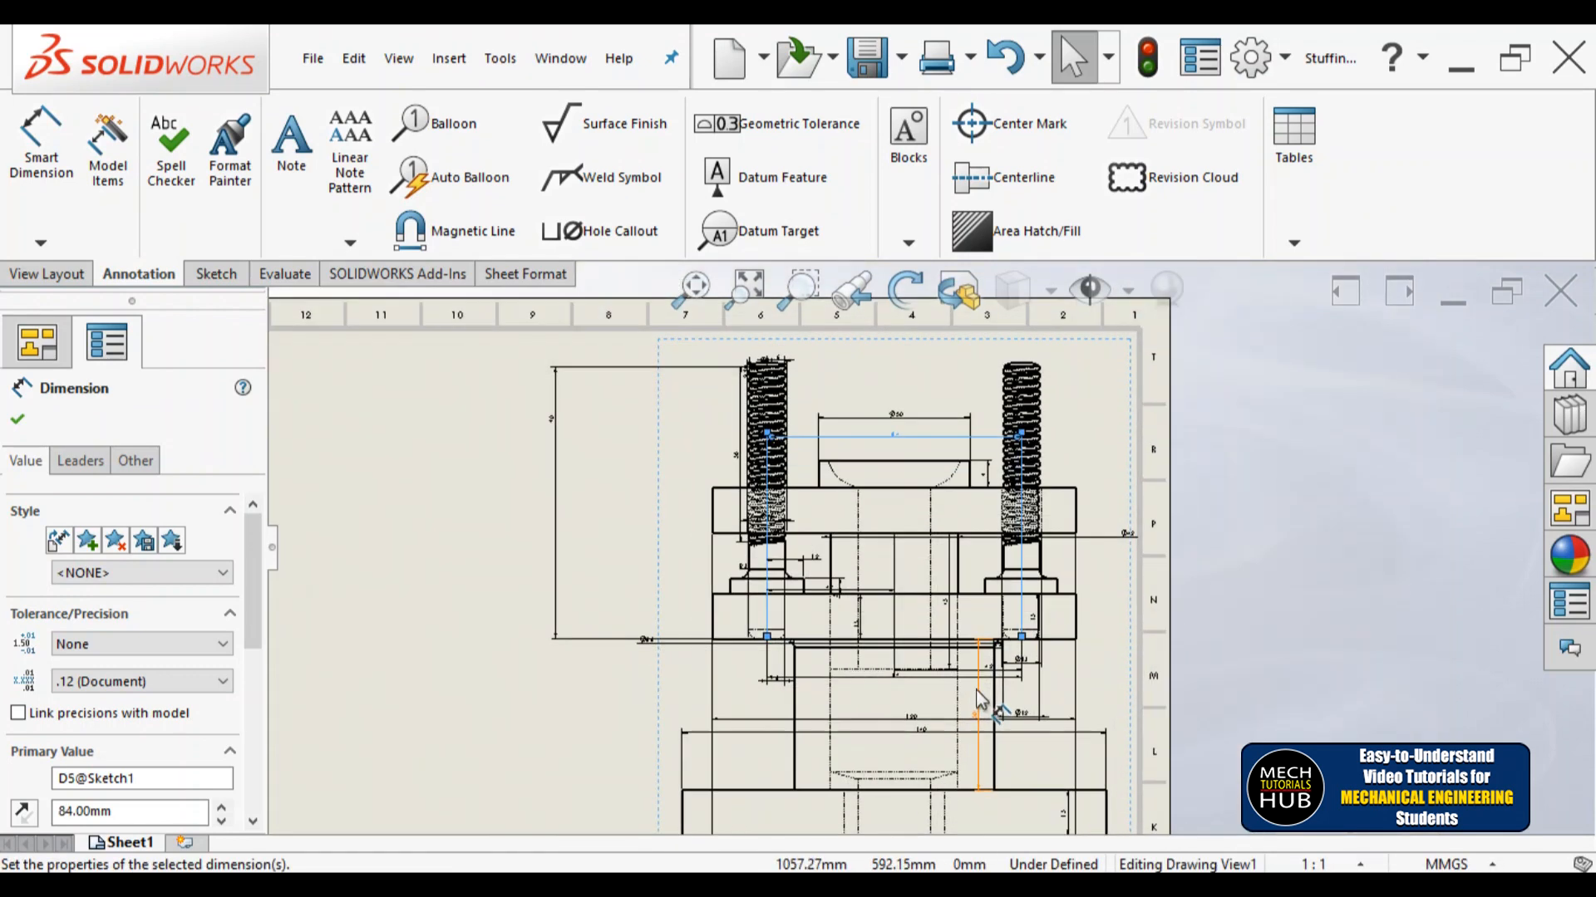
drag(945, 599, 606, 600)
scroll(639, 599, up, 3)
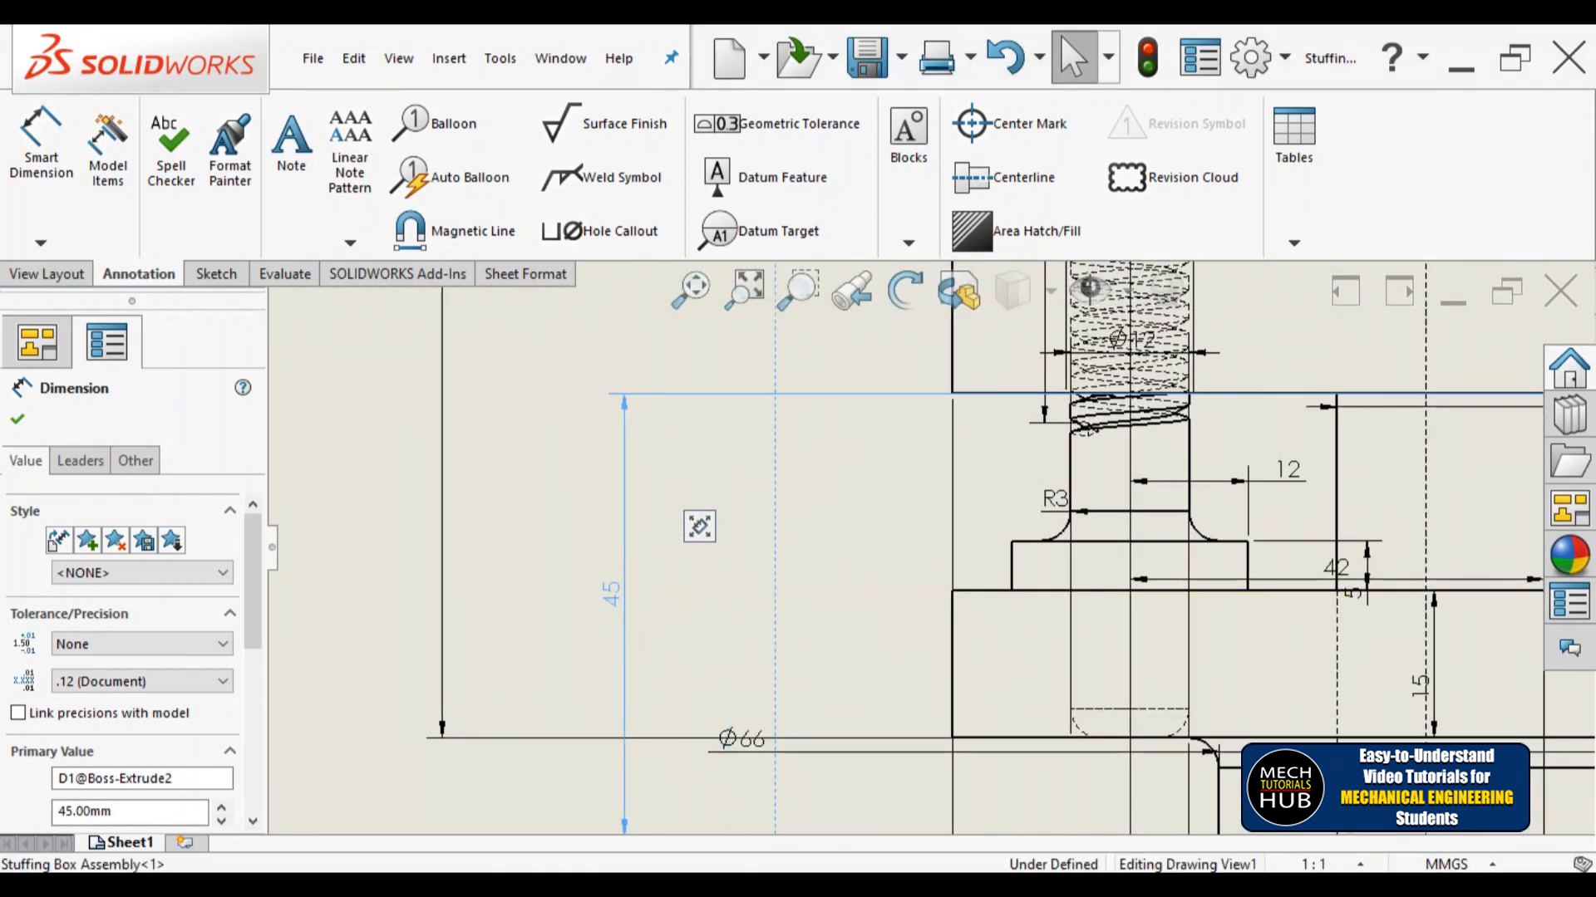
scroll(700, 705, down, 3)
scroll(1205, 752, up, 2)
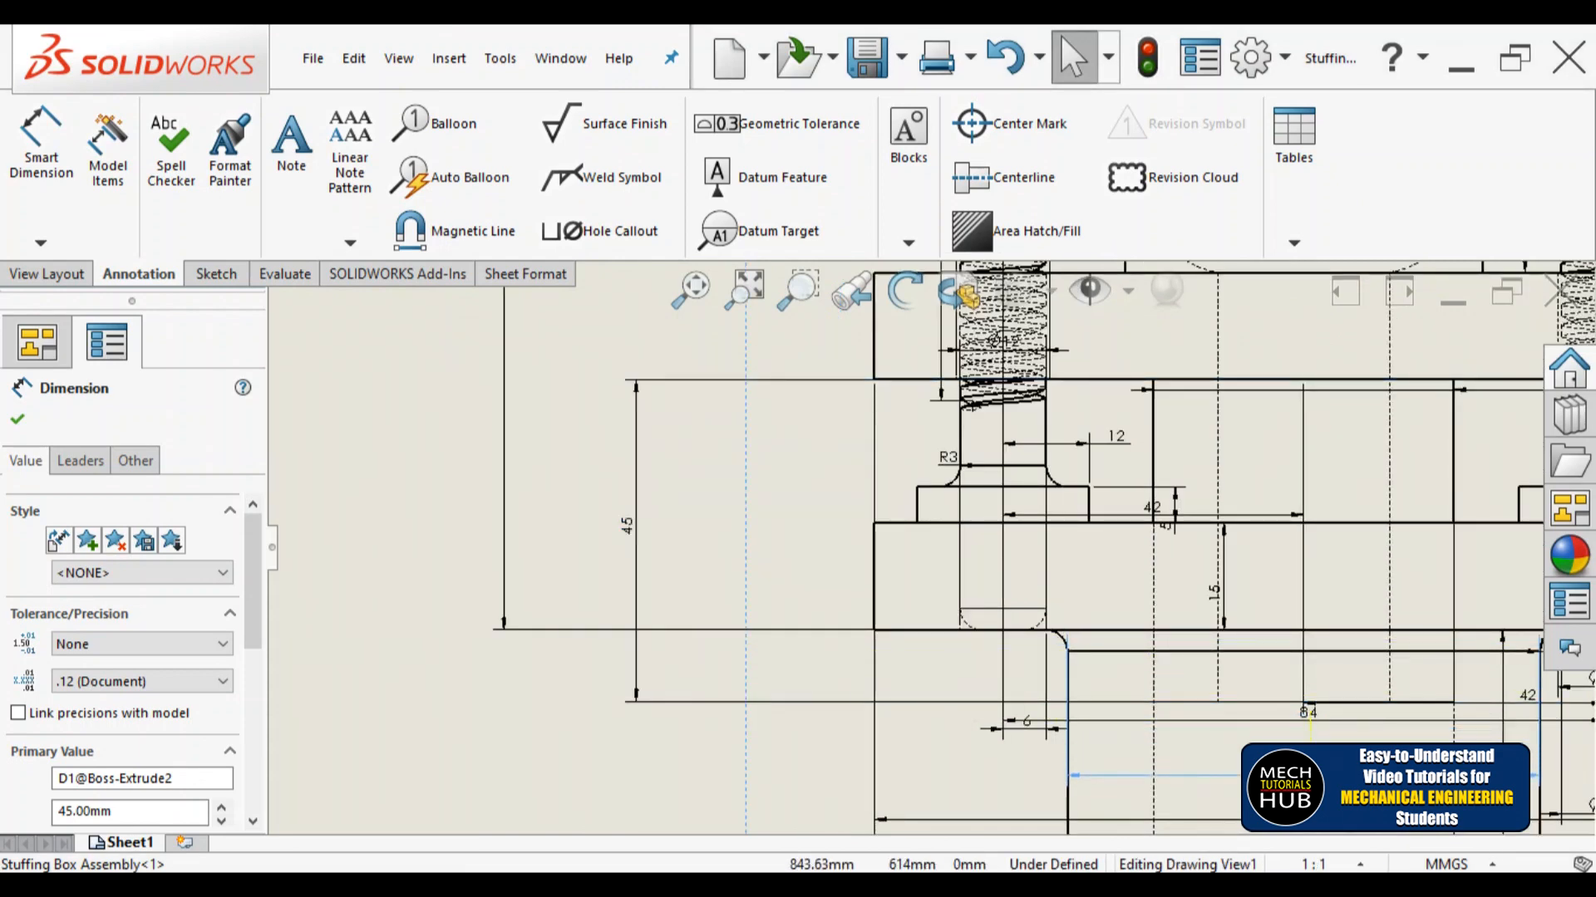
click(1284, 690)
Step: Delete the duplicate 84 stud spacing dimension located above the Ø66 dimension
scroll(1274, 683, down, 3)
scroll(1274, 683, up, 5)
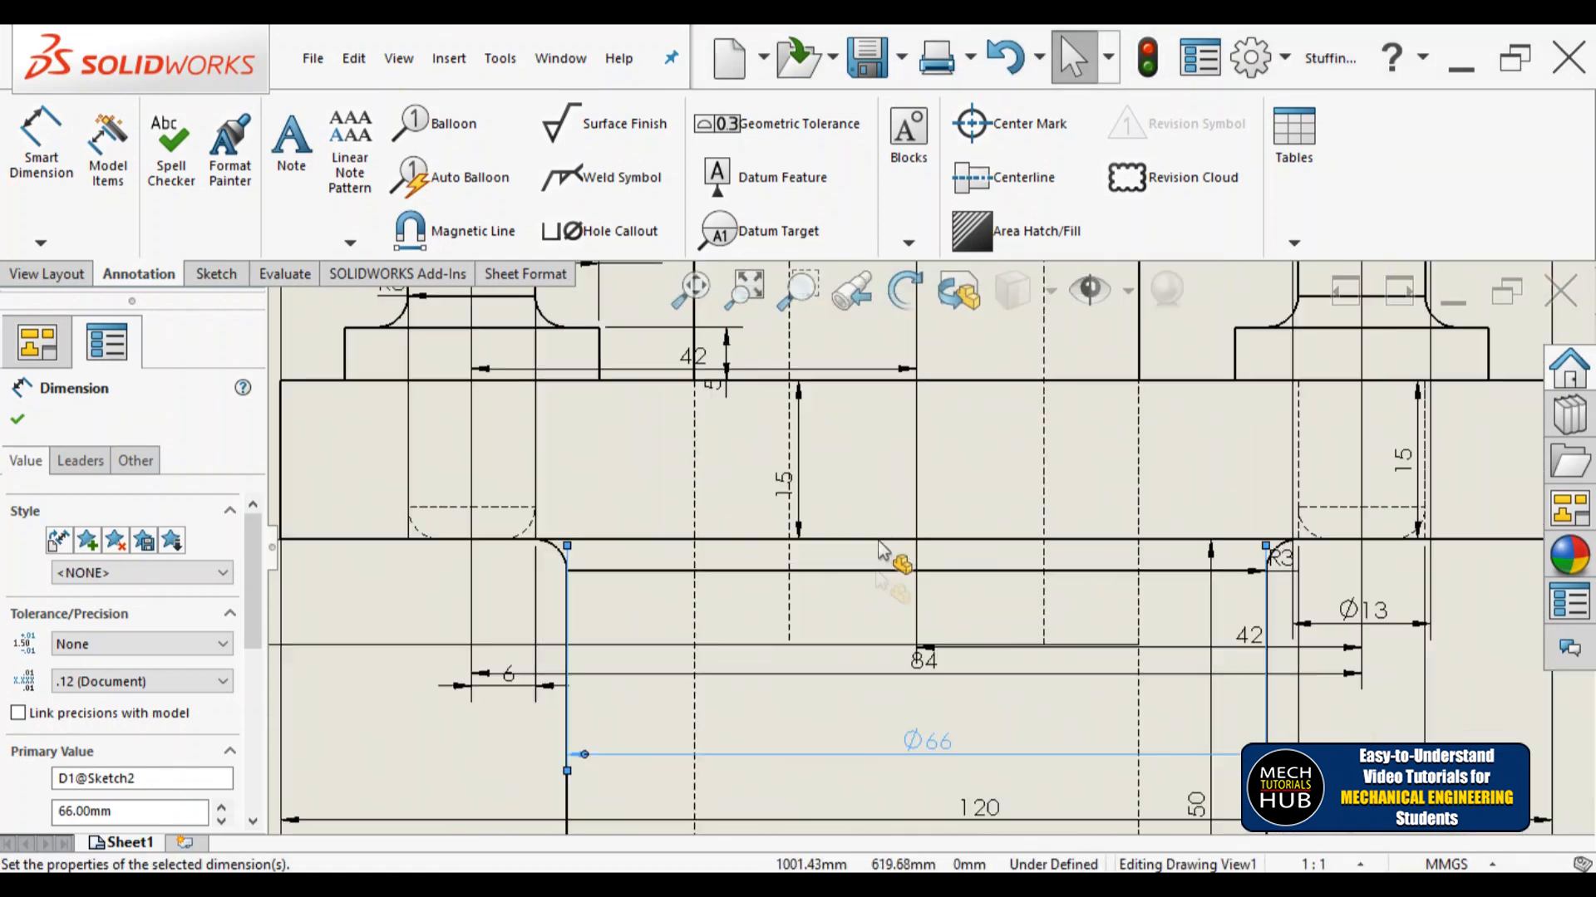
click(930, 670)
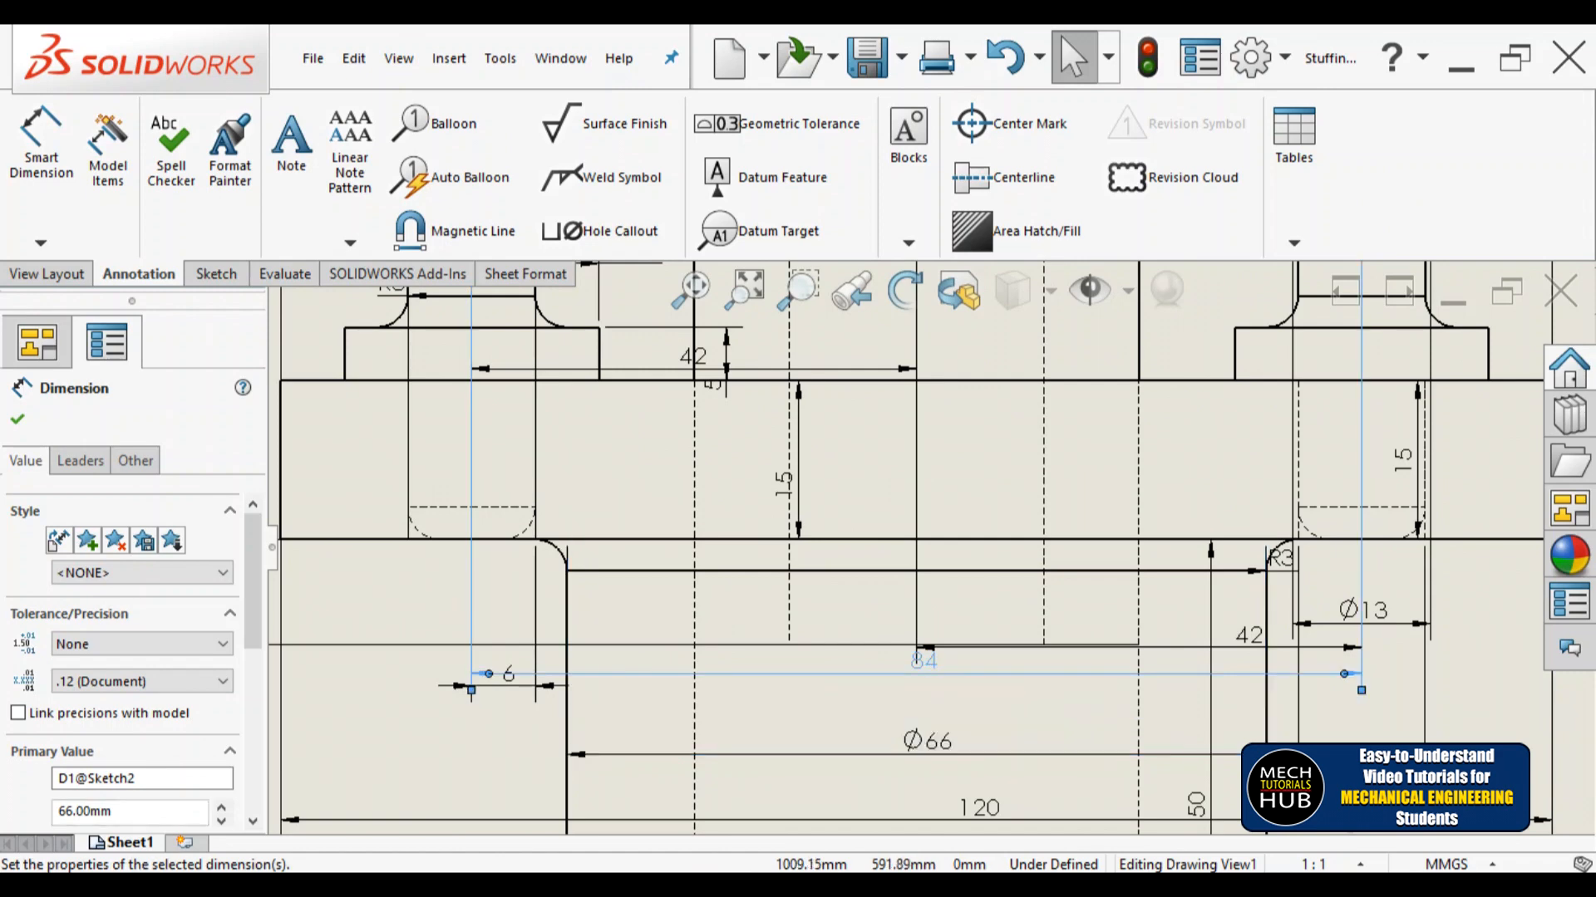
click(1007, 713)
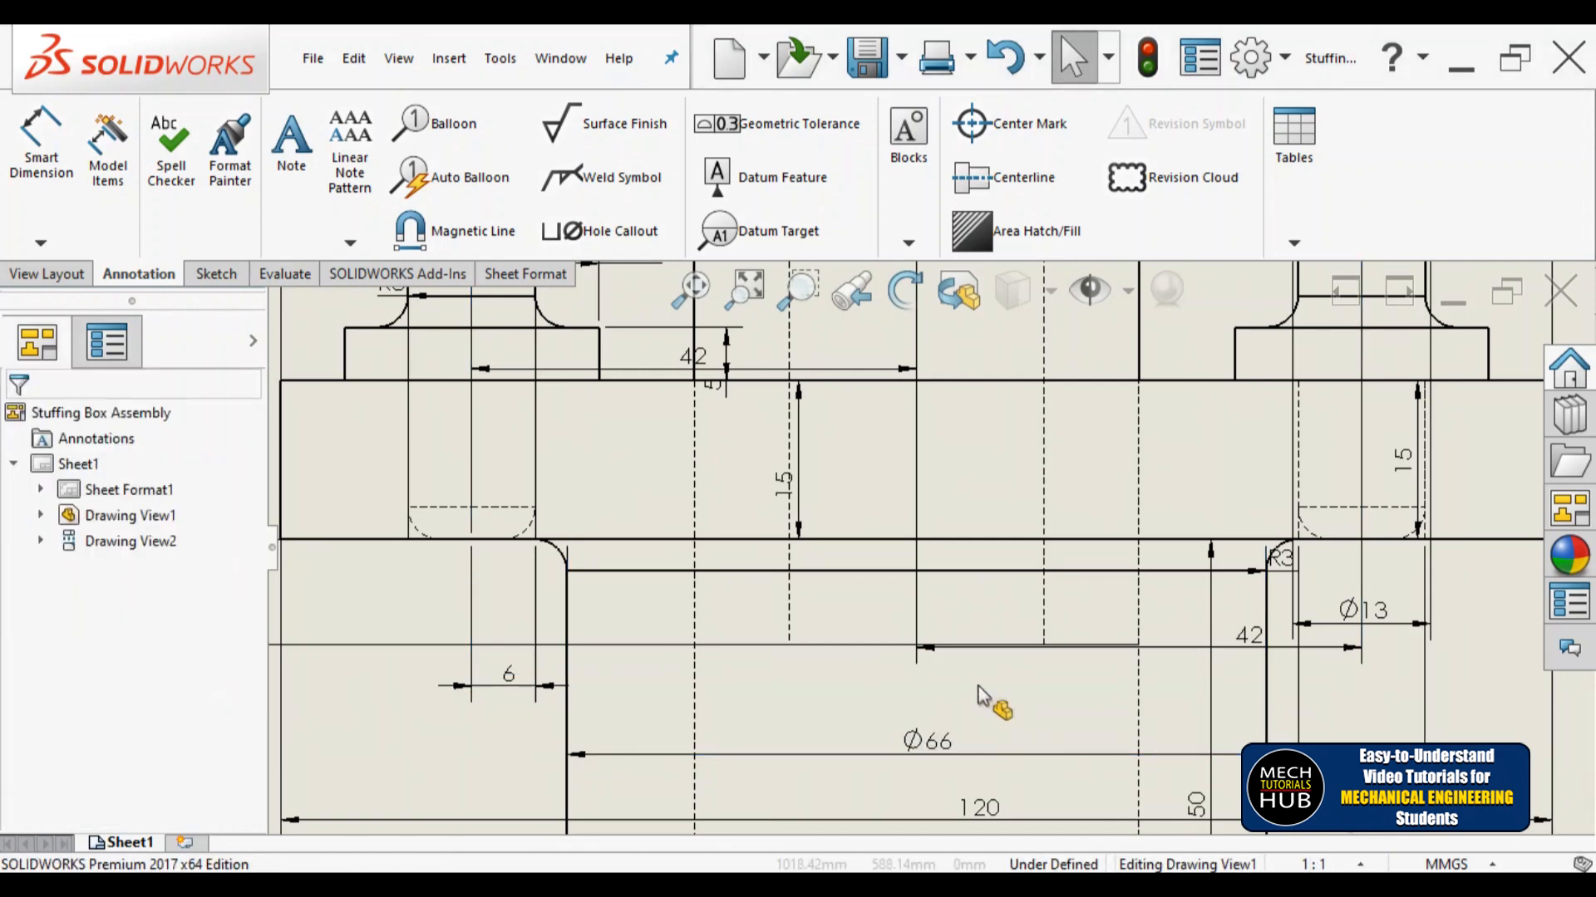
Step: Move the 120 dimension lying across the body down below the base plate, beneath the other 120 dimension
scroll(902, 729, down, 2)
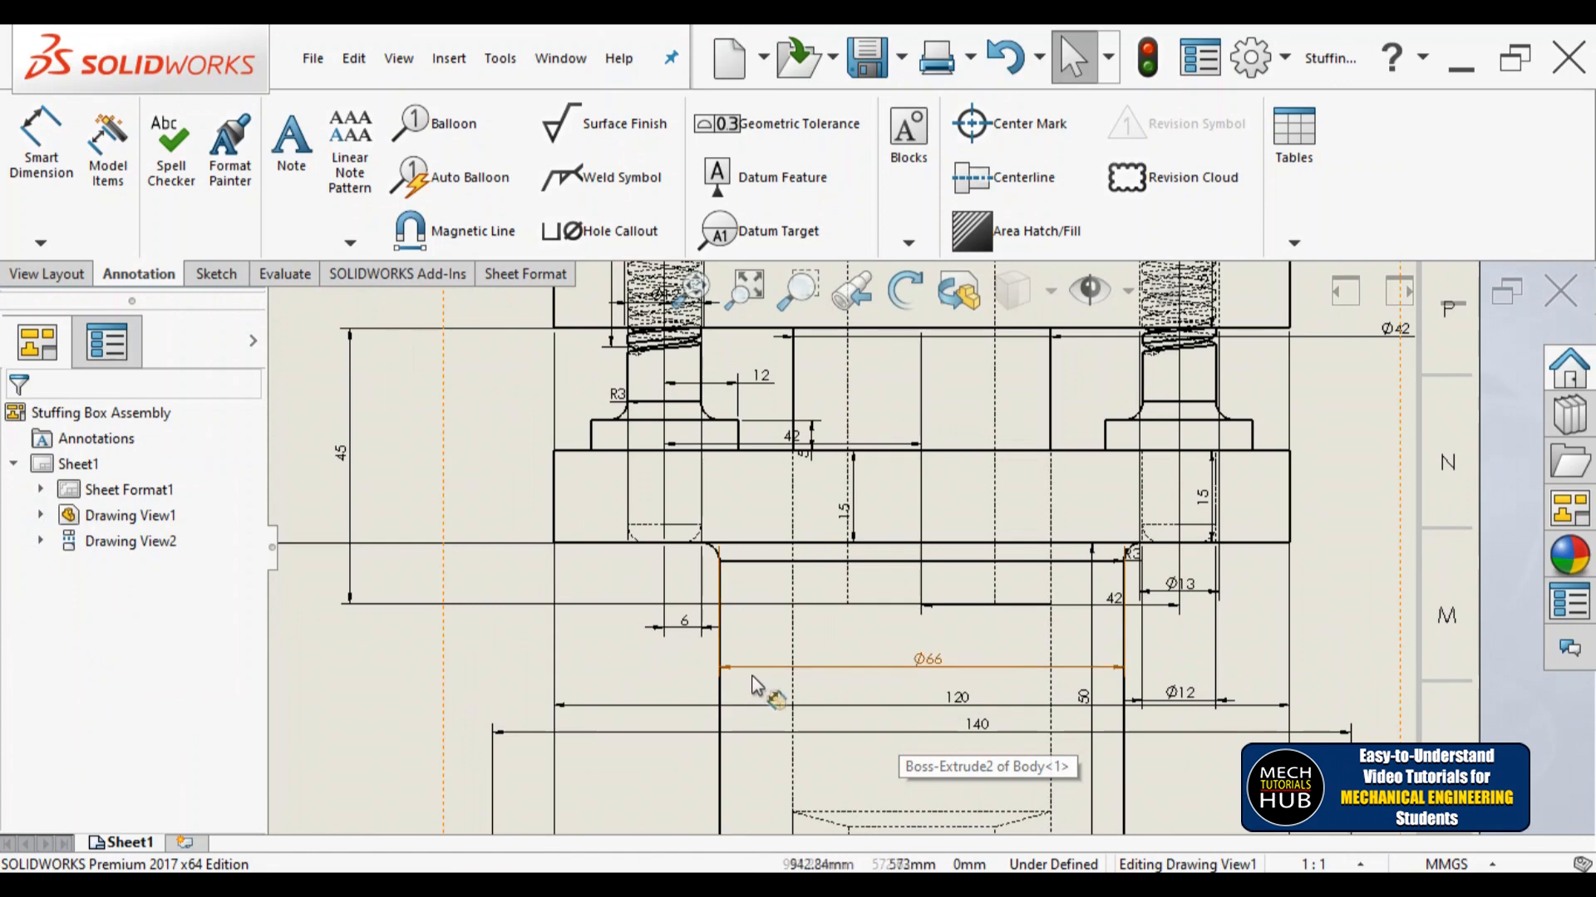
scroll(748, 679, up, 2)
scroll(940, 675, down, 2)
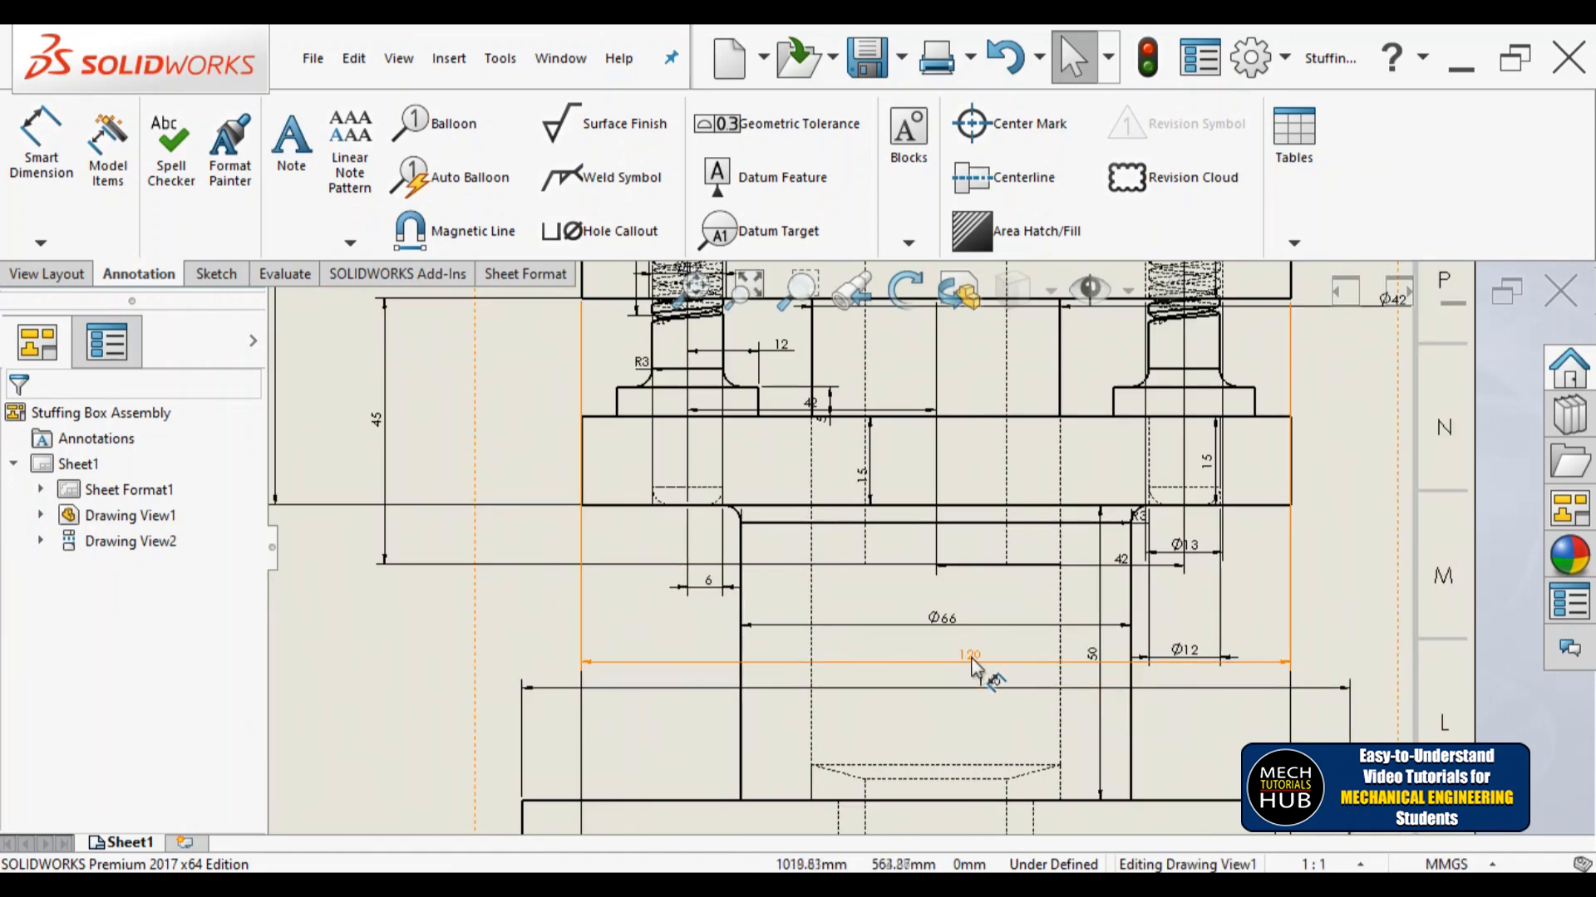
scroll(971, 669, up, 2)
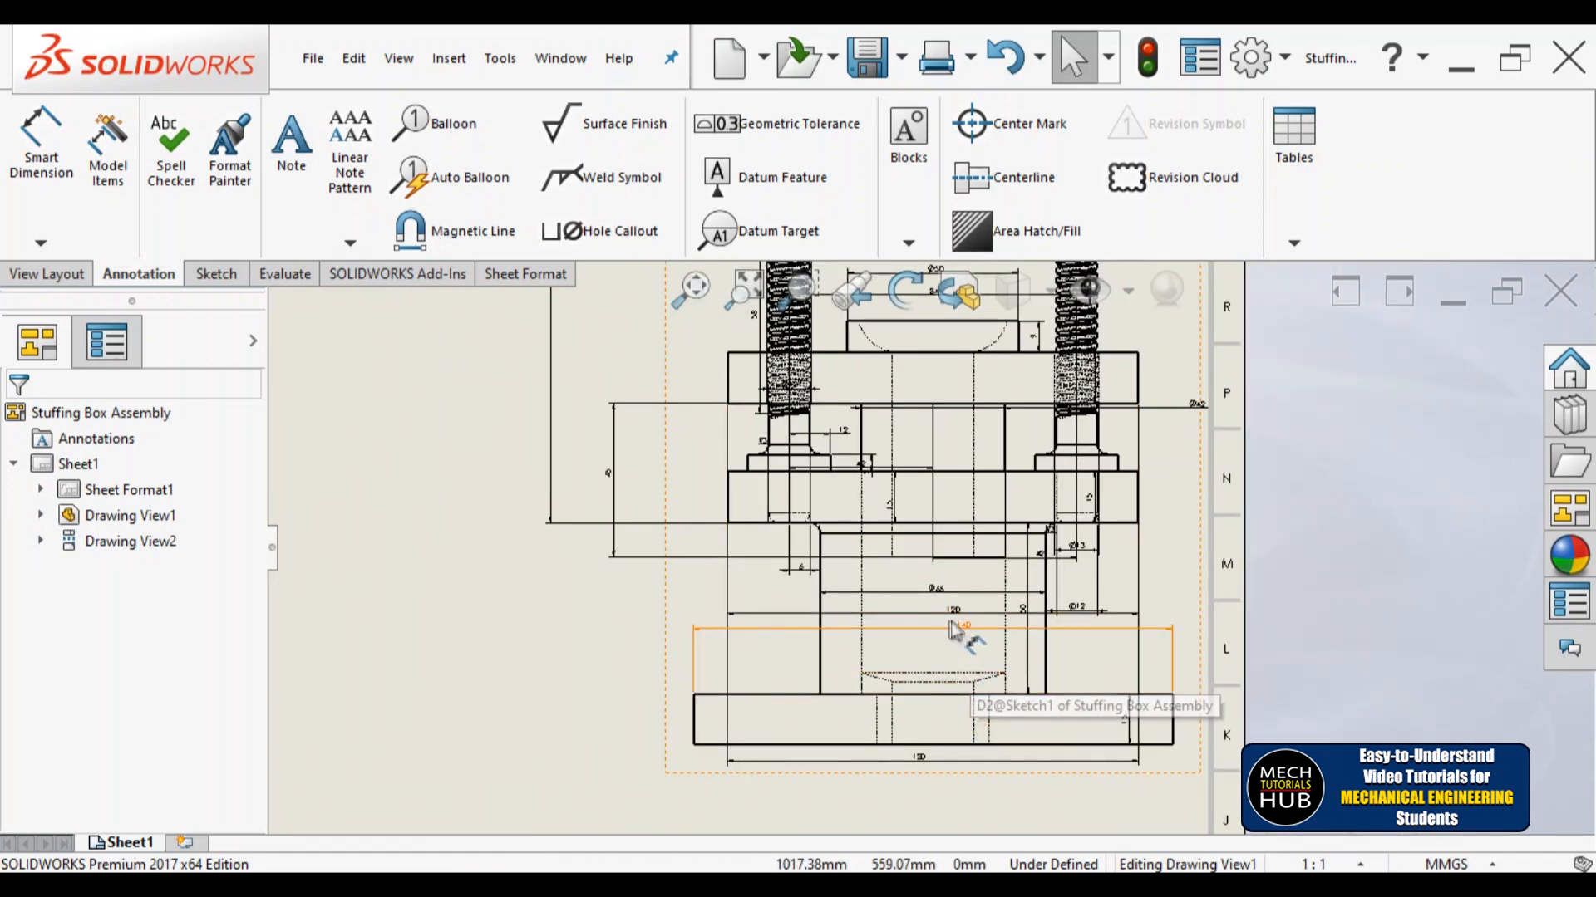
scroll(954, 629, up, 2)
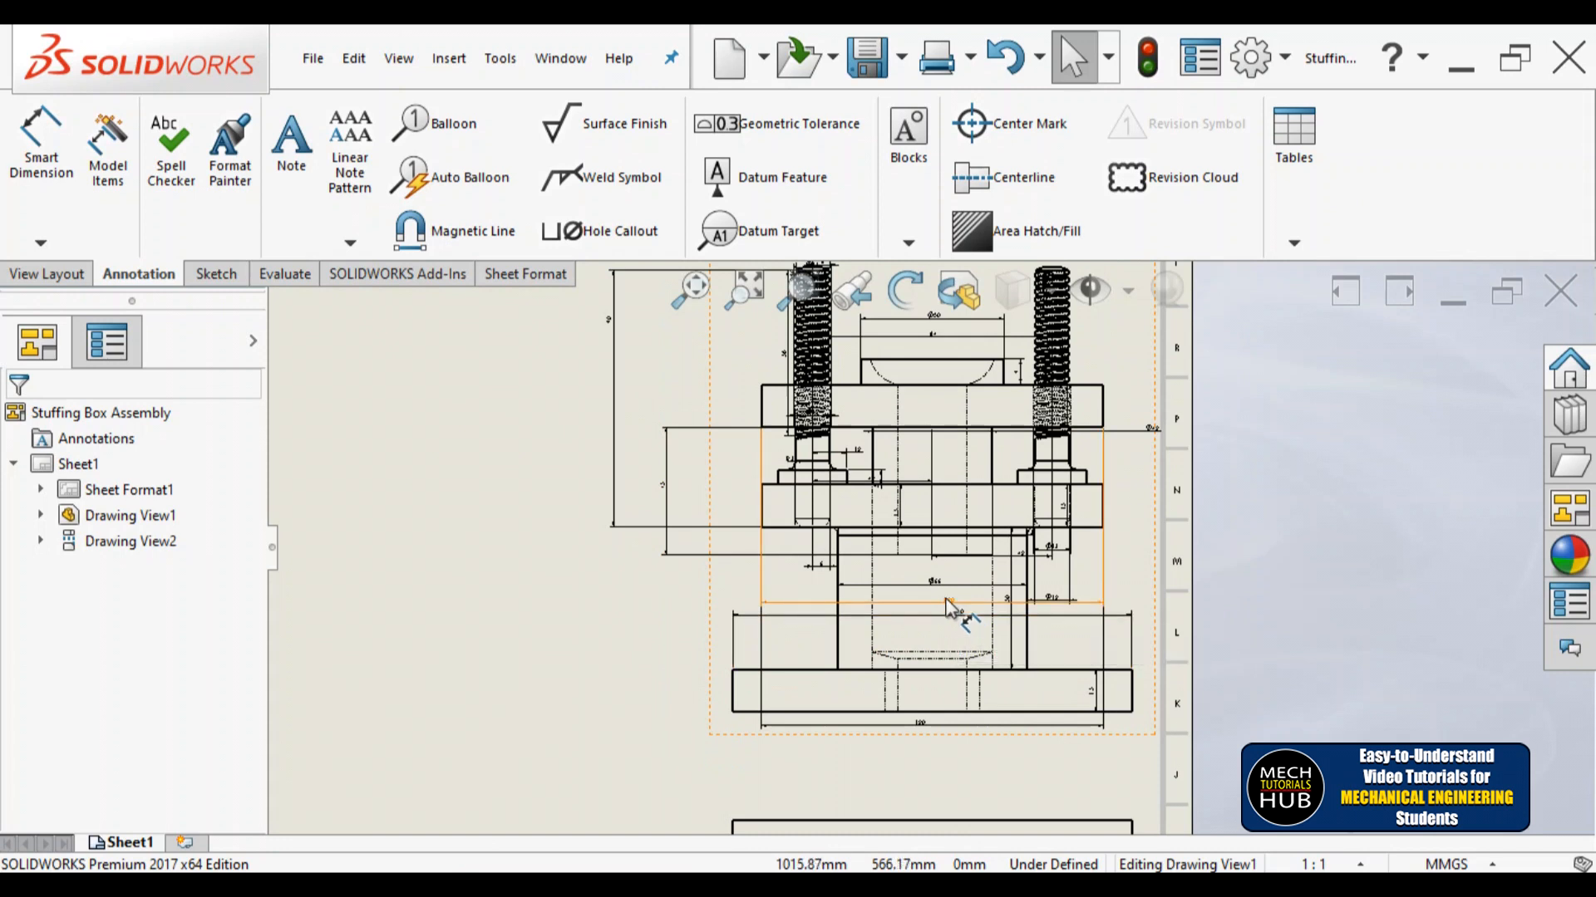
click(948, 613)
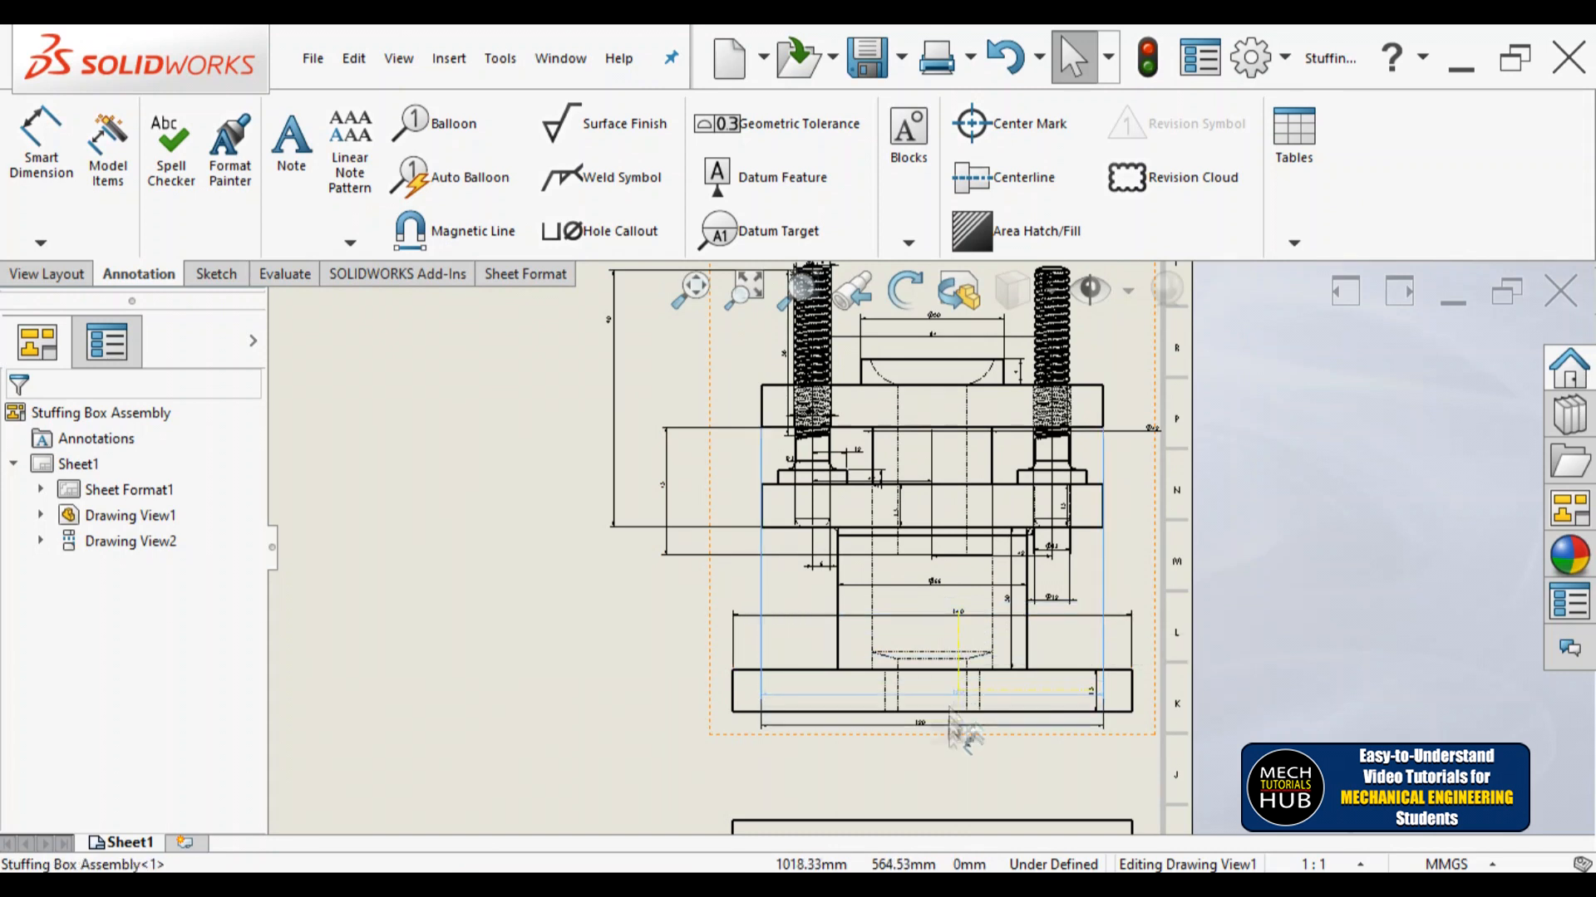
click(950, 781)
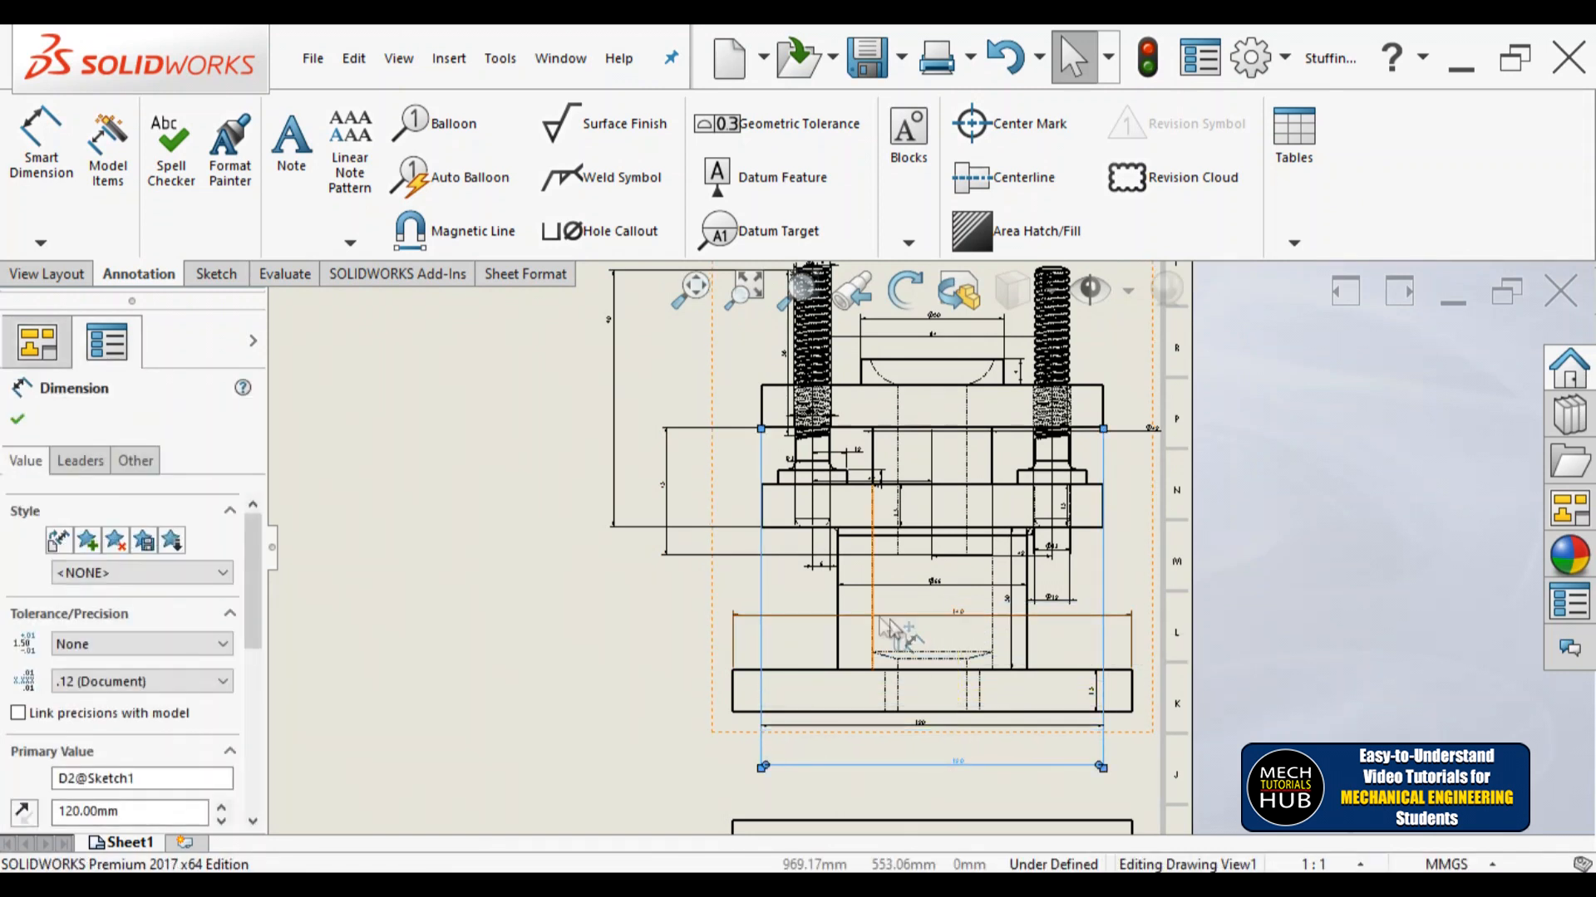
Step: Move the 140 dimension below the base plate and delete the duplicate 120 dimension there
click(958, 616)
click(966, 797)
scroll(948, 773, down, 5)
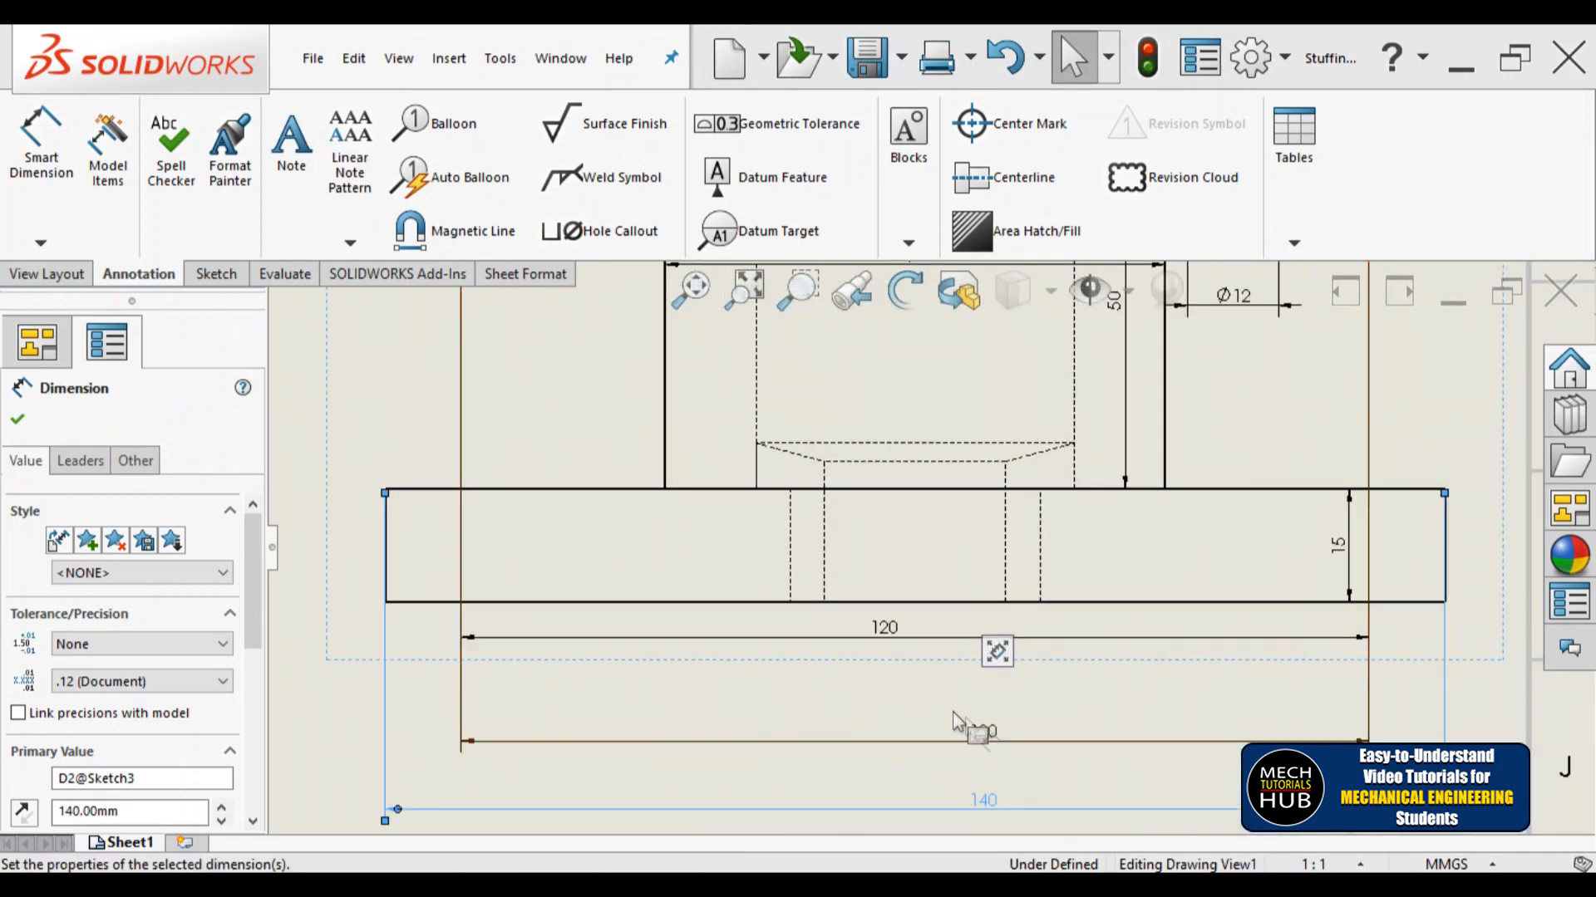
click(889, 638)
key(Delete)
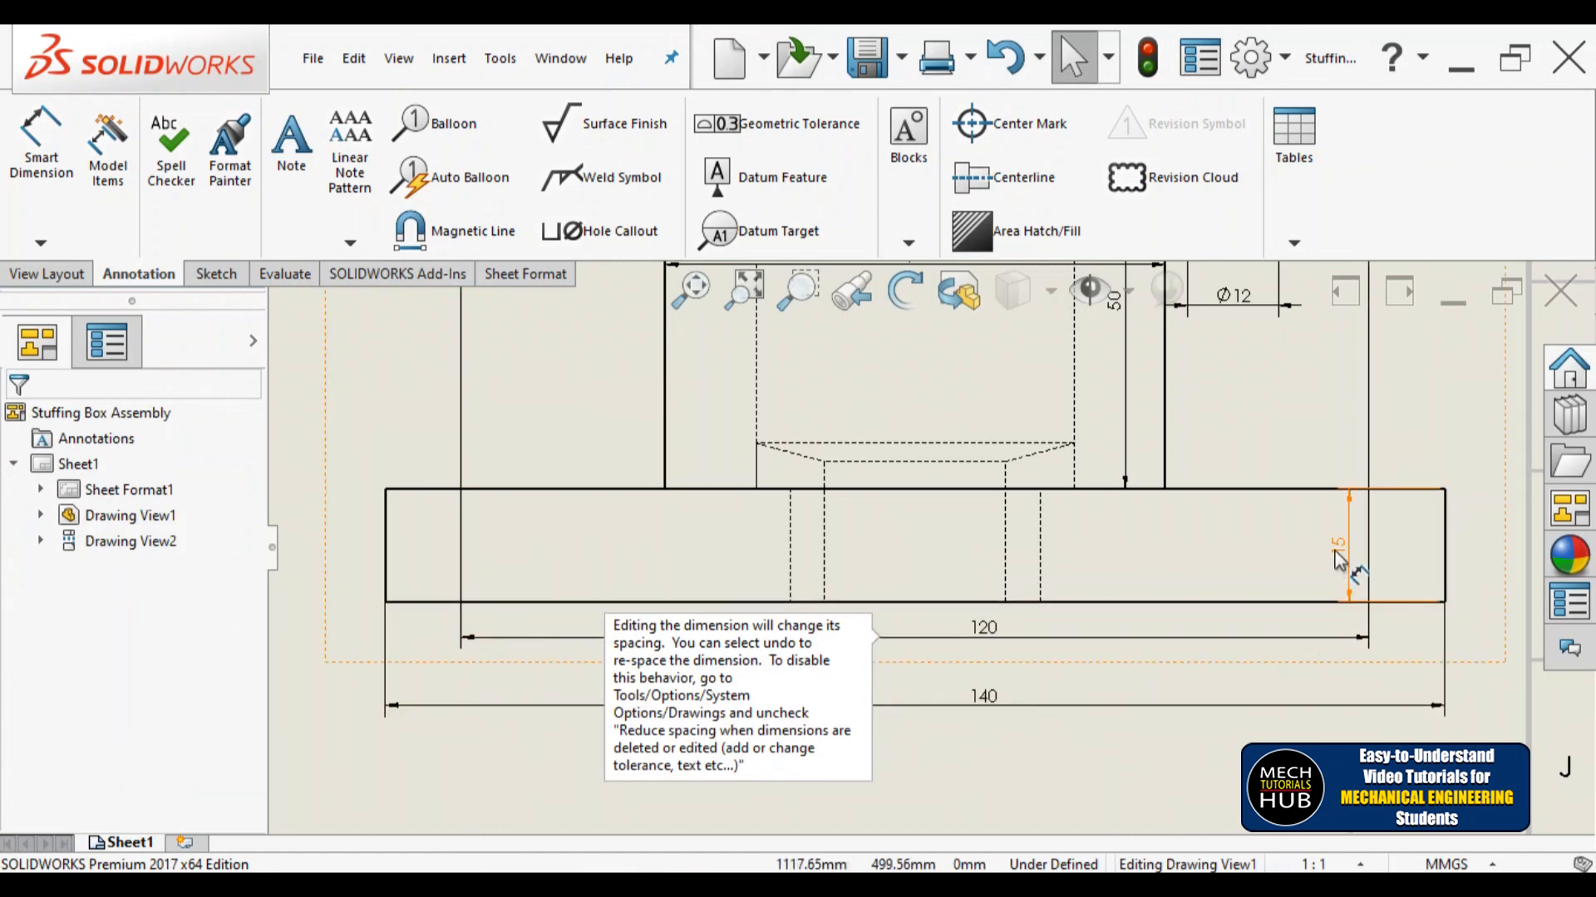
Step: Move the base plate's 15 thickness dimension and the body's 50 height dimension outside the part outline on the right side
drag(1337, 550, 1430, 553)
click(1480, 571)
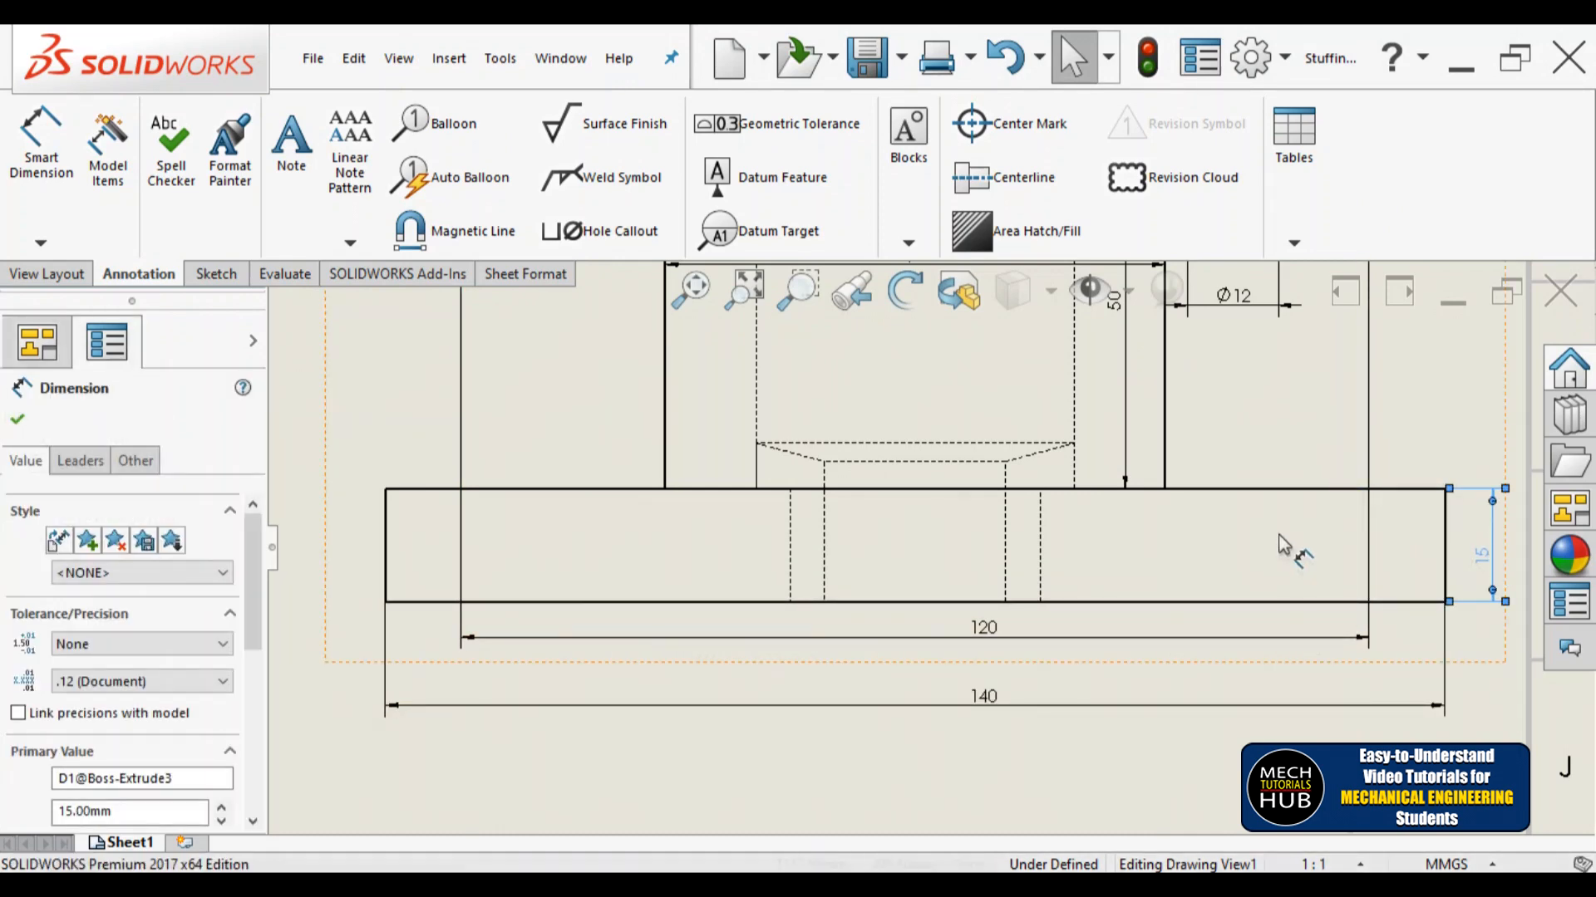
scroll(1293, 524, up, 5)
scroll(1112, 409, down, 6)
click(803, 573)
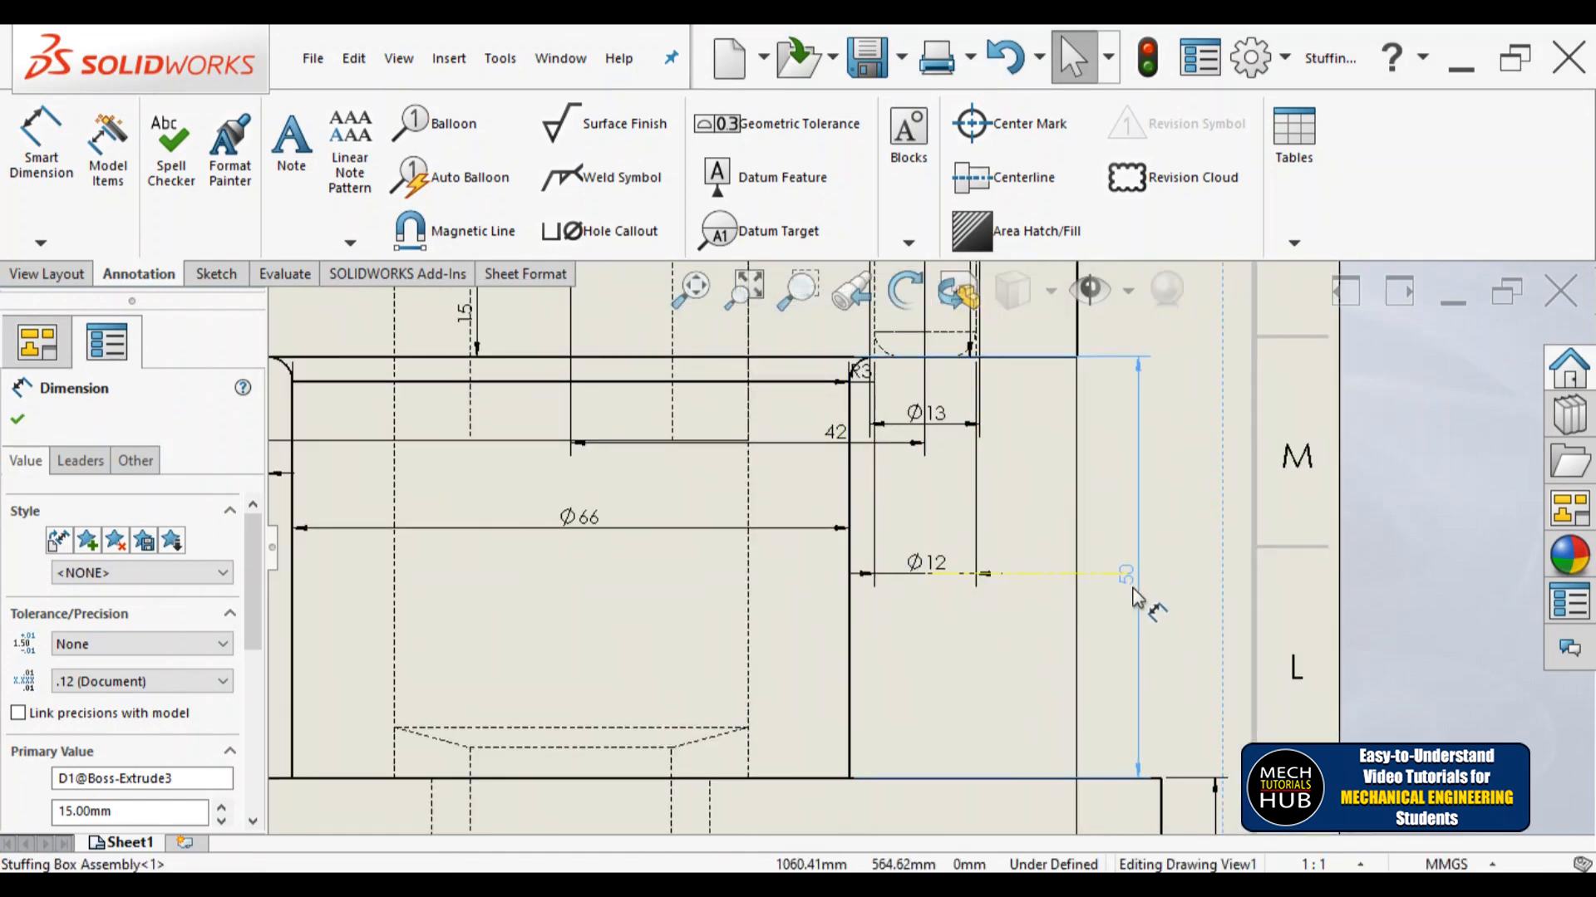
click(1136, 597)
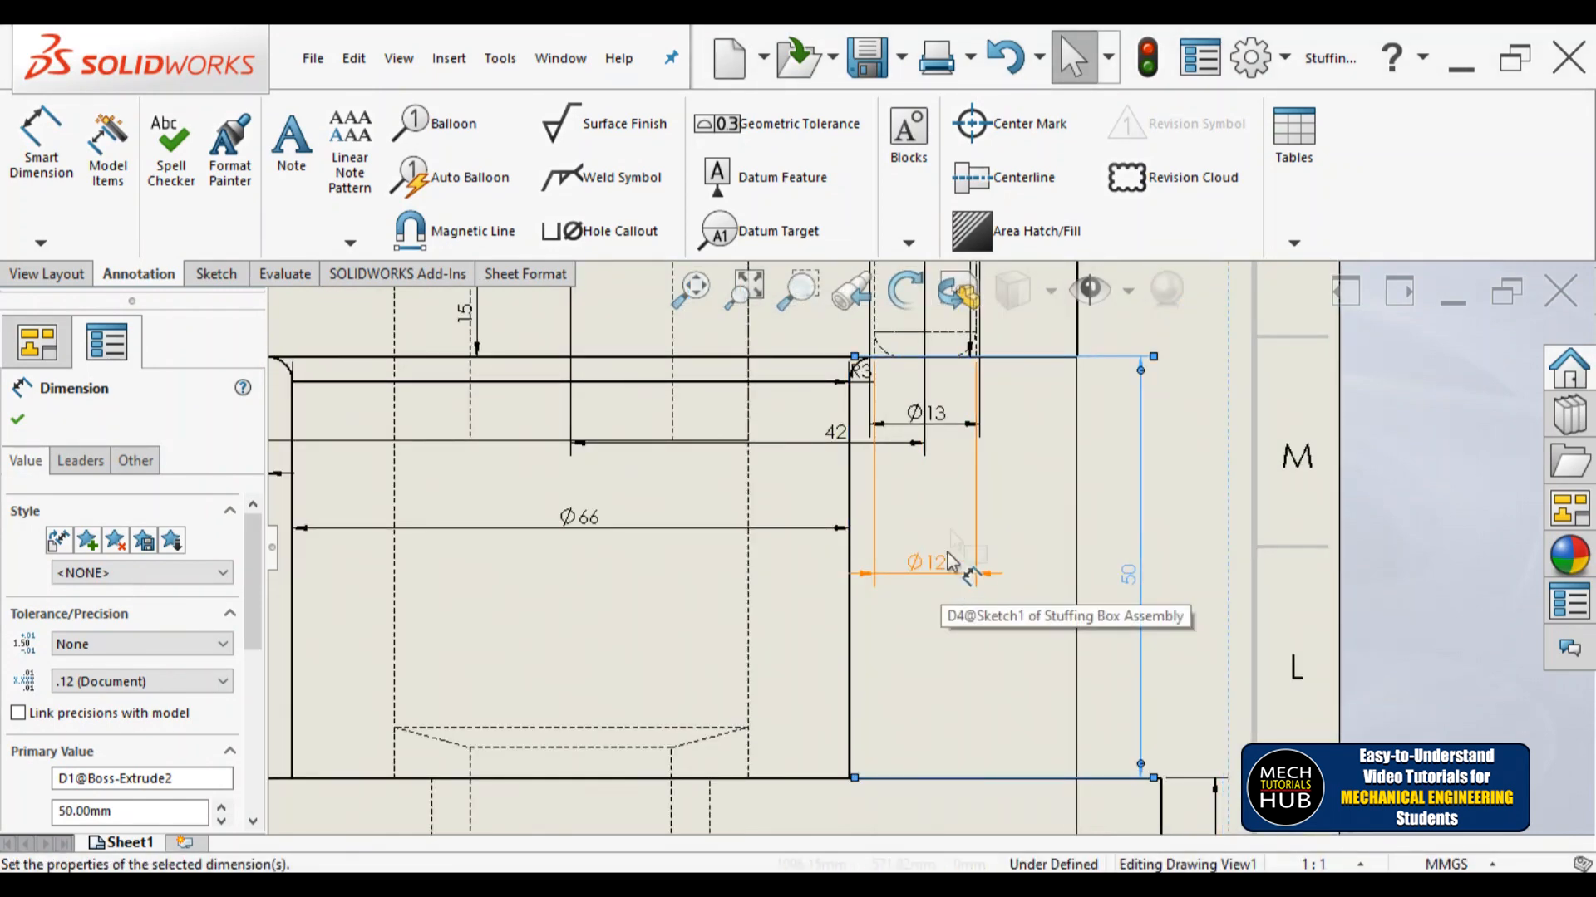
Step: Delete the Ø13 dimension located above the Ø12 dimension beside the body
drag(942, 428, 941, 445)
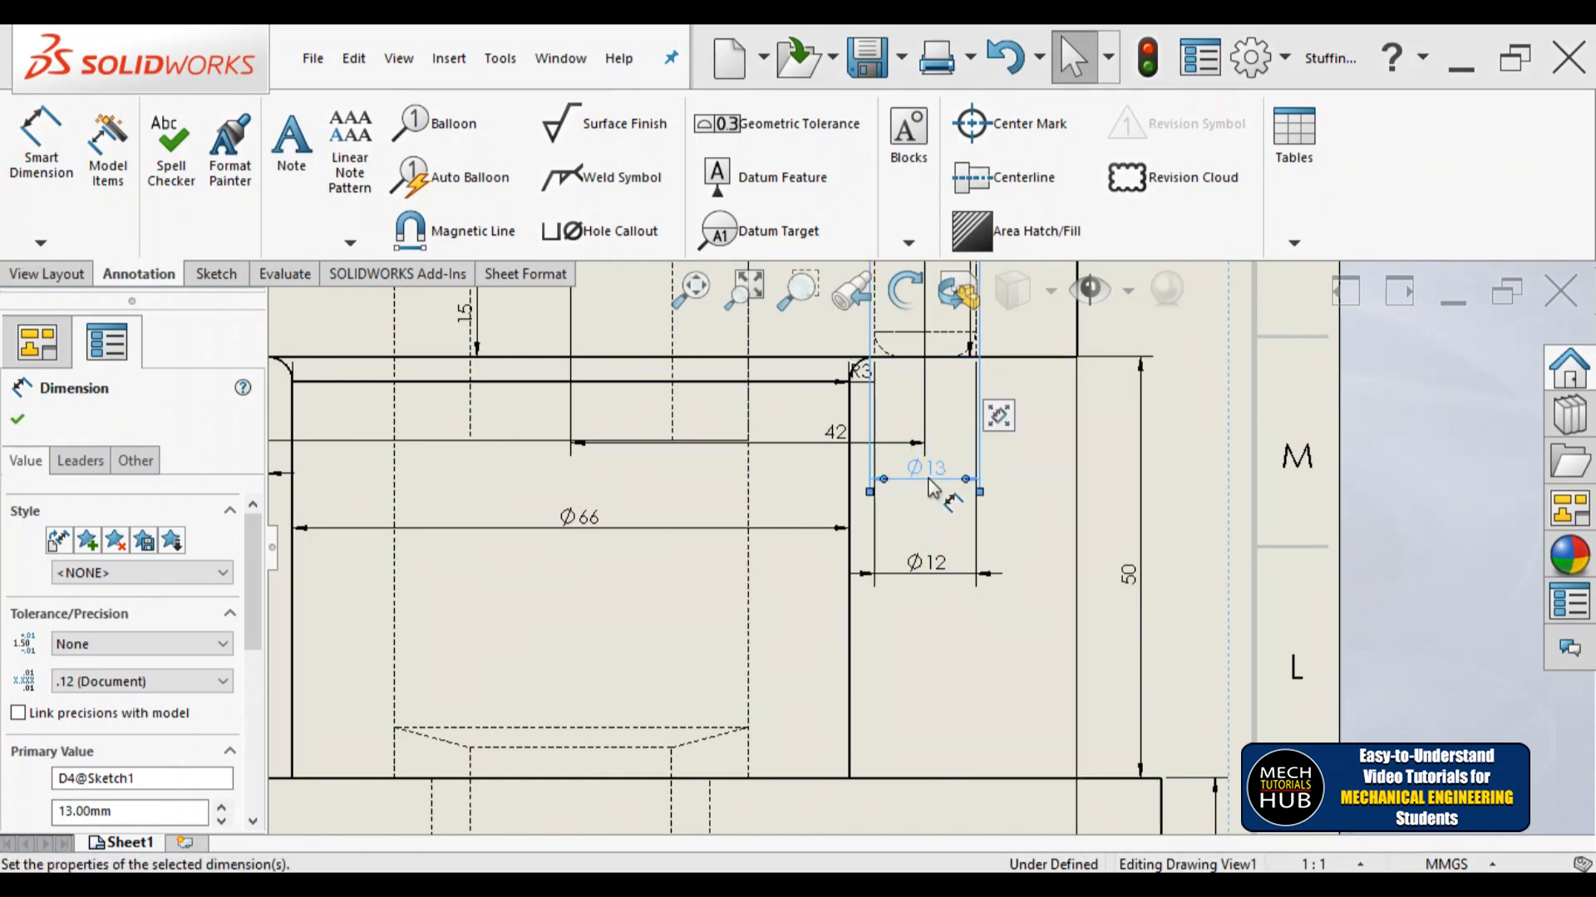
key(Delete)
scroll(943, 499, up, 3)
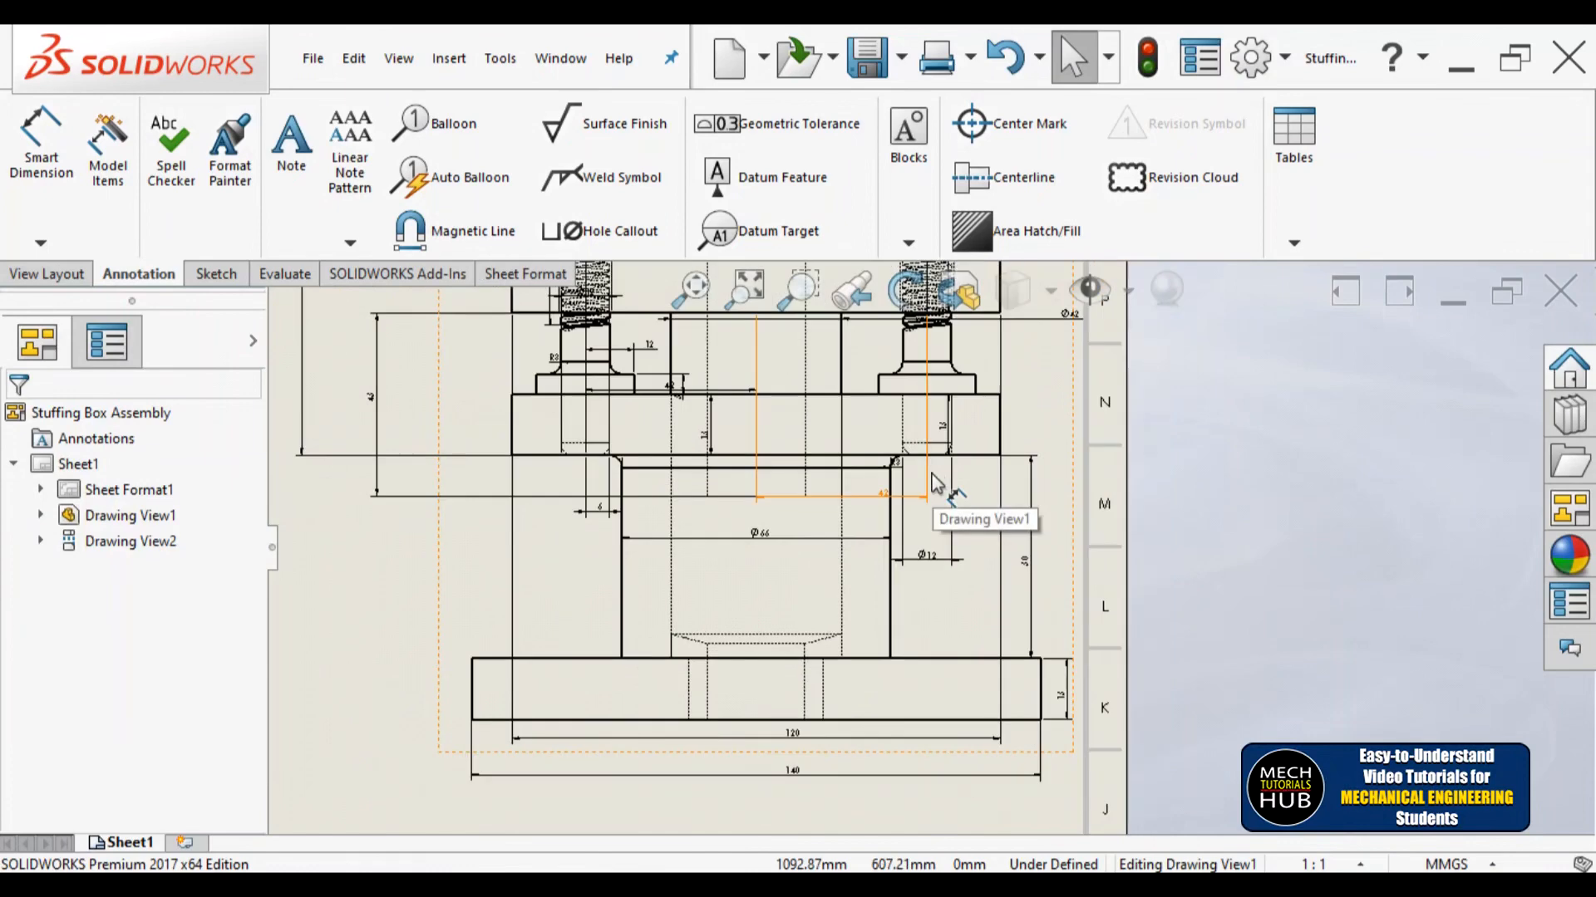
Step: Pull the R3 fillet dimension clear of the body and move the body flange's 15 dimension outside its right edge
scroll(943, 499, down, 6)
drag(901, 592, 1065, 665)
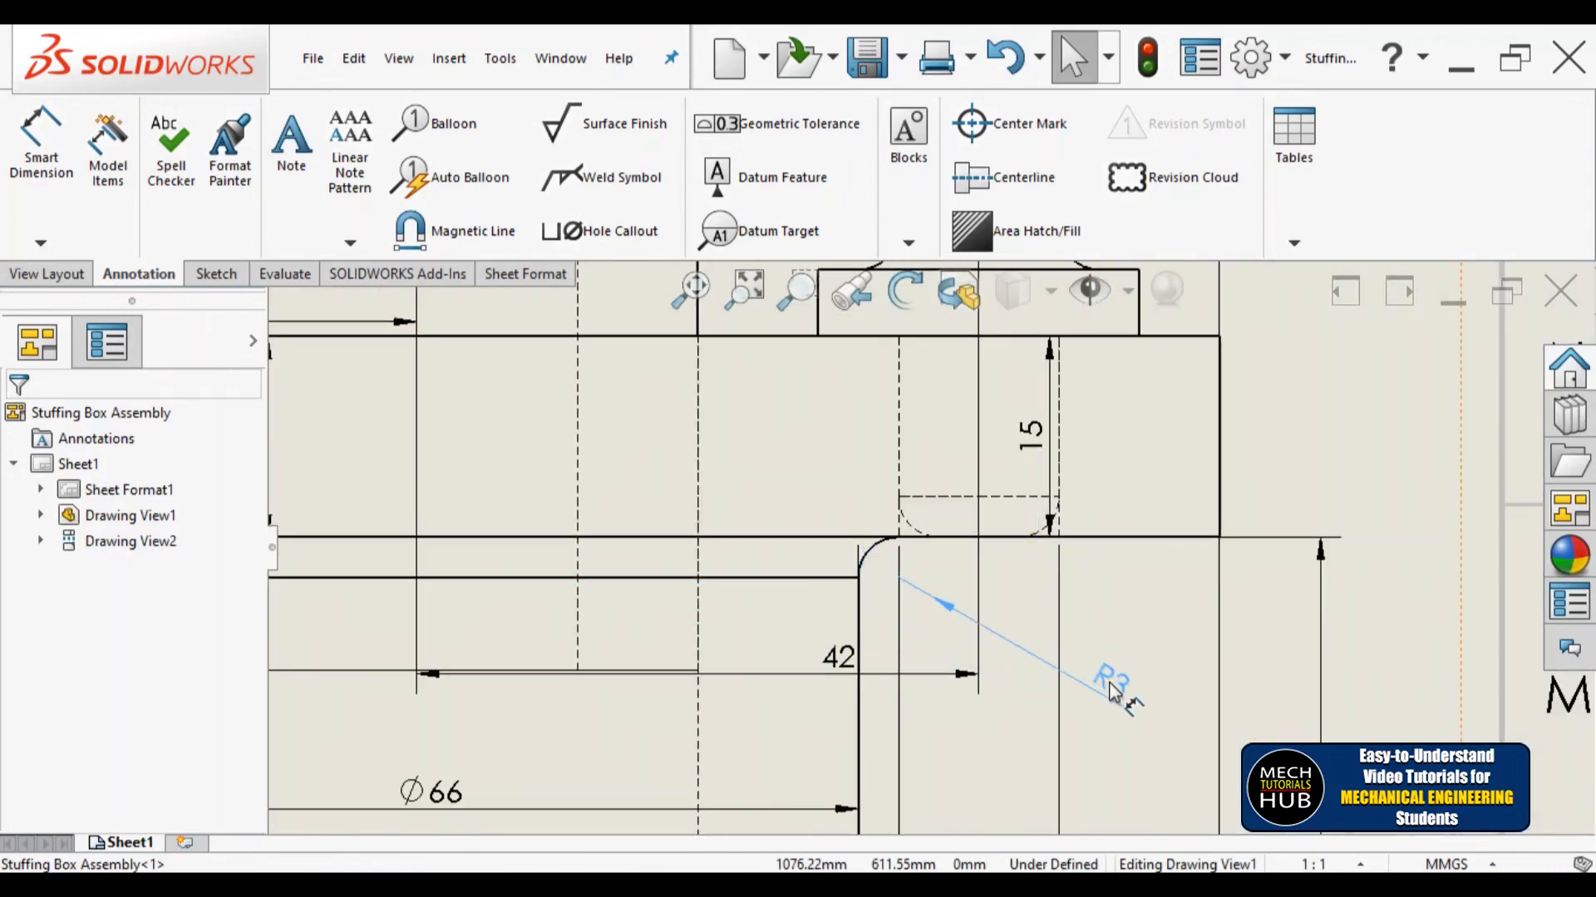
drag(1035, 440, 1317, 466)
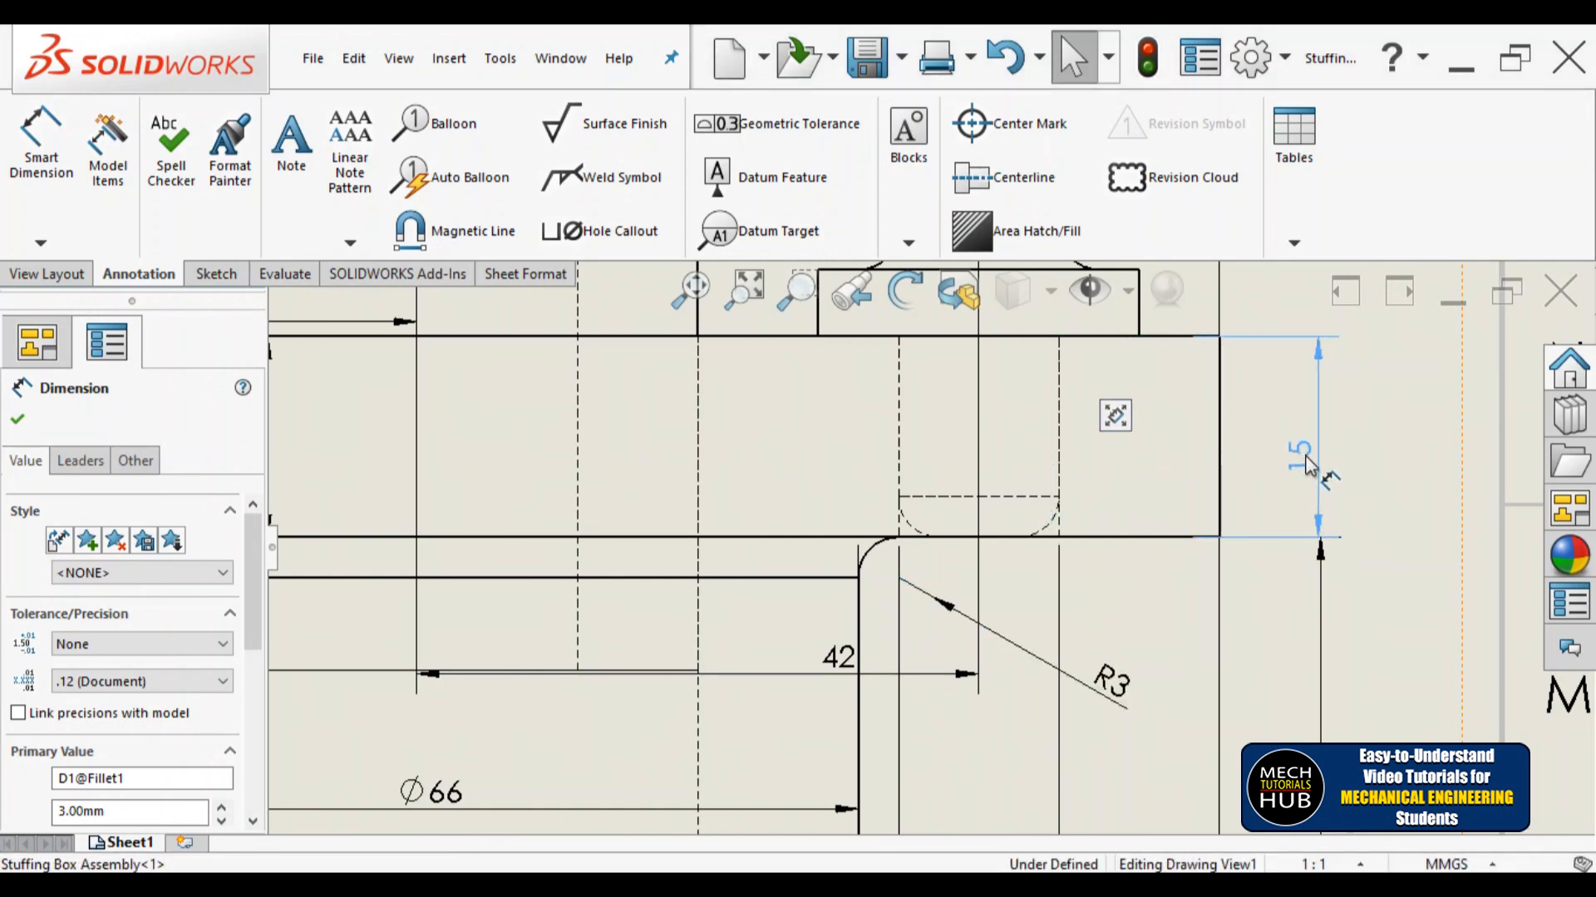
scroll(1196, 517, up, 6)
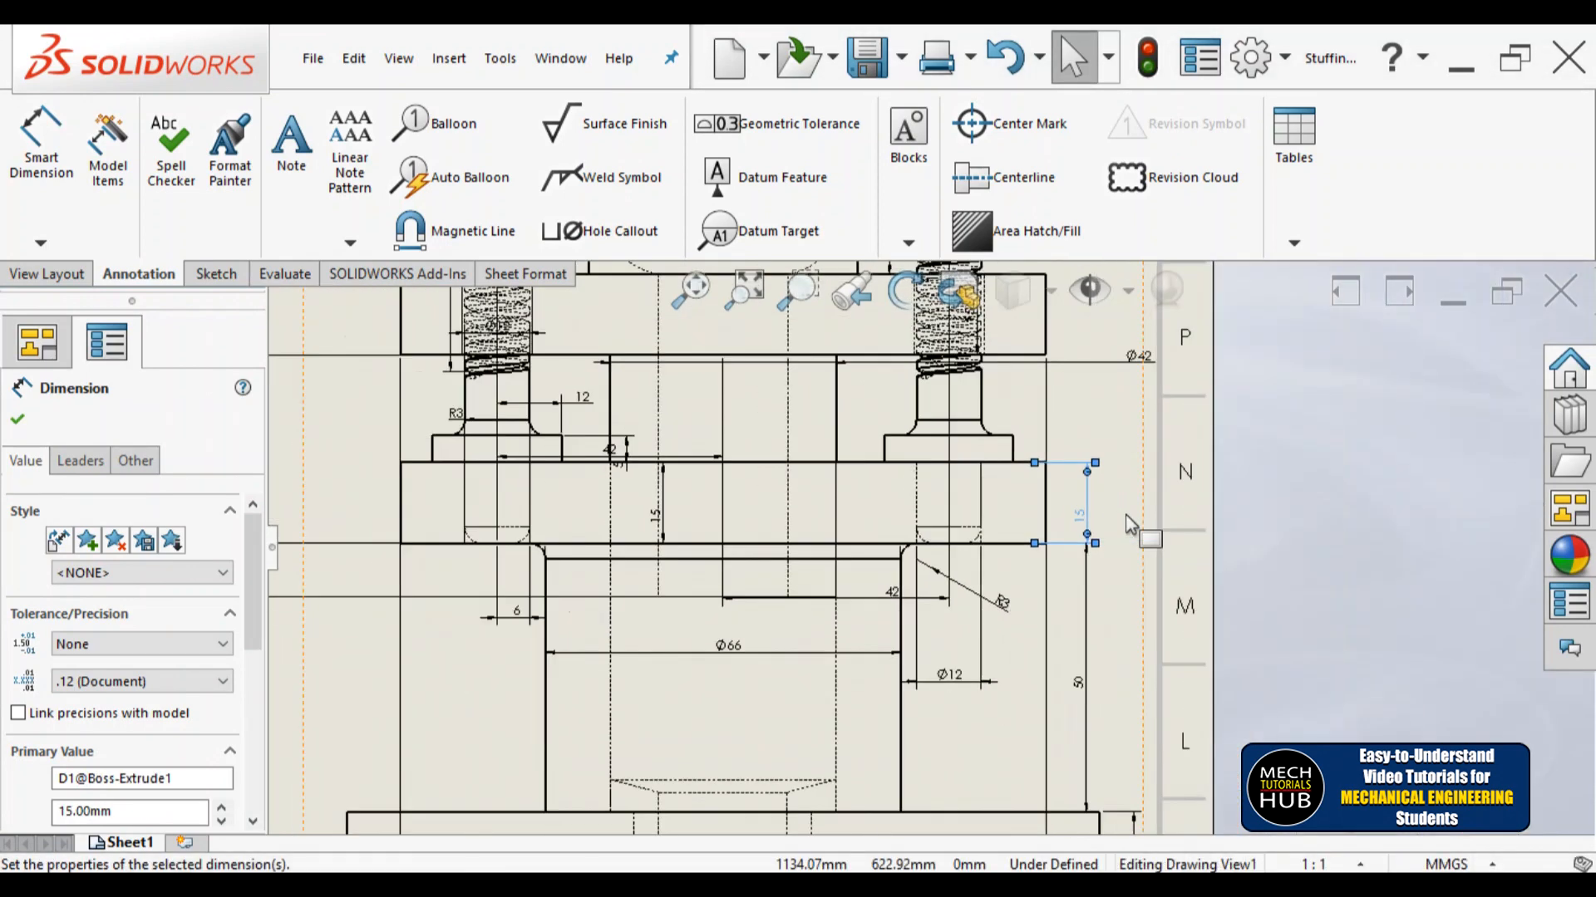
Step: Place the 5 dimension beside the left stud's collar and delete the 42 dimension running across the gland above it
scroll(585, 444, down, 3)
scroll(661, 498, down, 5)
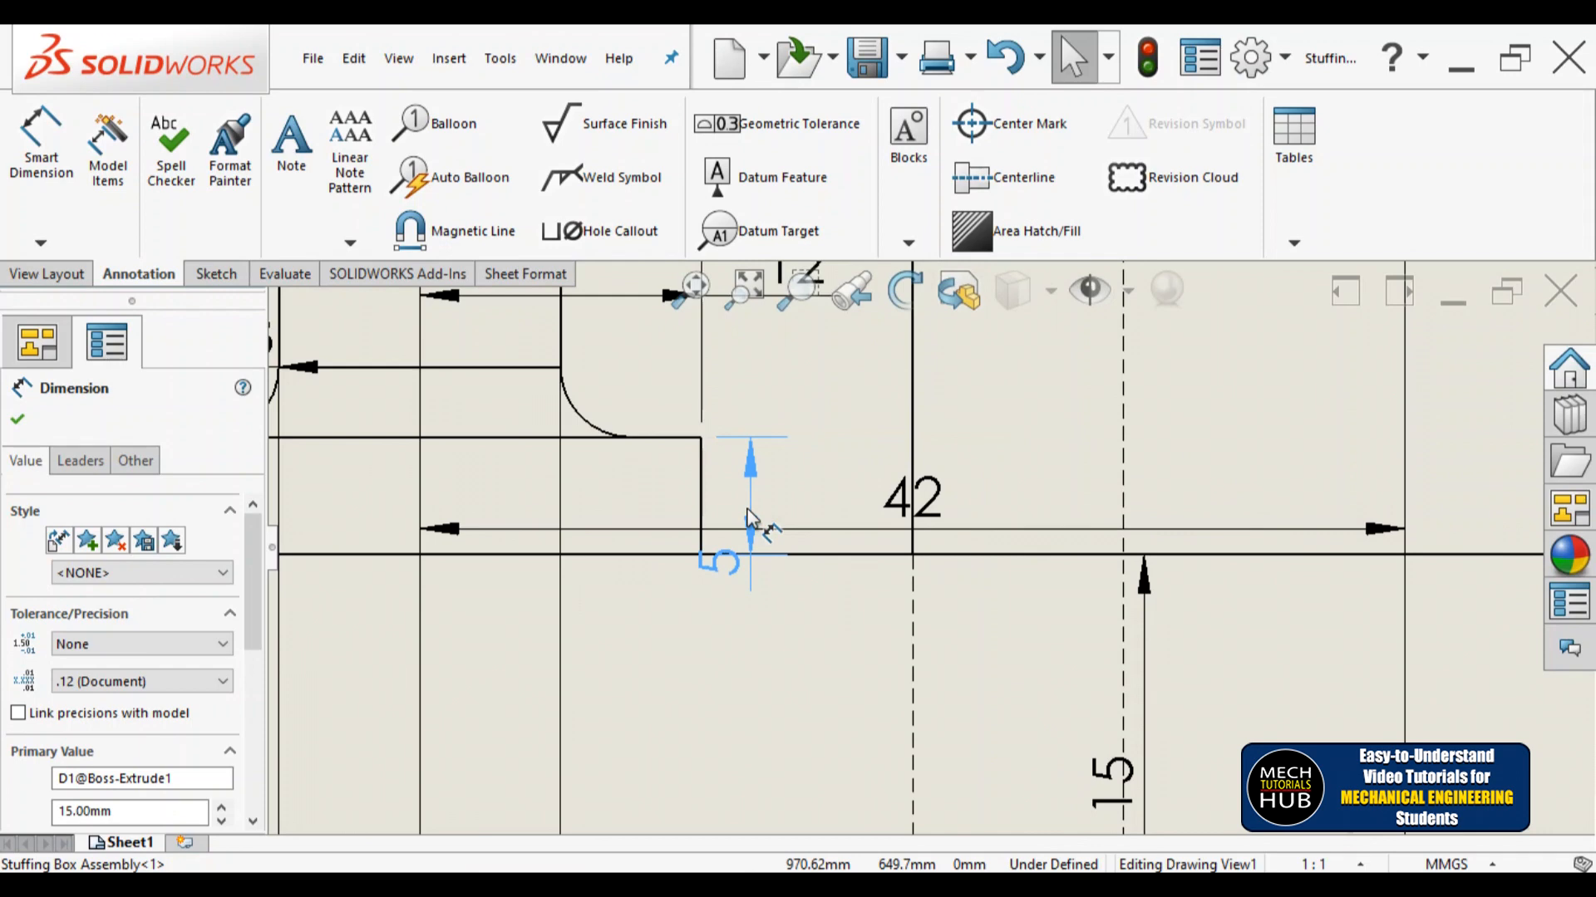
click(725, 559)
click(935, 462)
scroll(923, 499, up, 5)
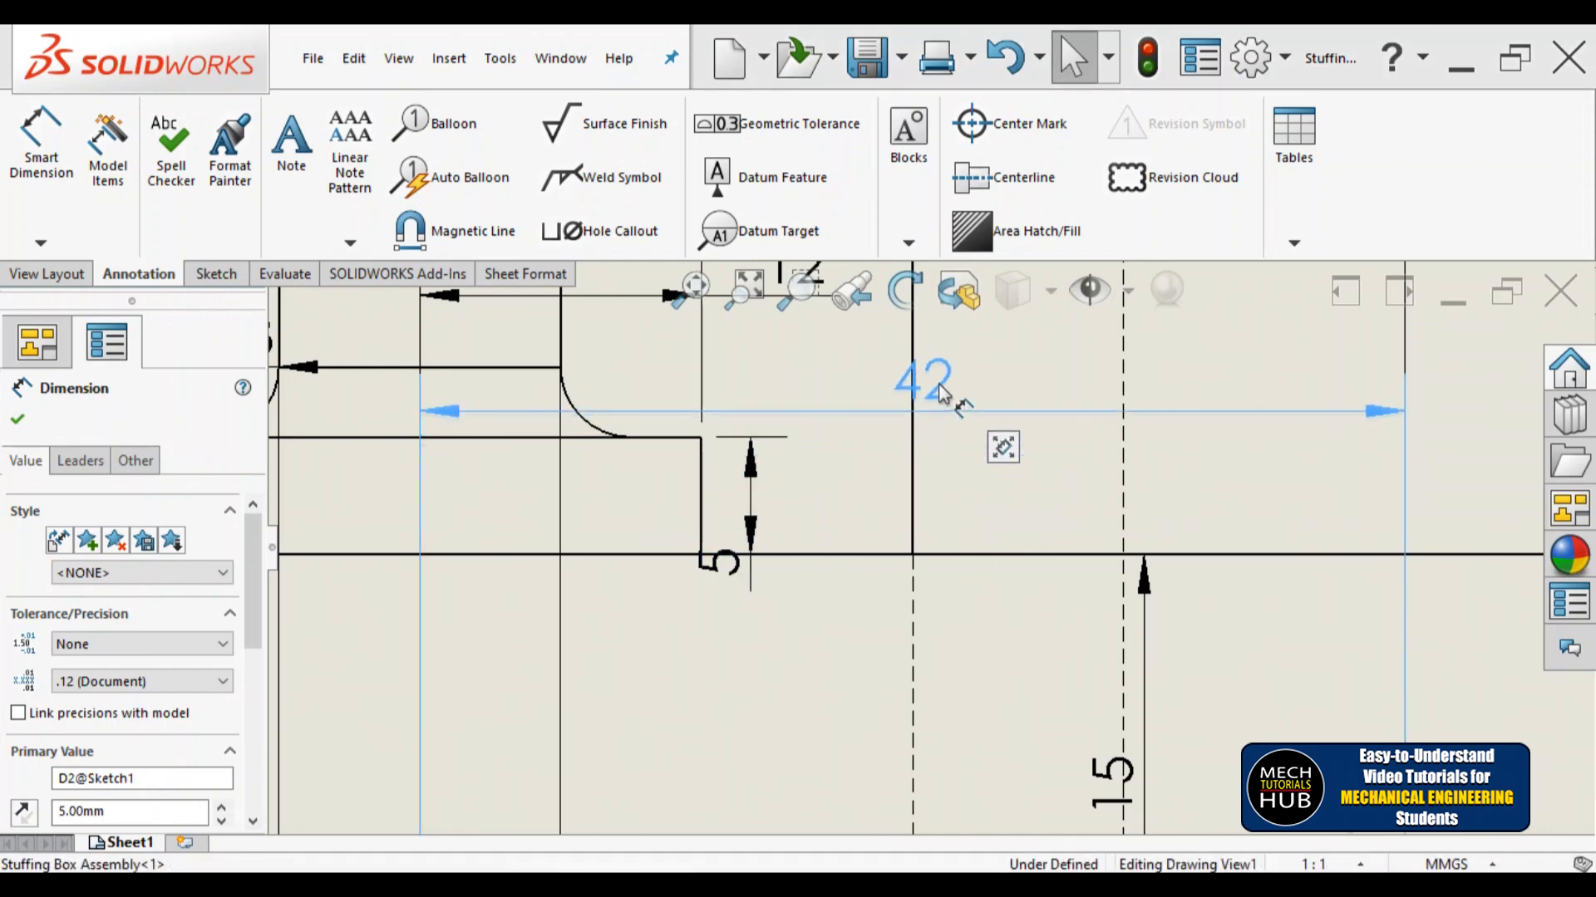
scroll(918, 509, down, 4)
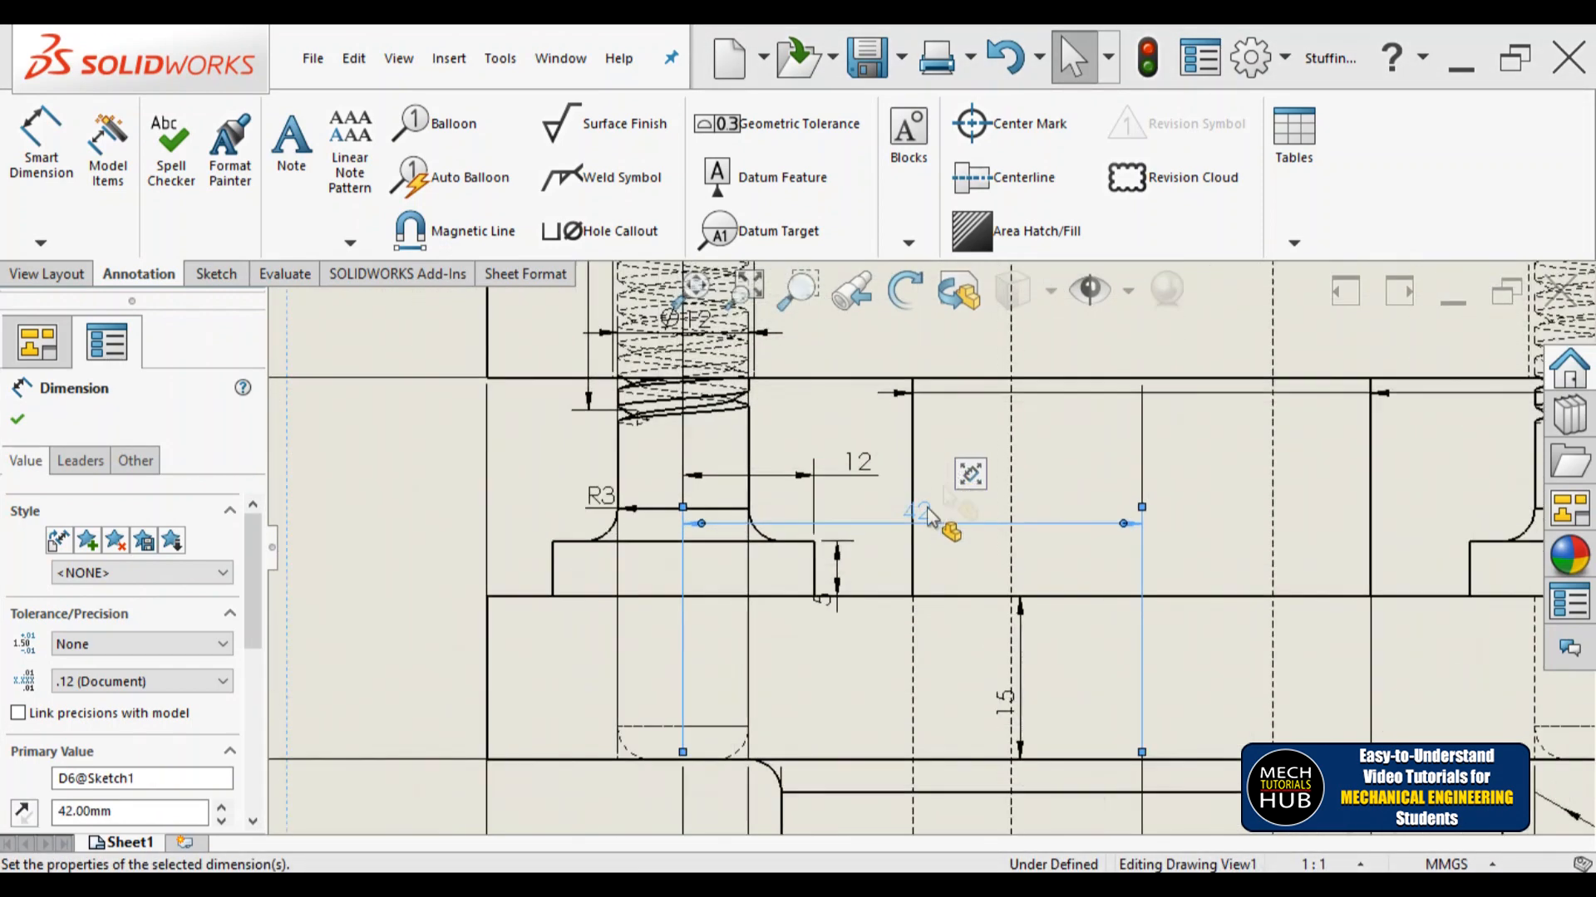
drag(920, 429, 920, 428)
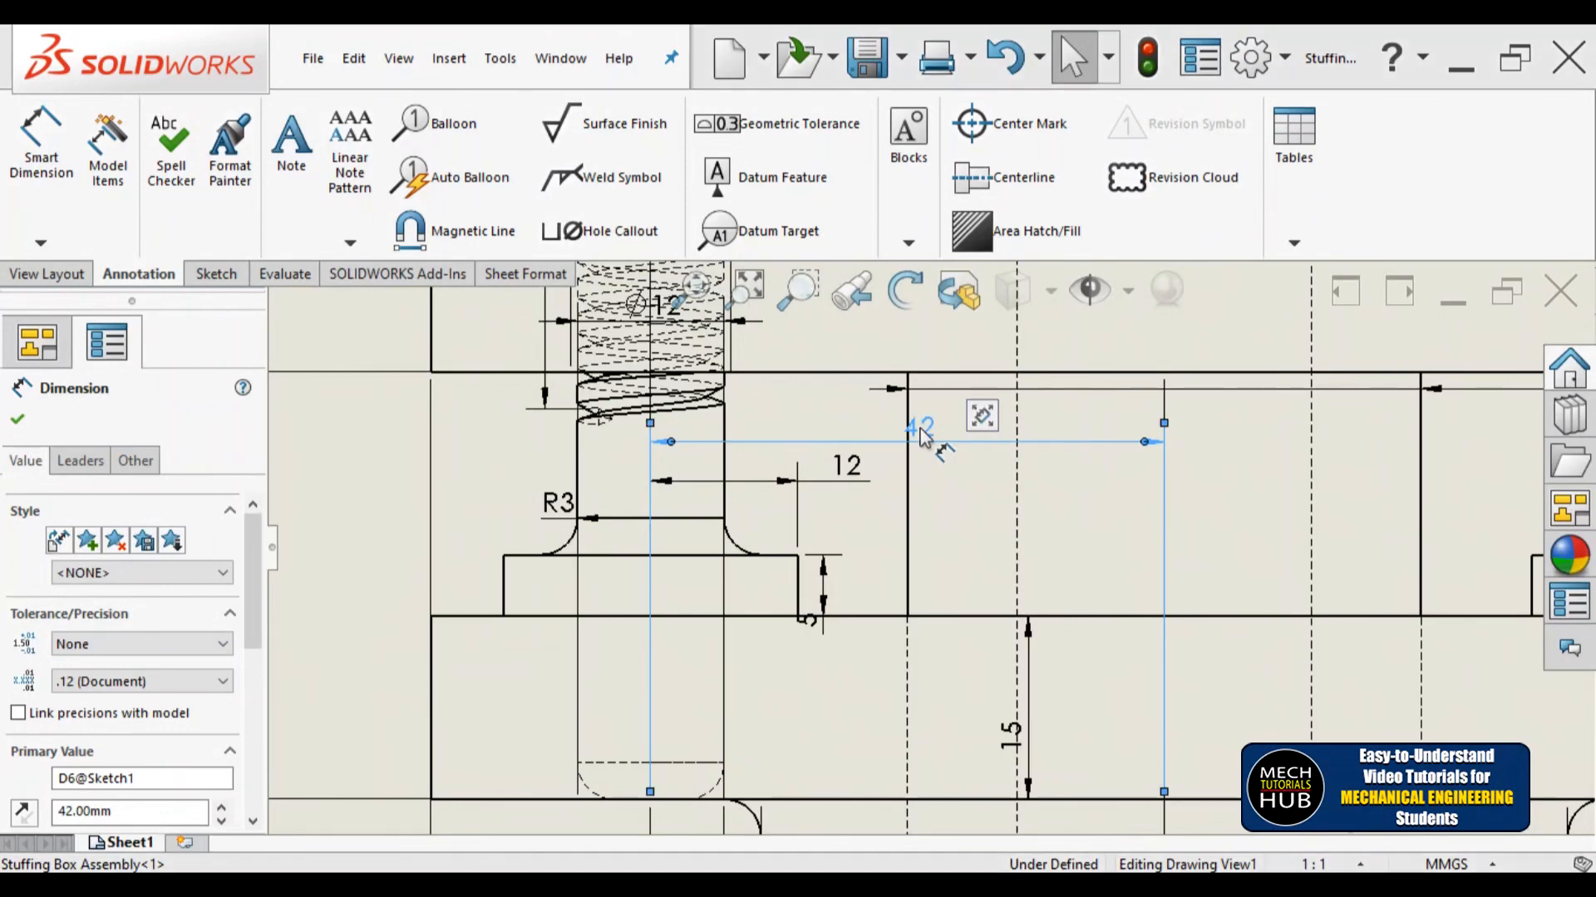
key(Escape)
scroll(929, 428, up, 8)
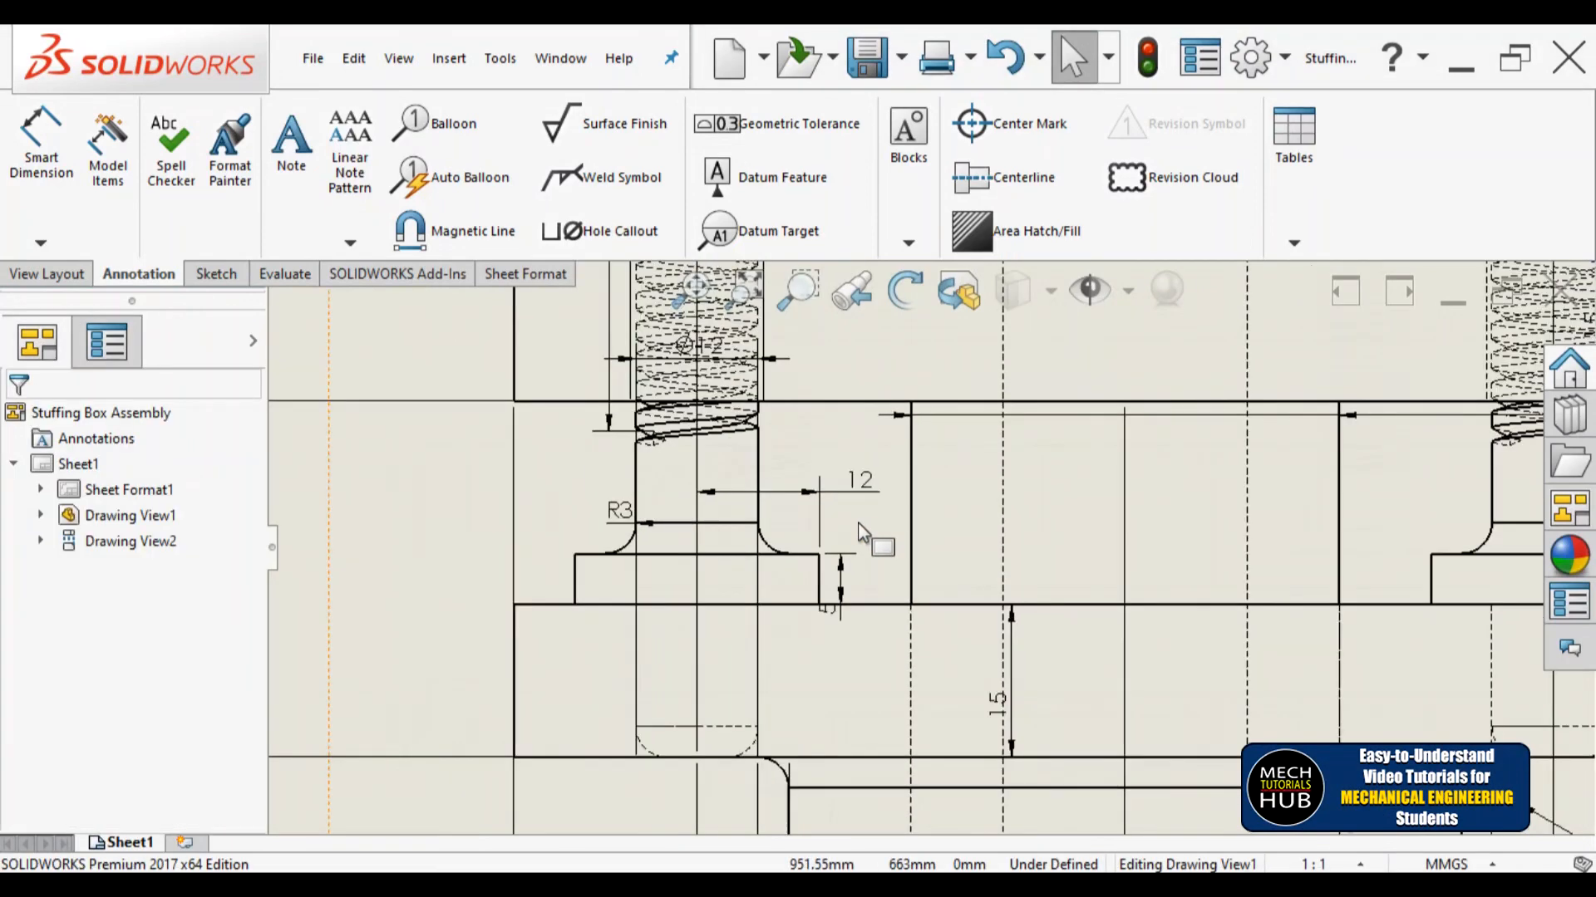
Step: Align the left stud's 58 dimension above the gland's 45 dimension and bring the 90 dimension in just outside them
scroll(889, 432, down, 5)
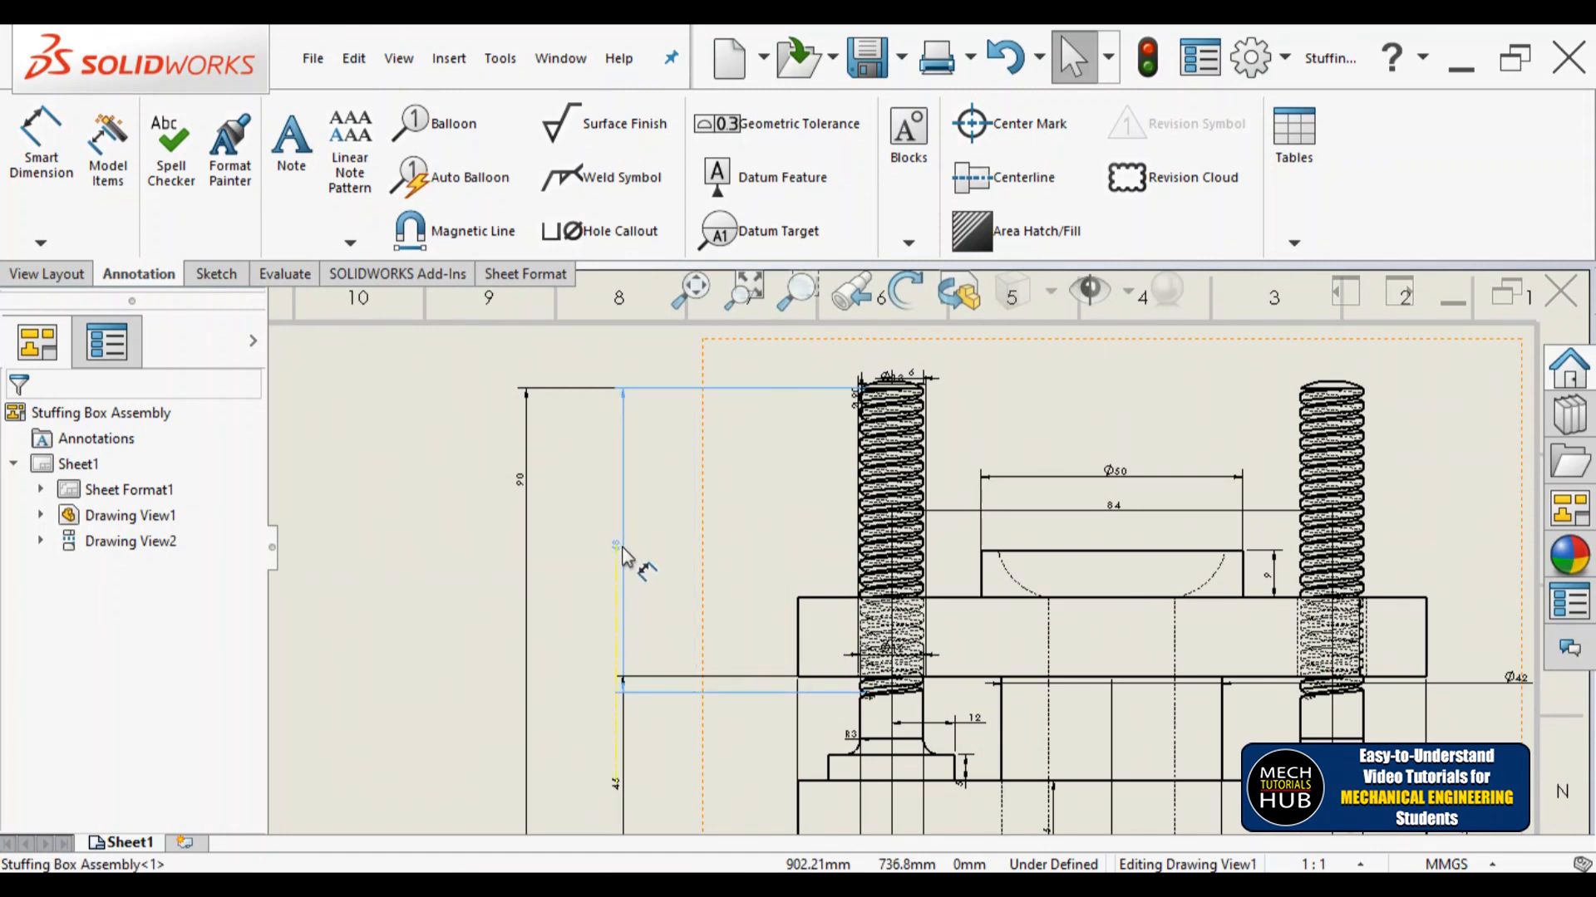
click(615, 545)
drag(519, 484, 555, 685)
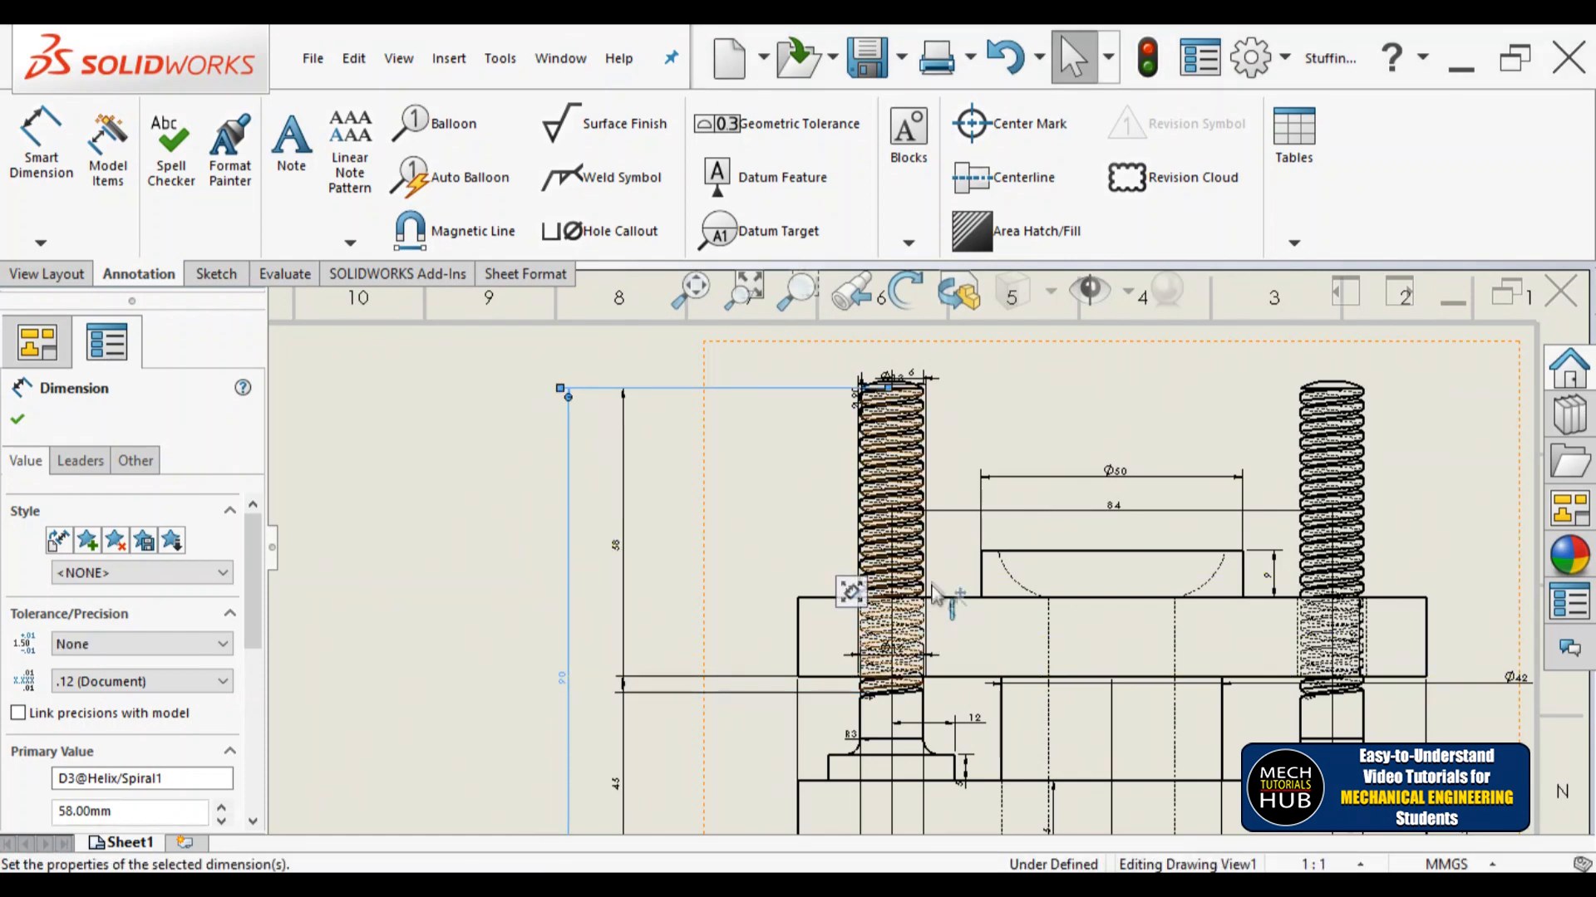
scroll(932, 592, up, 4)
scroll(930, 606, down, 2)
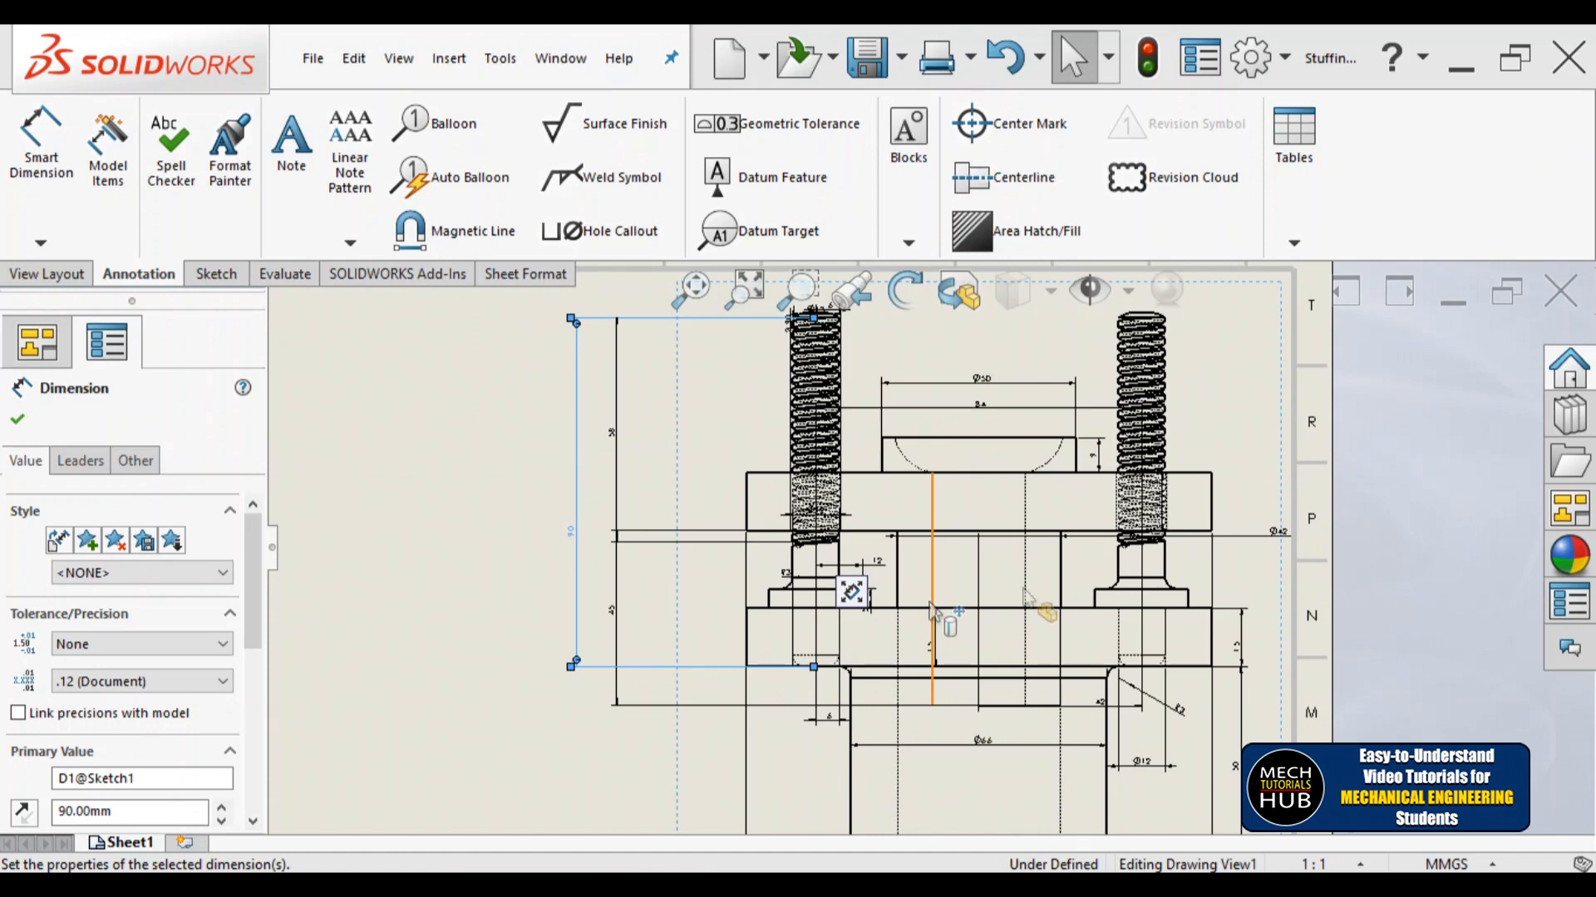
scroll(939, 648, up, 2)
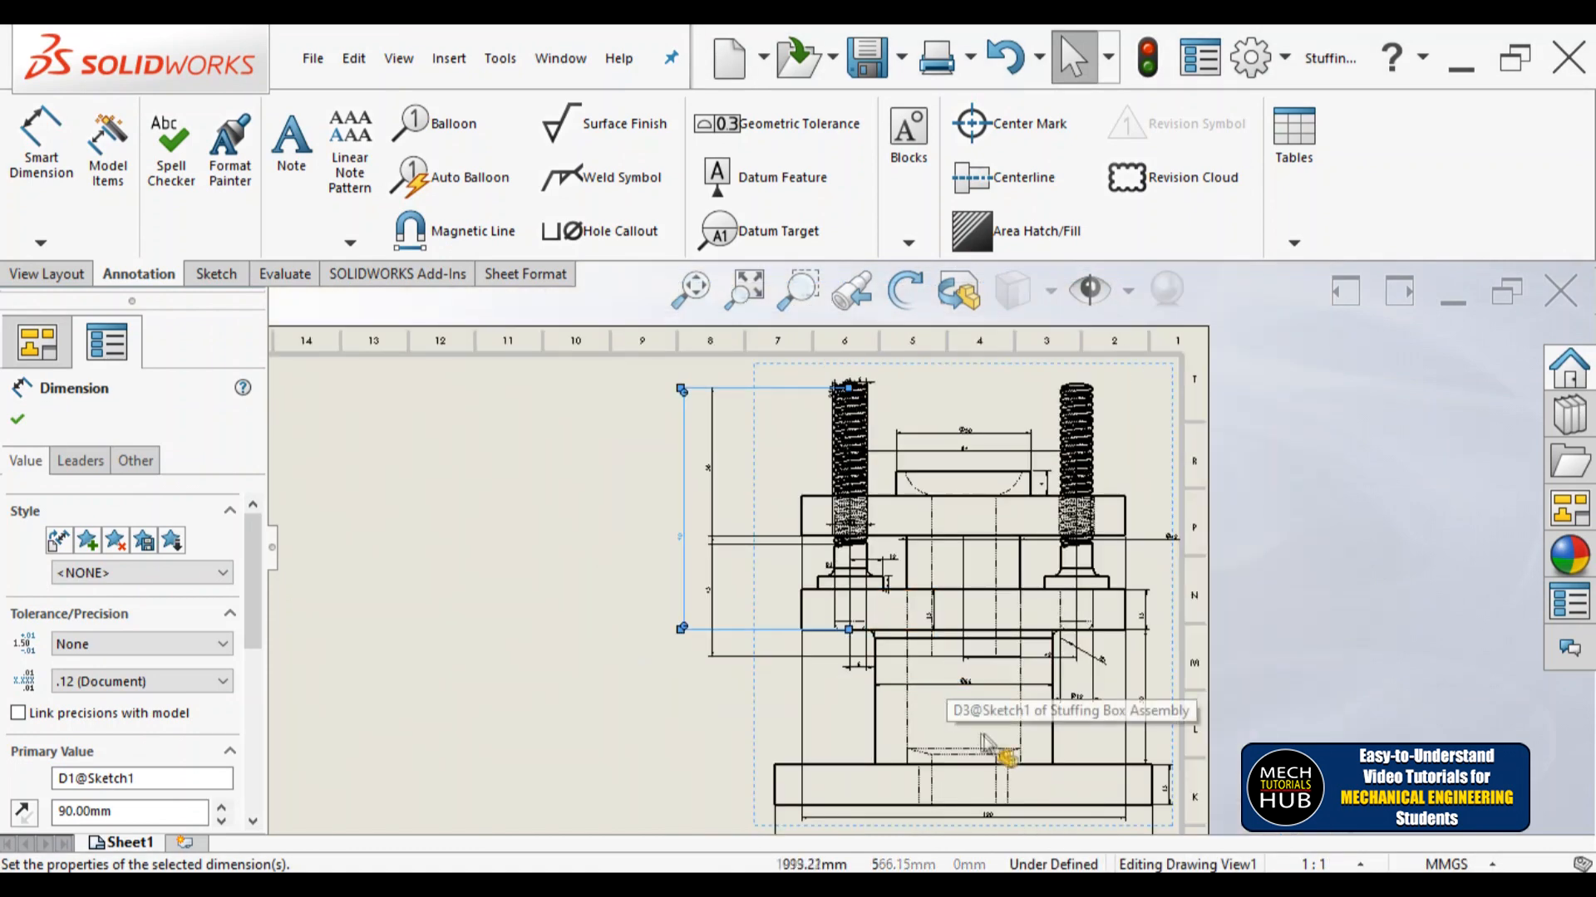
scroll(970, 735, up, 2)
scroll(973, 714, down, 1)
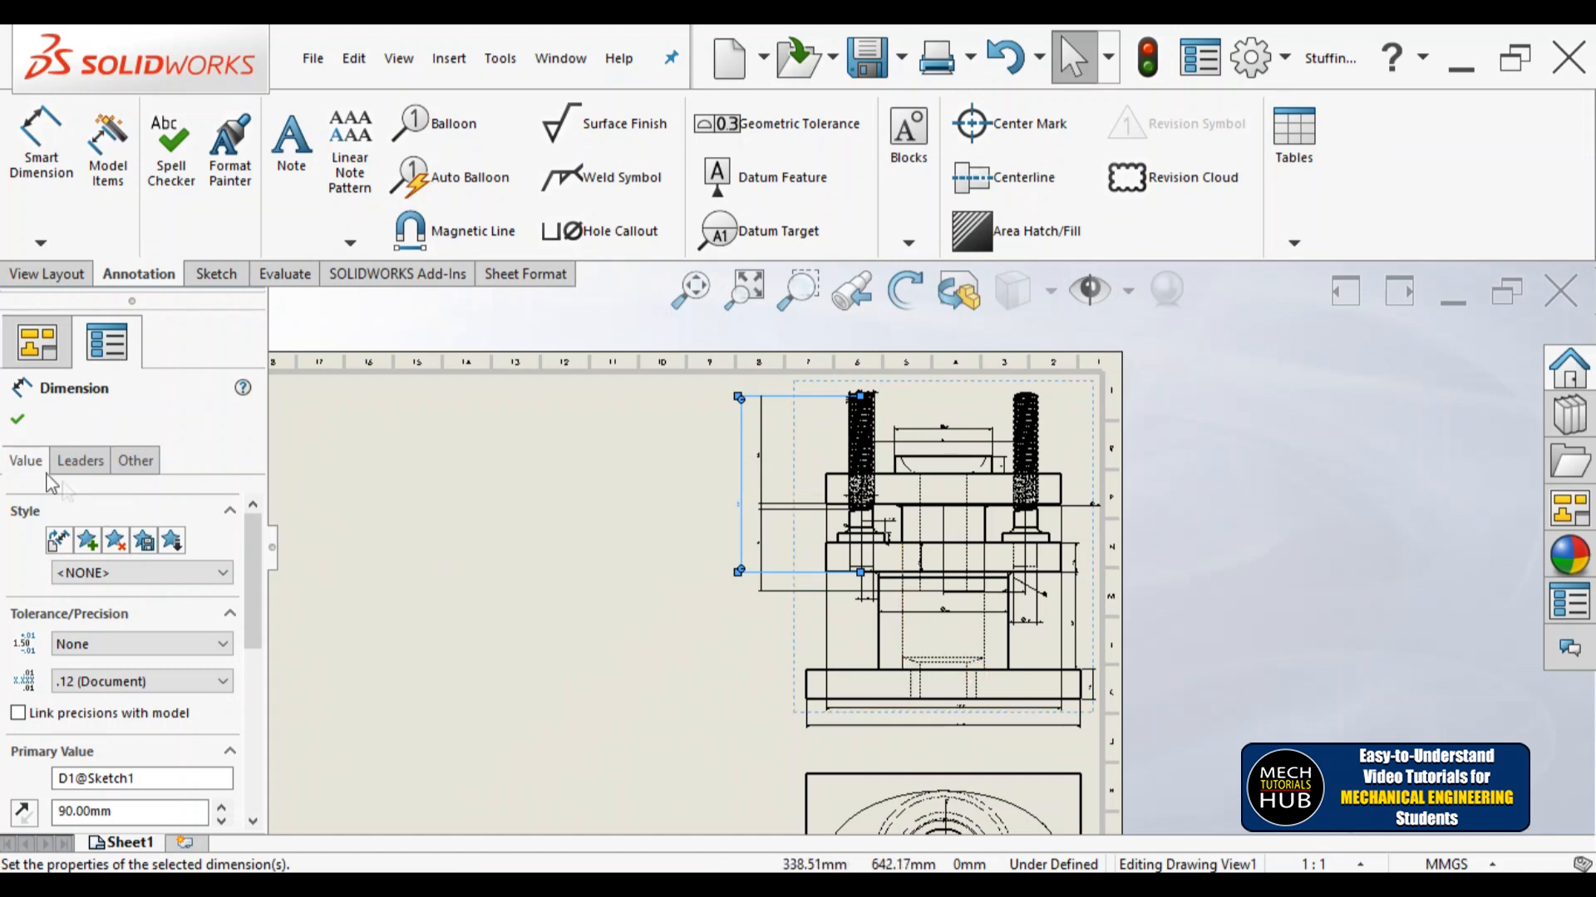
click(19, 419)
Step: Move the projected view's 20 dimension from the centre out toward the base plate's right edge
scroll(984, 595, up, 2)
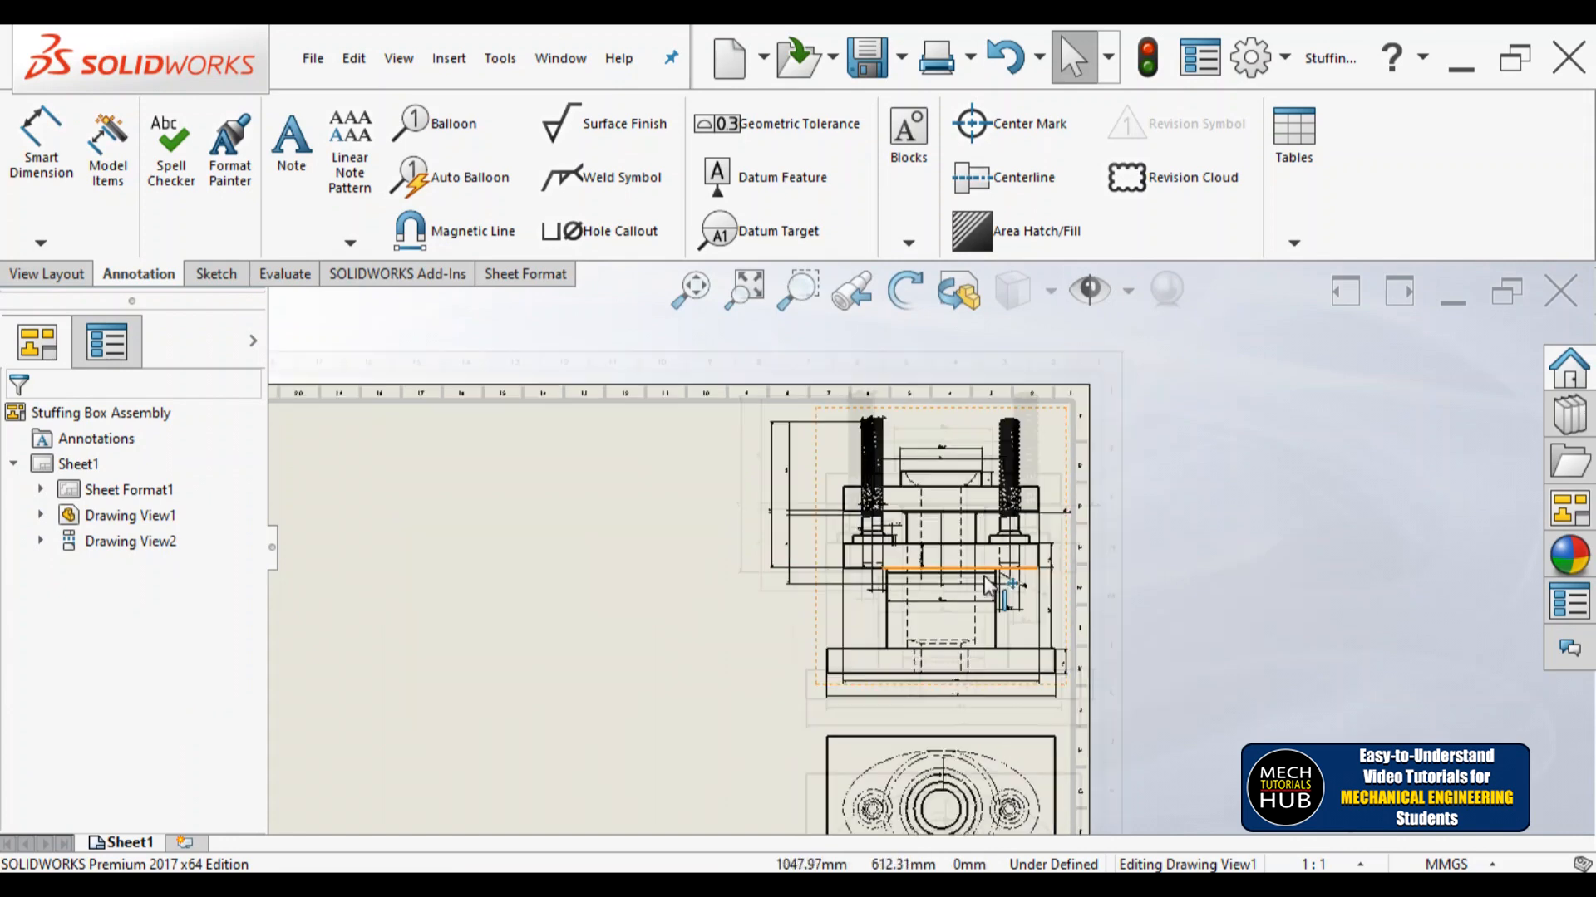
scroll(928, 723, up, 5)
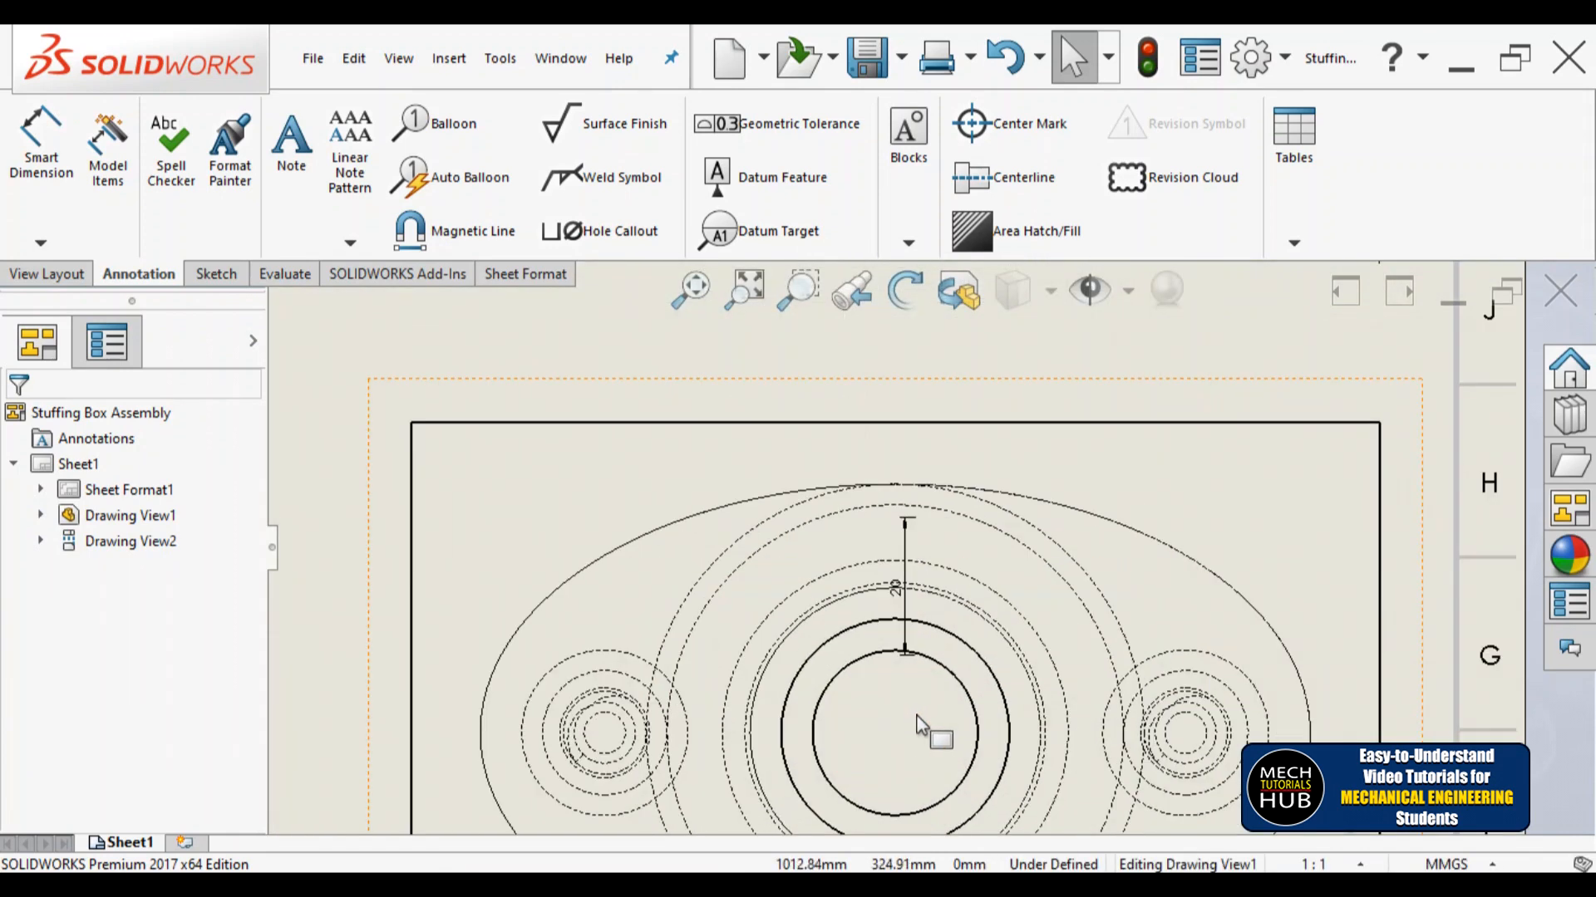
drag(915, 606, 1122, 580)
drag(1236, 533, 1342, 619)
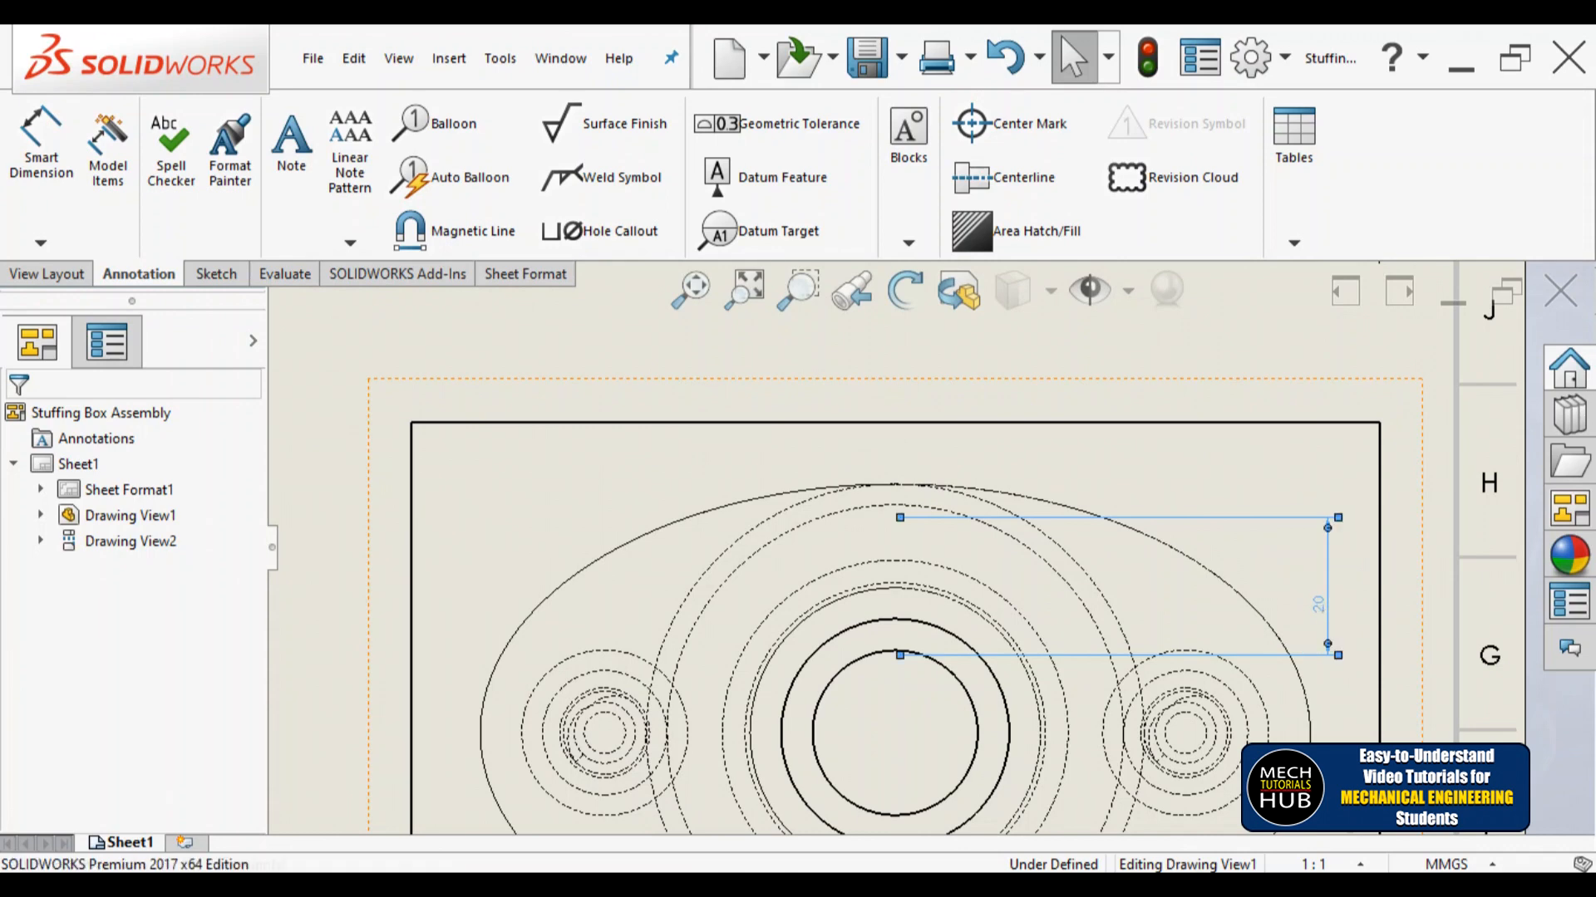
Step: Dimension the base plate's left edge in the projected view, placing the dimension outside the plate
scroll(921, 677, down, 6)
scroll(916, 669, up, 2)
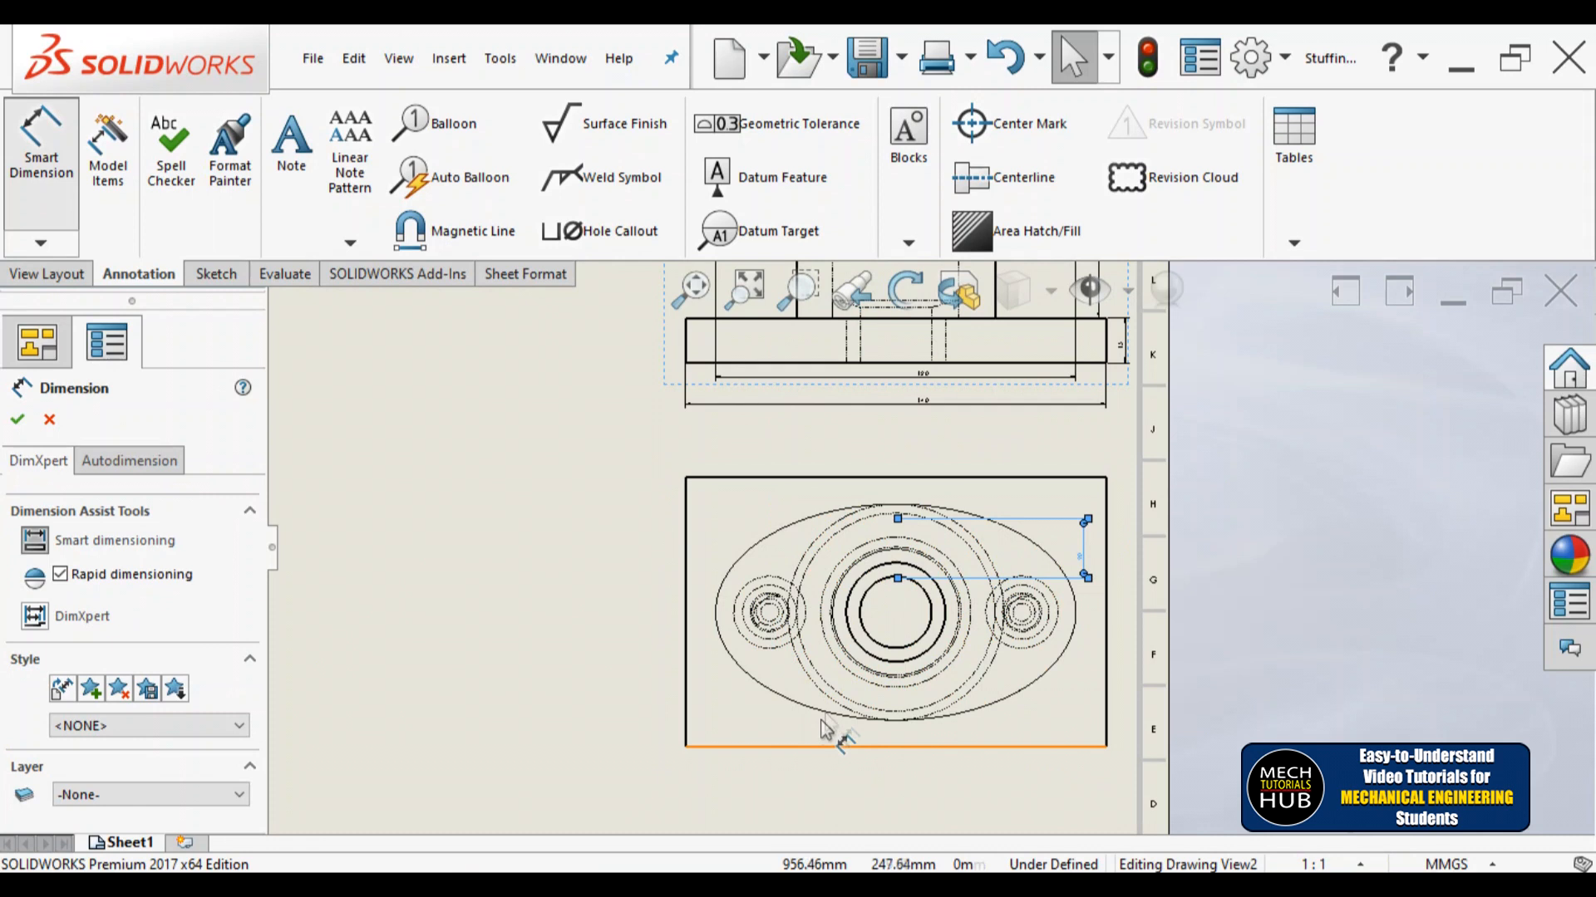
click(687, 625)
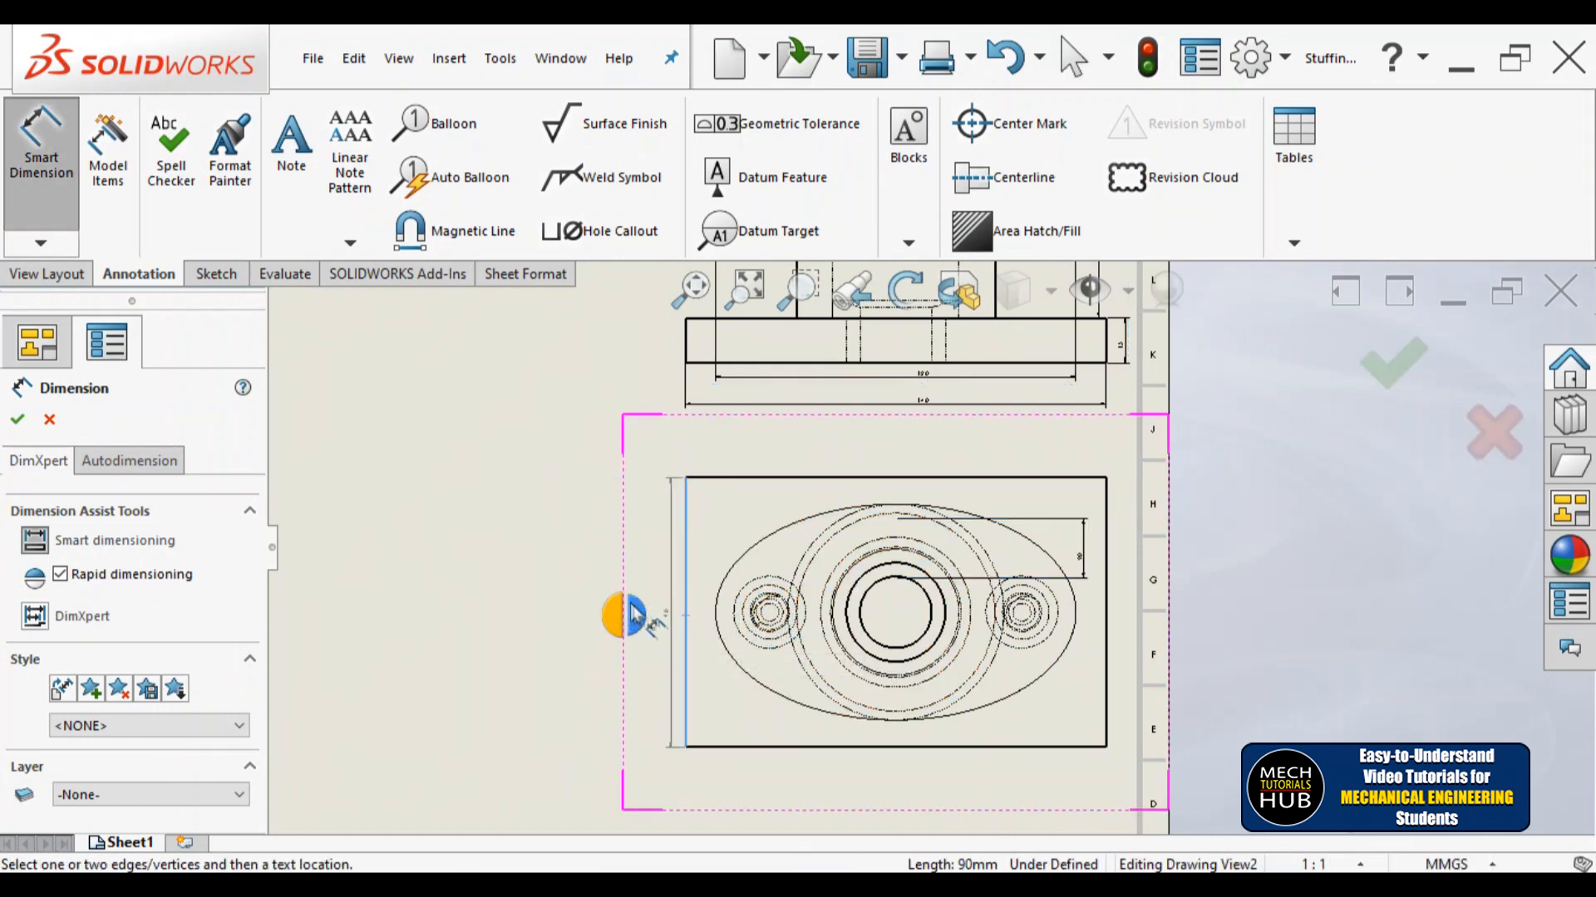
click(611, 615)
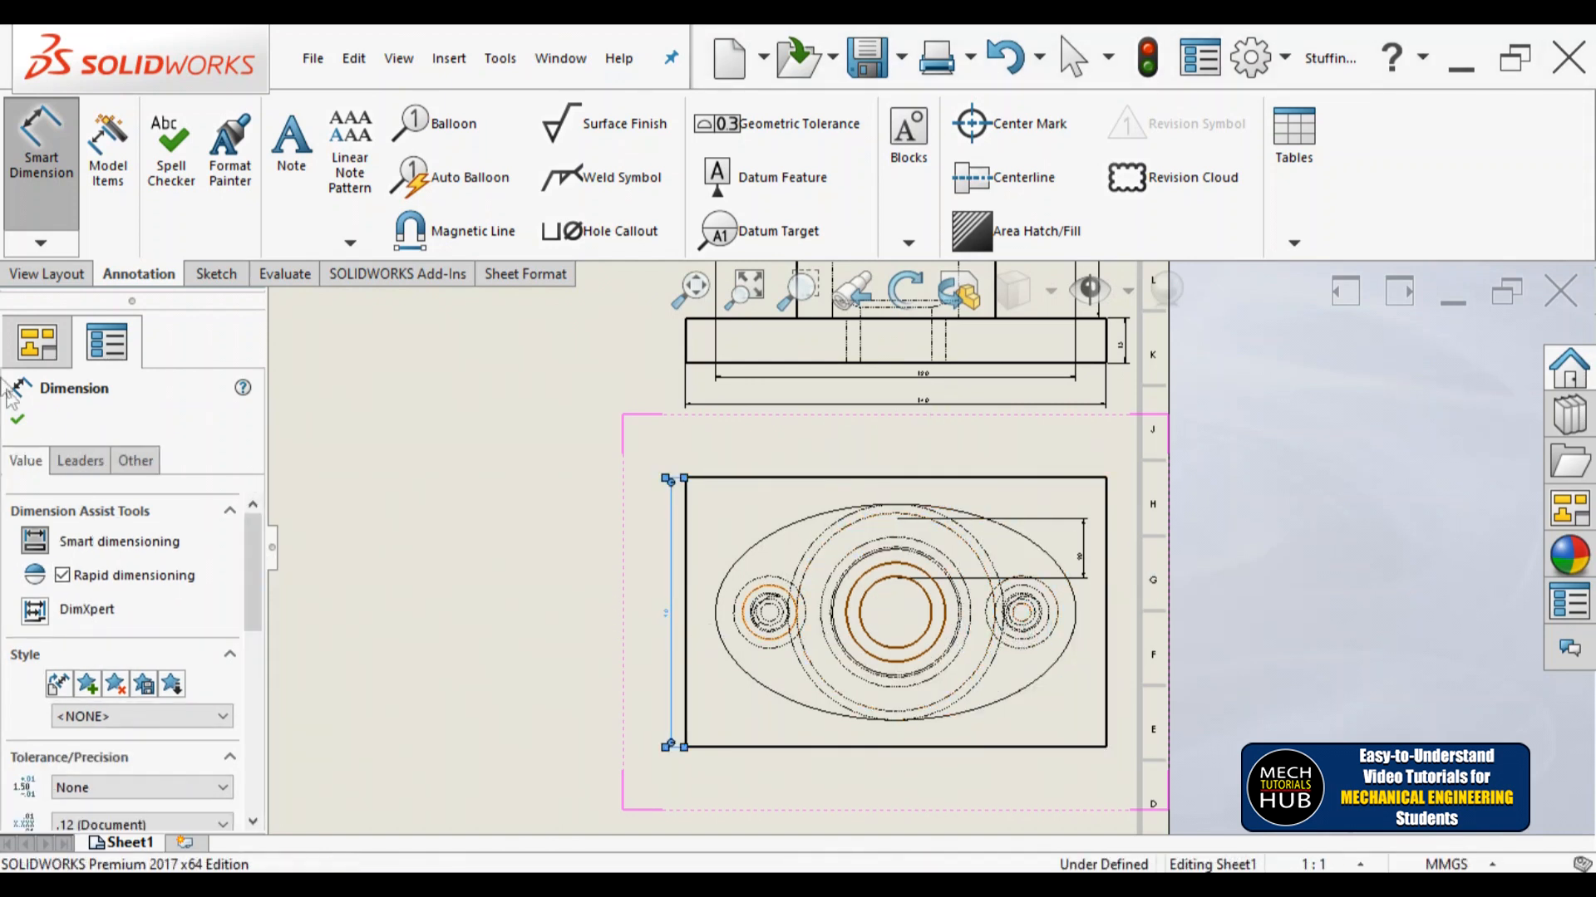
click(19, 421)
scroll(706, 620, up, 2)
scroll(723, 615, up, 3)
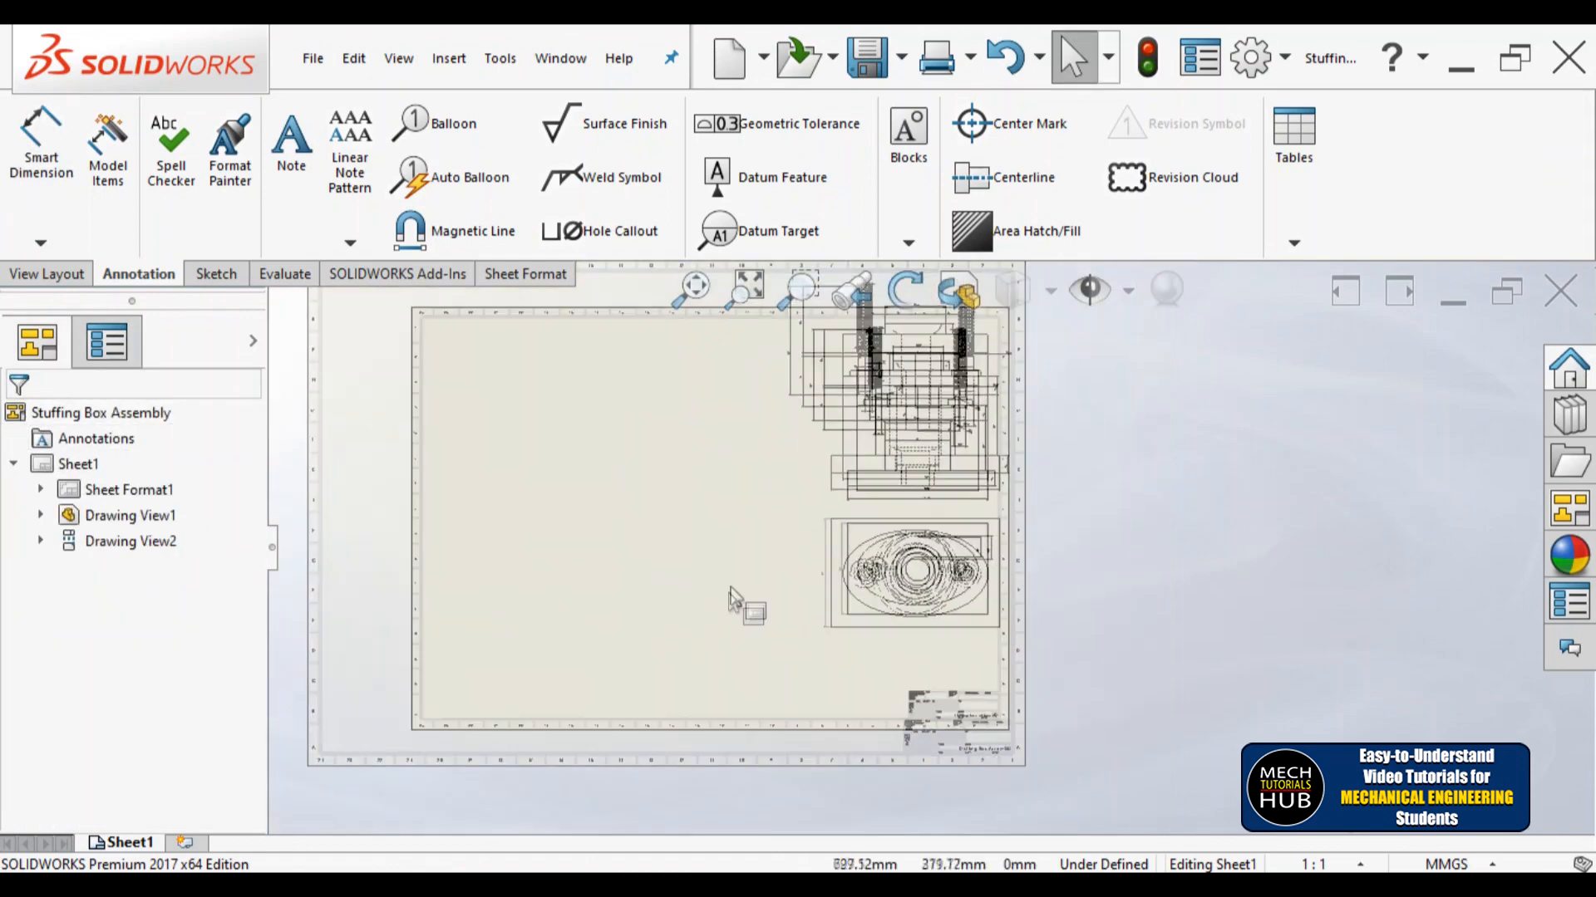
Step: Change the front view's display style to Shaded With Edges
scroll(928, 419, down, 3)
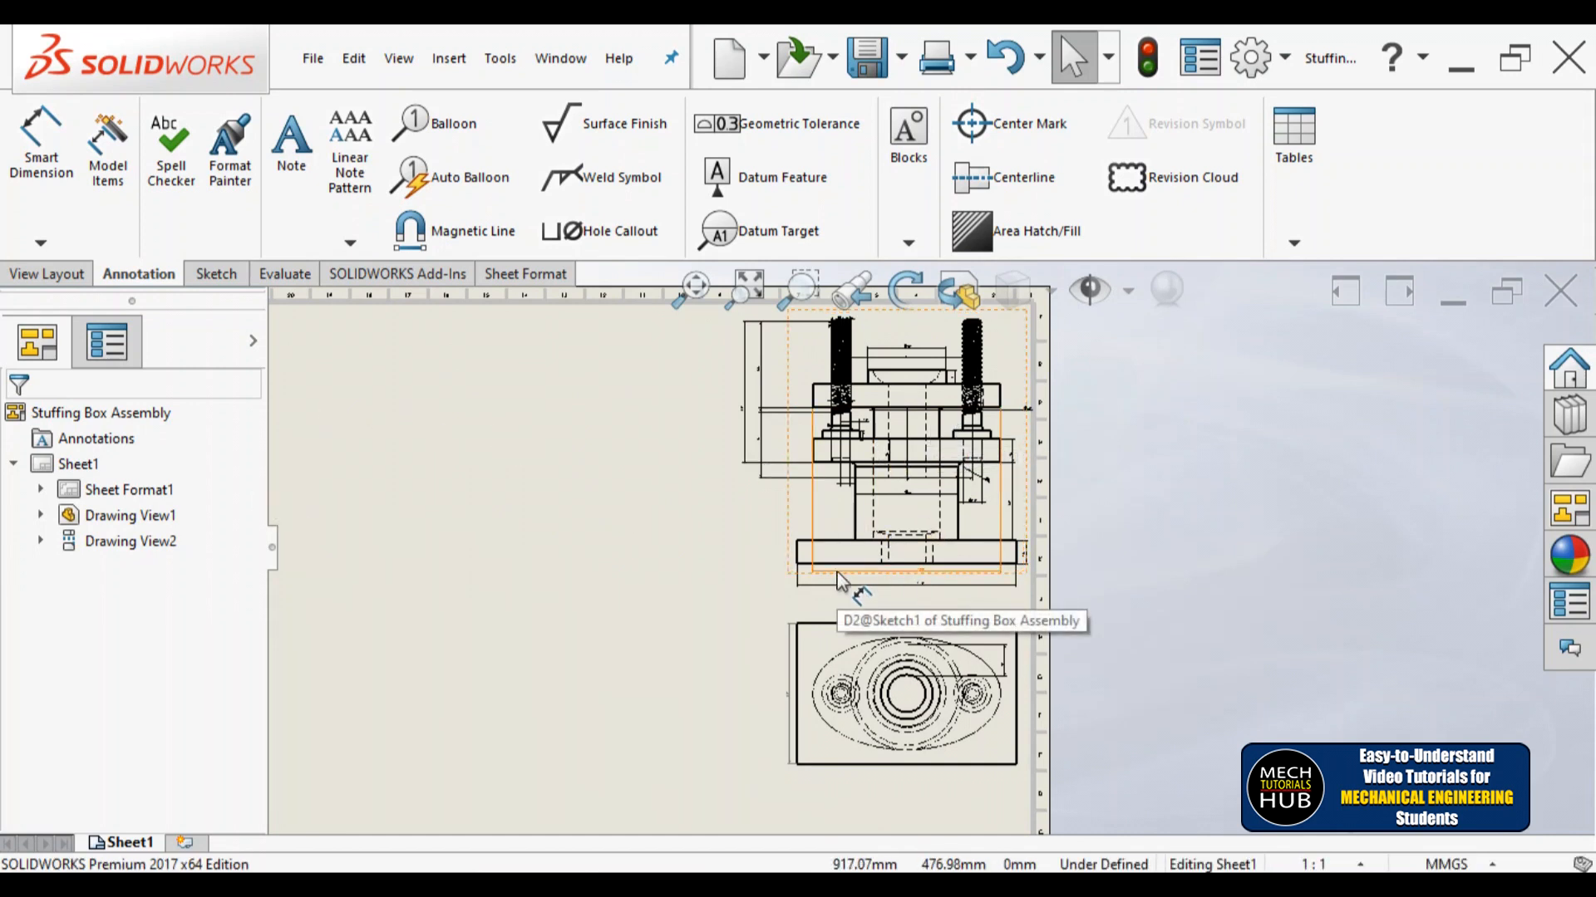
click(812, 589)
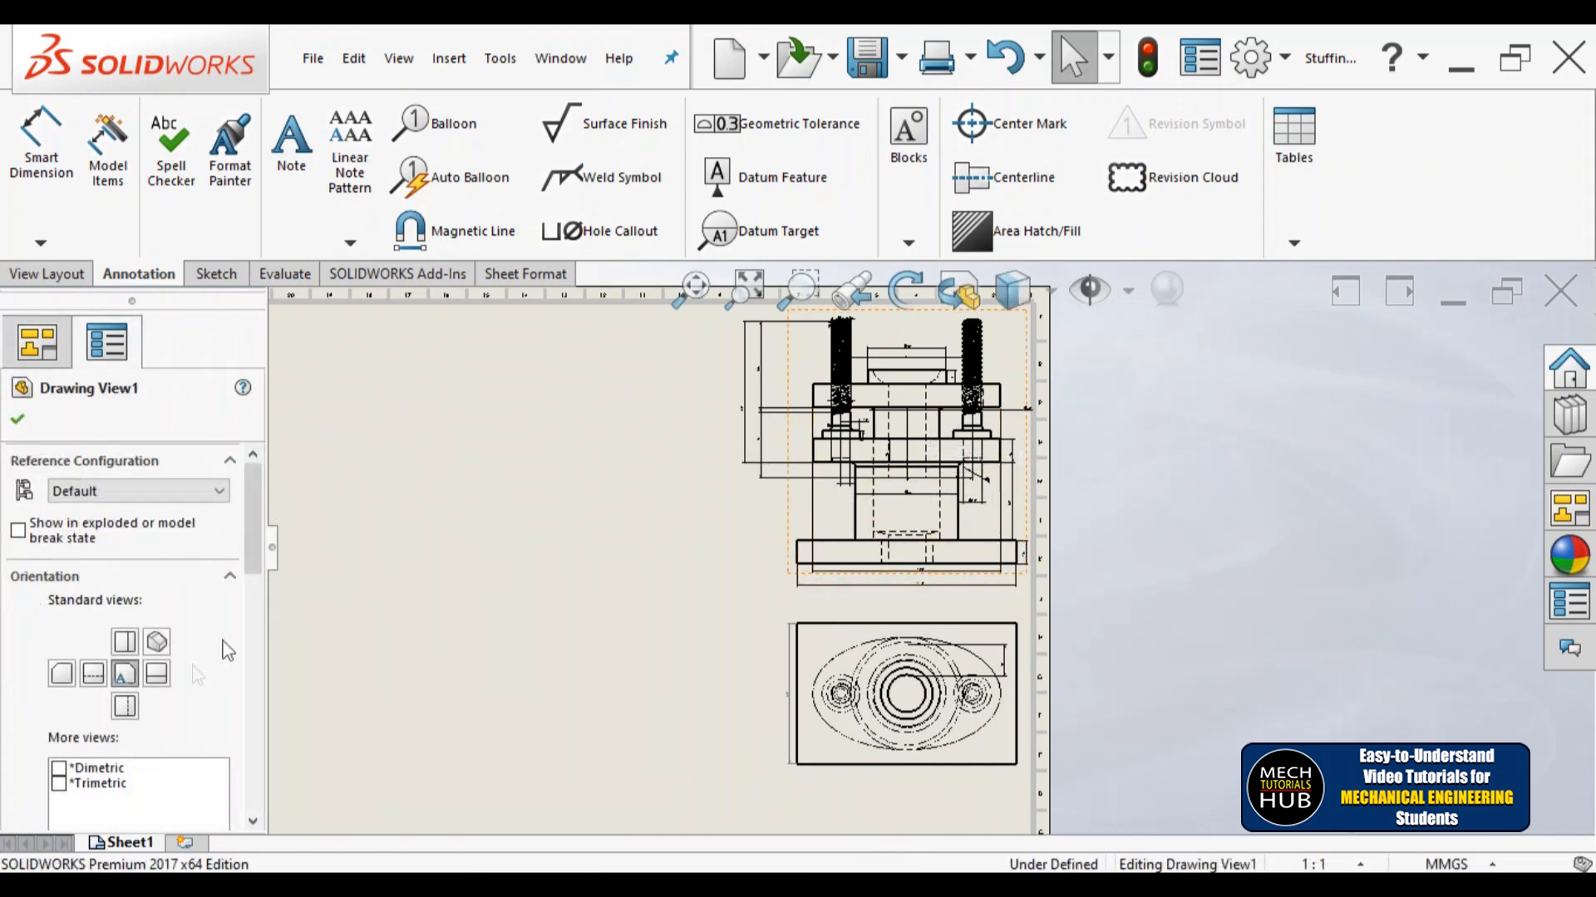
drag(255, 572, 208, 719)
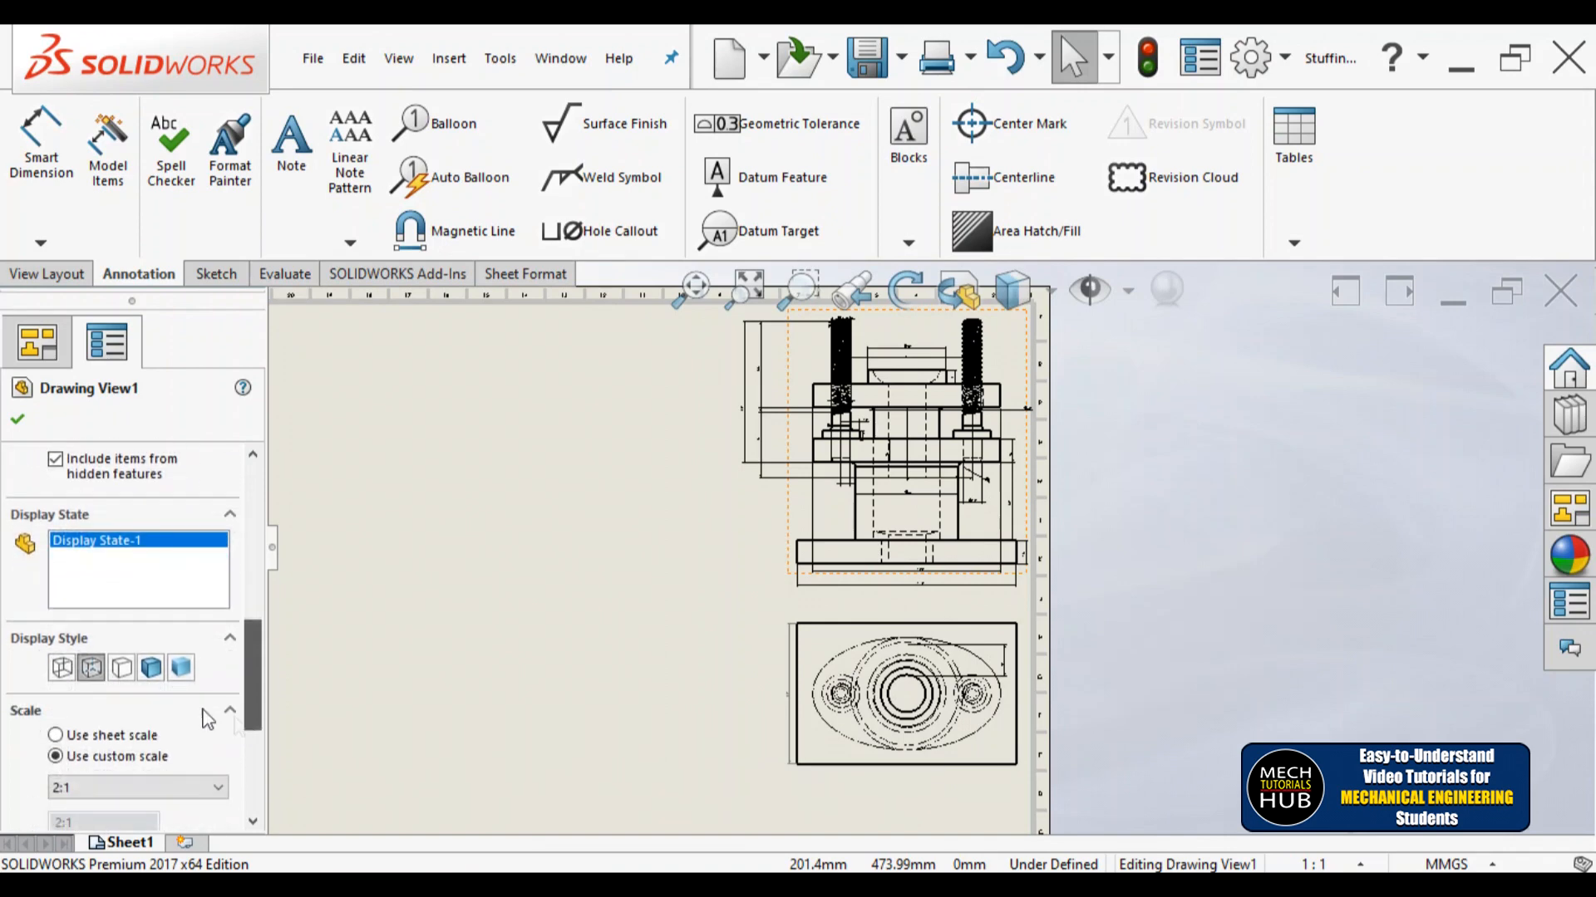
click(153, 676)
scroll(856, 495, down, 4)
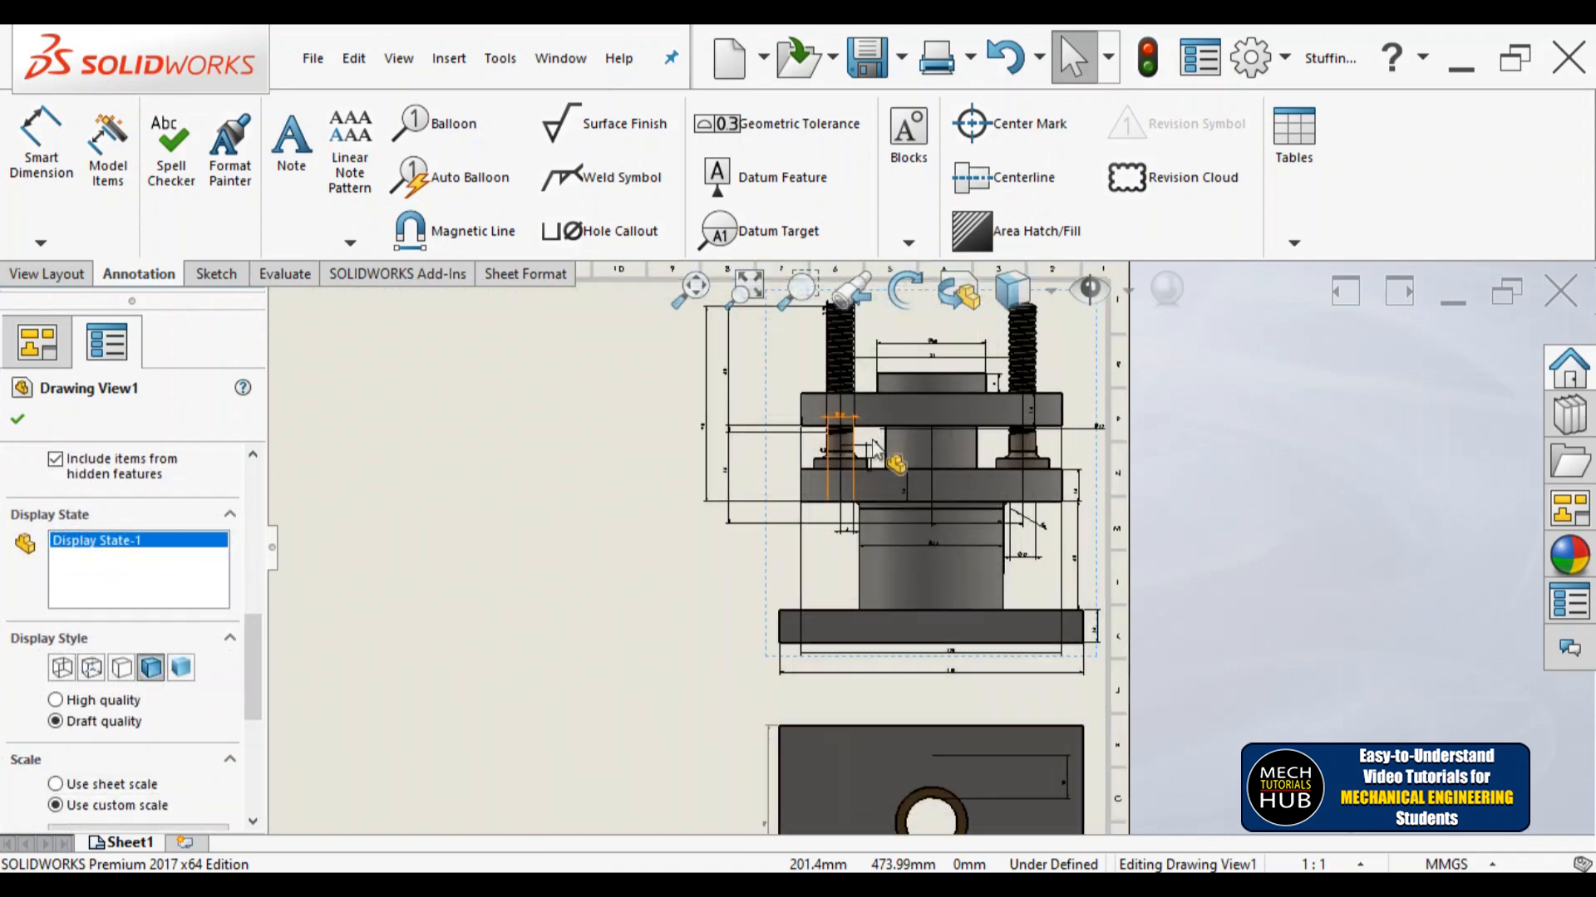
scroll(897, 469, up, 2)
scroll(964, 453, down, 2)
Step: Set the front view's shaded display to High quality and inspect both views
scroll(1005, 453, up, 3)
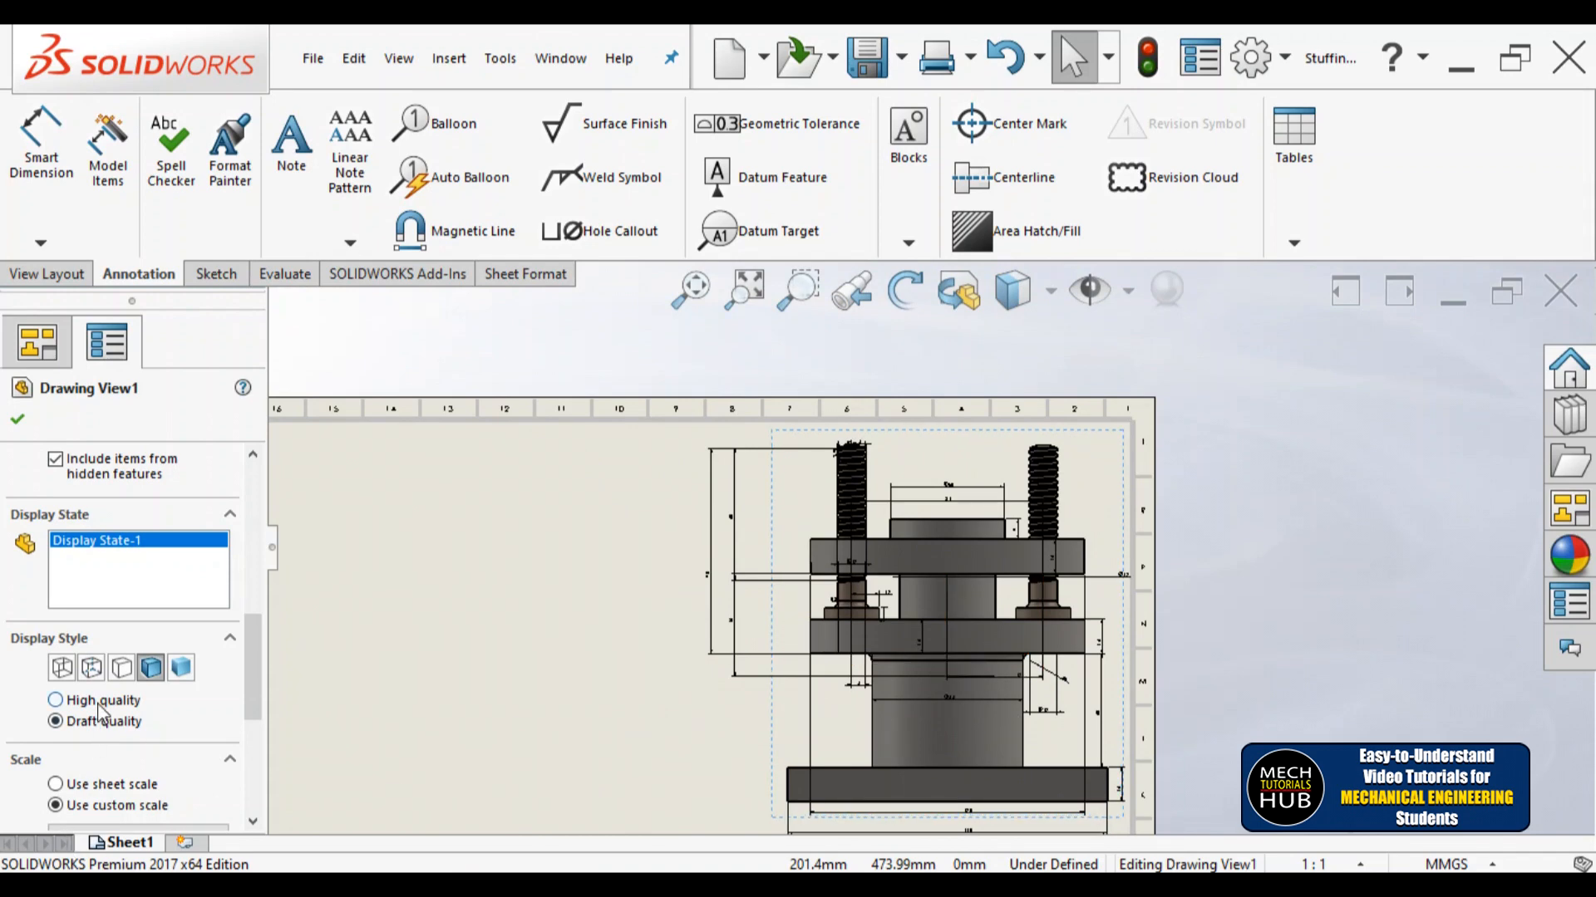
scroll(964, 581, down, 2)
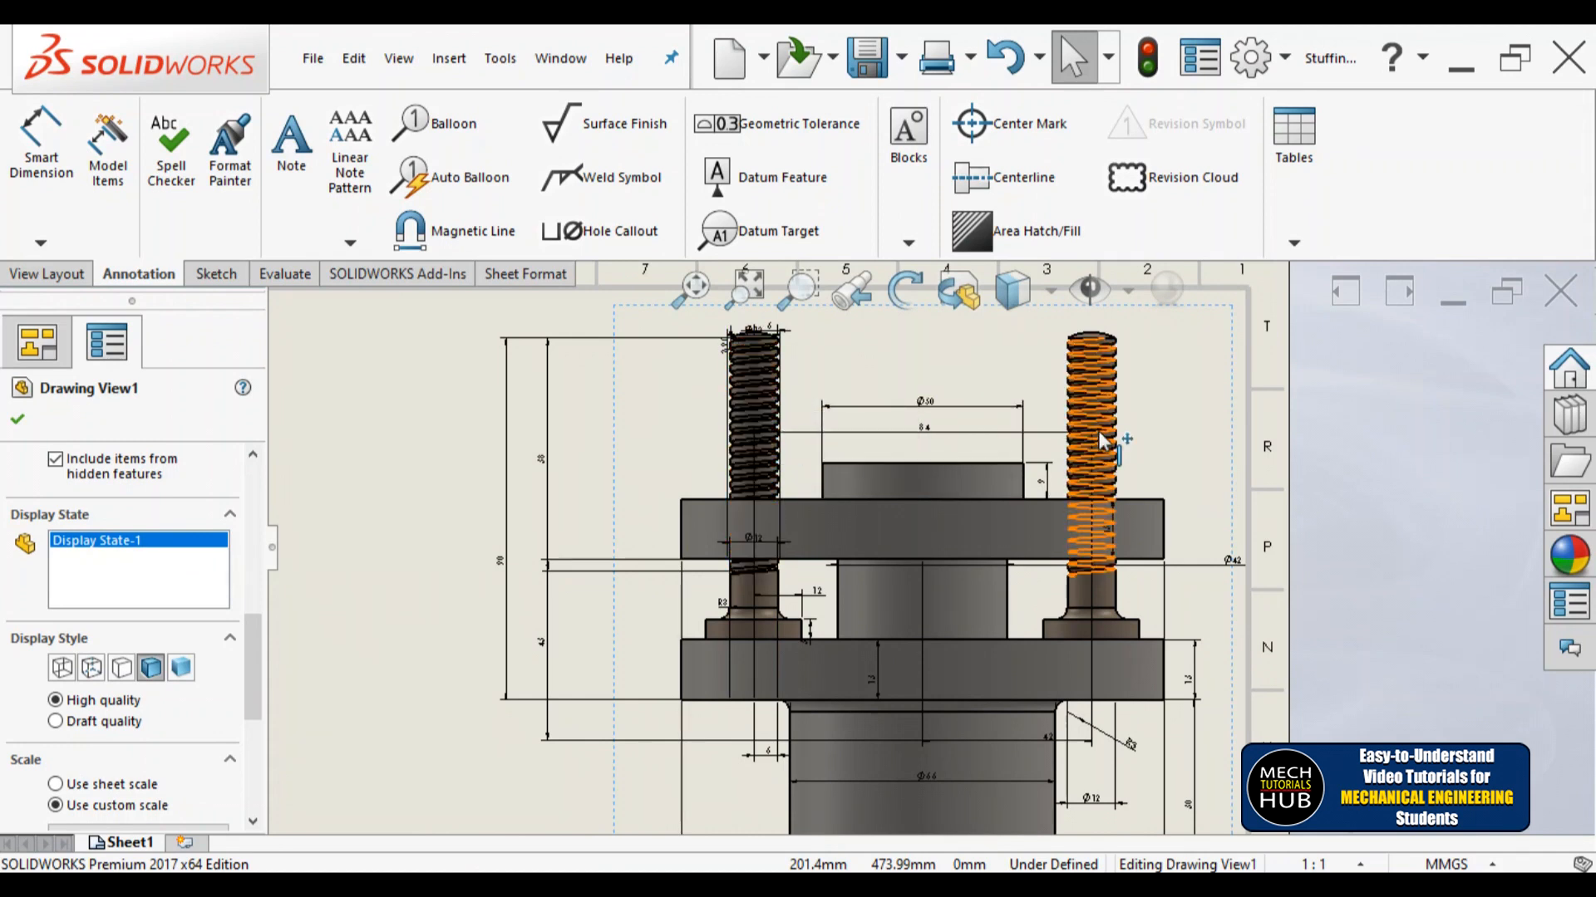
scroll(947, 651, up, 3)
scroll(946, 616, down, 2)
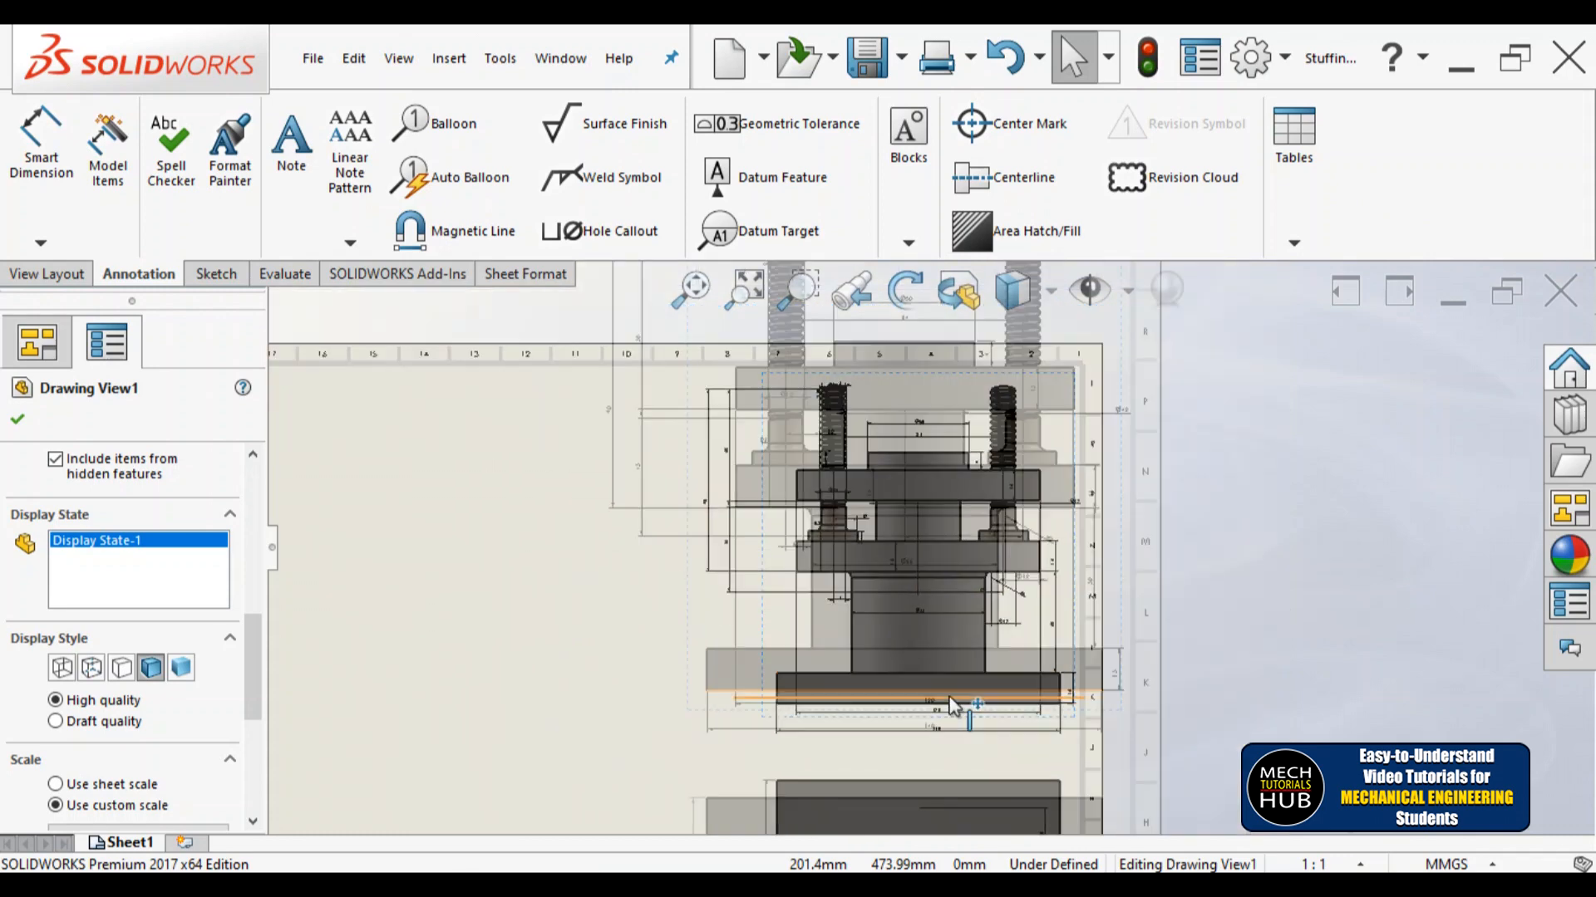
scroll(948, 681, up, 3)
scroll(936, 671, down, 3)
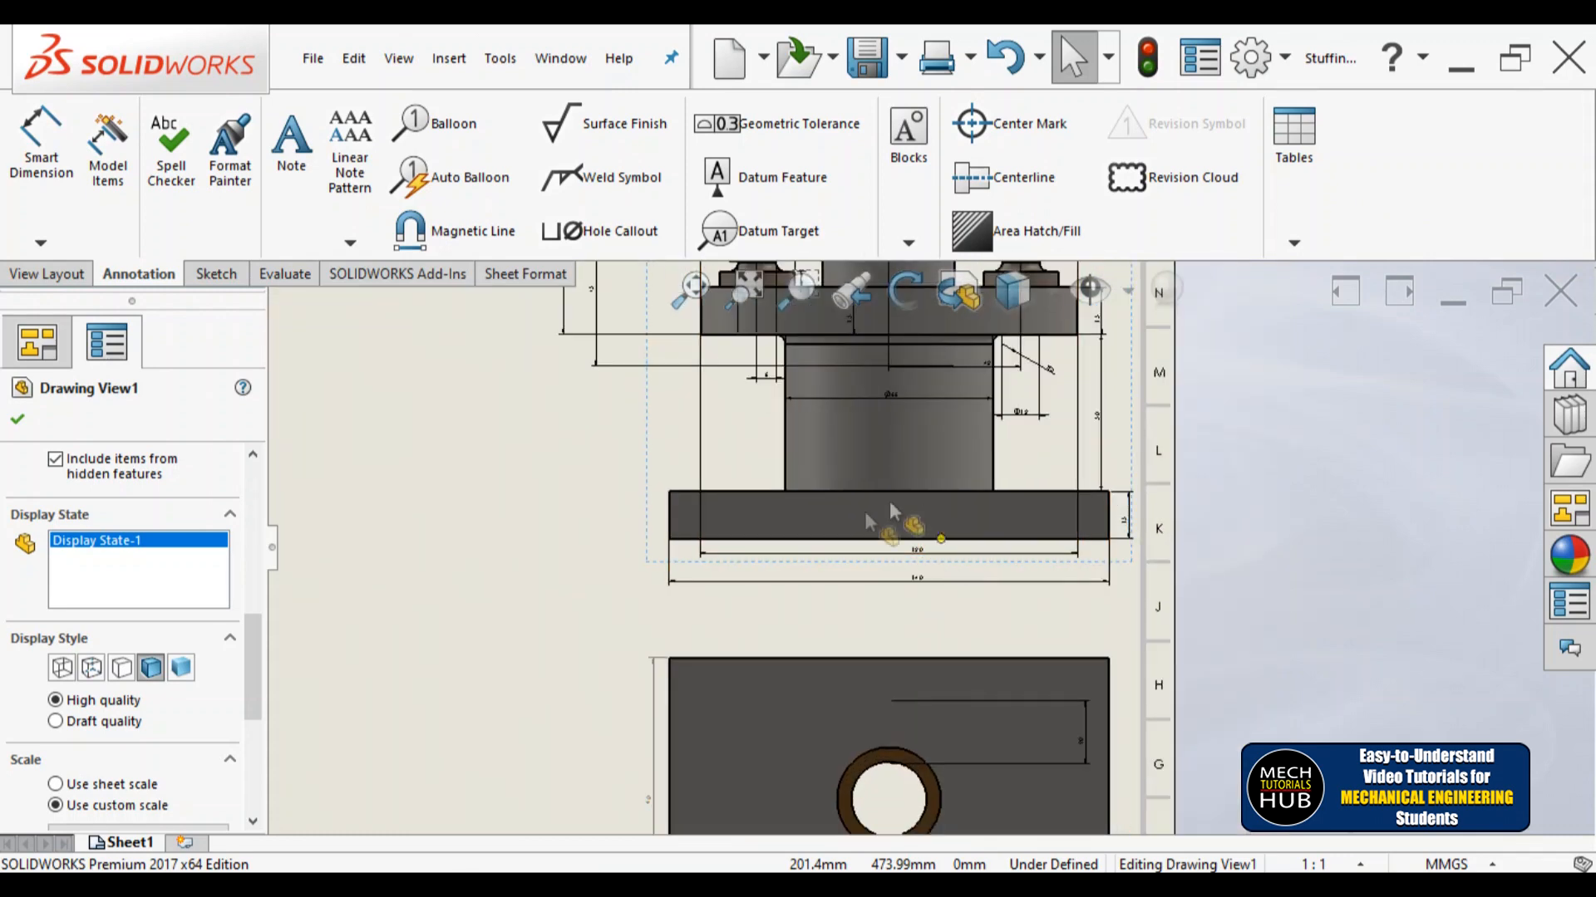
Step: Change the front view's display style to Hidden Lines Visible and accept the view settings
scroll(913, 540, up, 3)
scroll(899, 500, down, 2)
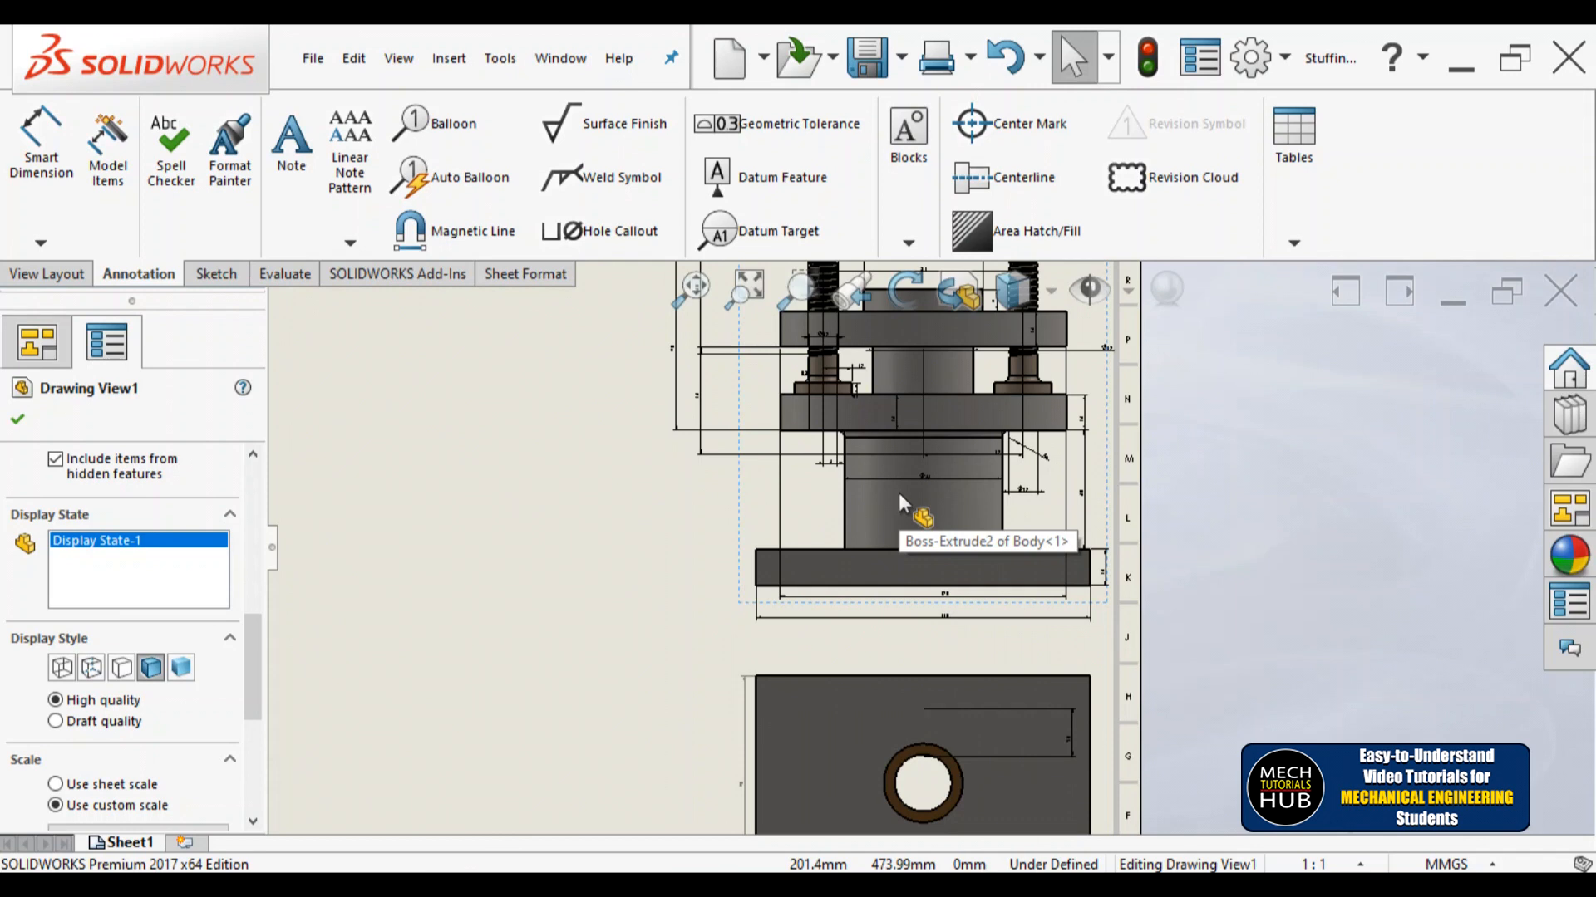
scroll(946, 546, up, 3)
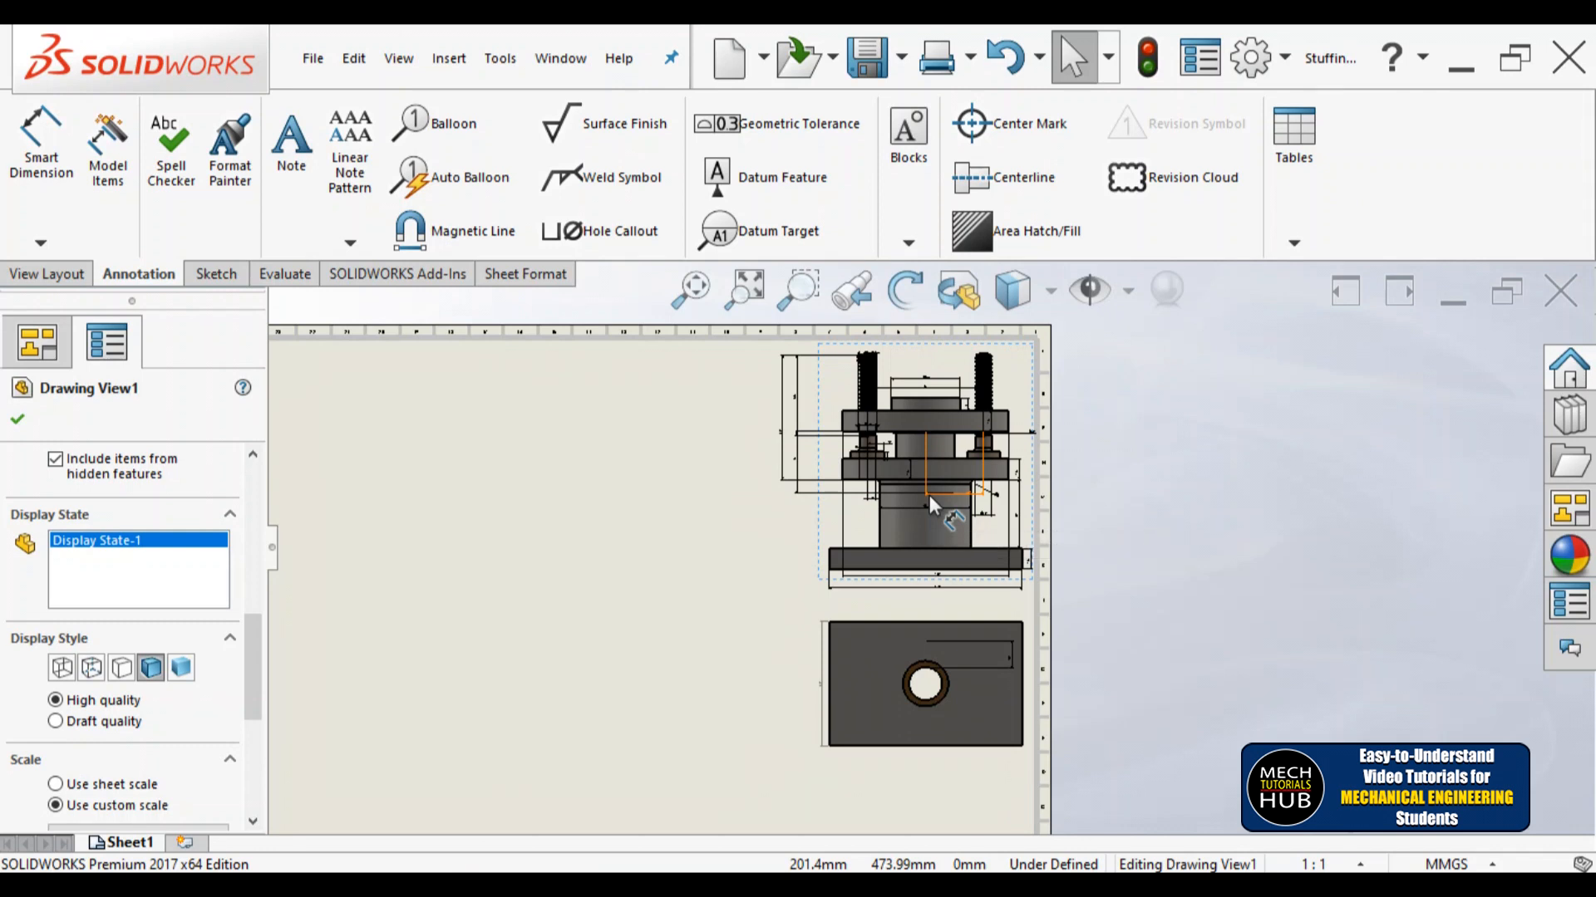
click(92, 670)
scroll(933, 606, down, 3)
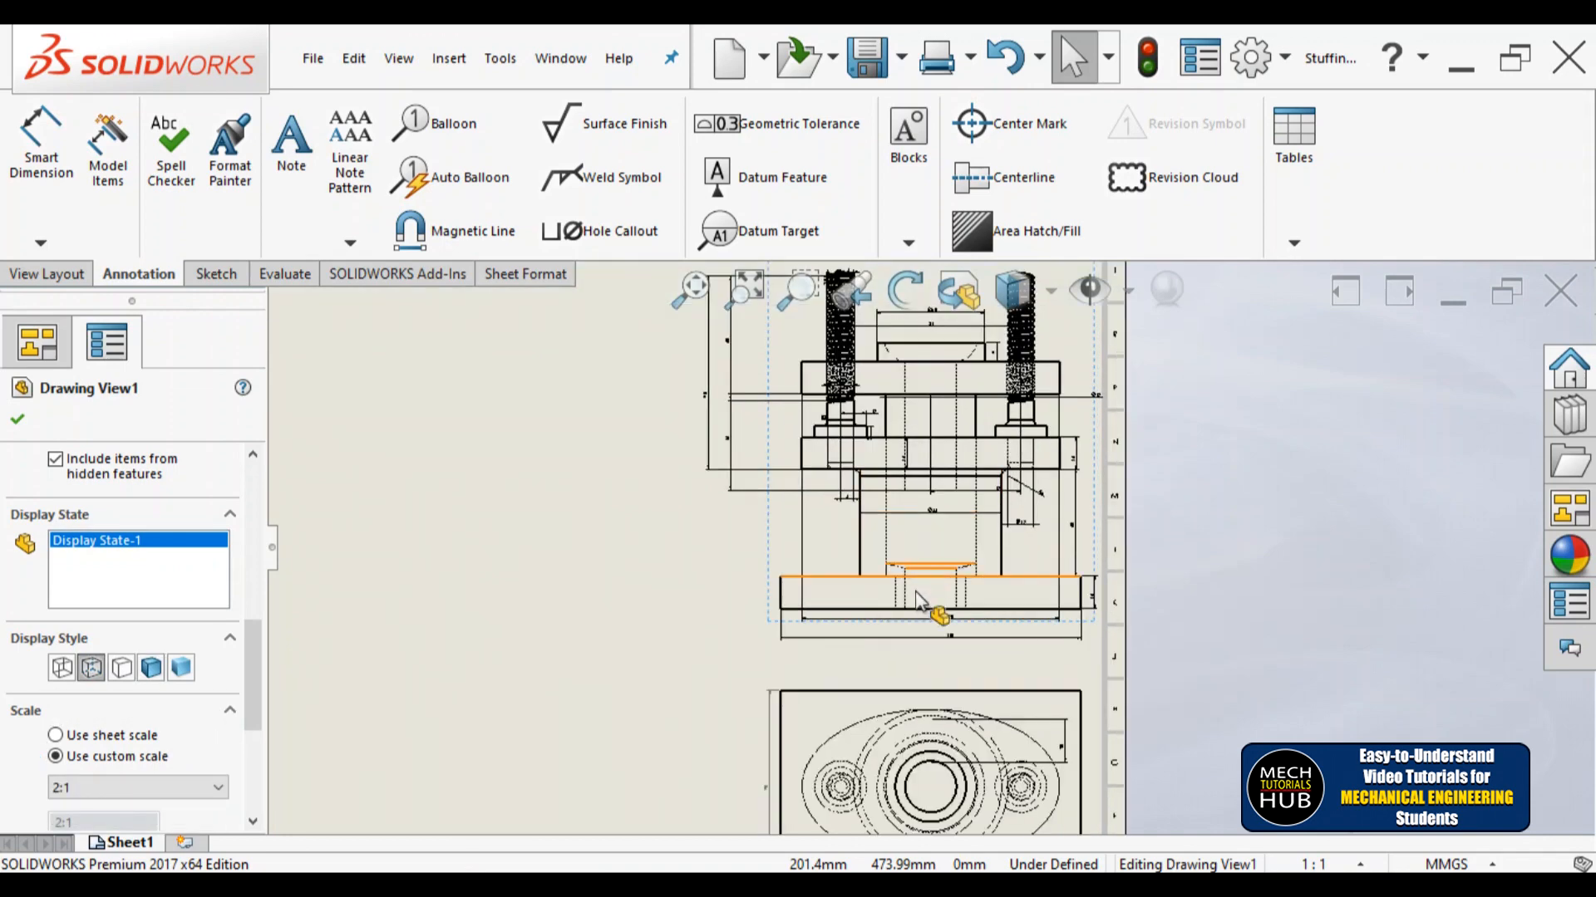
scroll(956, 623, down, 3)
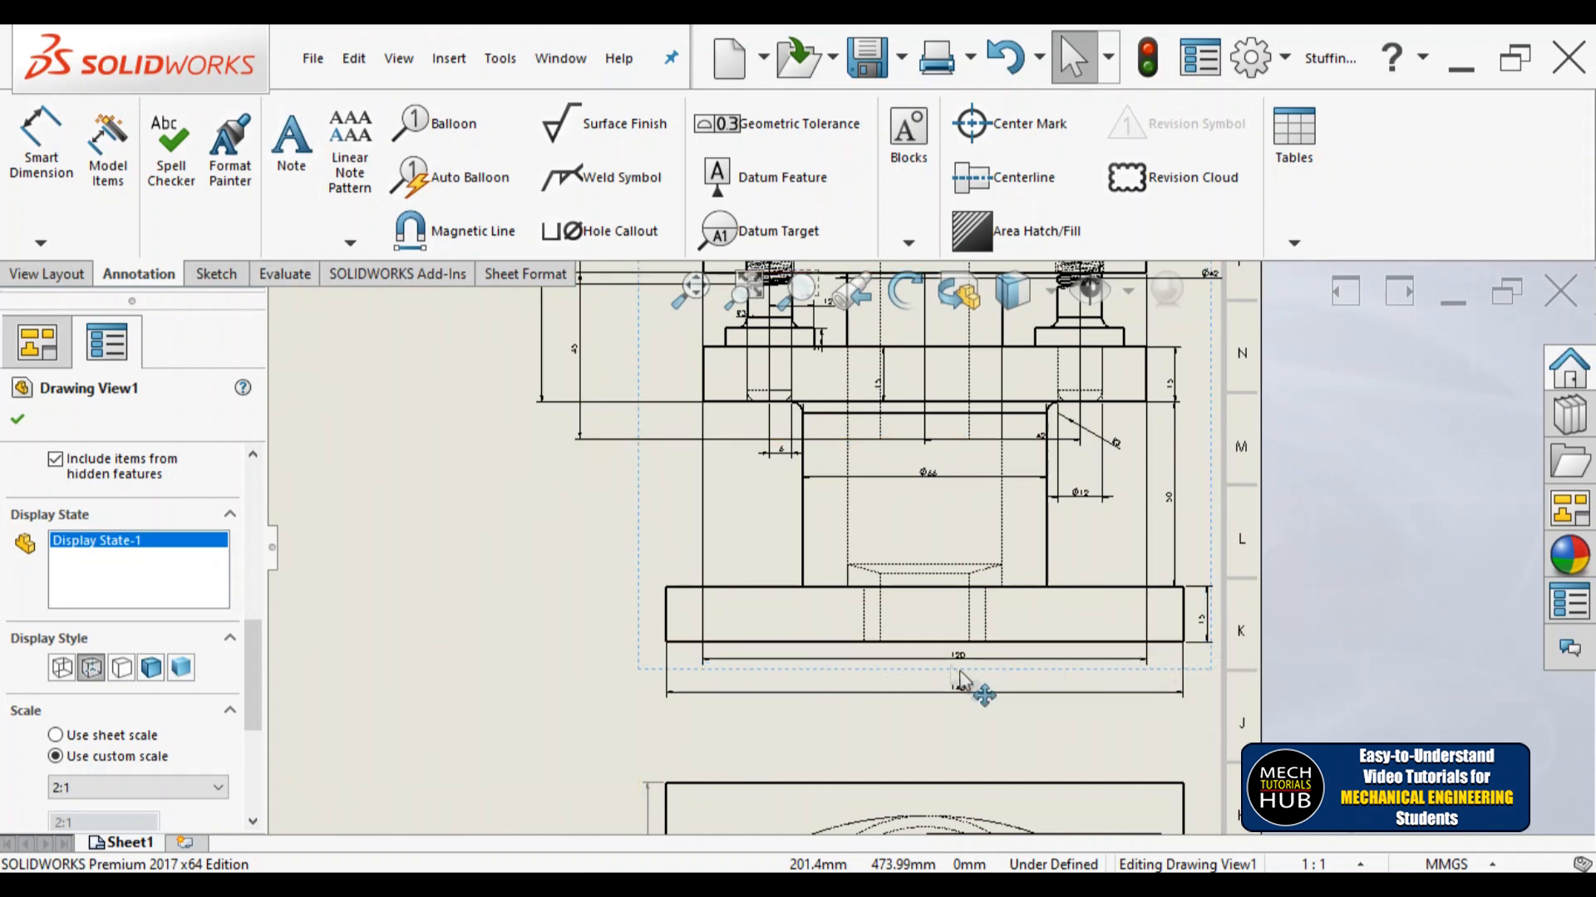
click(16, 421)
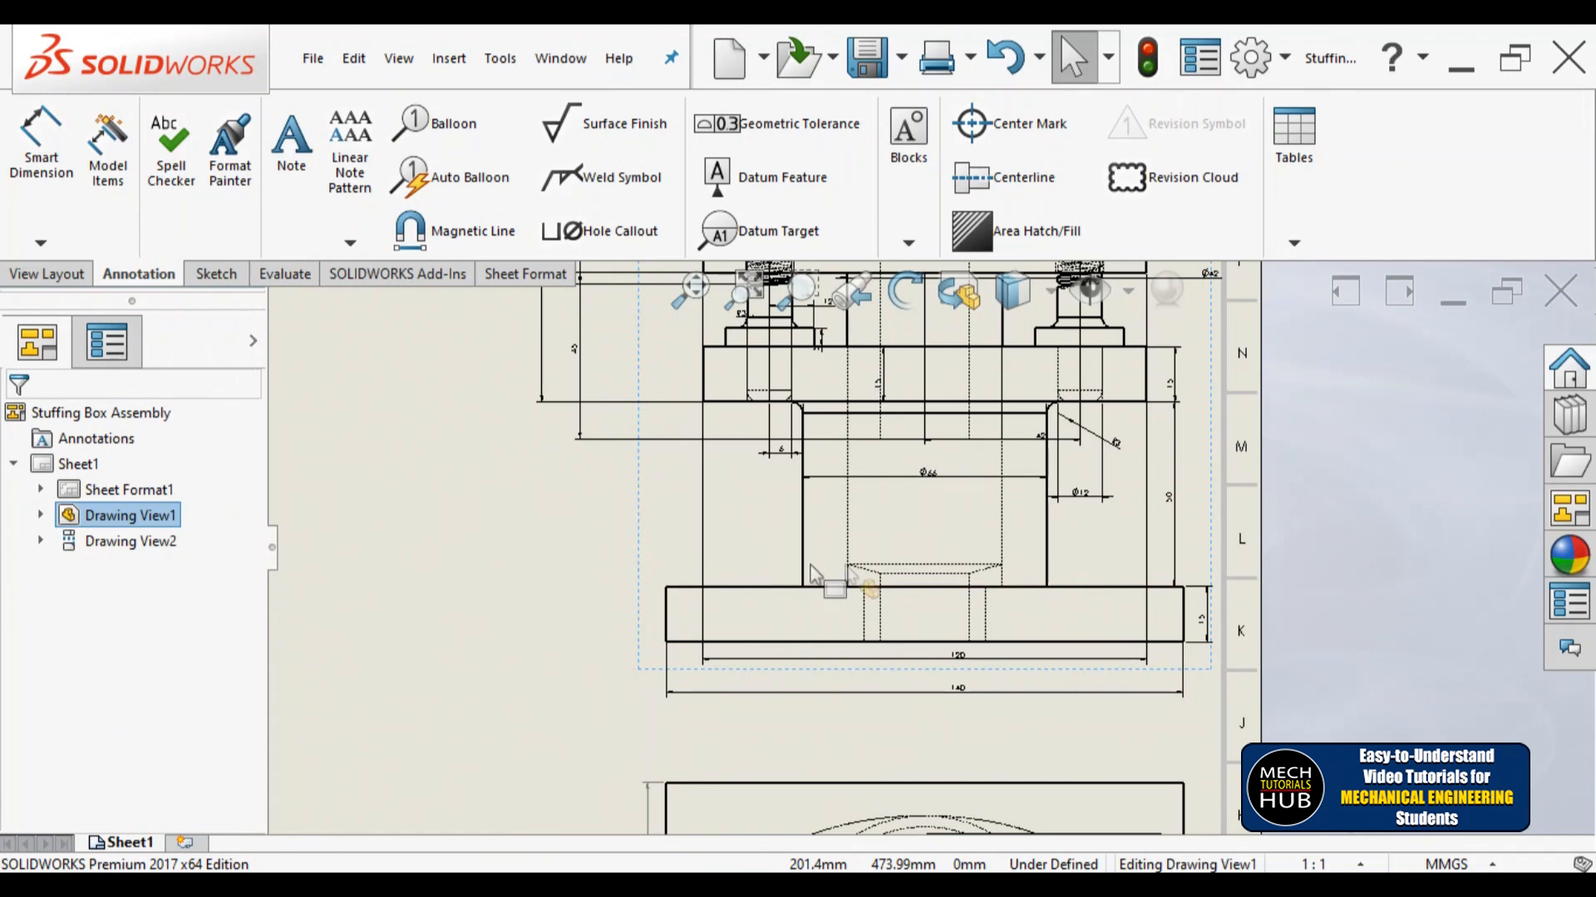
Step: Dimension the diameter of the body's hidden bore in the front view, placing the dimension just above the tapered seat
click(40, 141)
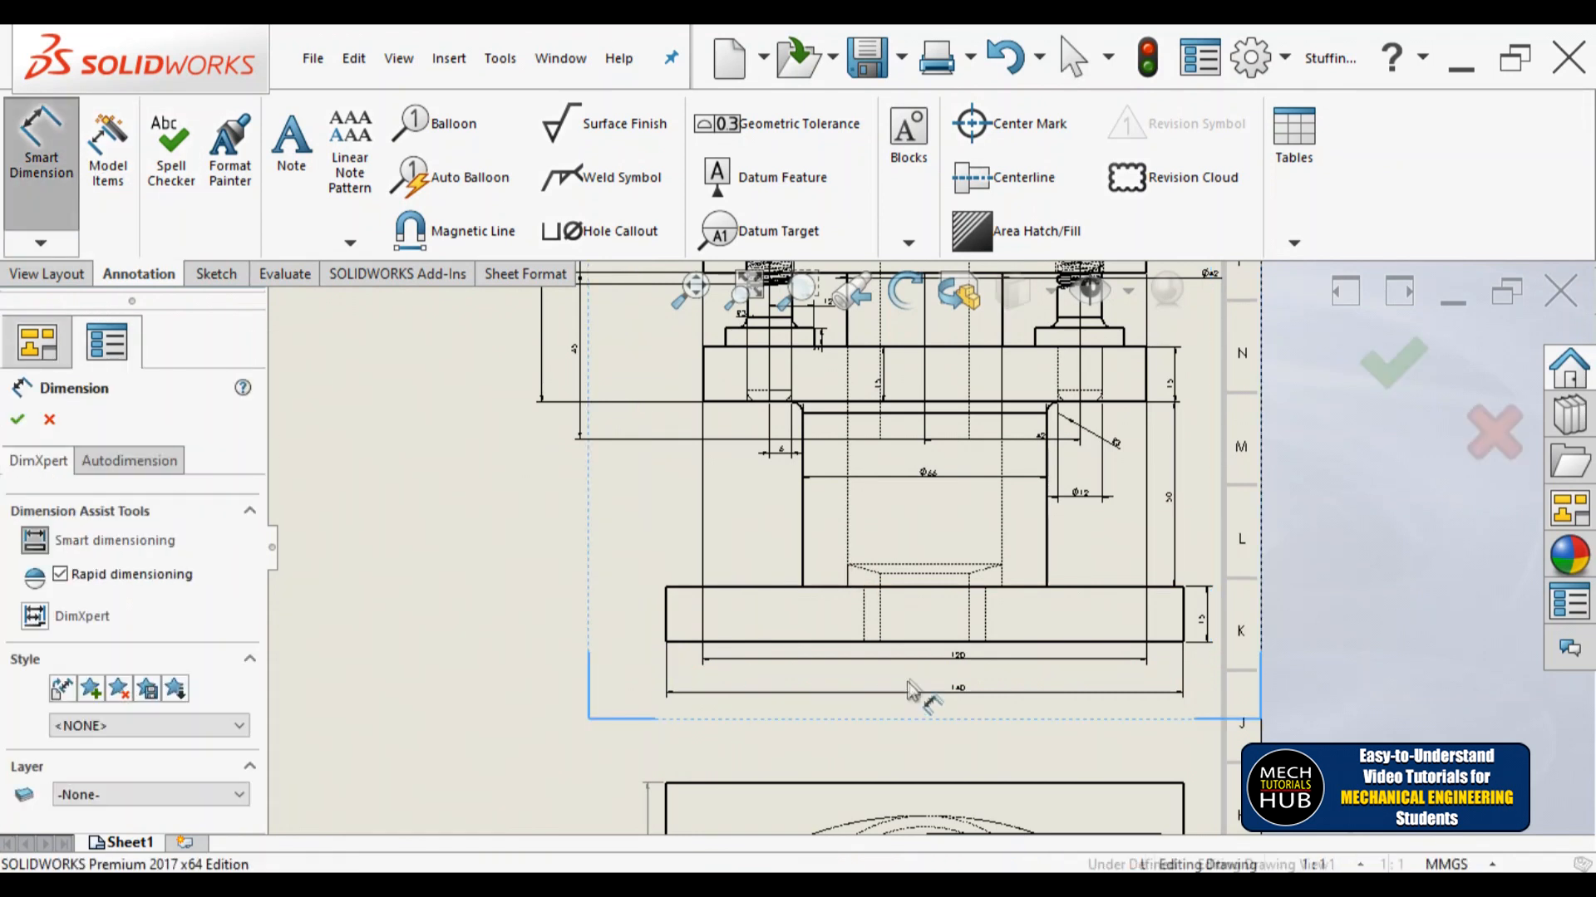
click(936, 567)
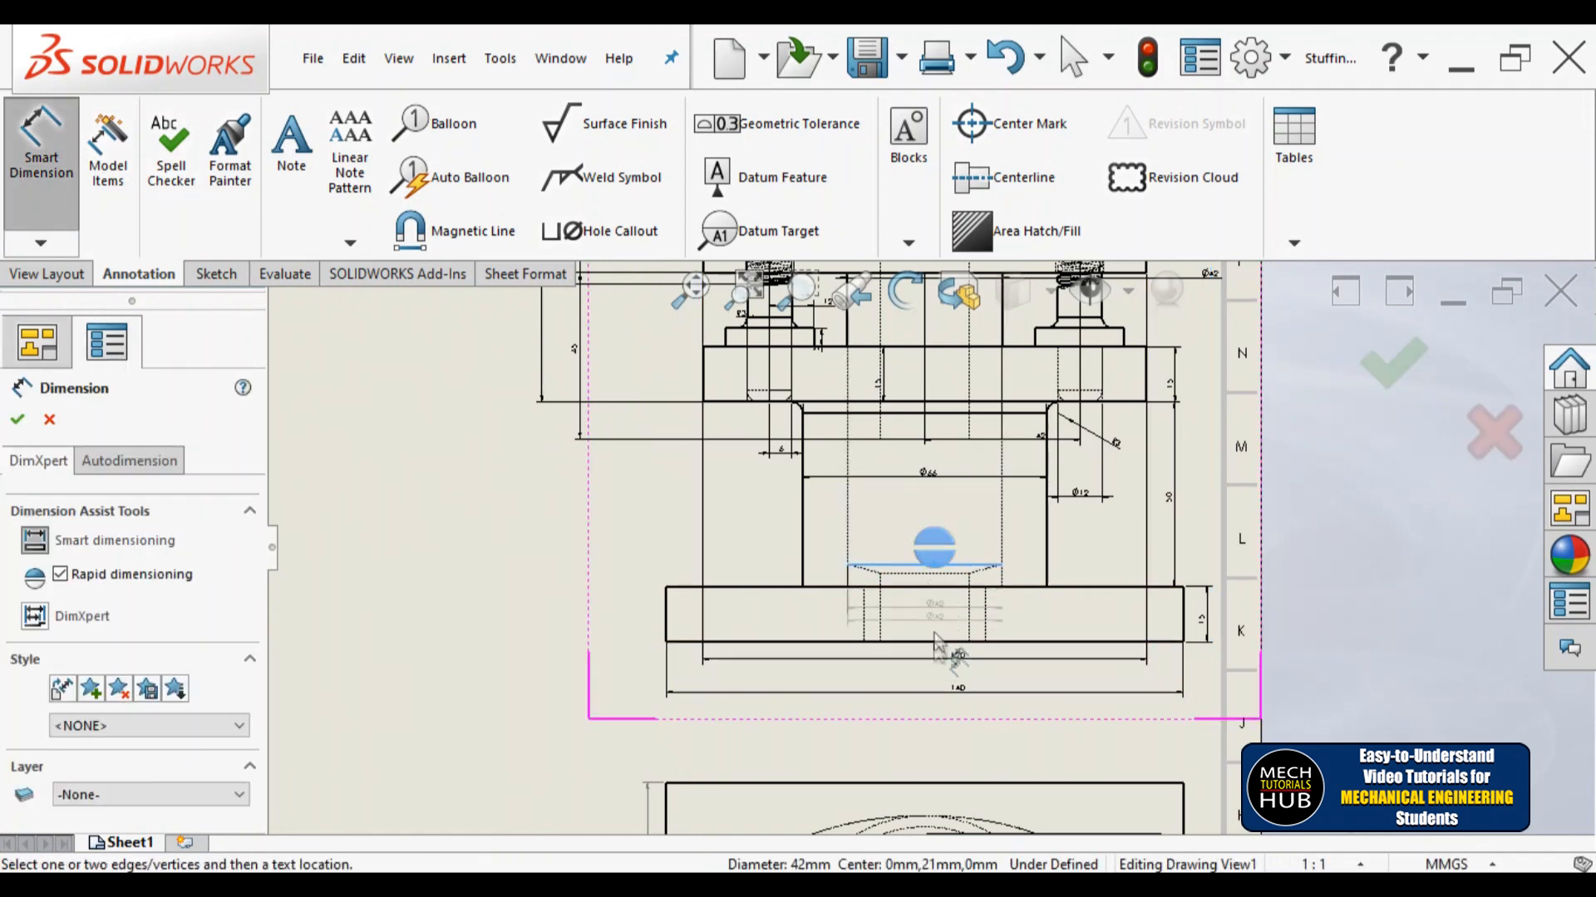
click(928, 517)
Step: Dimension the diameters of the inner and outer hidden holes in the front view's base plate, placing both inside the plate
click(969, 622)
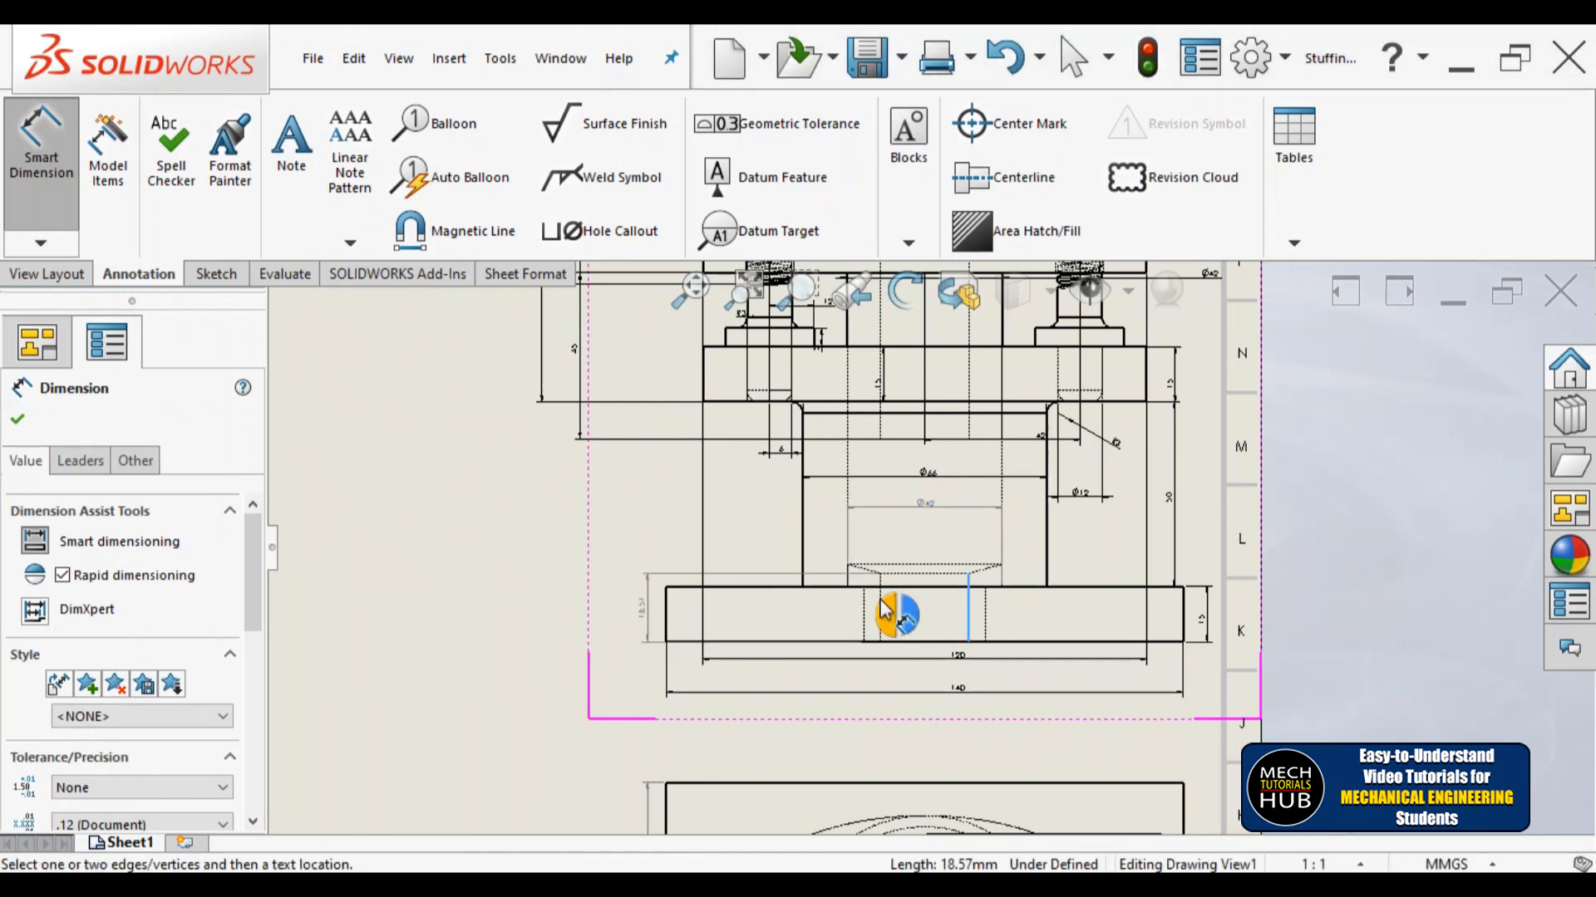
scroll(882, 610, down, 5)
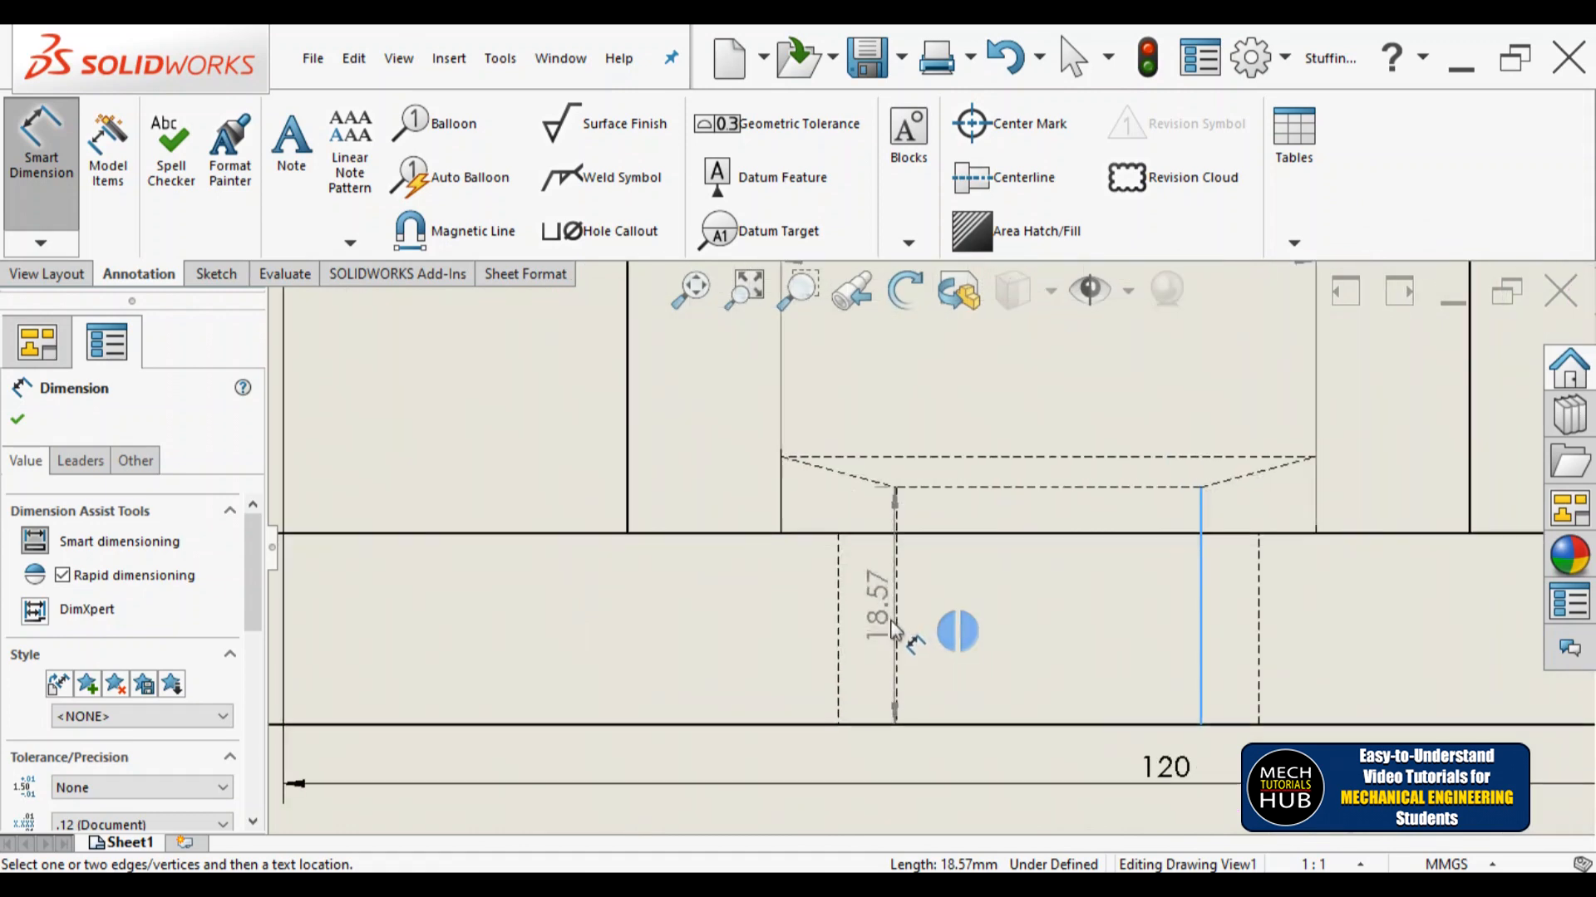
click(895, 623)
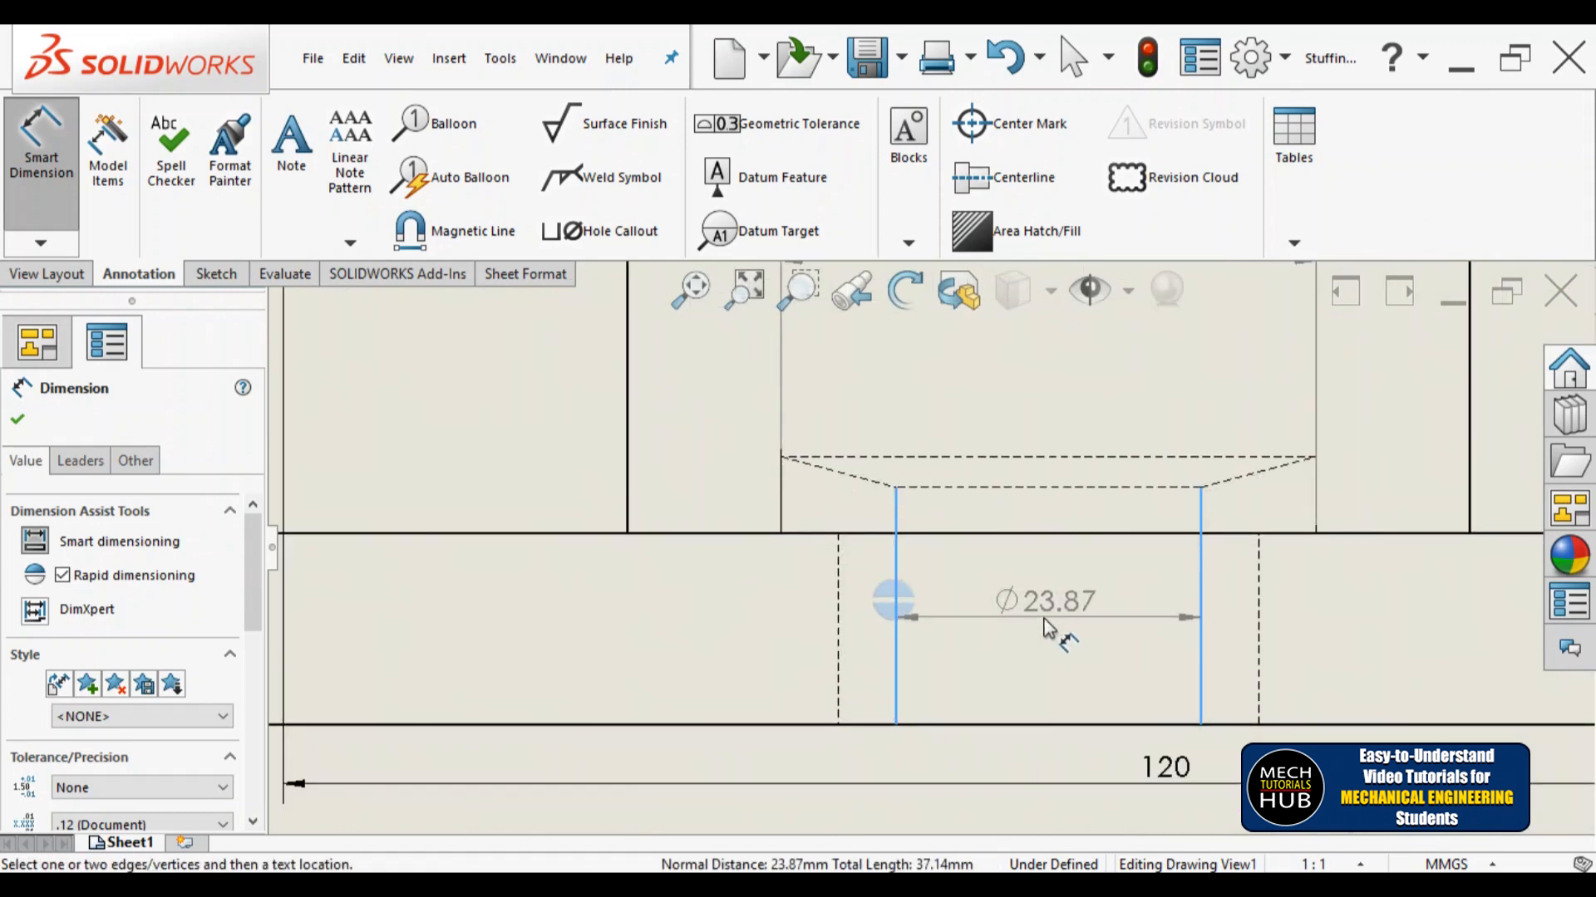
click(1046, 629)
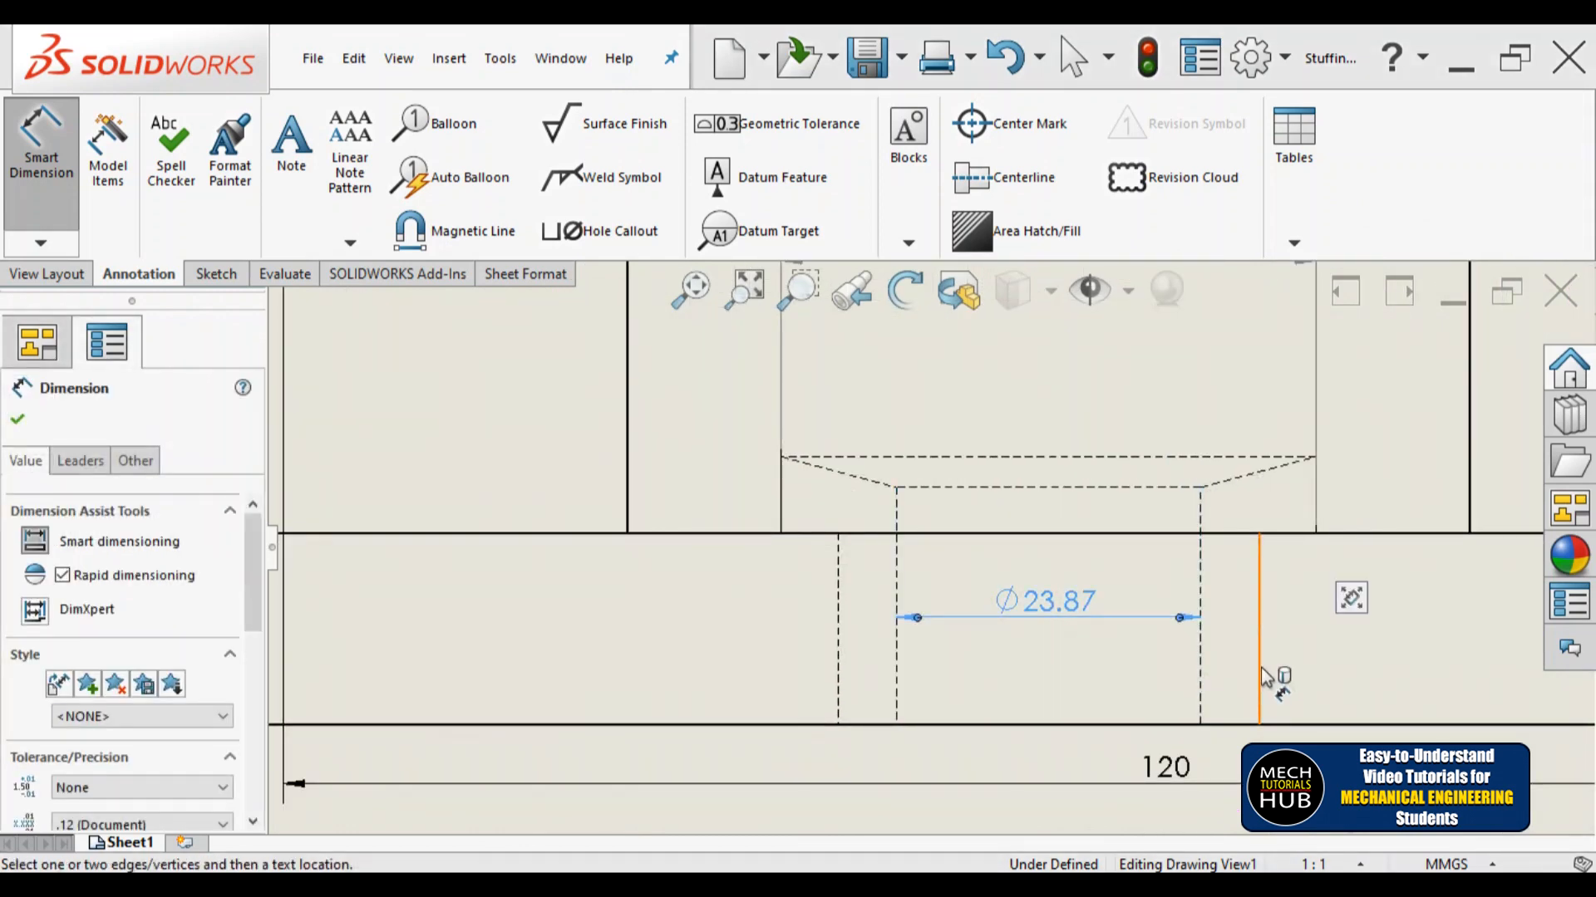
click(1260, 677)
click(838, 685)
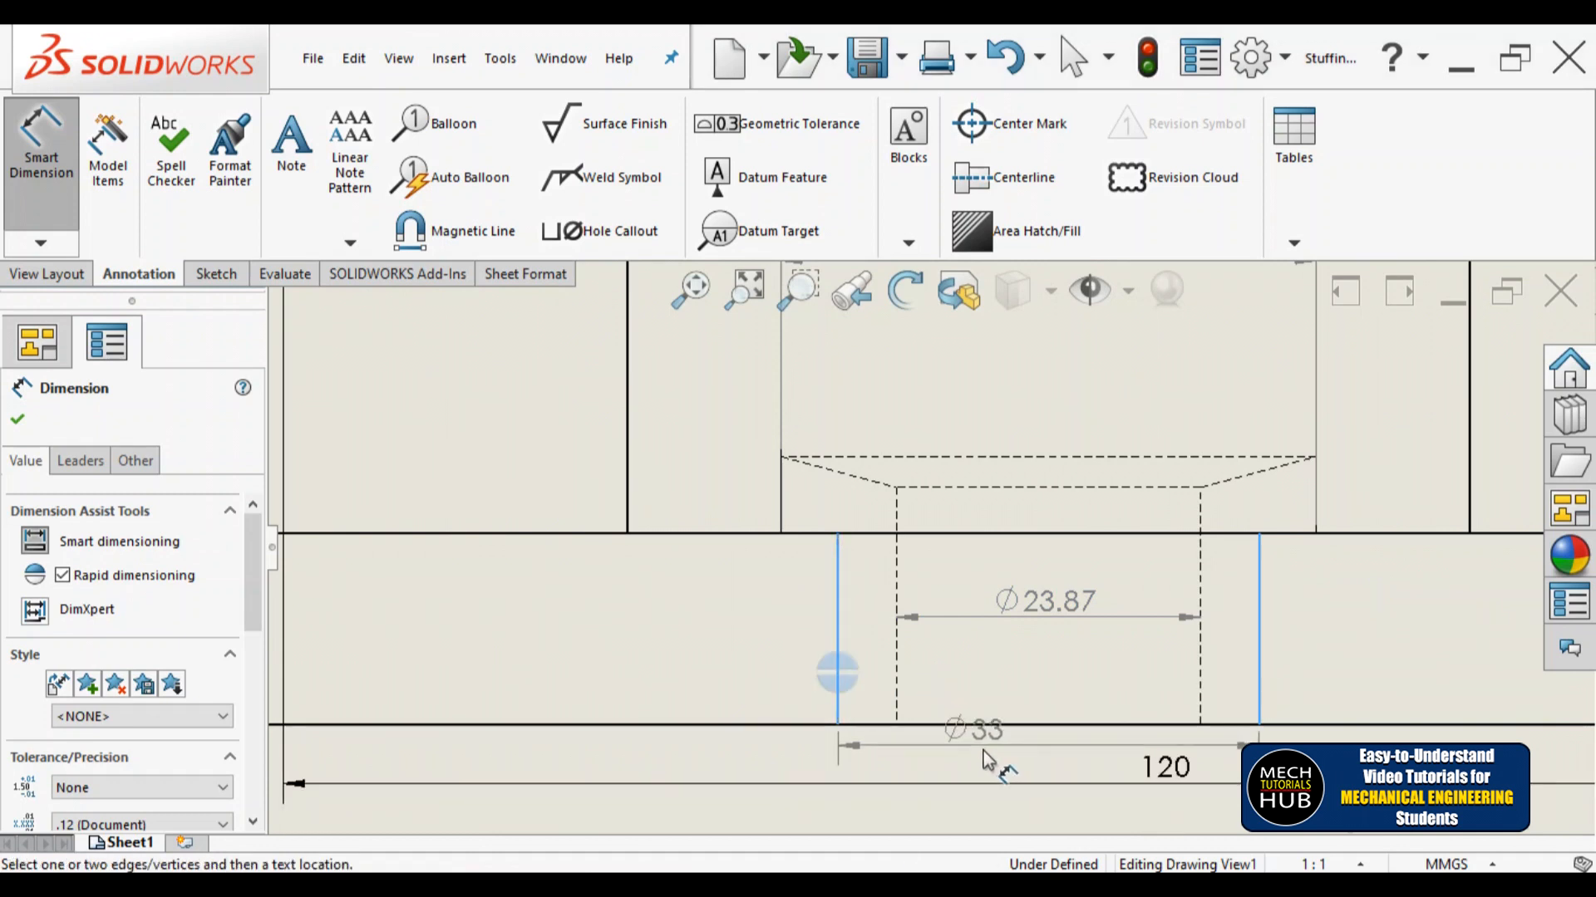
click(1067, 685)
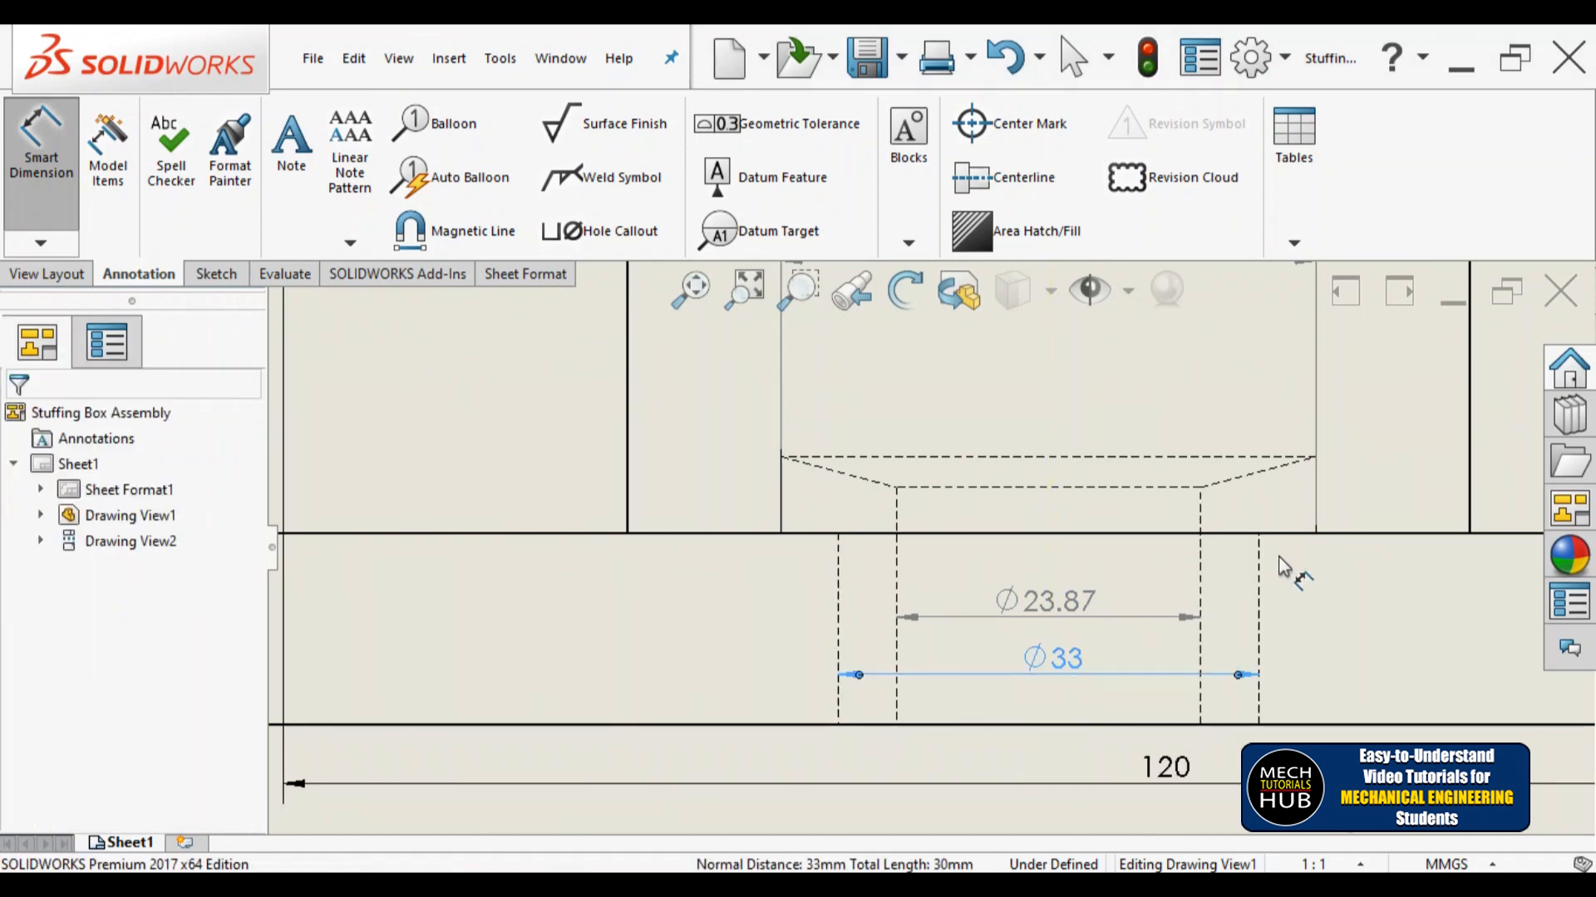
Step: Dimension the height from the base plate's bottom edge to the tapered seat's upper edge, placing it beside the hidden holes
click(1286, 458)
click(1155, 725)
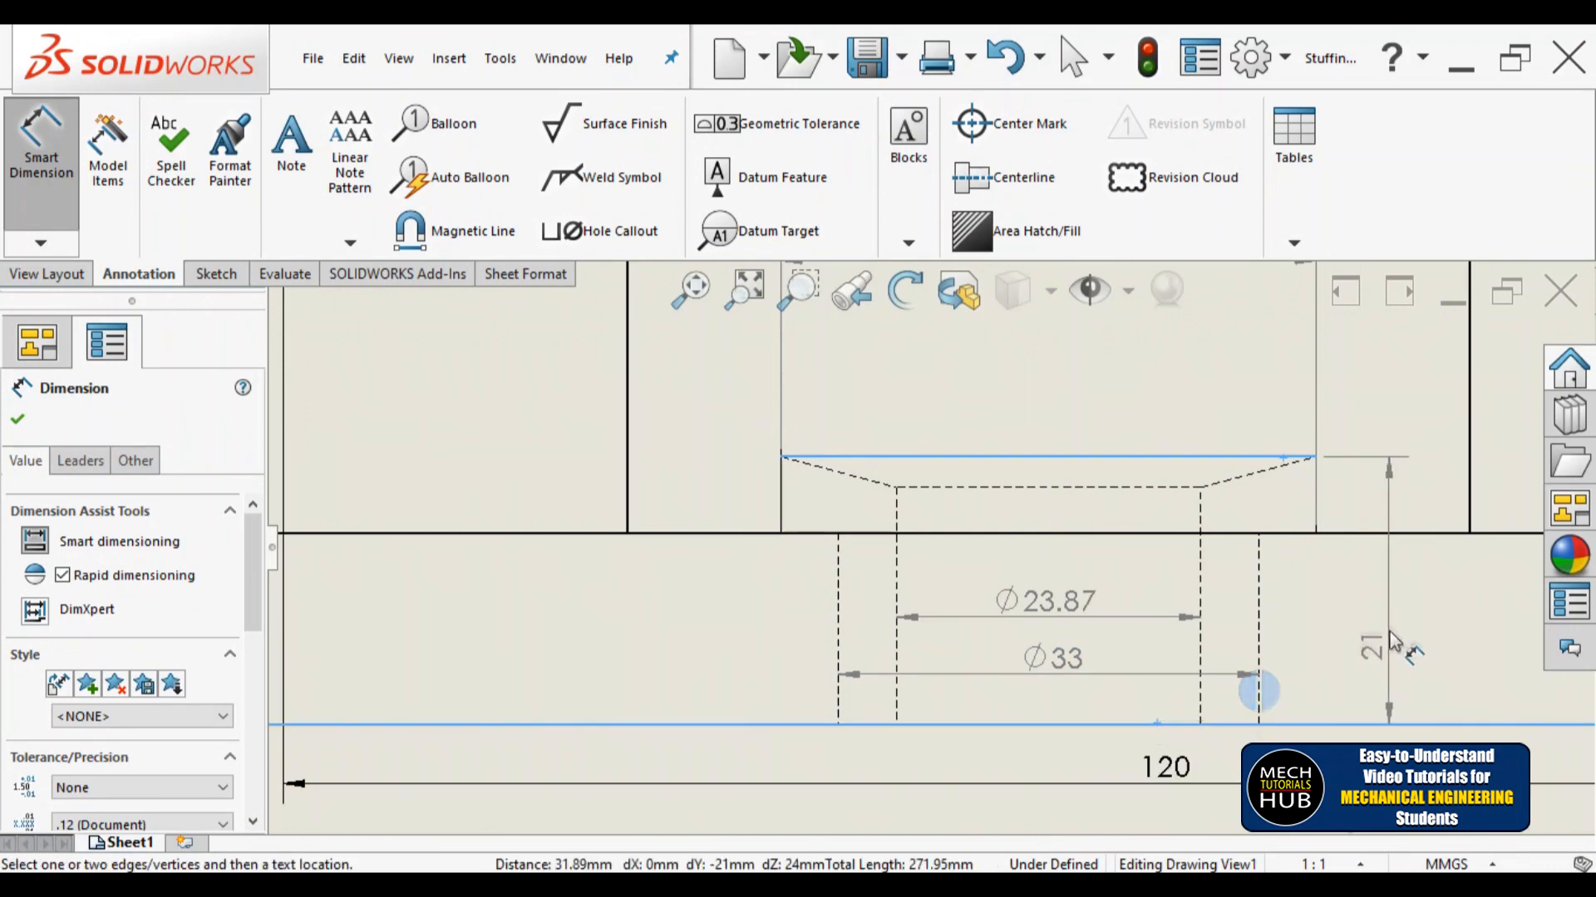
click(1392, 620)
Step: Close the dimension tool and examine the layout and dimensions of the front and projected views across the whole sheet
scroll(1092, 615, up, 5)
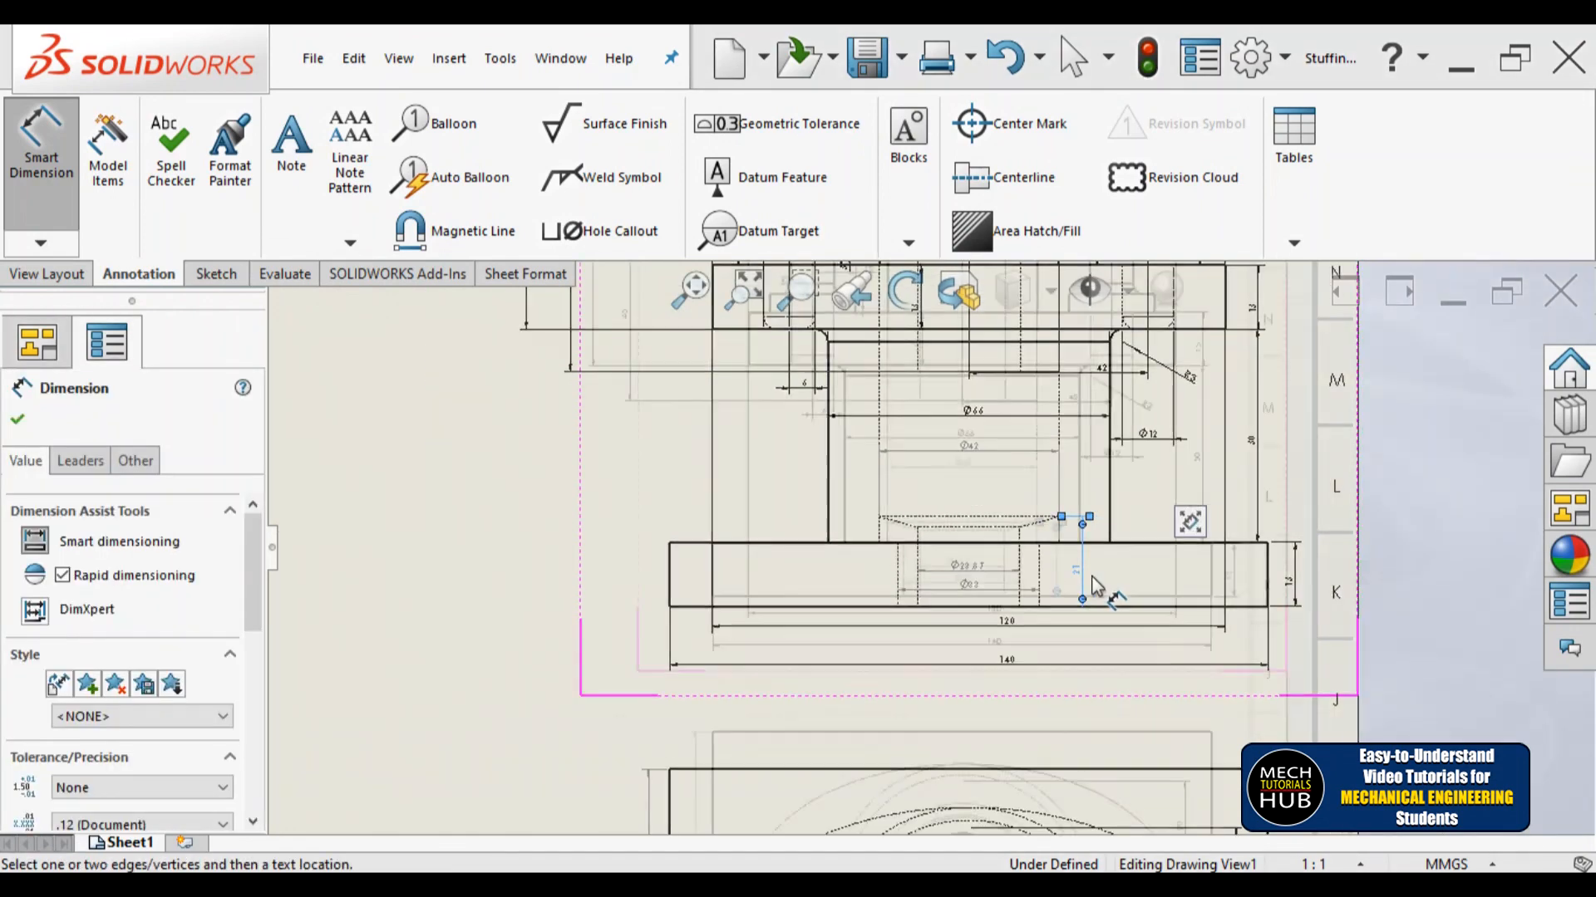
scroll(1070, 425, down, 2)
scroll(1056, 490, up, 4)
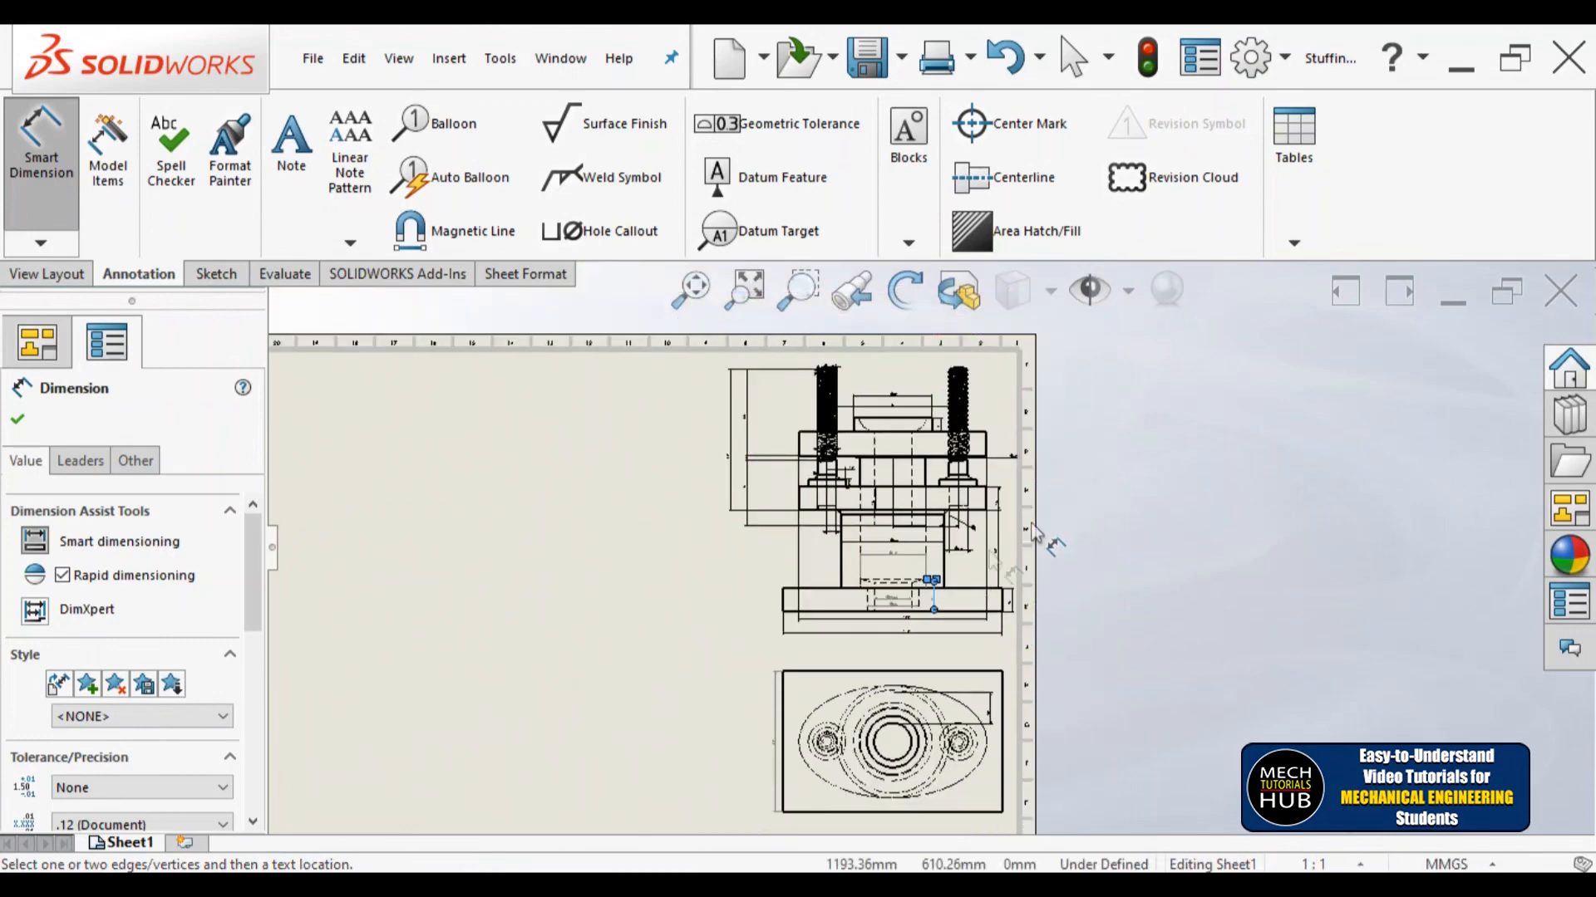
scroll(798, 588, down, 2)
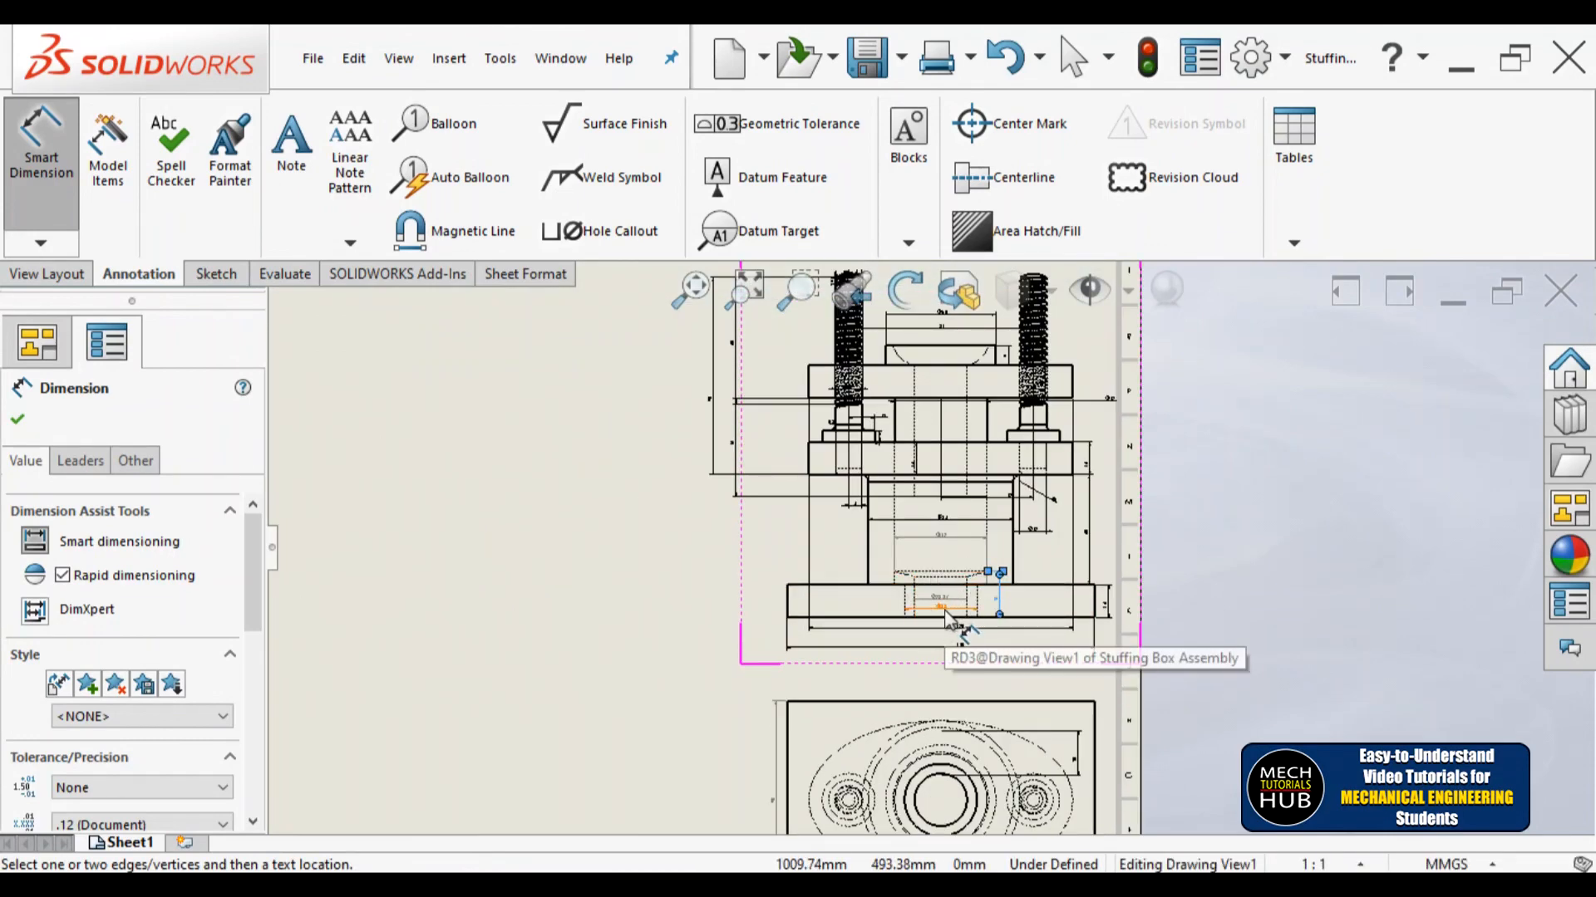
scroll(945, 615, up, 3)
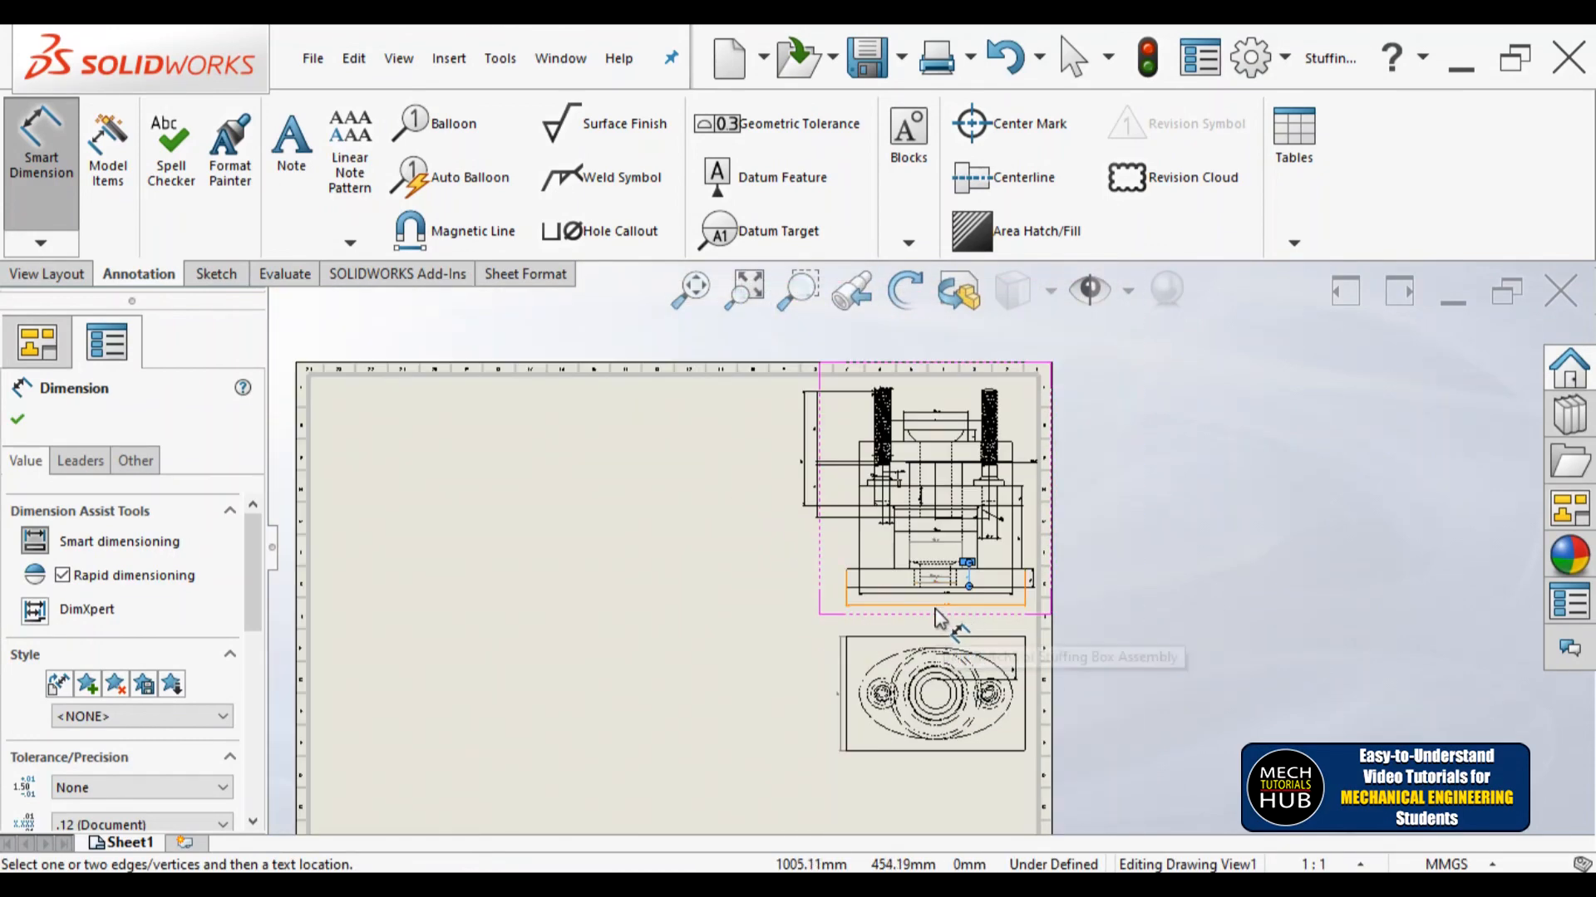
scroll(940, 615, down, 3)
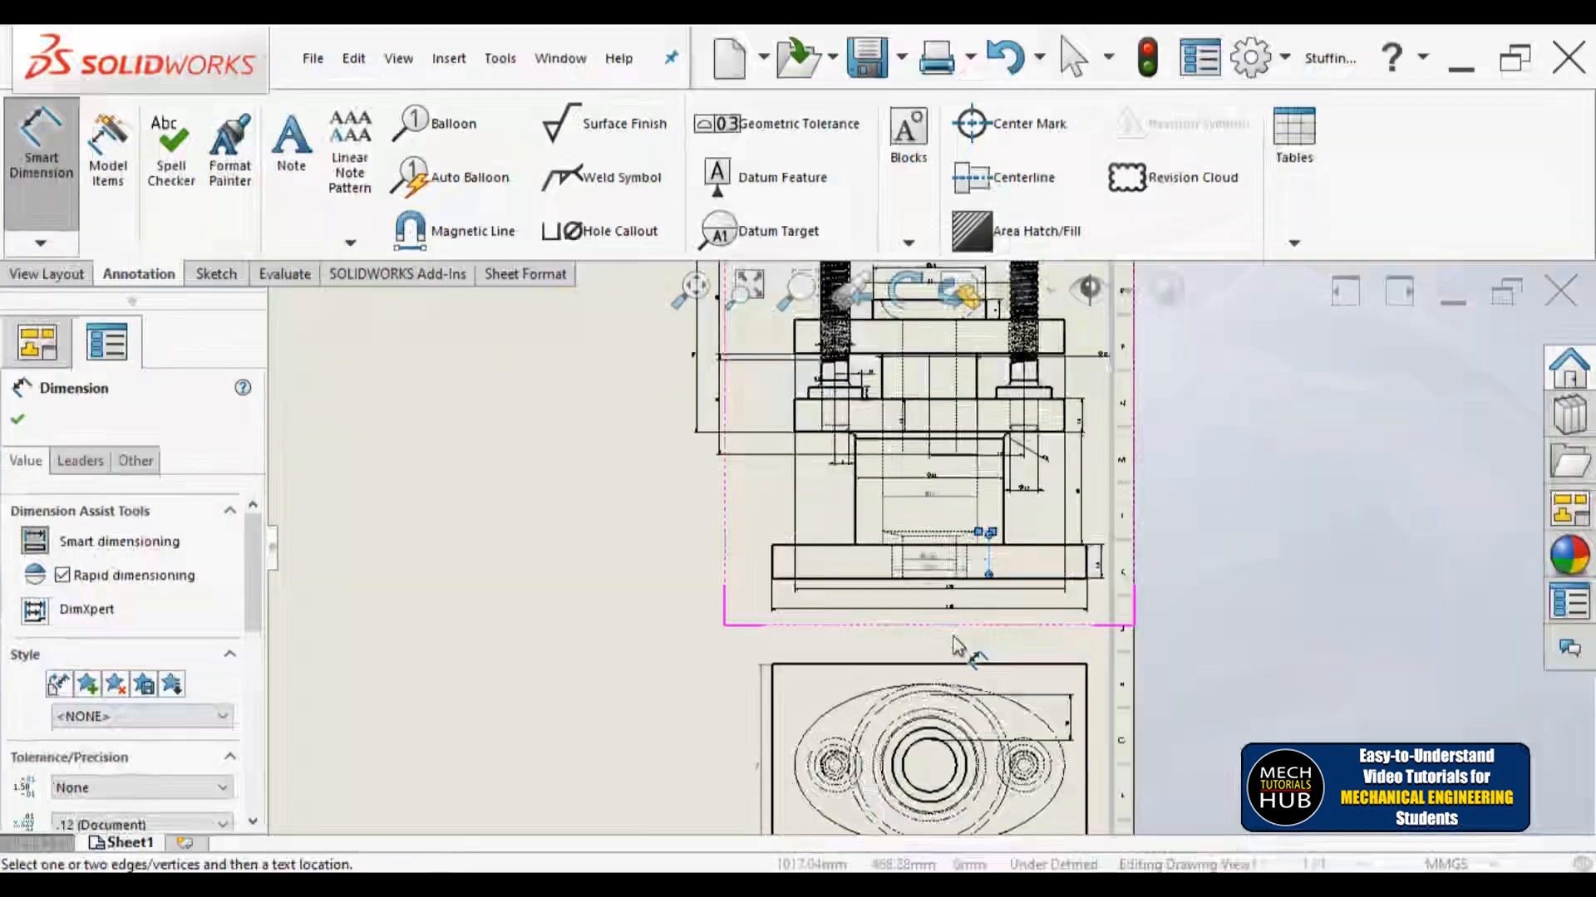
click(698, 310)
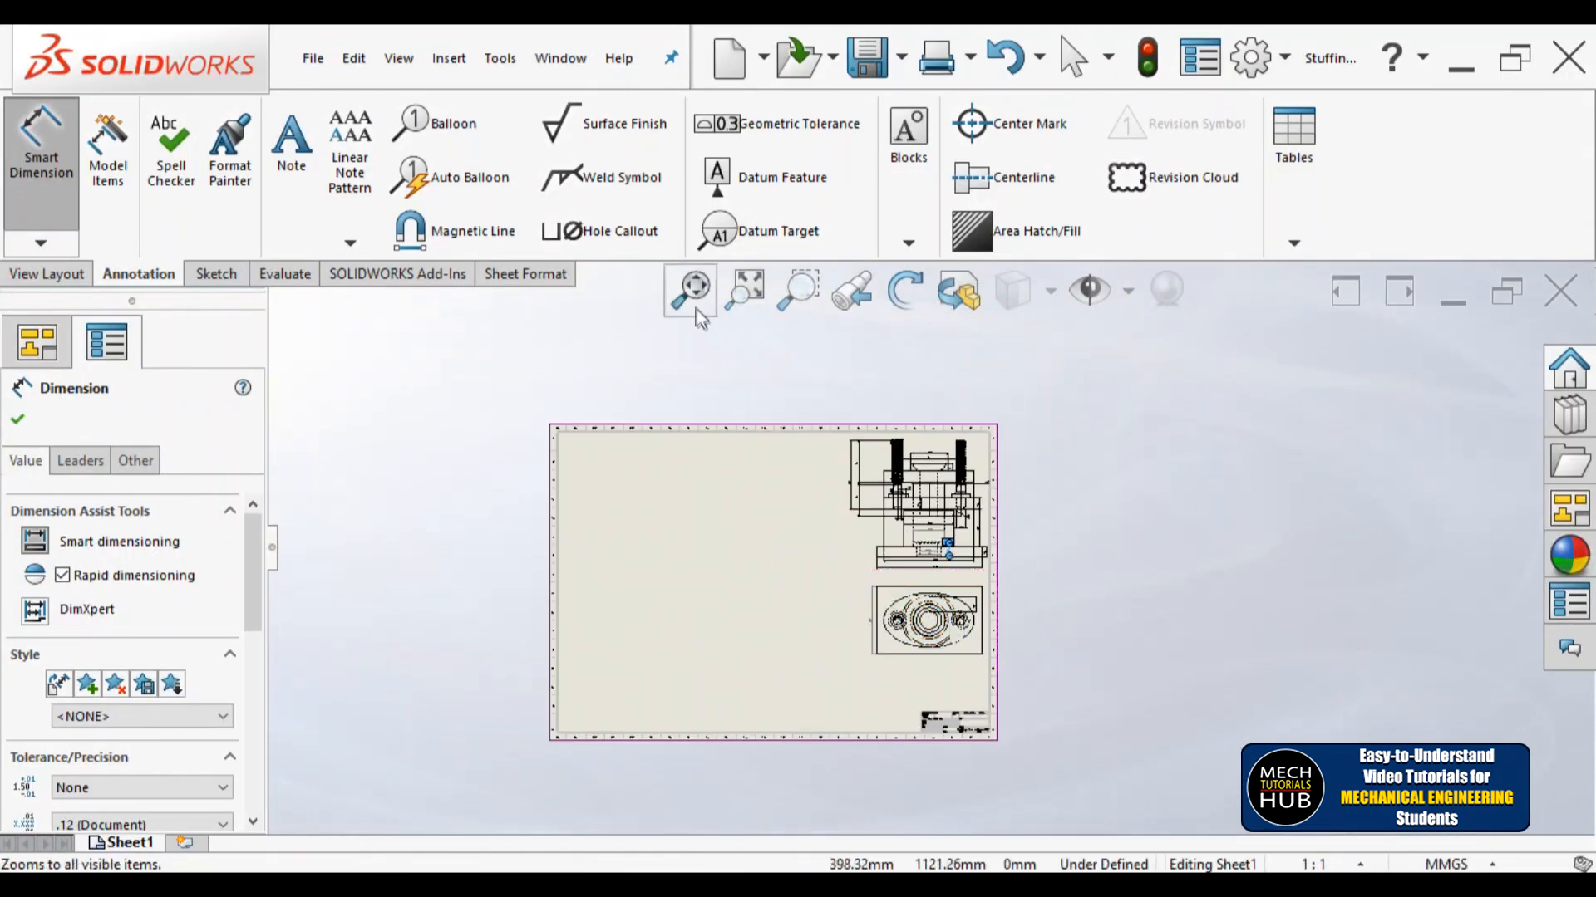
click(698, 311)
click(1375, 682)
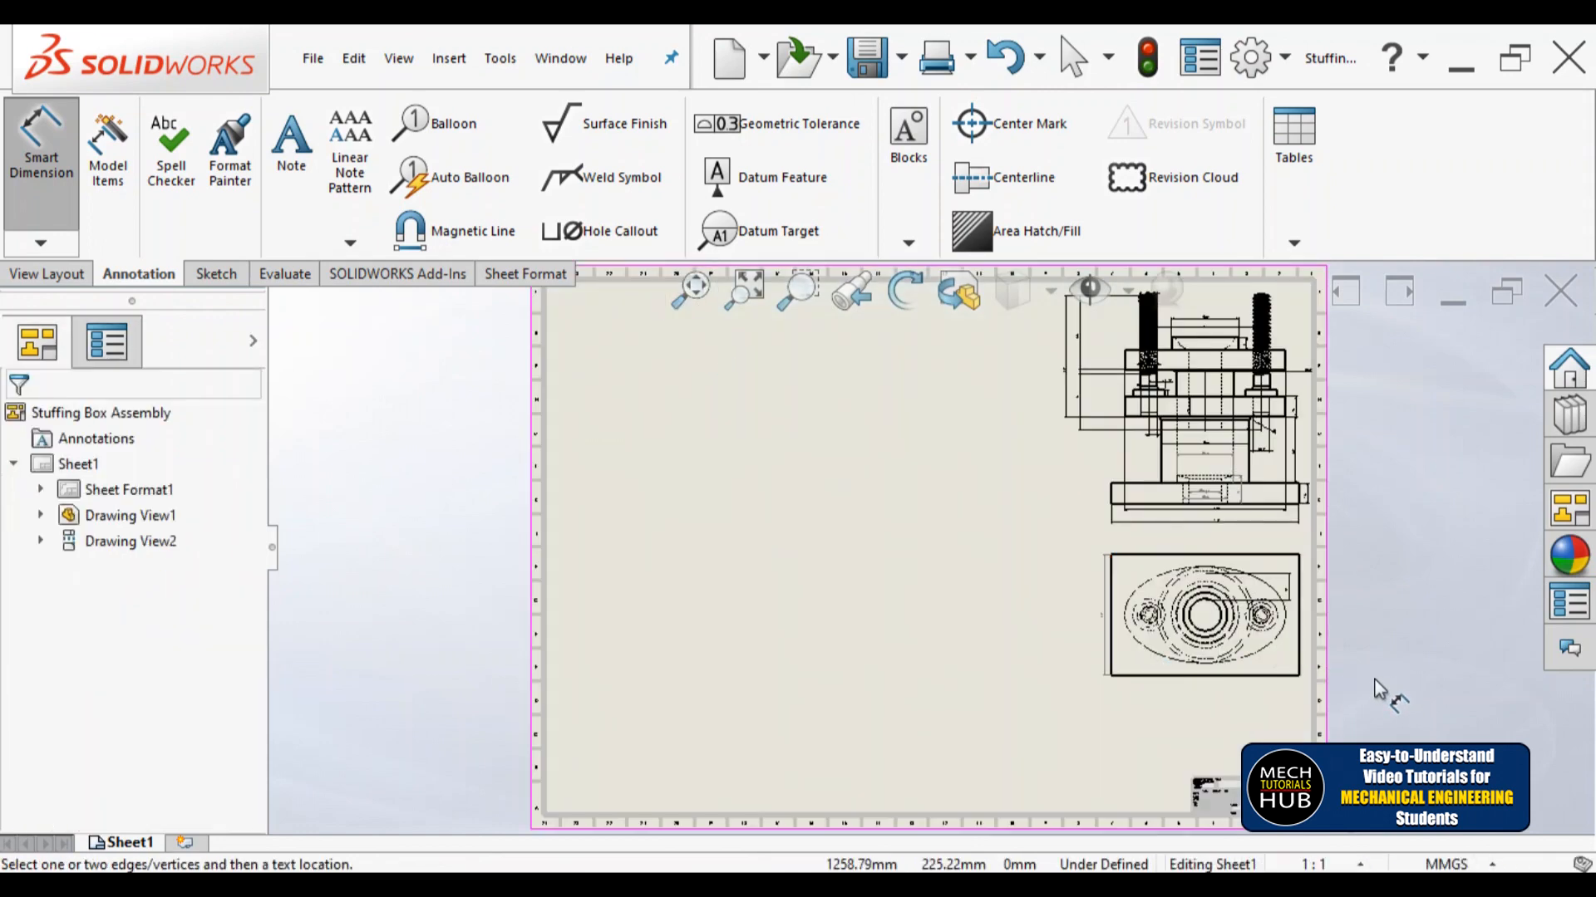
key(Escape)
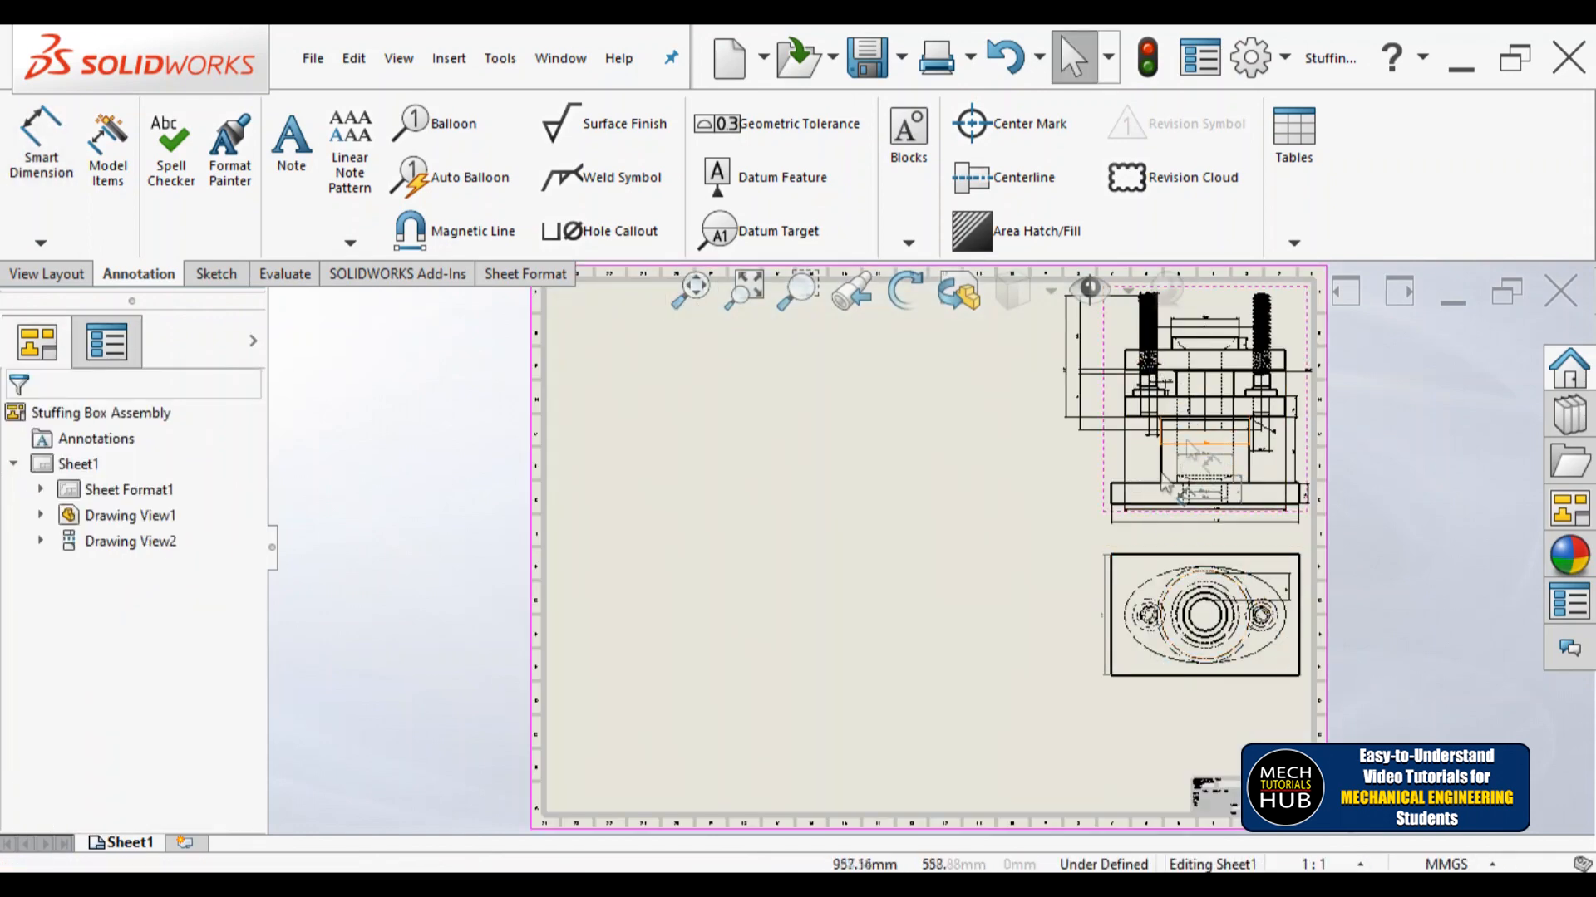
scroll(1155, 547, up, 2)
scroll(1159, 548, down, 2)
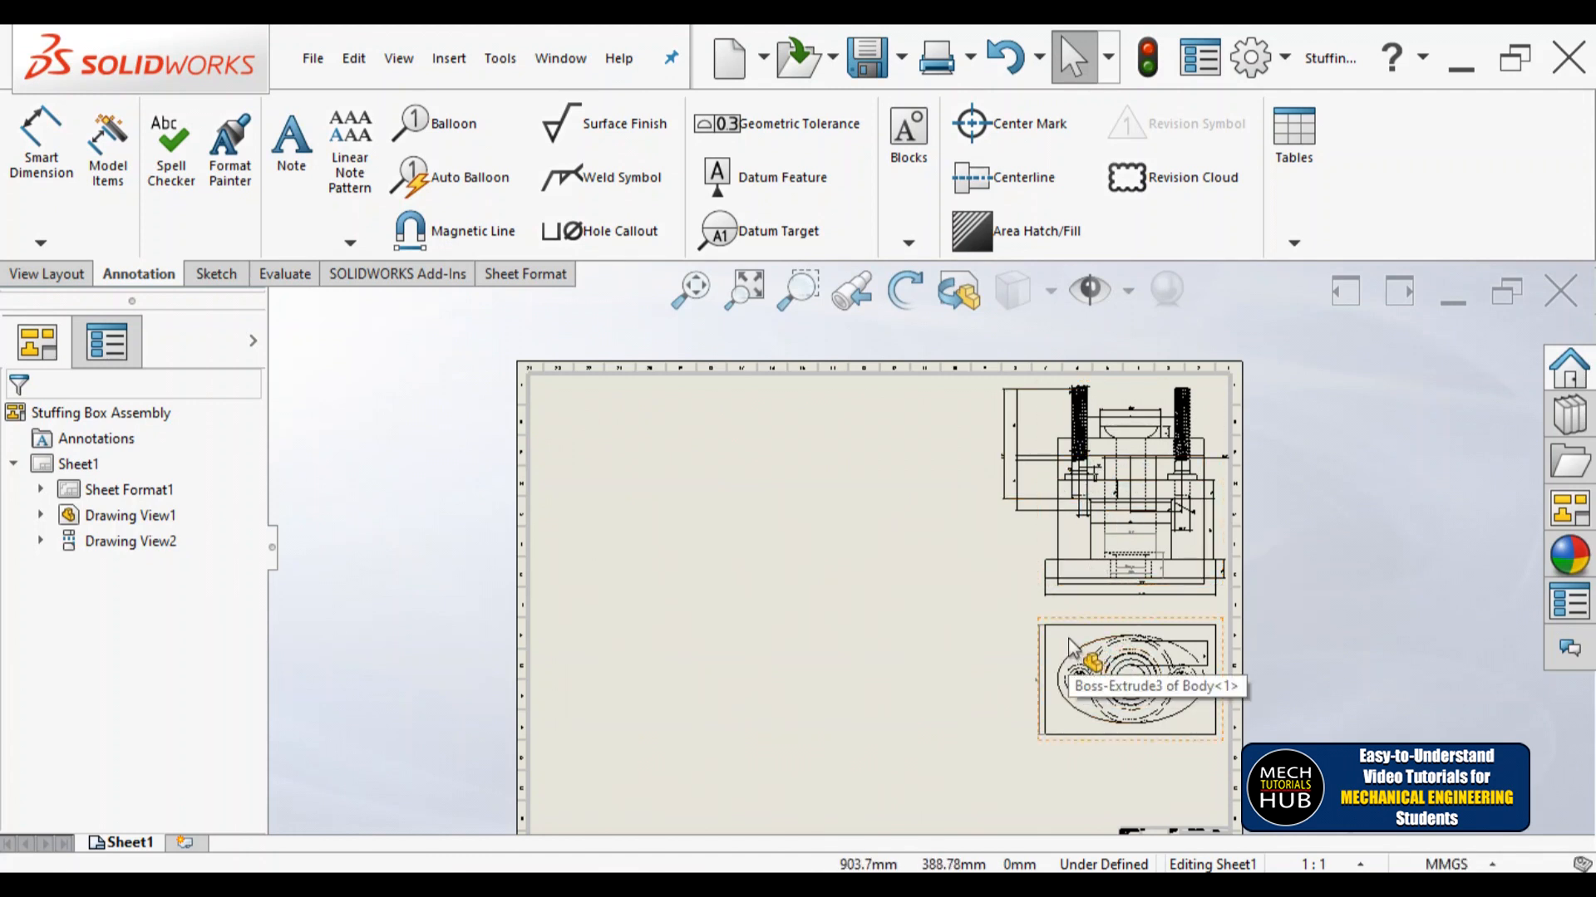
scroll(1105, 507, down, 2)
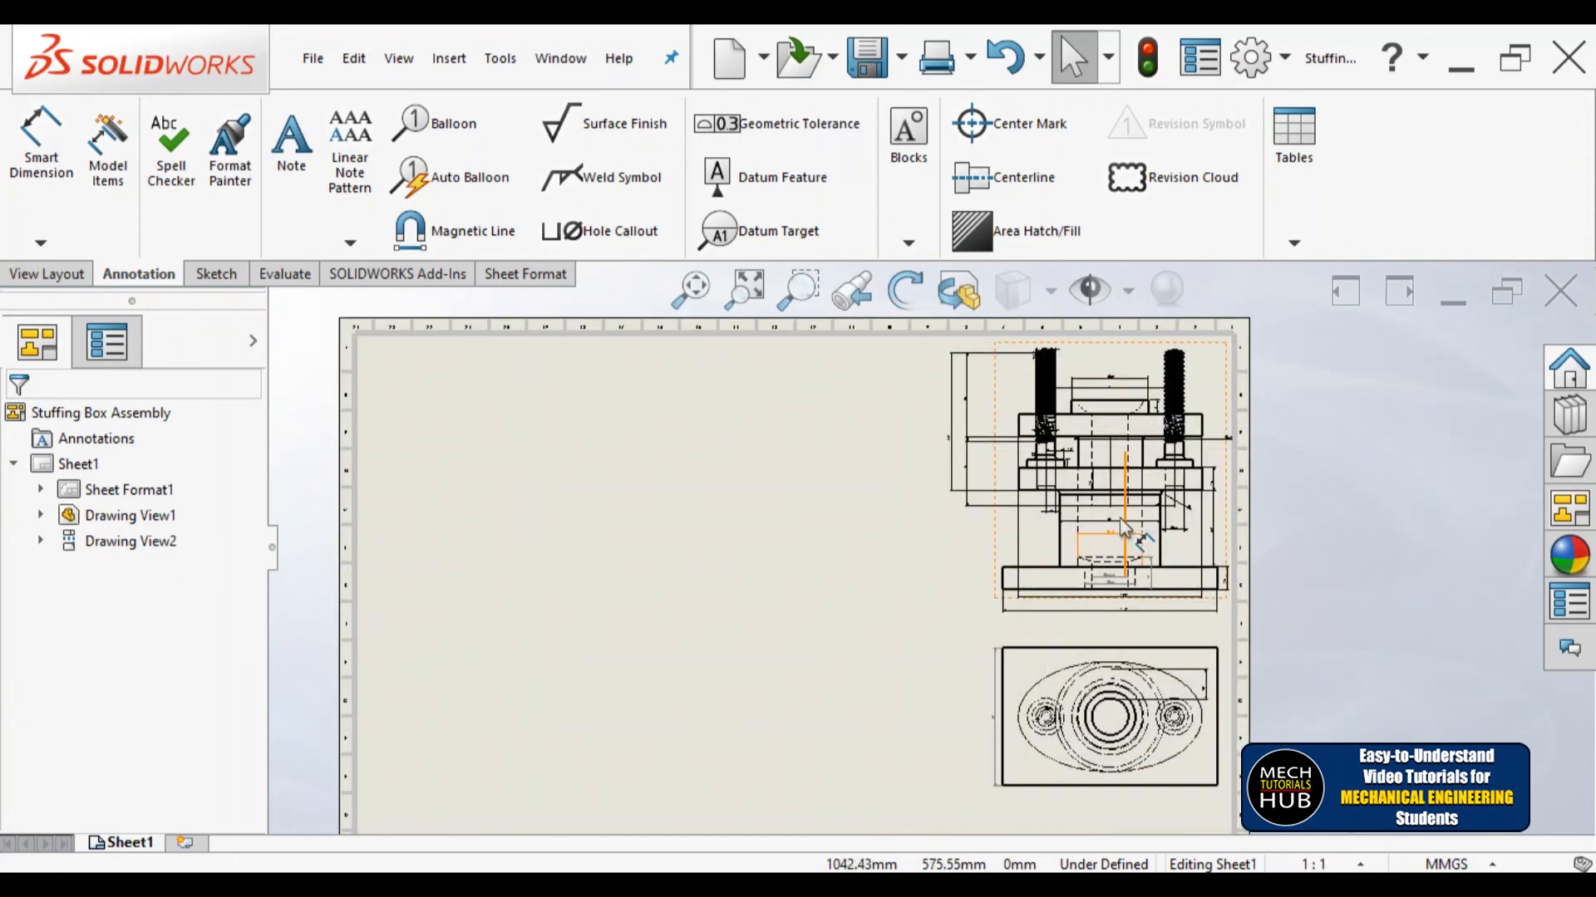
scroll(1159, 549, up, 4)
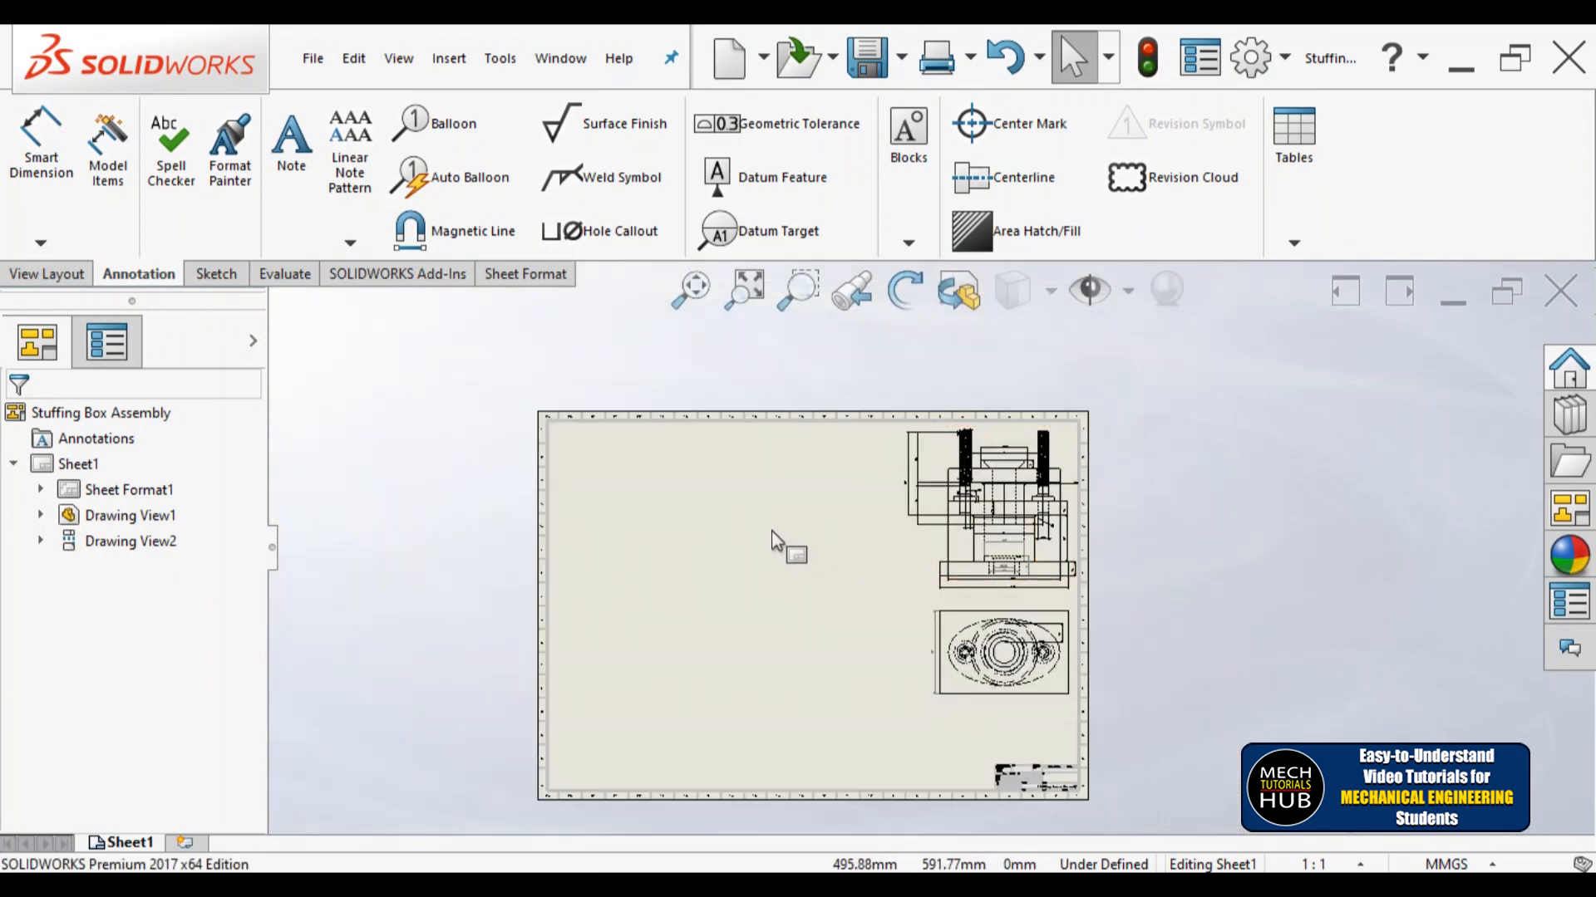
click(690, 289)
scroll(989, 565, up, 2)
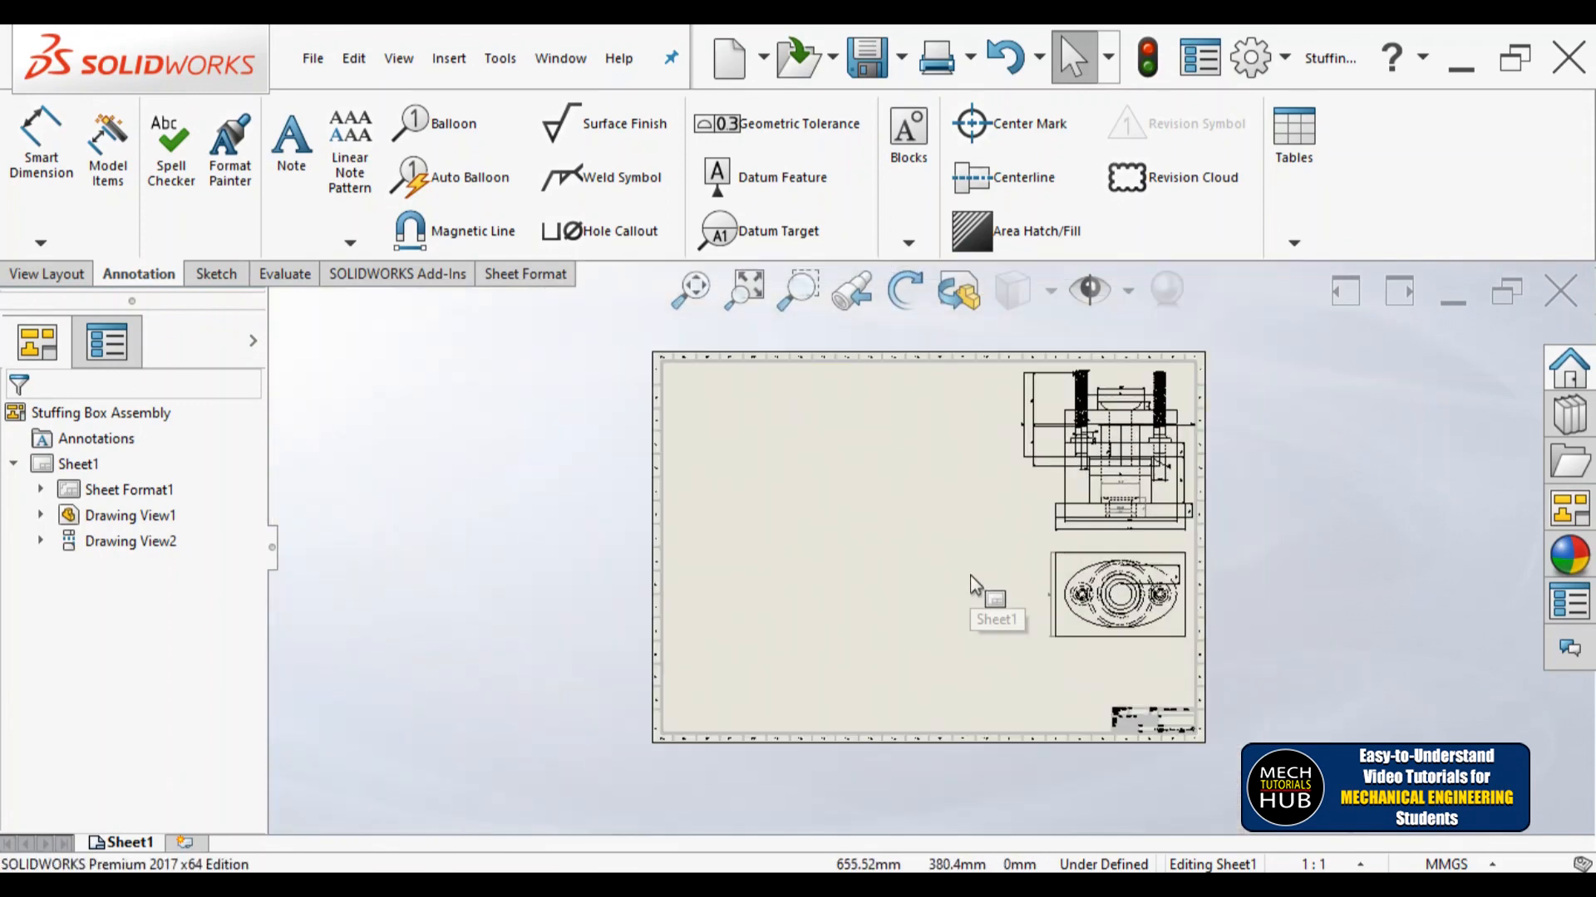
scroll(885, 399, down, 1)
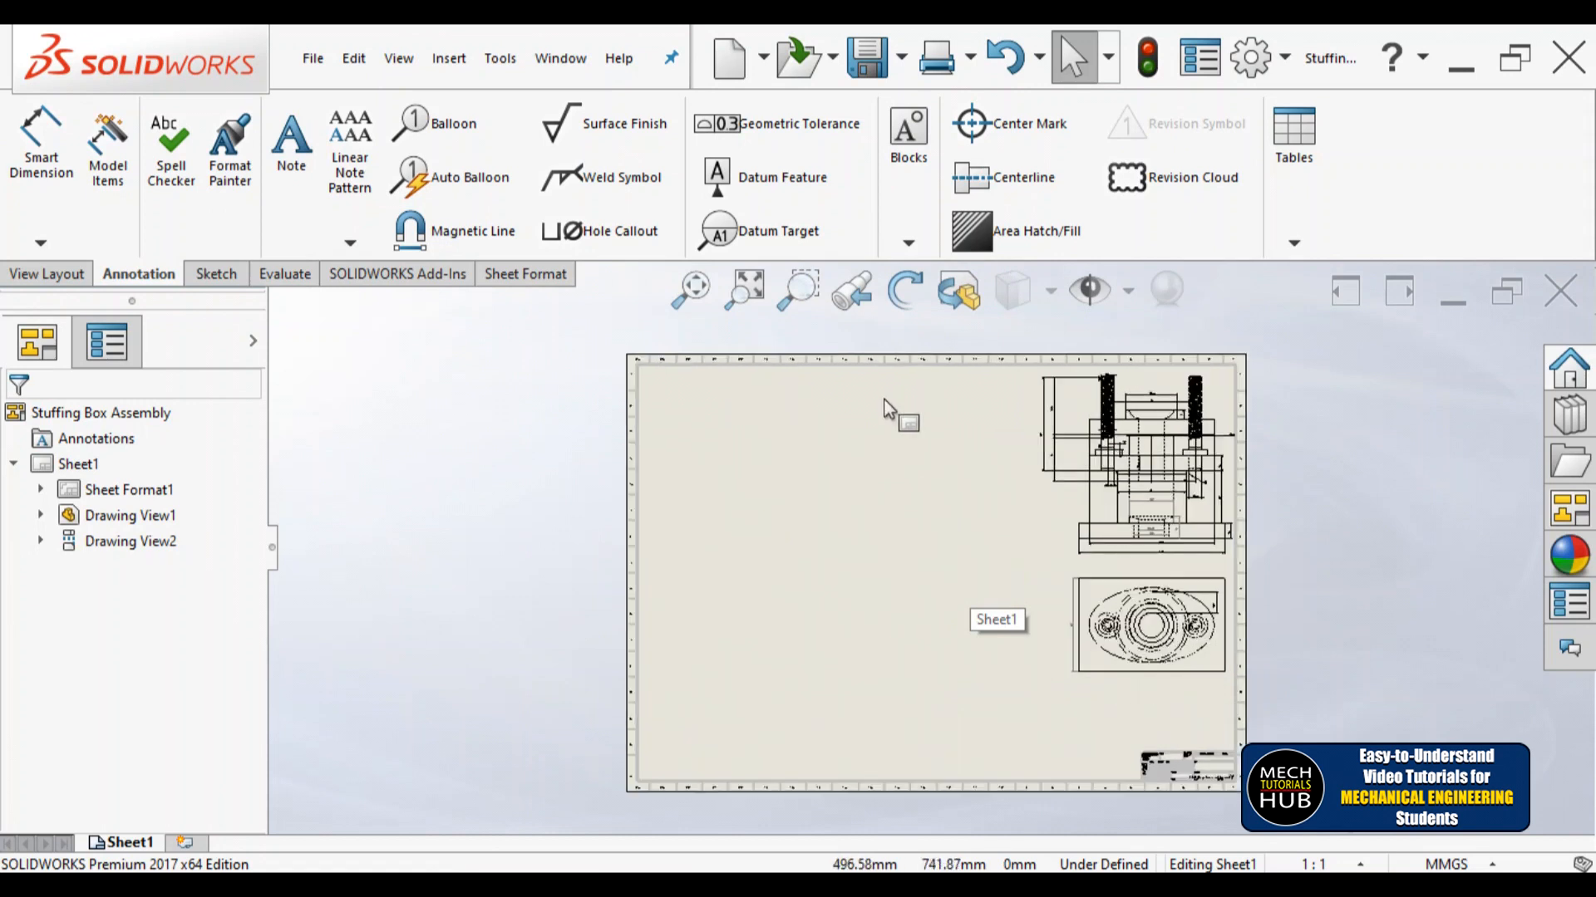
Step: Load the Stuffing Box Assembly into the View Palette
click(1565, 520)
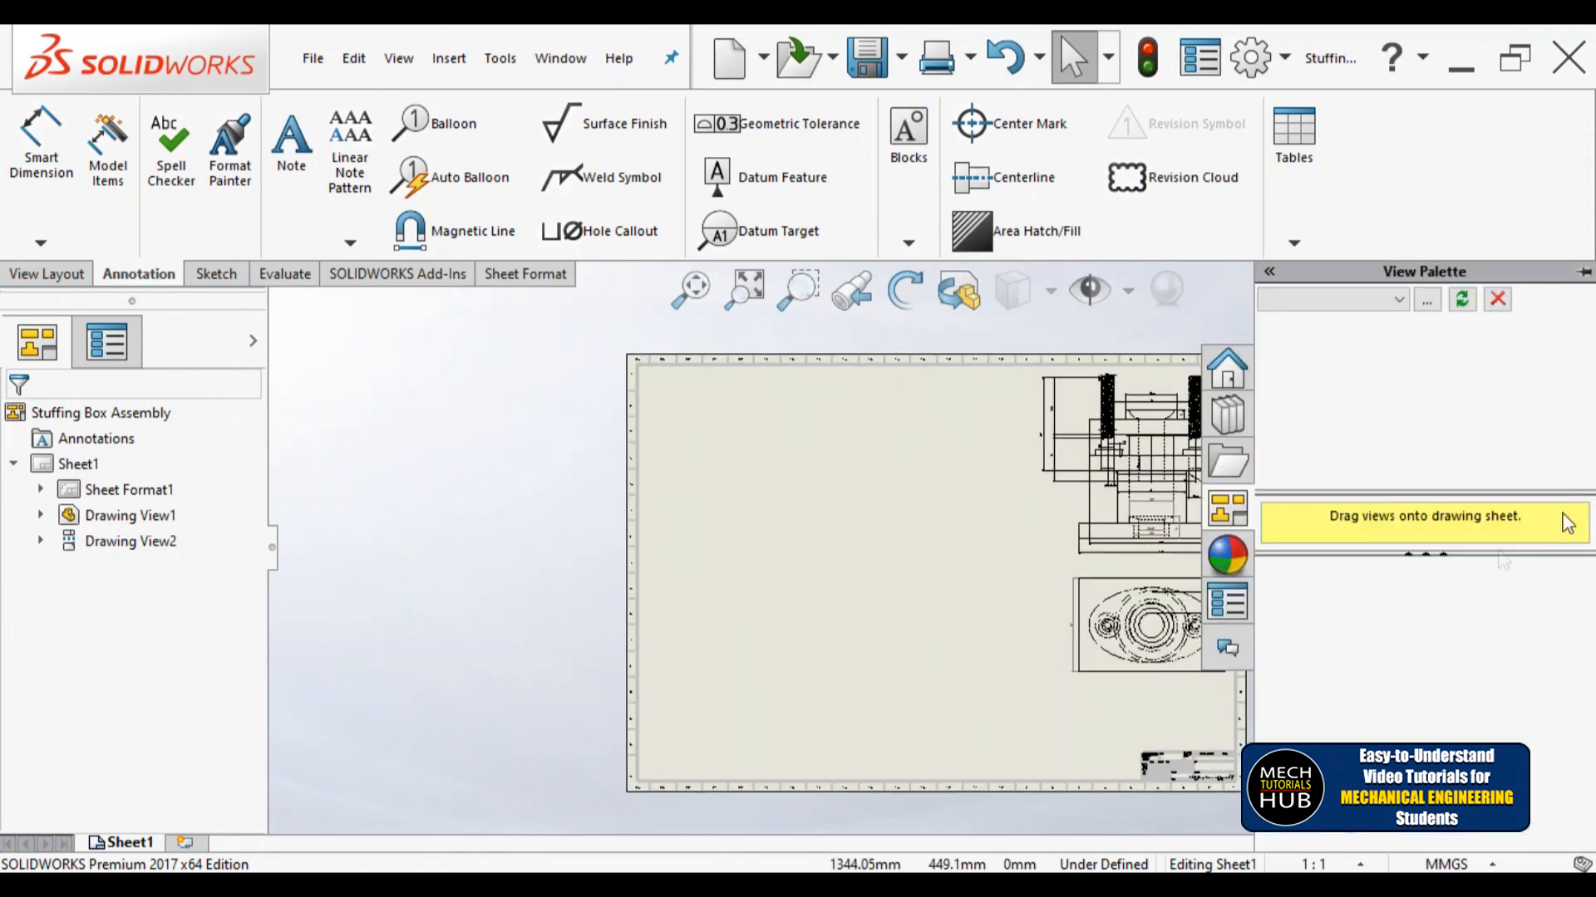
click(1400, 299)
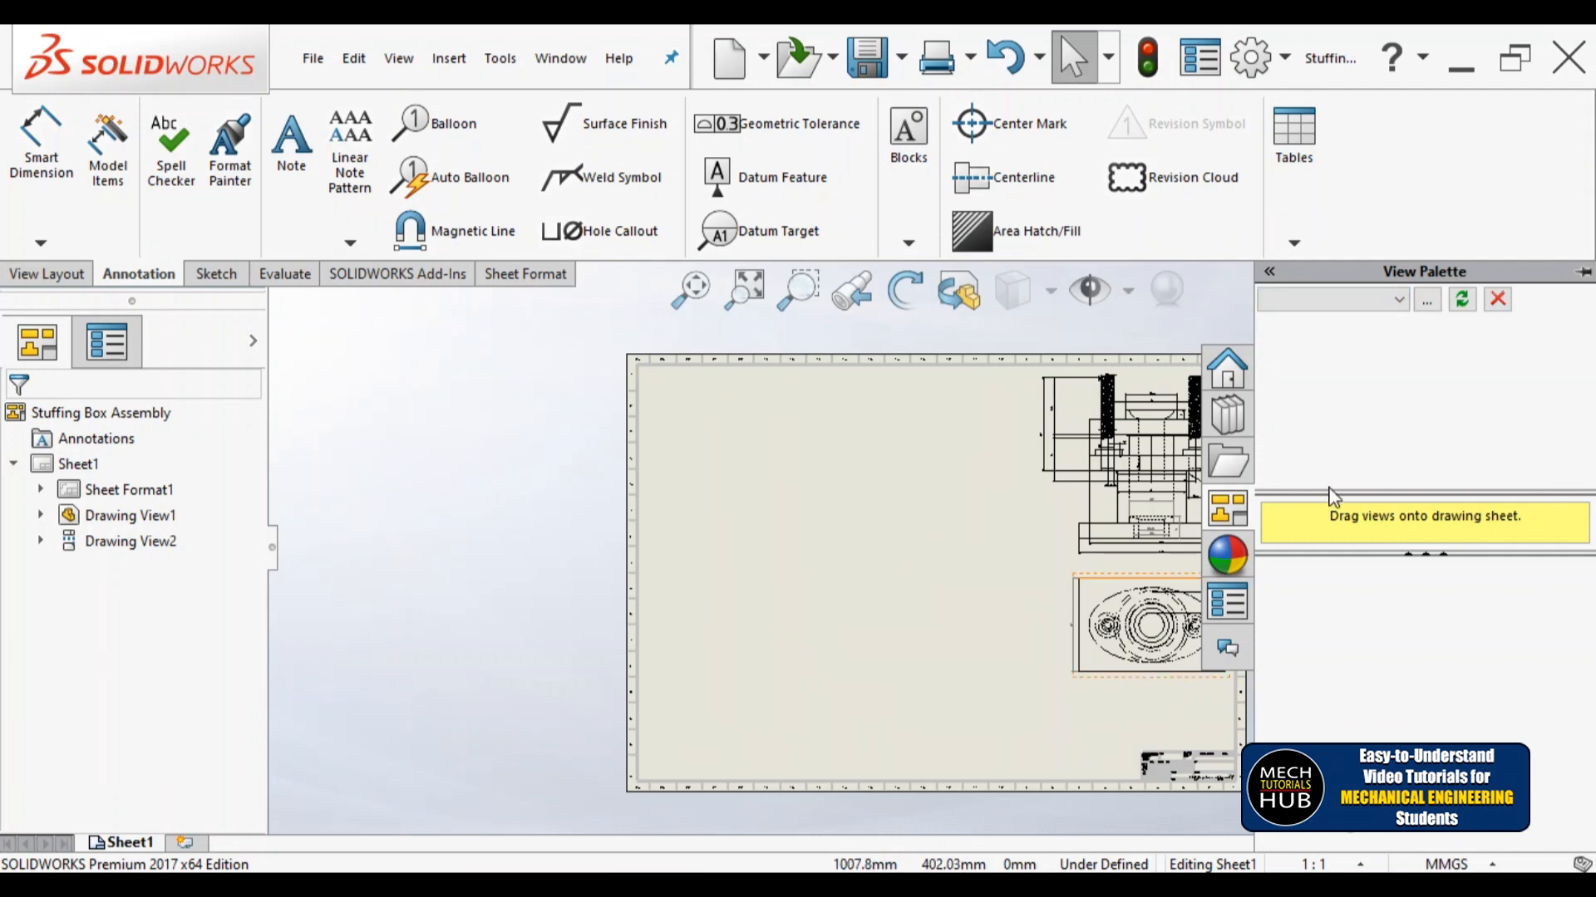
click(1402, 300)
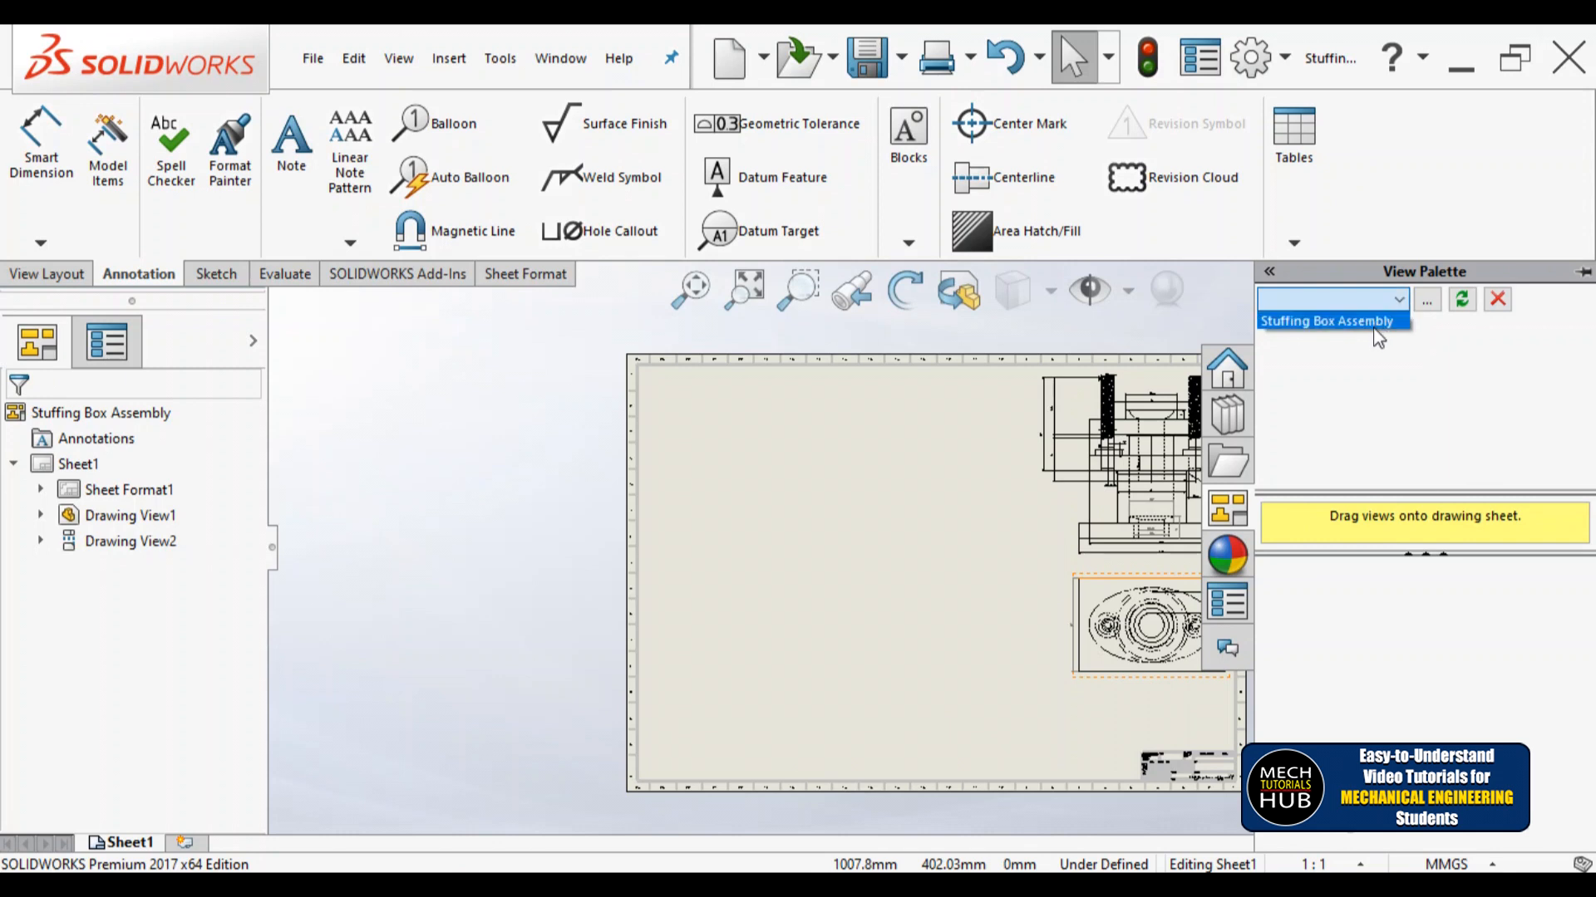
click(1375, 322)
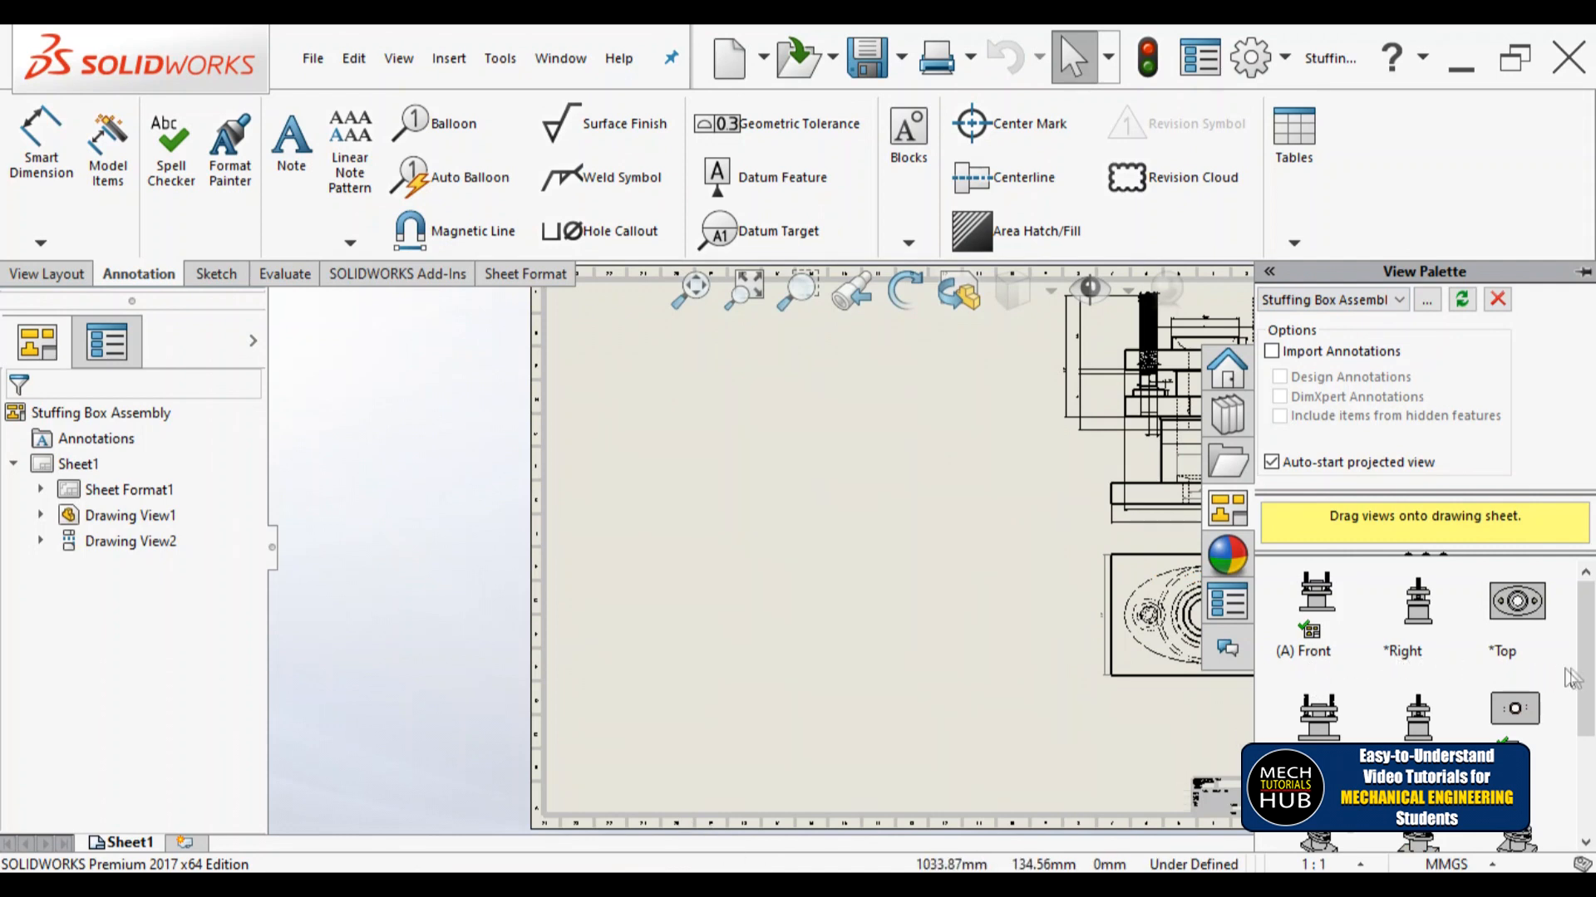
Step: Browse the palette's available assembly views and check the sheet's layout and free space
drag(1591, 688, 1590, 797)
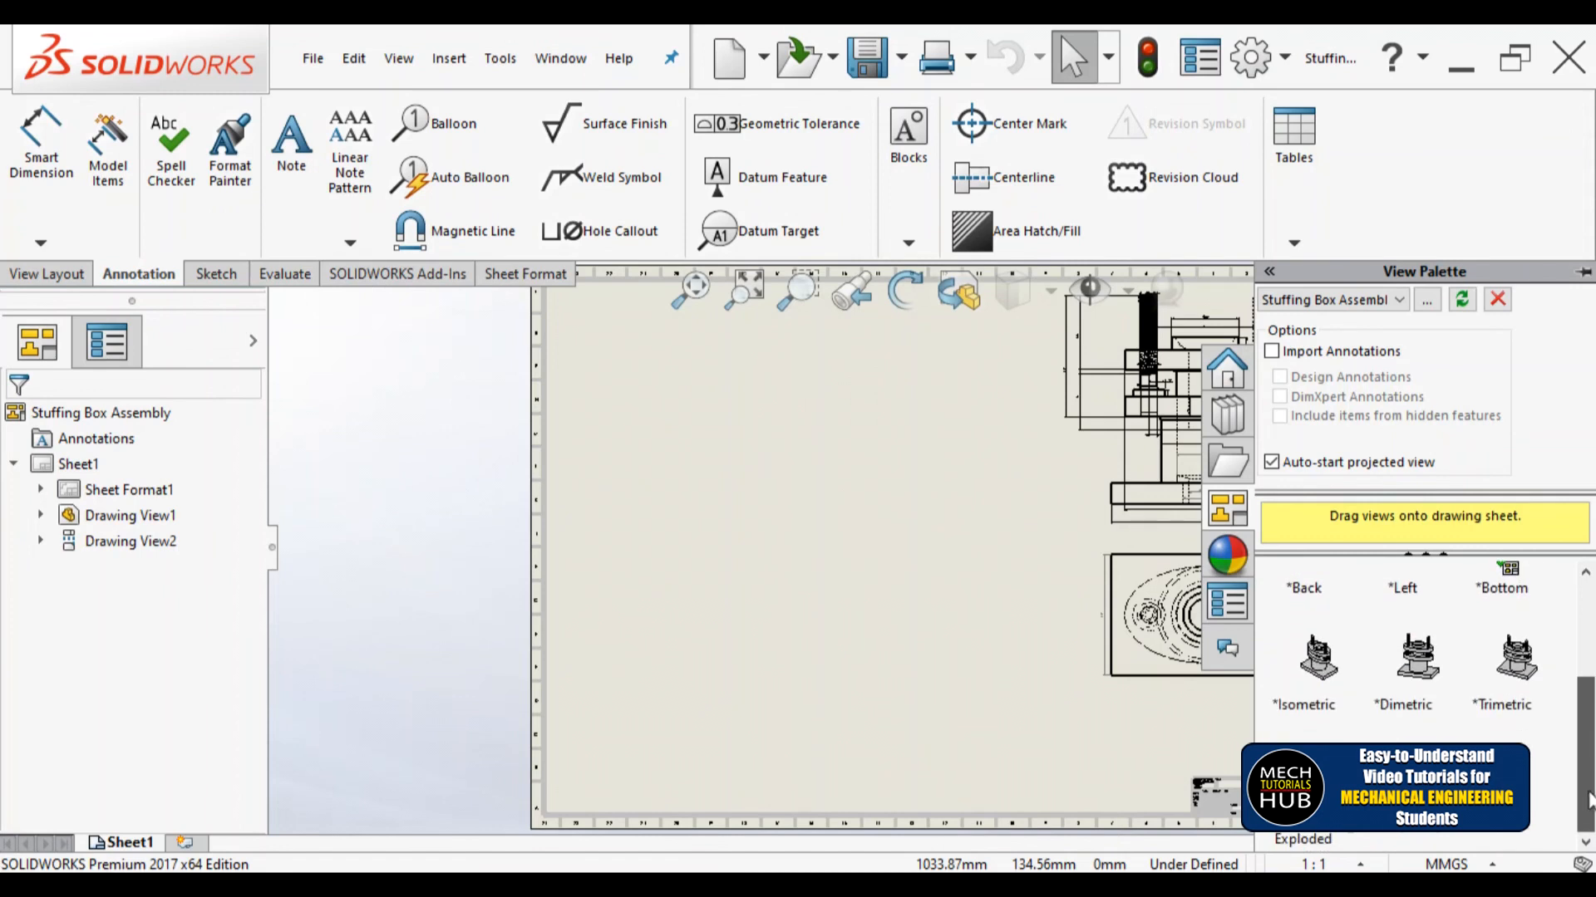
drag(1590, 799, 1591, 691)
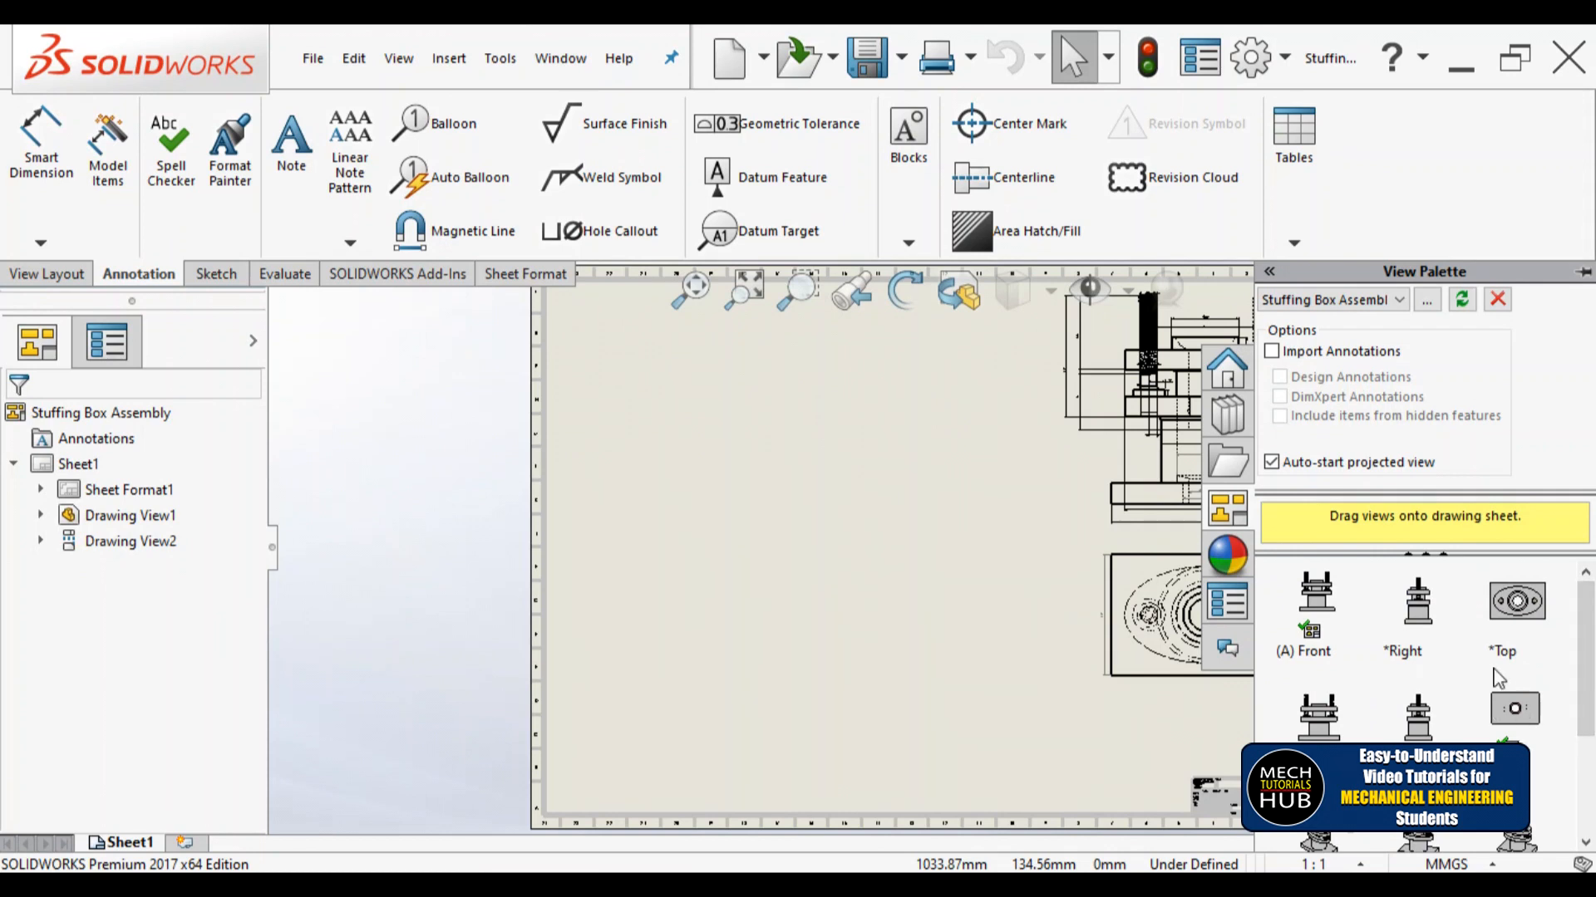
scroll(1397, 742, down, 3)
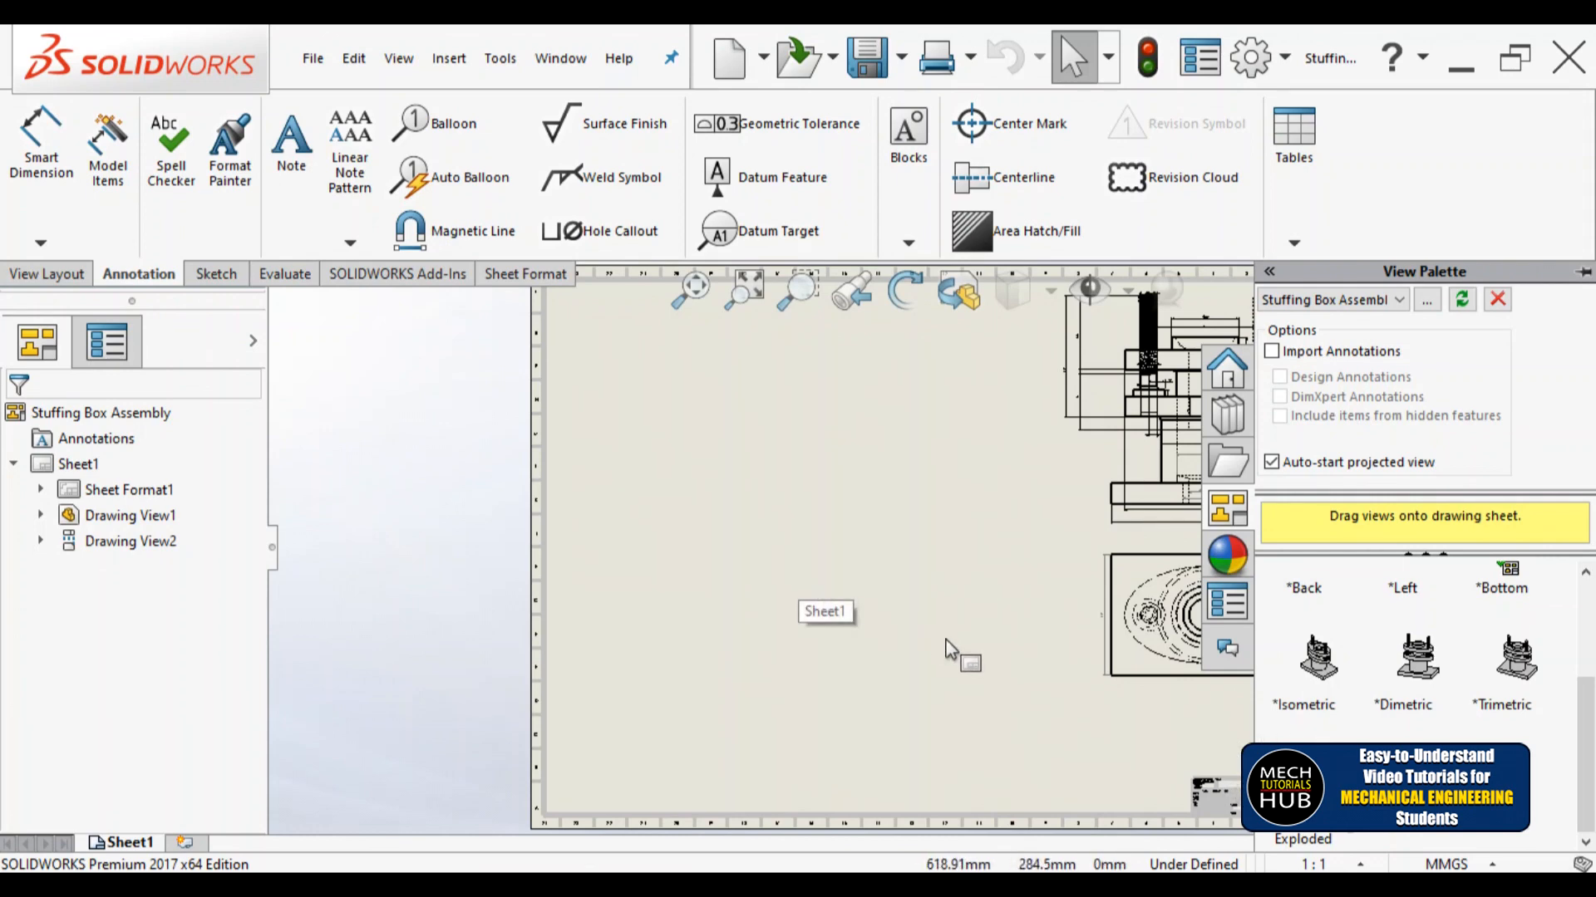
scroll(952, 649, up, 3)
scroll(969, 534, down, 2)
scroll(964, 534, down, 2)
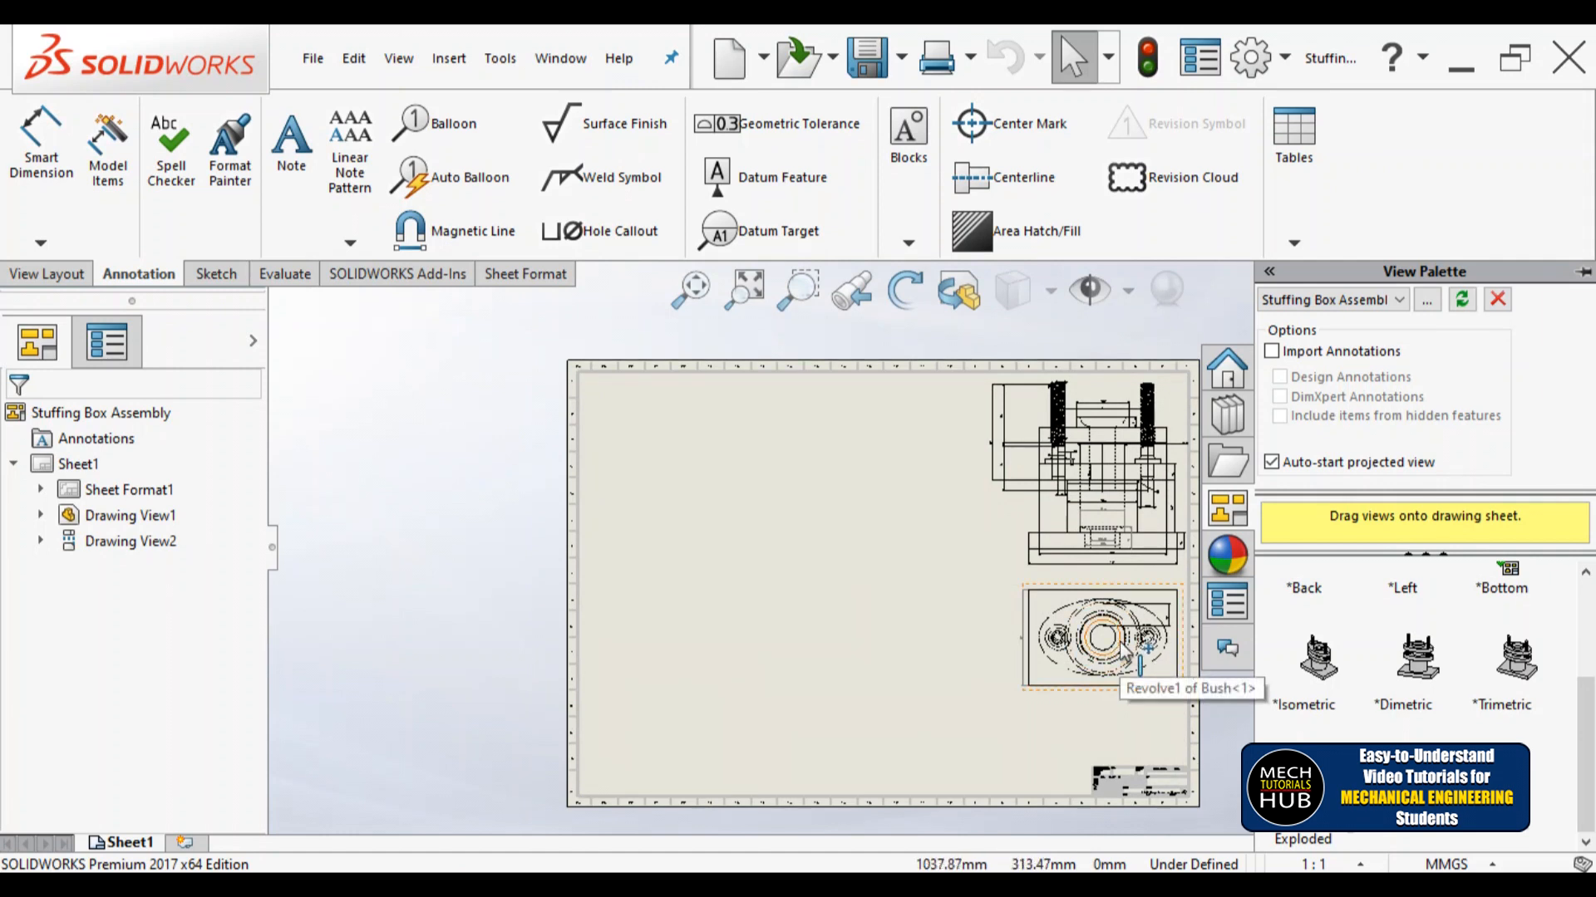
Step: Fit the sheet in view and check which models are available in the View Palette
click(747, 287)
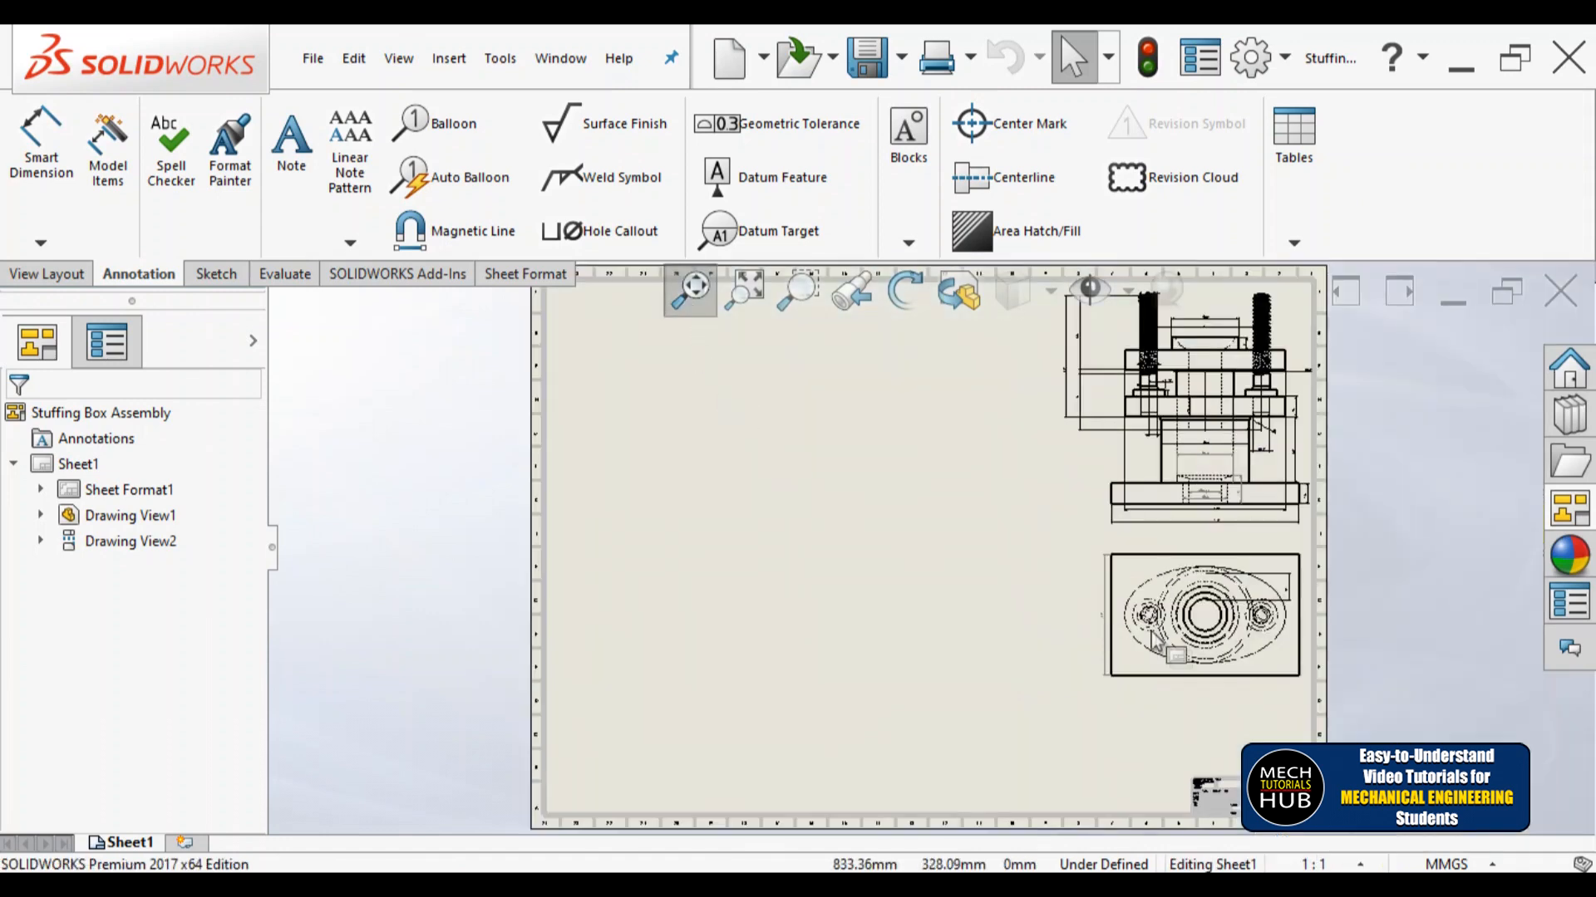
click(1567, 510)
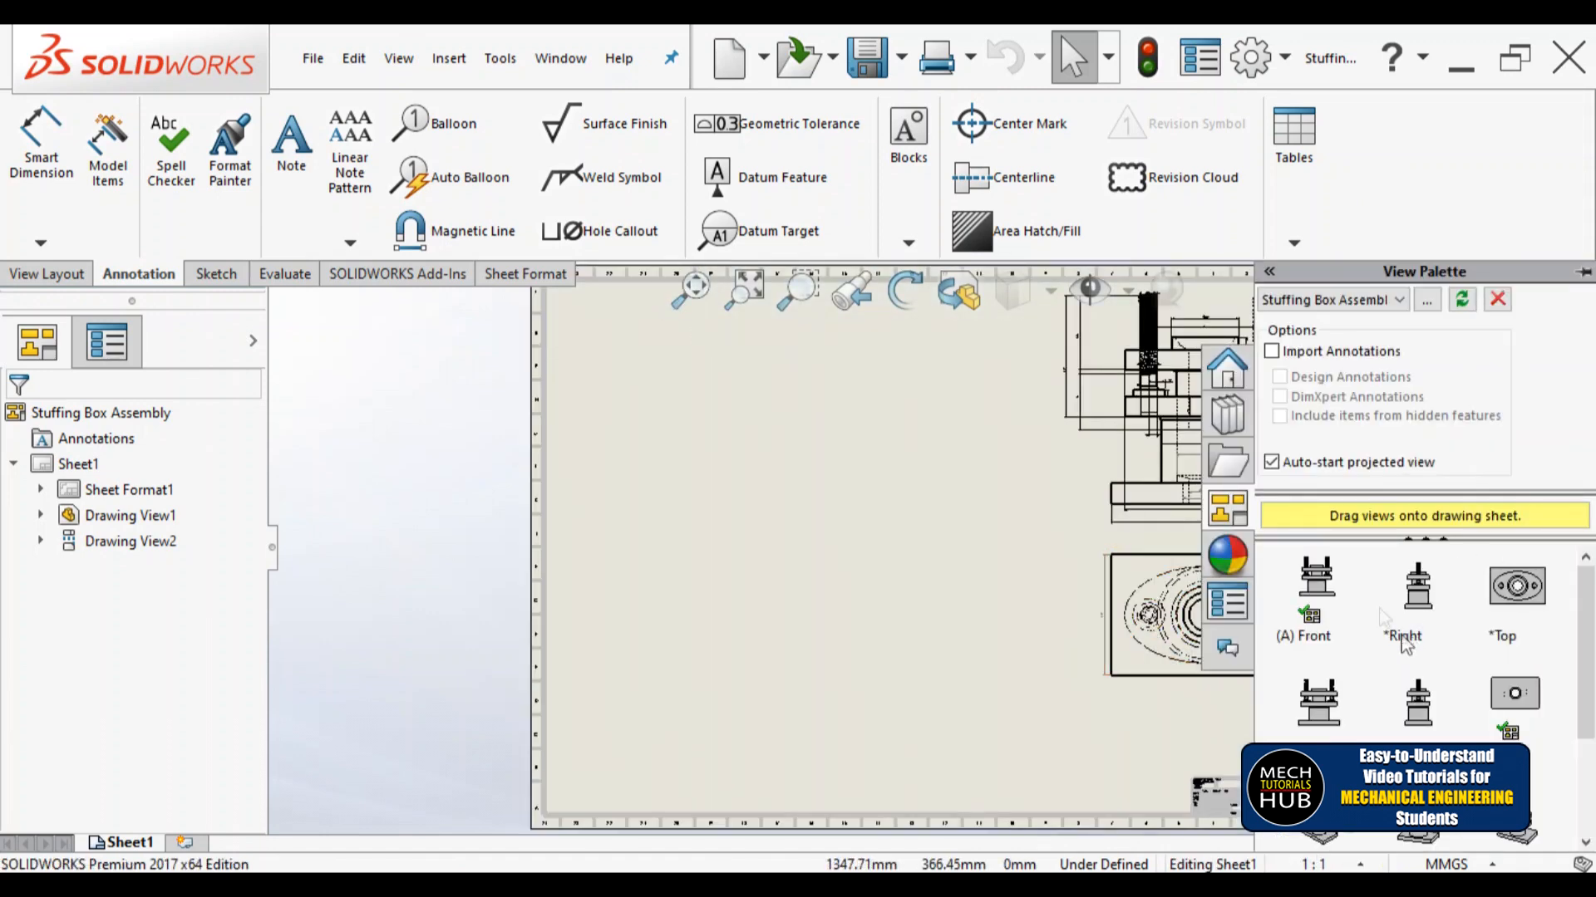
click(1399, 300)
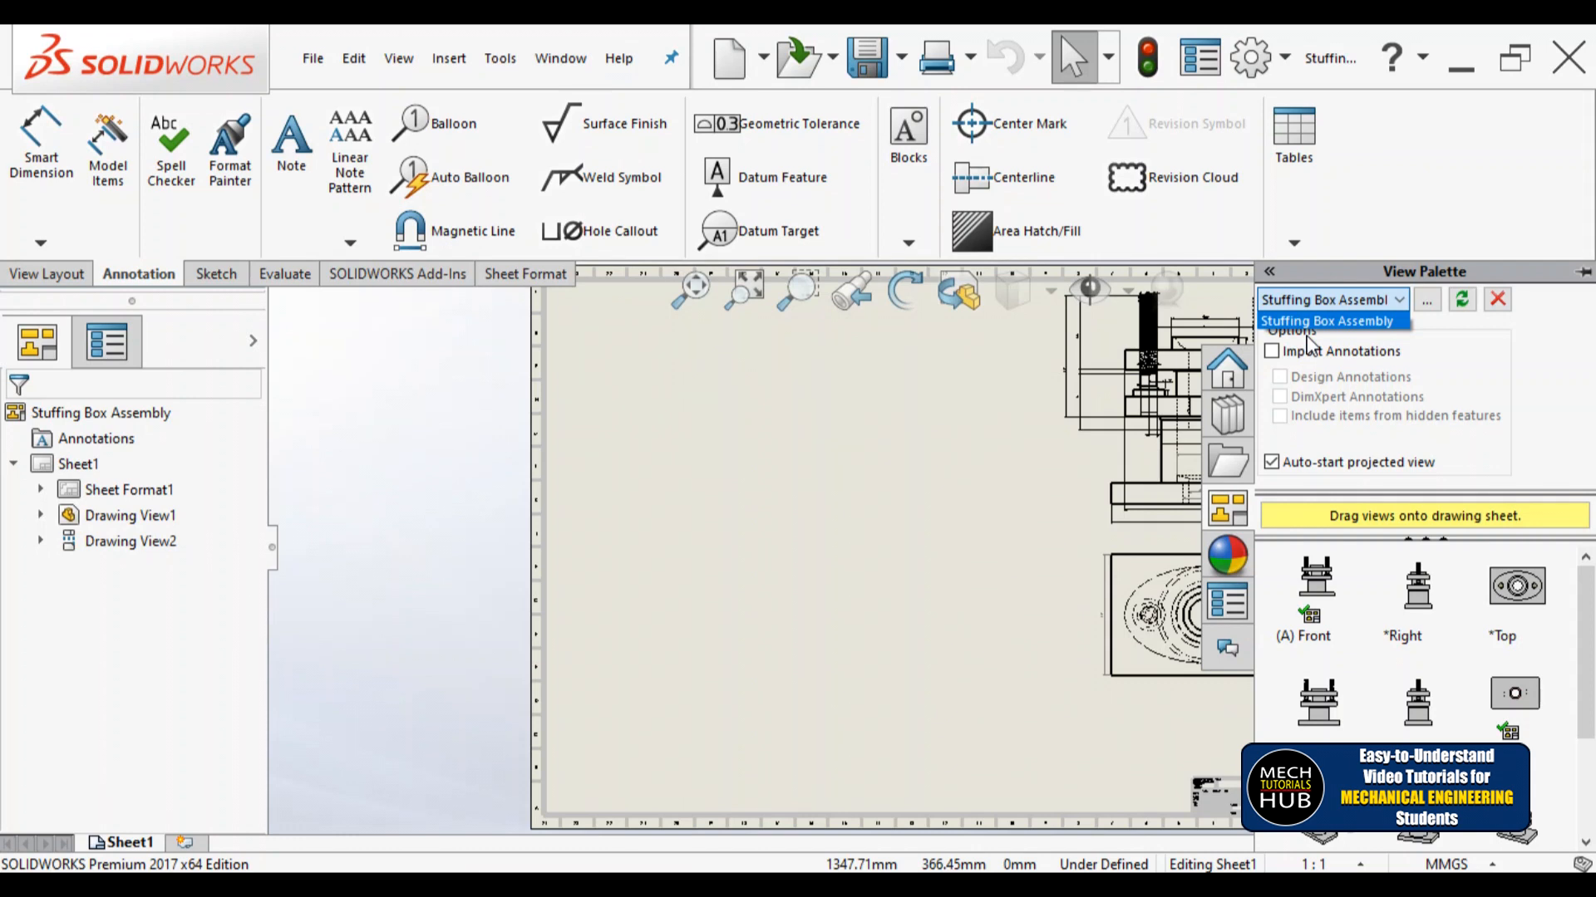
click(912, 506)
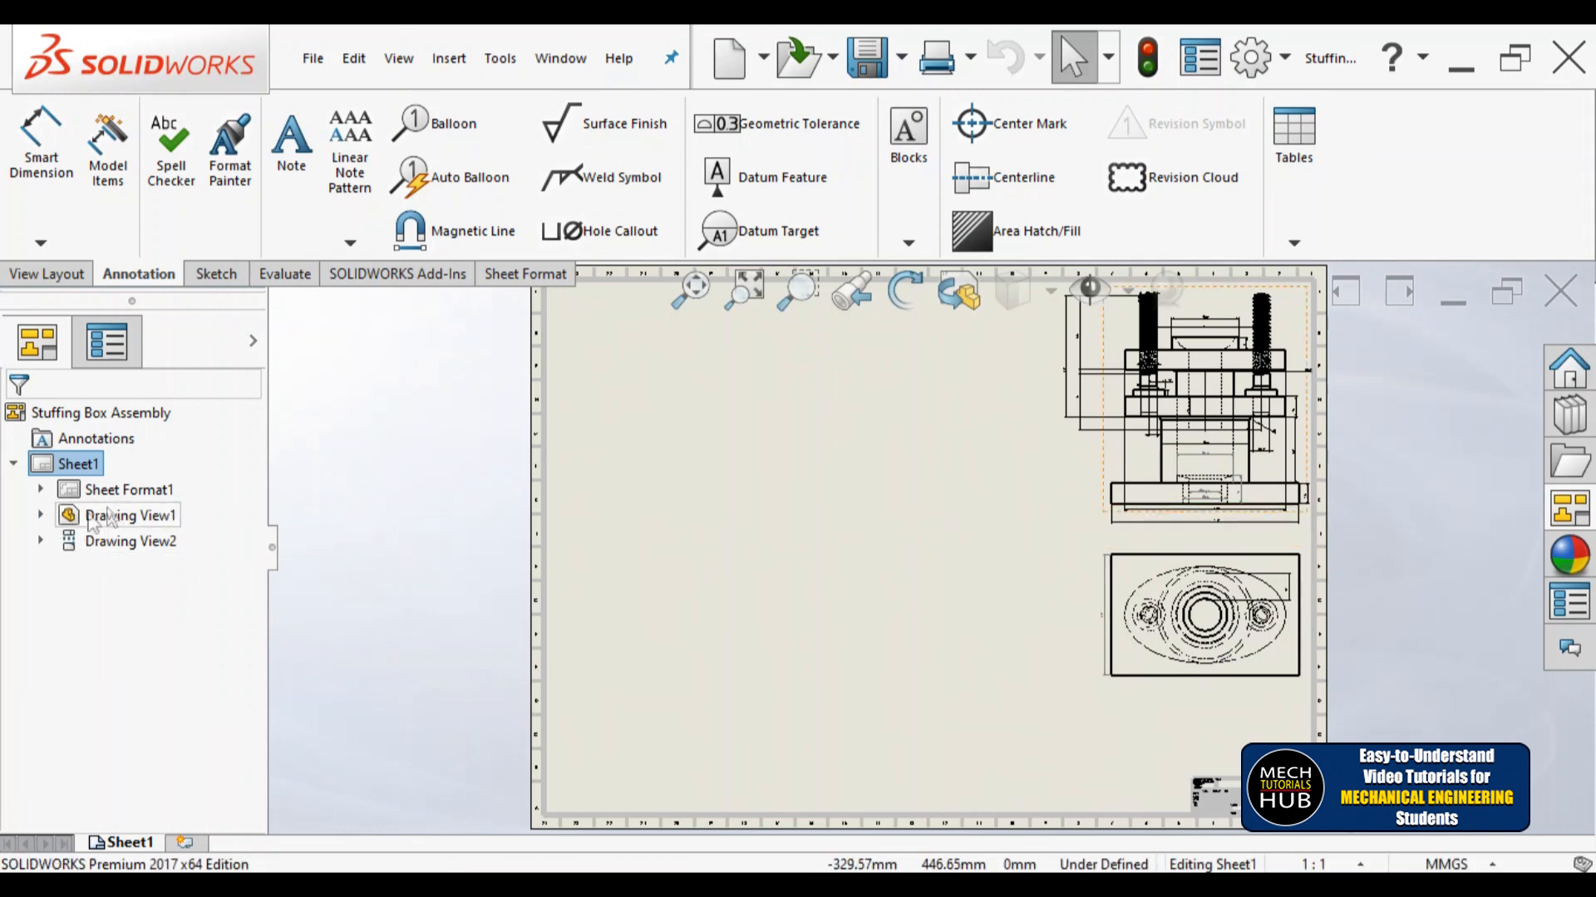
Step: Open the Body part from the assembly components under Drawing View1, fit it in view, and return to the drawing
click(41, 516)
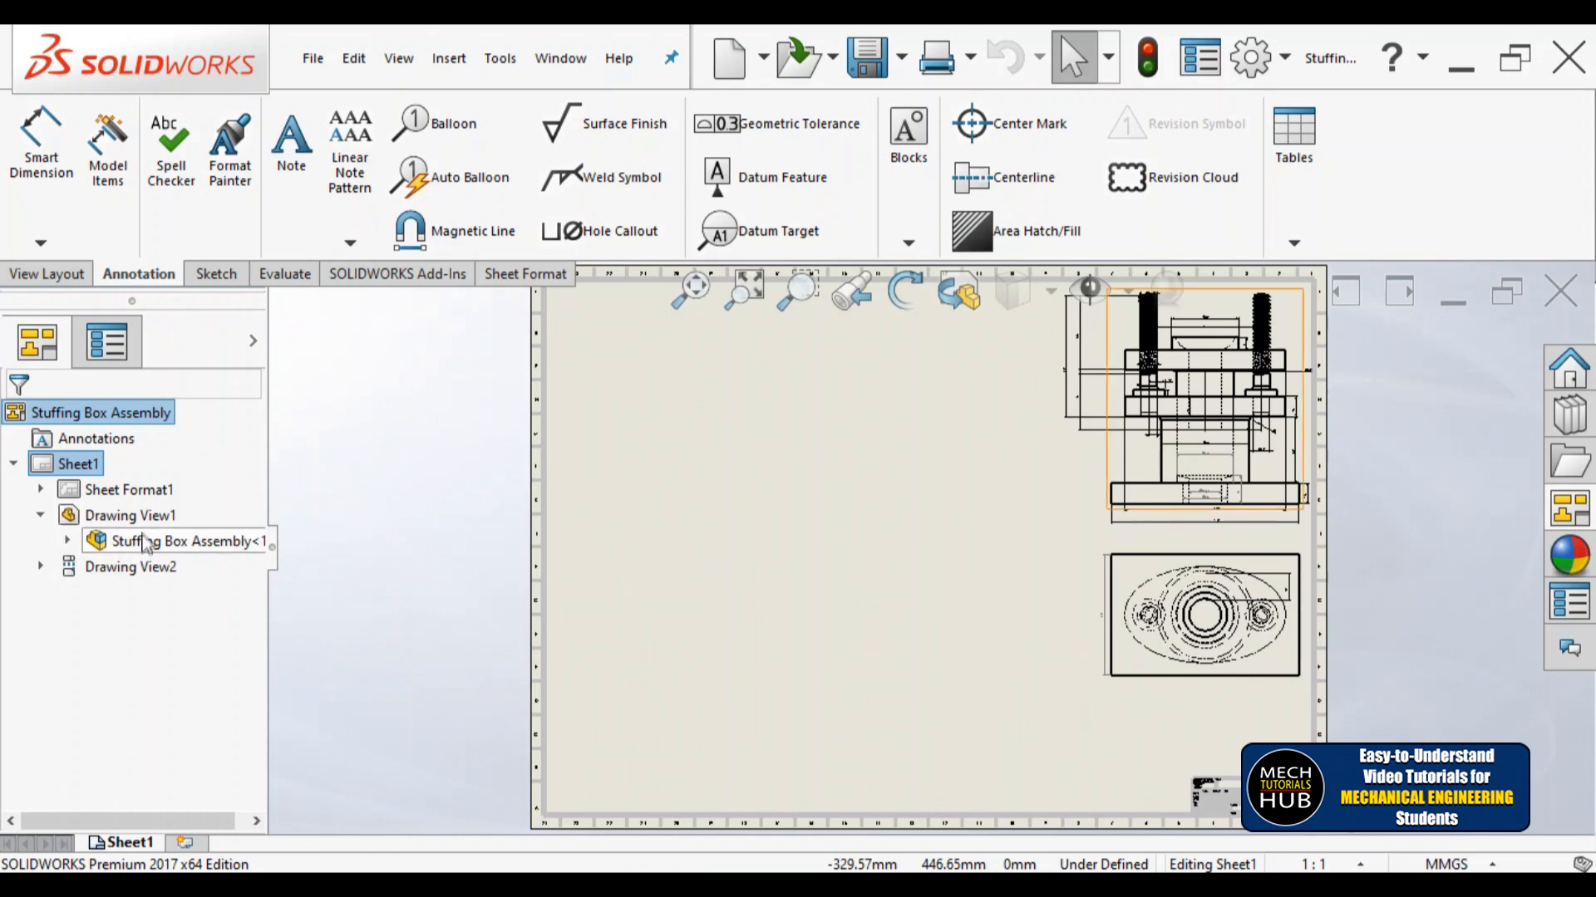
click(69, 541)
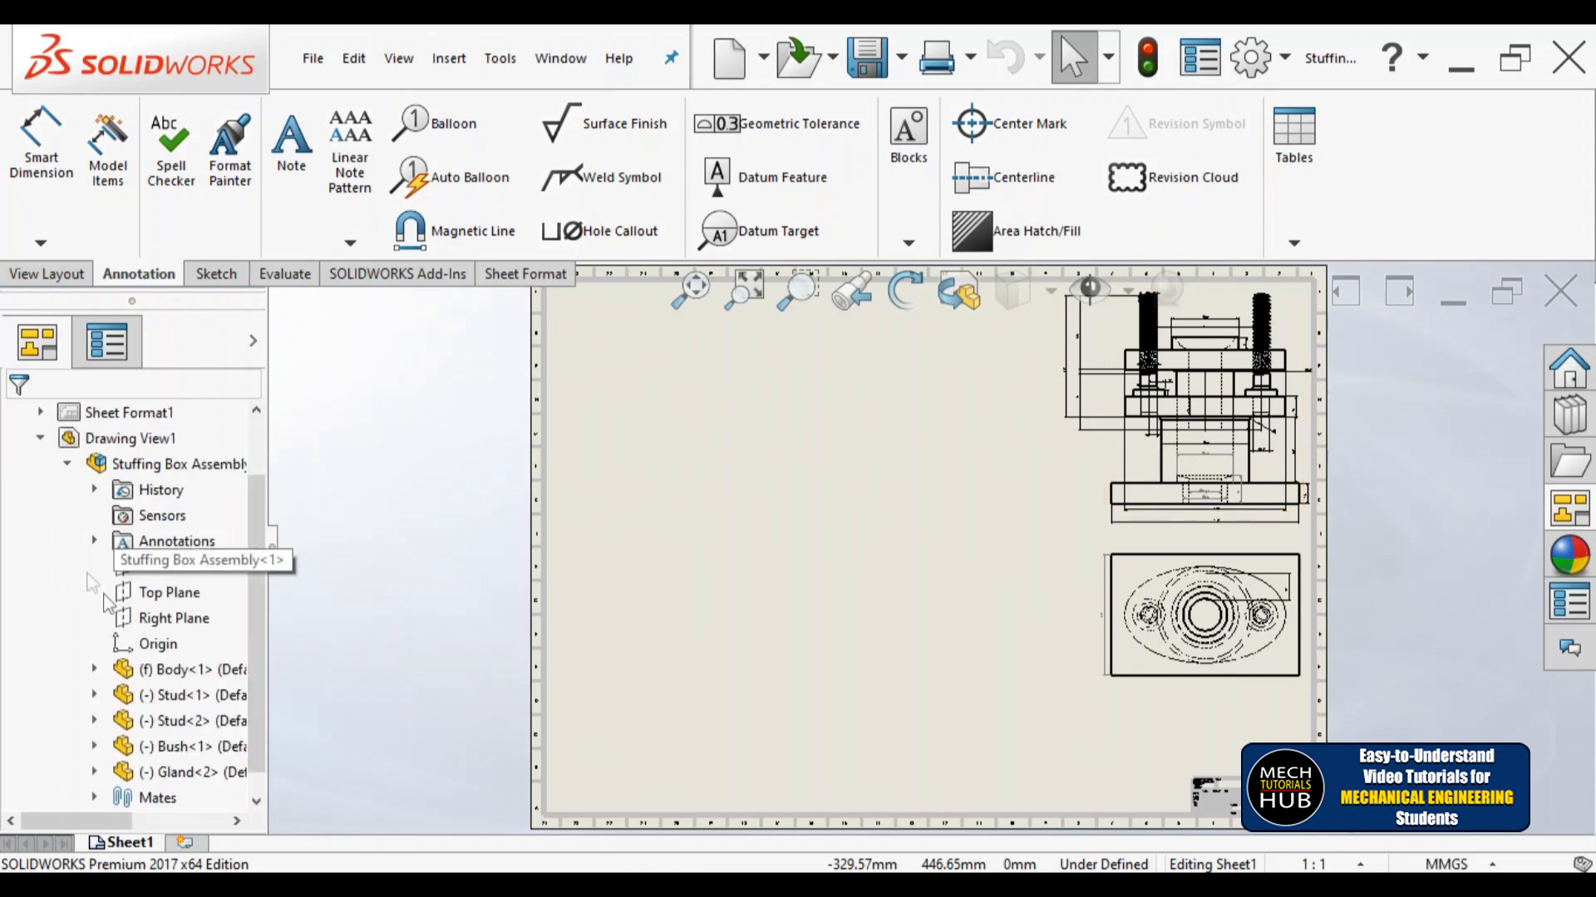
scroll(262, 662, down, 1)
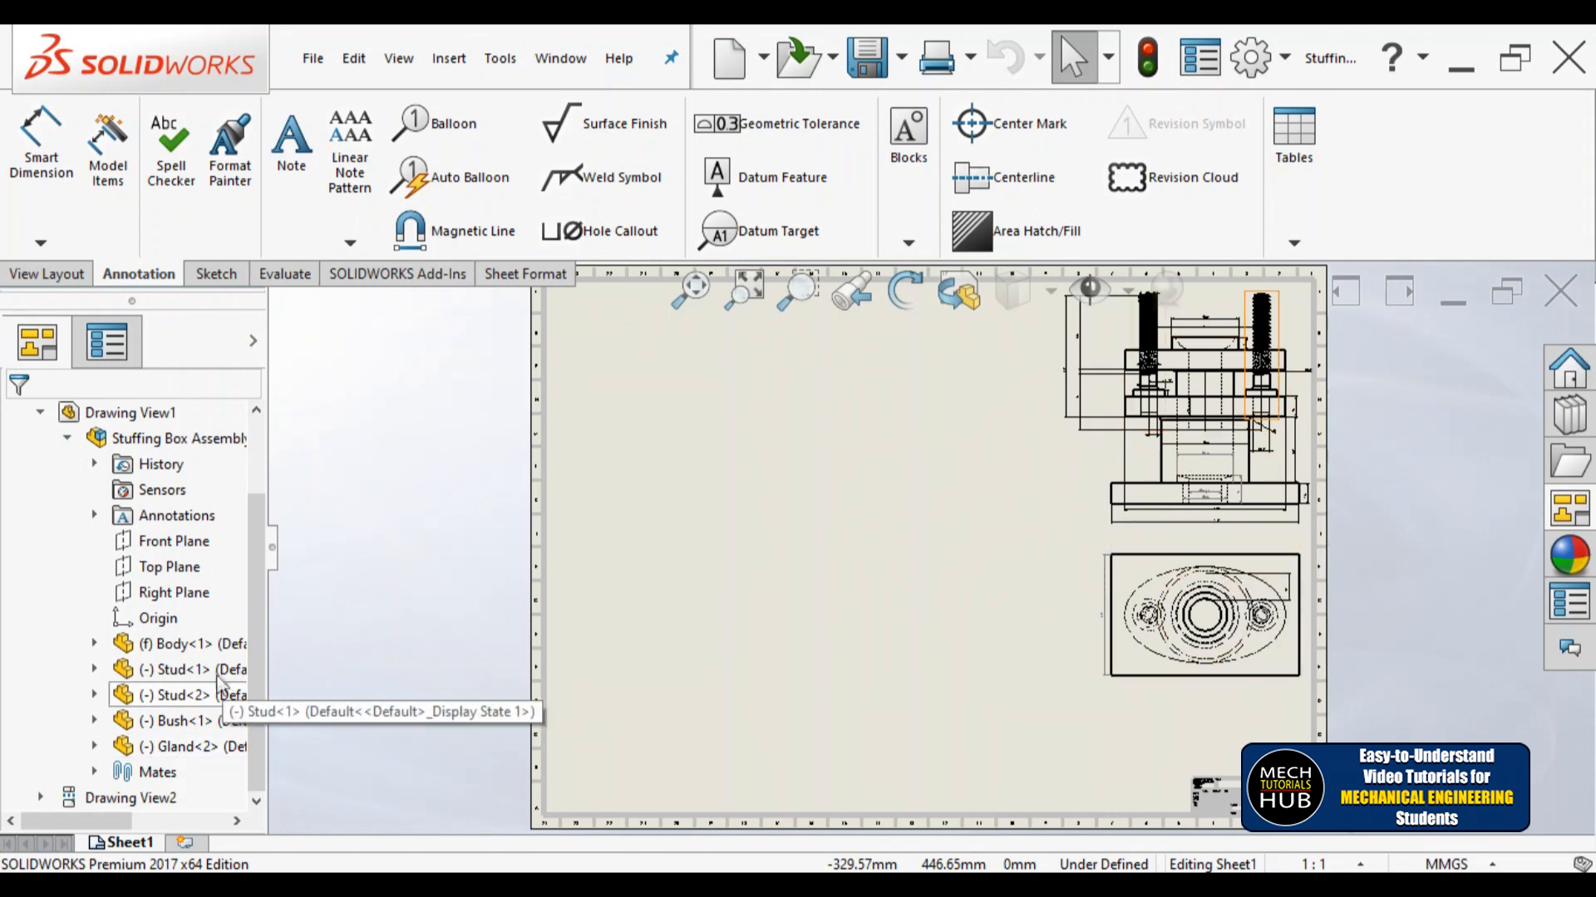
right_click(168, 652)
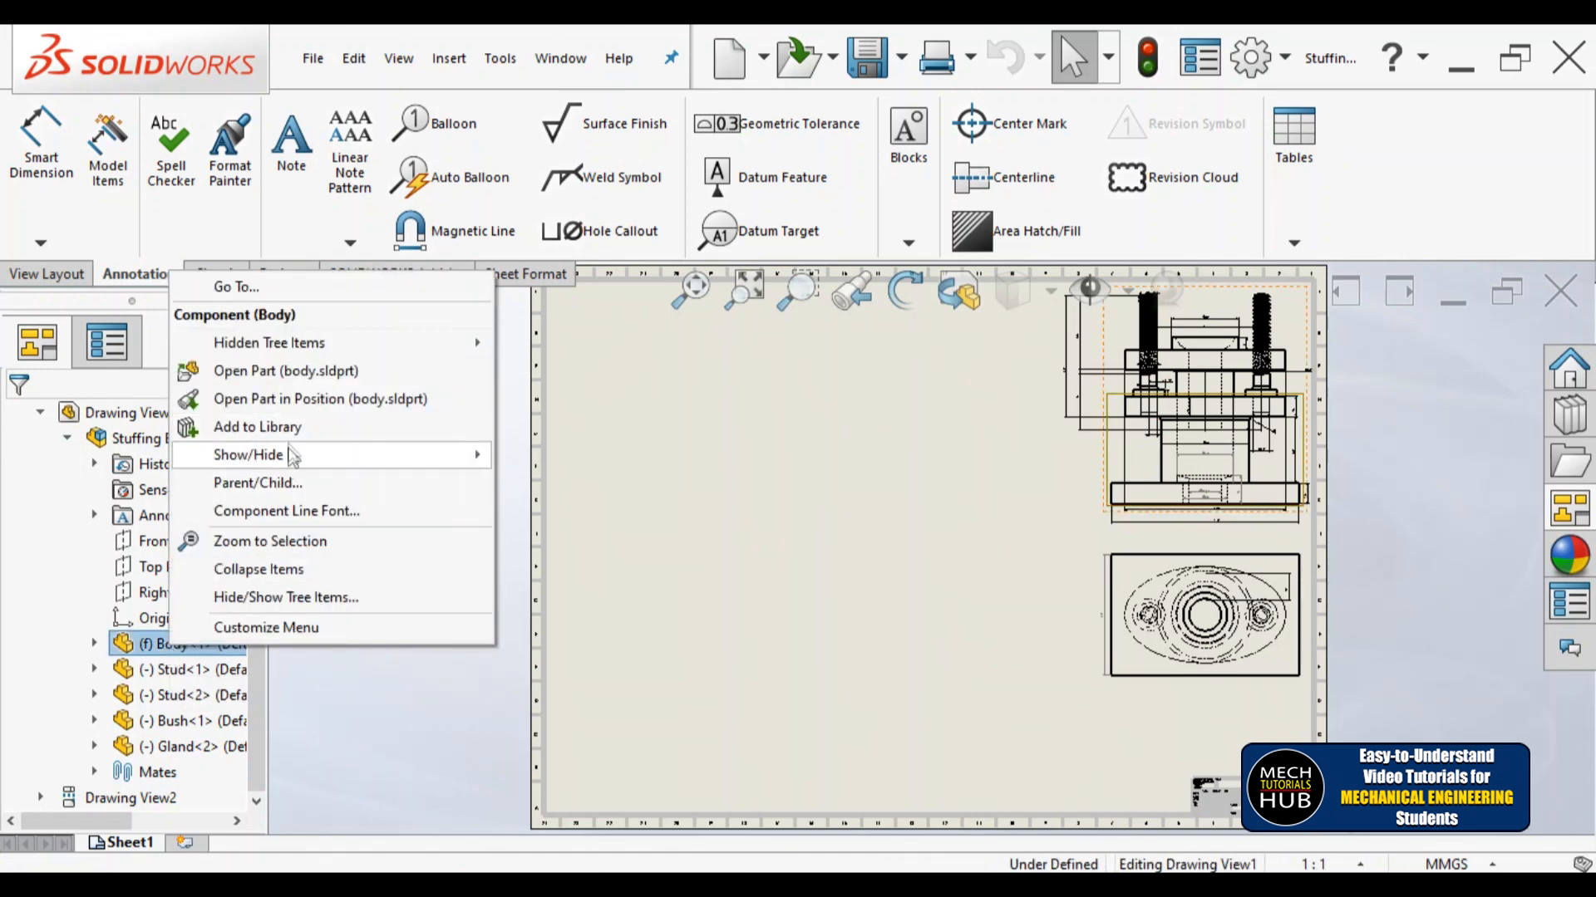
click(254, 372)
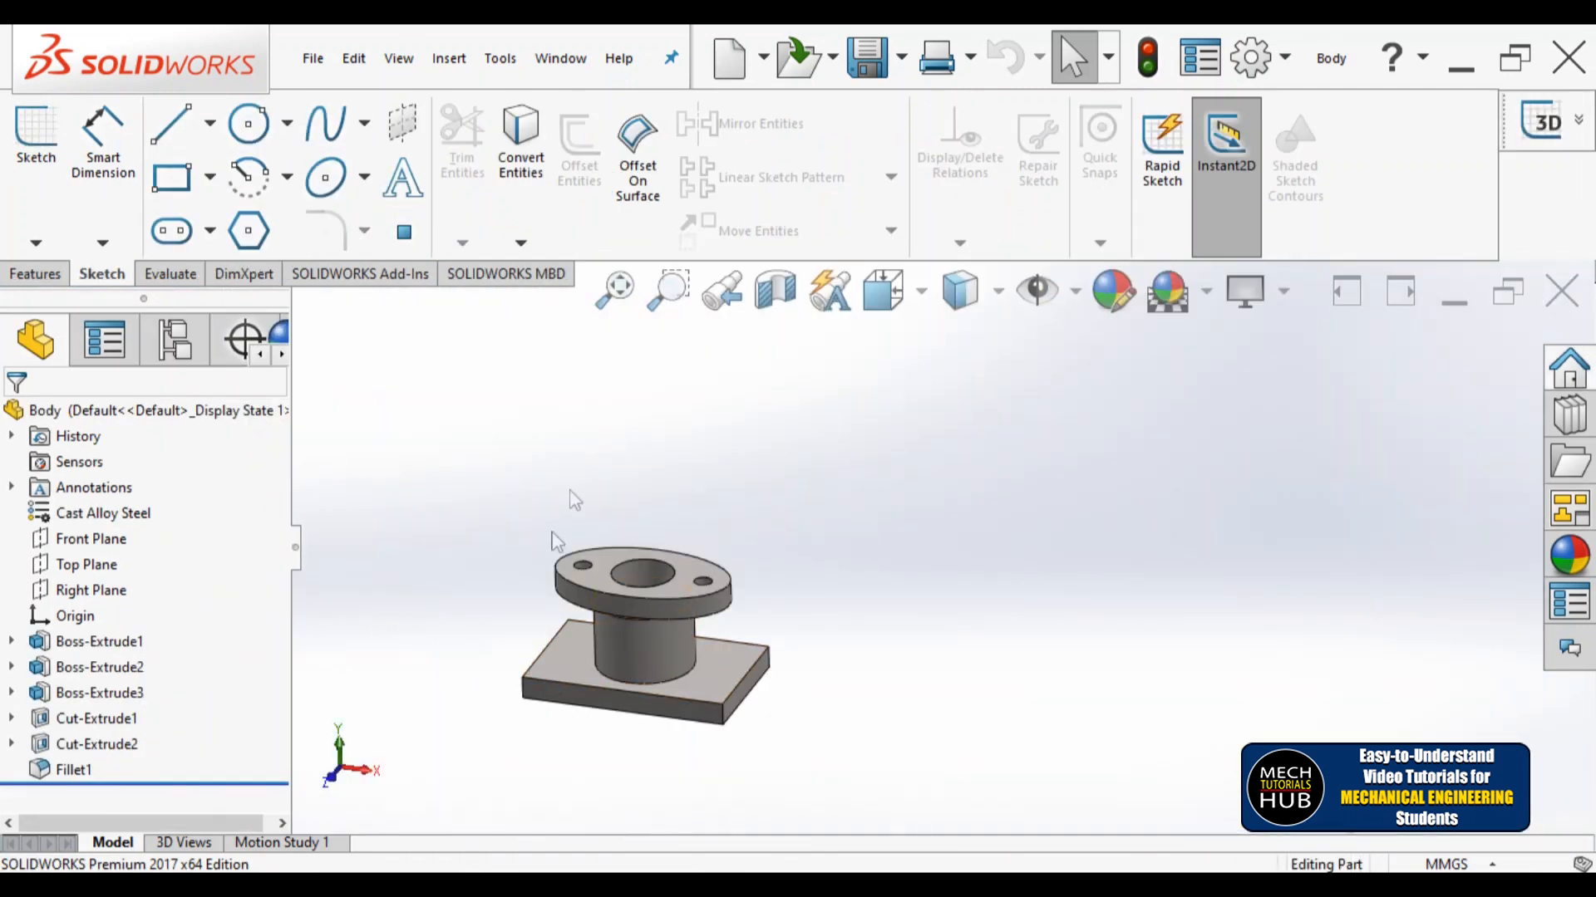
click(615, 288)
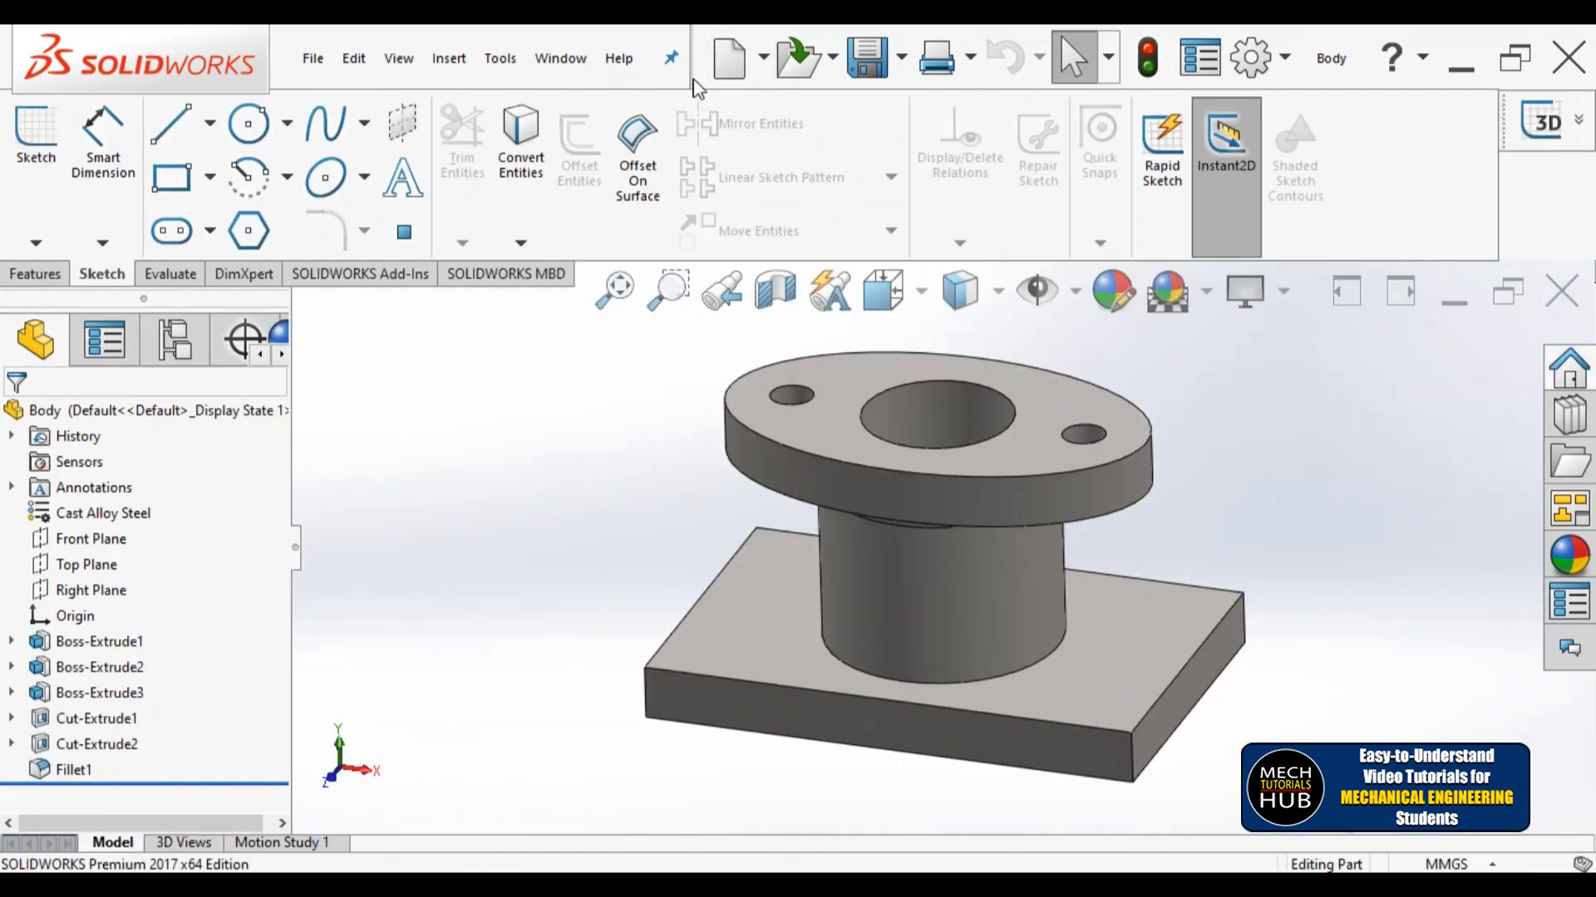
click(560, 62)
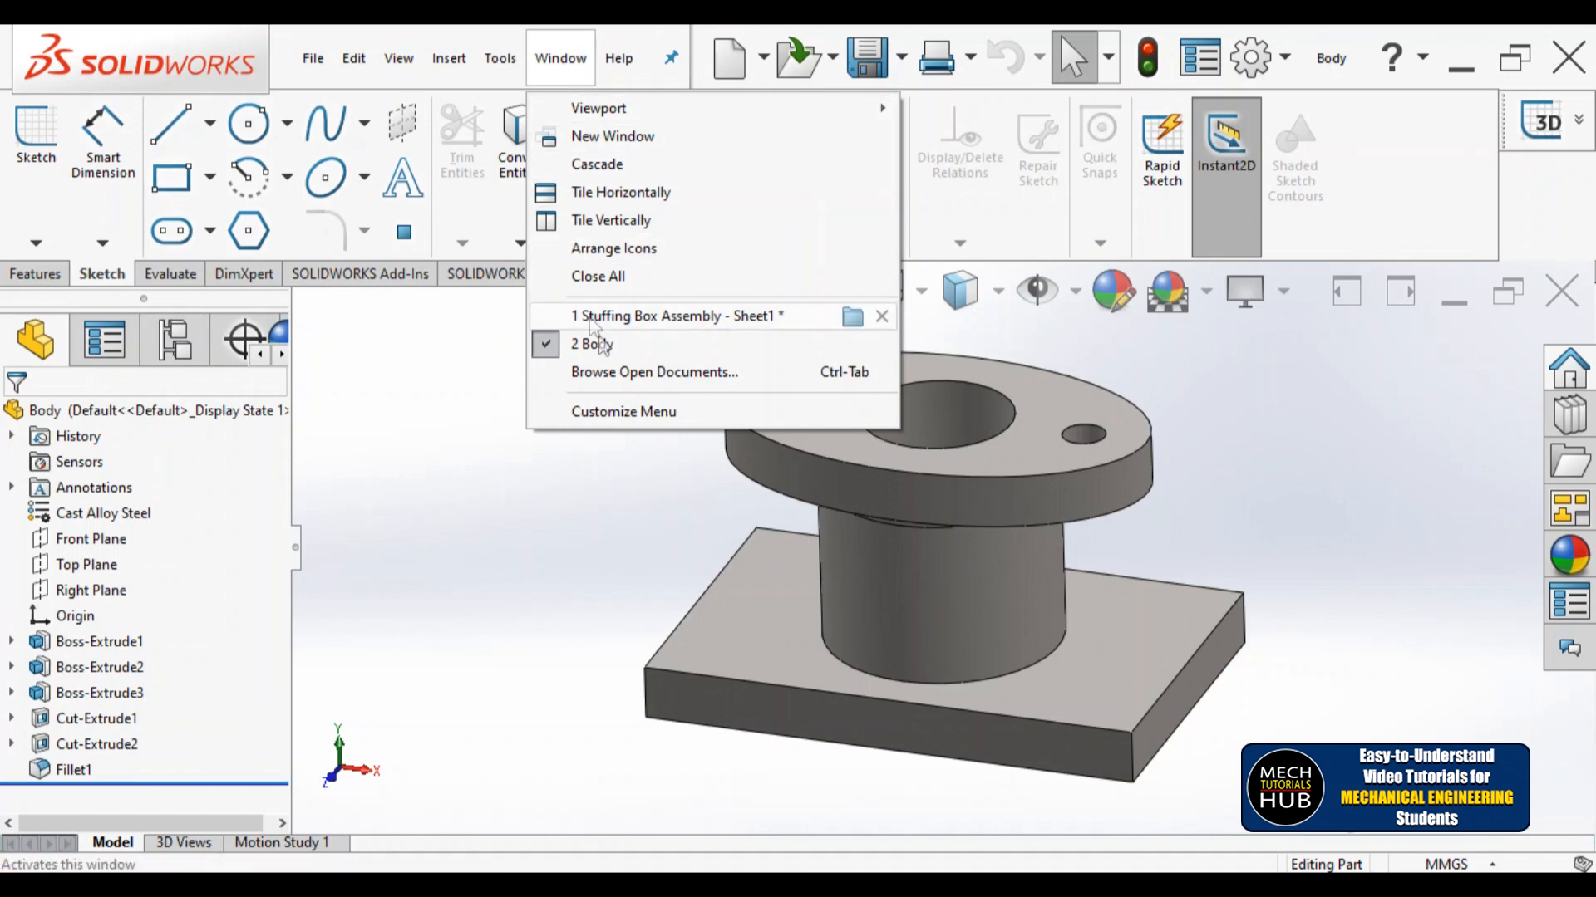
click(869, 317)
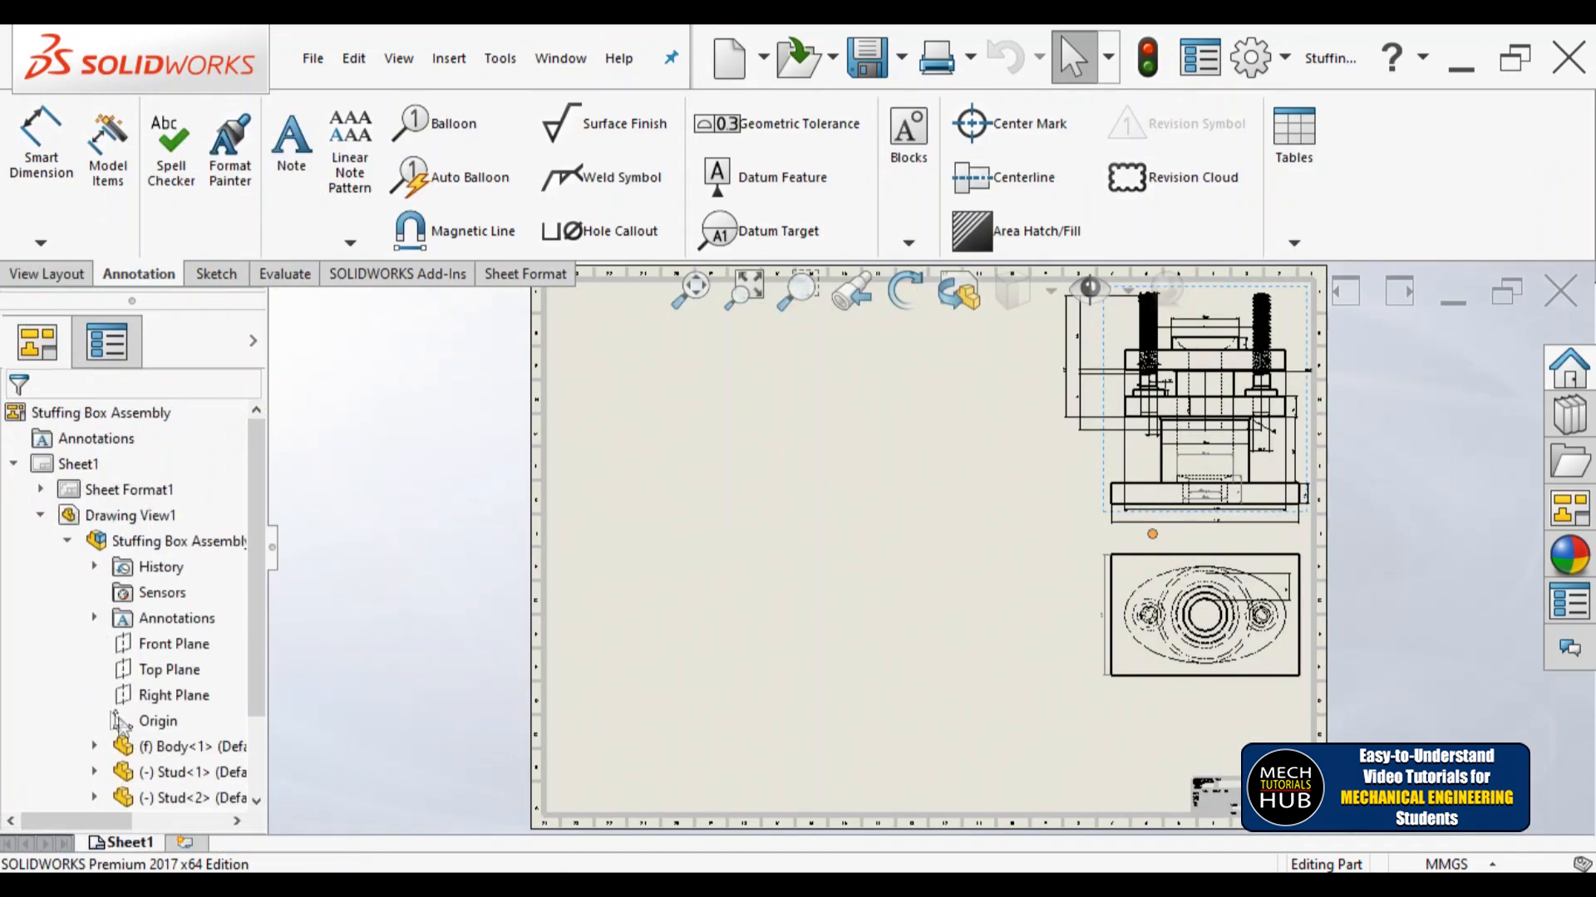
Step: Open the Stud part from the drawing view's components, fit it in view, and return to the drawing
right_click(172, 782)
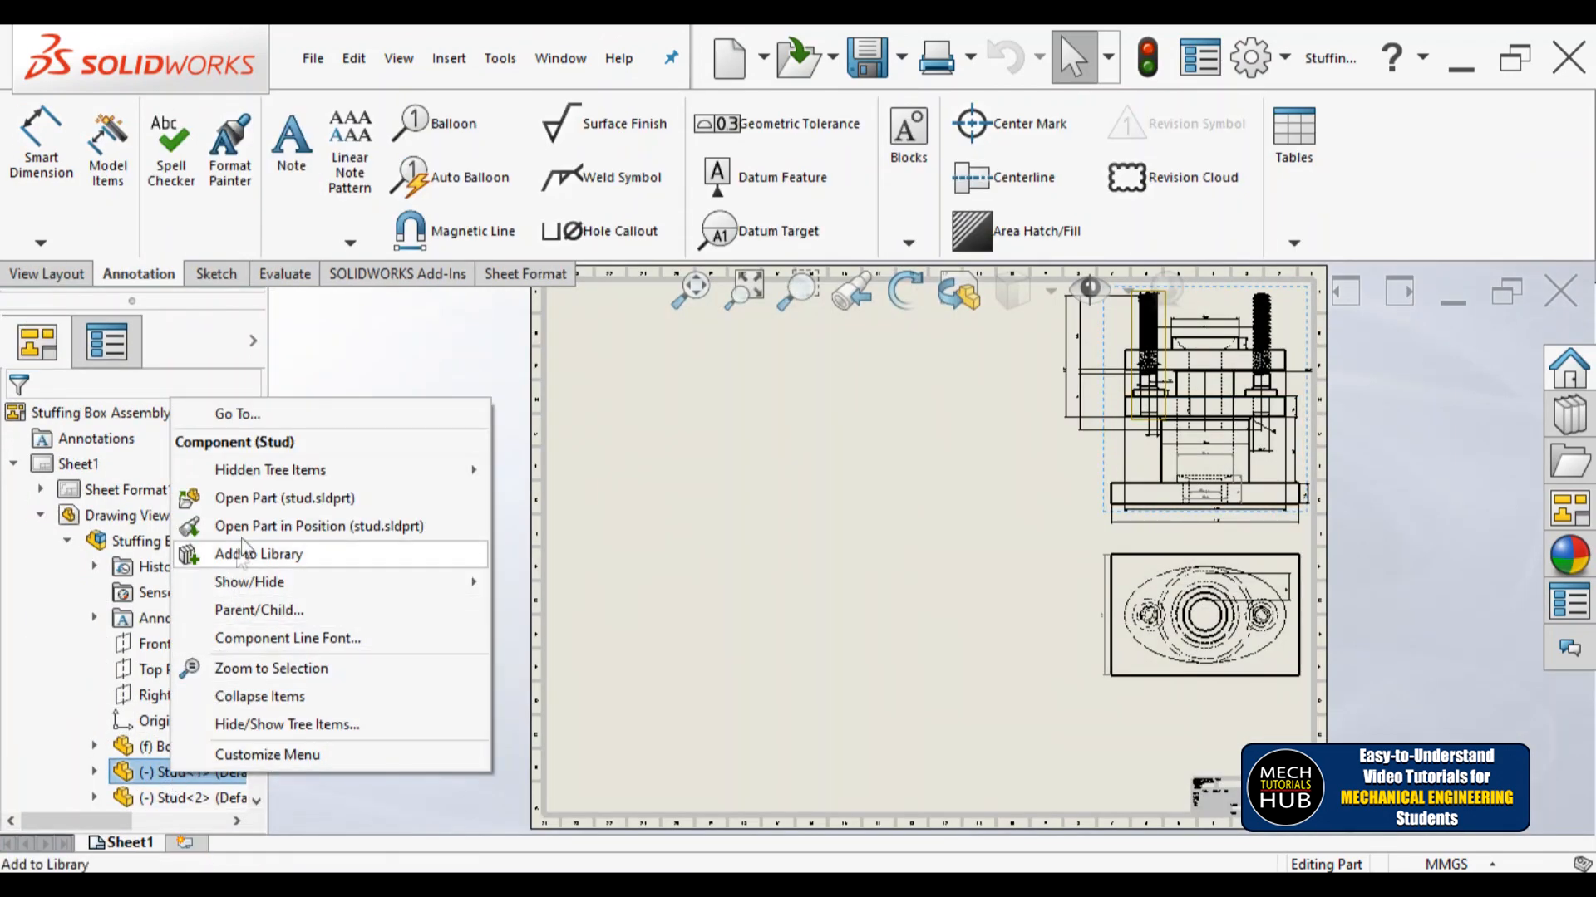
click(256, 499)
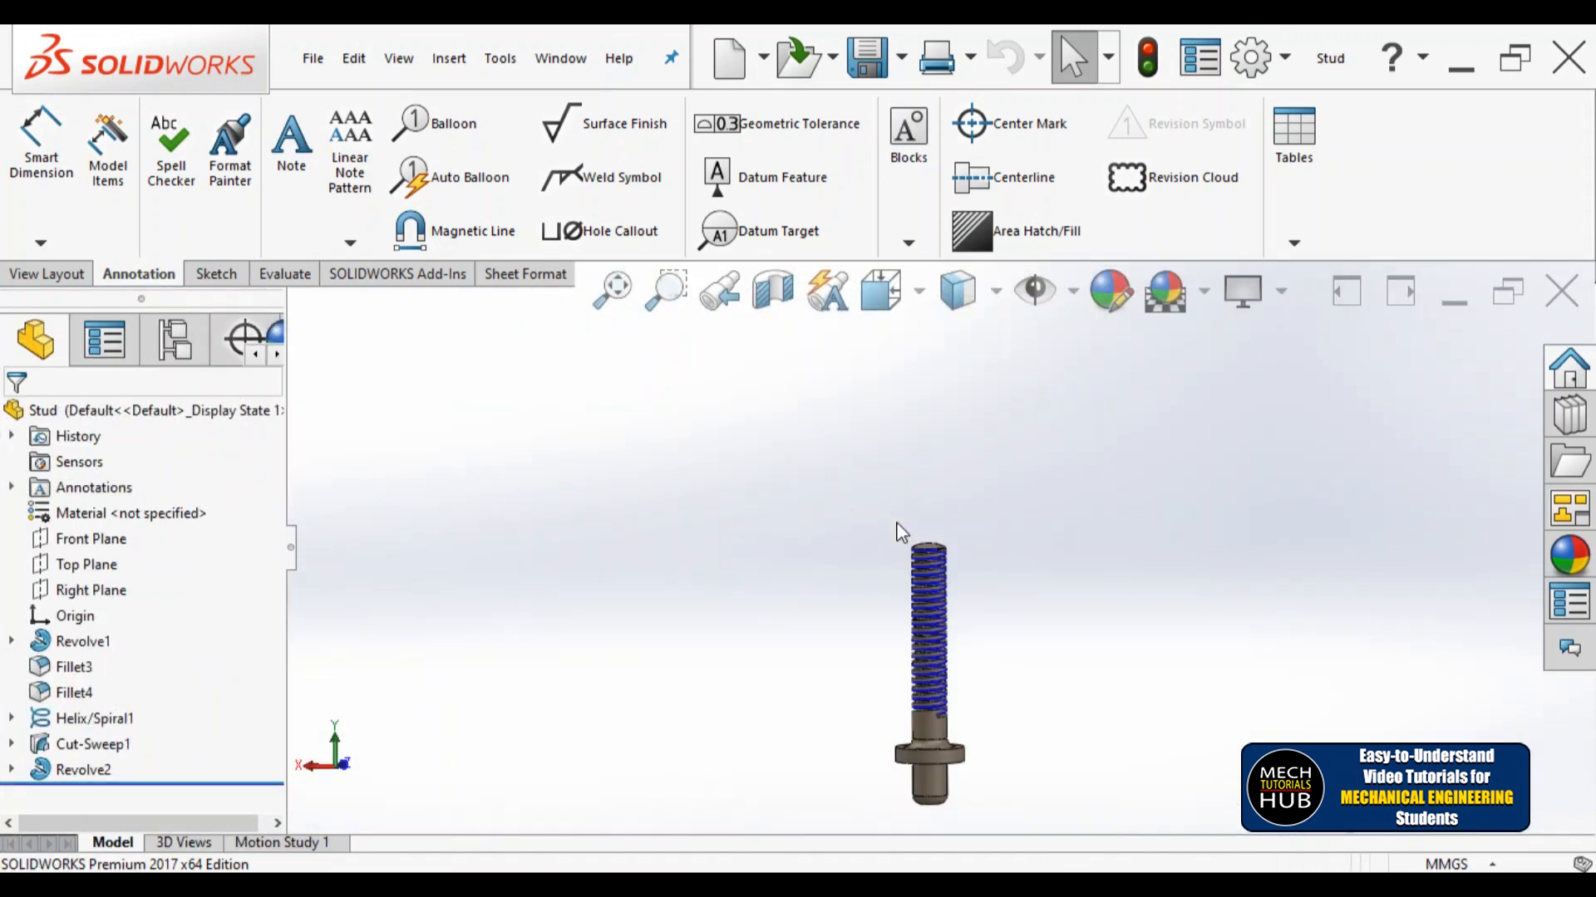
click(614, 290)
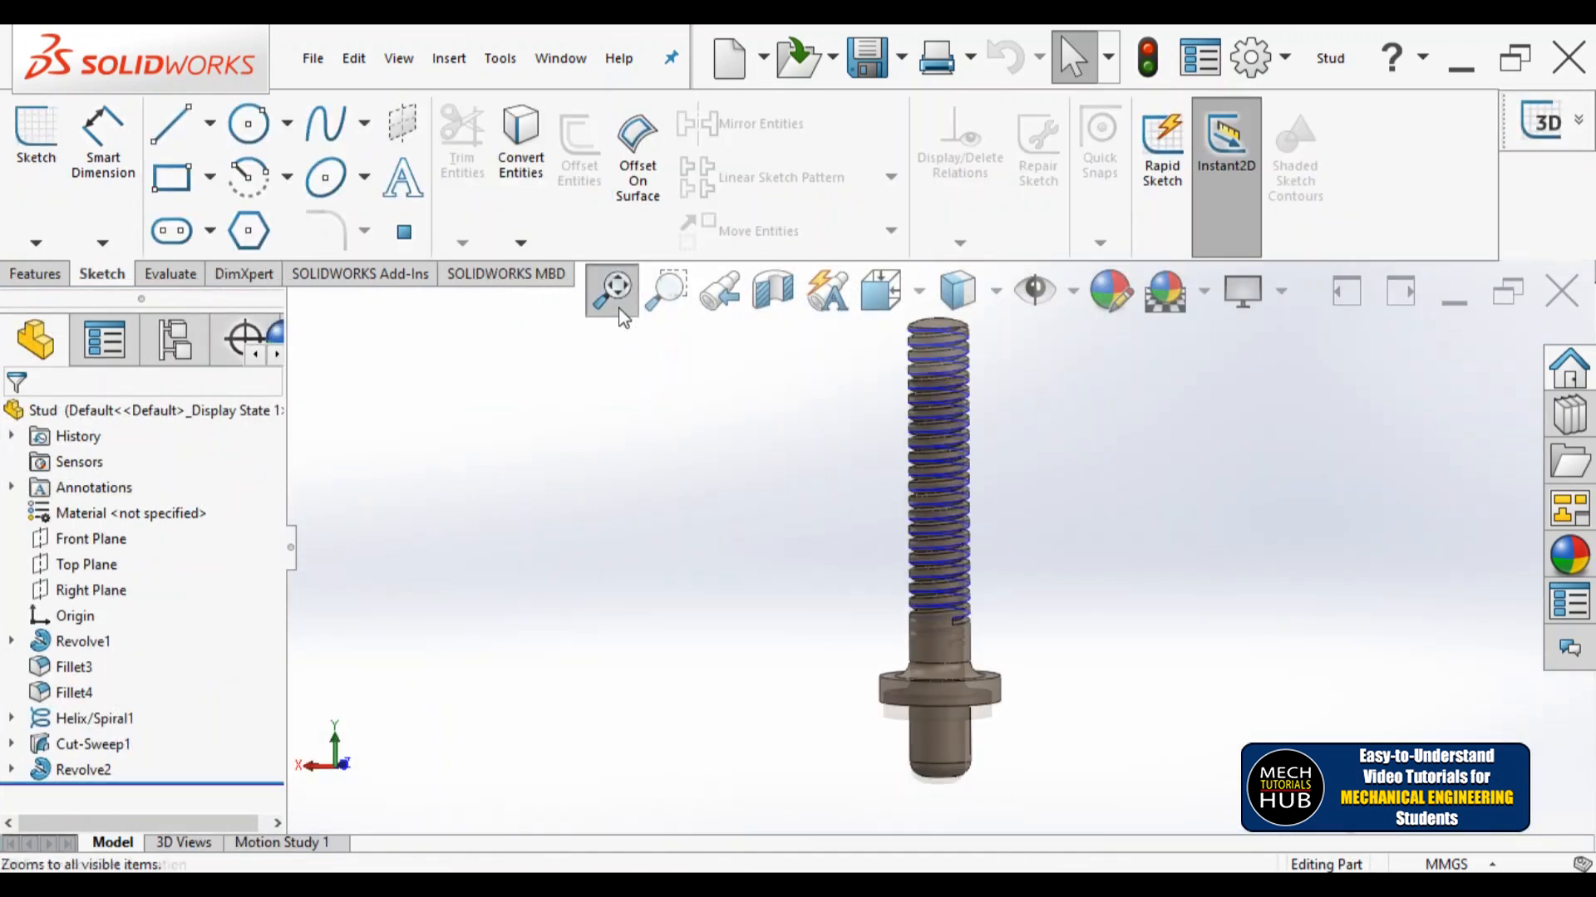
click(562, 73)
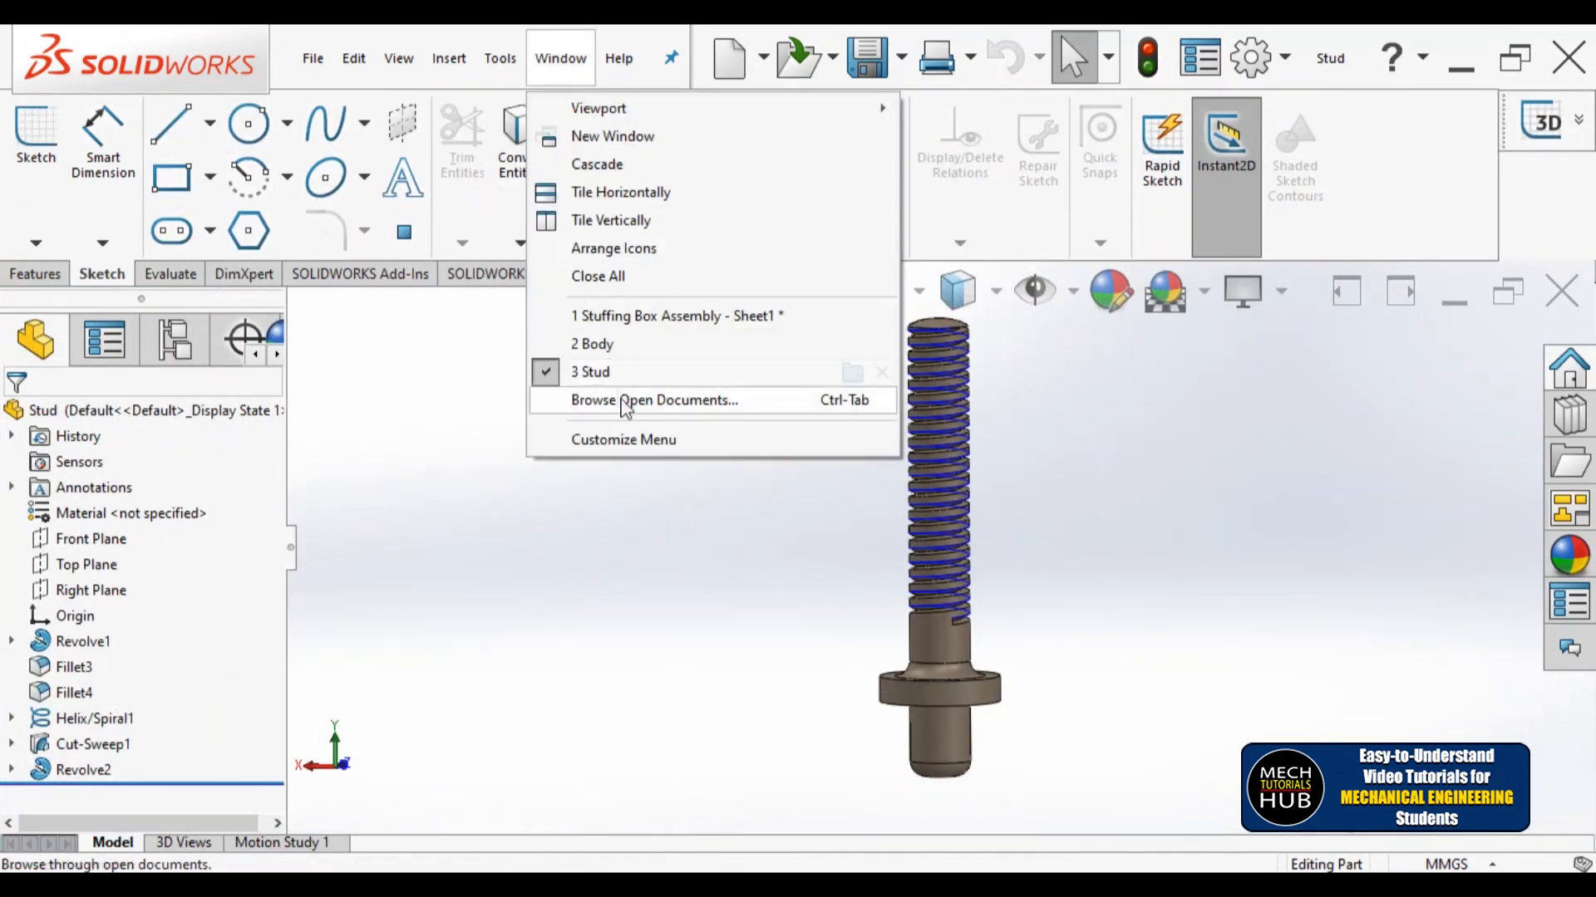
click(675, 317)
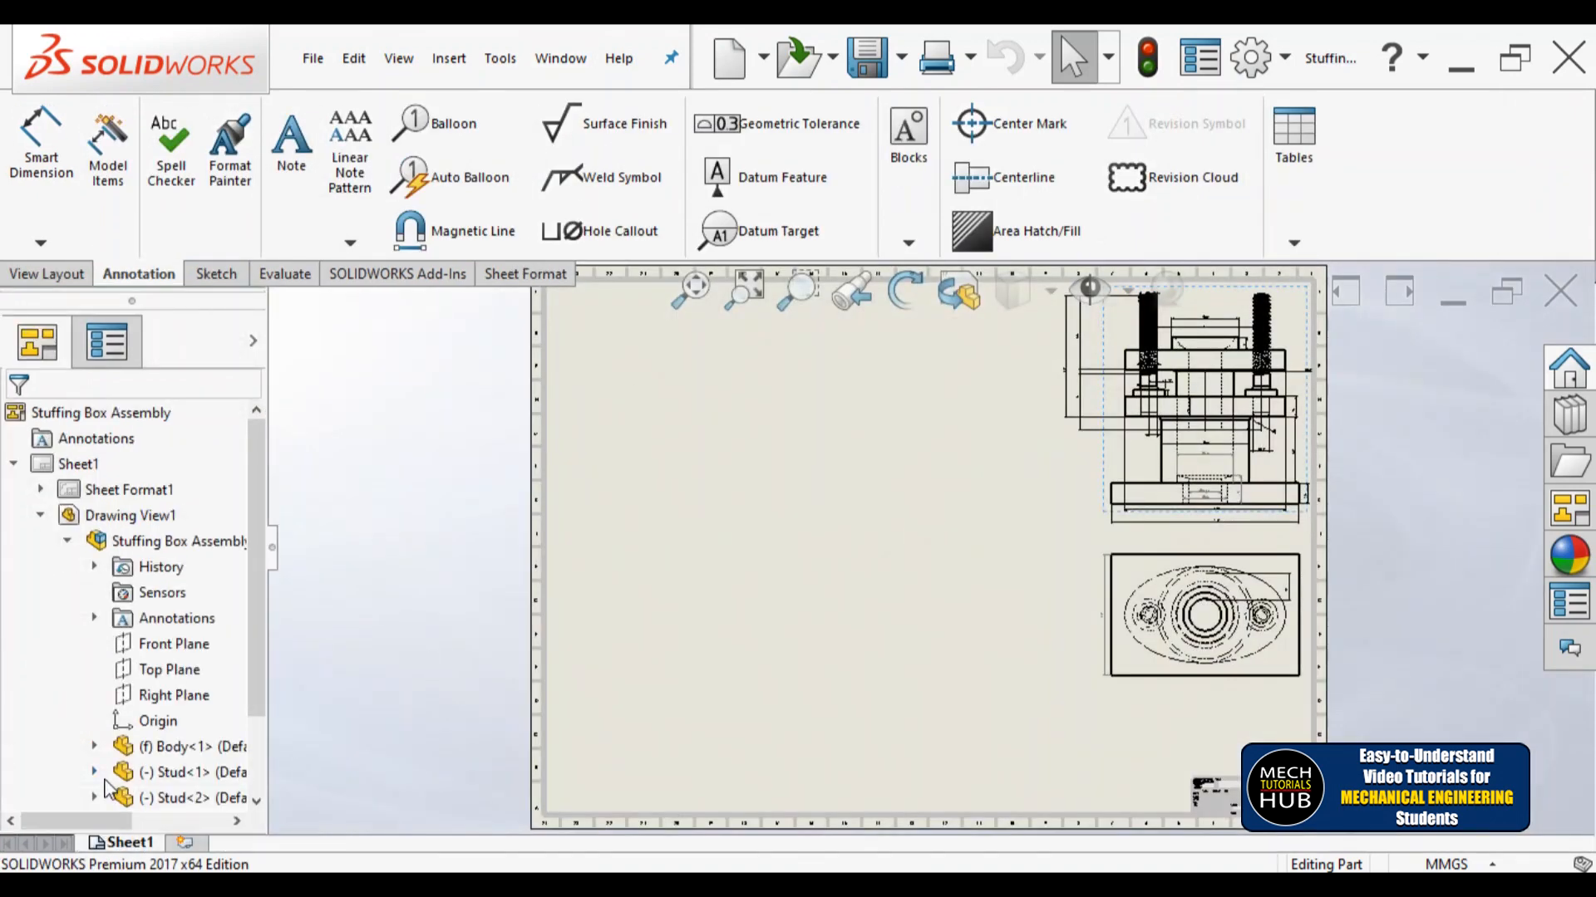
Step: Open the Bush part from the drawing view's components, fit it in view, and return to the drawing
scroll(216, 723, down, 3)
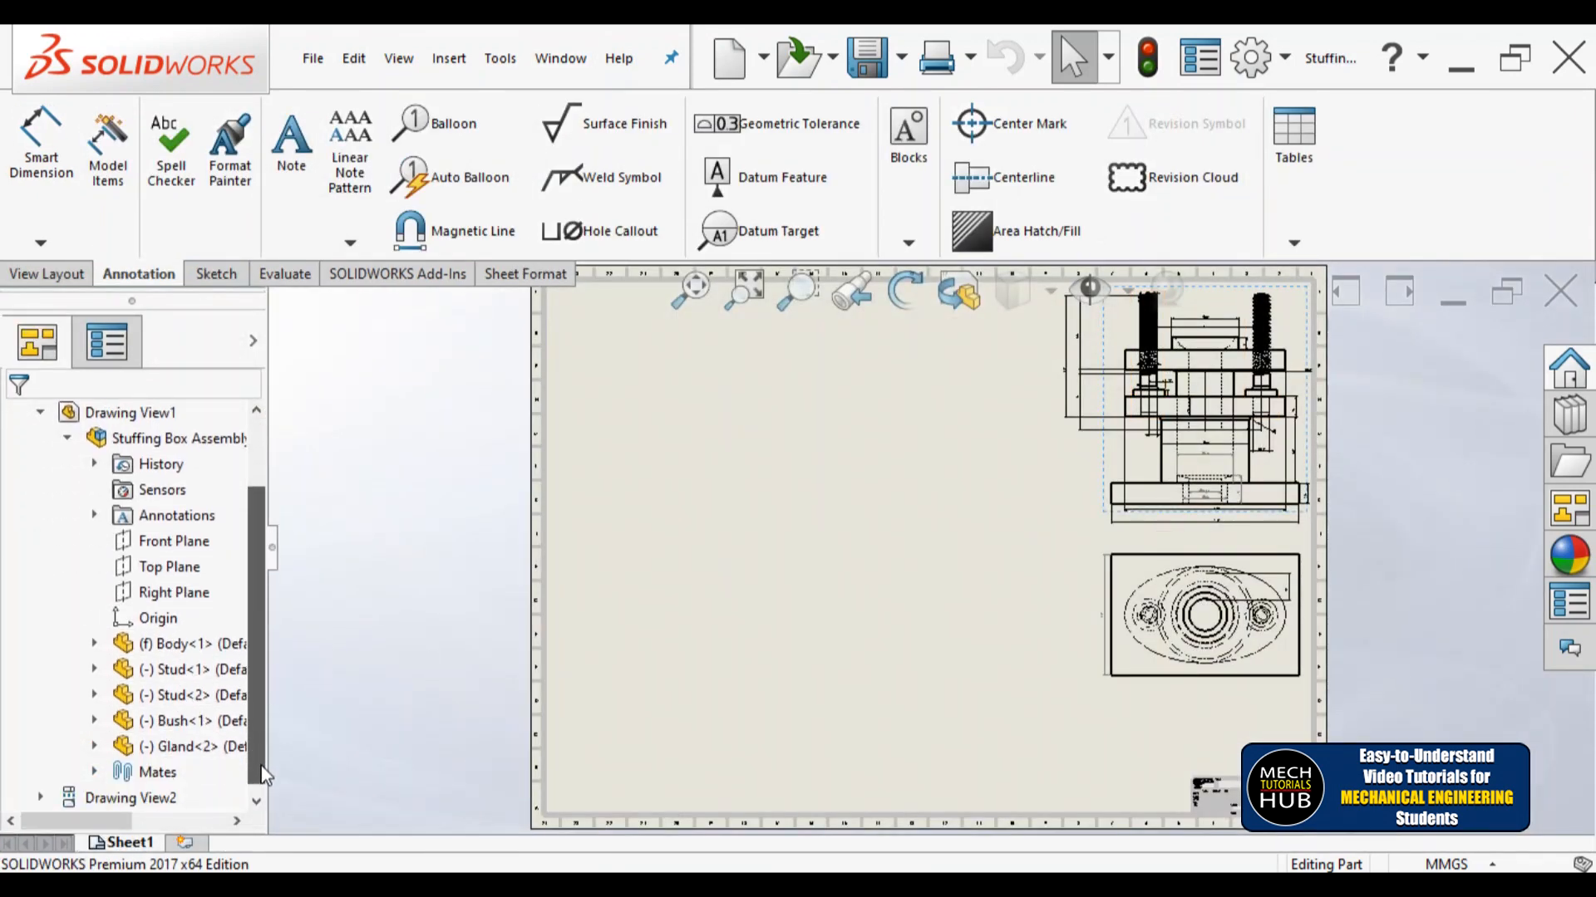
right_click(190, 725)
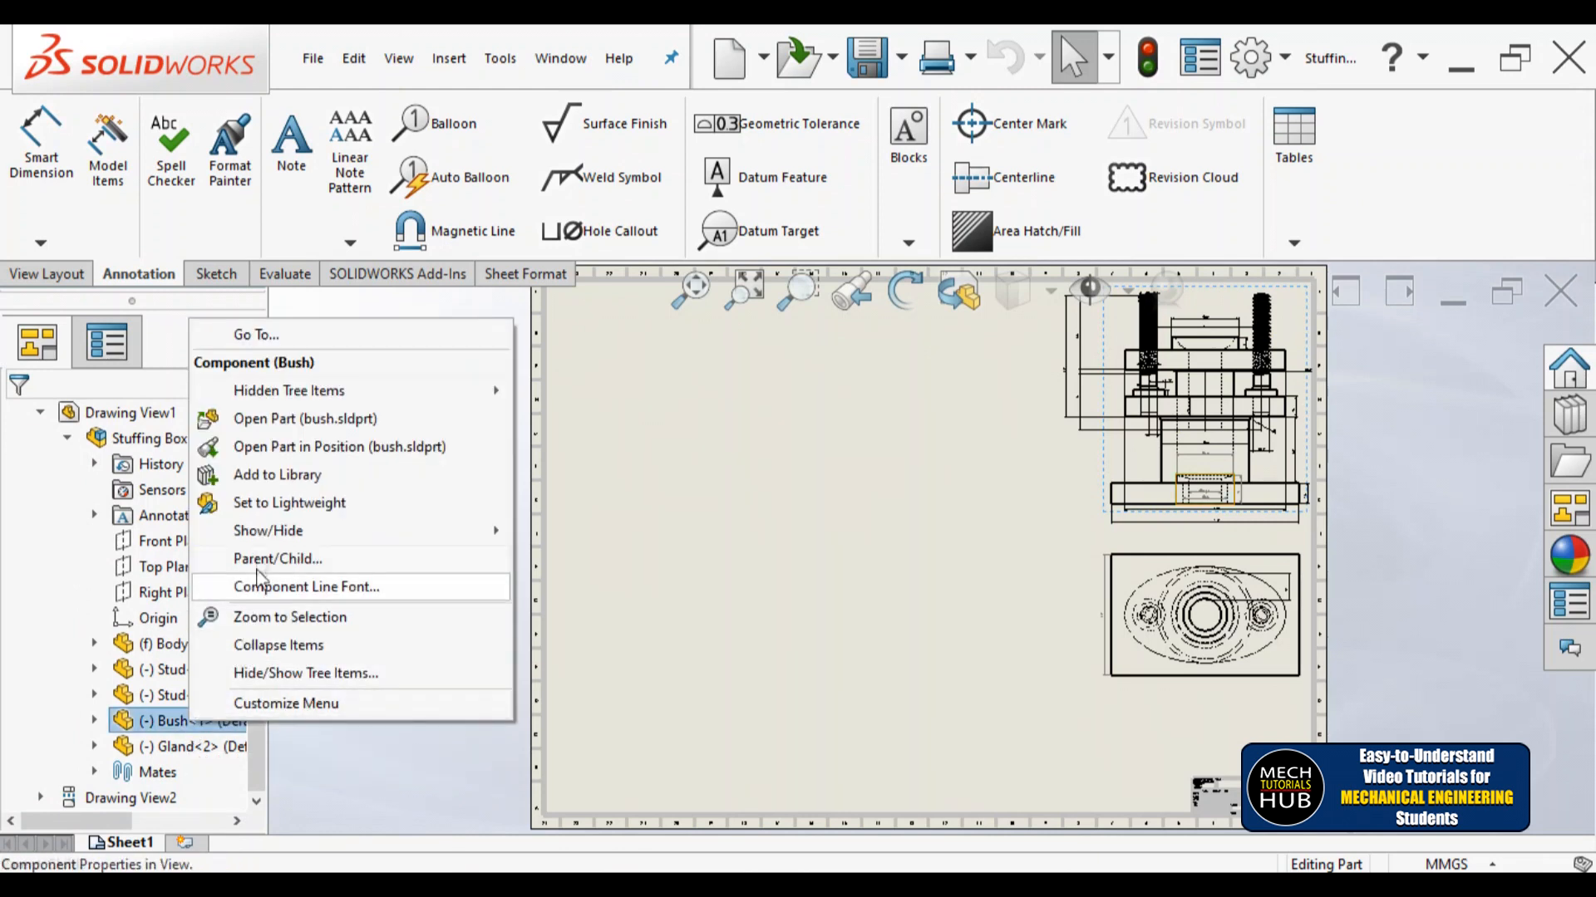
click(262, 426)
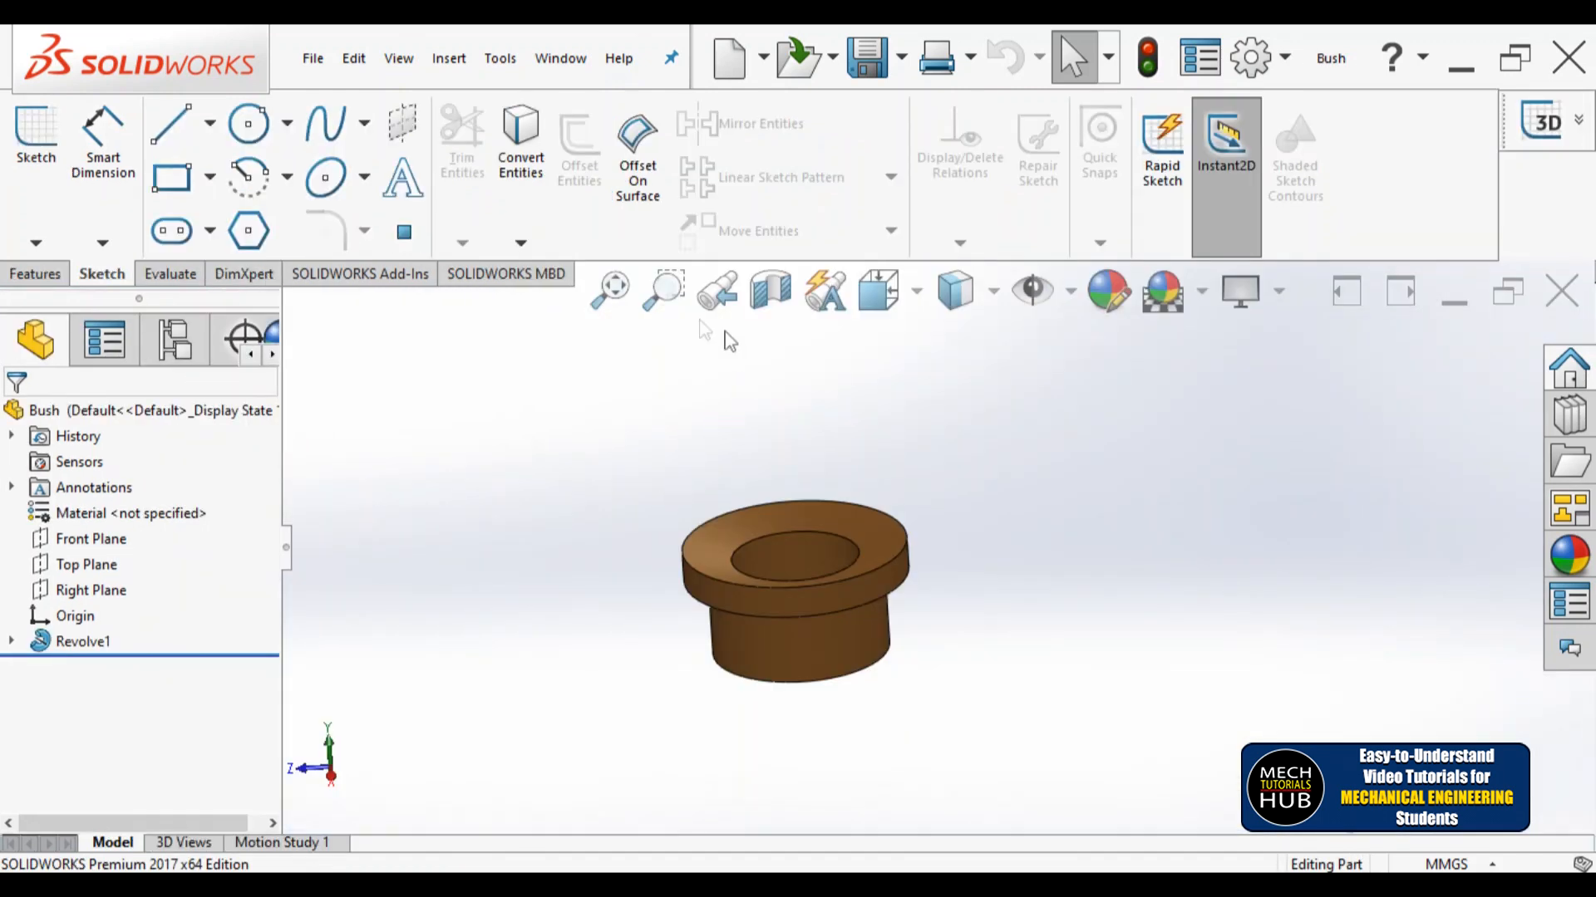
click(611, 288)
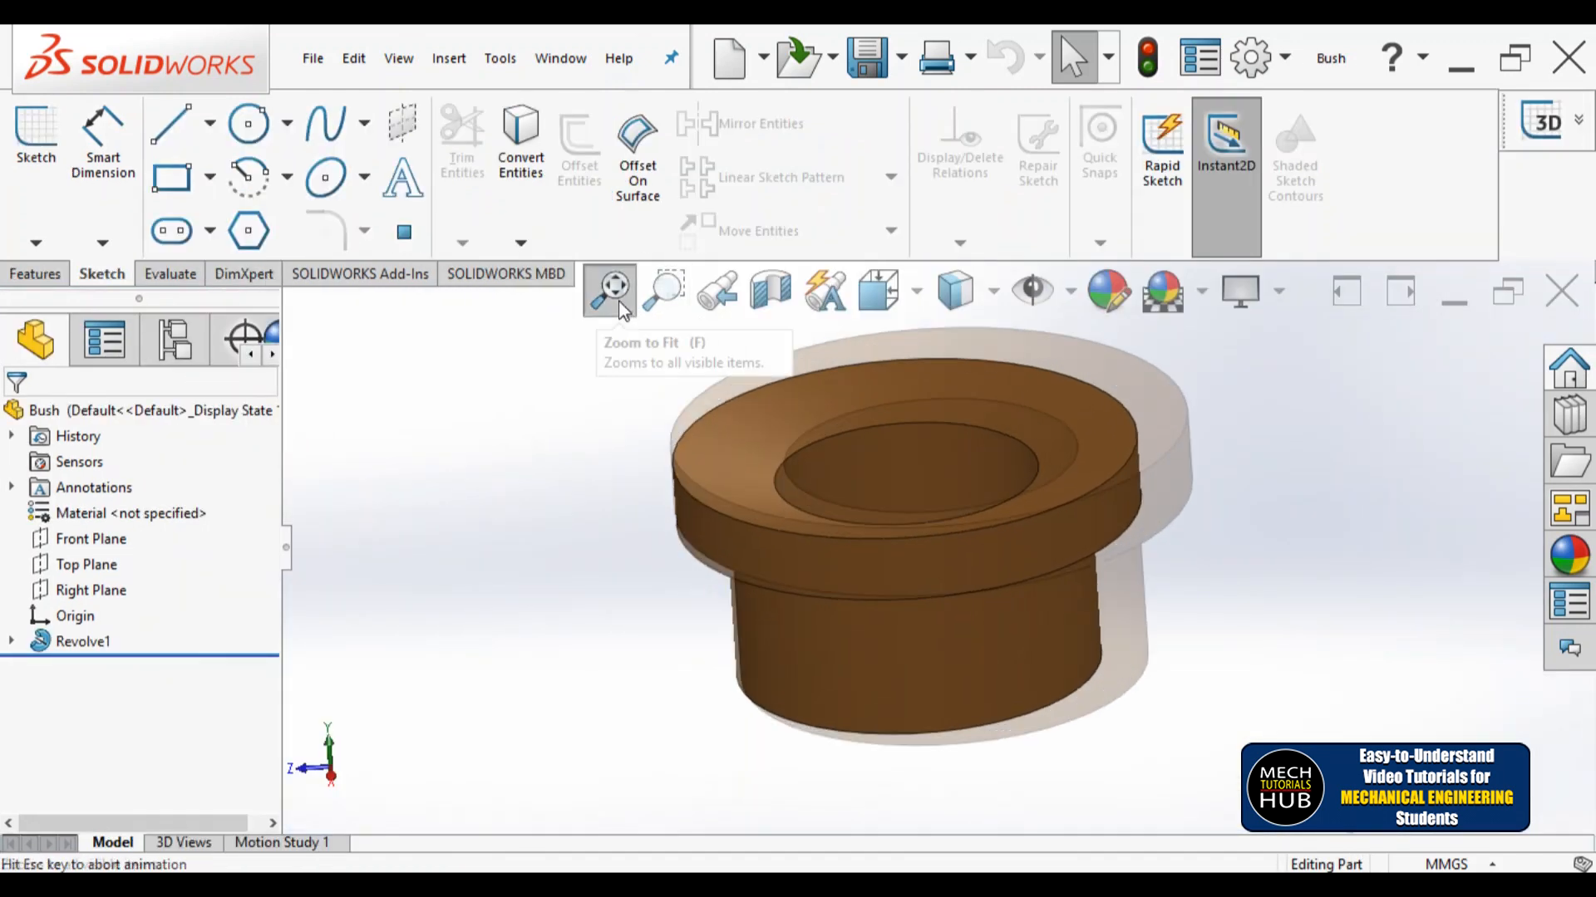
click(560, 58)
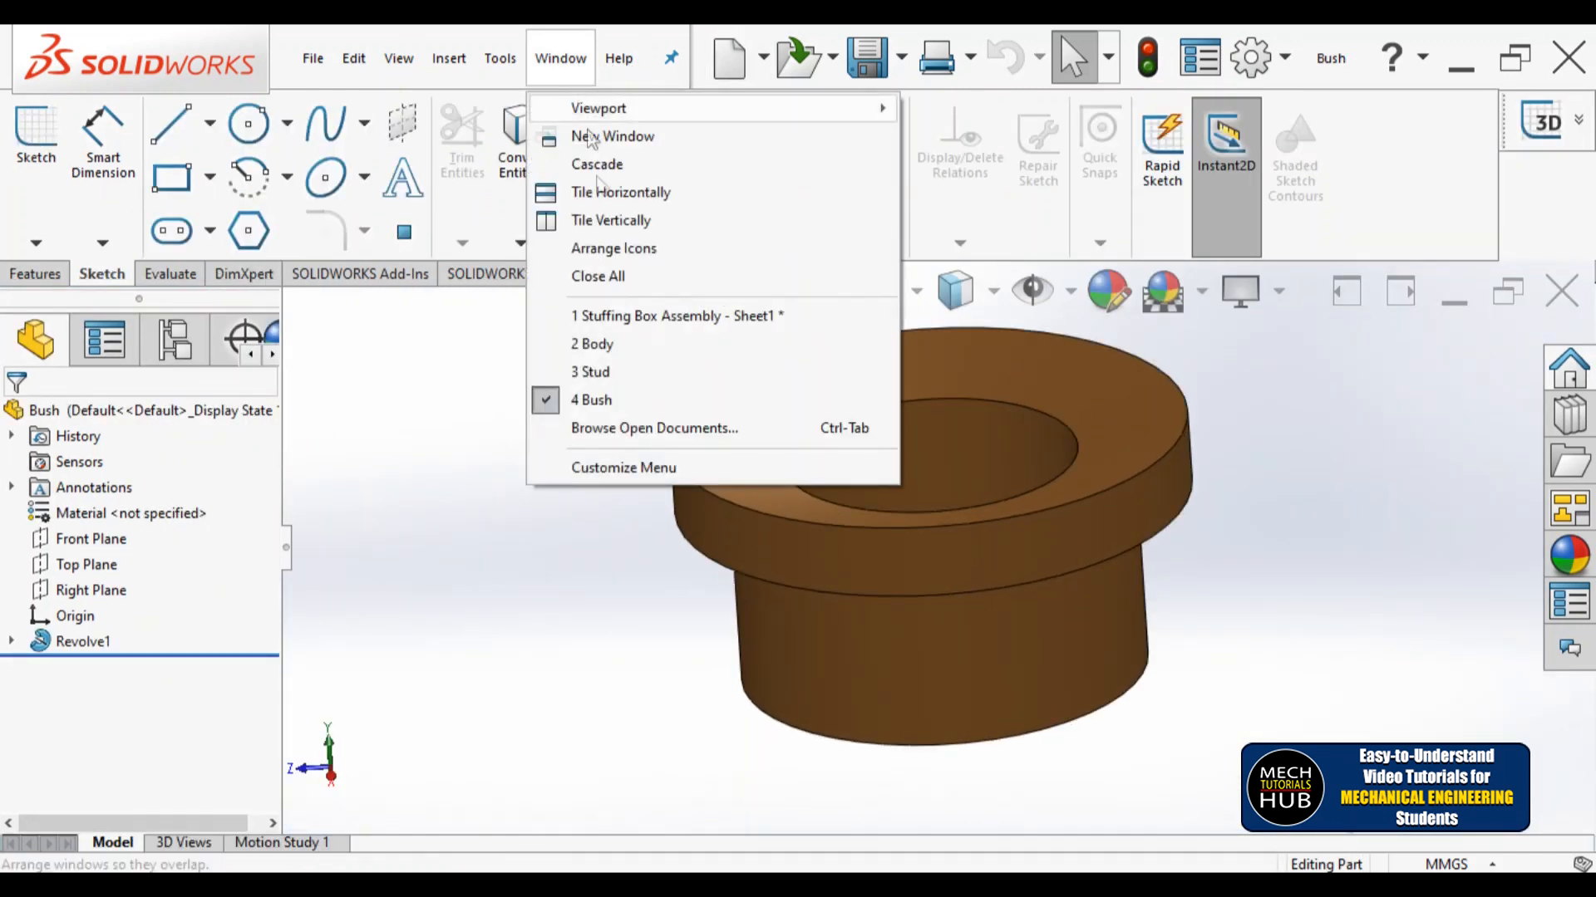
click(628, 317)
Step: Open the Gland part from the drawing view's components and return to the Stuffing Box Assembly drawing
drag(258, 681, 265, 743)
right_click(188, 746)
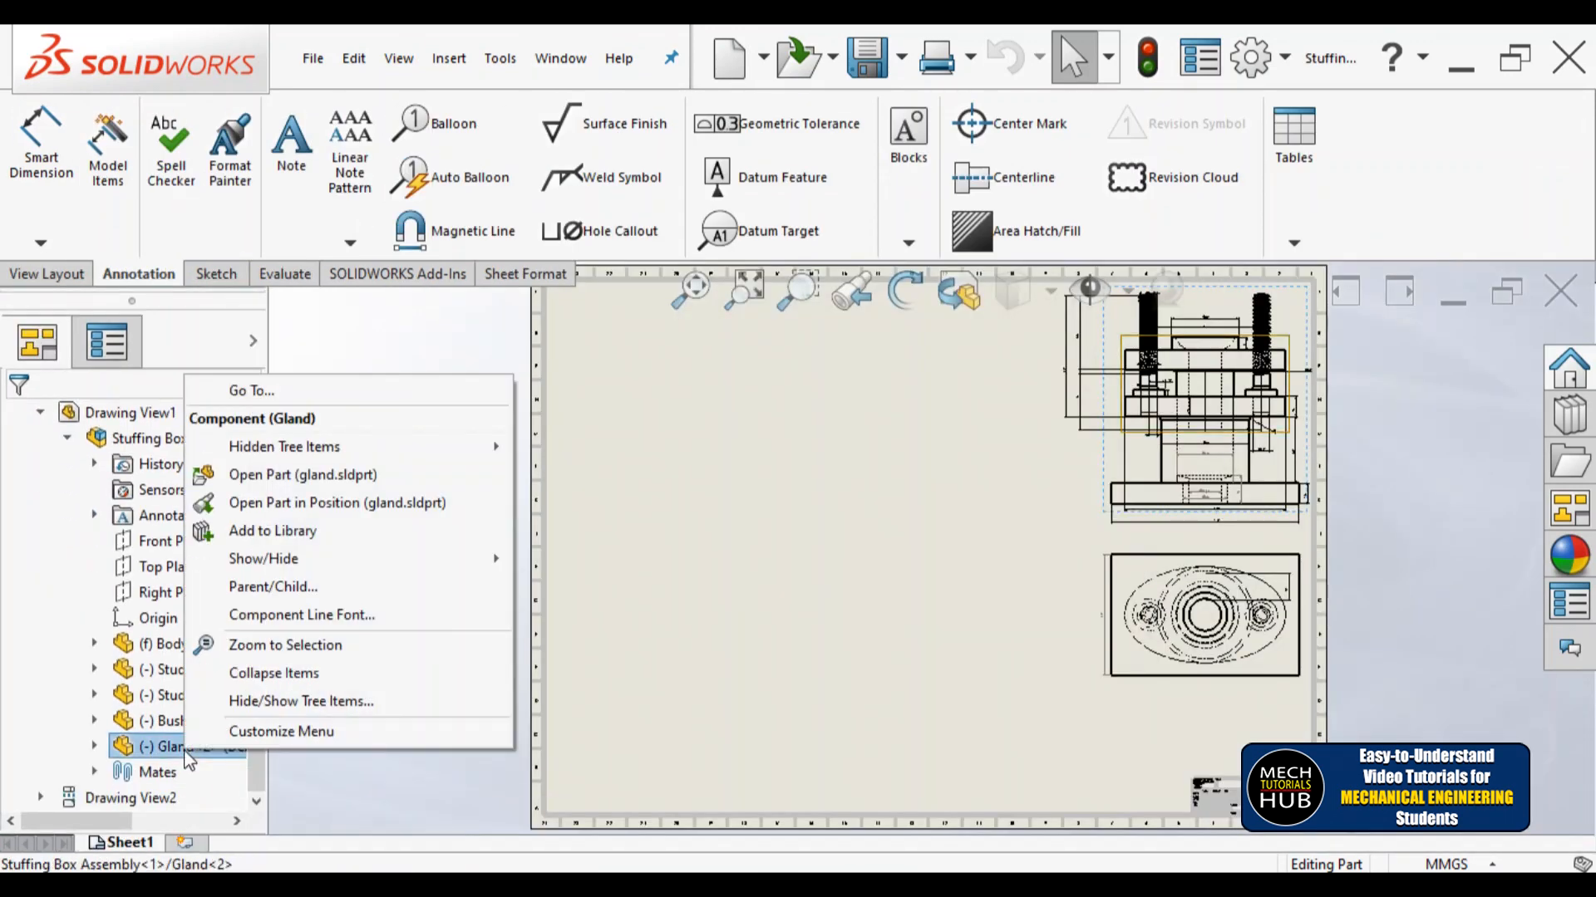
click(278, 482)
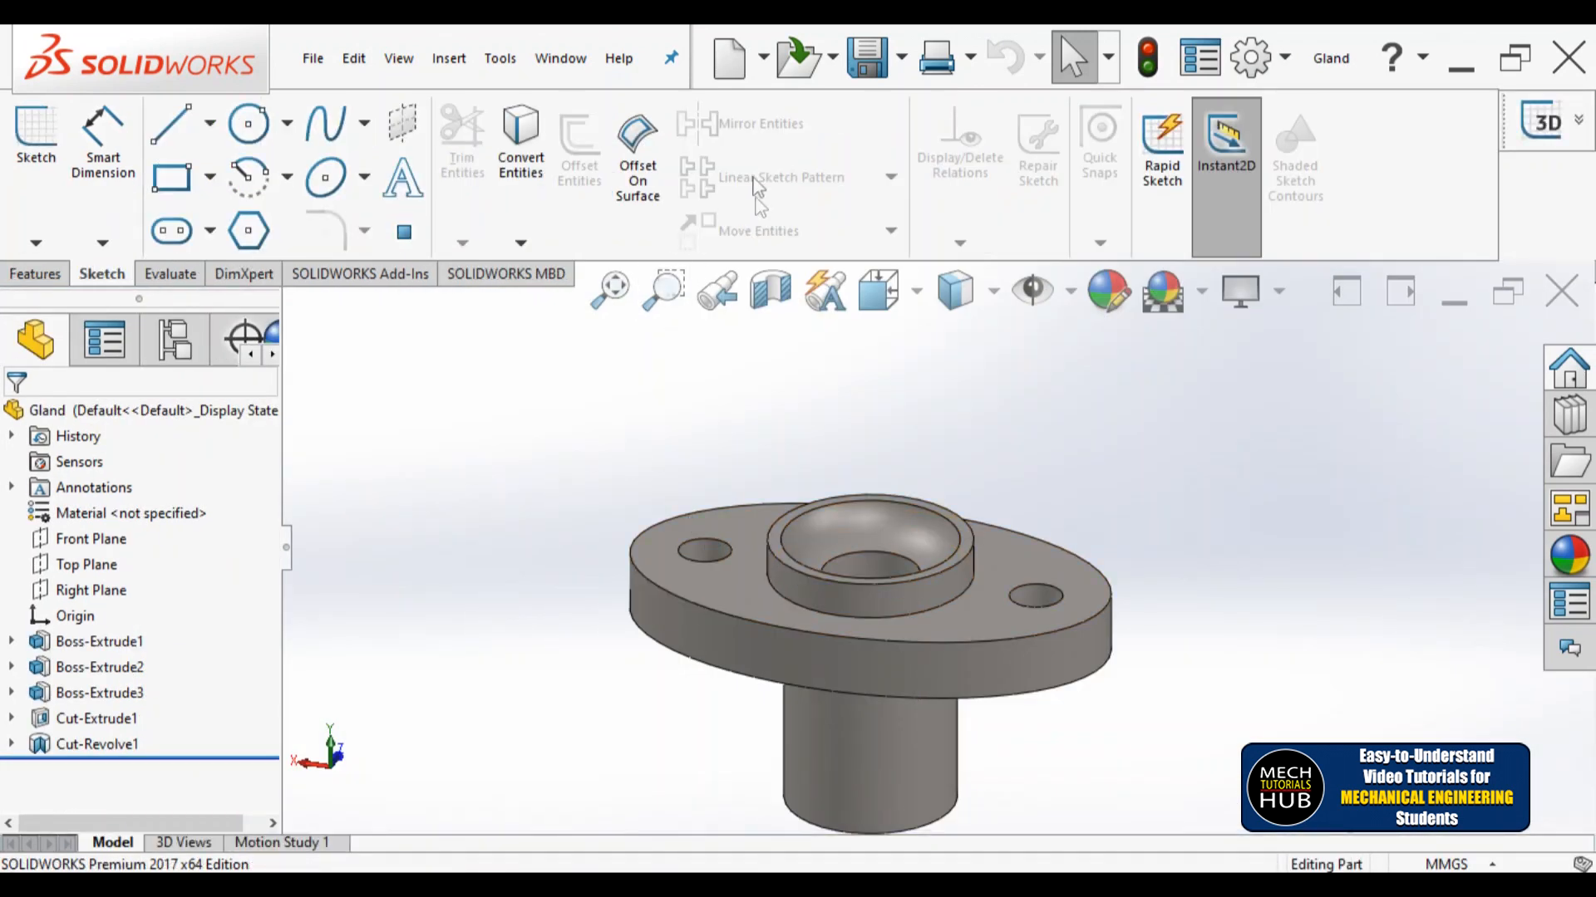
click(560, 58)
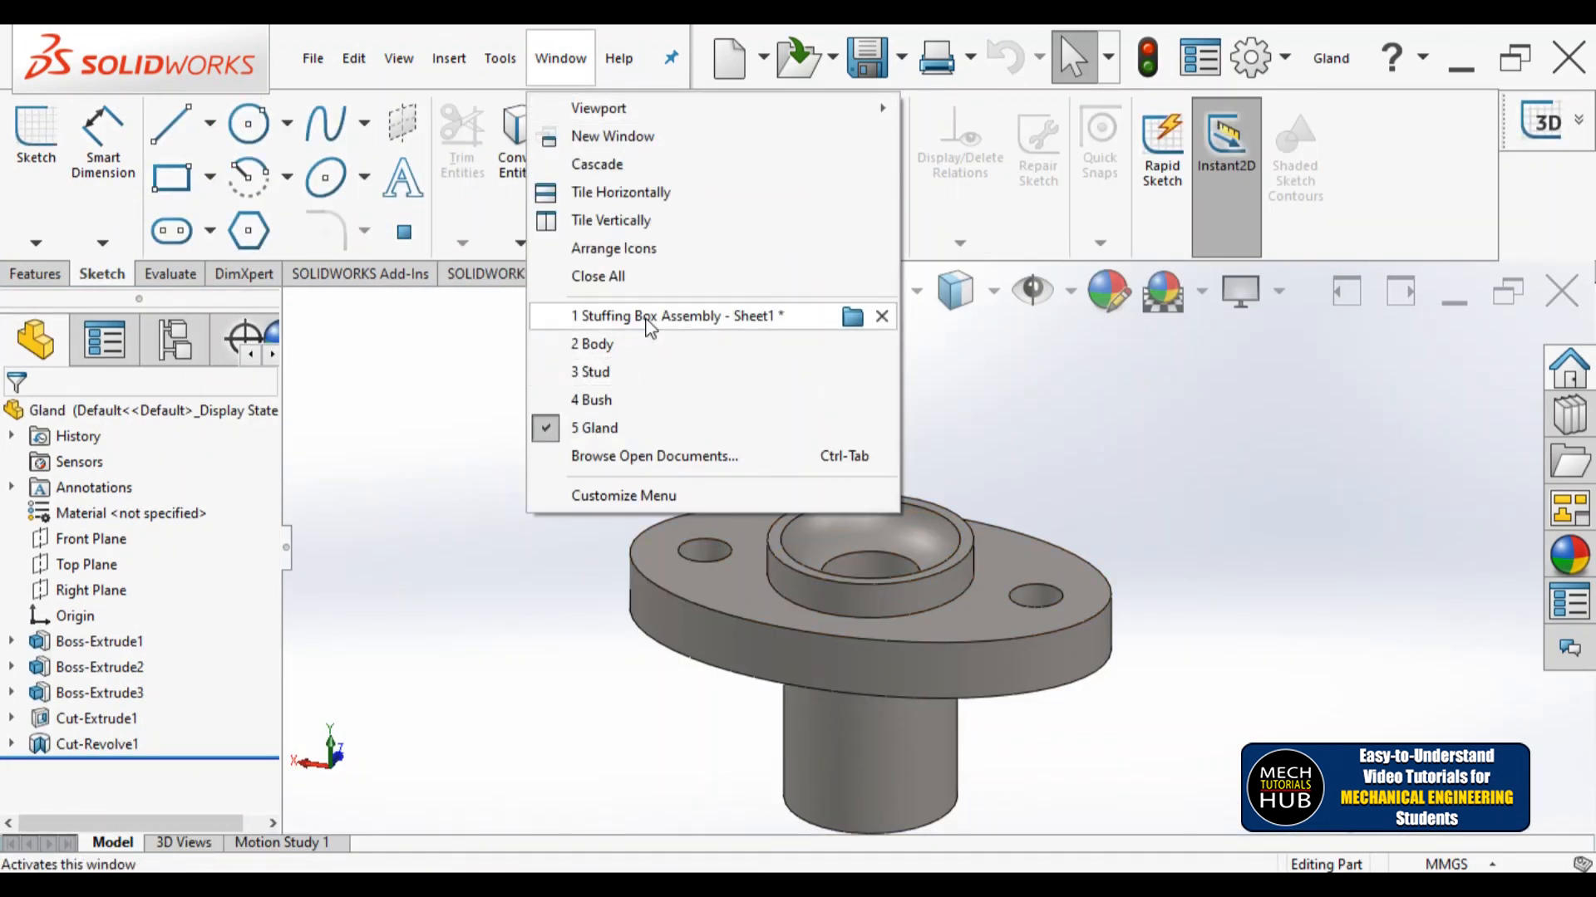
click(855, 317)
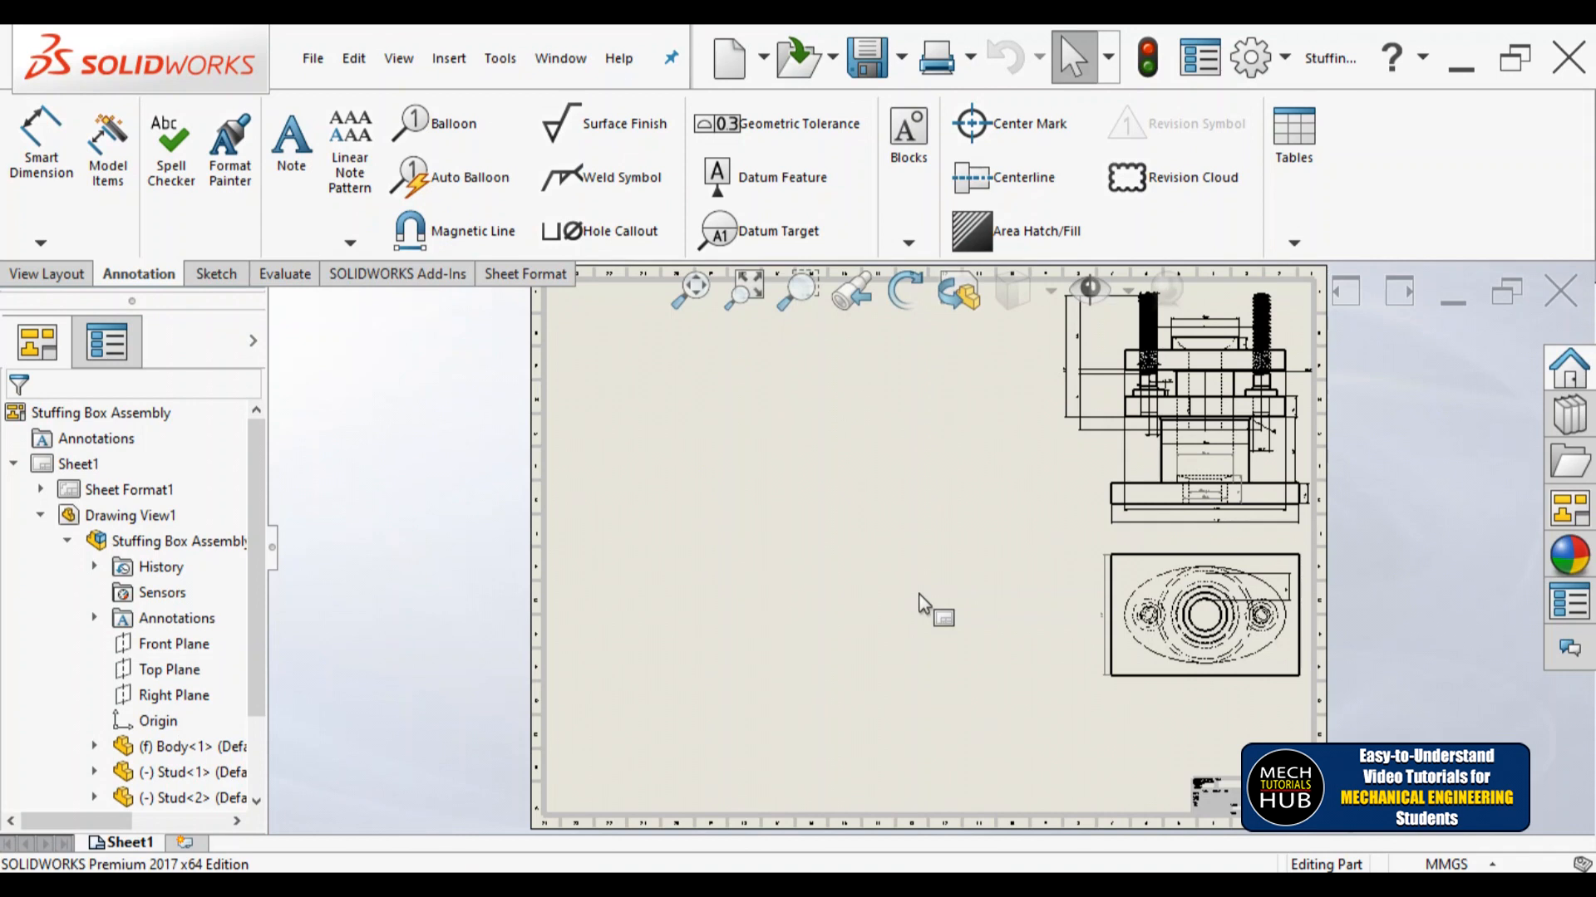
Step: Load the Body part into the View Palette, add its front view to the sheet, and end the view projection
click(1568, 510)
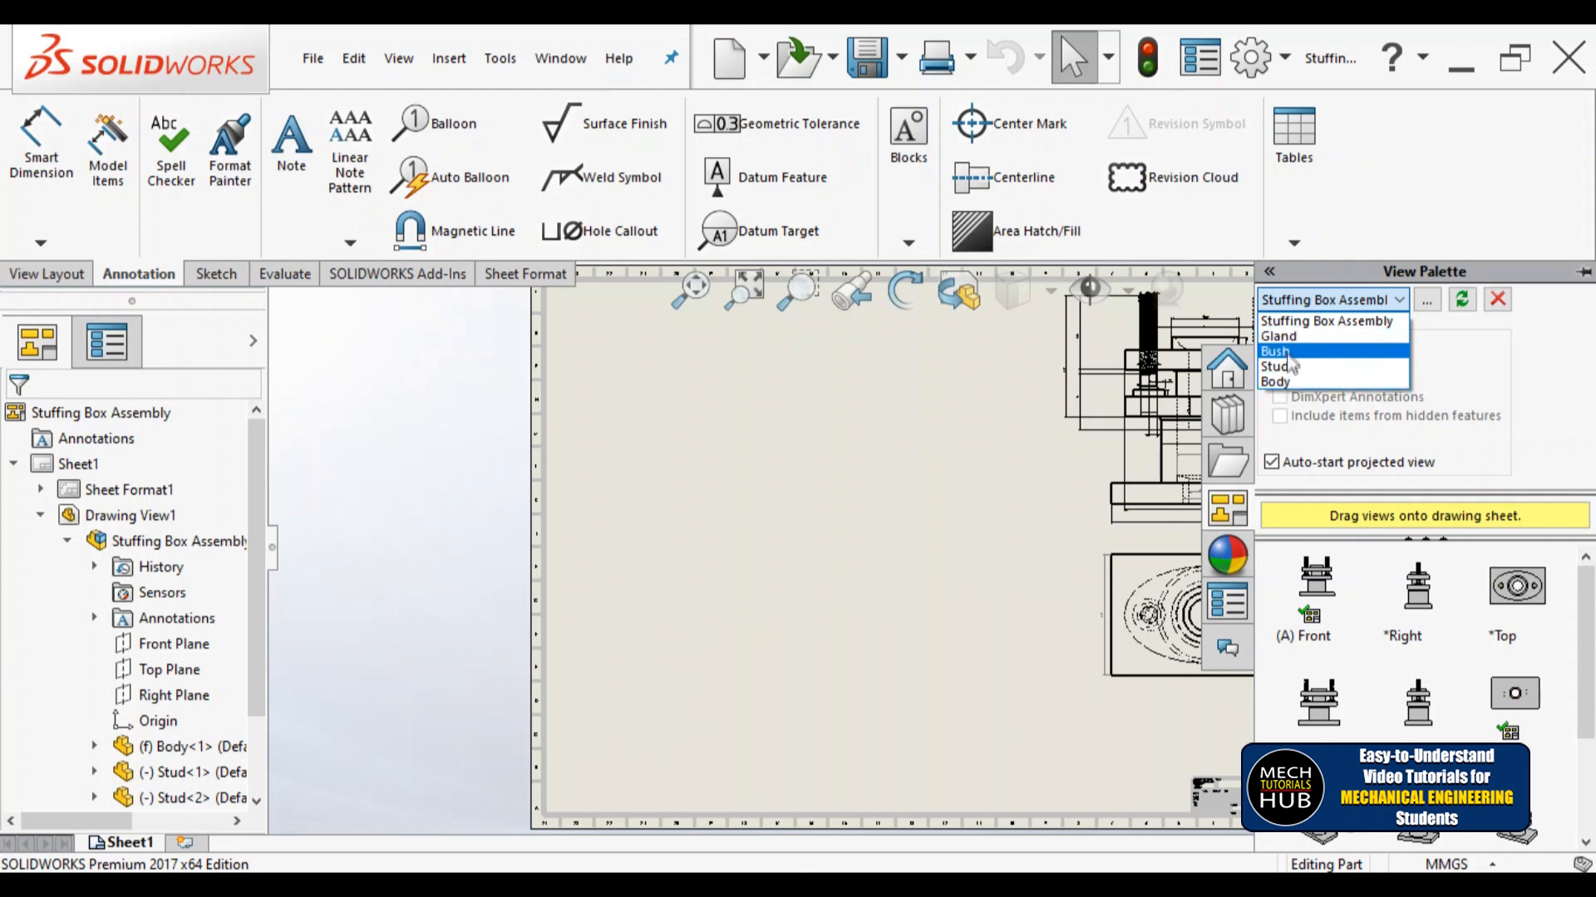
click(1289, 384)
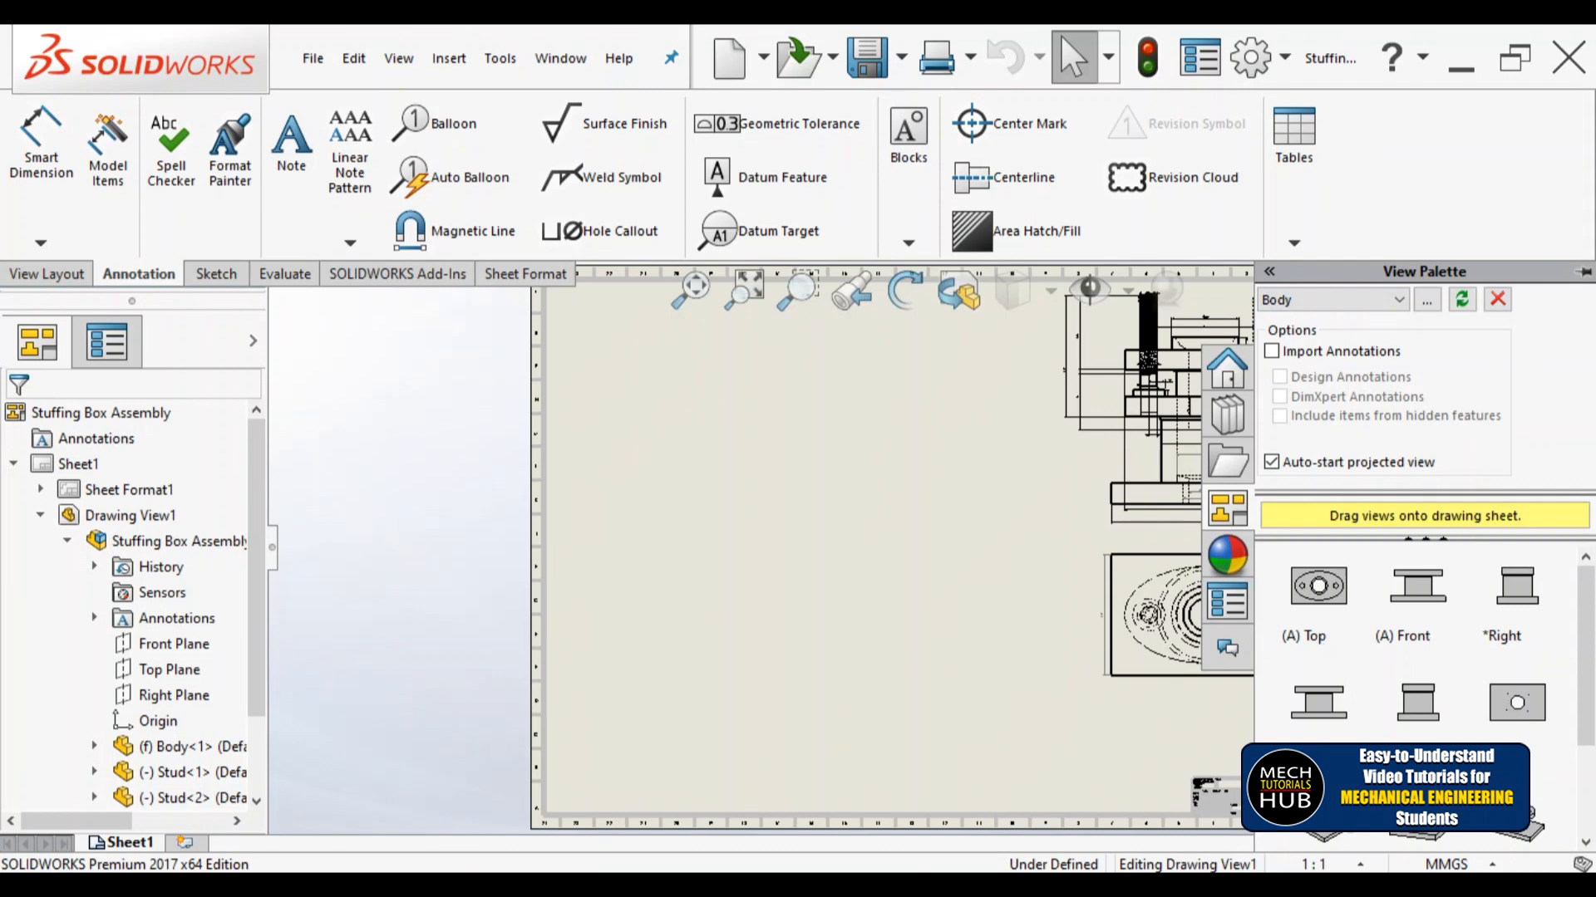
drag(1424, 604, 691, 406)
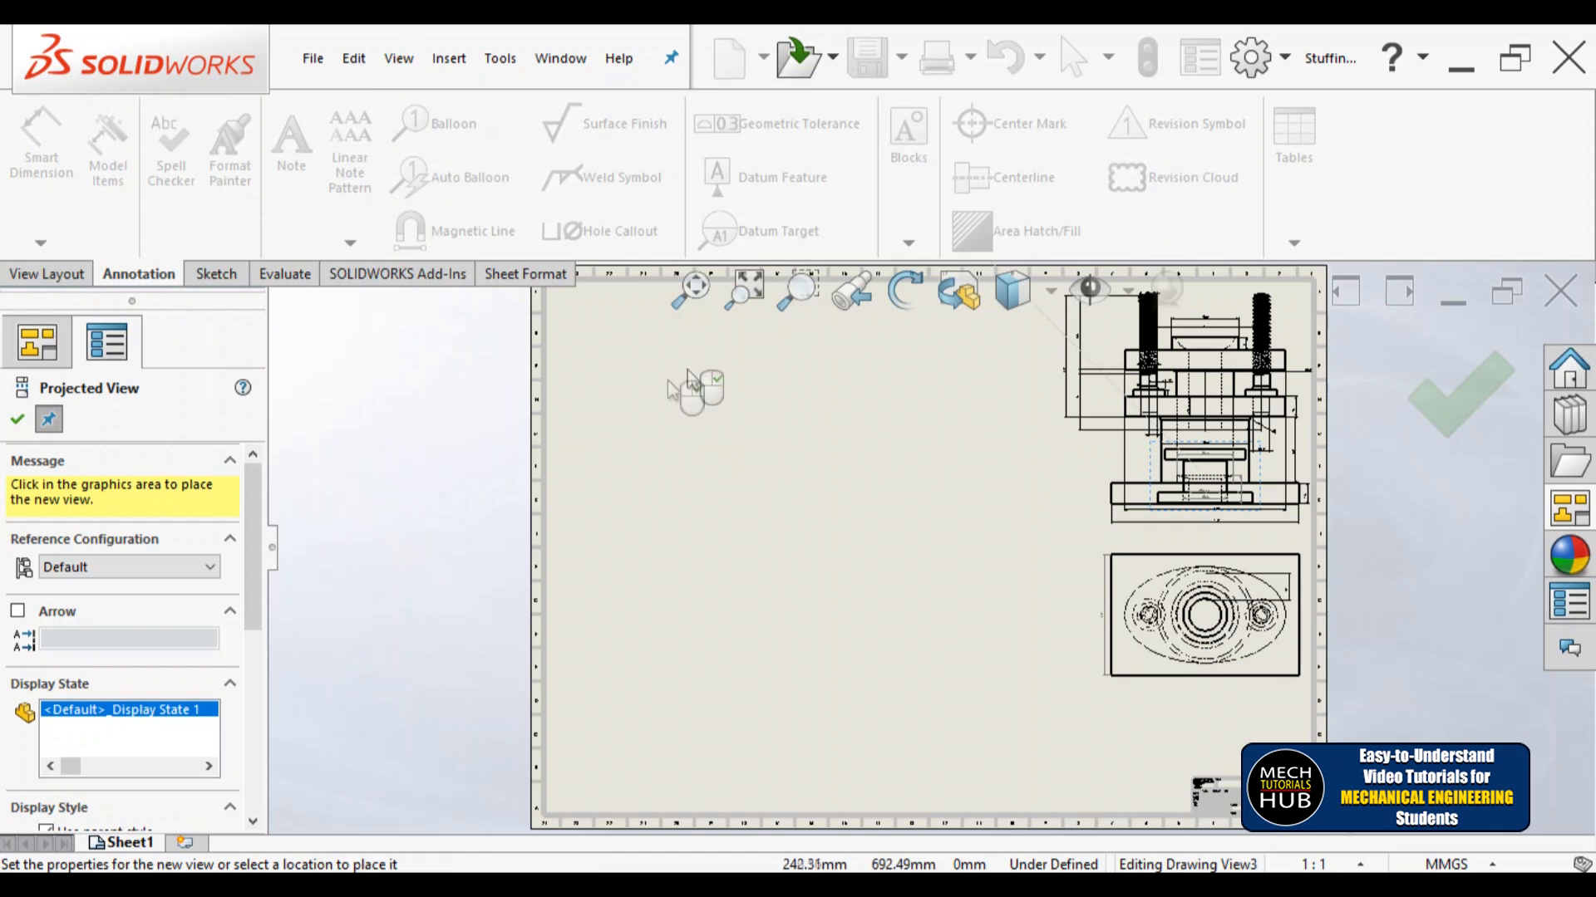
key(Escape)
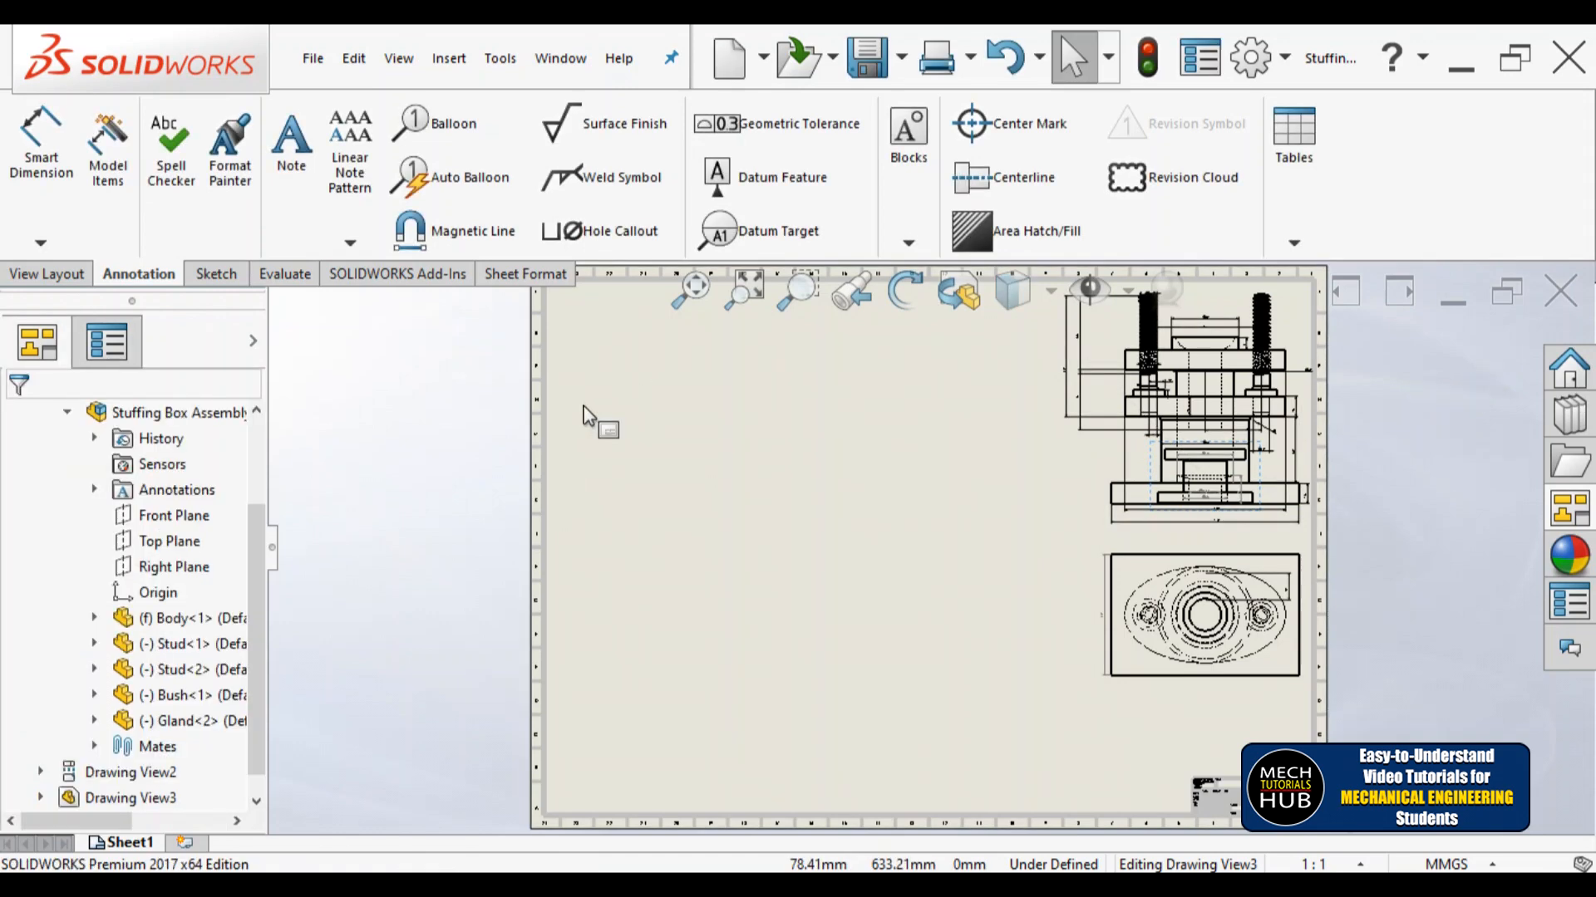
Step: Place another Body front view in the sheet's empty upper-left area and project one view directly below it
click(1569, 510)
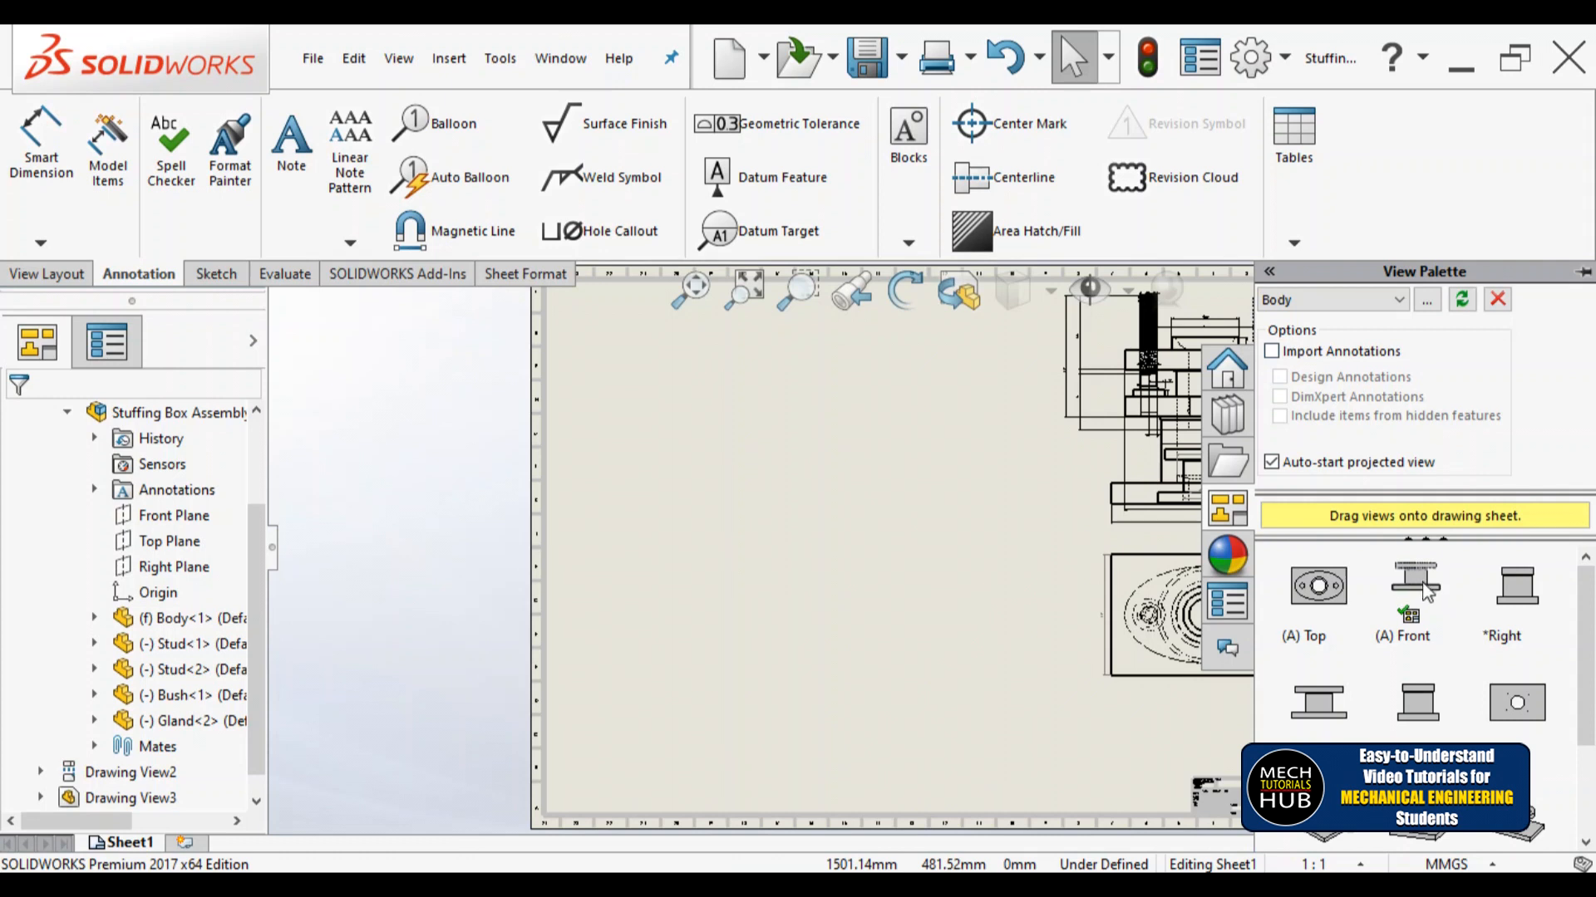
mouse_move(1427, 592)
mouse_down()
mouse_move(945, 545)
mouse_move(702, 457)
mouse_move(702, 377)
mouse_up()
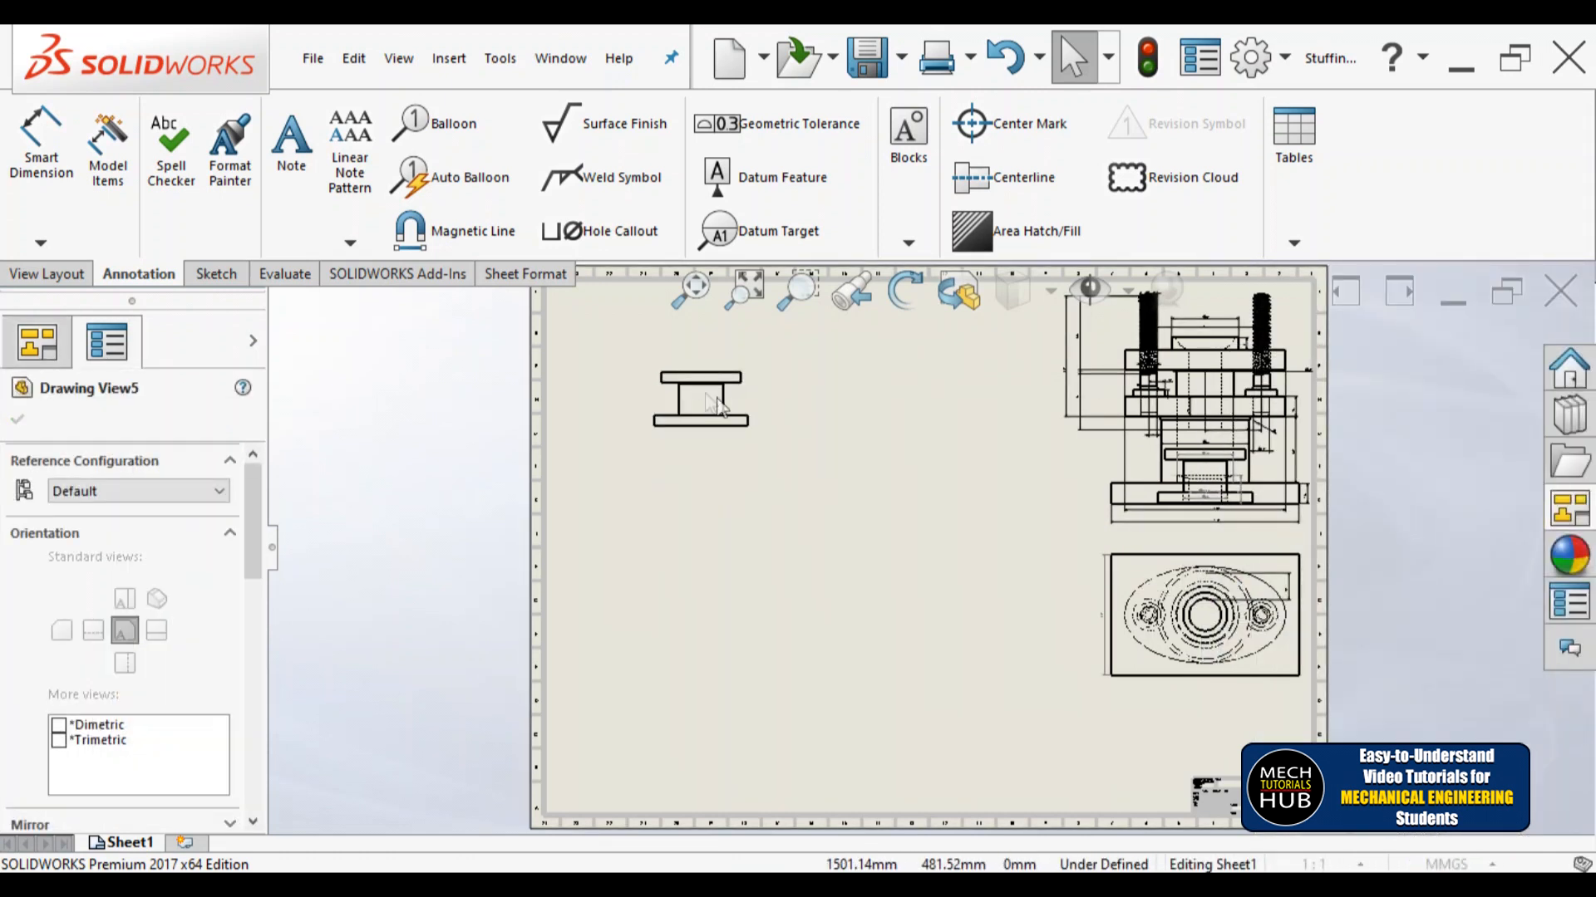
scroll(734, 378, down, 3)
scroll(746, 467, up, 3)
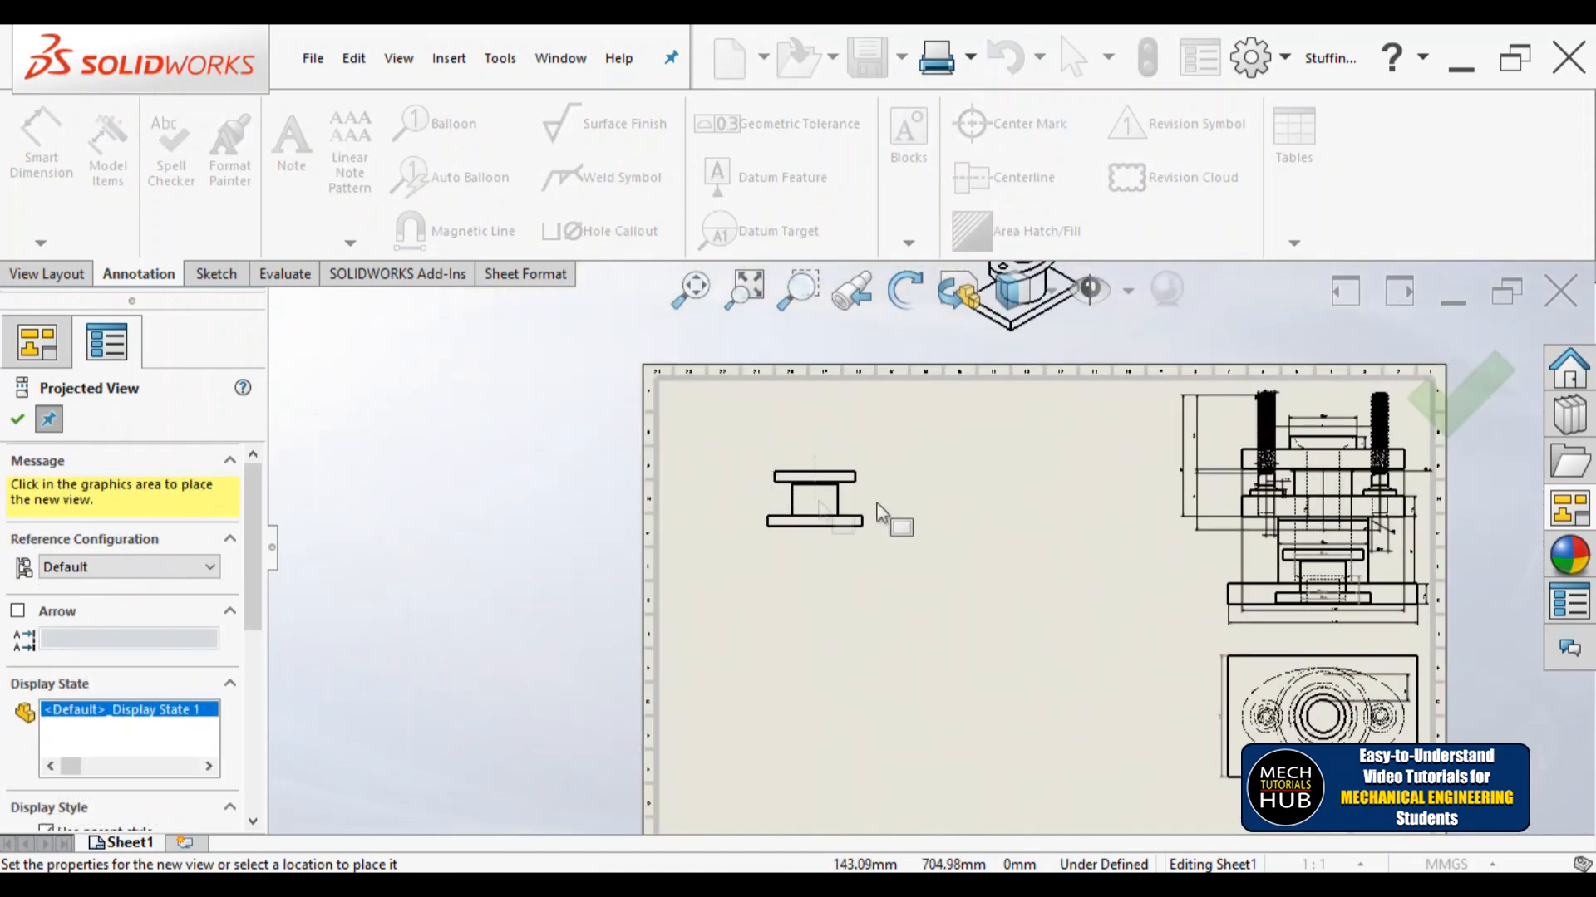
scroll(900, 520, down, 2)
click(814, 599)
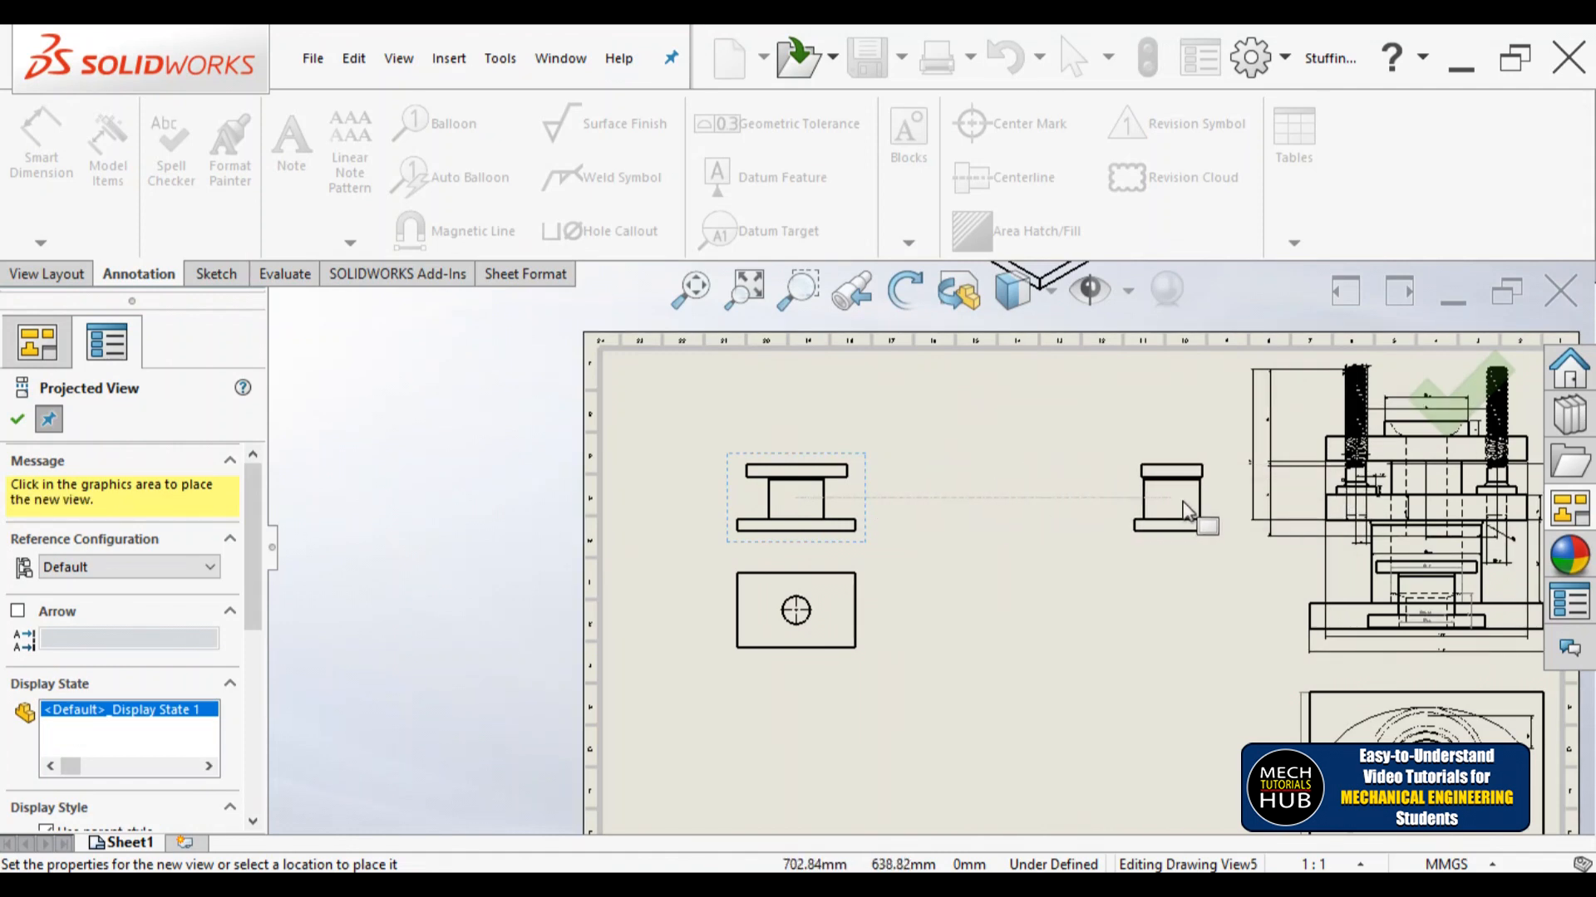
click(991, 532)
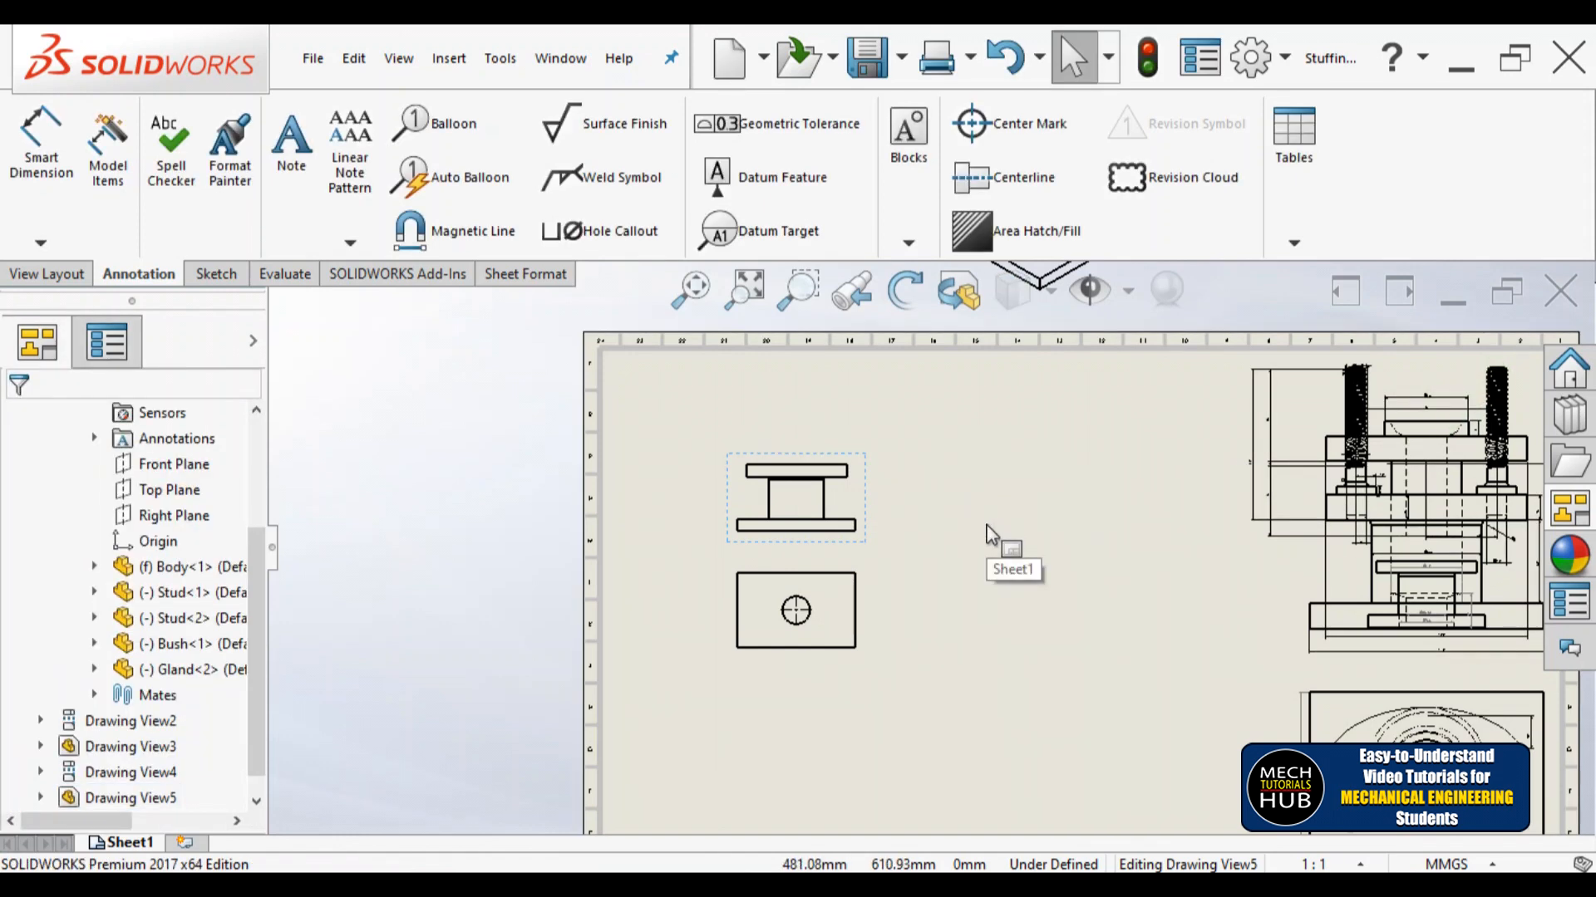
Step: Check the alignment options of the Body front view and move the view slightly up and left on the sheet
click(849, 516)
right_click(852, 507)
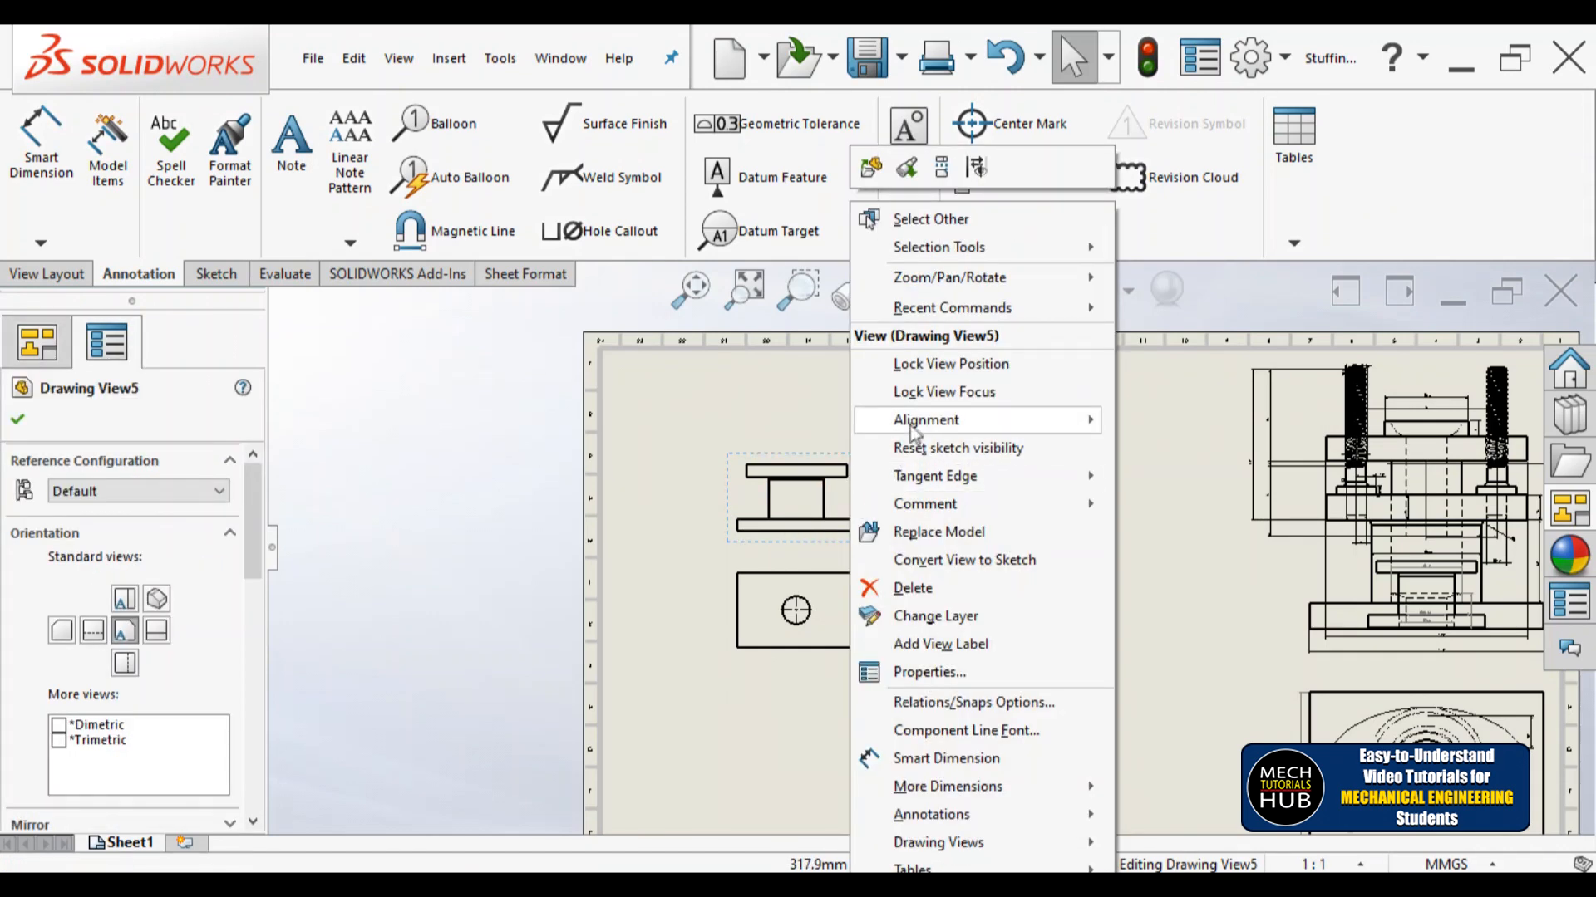
mouse_move(960, 425)
click(1162, 426)
mouse_move(870, 545)
mouse_down()
mouse_move(885, 656)
mouse_move(869, 552)
mouse_move(870, 698)
mouse_move(855, 491)
mouse_move(846, 539)
mouse_up()
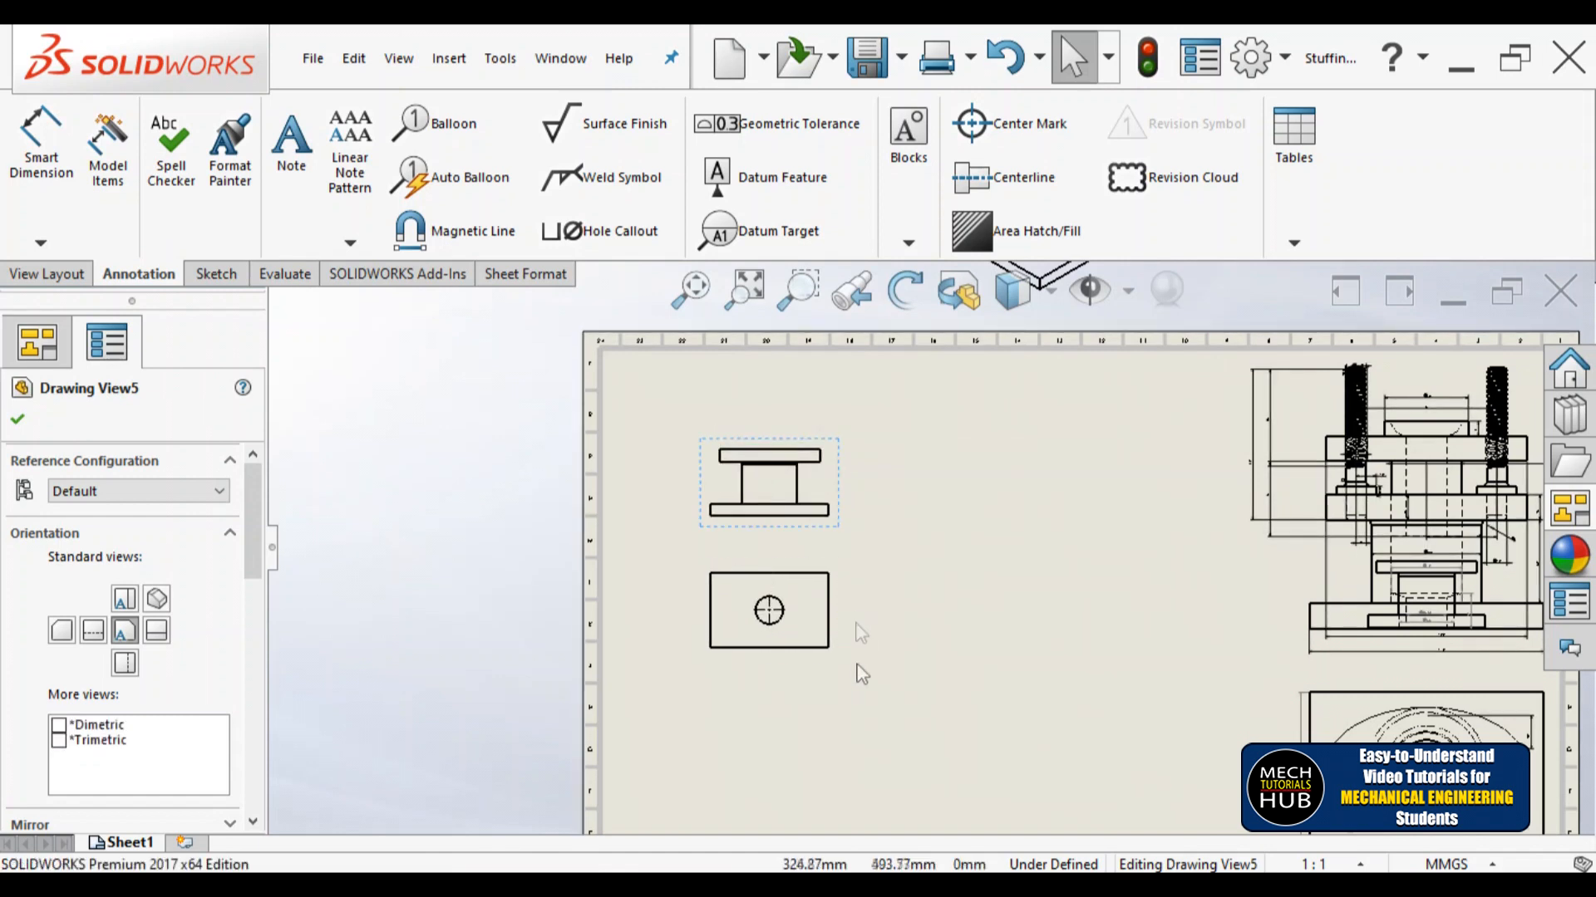
Step: Set the Body front view's display style to Hidden Lines Visible
scroll(116, 665, down, 8)
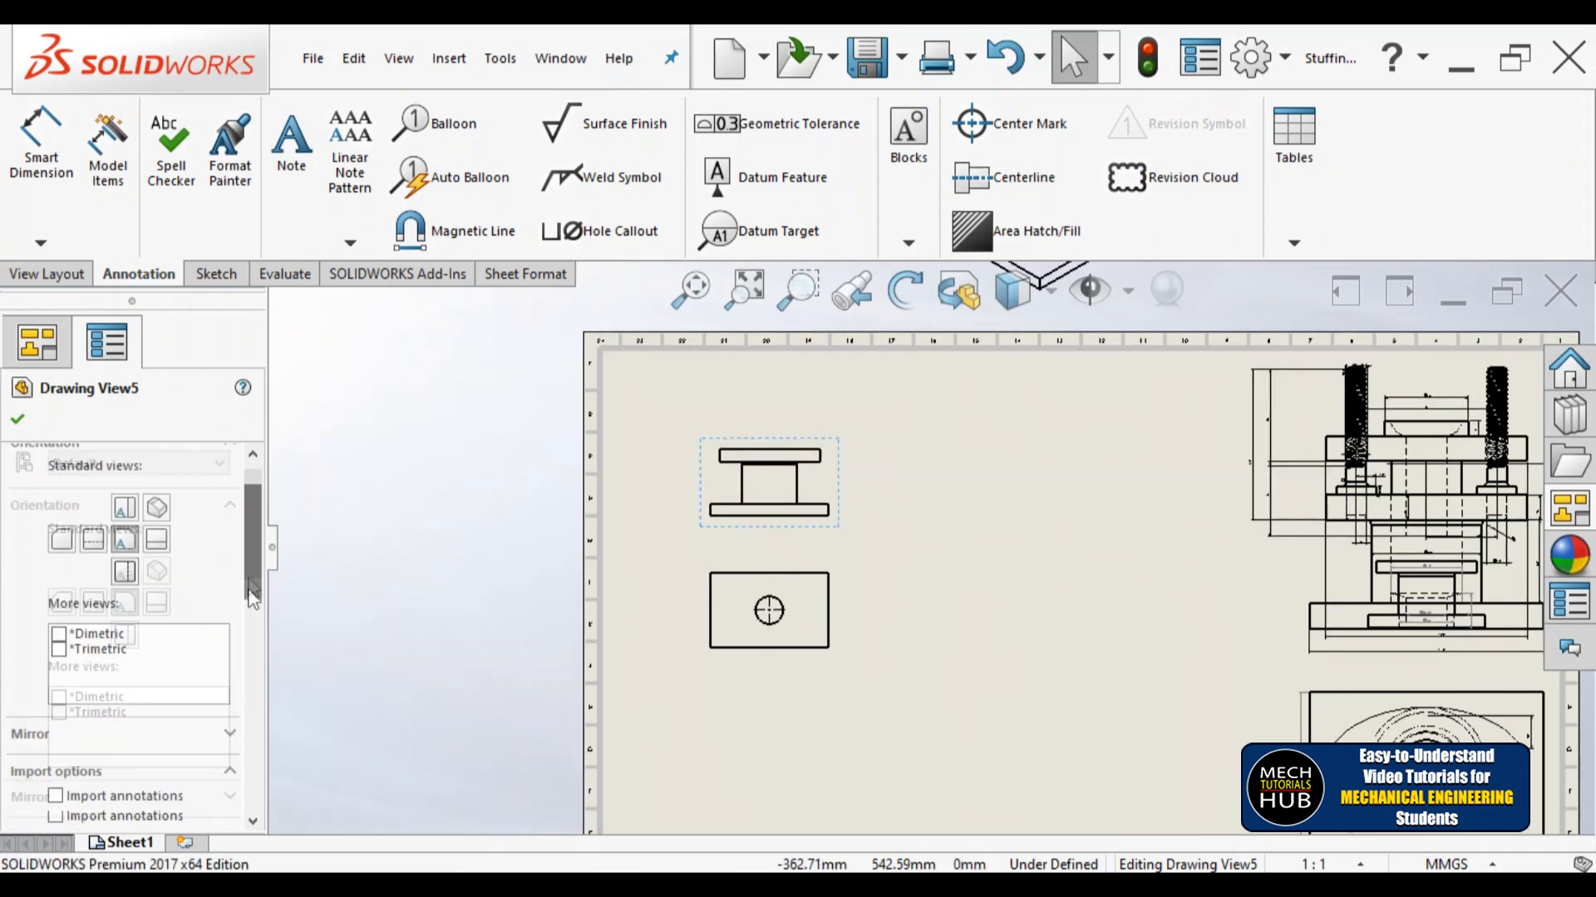
click(93, 694)
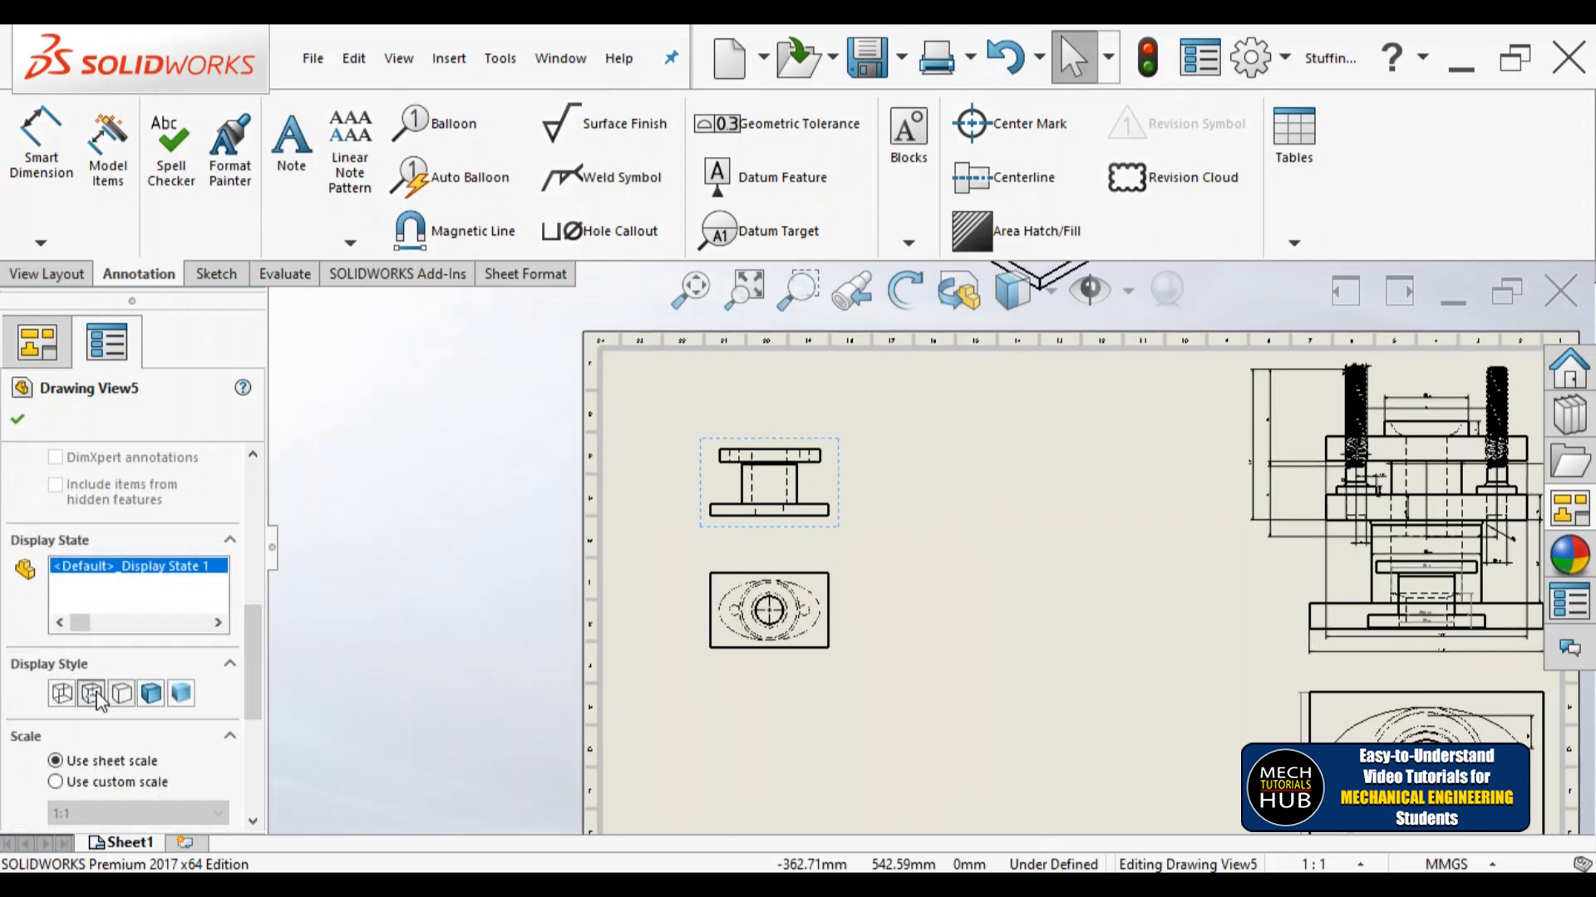
scroll(768, 548, down, 2)
scroll(769, 561, down, 1)
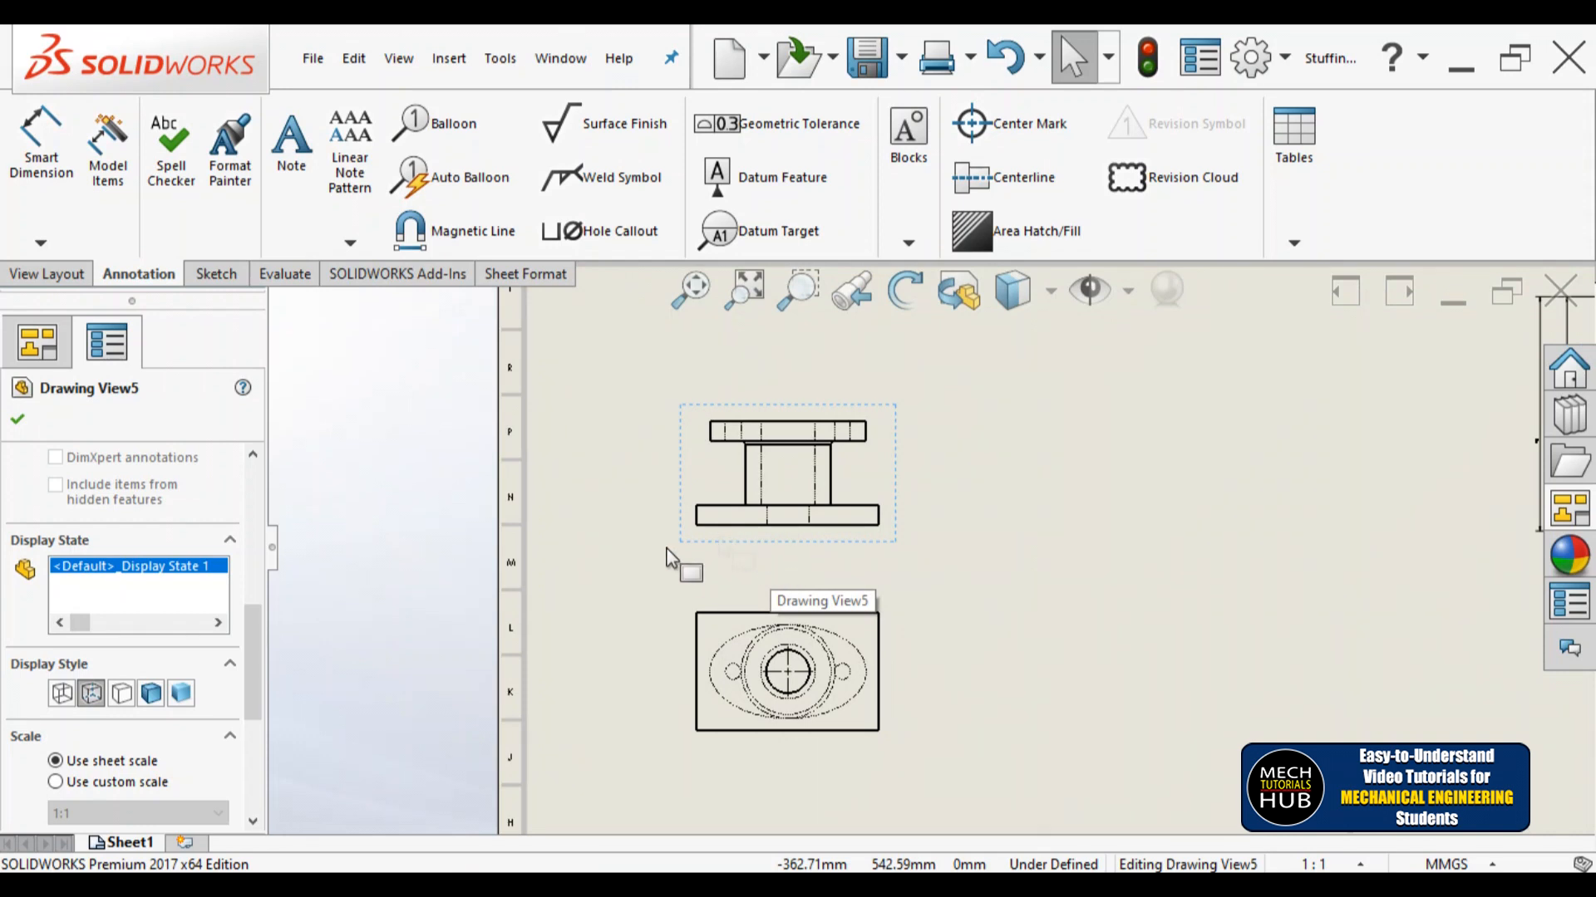
scroll(765, 460, down, 1)
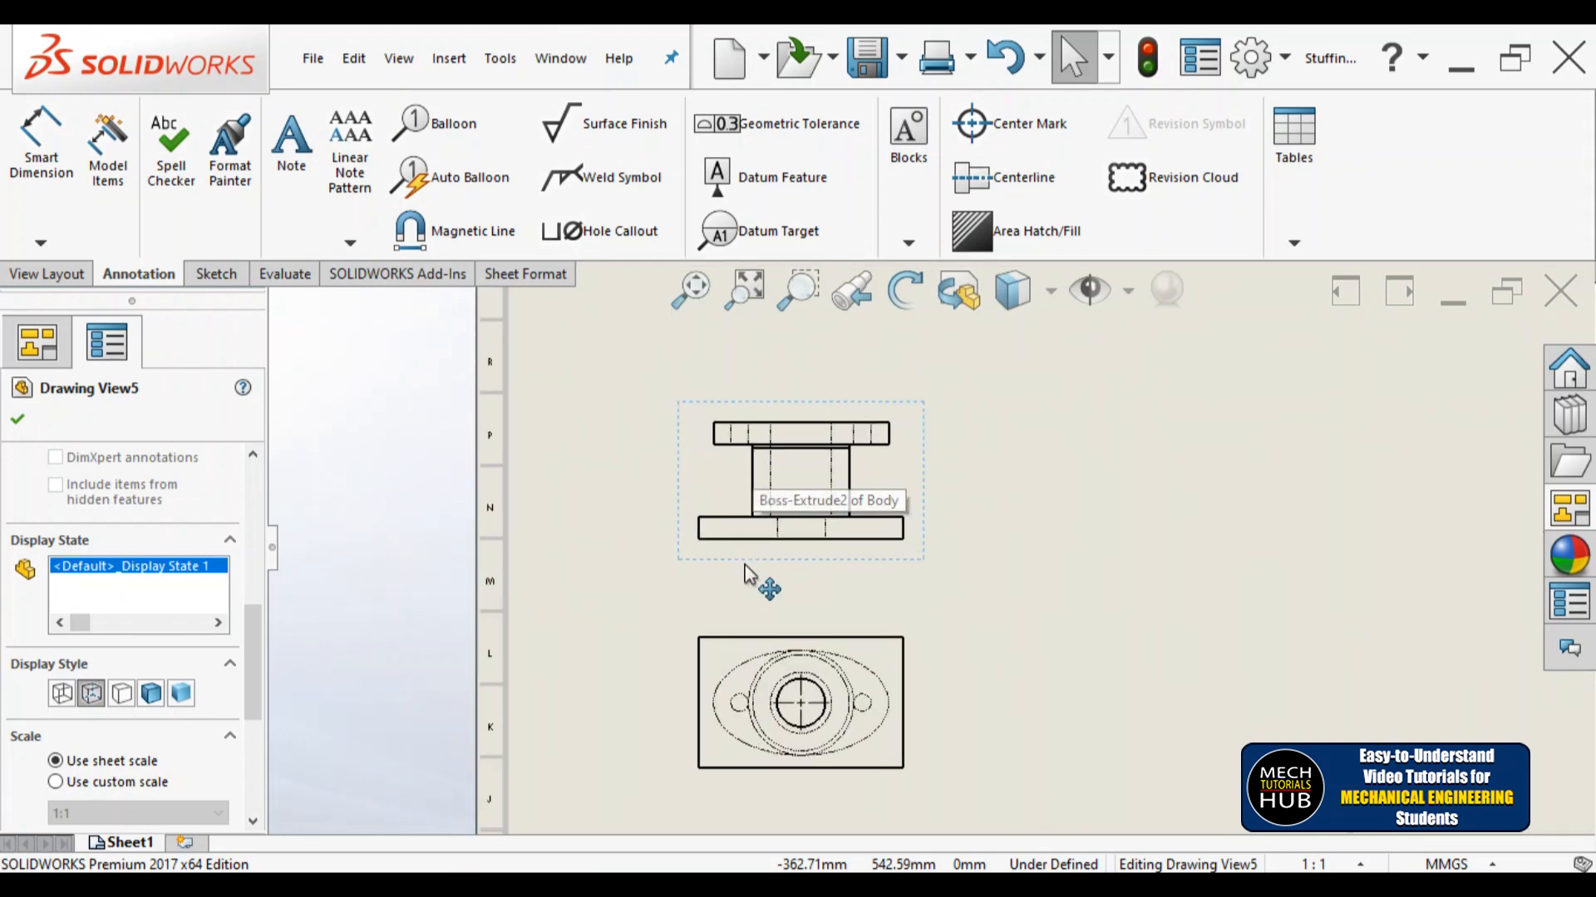
scroll(733, 561, up, 2)
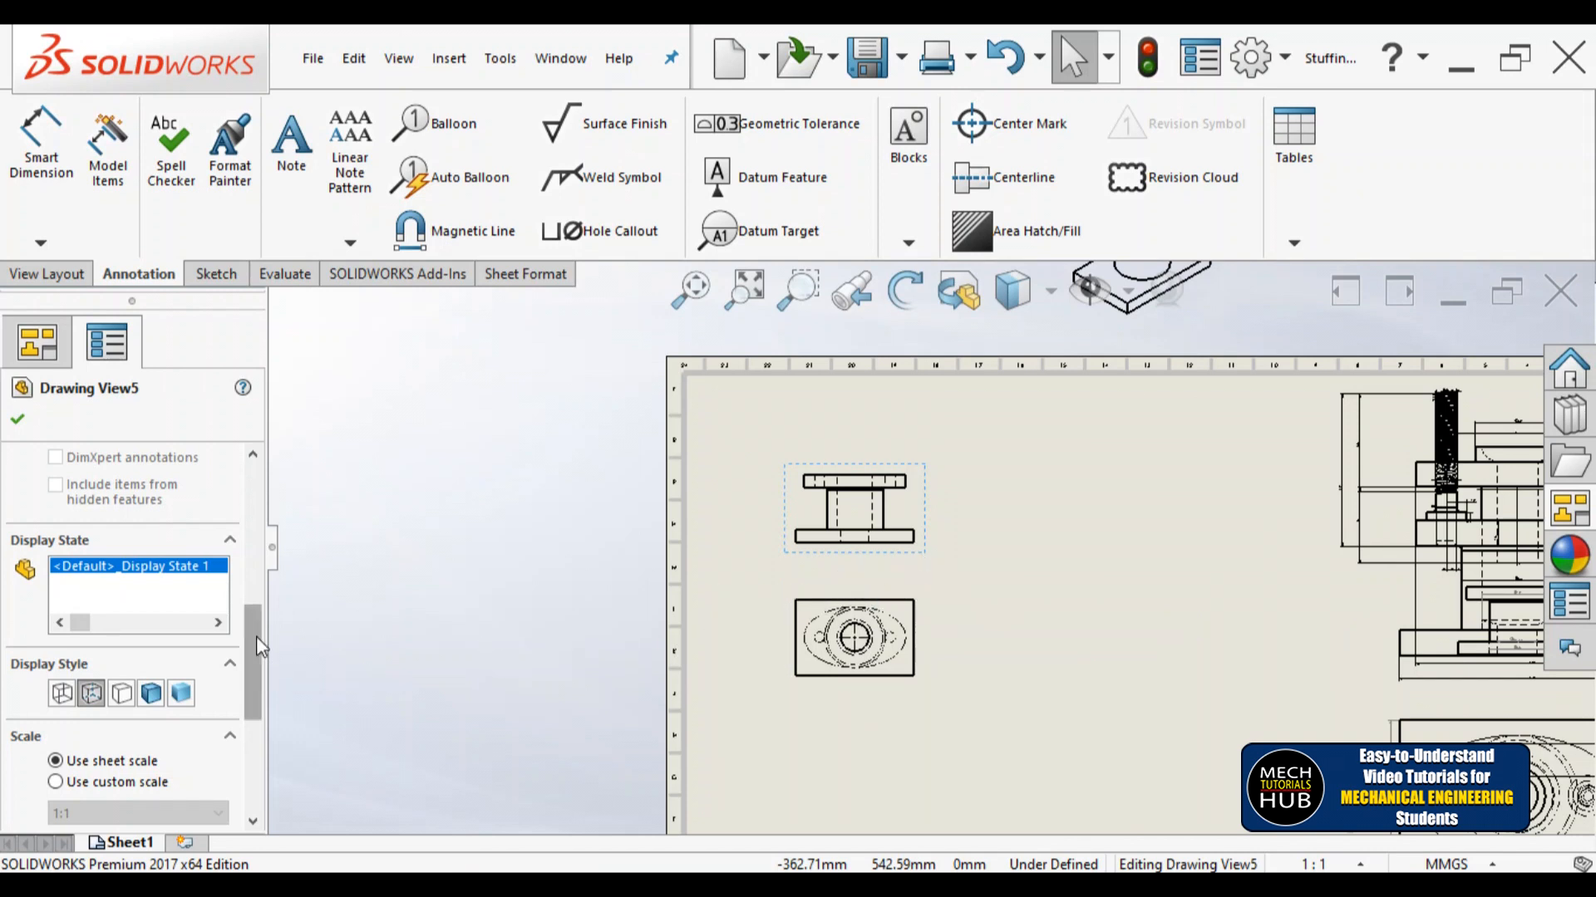
Step: Import the design annotations into the Body front view and accept the view settings
scroll(256, 632, up, 3)
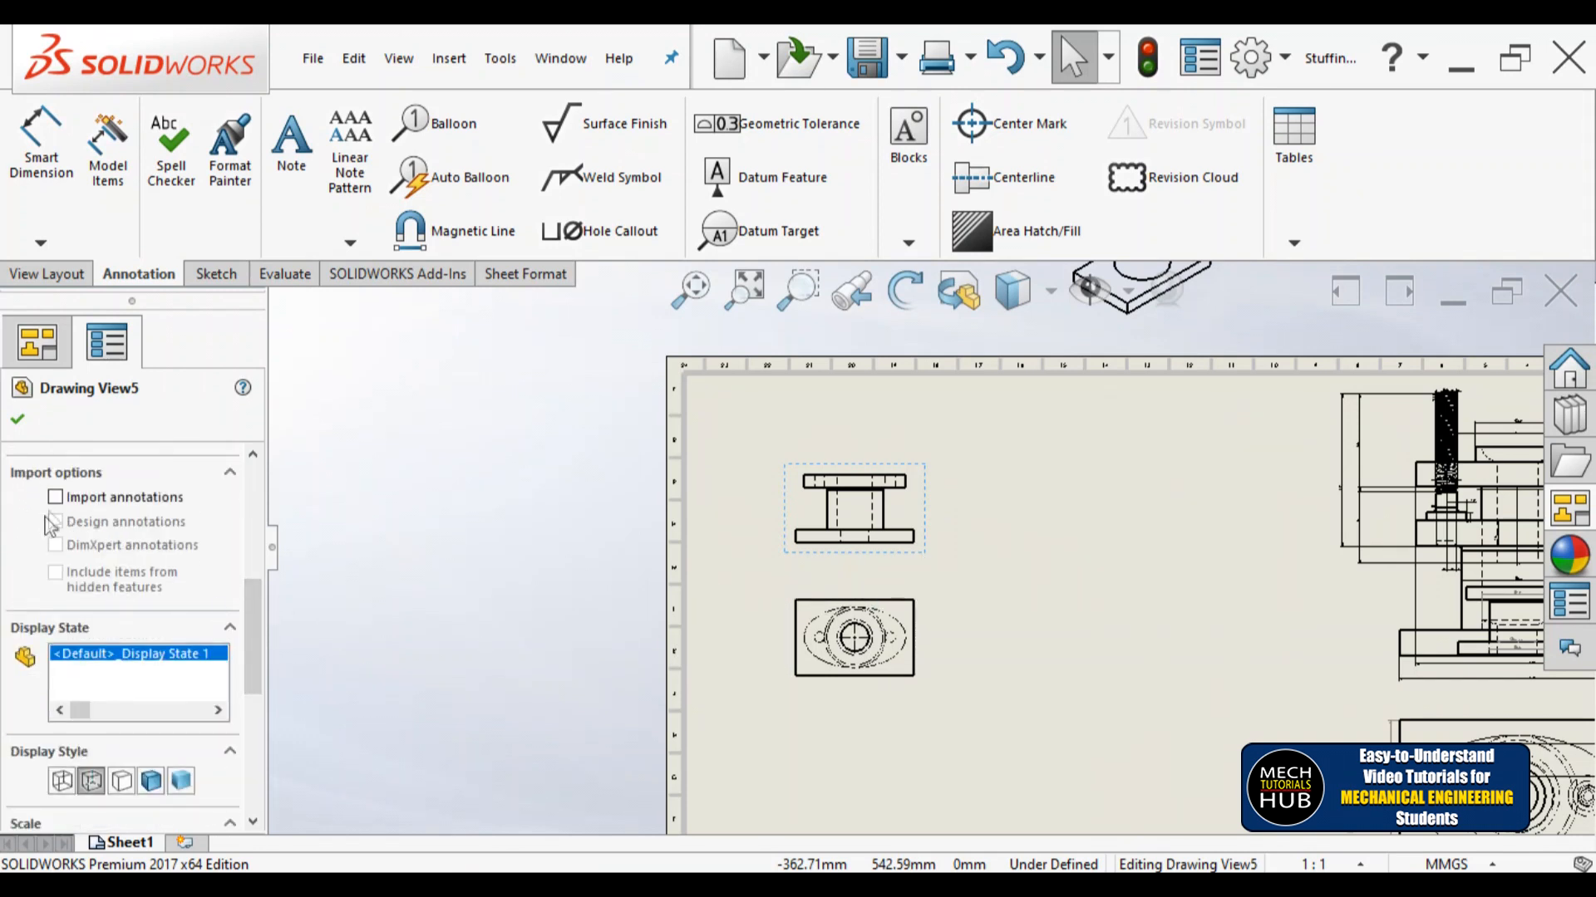
click(56, 498)
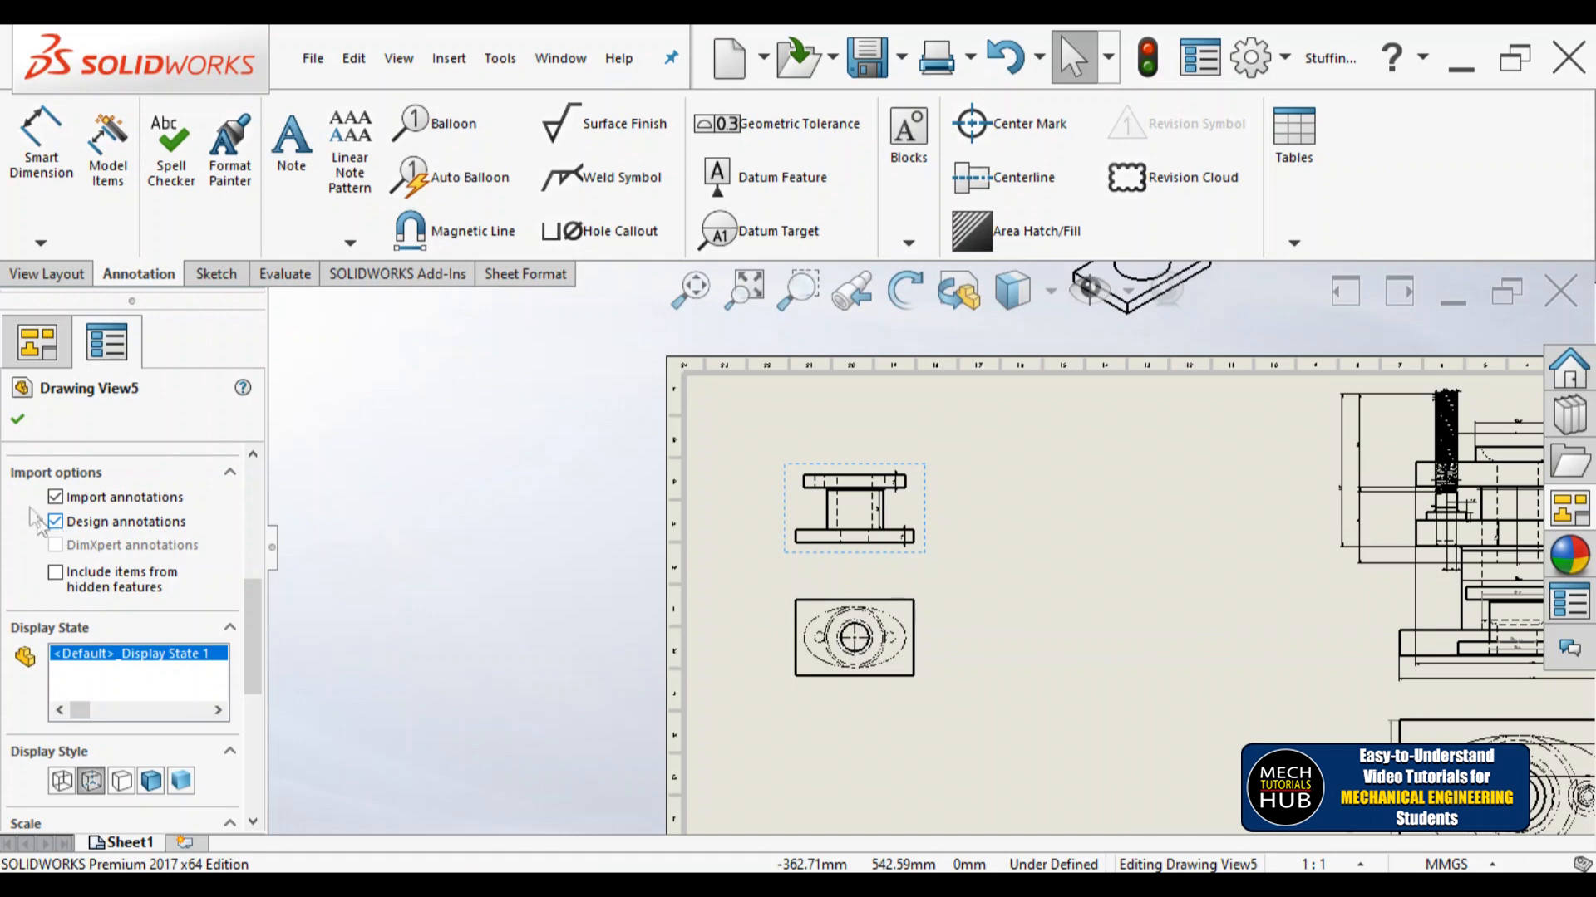
click(18, 422)
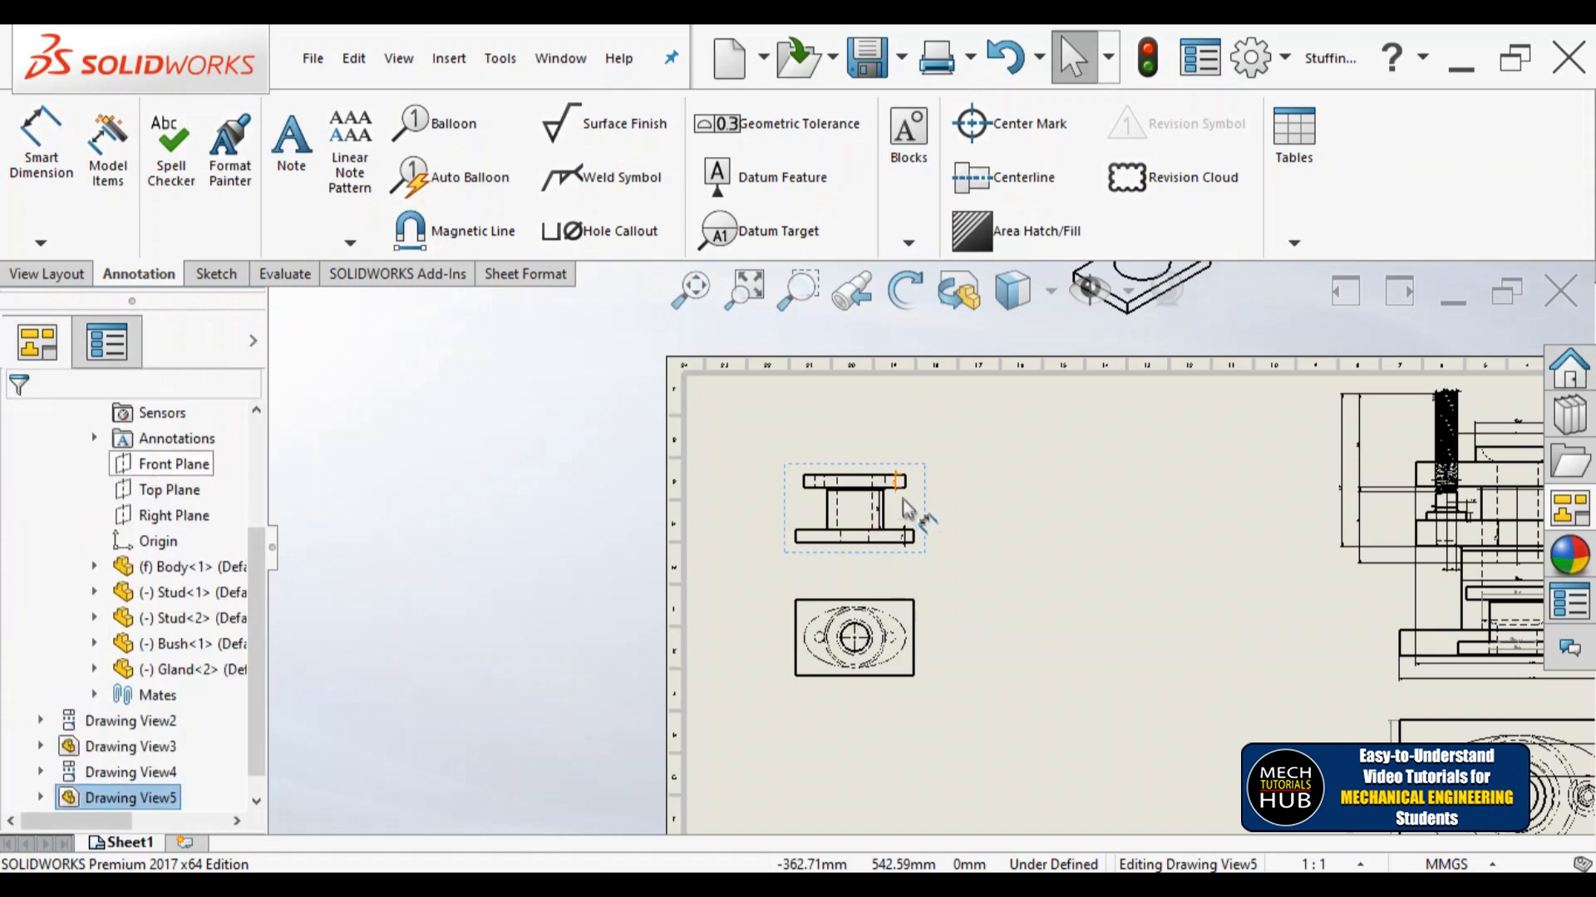
Step: Line up the 15, 50 and 15 height dimensions beside the Body front view and move the R3 fillet dimension clear of the outline
scroll(902, 507, down, 5)
drag(906, 457, 1097, 470)
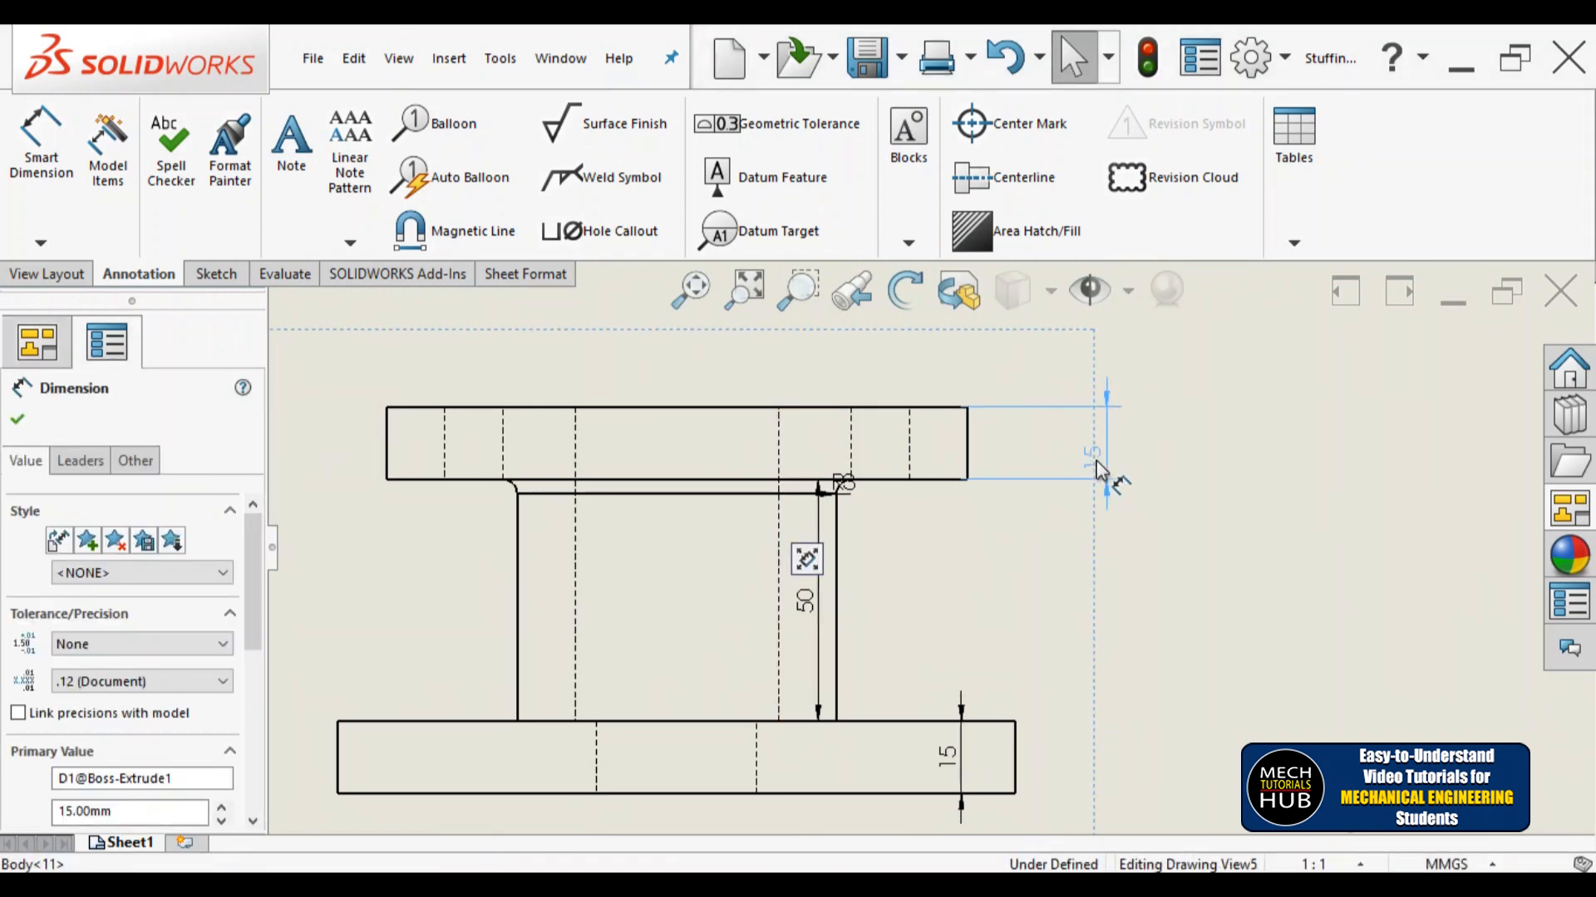
drag(818, 615, 1103, 619)
drag(958, 752, 1109, 771)
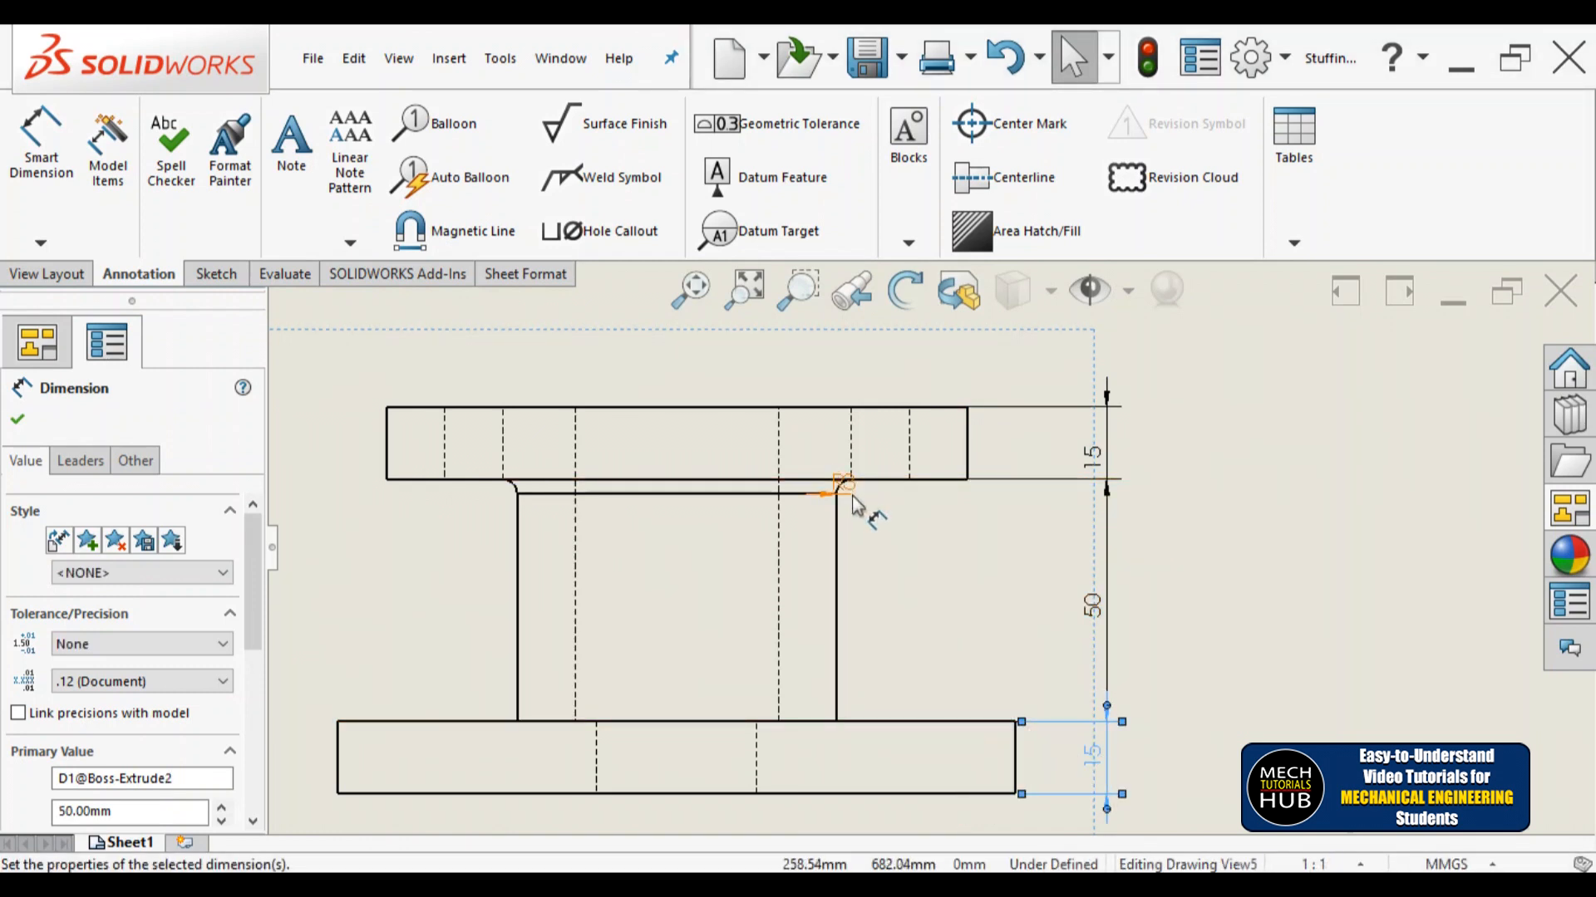
click(919, 555)
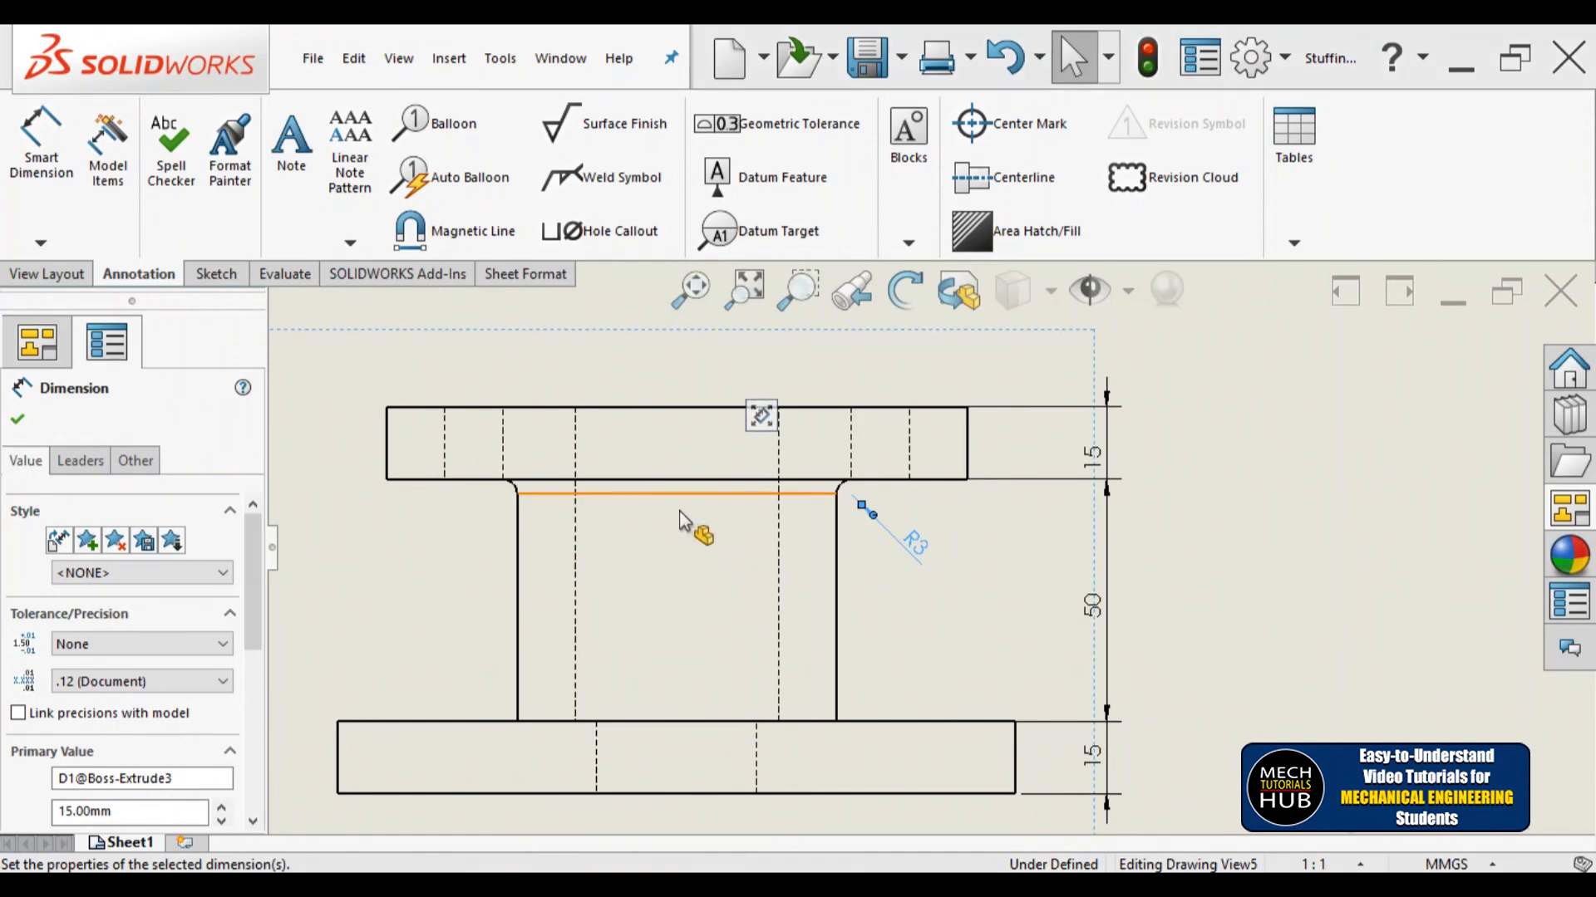
click(26, 428)
Step: Include items from hidden features in the Body front view's imported annotations and accept the change
scroll(752, 536, up, 3)
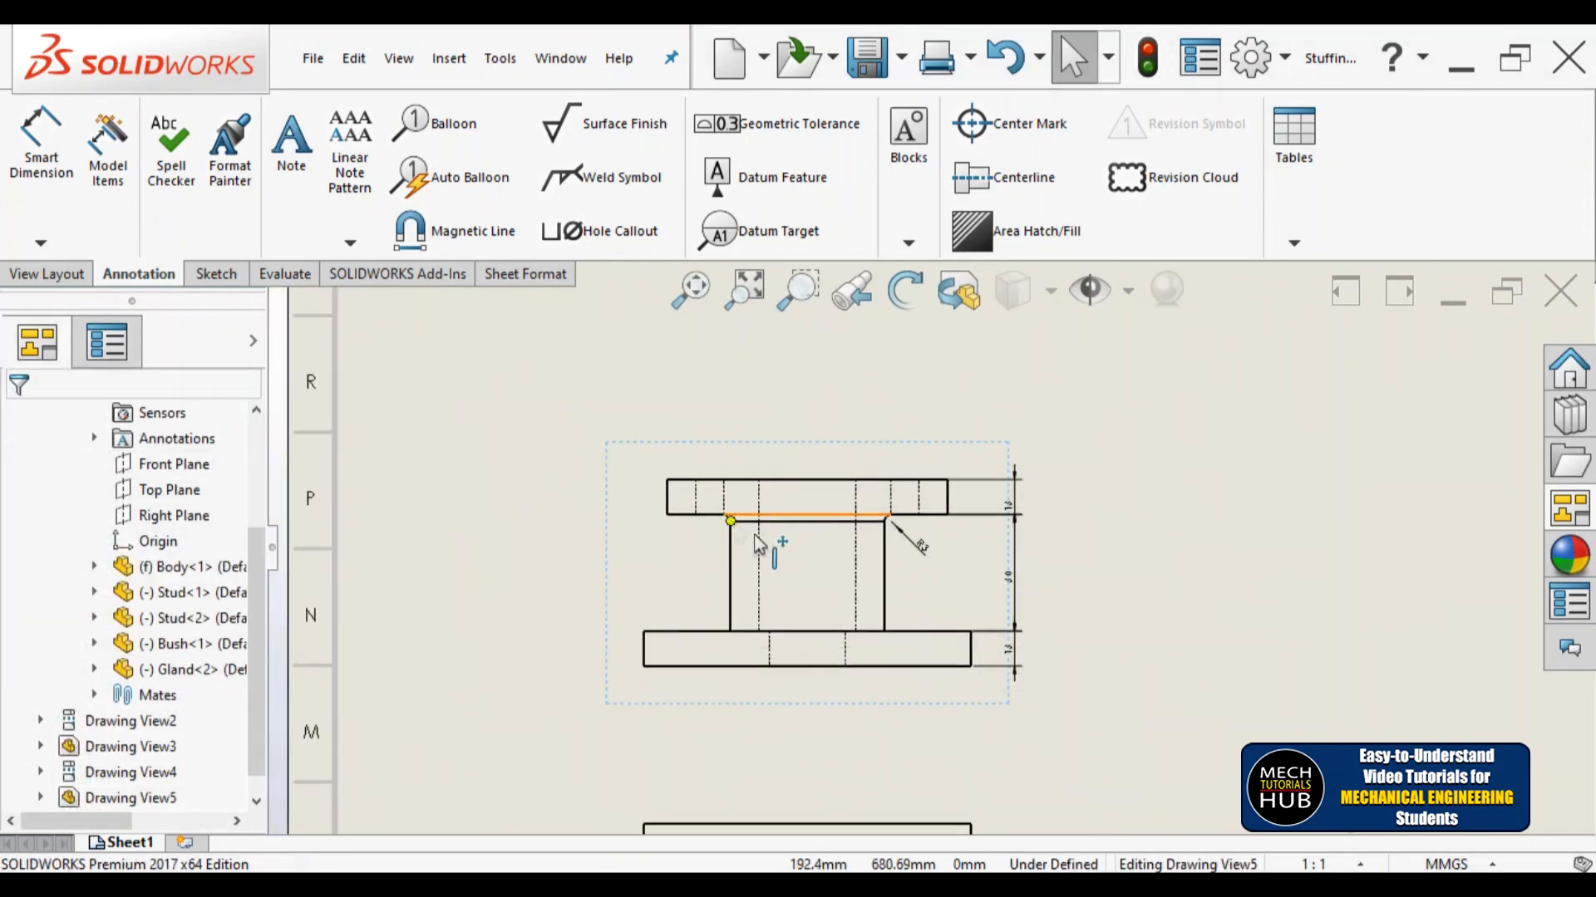
scroll(765, 548, down, 2)
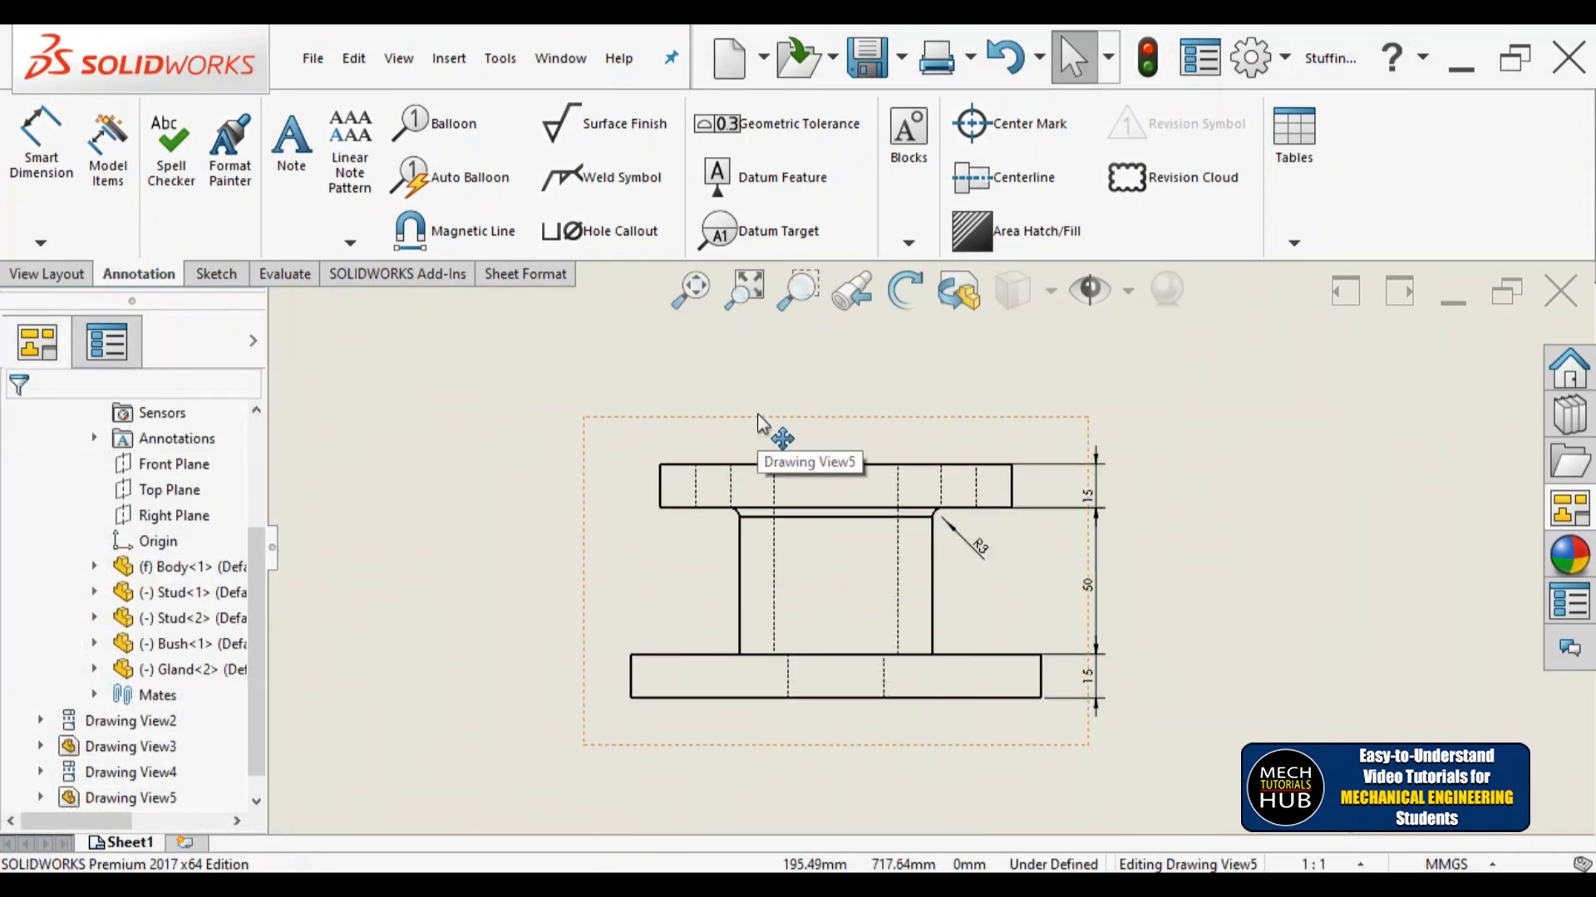
click(688, 558)
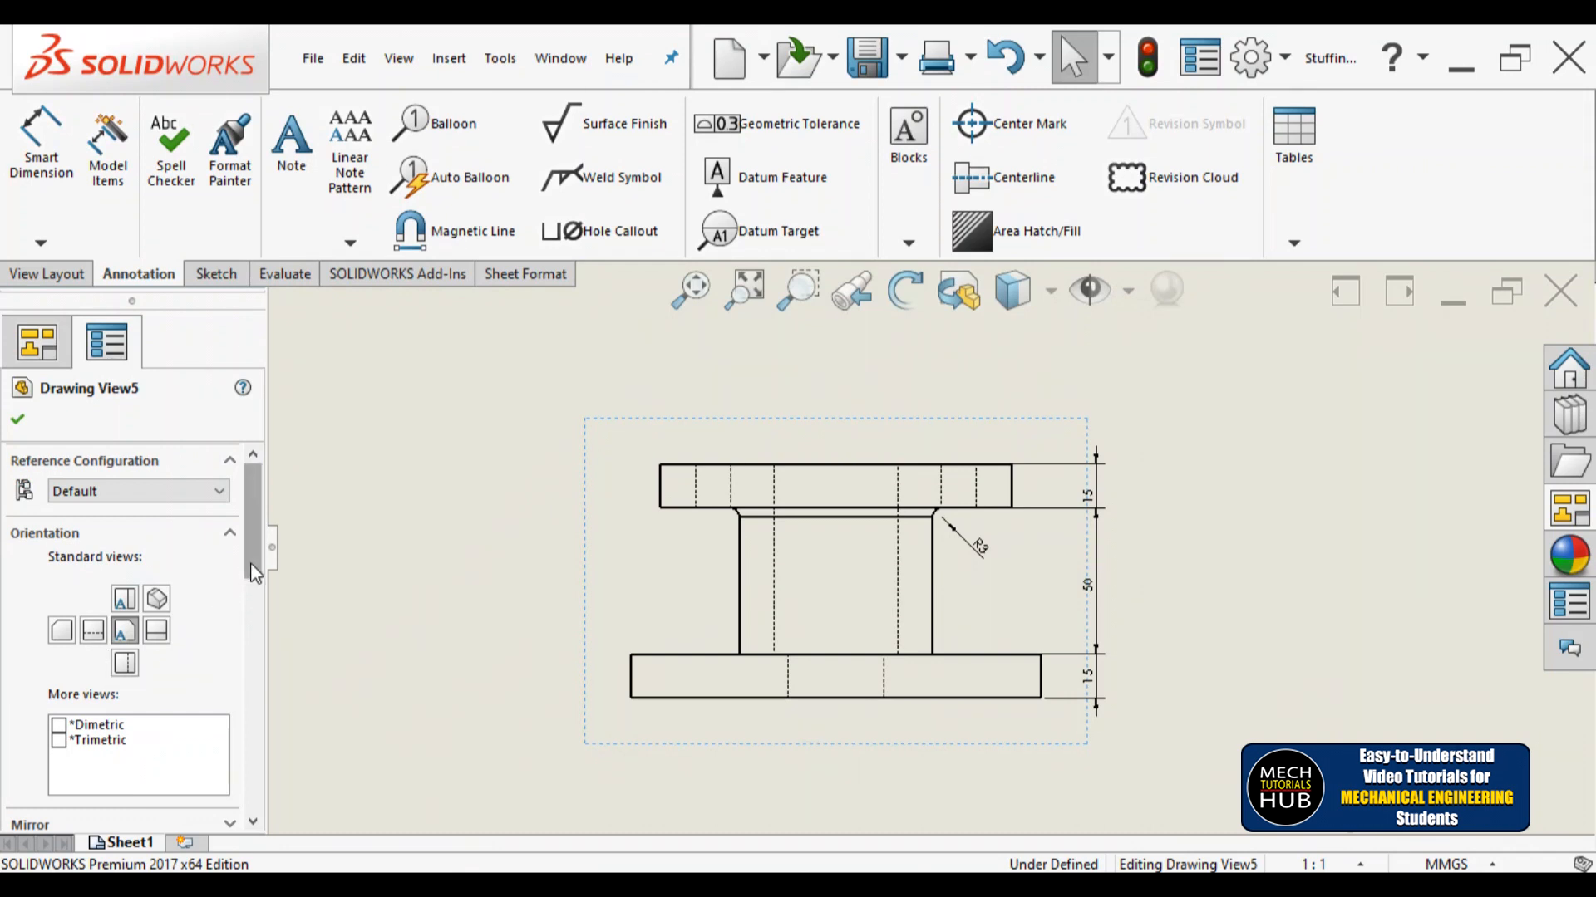
scroll(251, 562, down, 4)
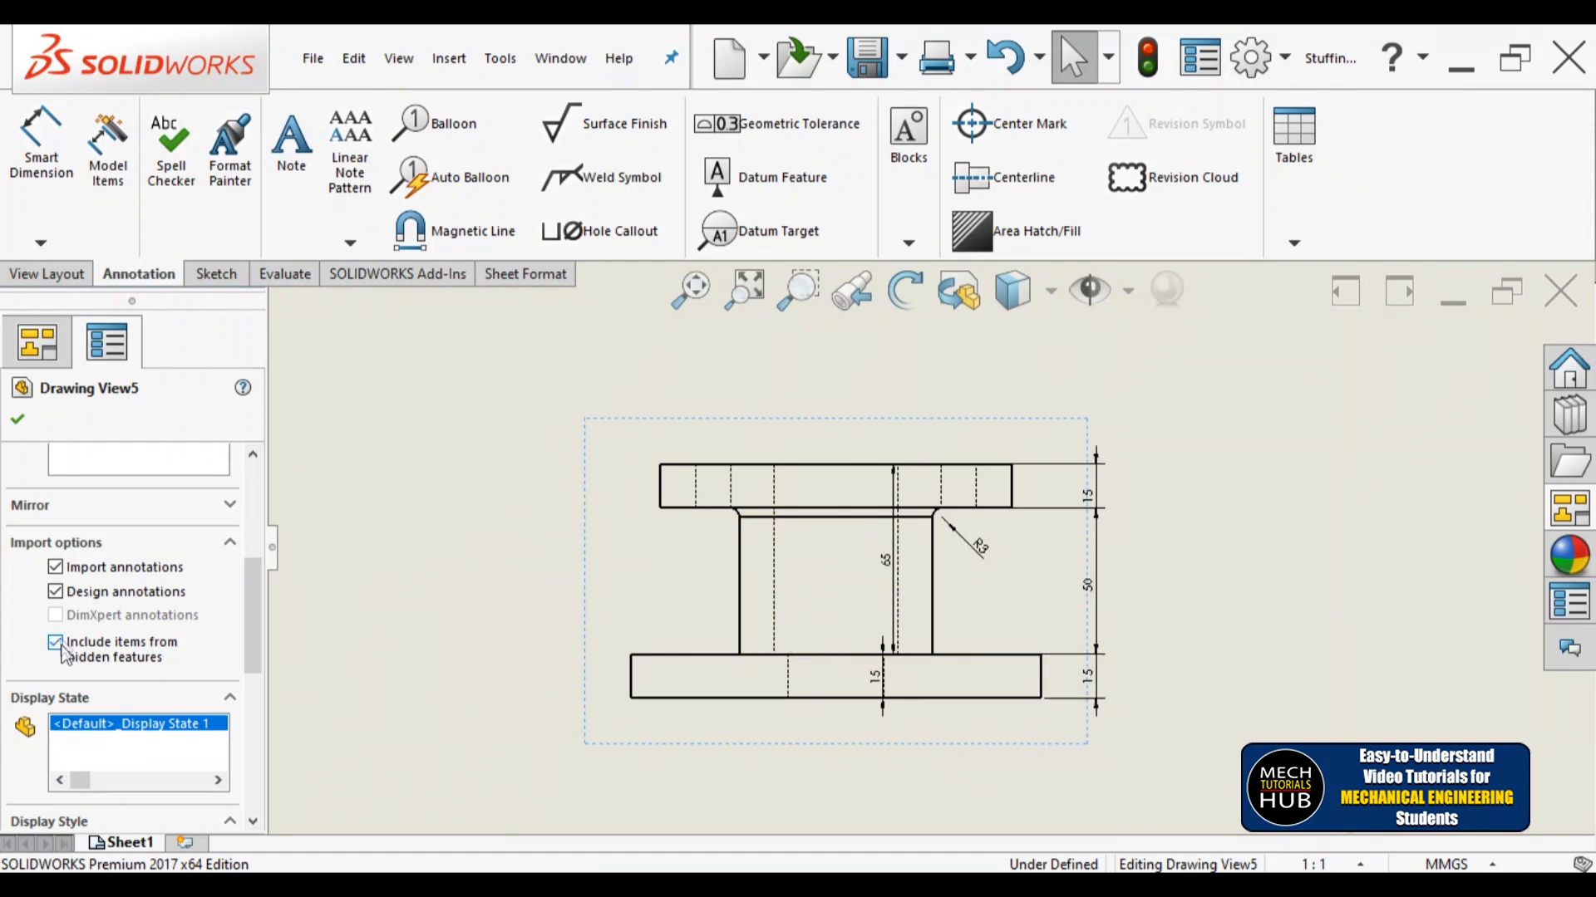
click(18, 420)
Step: Move the 65 dimension outside the left edge of the Body front view and delete the duplicate 15 dimension inside the base
scroll(879, 555, down, 3)
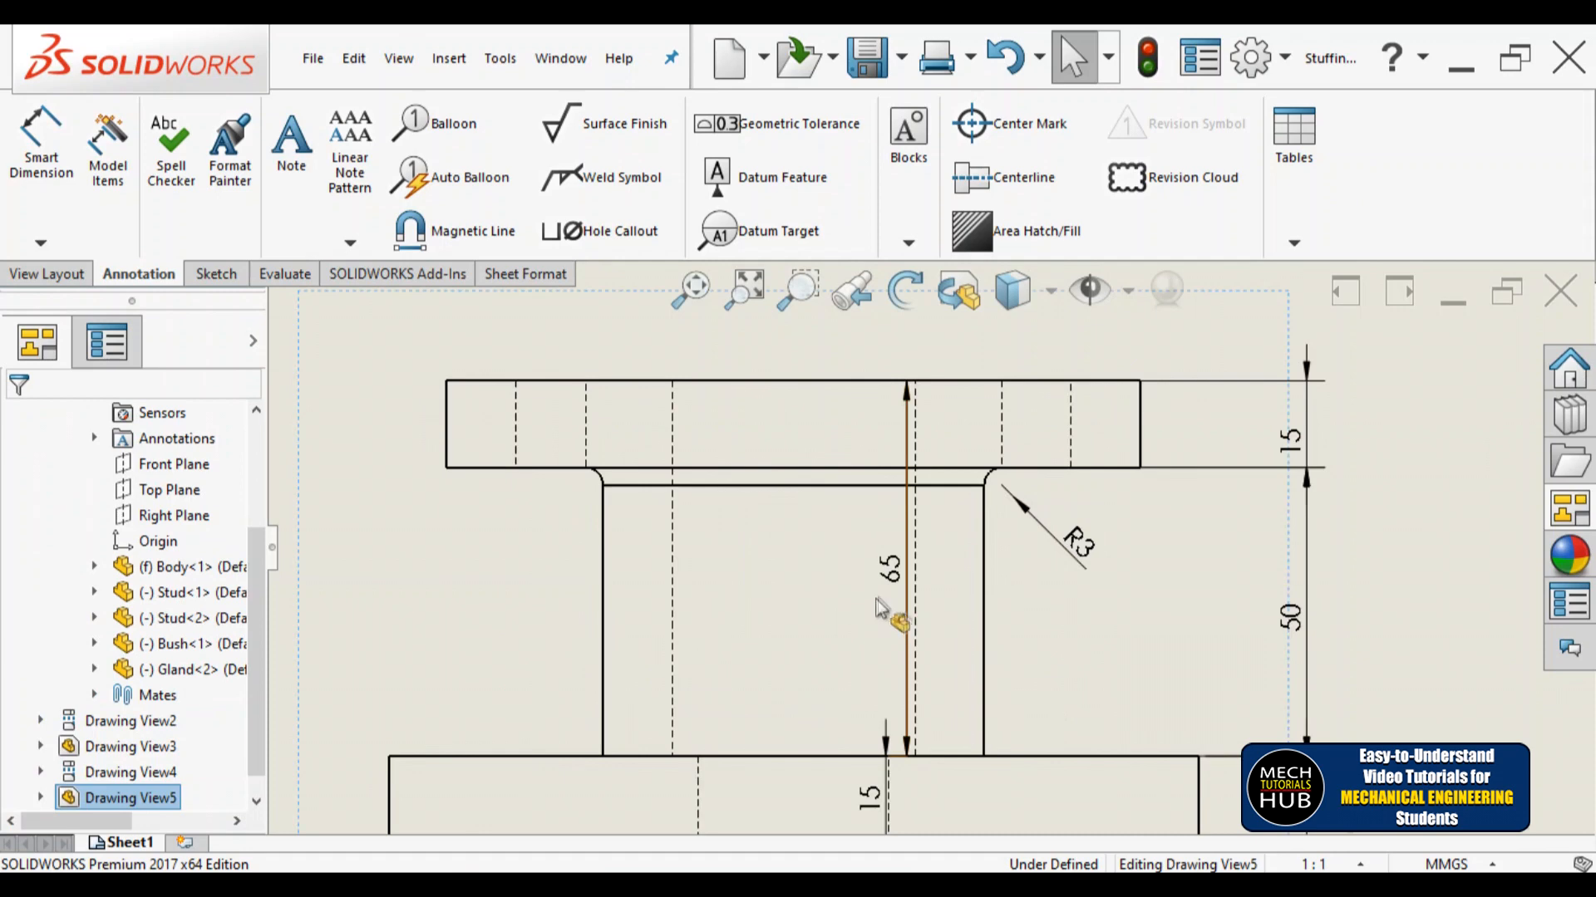
drag(898, 582, 390, 581)
scroll(1072, 696, up, 4)
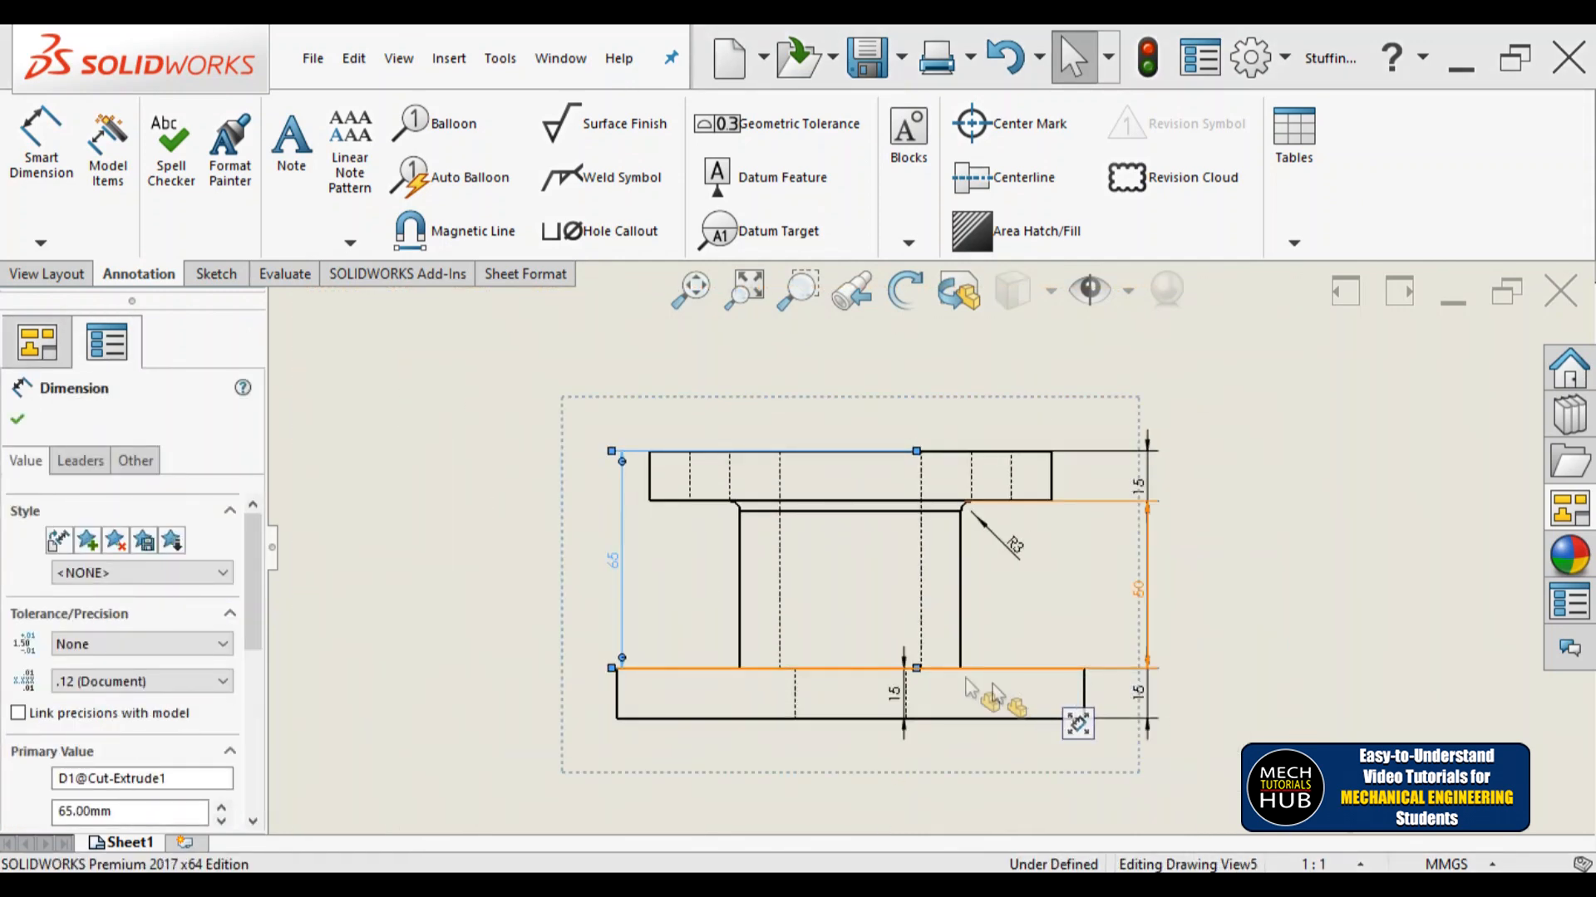
scroll(989, 699, down, 1)
scroll(885, 705, down, 2)
click(868, 683)
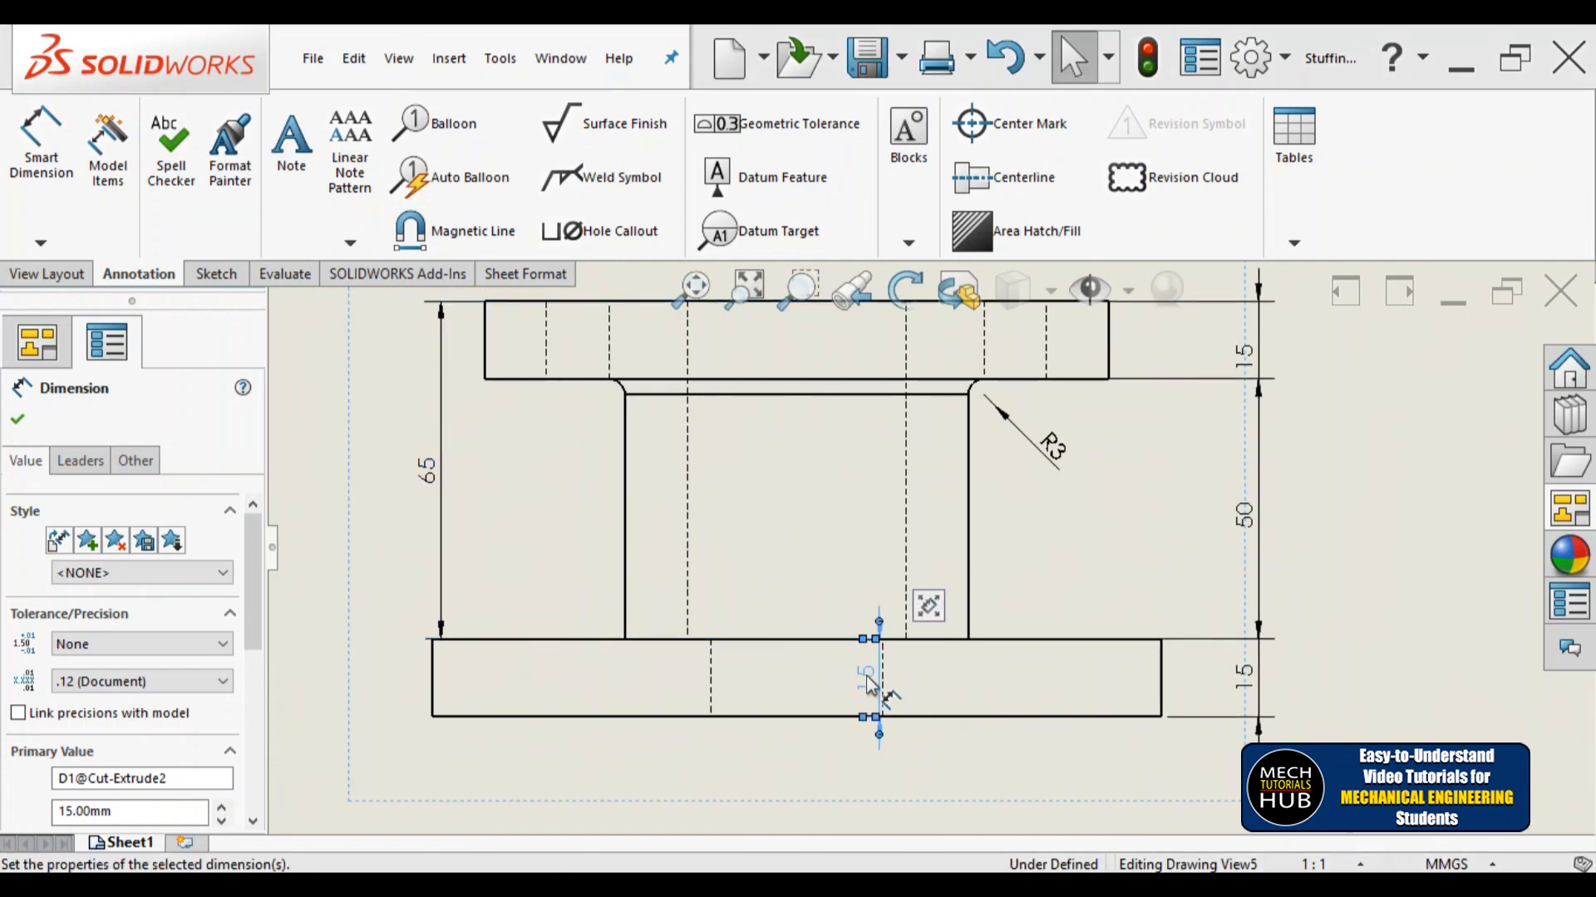
key(Escape)
scroll(908, 684, up, 4)
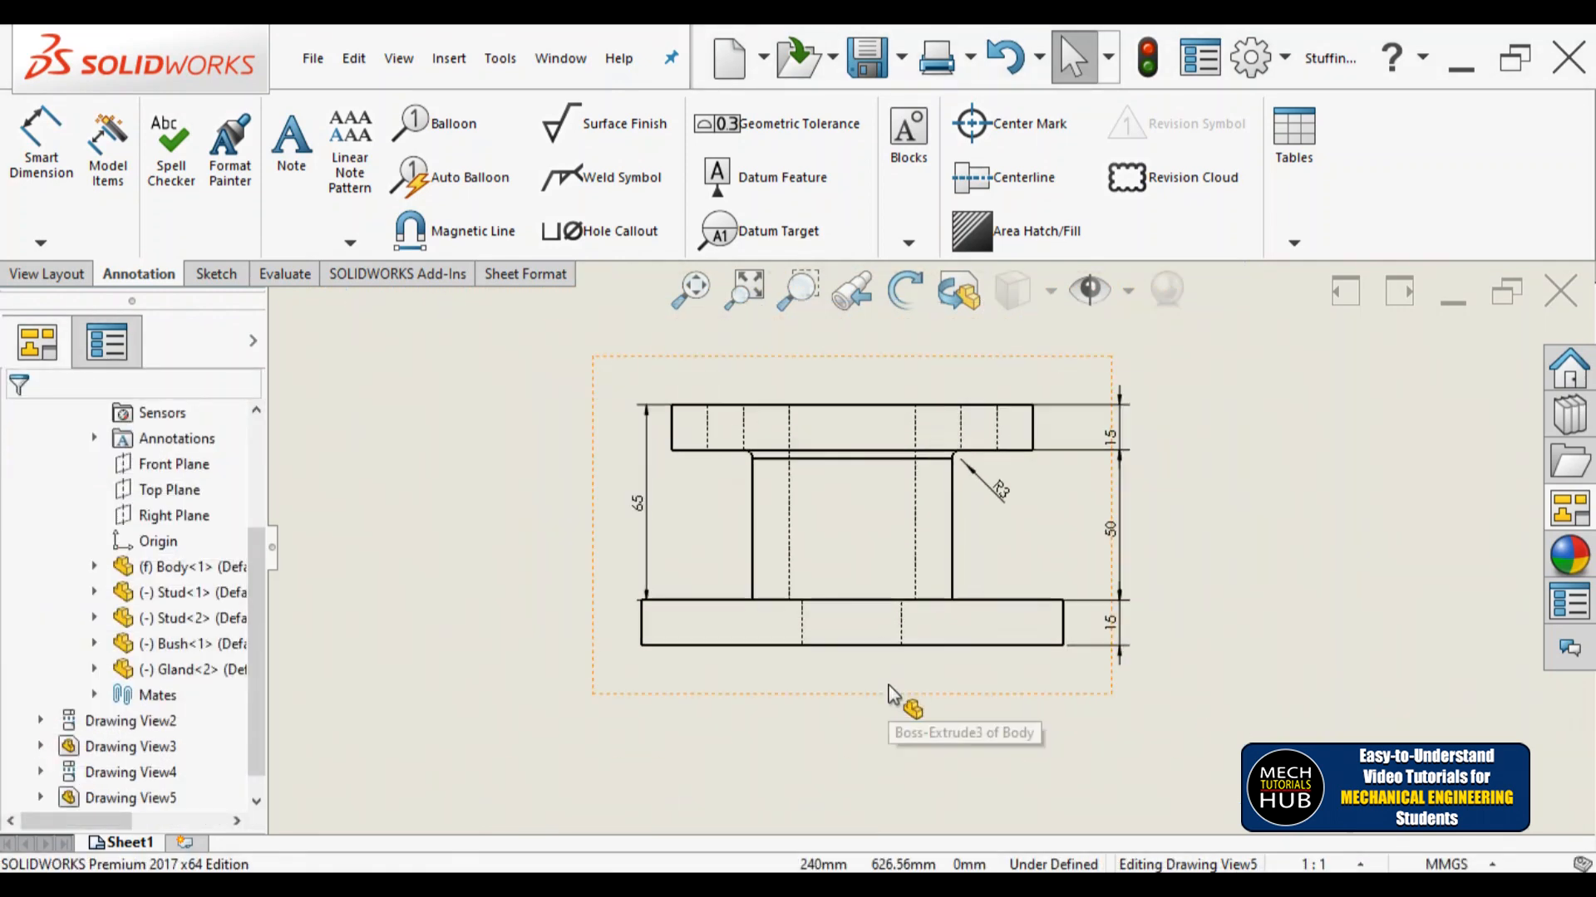
Step: Dimension the bore diameter above the Body front view and the cylindrical neck's outer diameter inside the neck
scroll(893, 516, down, 2)
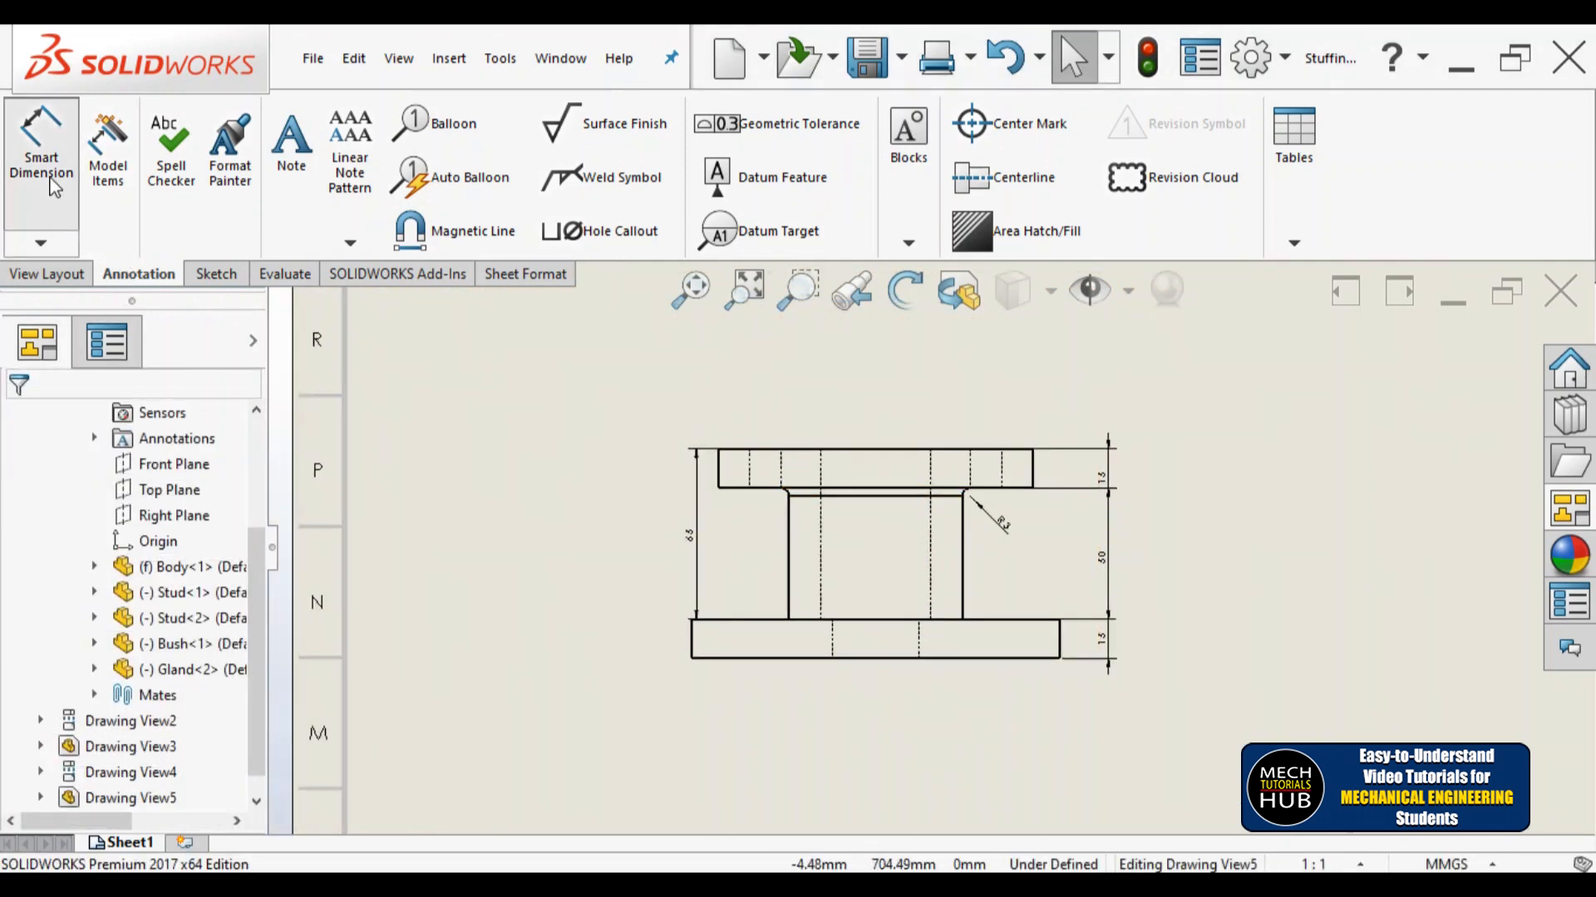
click(40, 150)
click(823, 579)
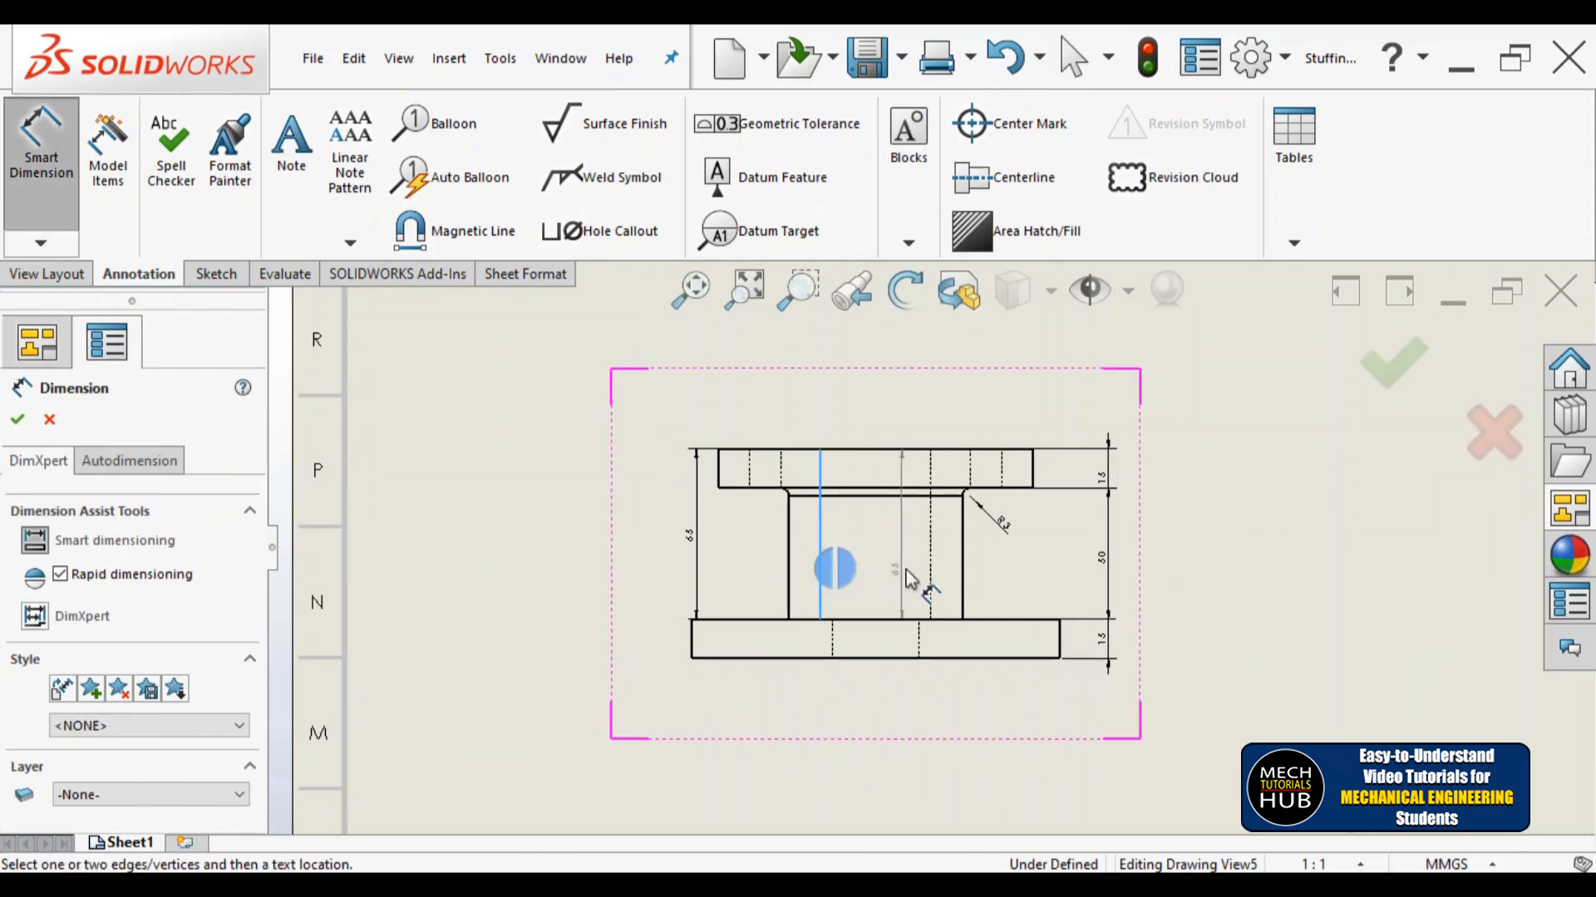
click(930, 579)
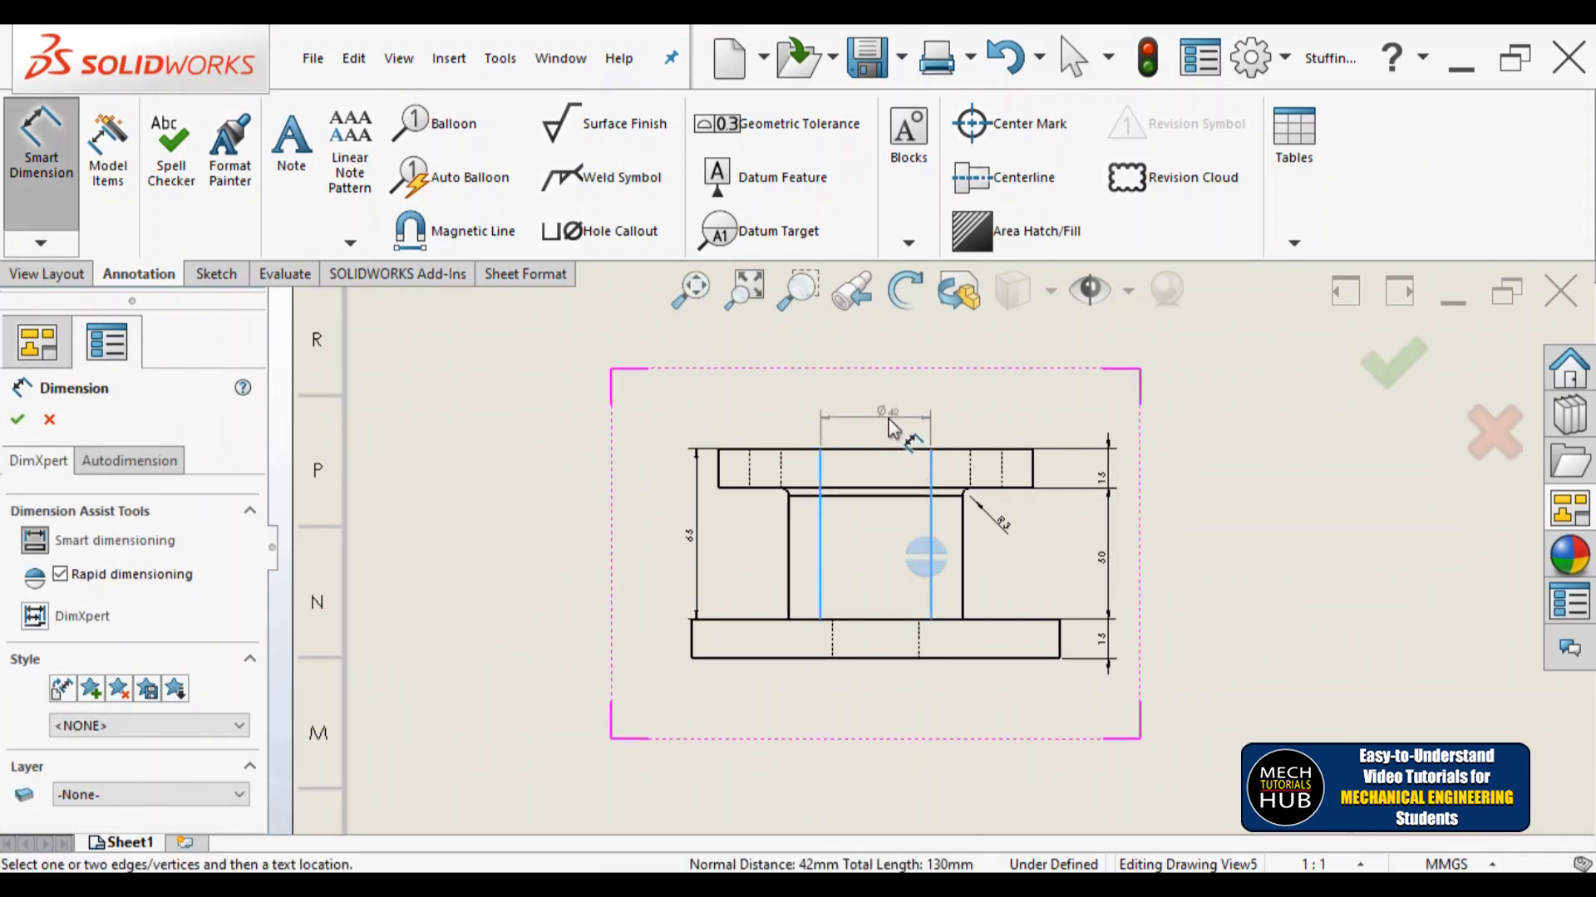
click(886, 415)
click(788, 587)
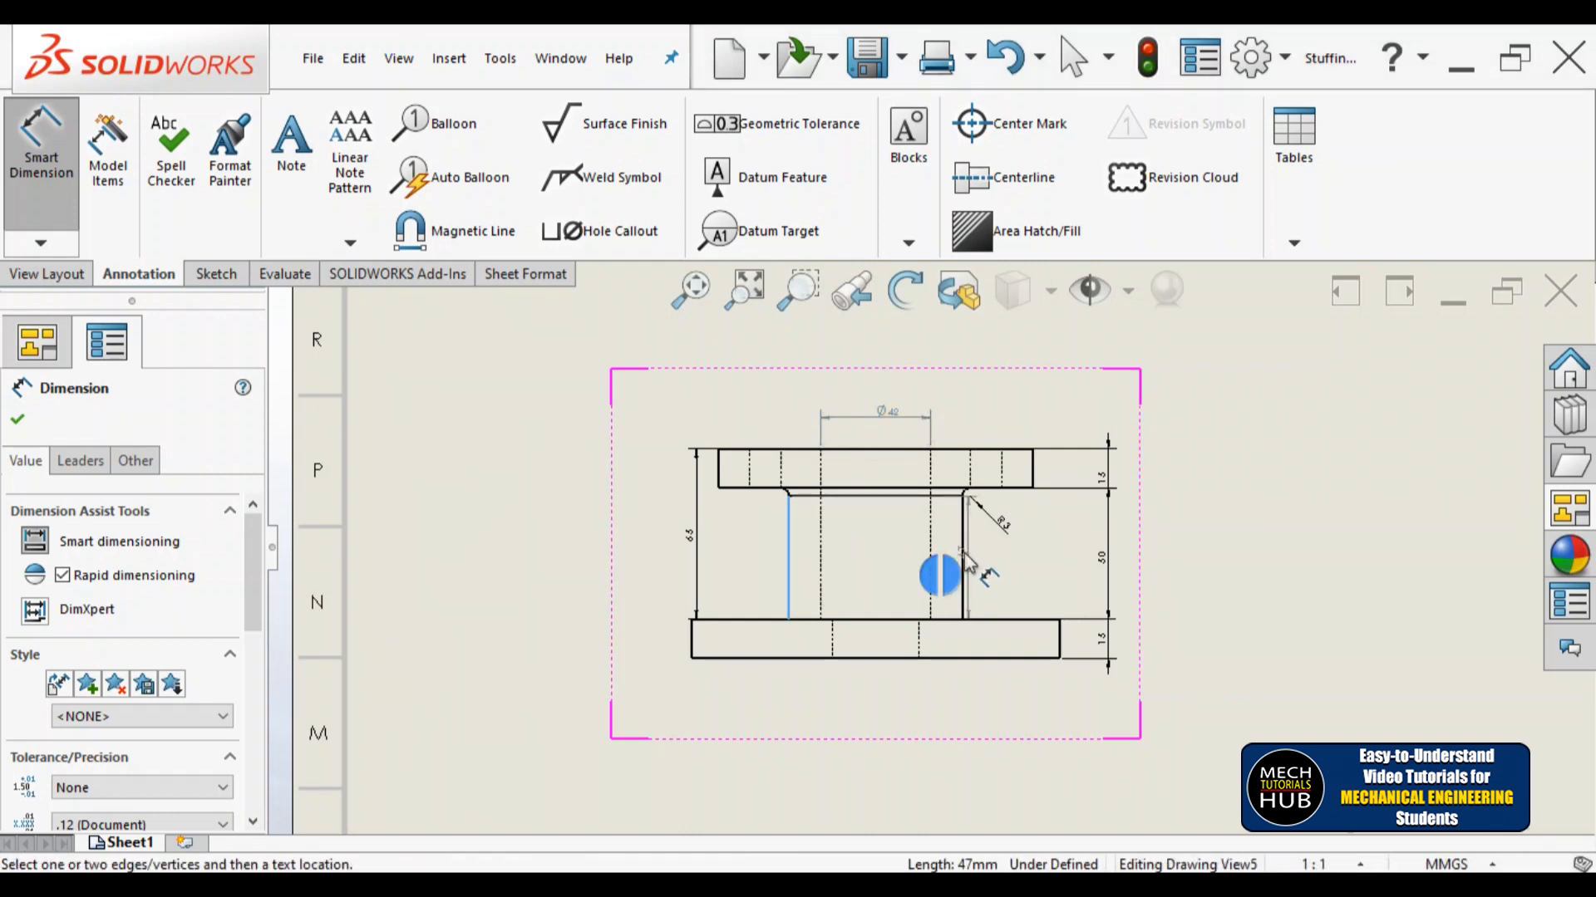
click(962, 573)
click(866, 555)
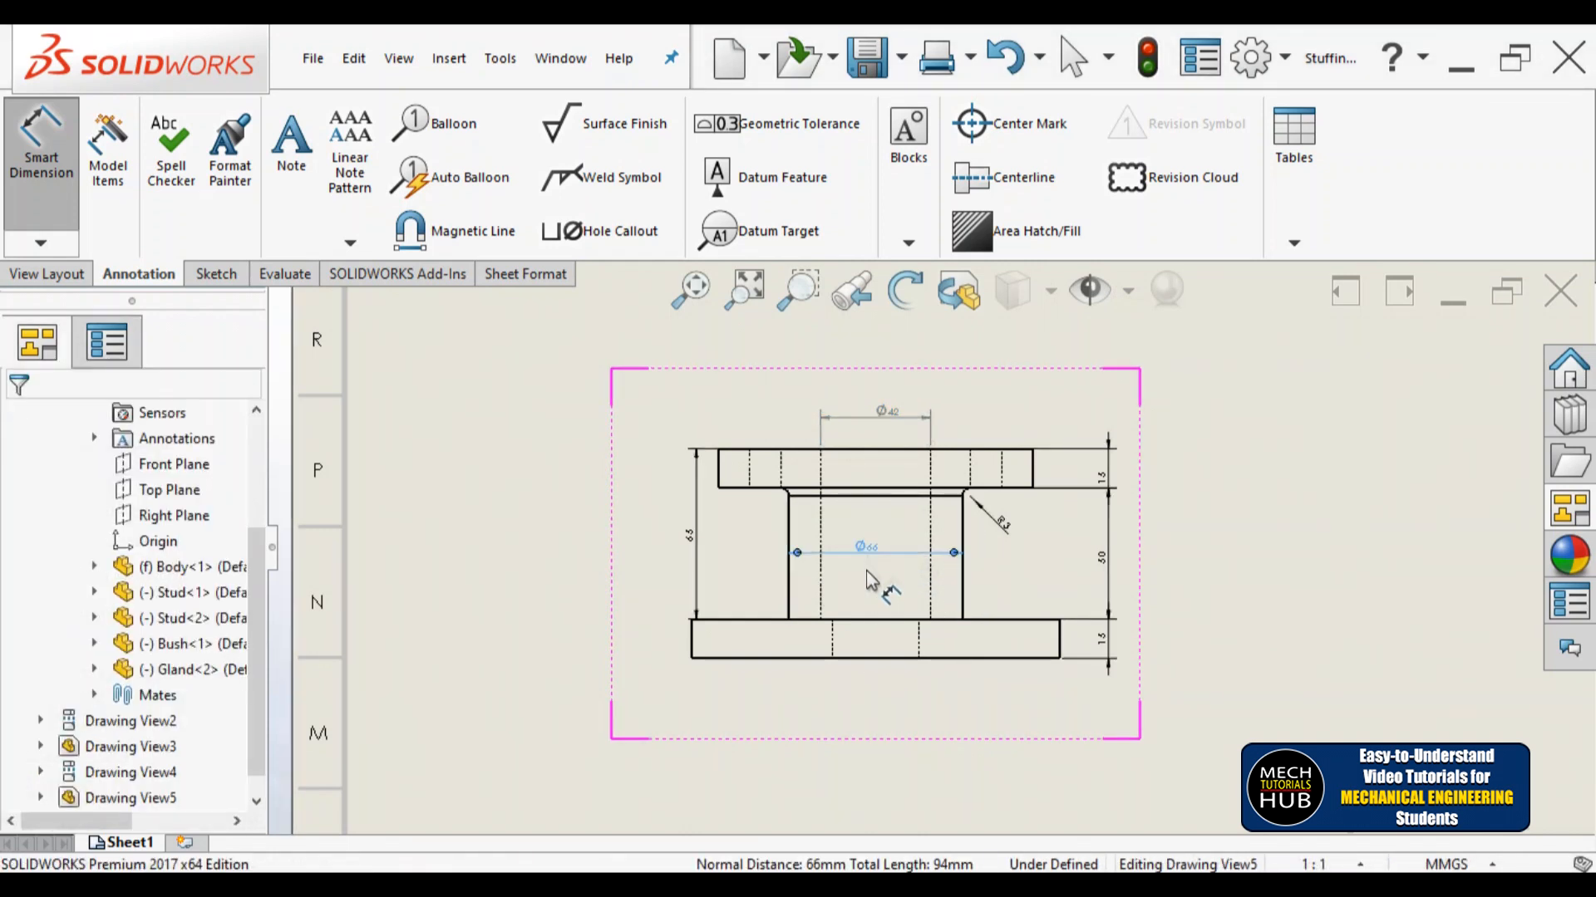
Step: Dimension the diameter of the left stud hole in the Body's upper flange, placing it above the flange
scroll(812, 477, down, 5)
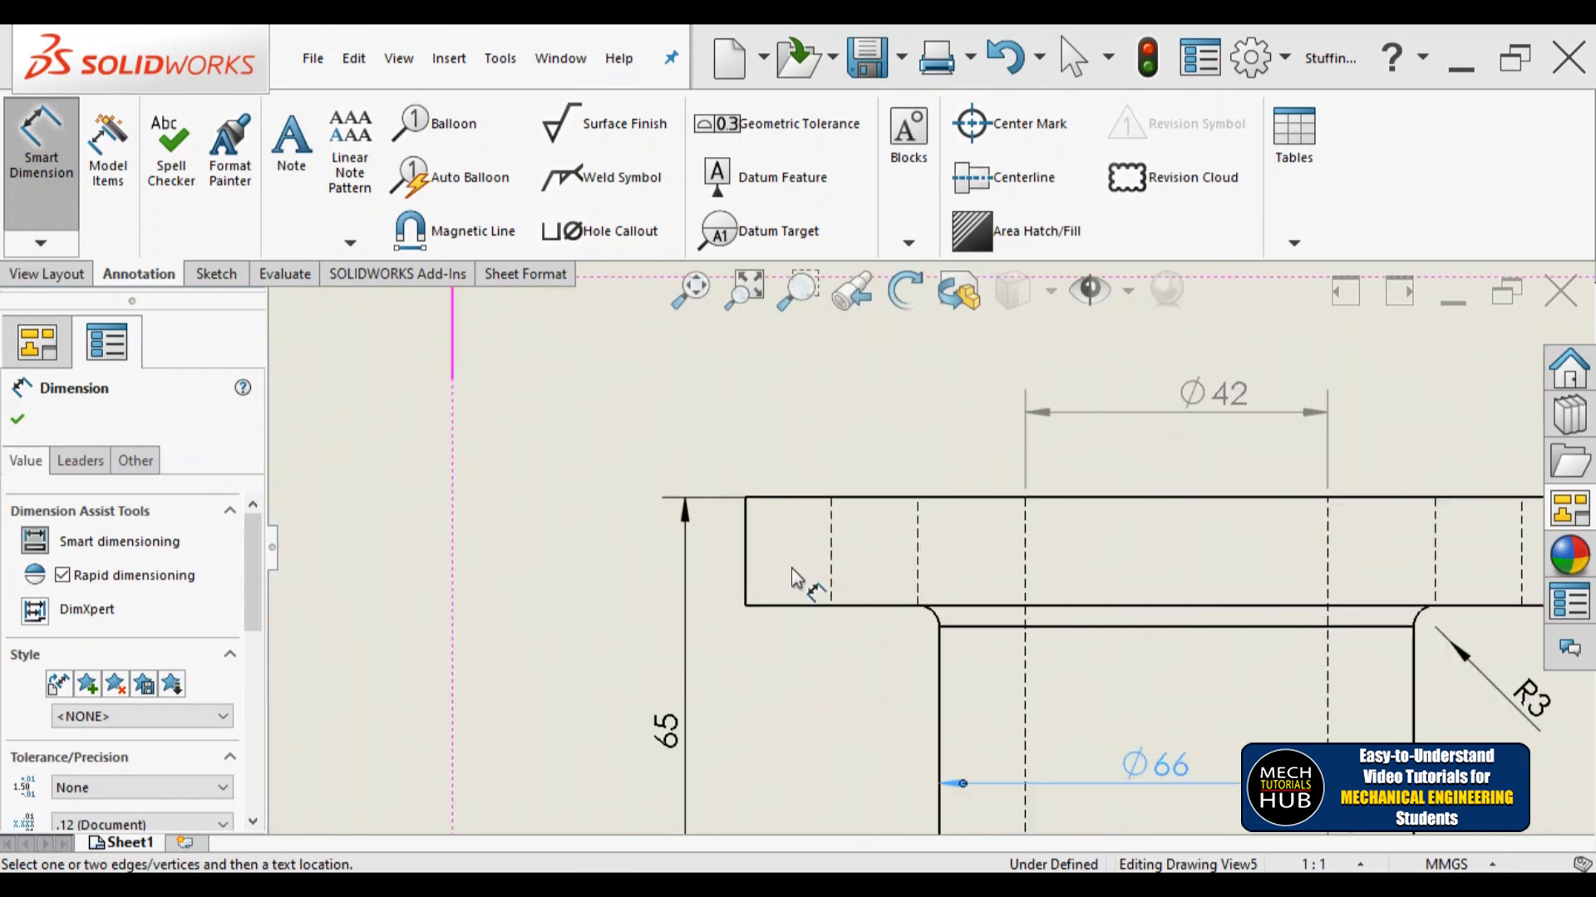
click(831, 561)
click(918, 555)
click(879, 444)
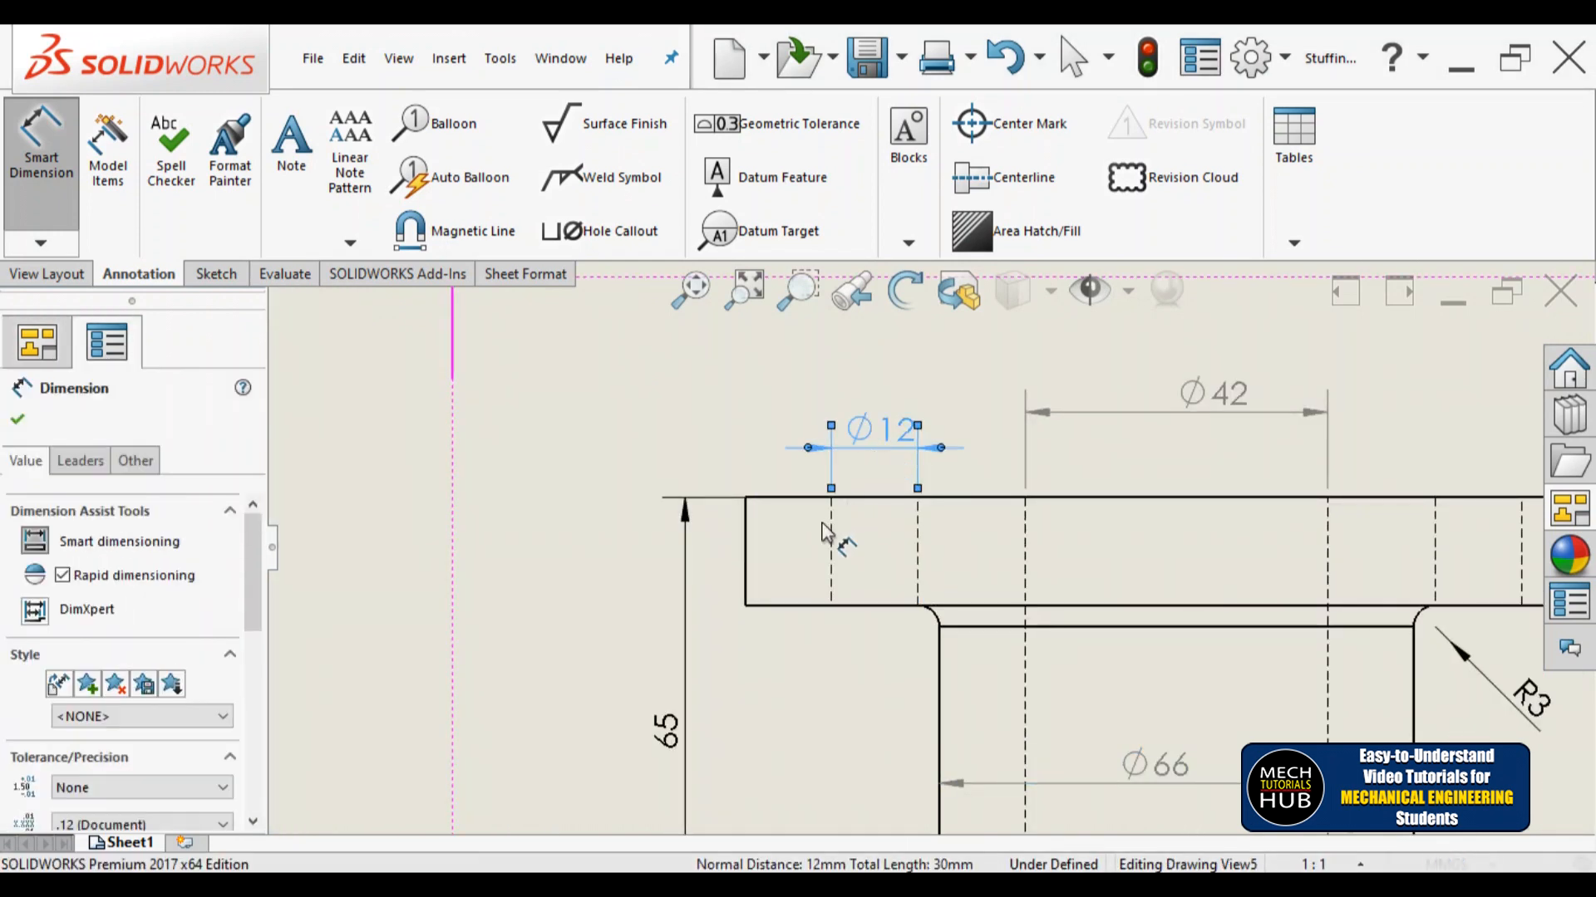
Step: Dimension the diameter of the base's central hole below the Body front view and finish dimensioning
scroll(827, 541, up, 2)
scroll(823, 547, up, 4)
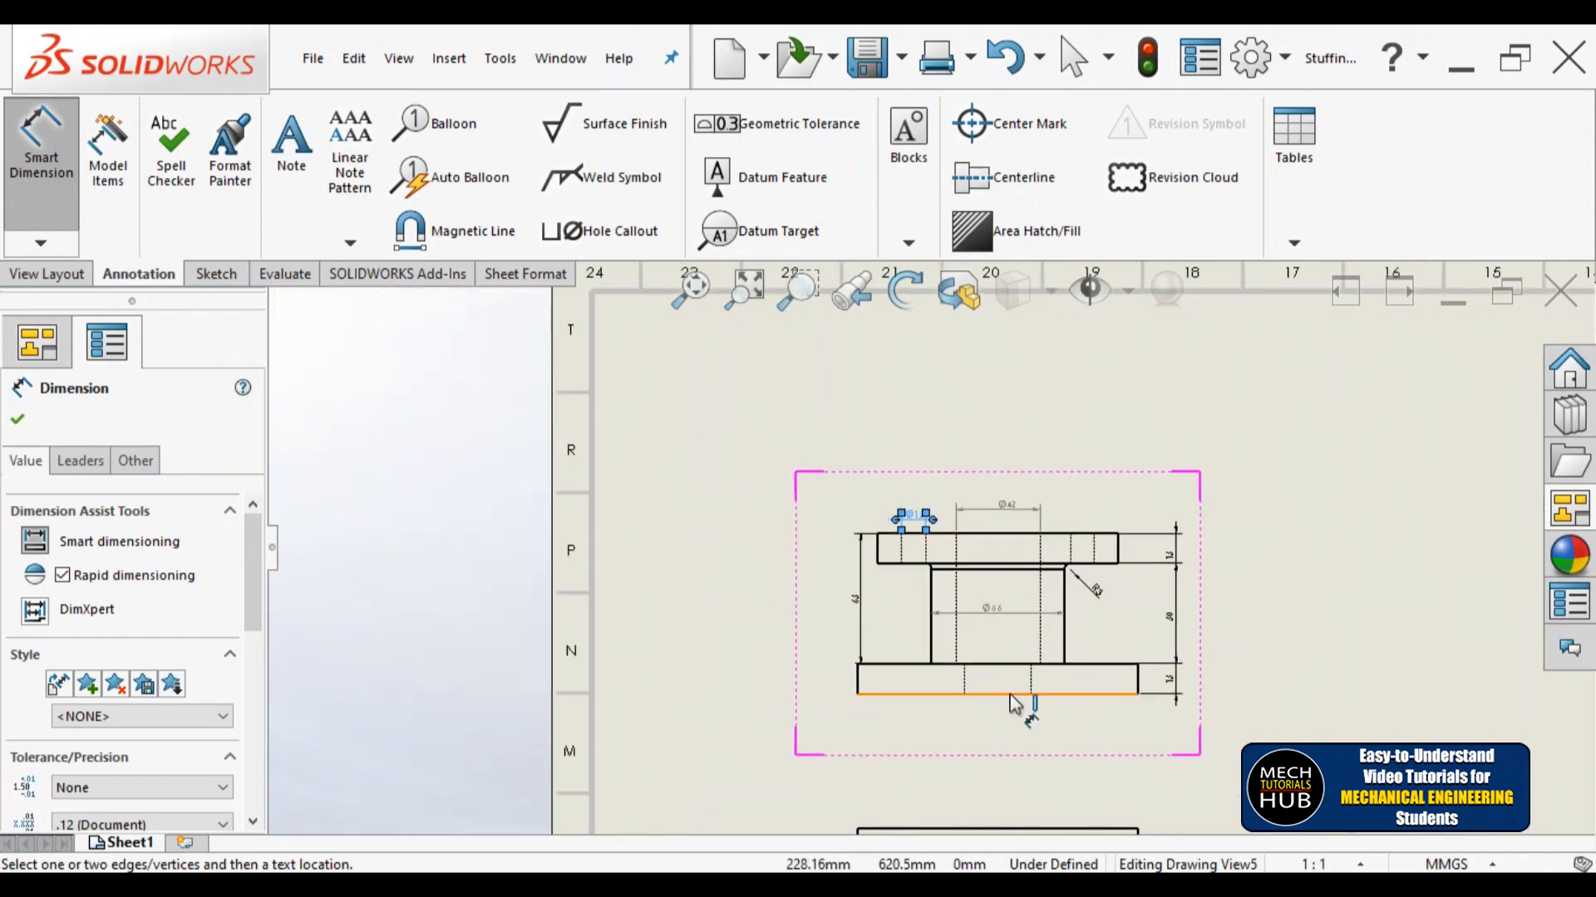
click(940, 662)
scroll(960, 665, down, 3)
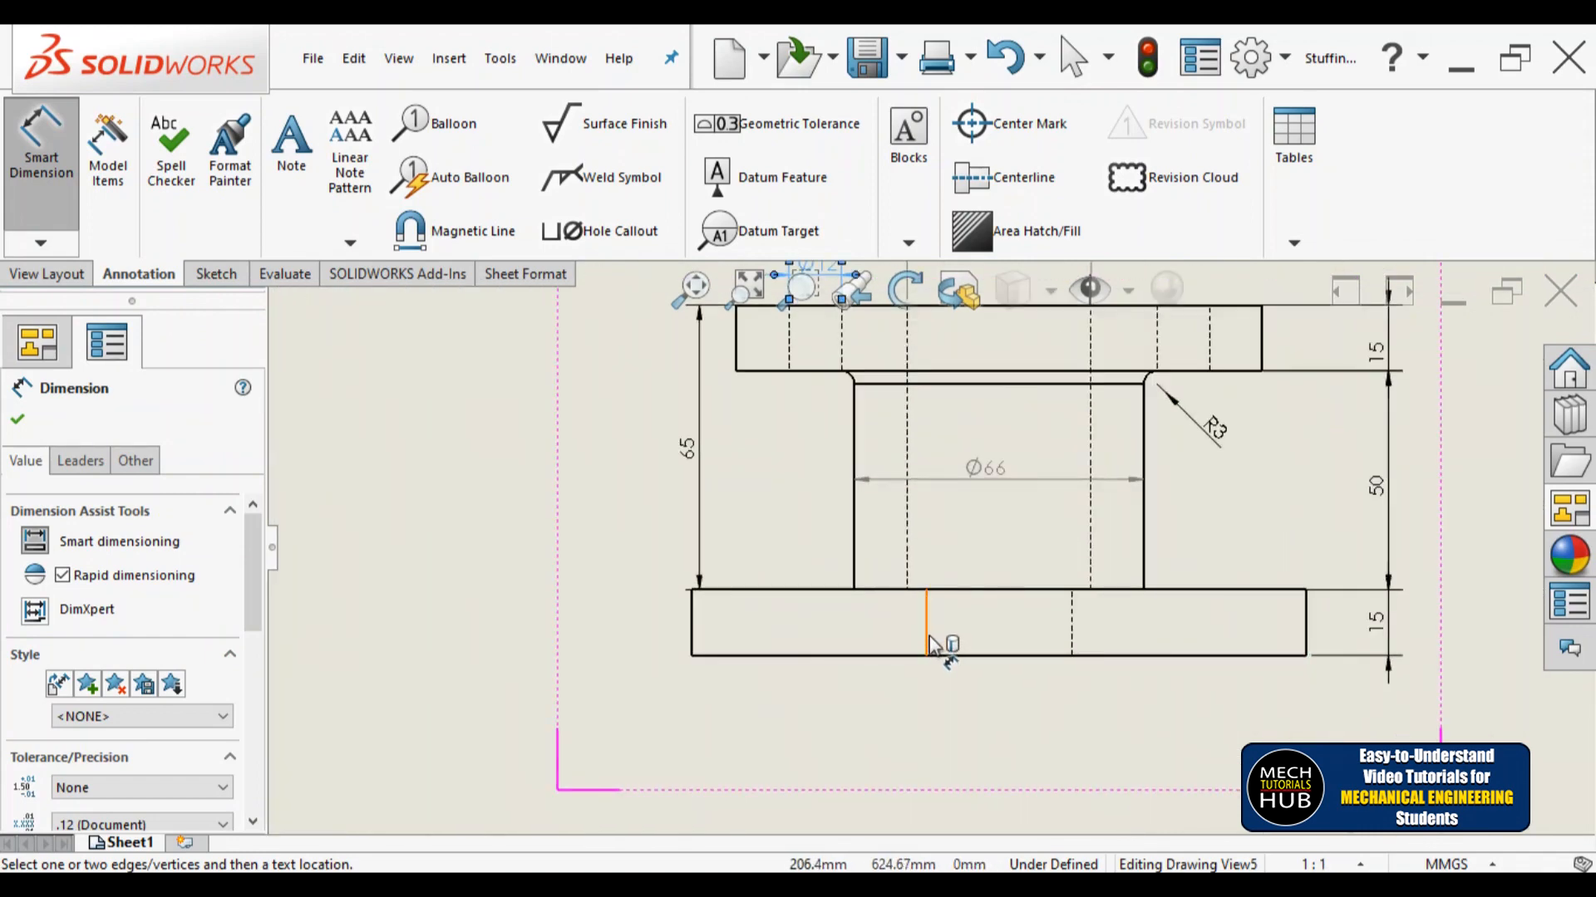
click(1070, 636)
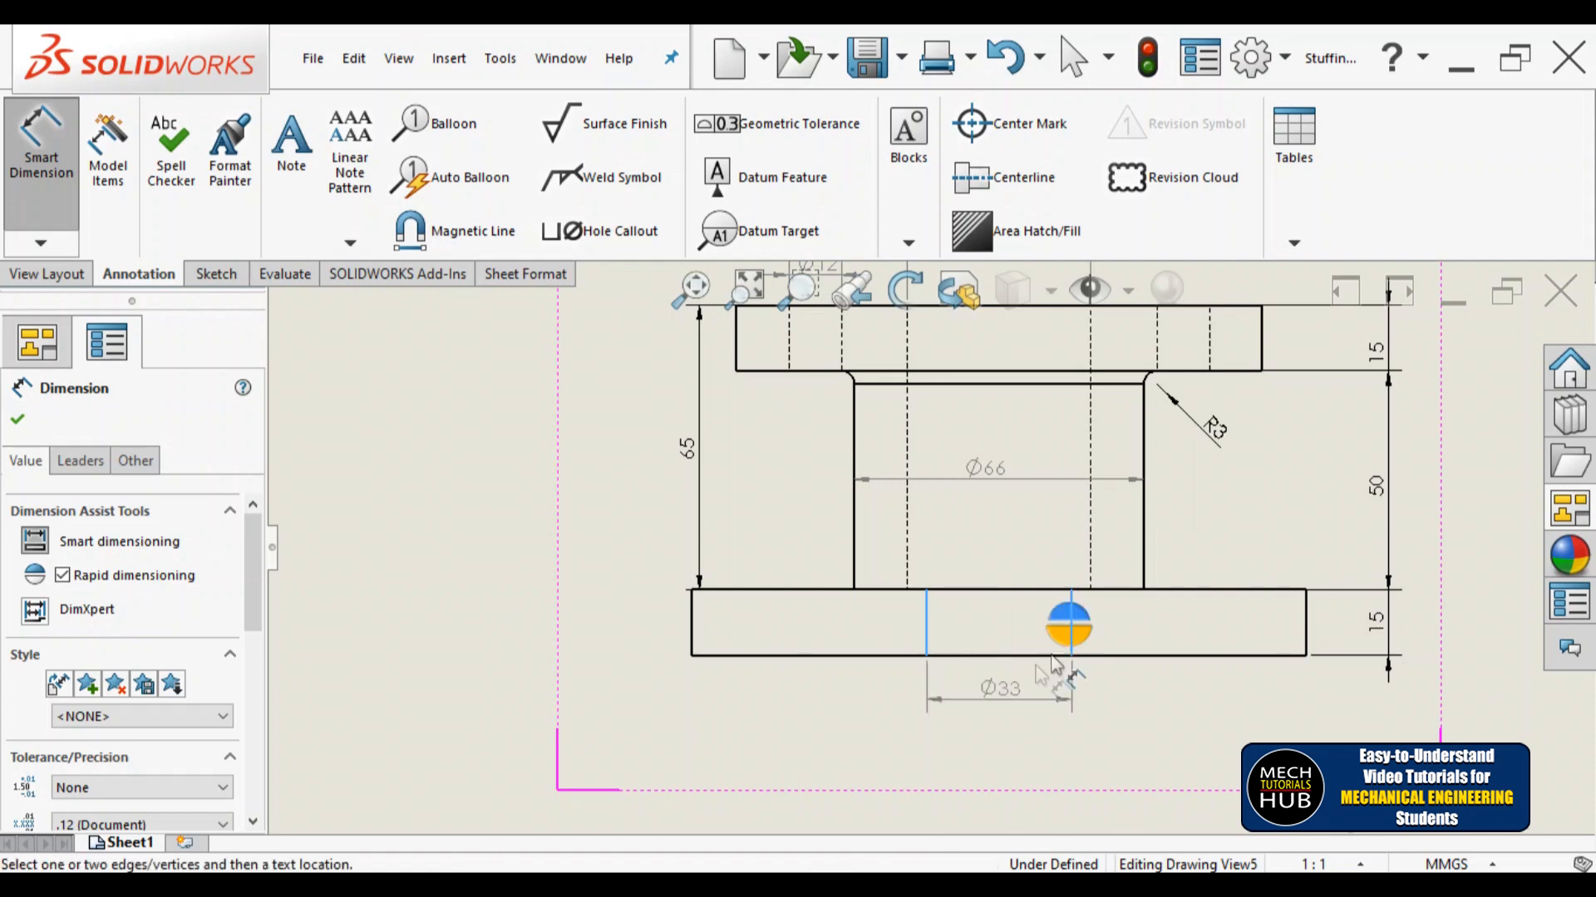
click(1070, 652)
scroll(447, 486, up, 2)
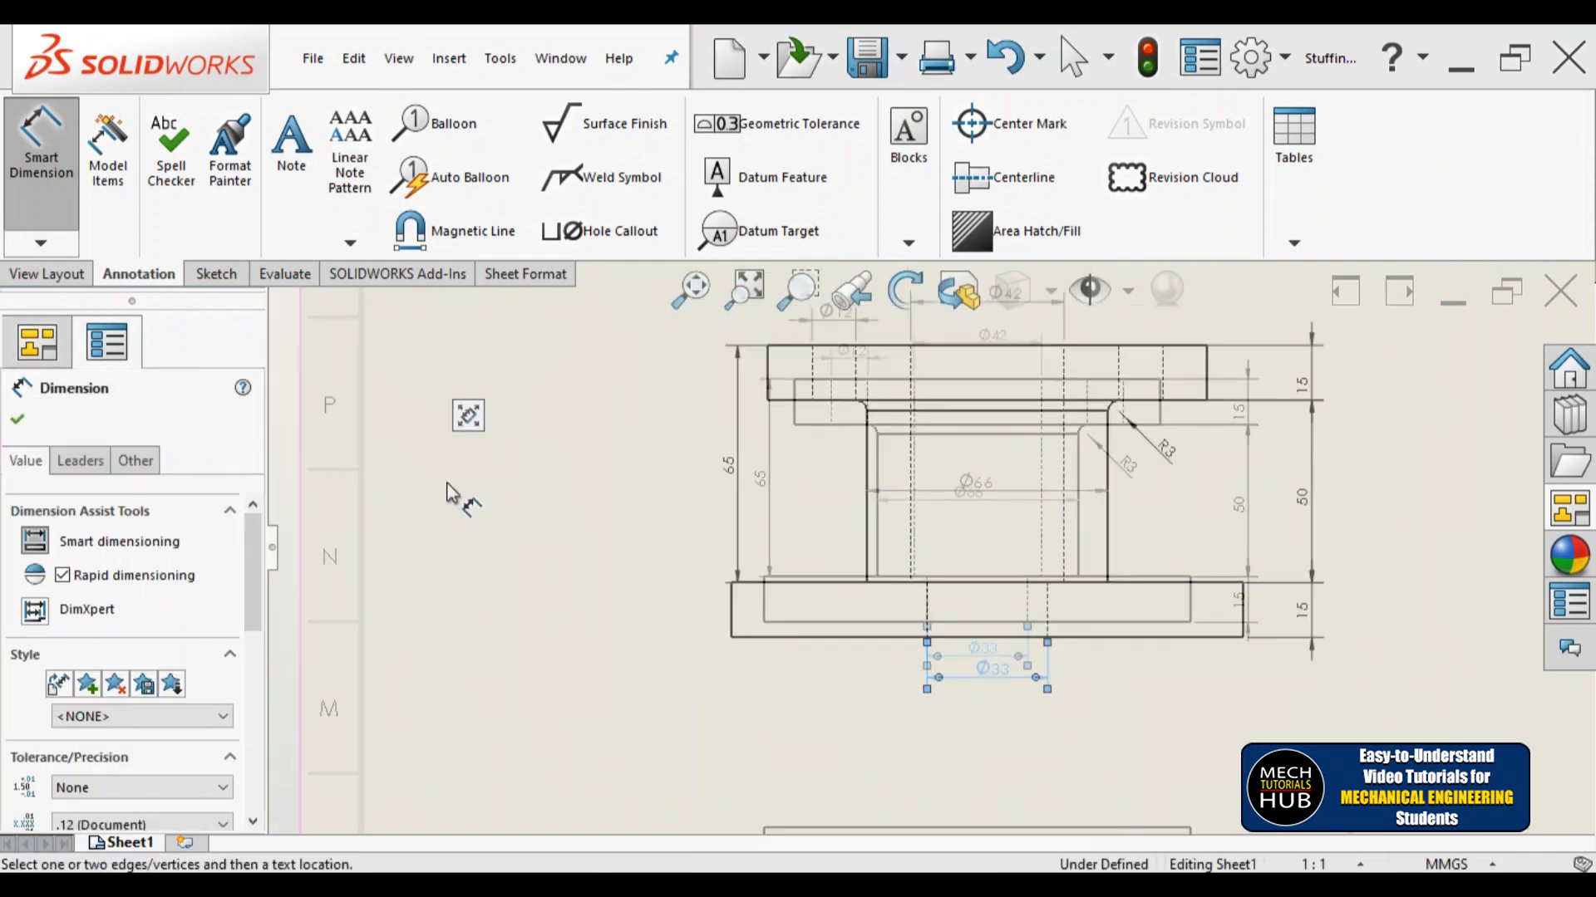
click(18, 422)
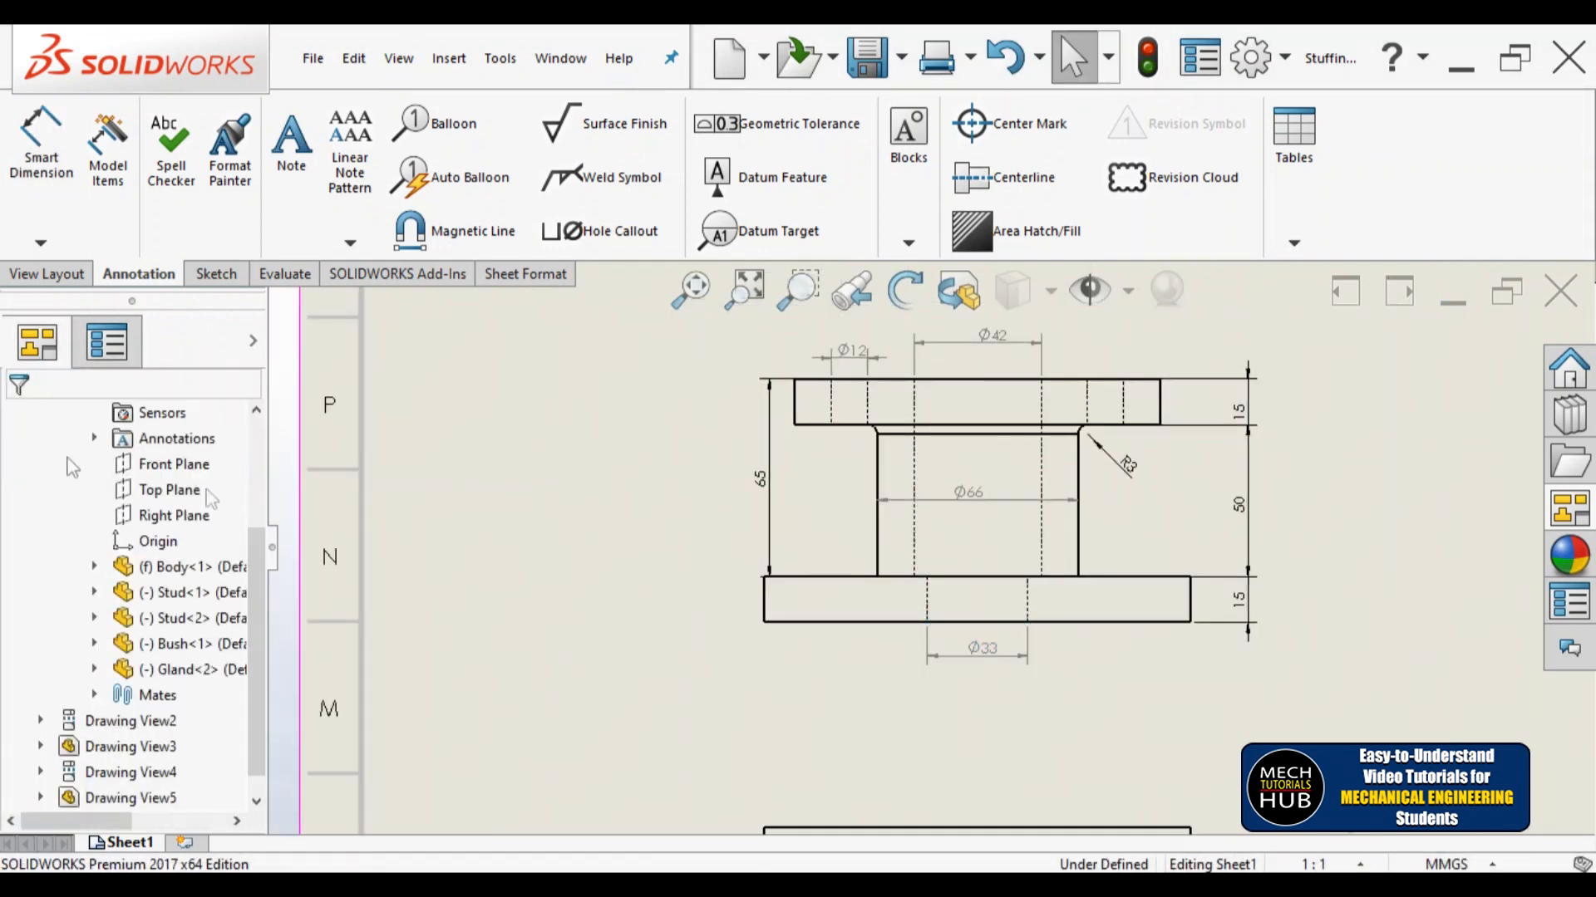
scroll(756, 559, up, 2)
scroll(1008, 522, up, 4)
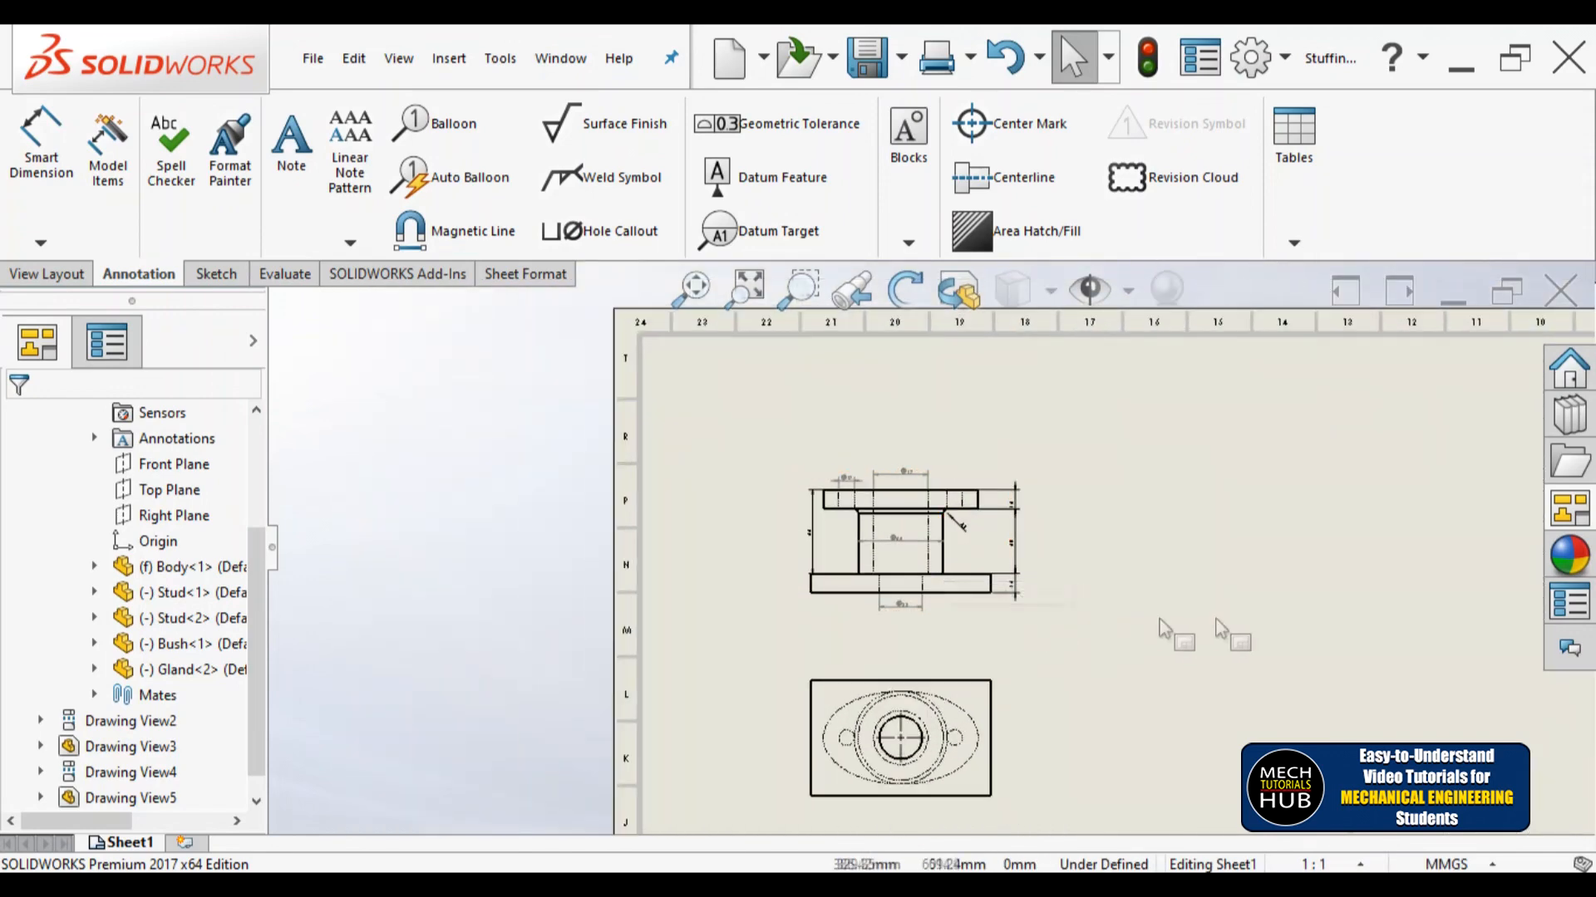
scroll(927, 740, down, 3)
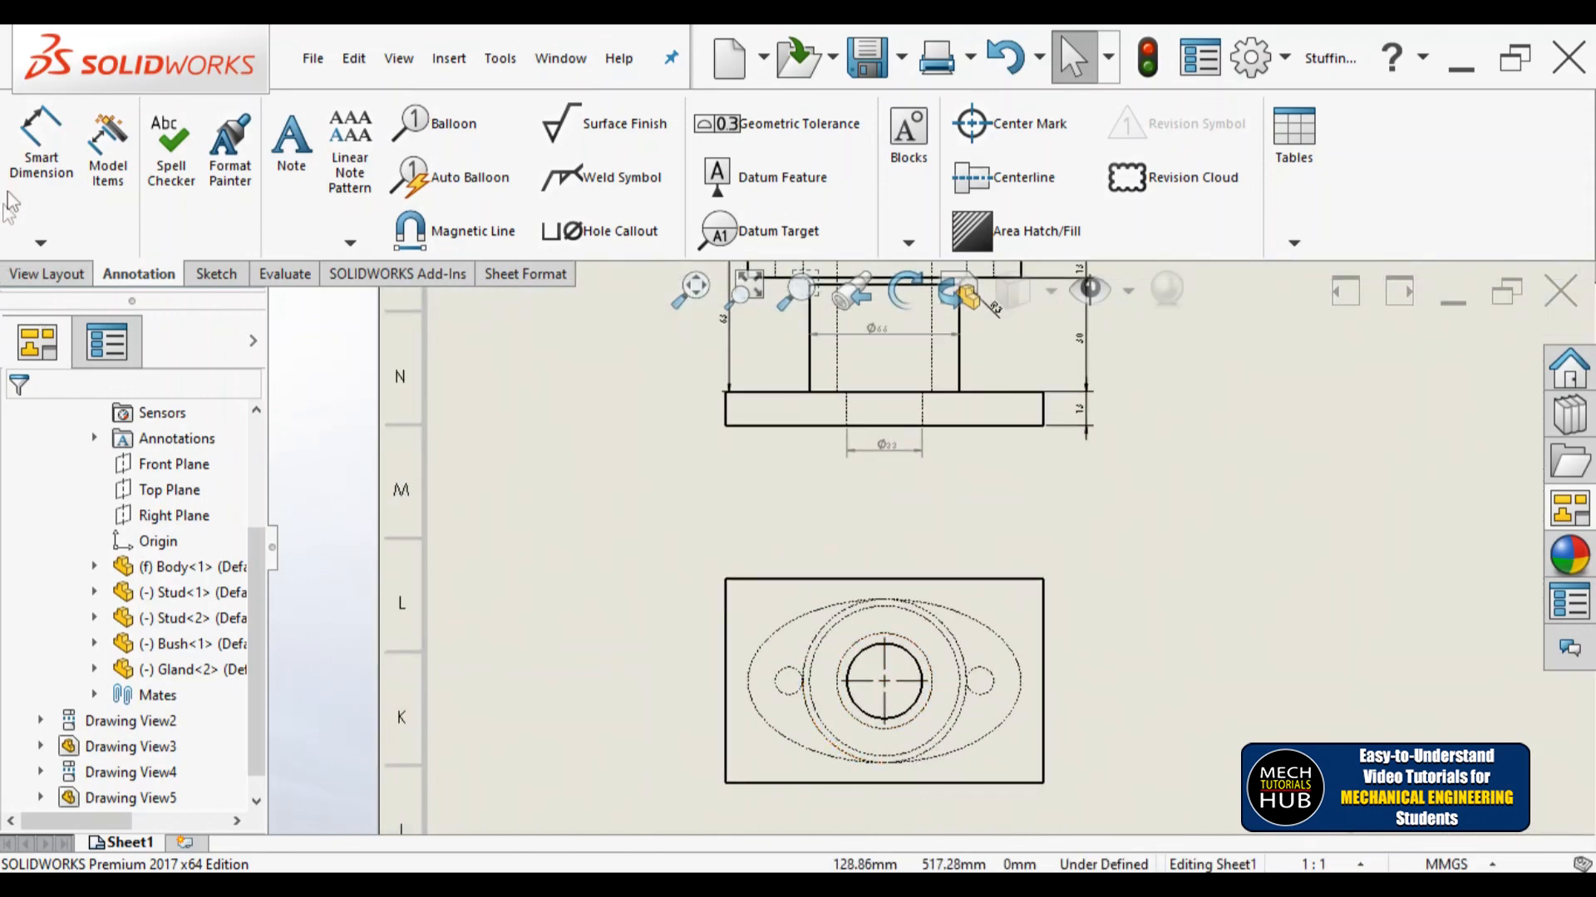
Step: Dimension the overall height and width of the rectangular base in the body's plan view
click(40, 154)
scroll(823, 713, down, 2)
scroll(798, 698, down, 1)
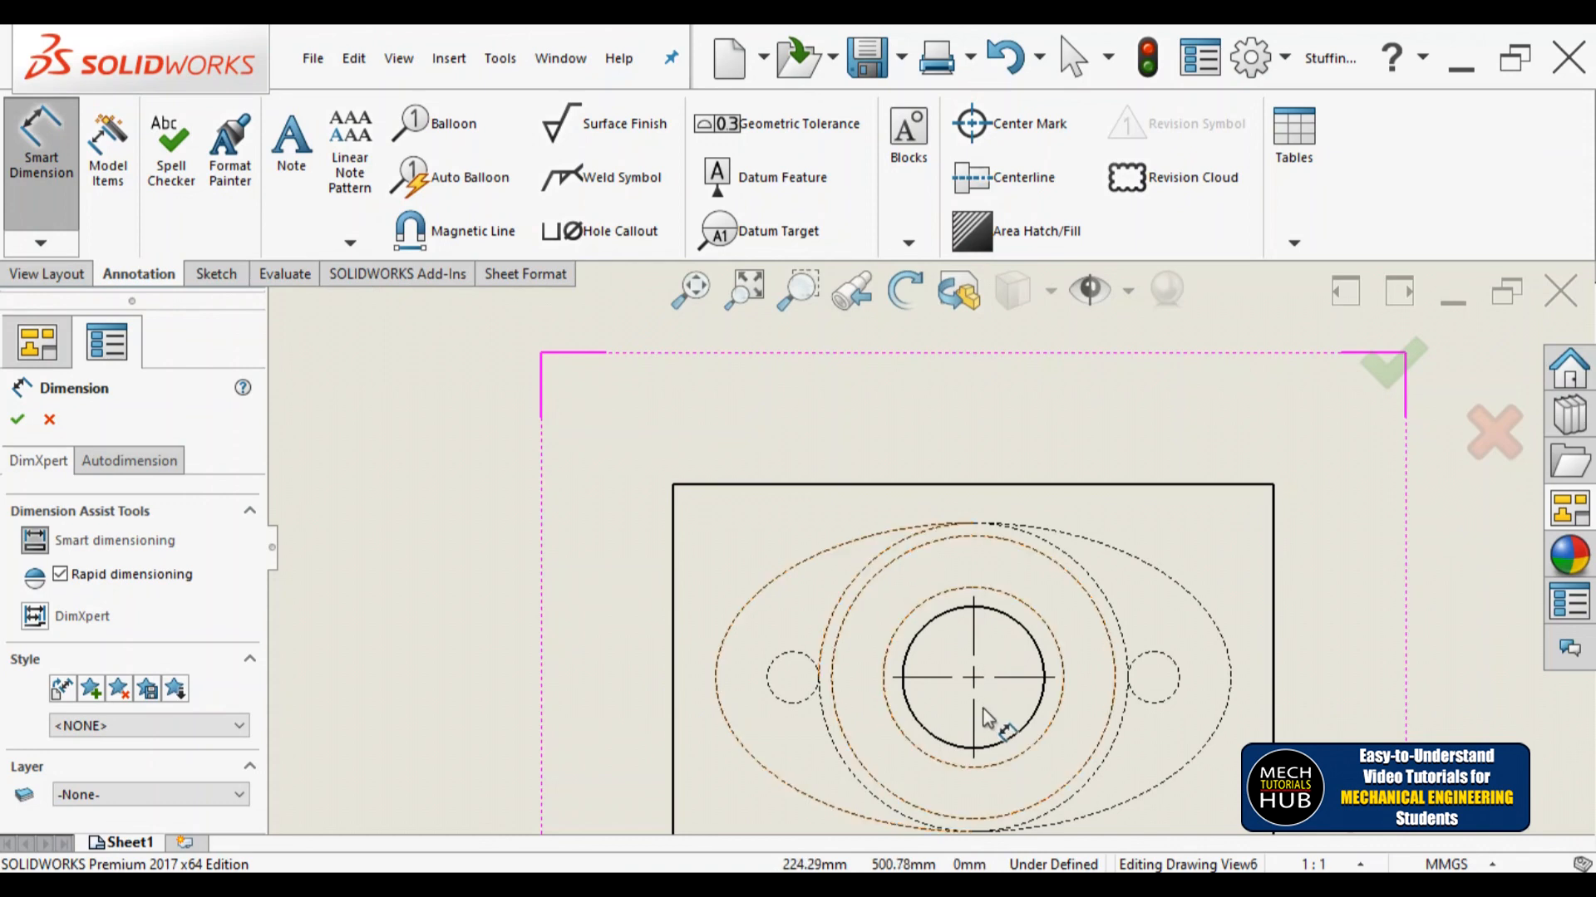
click(1273, 640)
click(1350, 690)
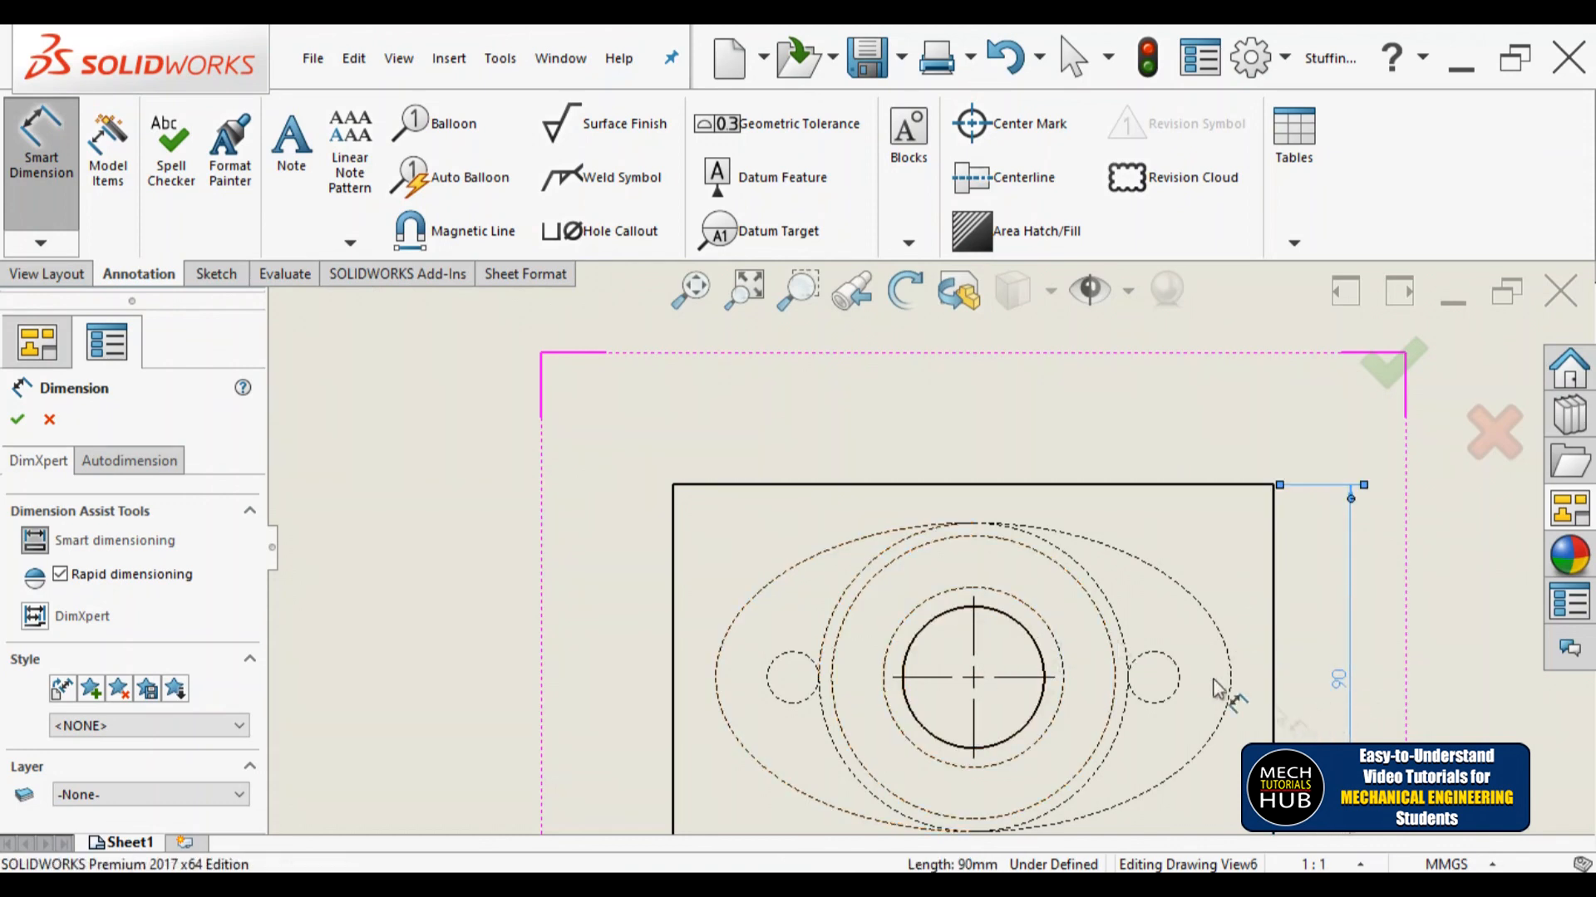
click(1047, 484)
click(1033, 420)
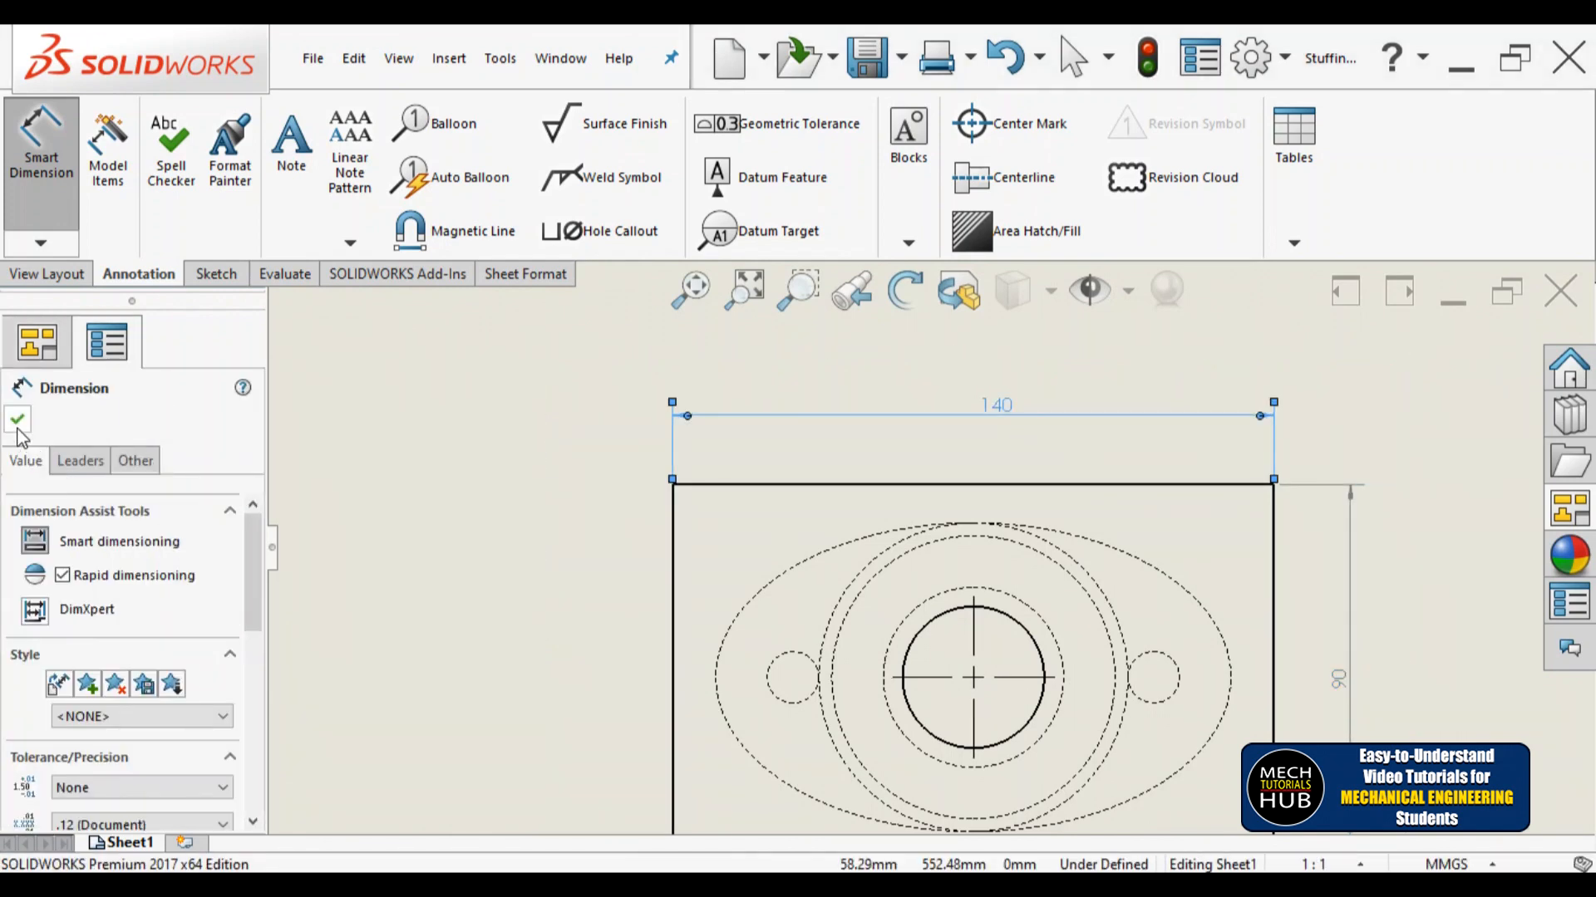
click(18, 419)
Step: Set the display style of the body's front view to Shaded With Edges
scroll(847, 559, up, 6)
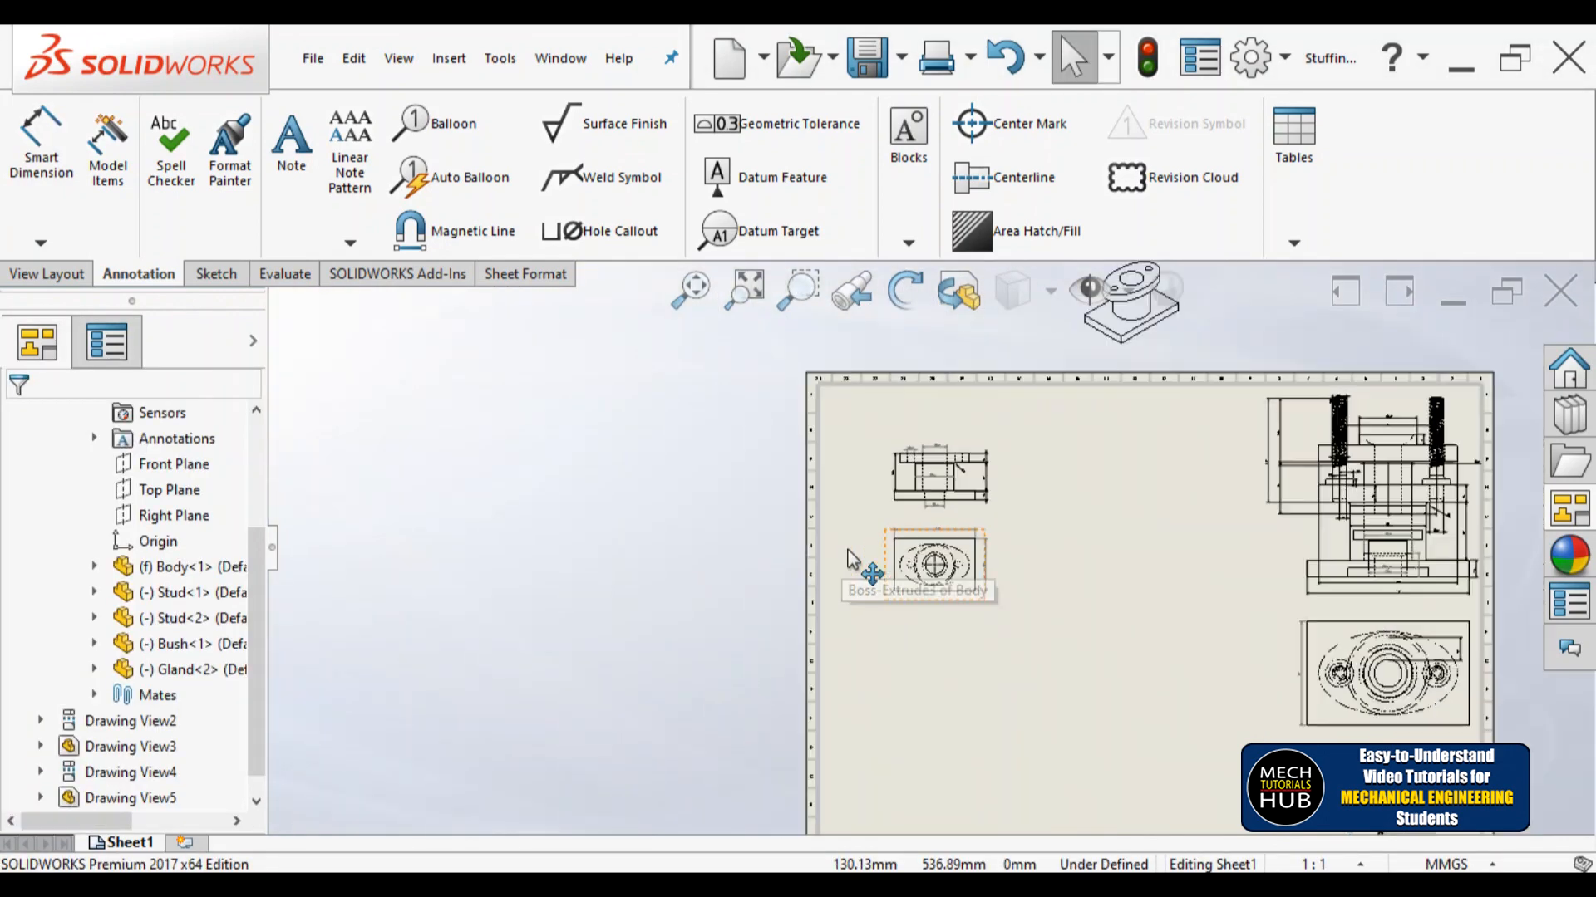
scroll(993, 598, down, 2)
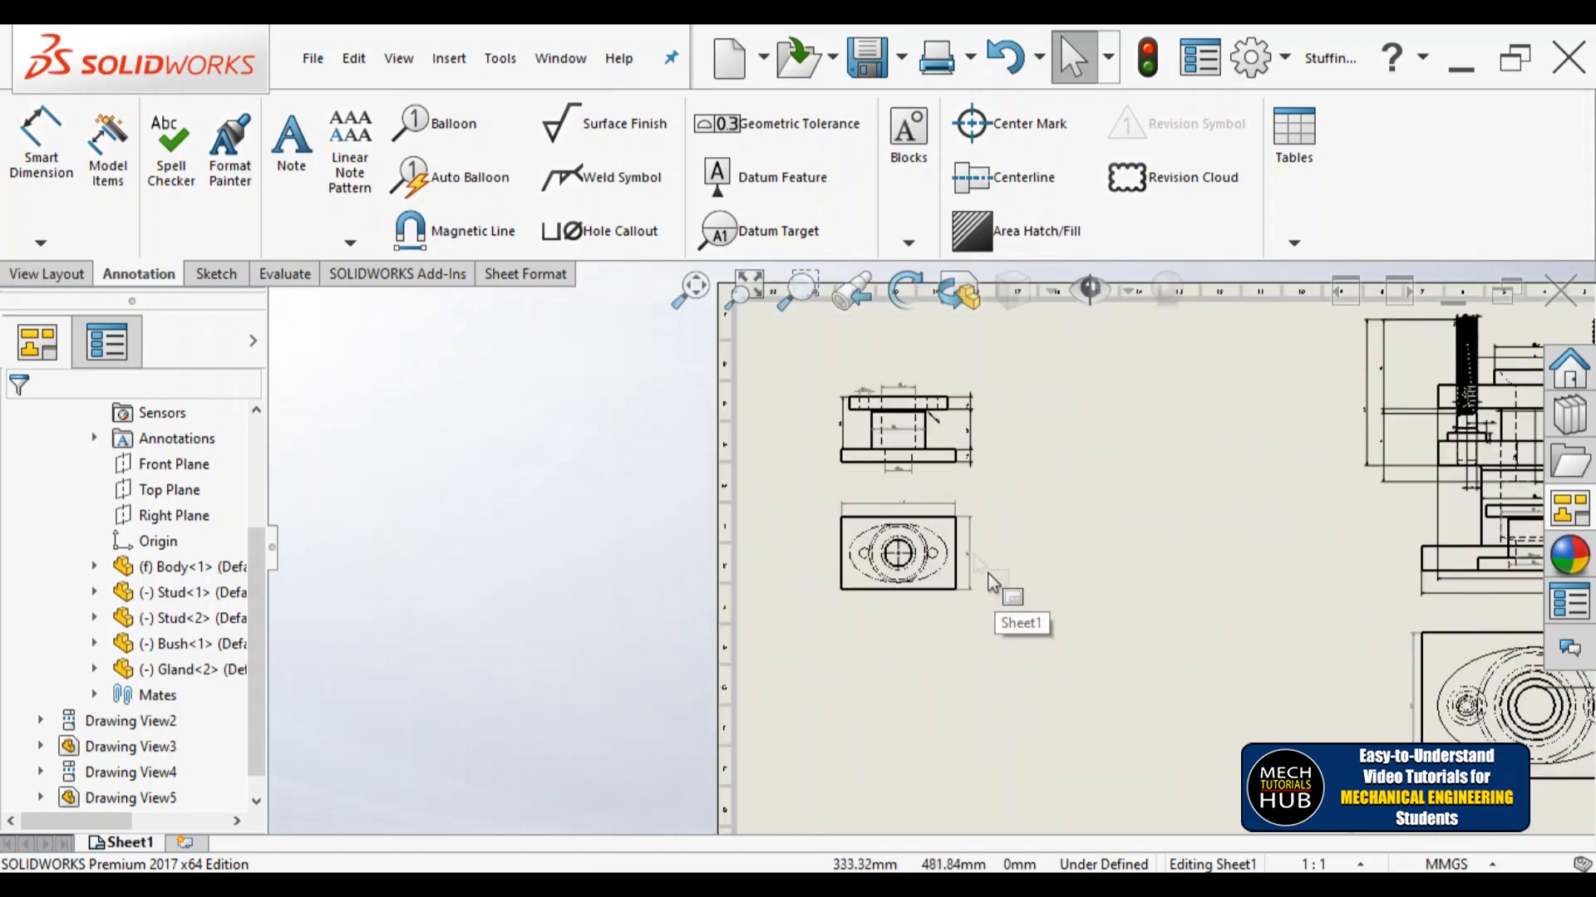
scroll(907, 416, down, 1)
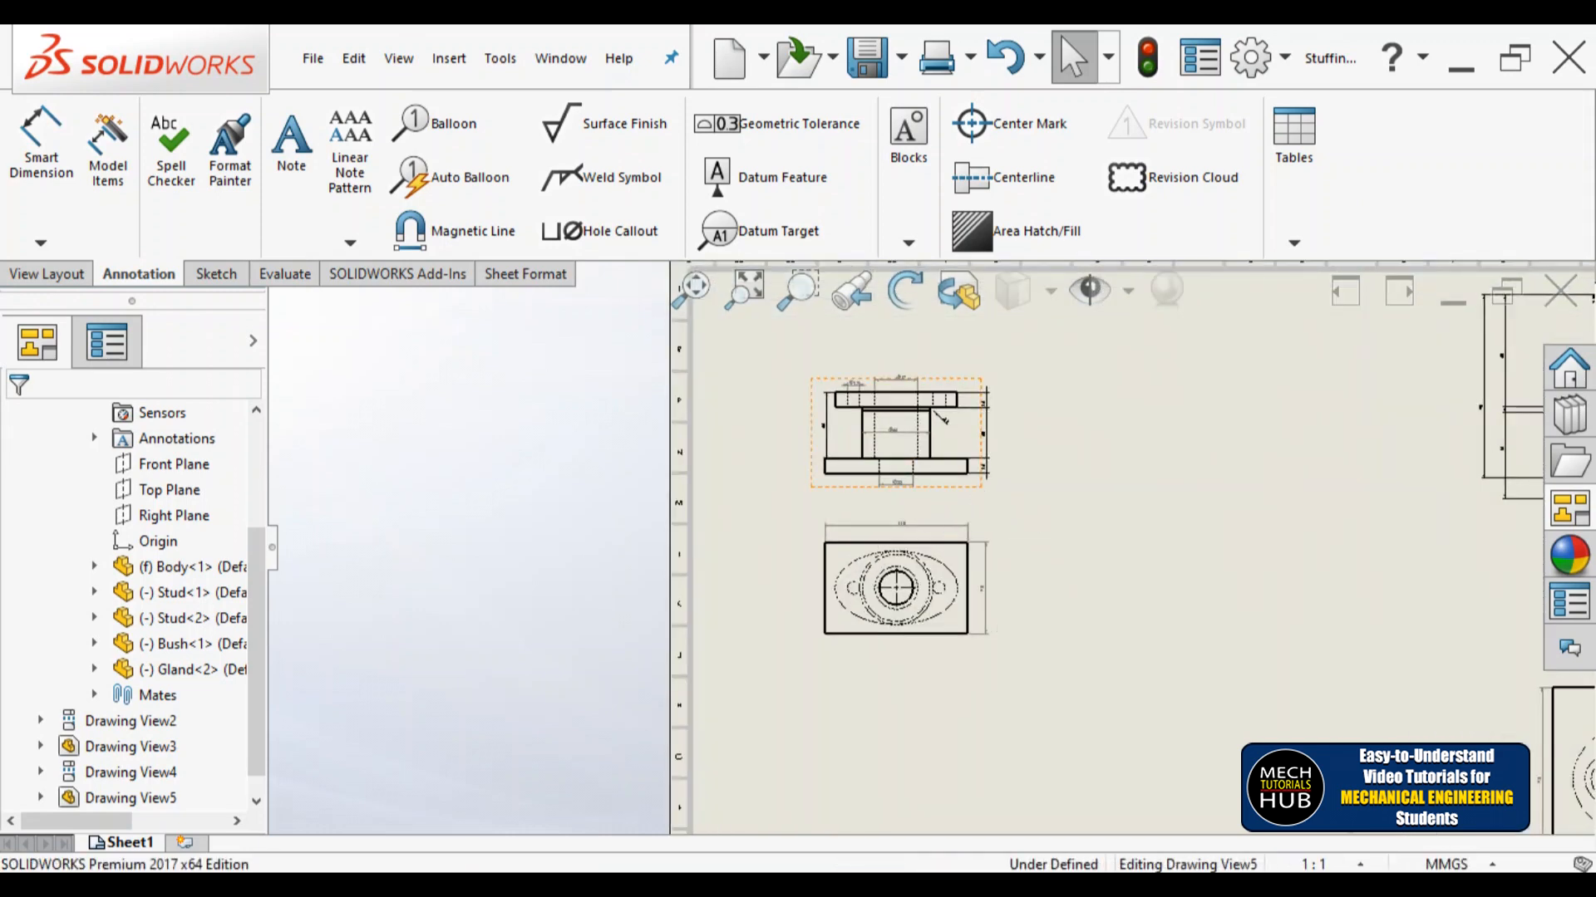
click(907, 417)
scroll(203, 710, down, 5)
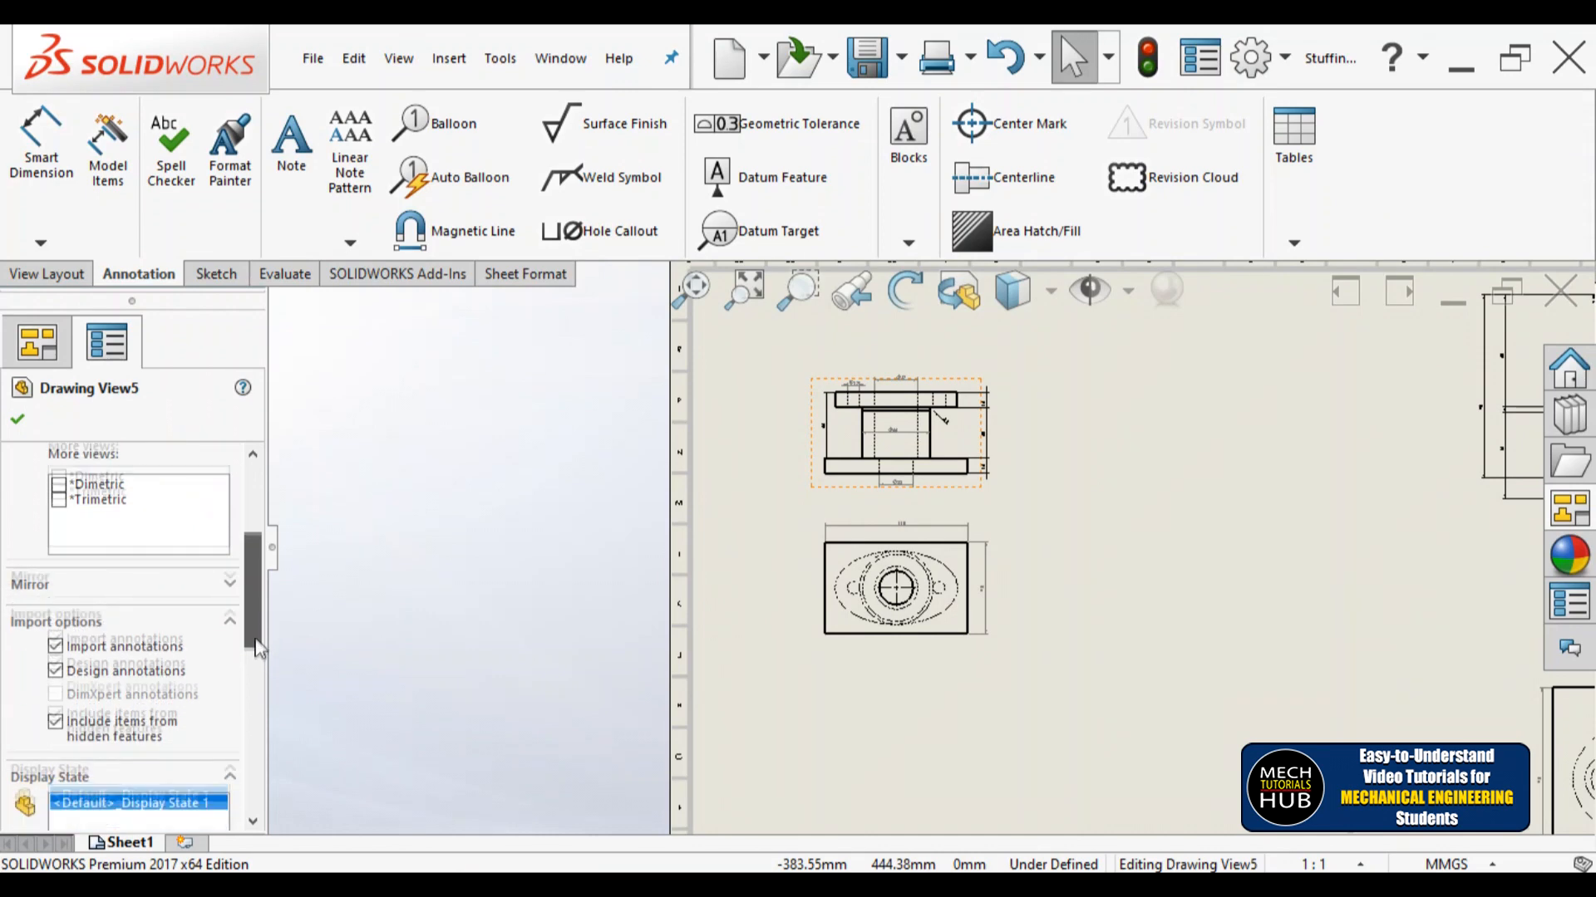
click(150, 718)
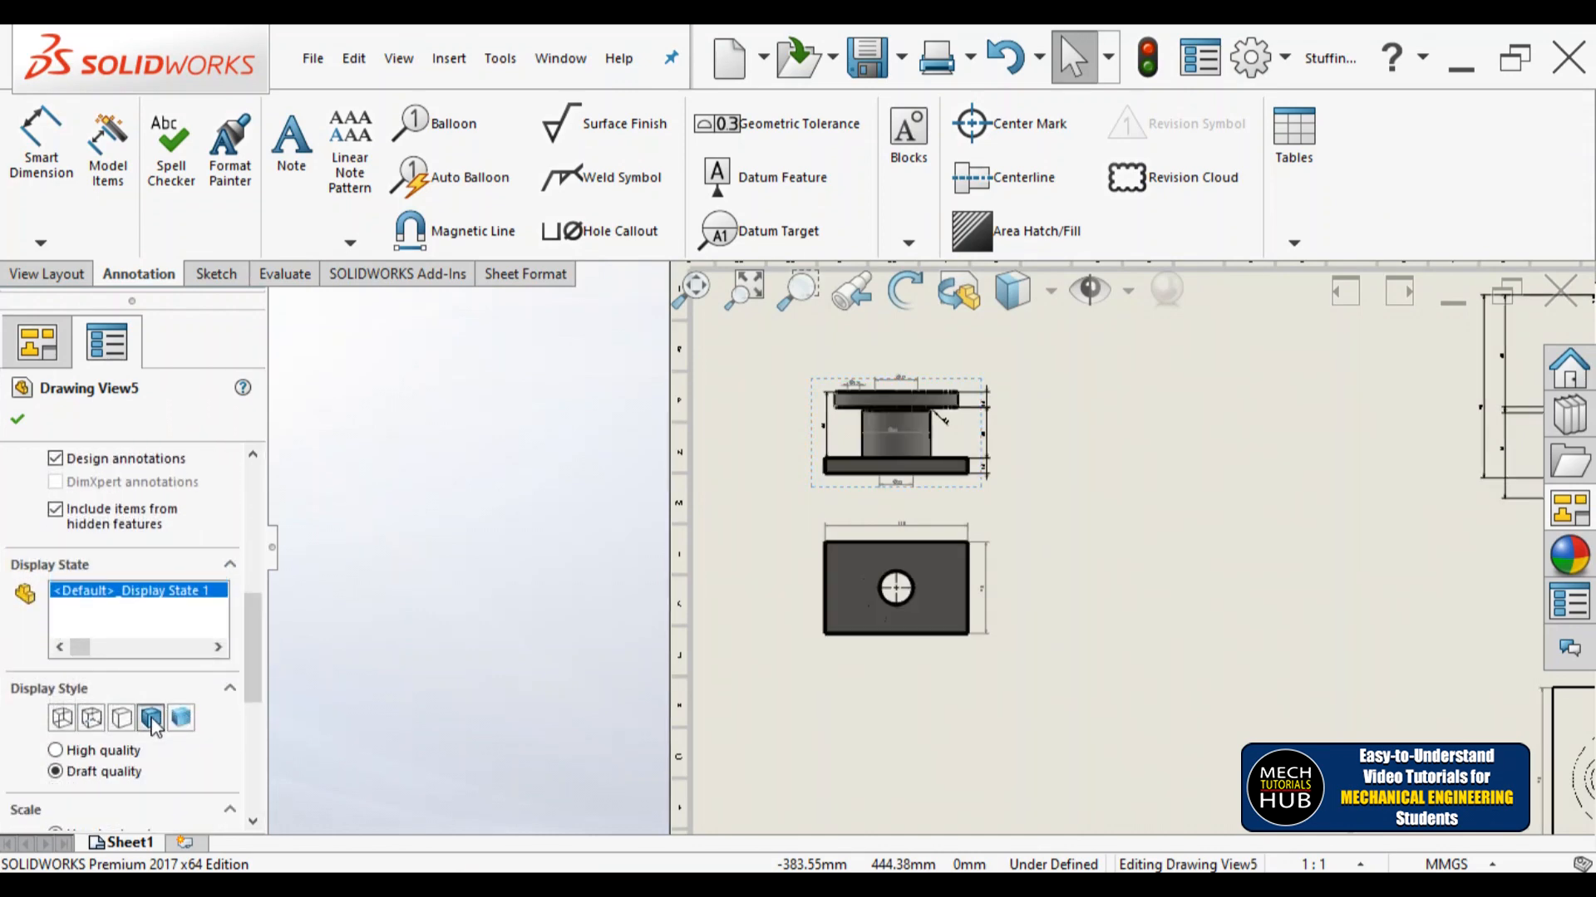
Step: Set the display style of the stuffing box assembly's front view to Shaded With Edges
scroll(1093, 545, up, 3)
scroll(865, 537, up, 3)
scroll(887, 525, down, 3)
scroll(984, 532, up, 2)
scroll(984, 530, up, 4)
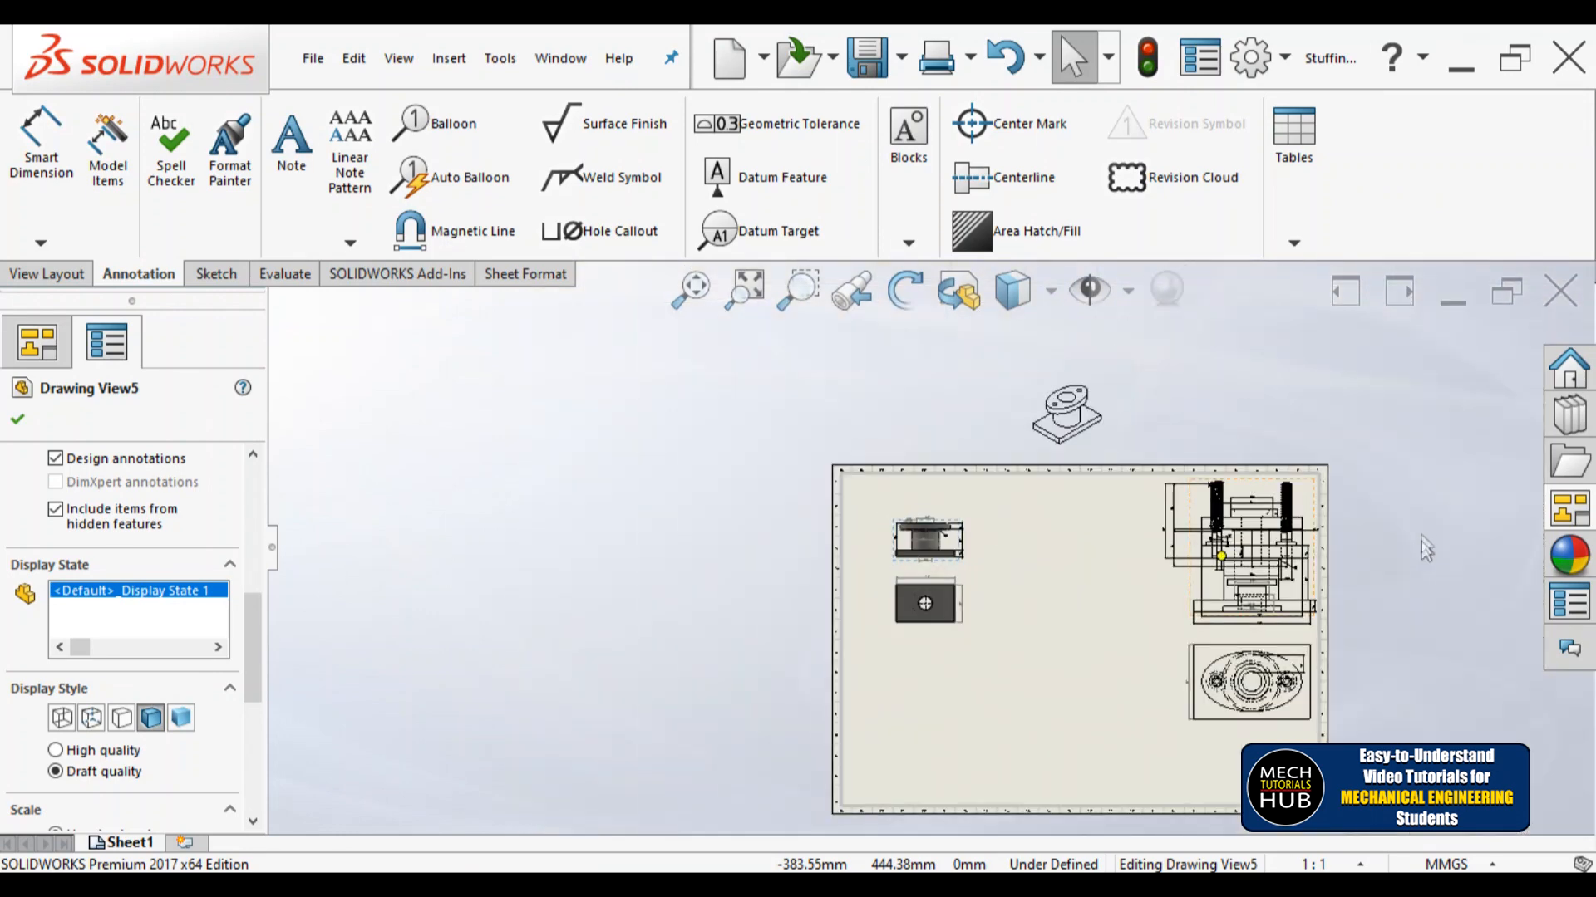
scroll(1424, 556, down, 3)
scroll(1239, 601, down, 3)
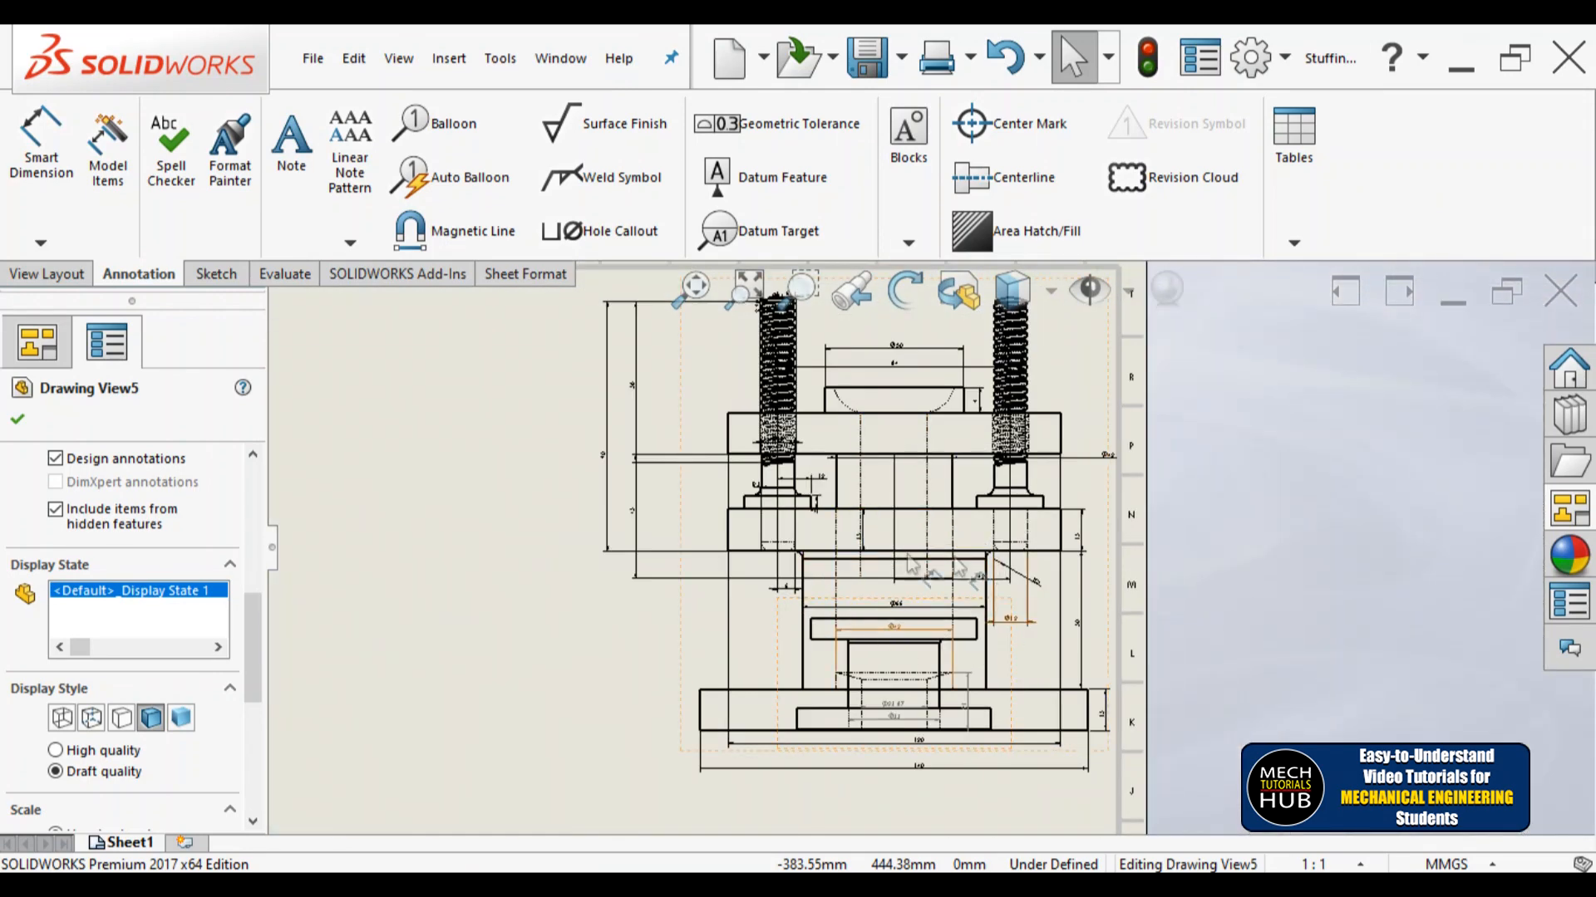
click(18, 418)
click(689, 759)
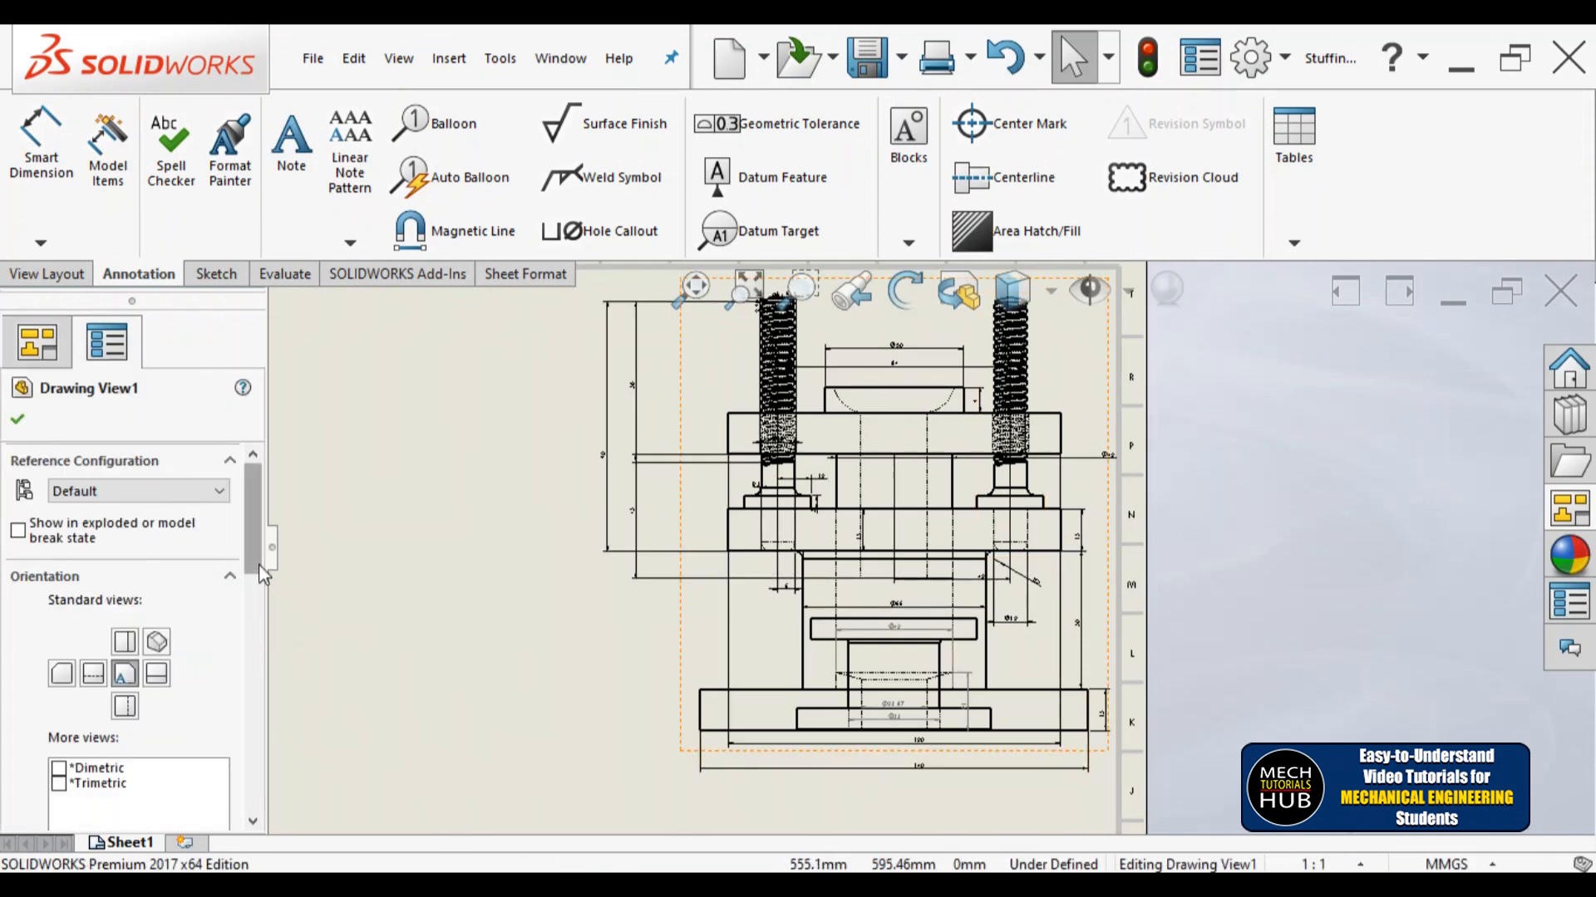
scroll(262, 574, down, 10)
click(154, 746)
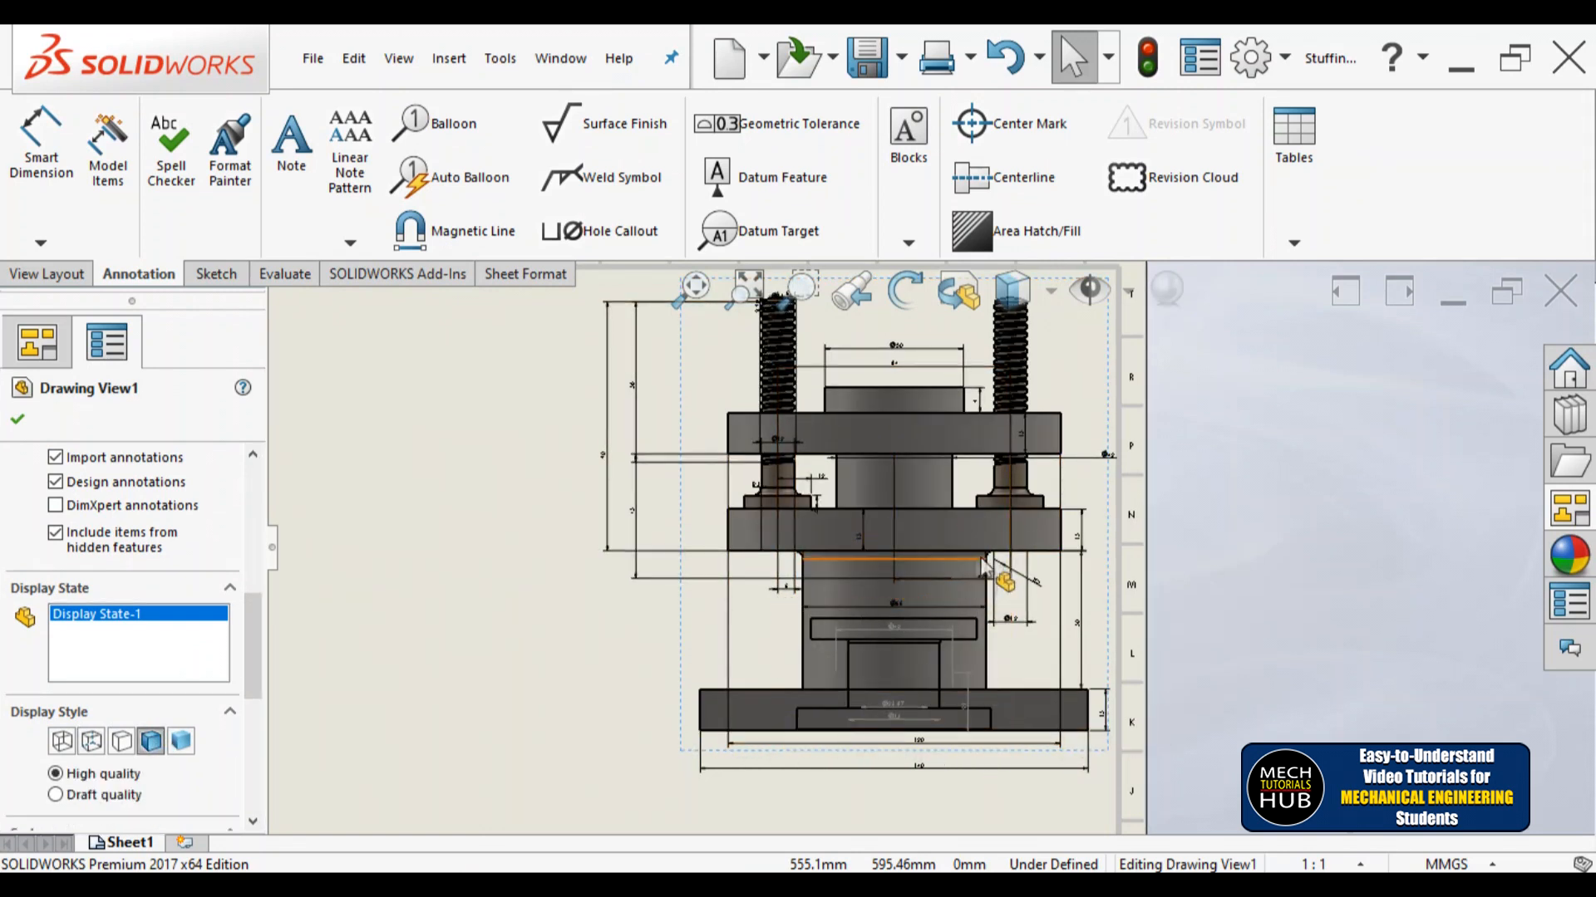
Step: Switch the stuffing box assembly's front view back to the Hidden Lines Visible display style
scroll(930, 663, up, 6)
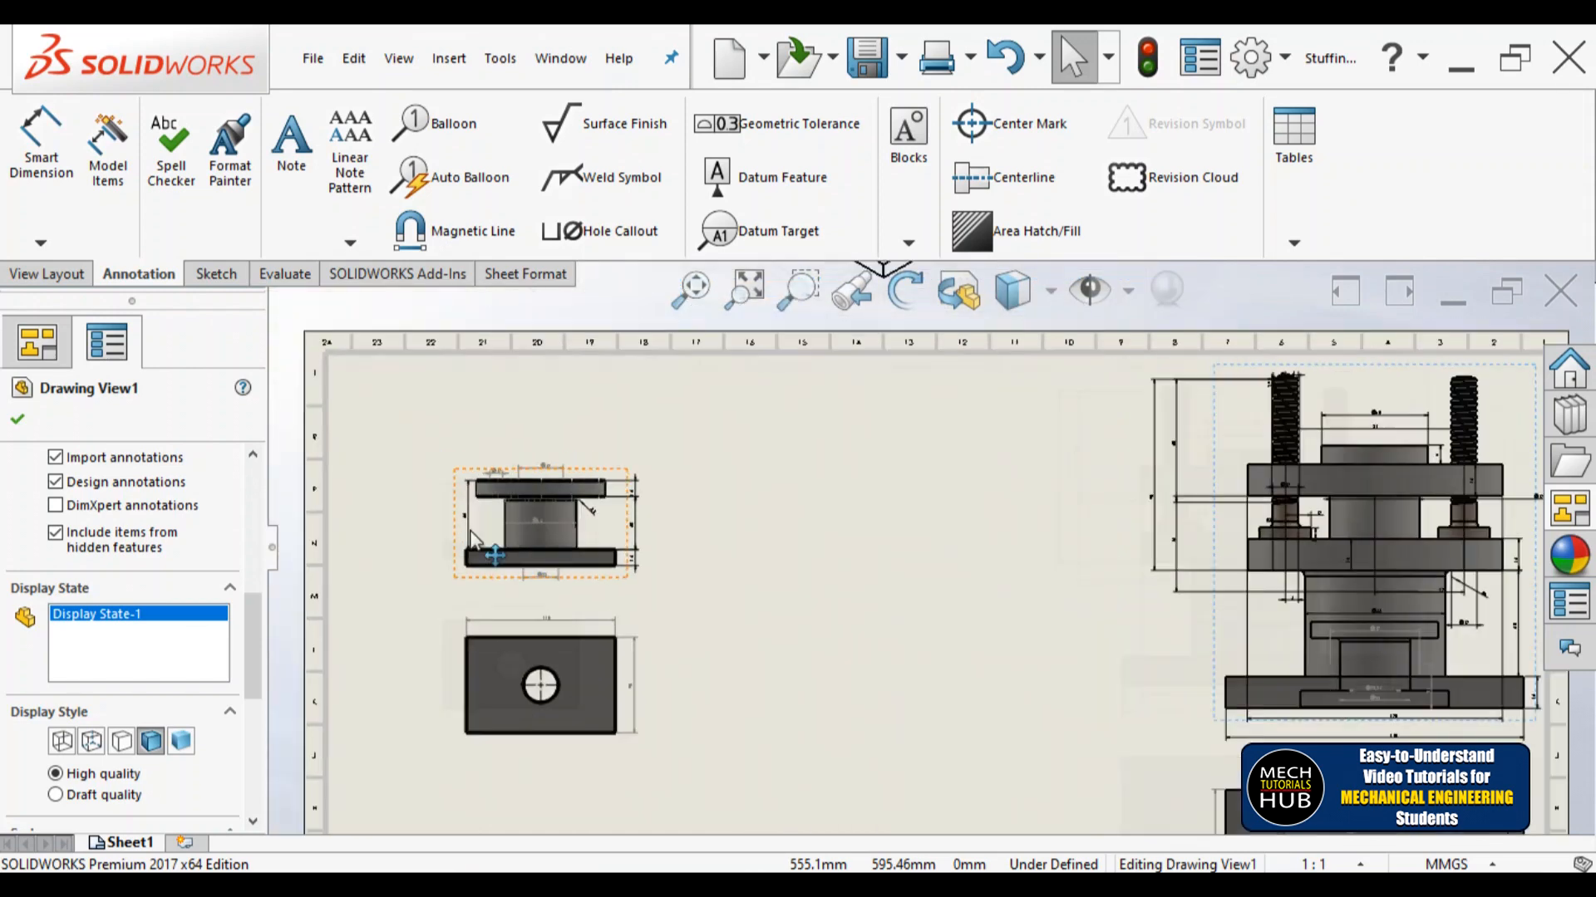
scroll(472, 538, down, 2)
scroll(717, 544, down, 2)
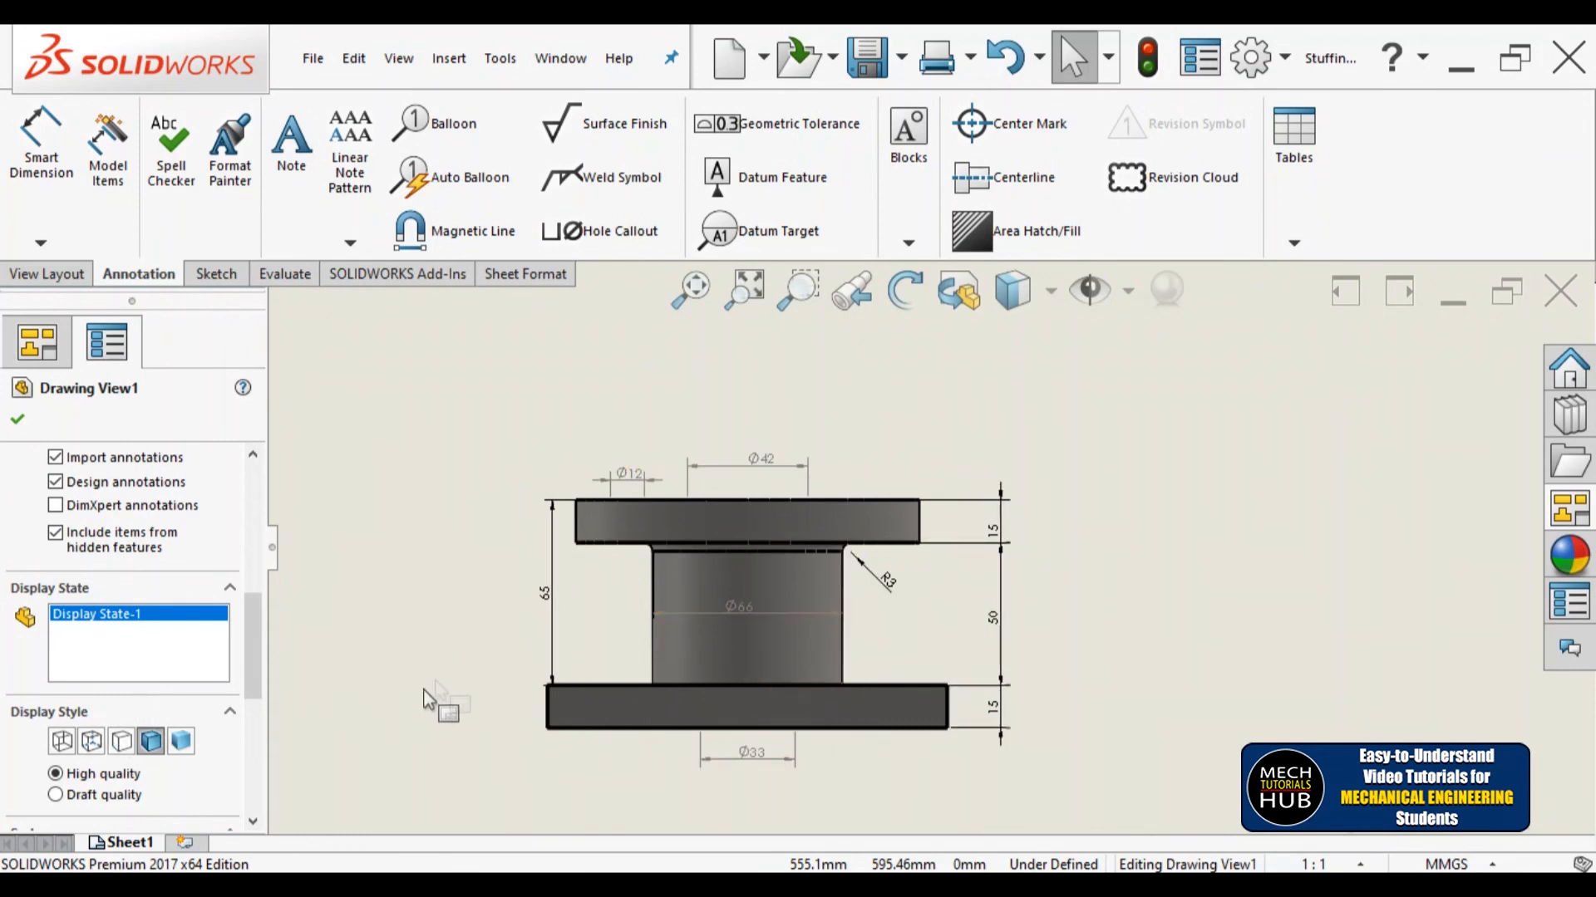
click(91, 740)
scroll(939, 549, up, 5)
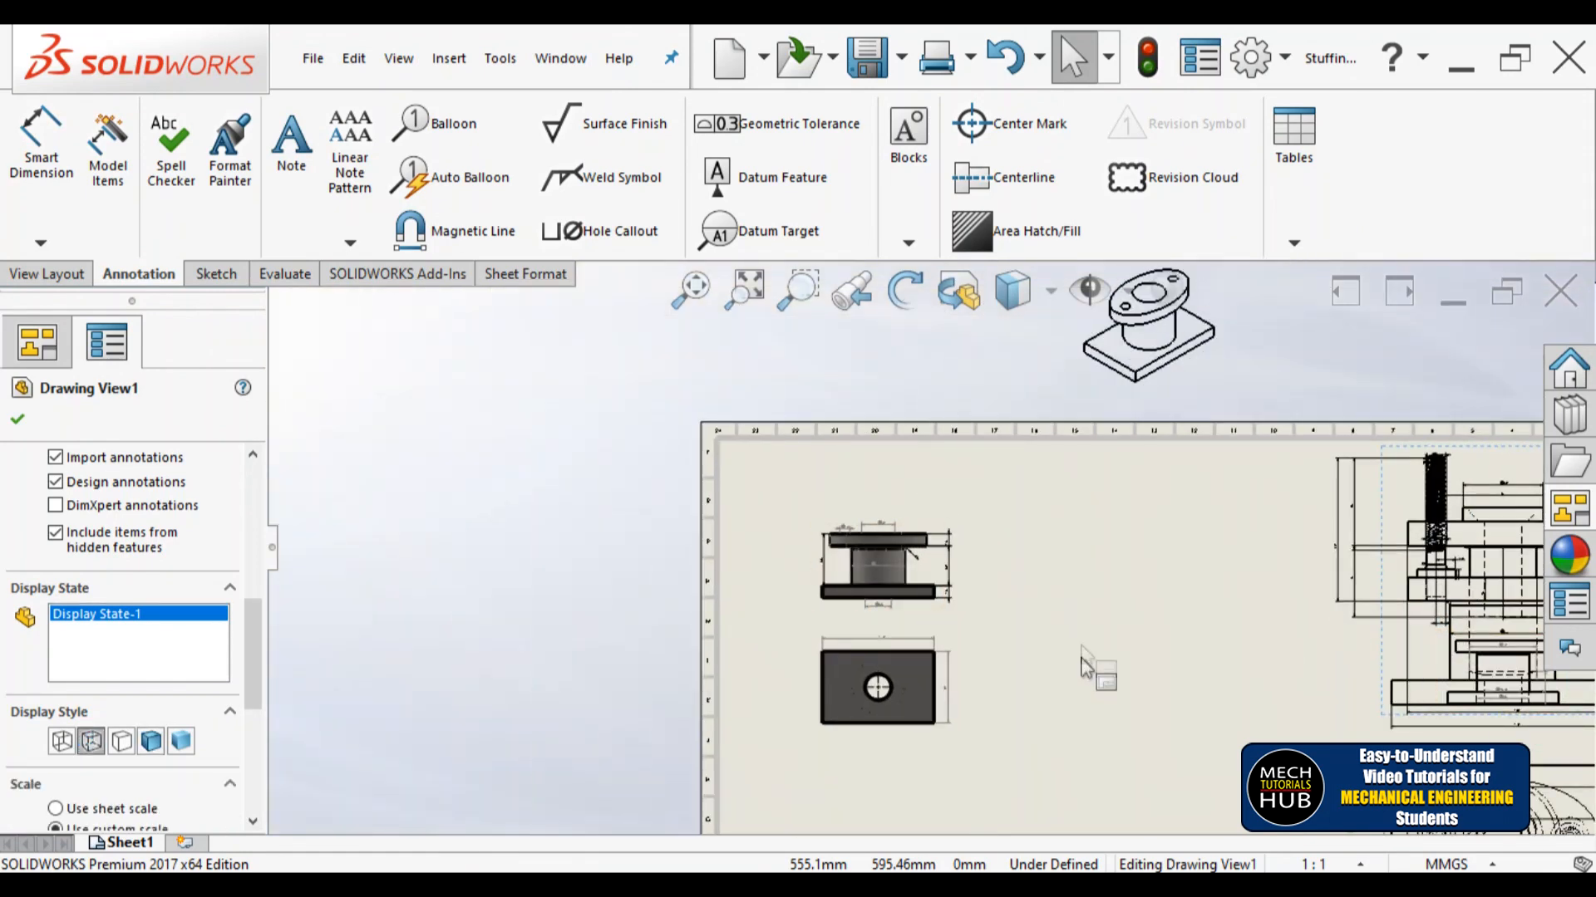
scroll(999, 532, down, 3)
click(16, 422)
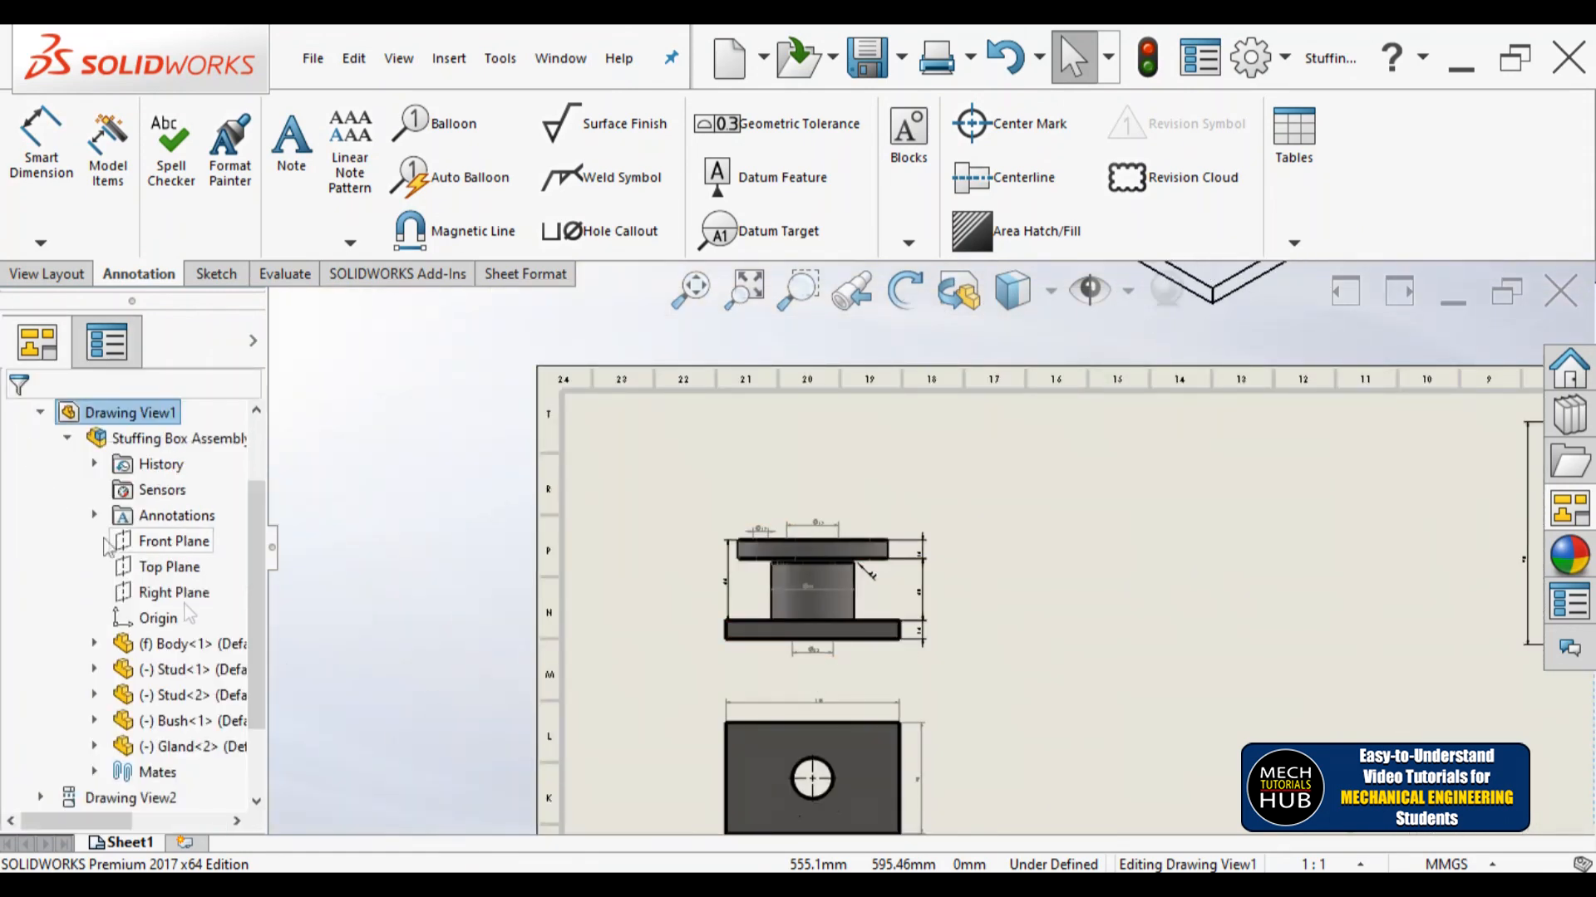
Step: Return the body's front view to the Hidden Lines Visible display style
click(728, 662)
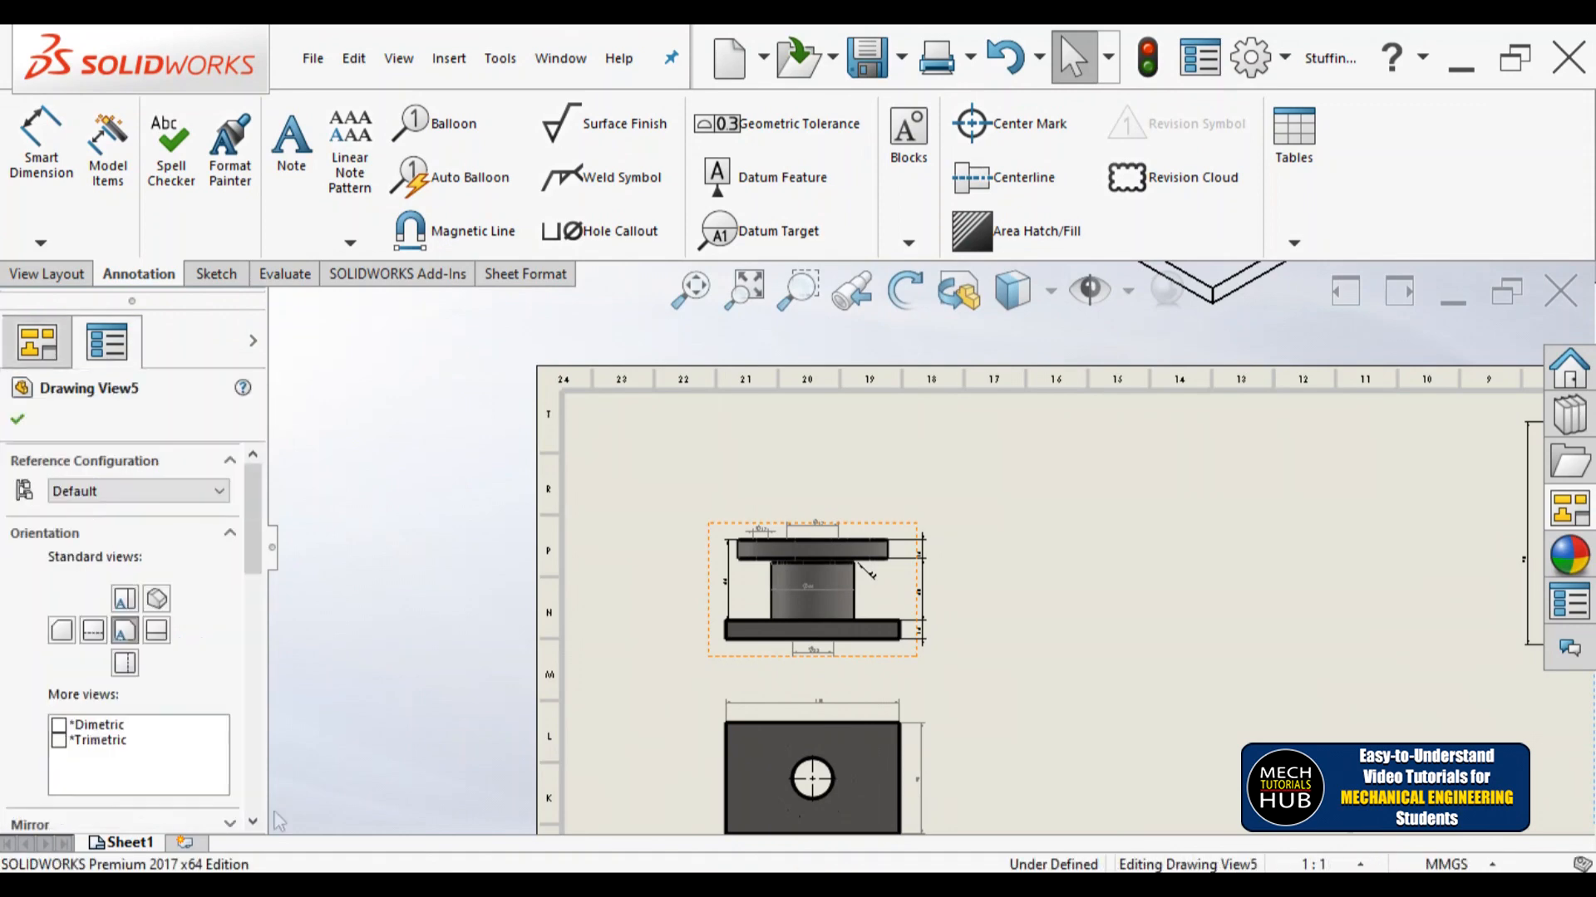
drag(254, 566, 254, 706)
click(94, 696)
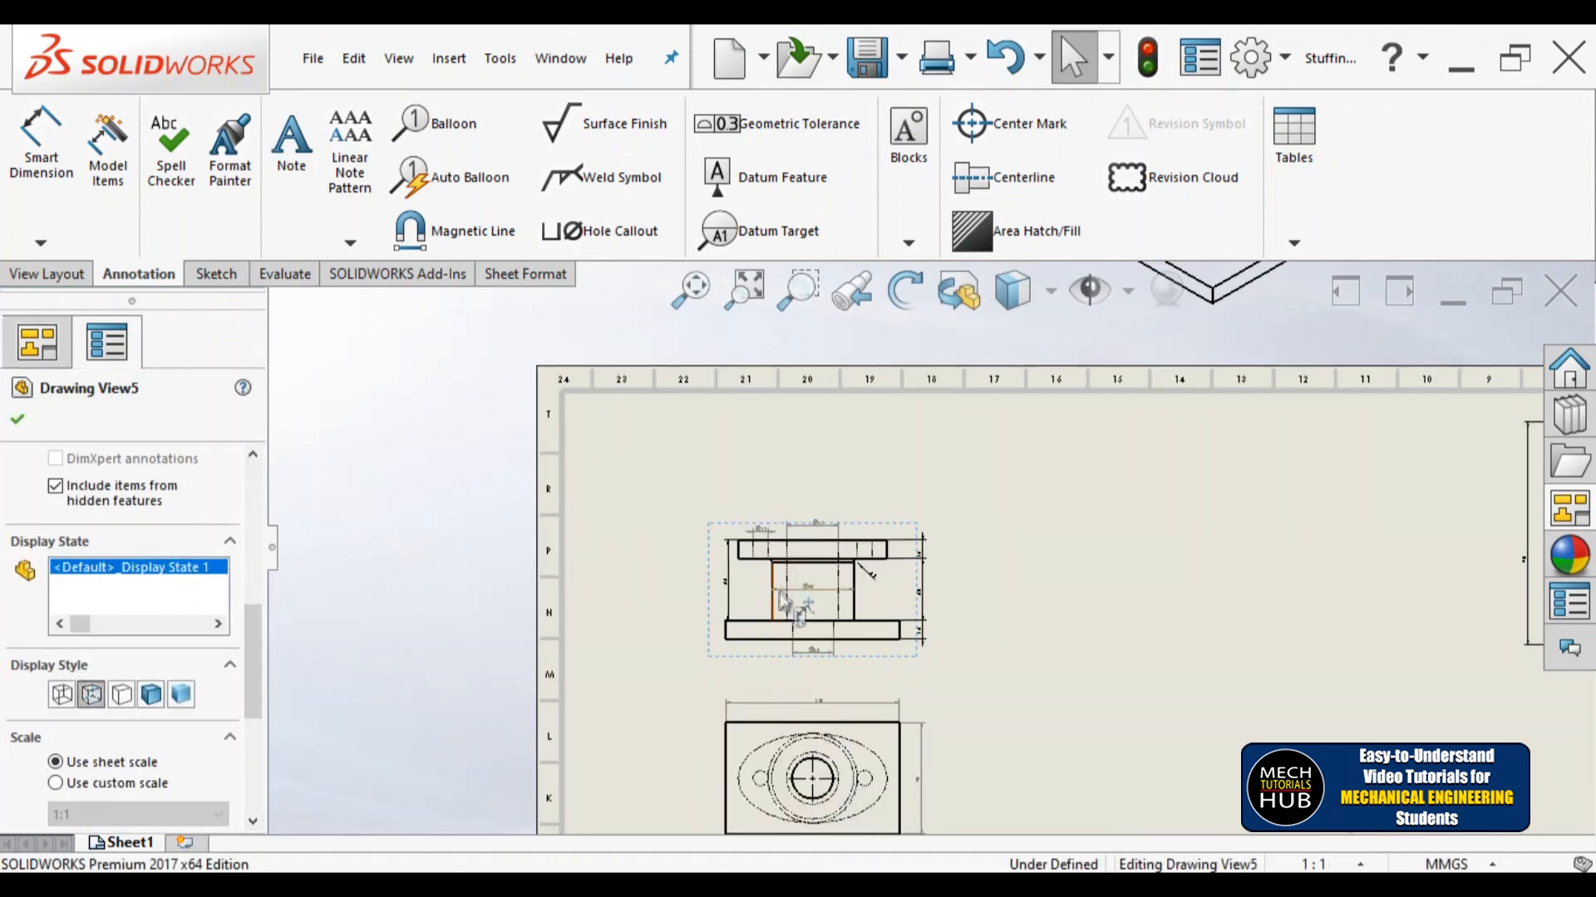
Step: Examine the dimensioned front and plan views of the body and their placement on the sheet
scroll(774, 602, down, 4)
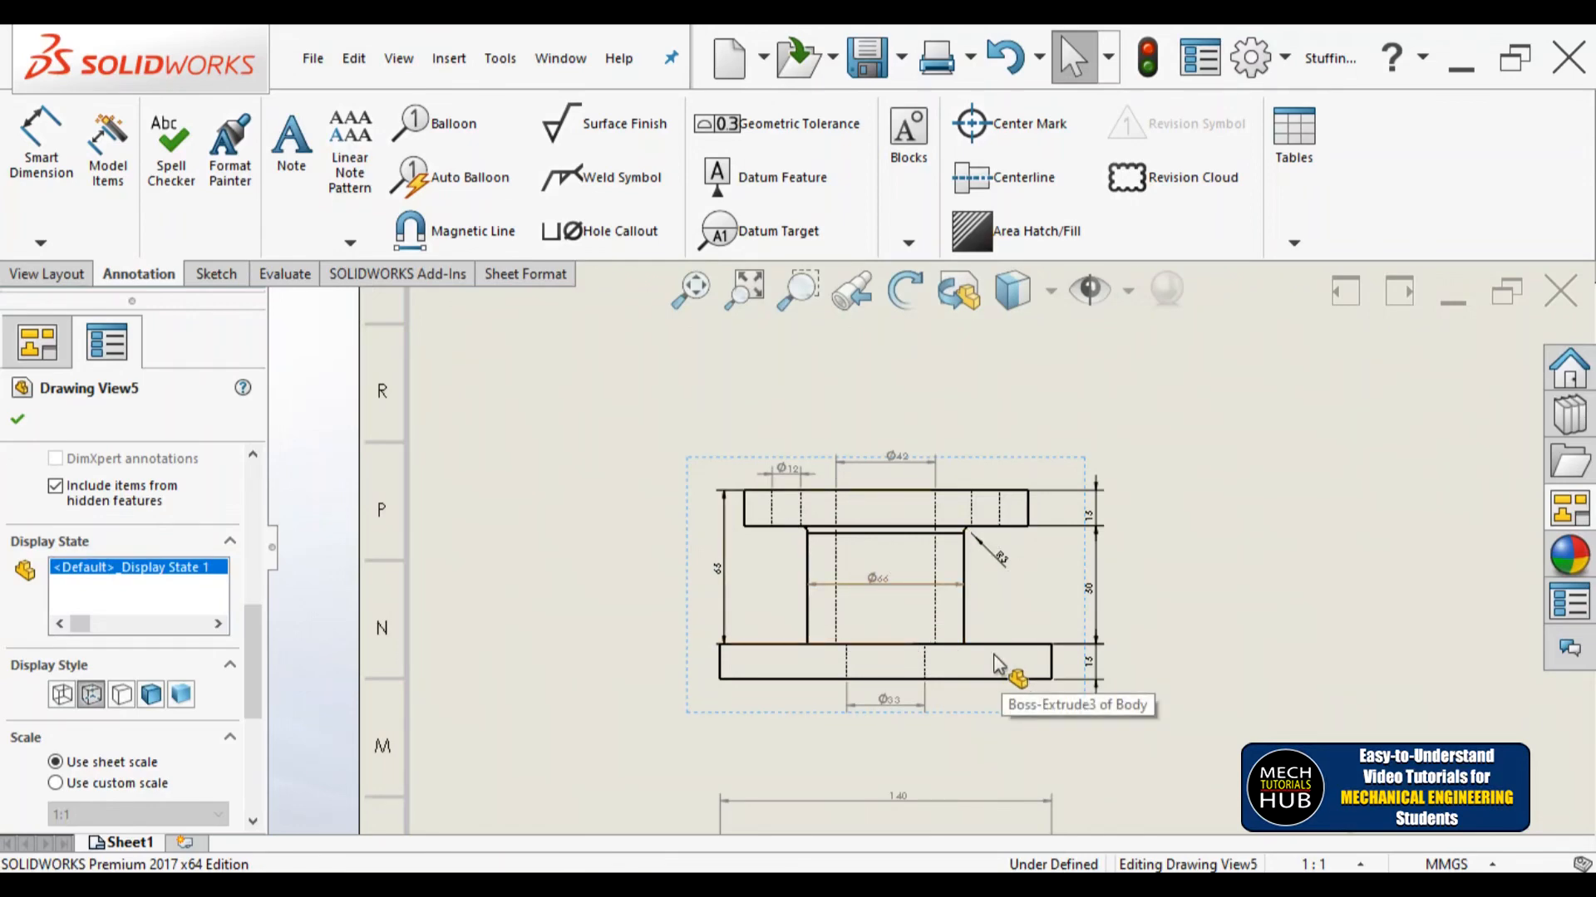
scroll(998, 665, up, 5)
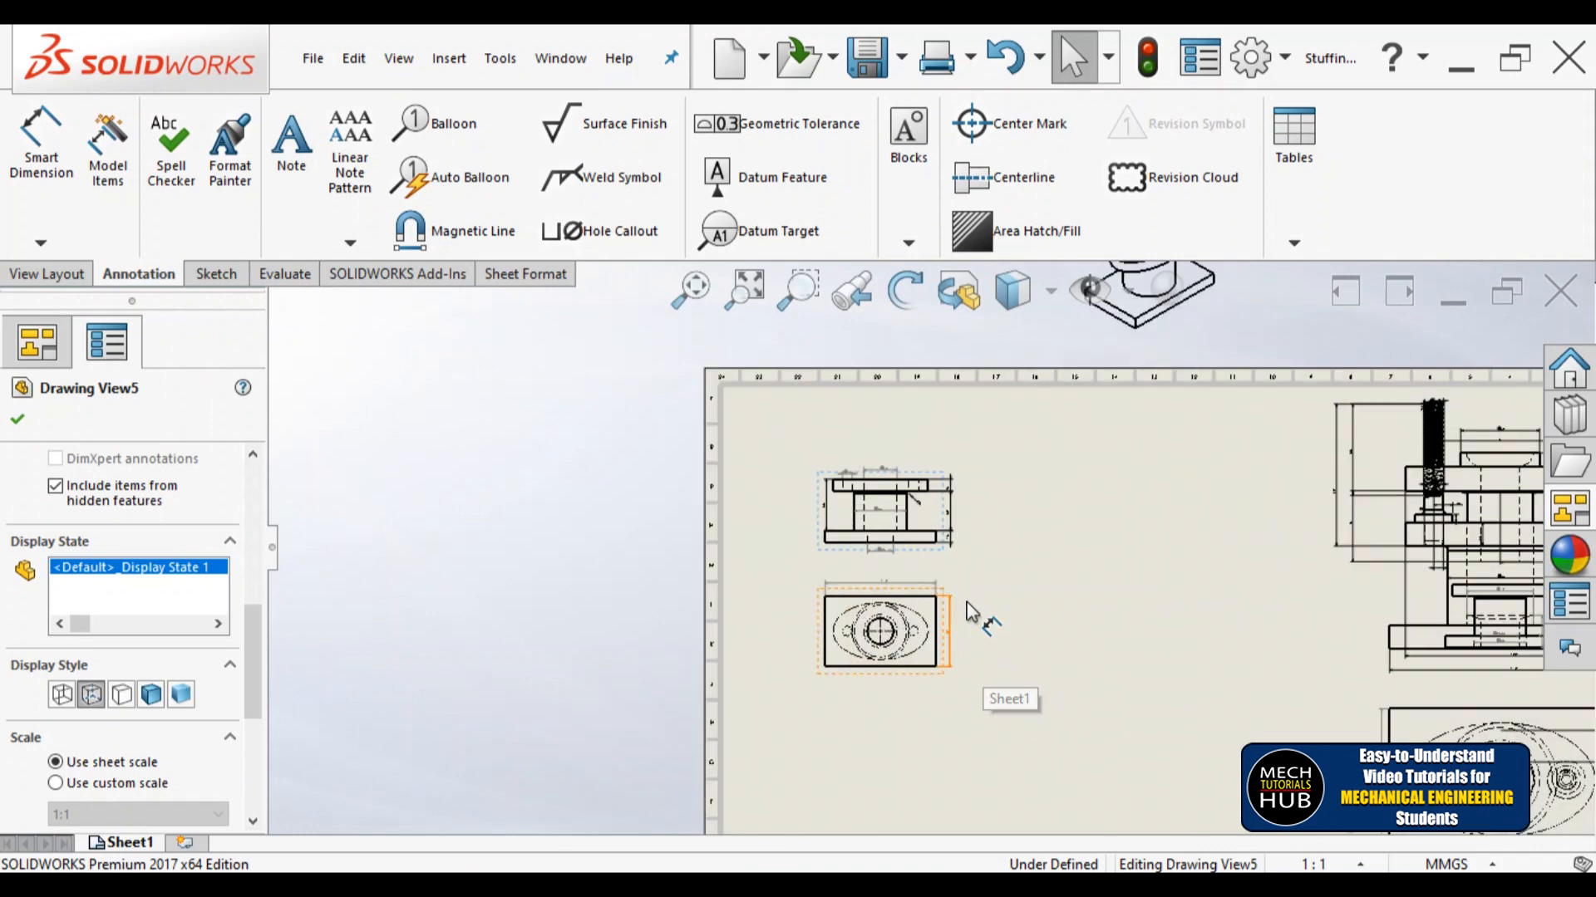
scroll(977, 640, up, 1)
scroll(997, 640, down, 5)
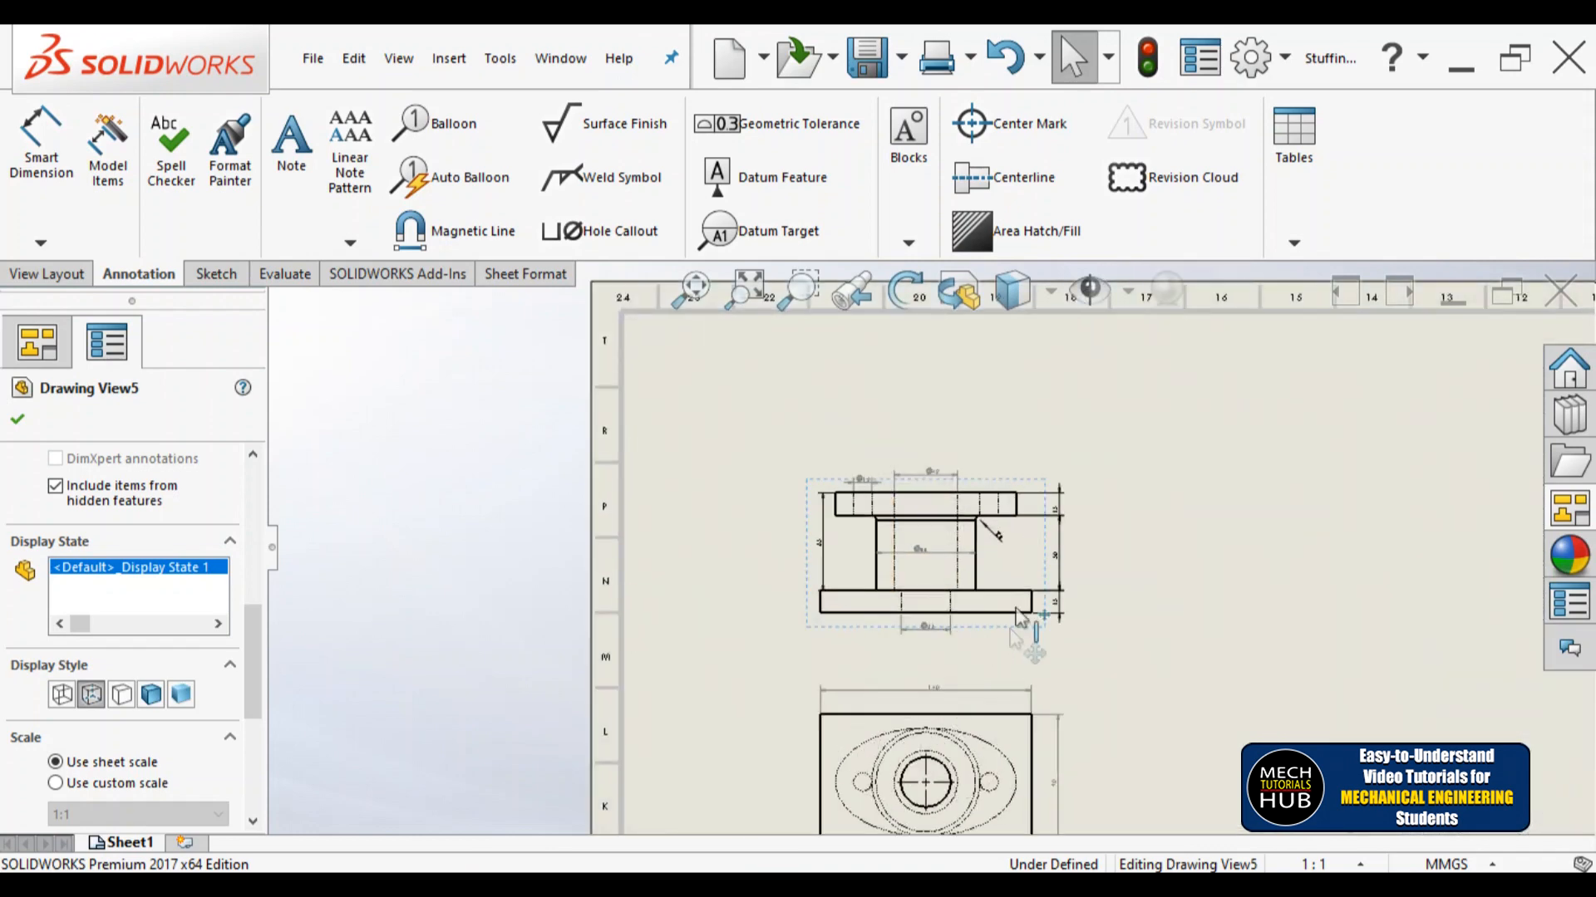
scroll(1012, 640, down, 1)
scroll(990, 632, up, 4)
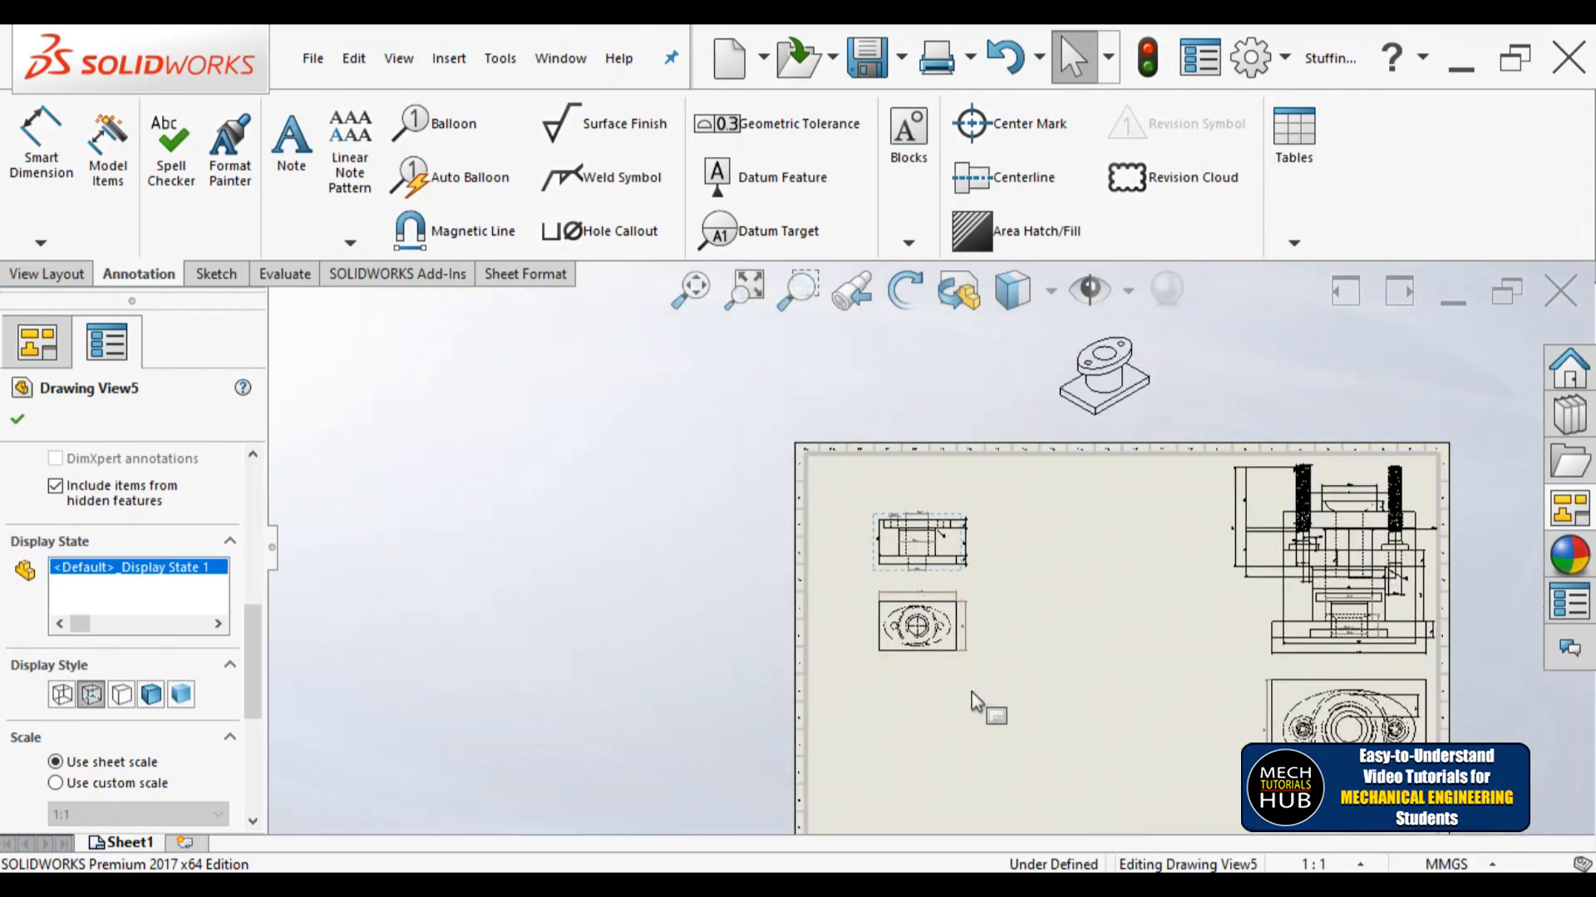
scroll(956, 669, down, 1)
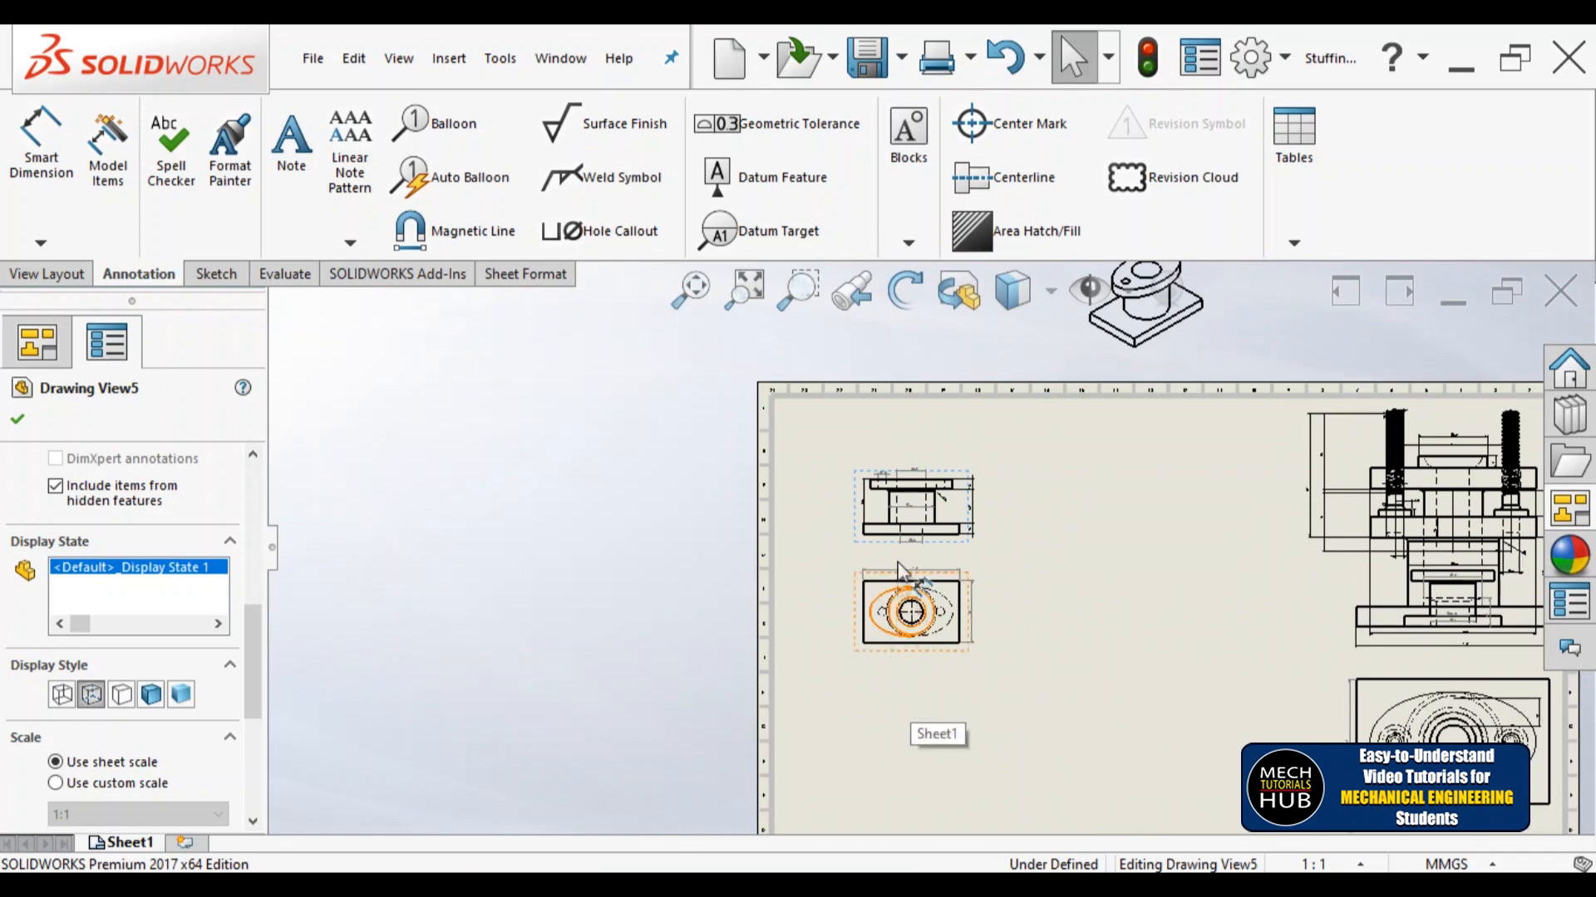
scroll(955, 664, down, 1)
scroll(1093, 588, up, 2)
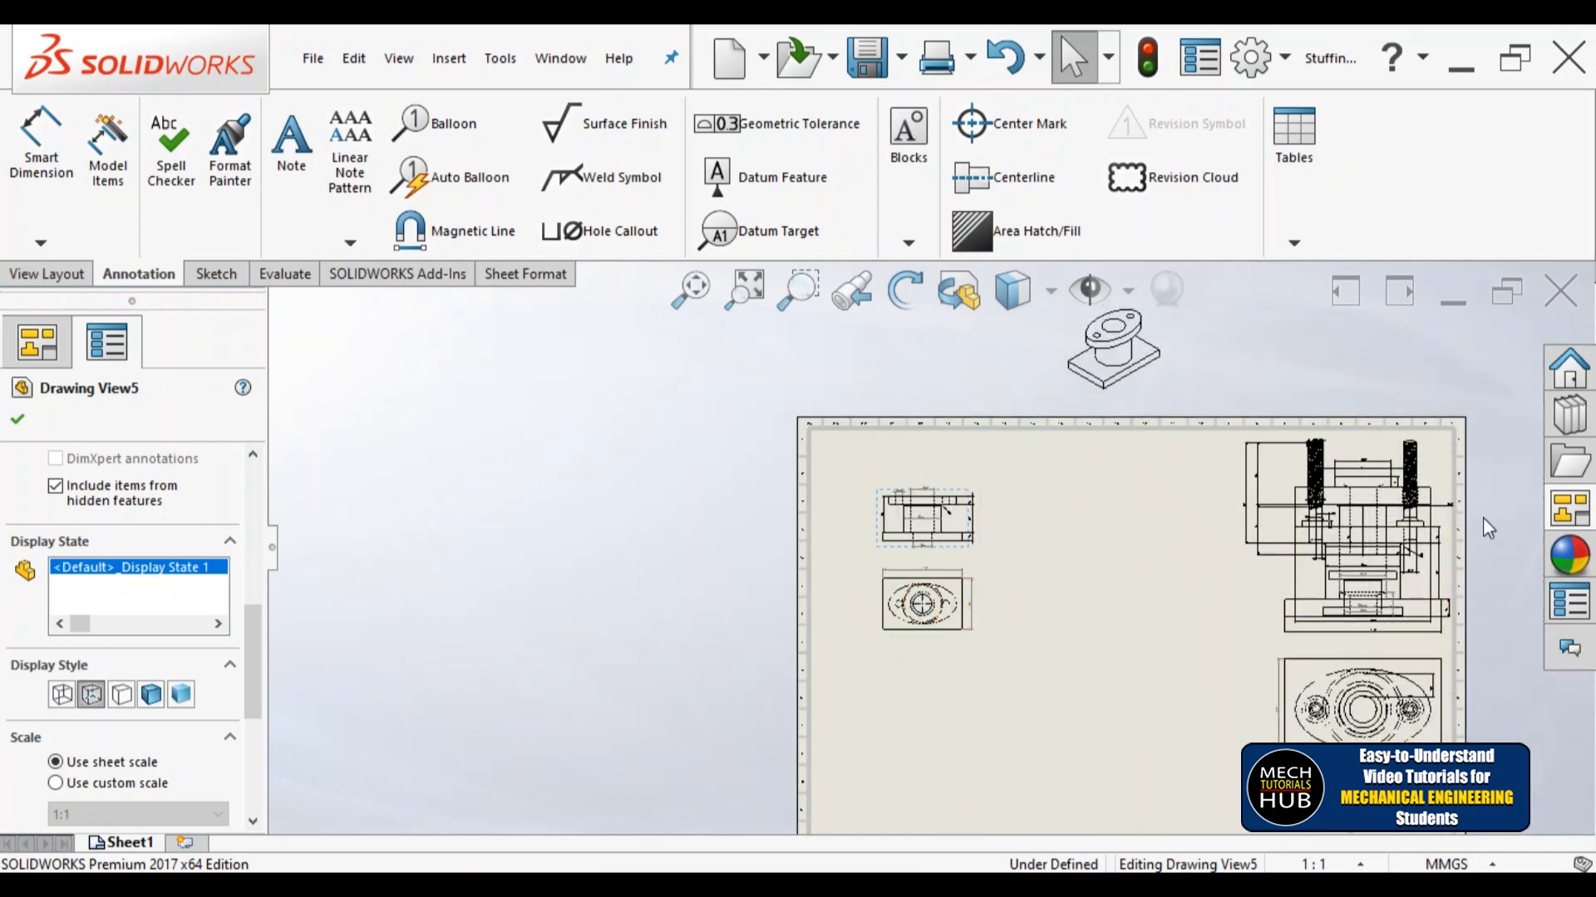
Step: Delete the isometric view of the body that lies outside the sheet border
click(1155, 401)
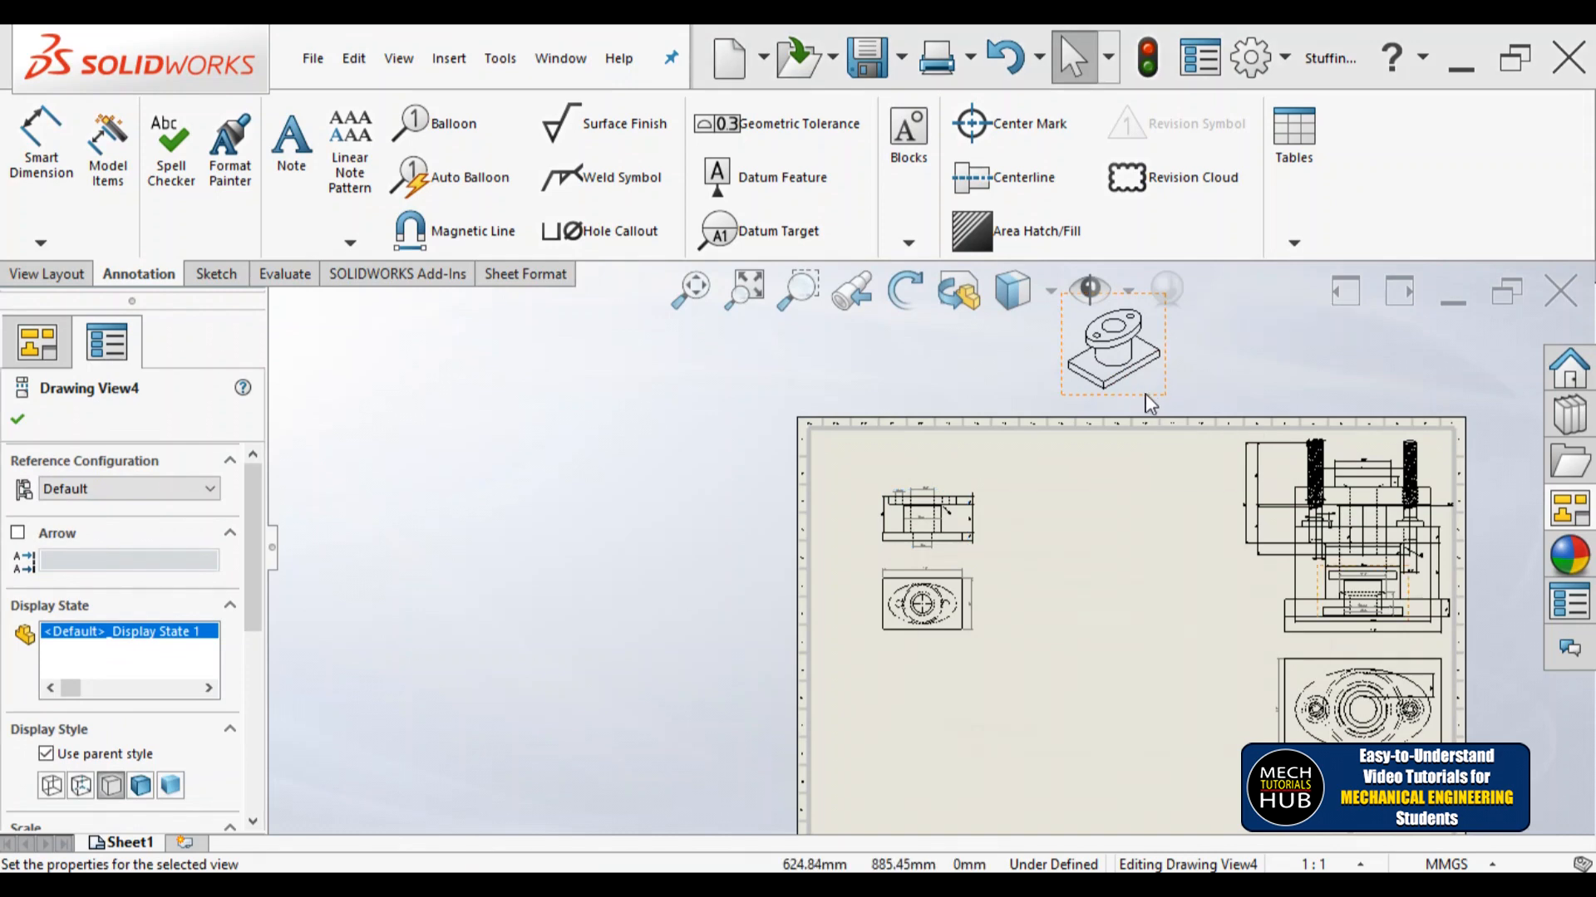
key(Delete)
click(1278, 561)
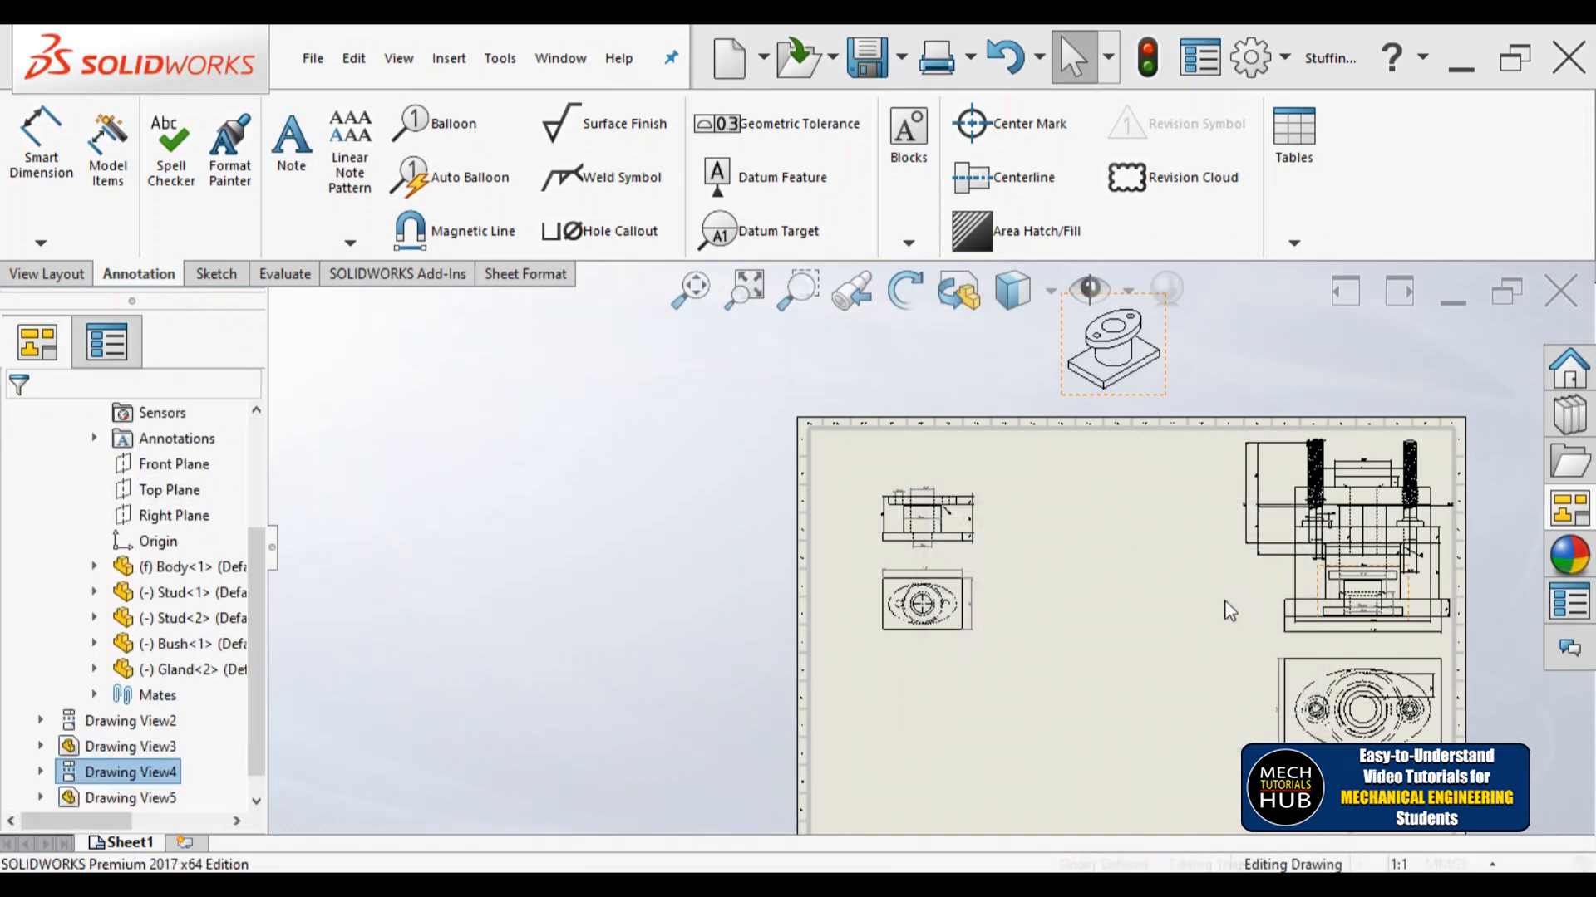
Step: Place the Stud's front view on the sheet beside the body's front view and add a projected view directly below it
key(f)
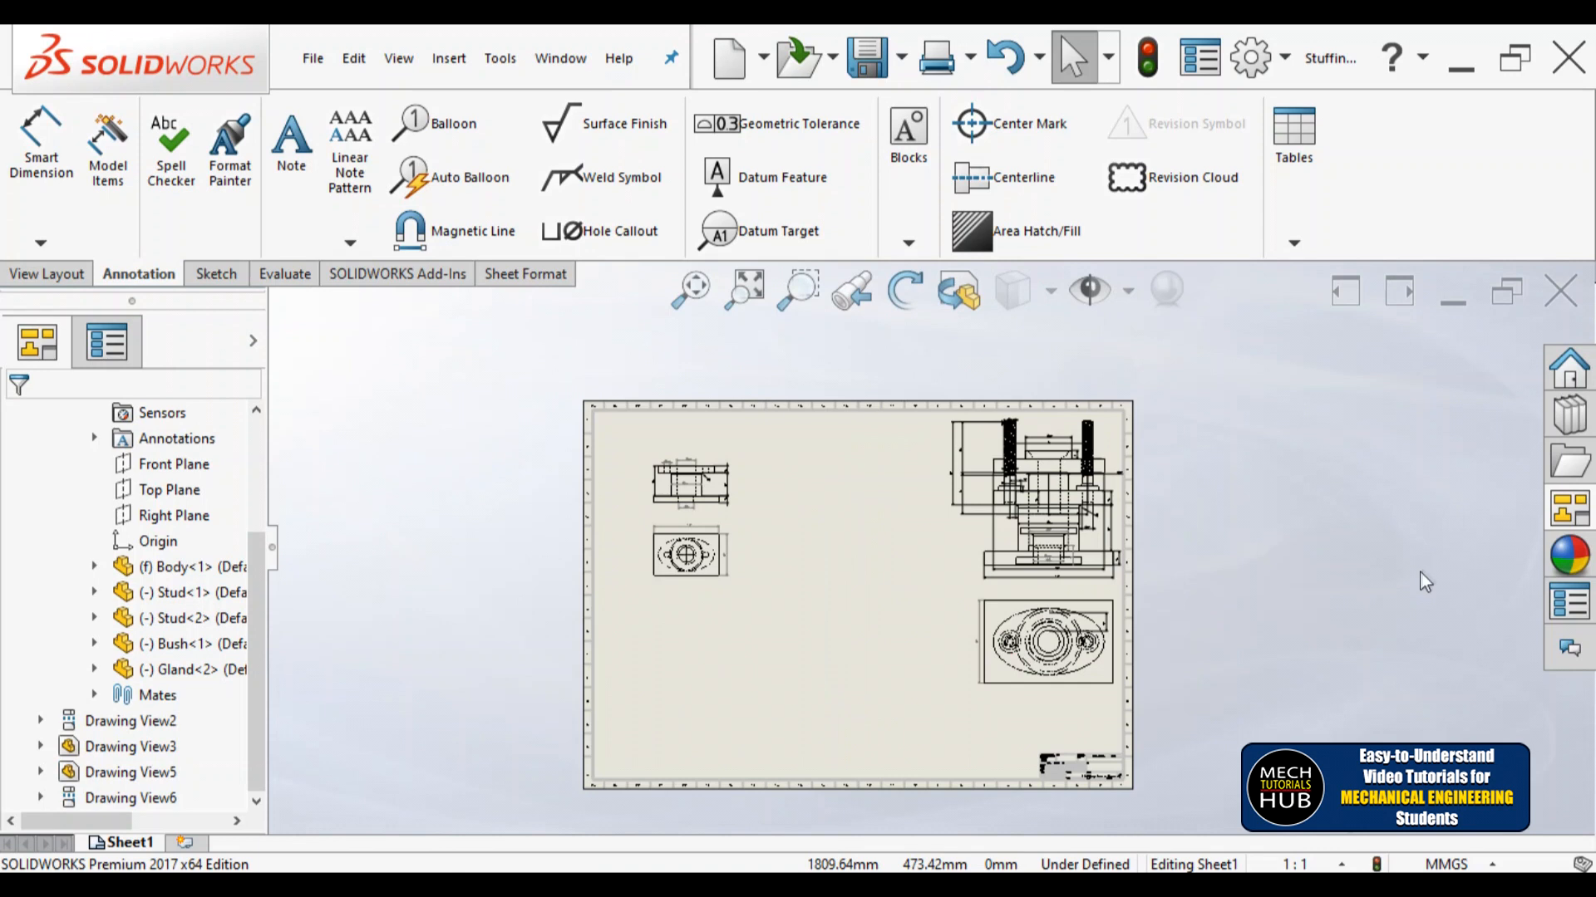
click(1569, 509)
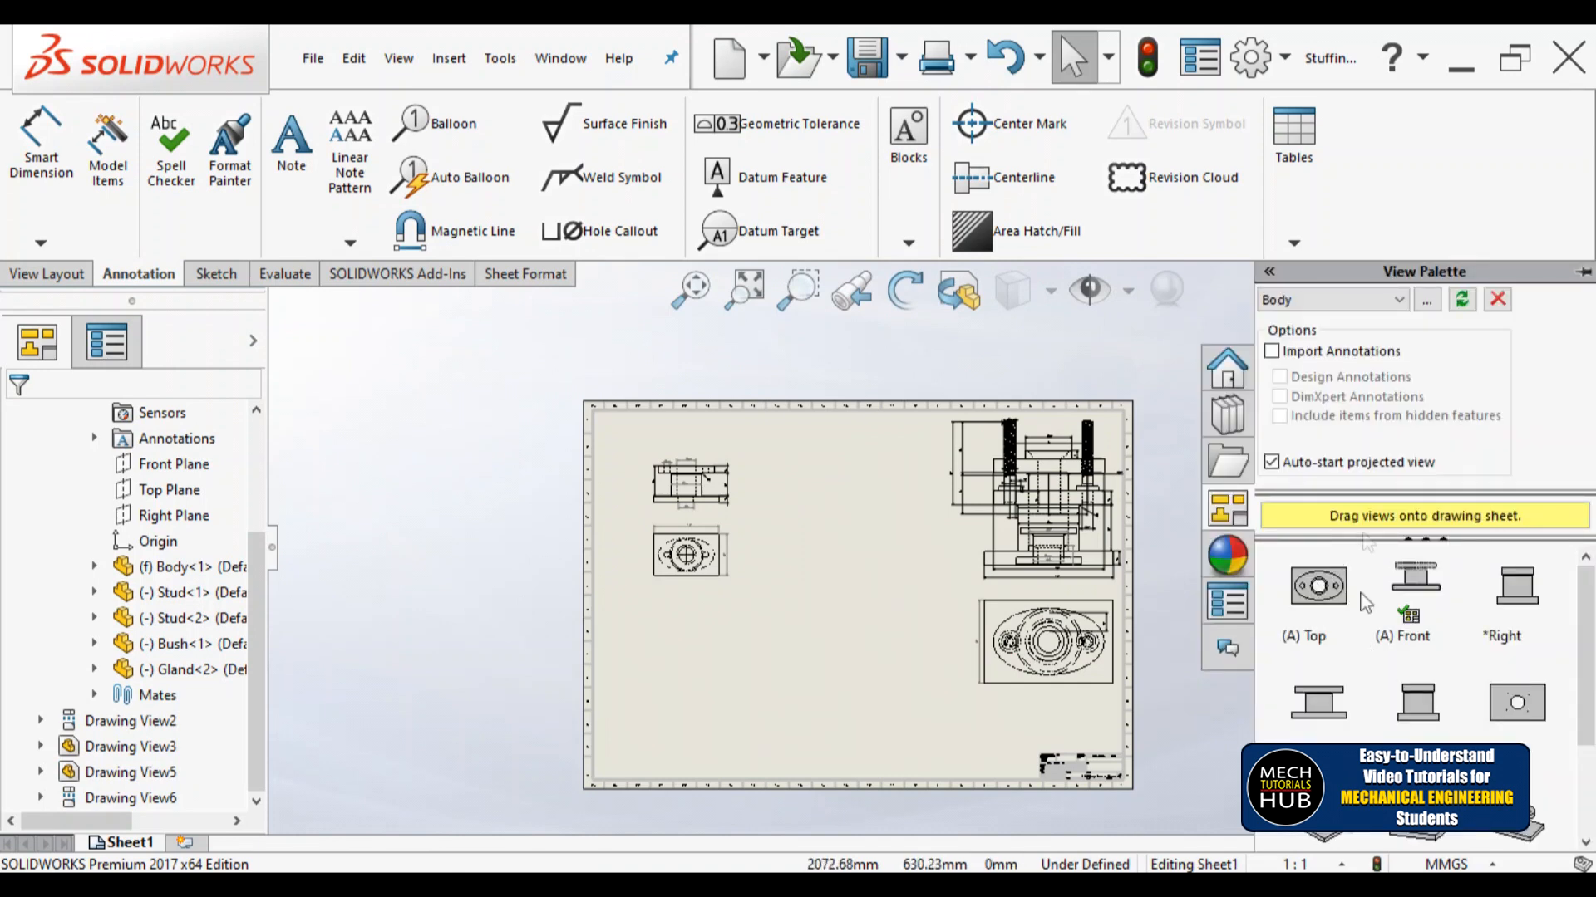
click(1399, 307)
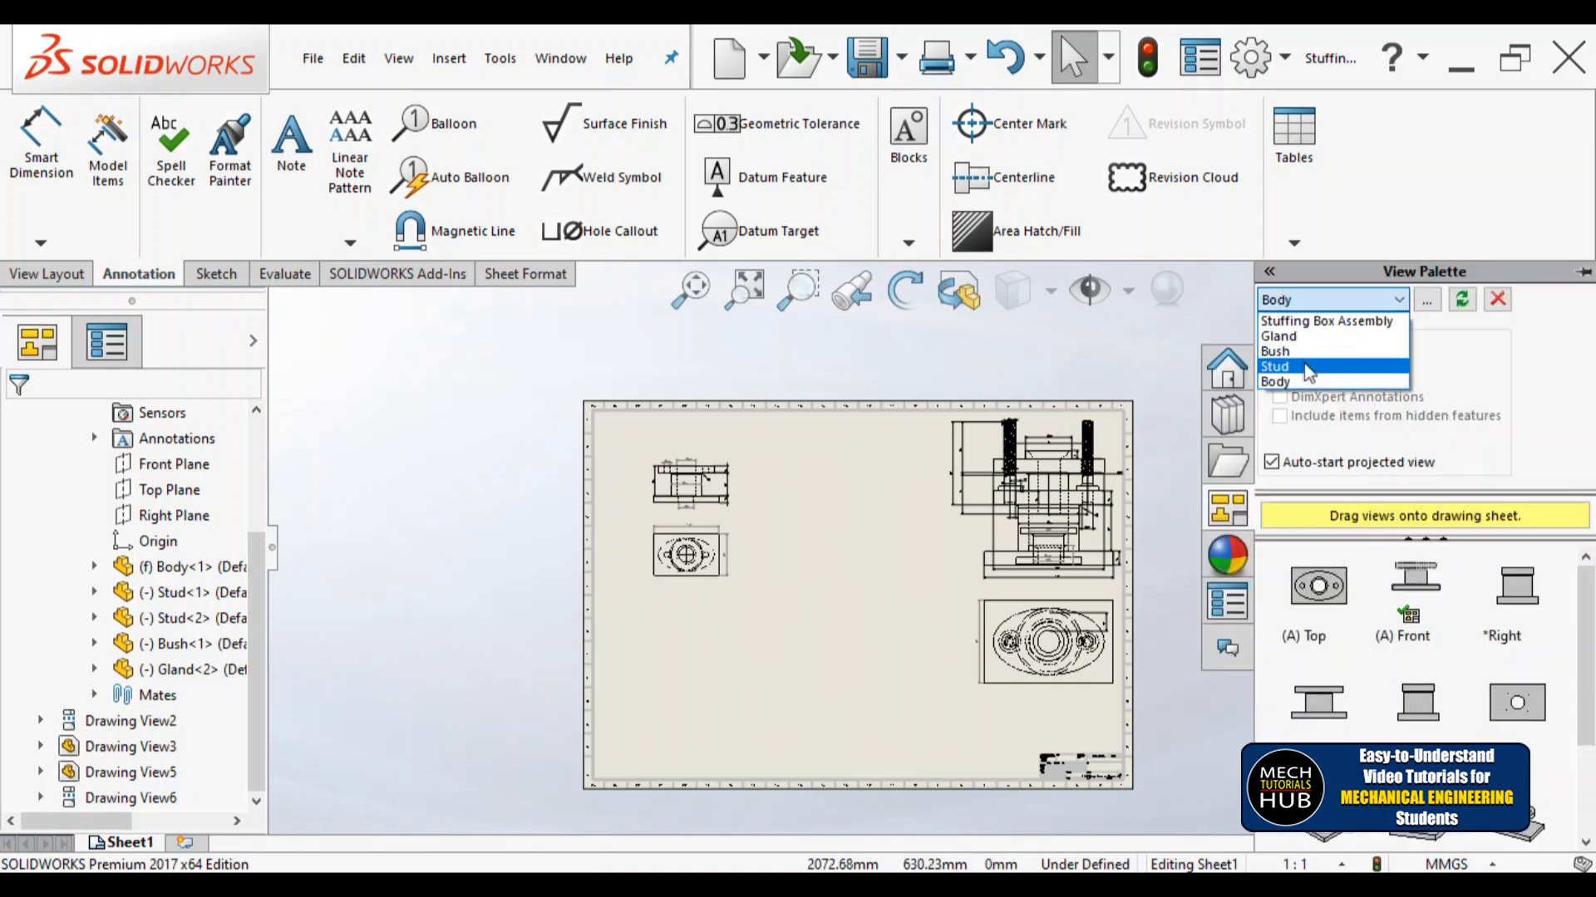
click(1304, 371)
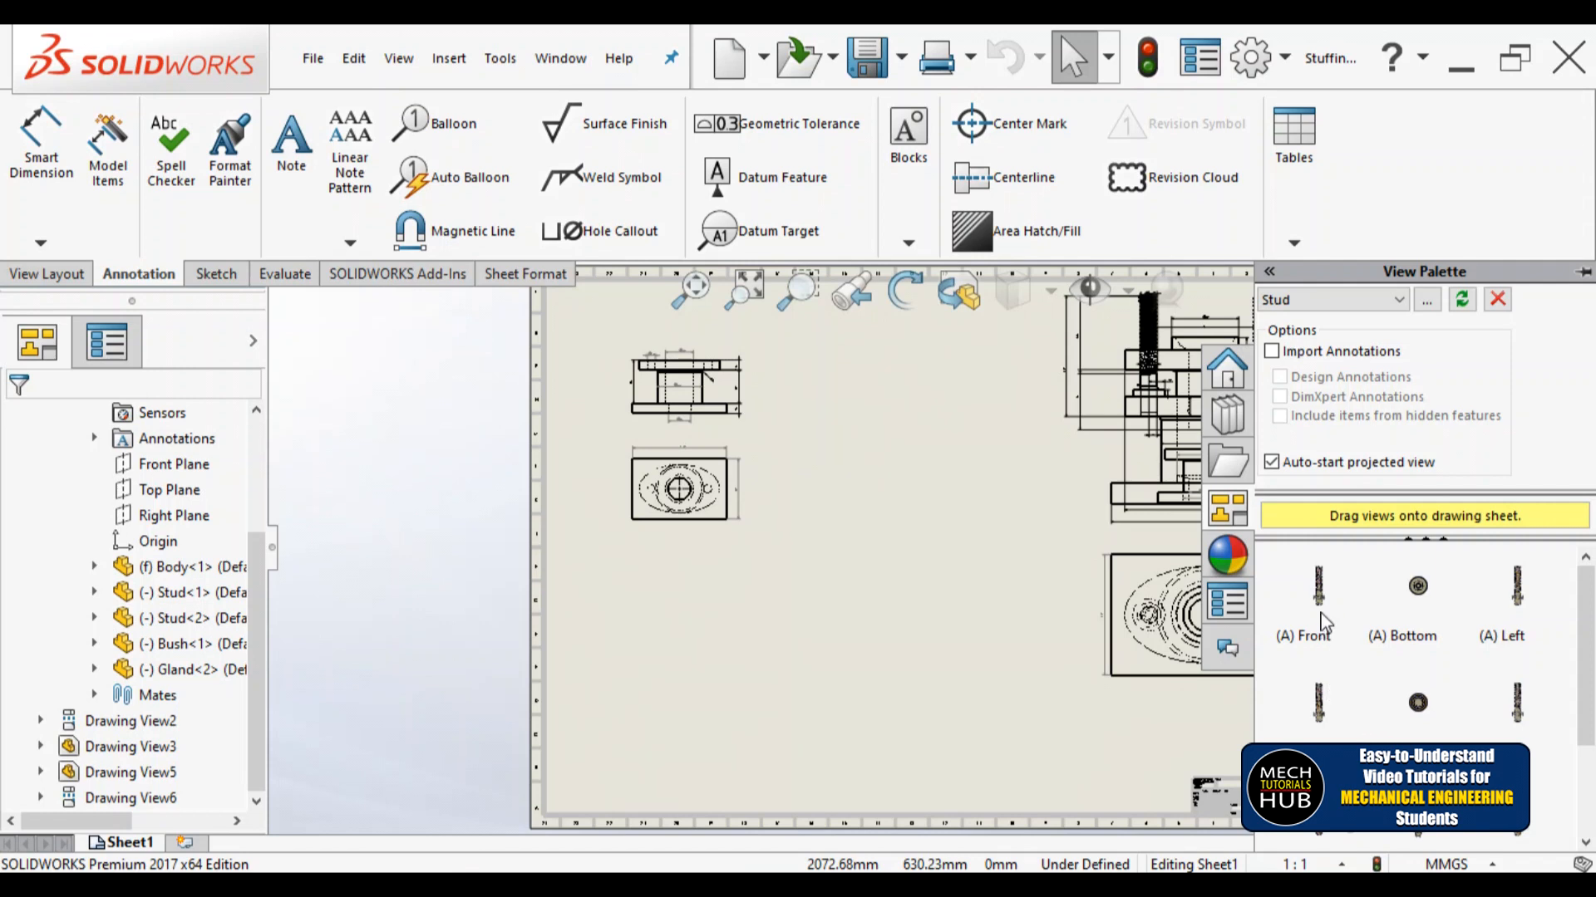
drag(1320, 624, 885, 376)
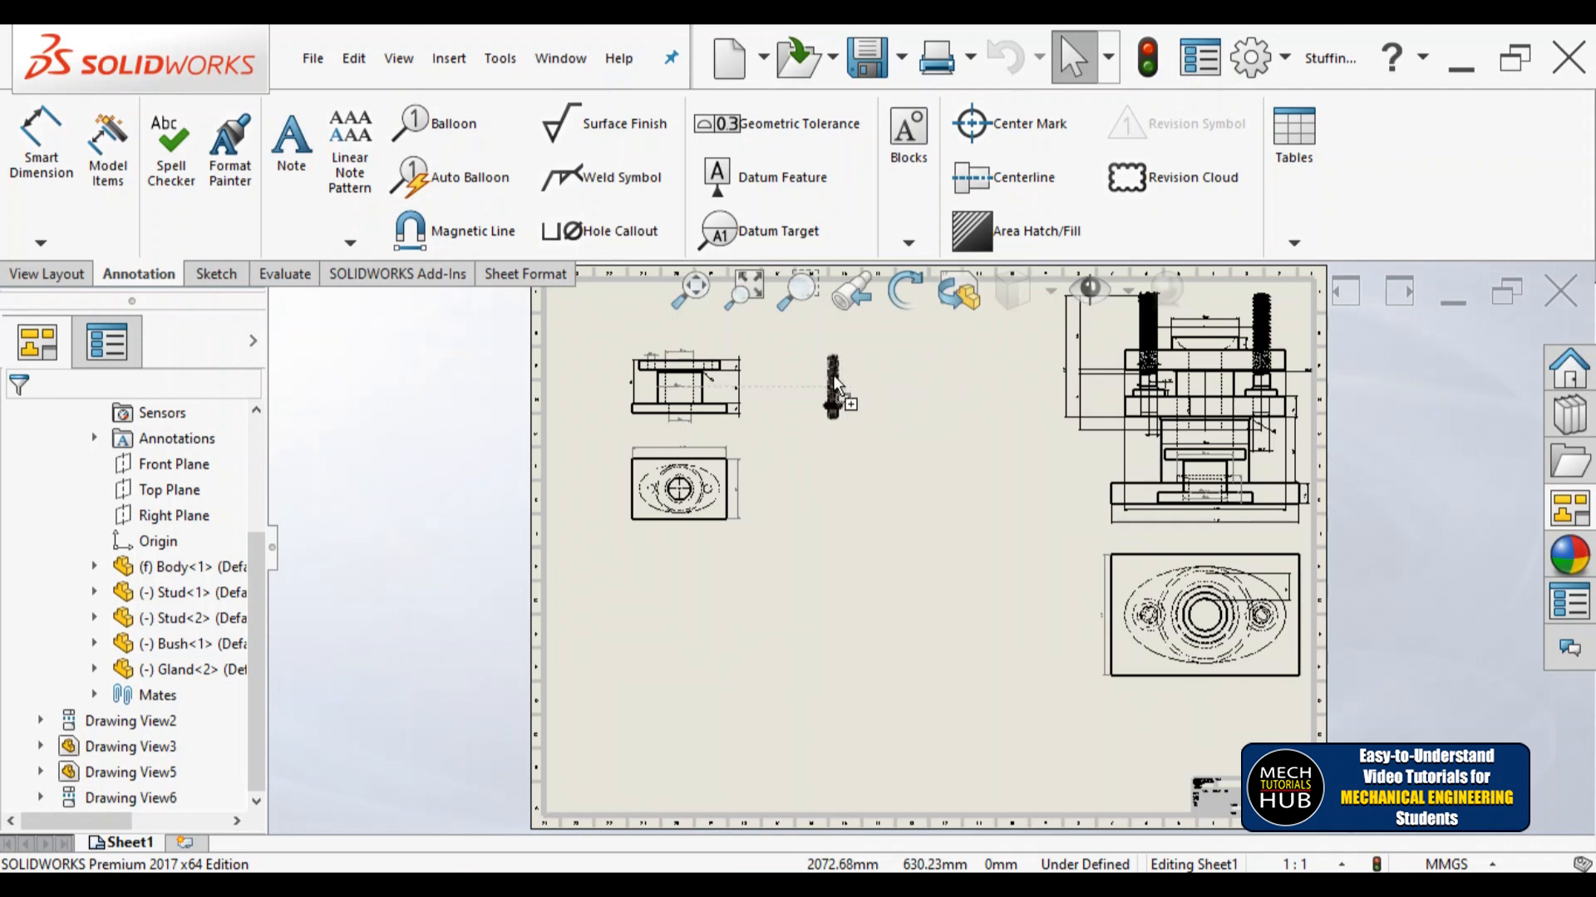
drag(875, 377, 711, 381)
drag(990, 402, 1058, 411)
drag(859, 413, 866, 418)
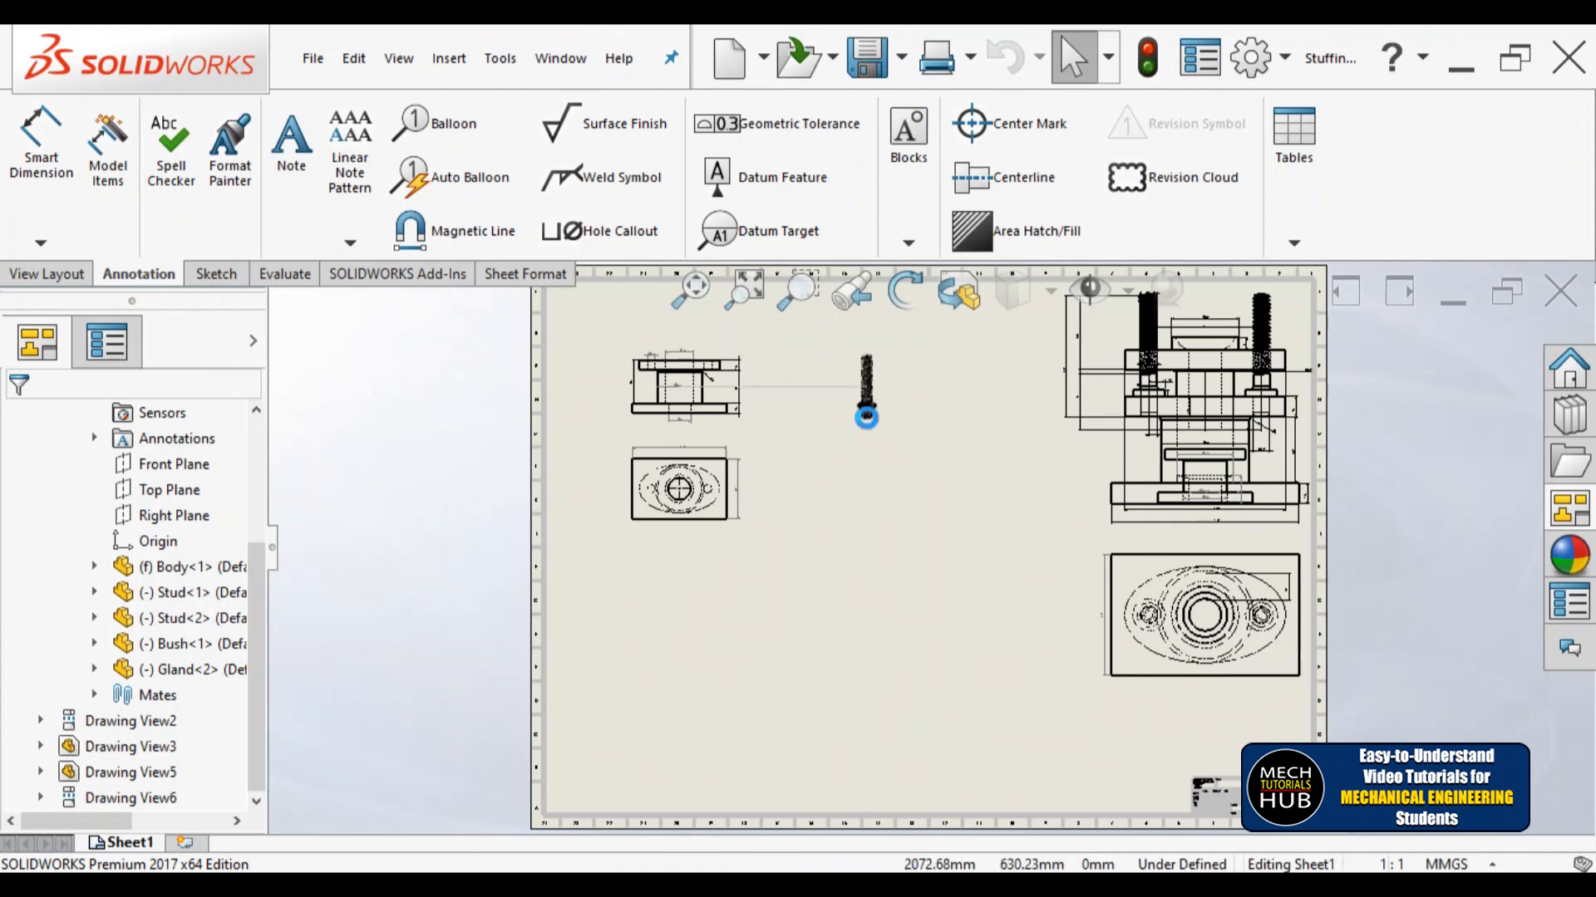
click(867, 462)
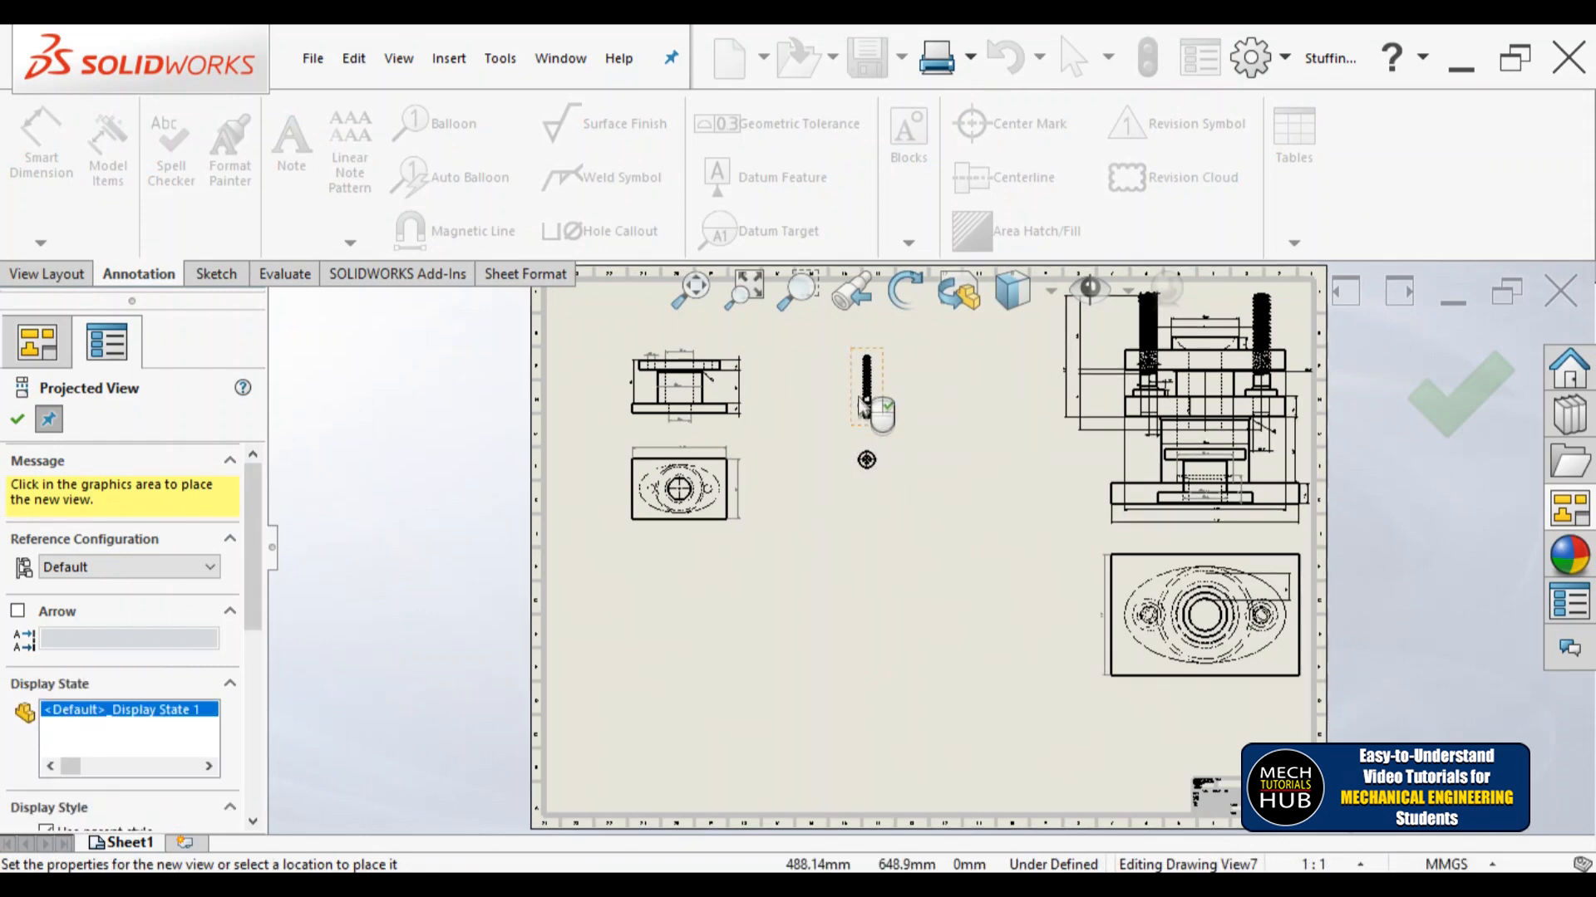
scroll(876, 408, down, 3)
click(25, 420)
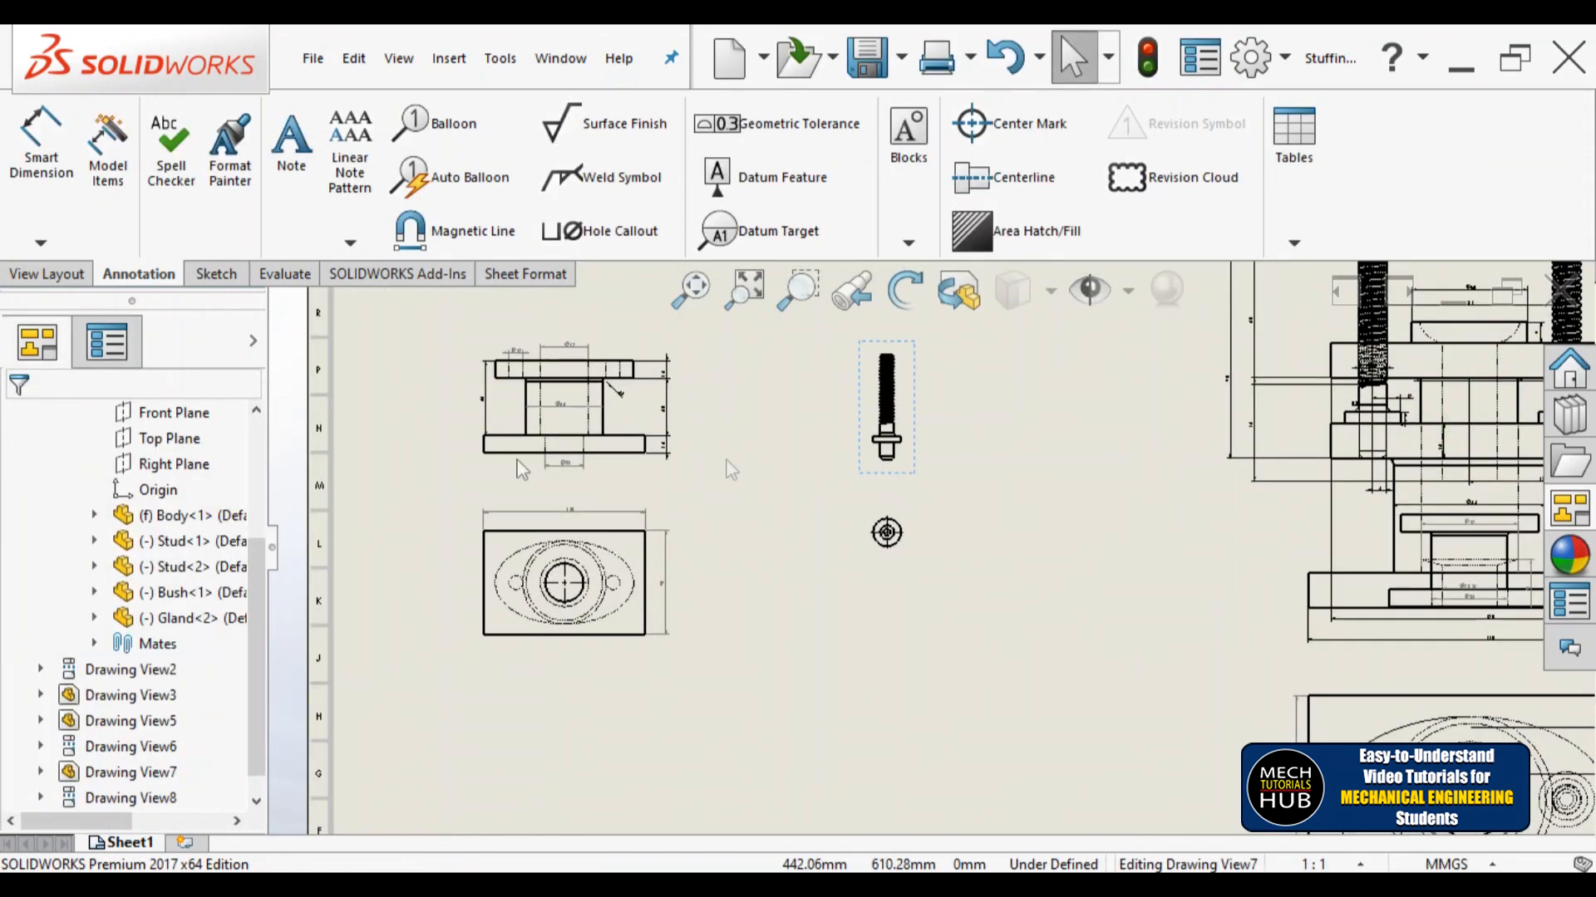
Step: Try to break the alignment of the stud's front view
click(915, 474)
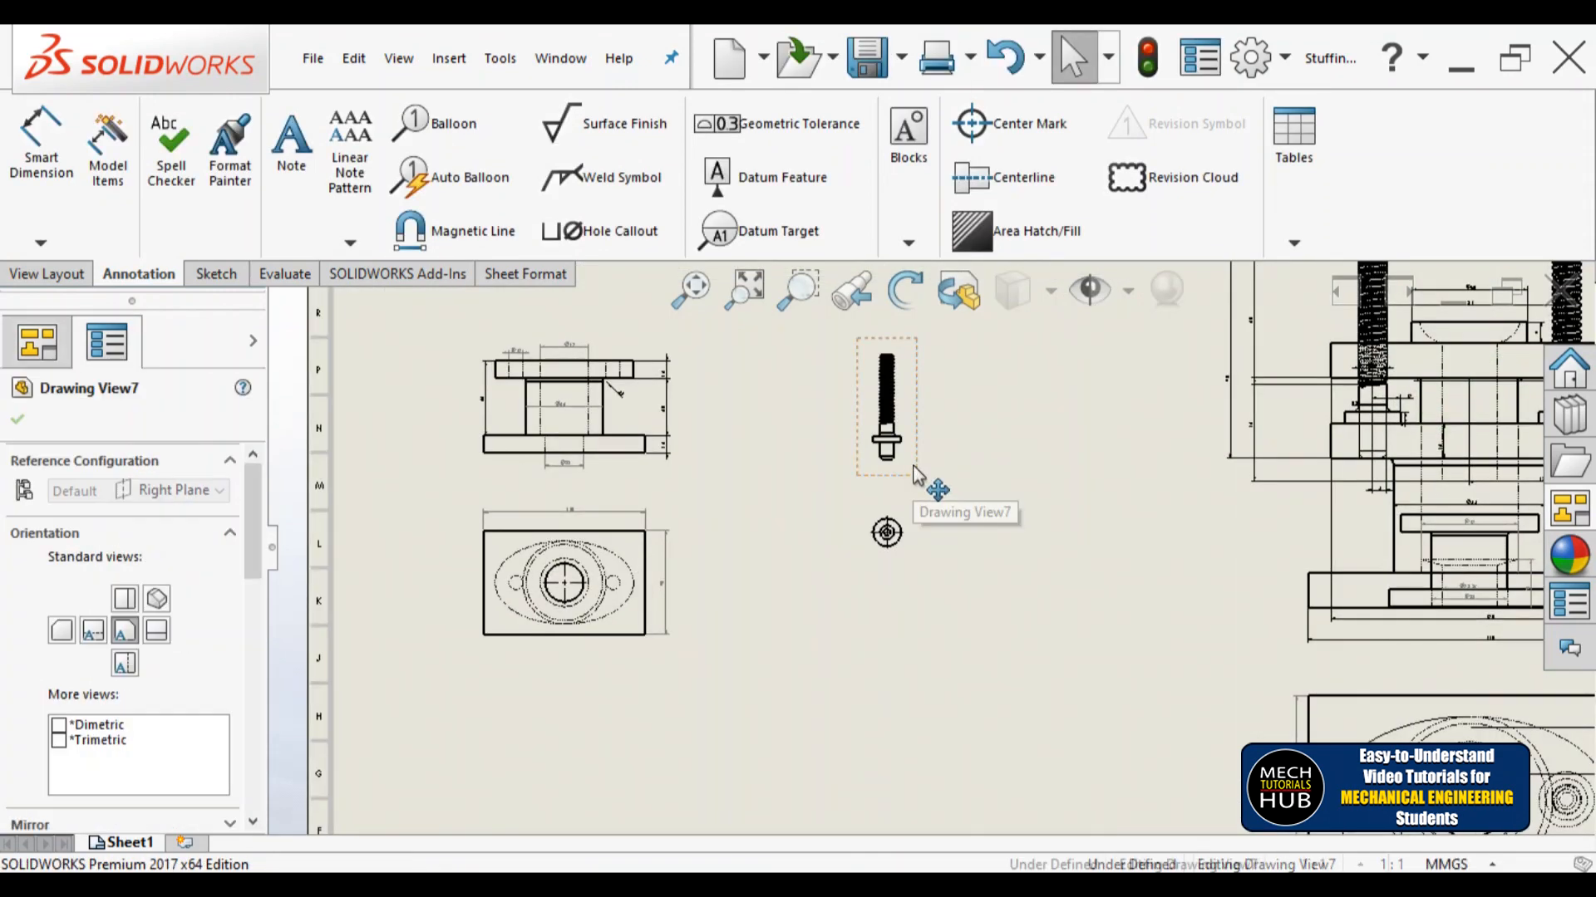
right_click(916, 475)
mouse_move(979, 431)
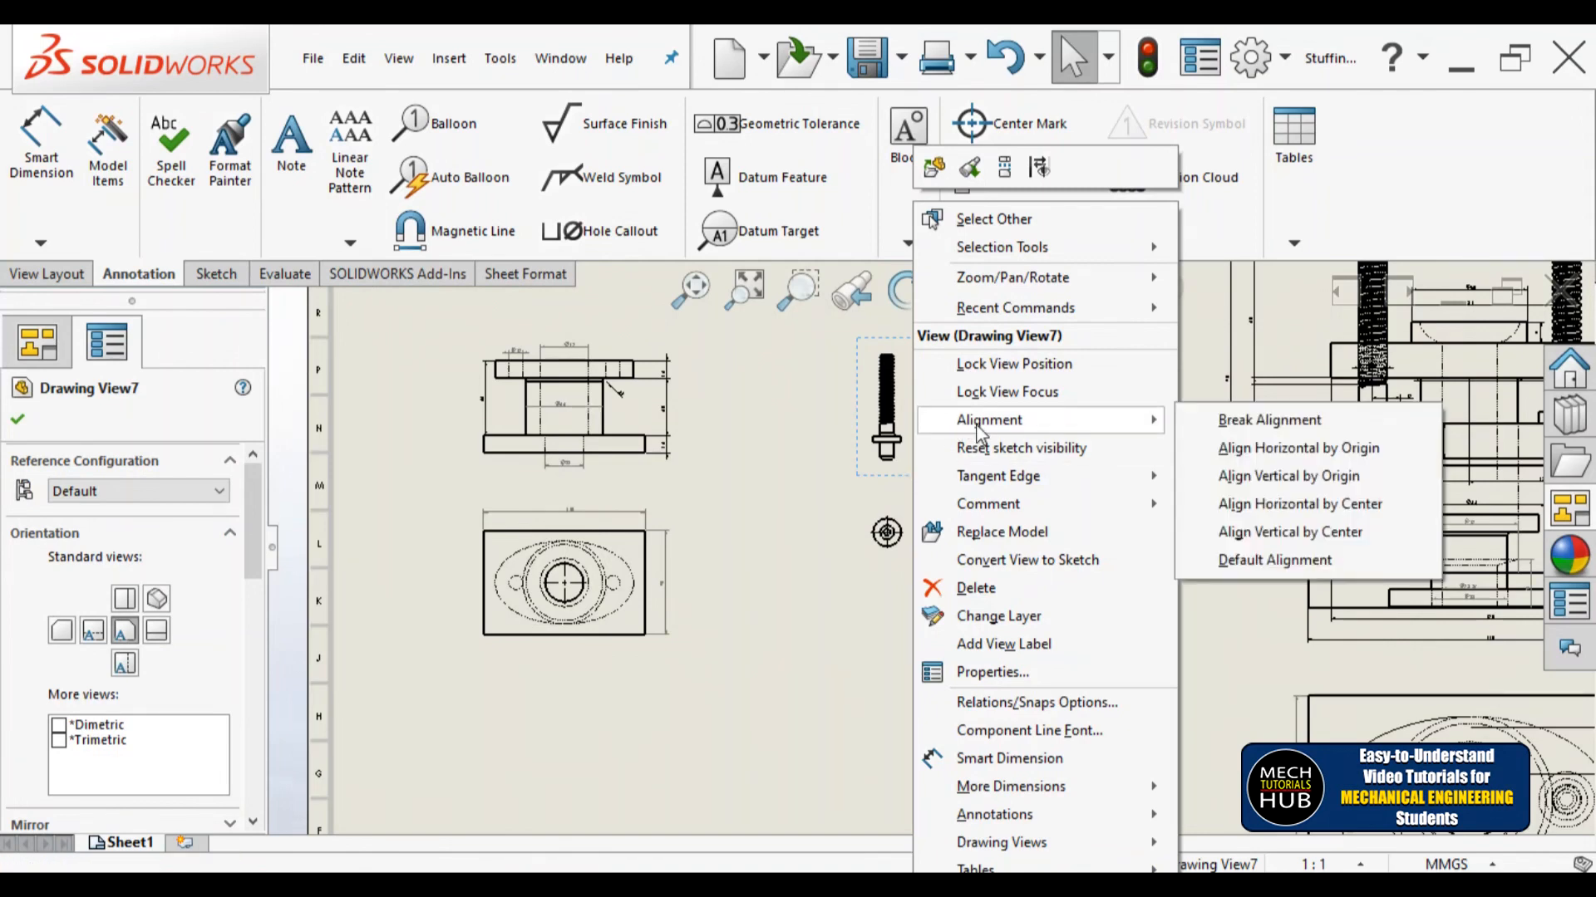
click(1247, 421)
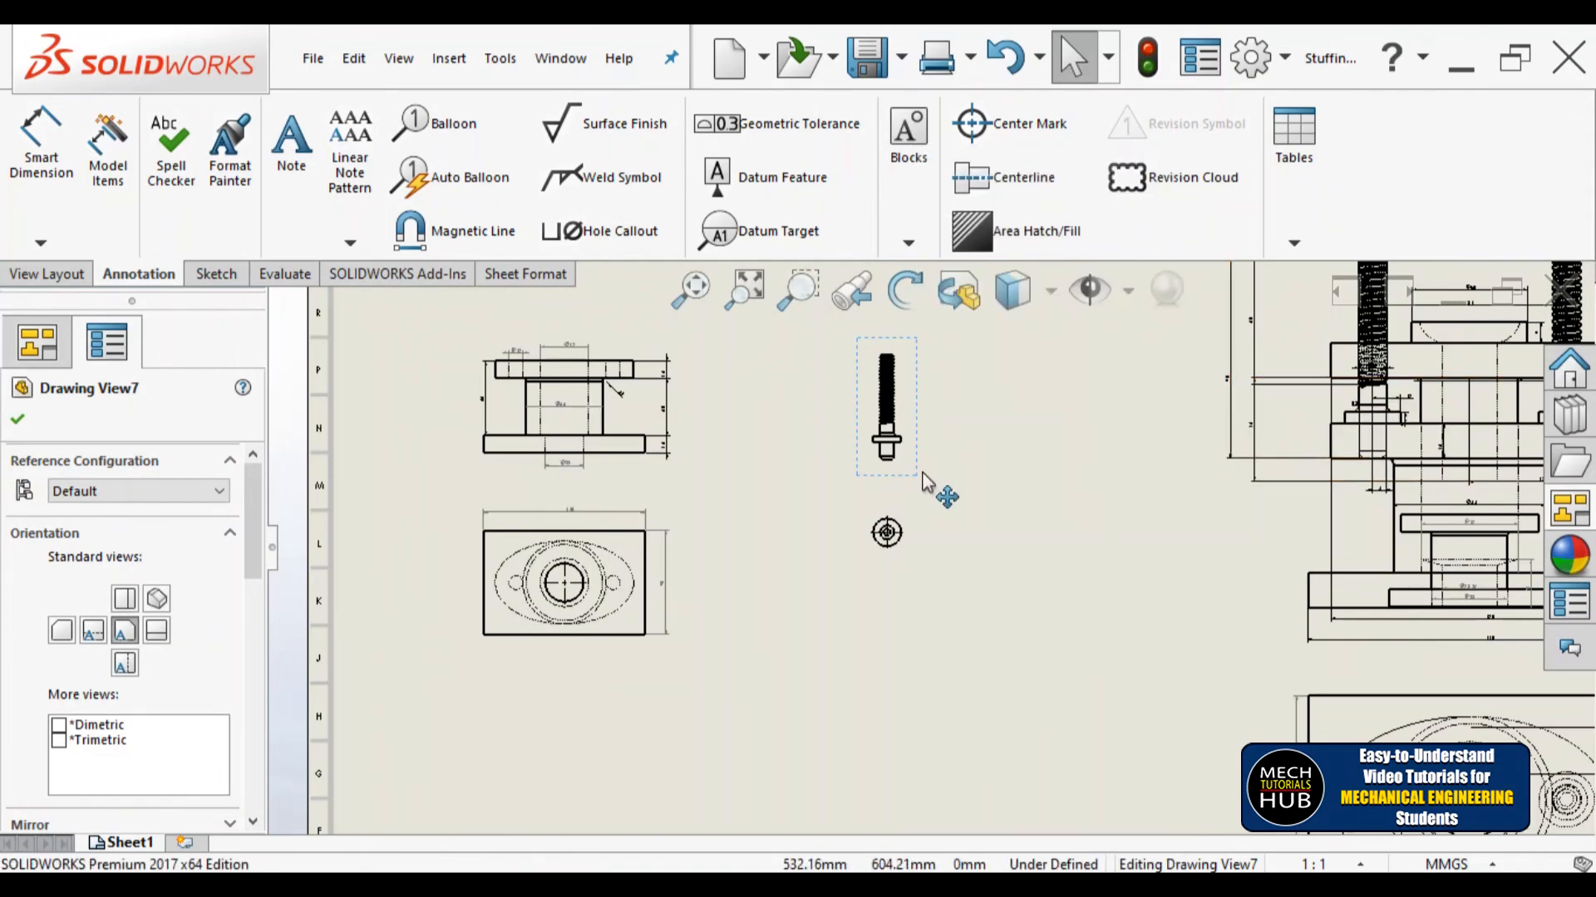
click(18, 420)
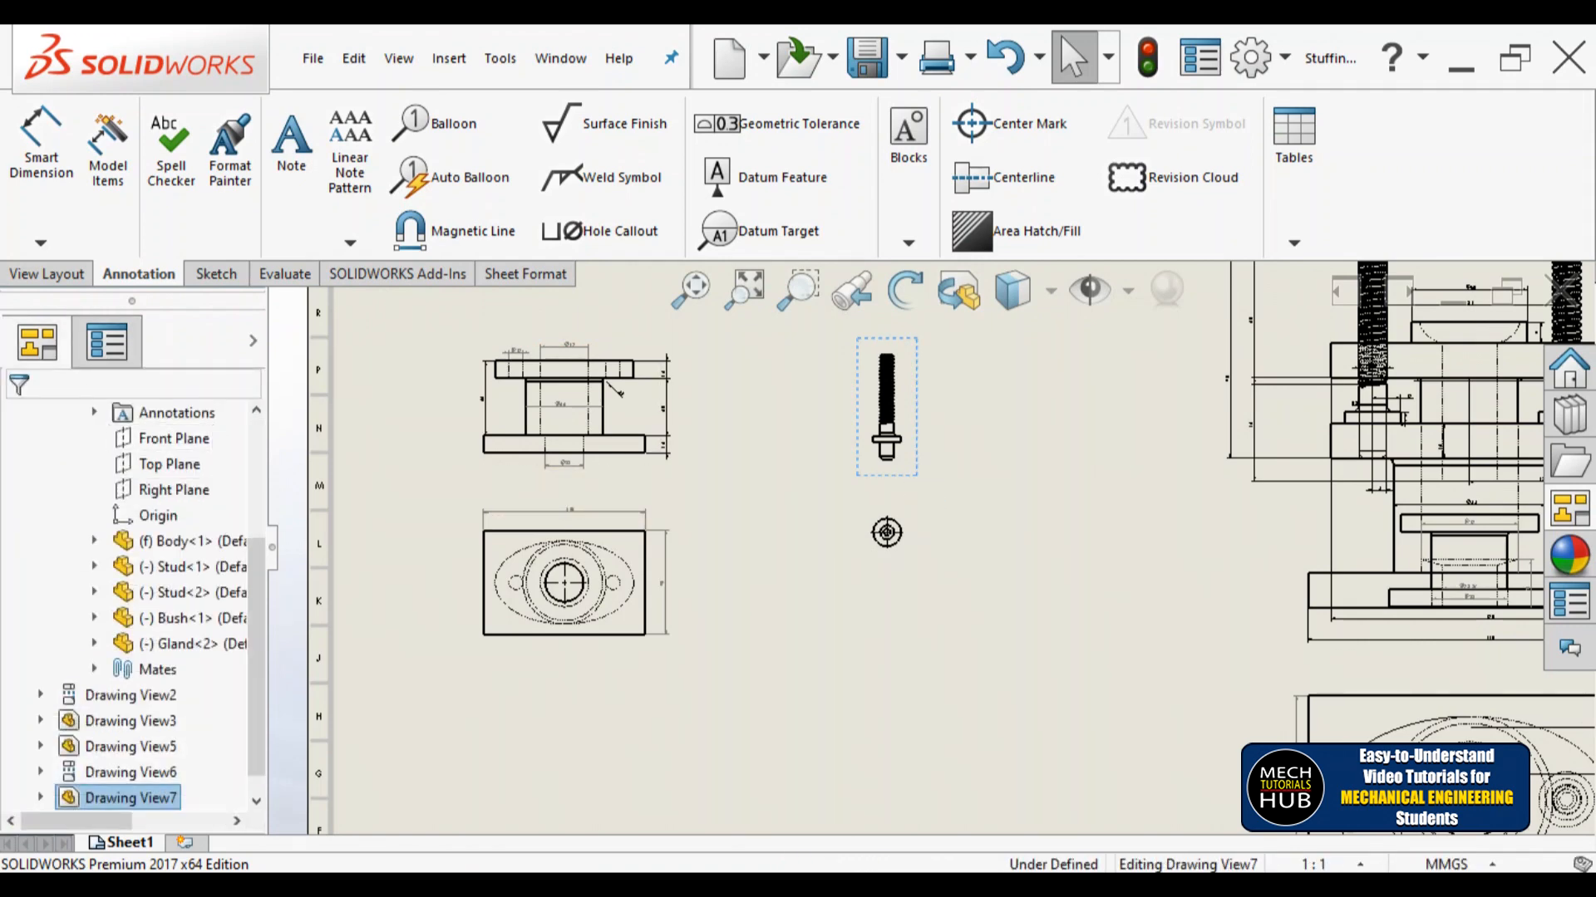
Step: Set the stud's front view to a custom scale of 2:1
click(917, 487)
drag(257, 574, 244, 745)
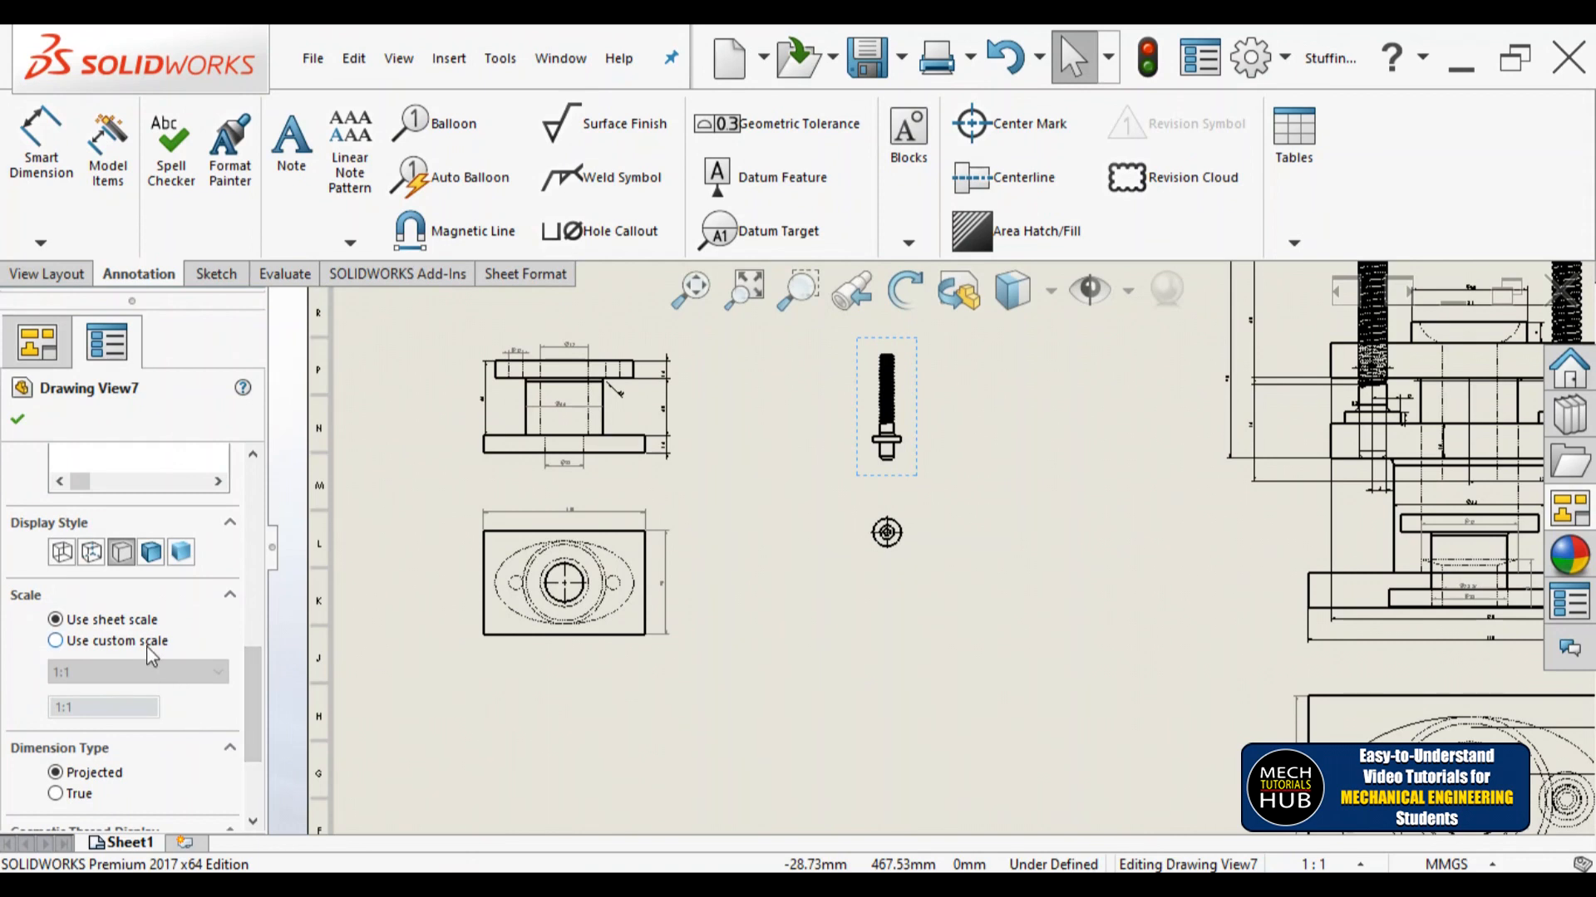
click(147, 647)
click(118, 675)
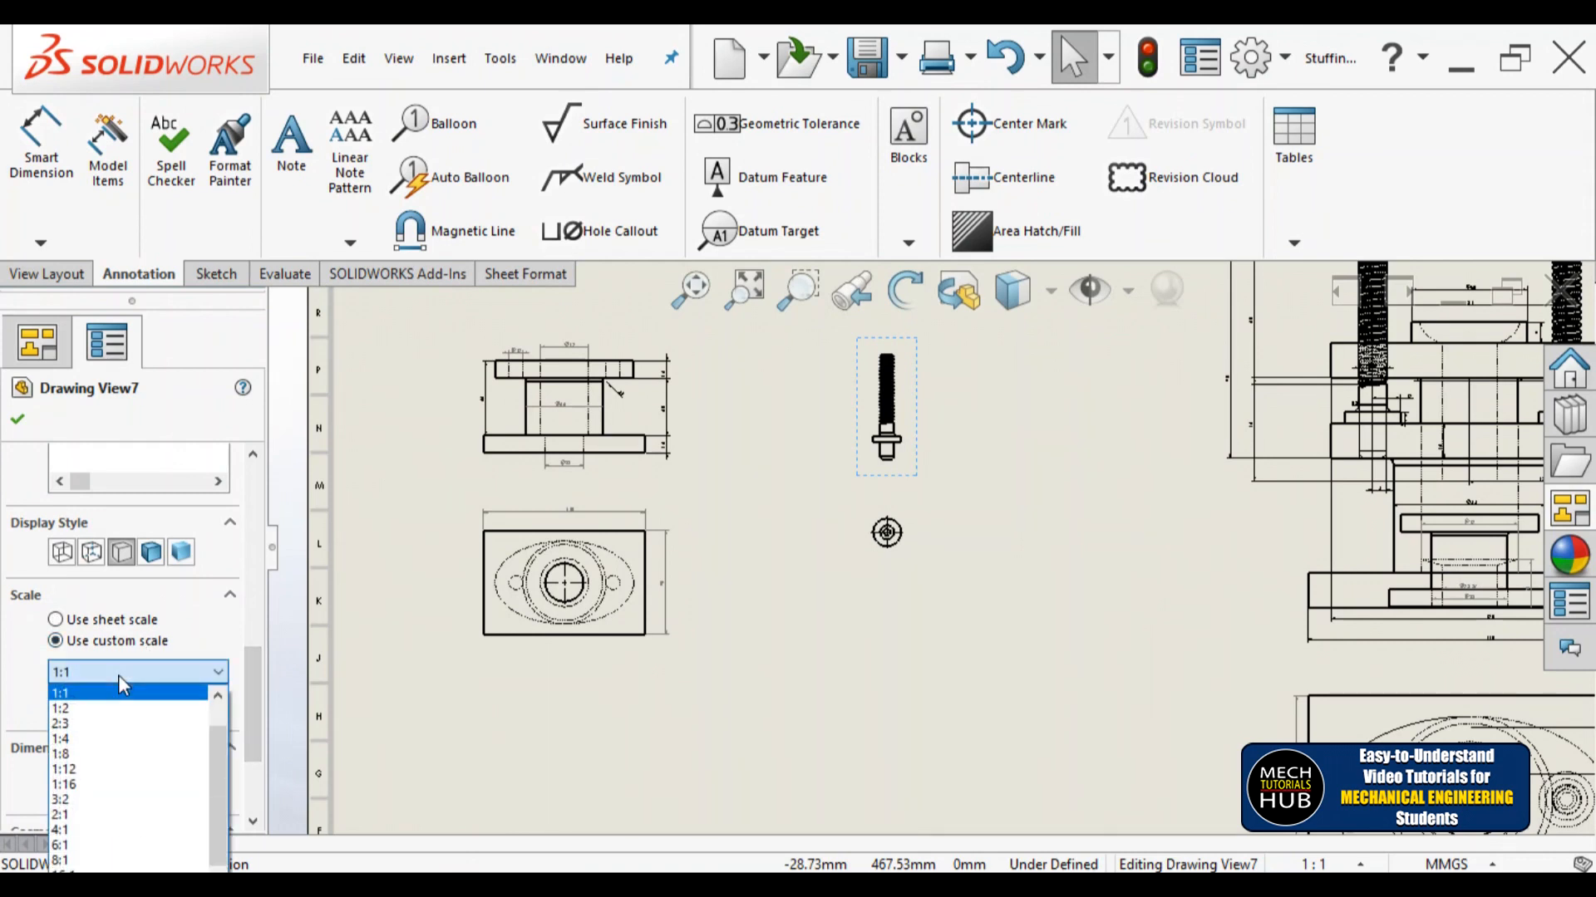
click(68, 814)
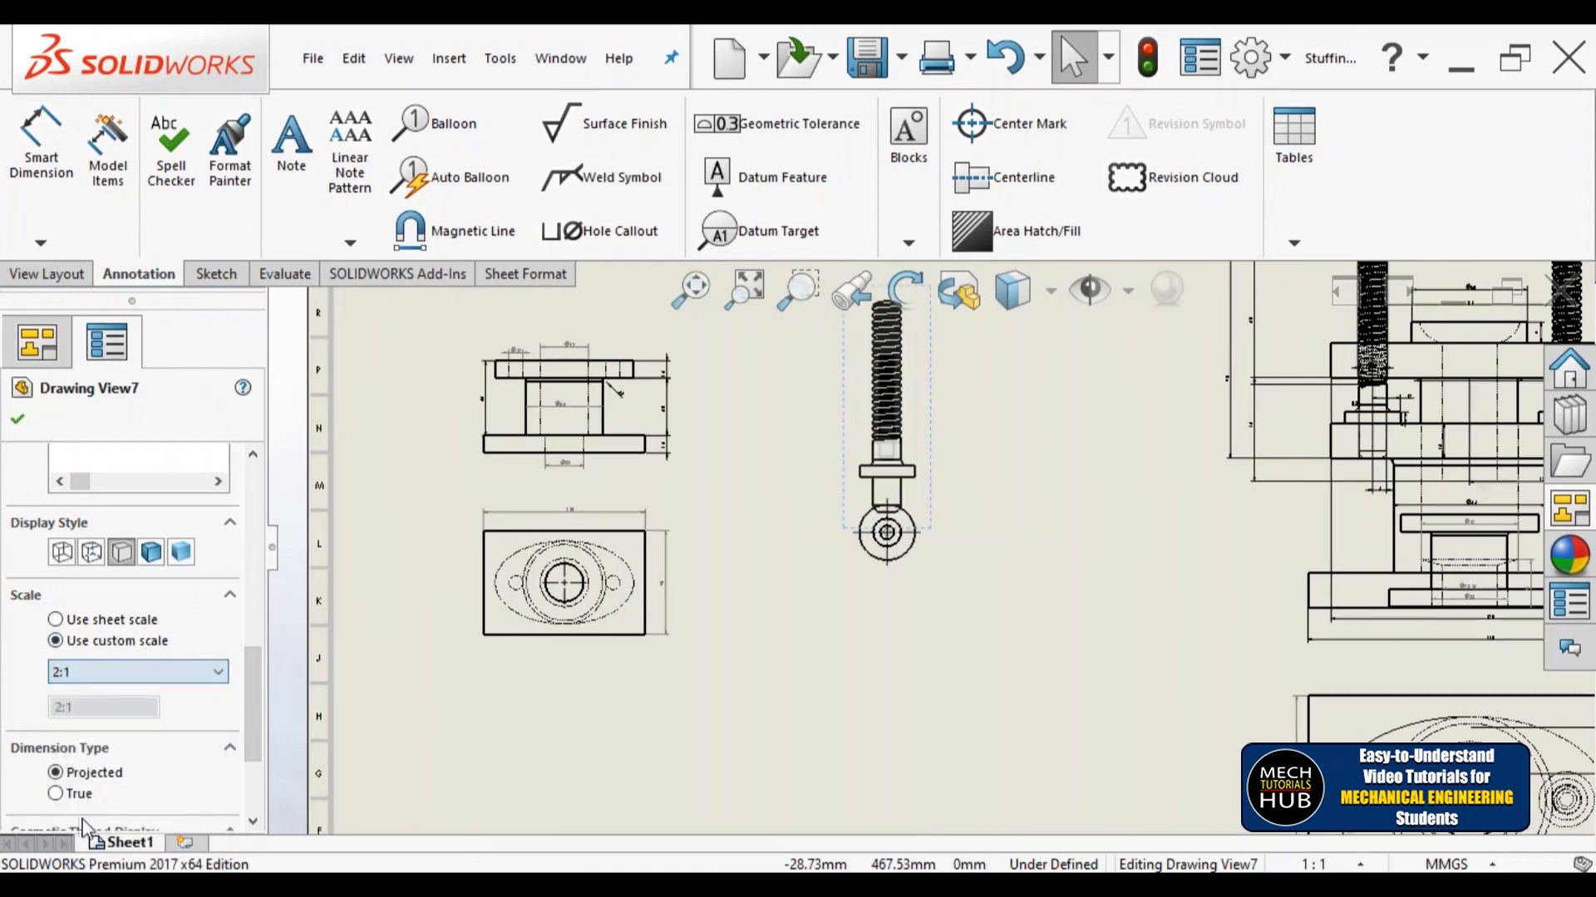
click(17, 422)
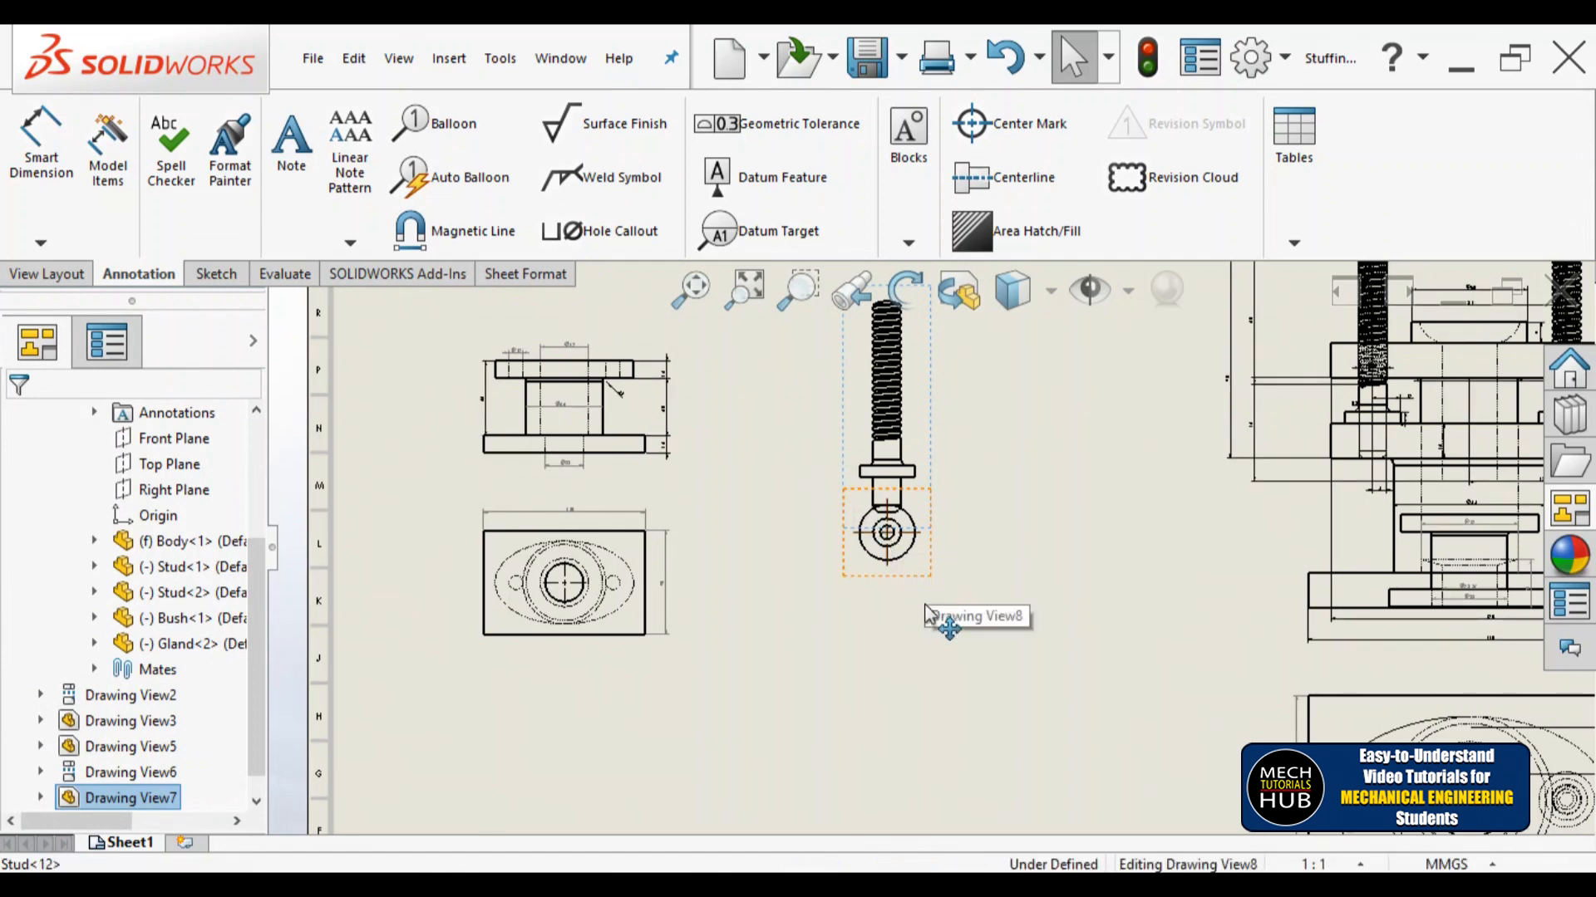
Step: Move the stud's projected view down clear of the front view, and reposition the stud's front view between the body and assembly views
drag(926, 613, 933, 654)
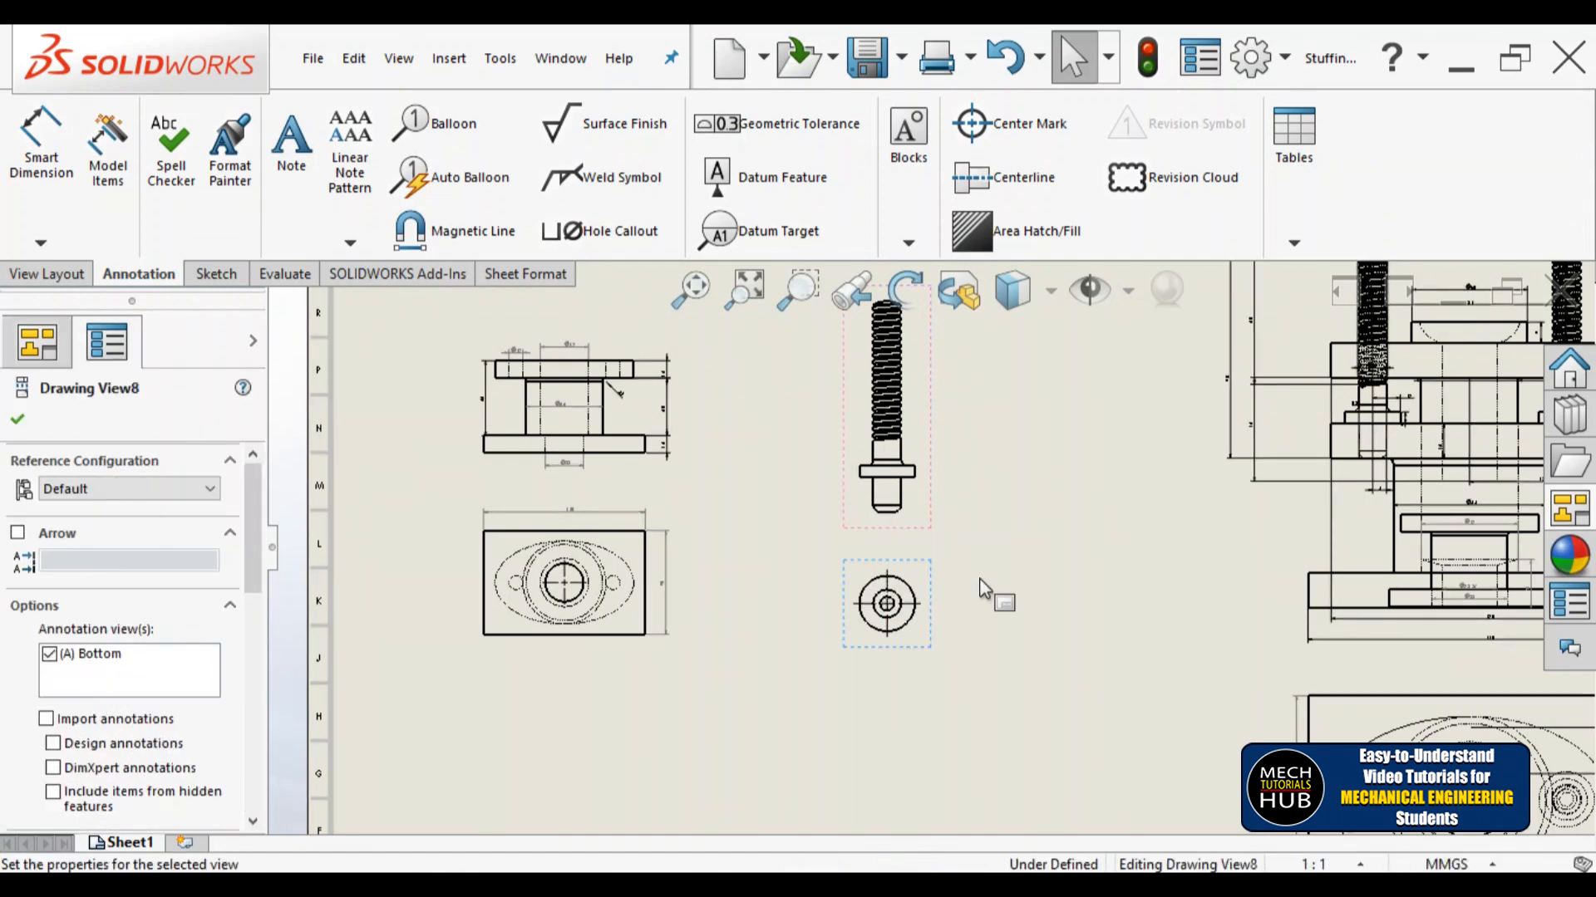
scroll(985, 588, up, 4)
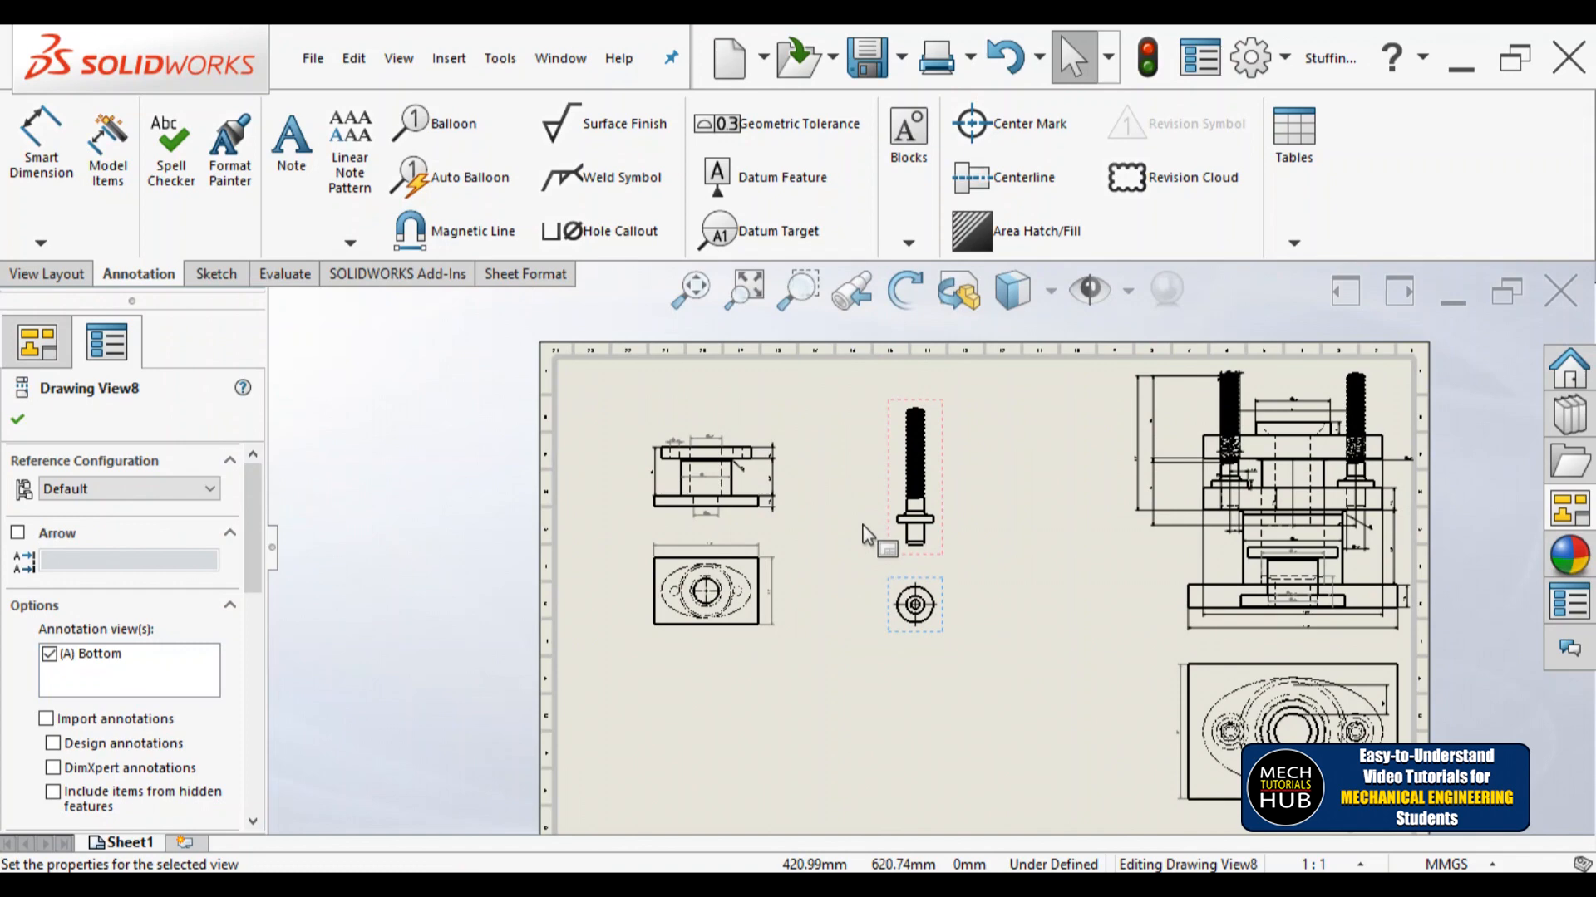
scroll(864, 536, down, 3)
mouse_move(1106, 596)
mouse_down()
mouse_move(1131, 597)
mouse_move(1125, 581)
mouse_up()
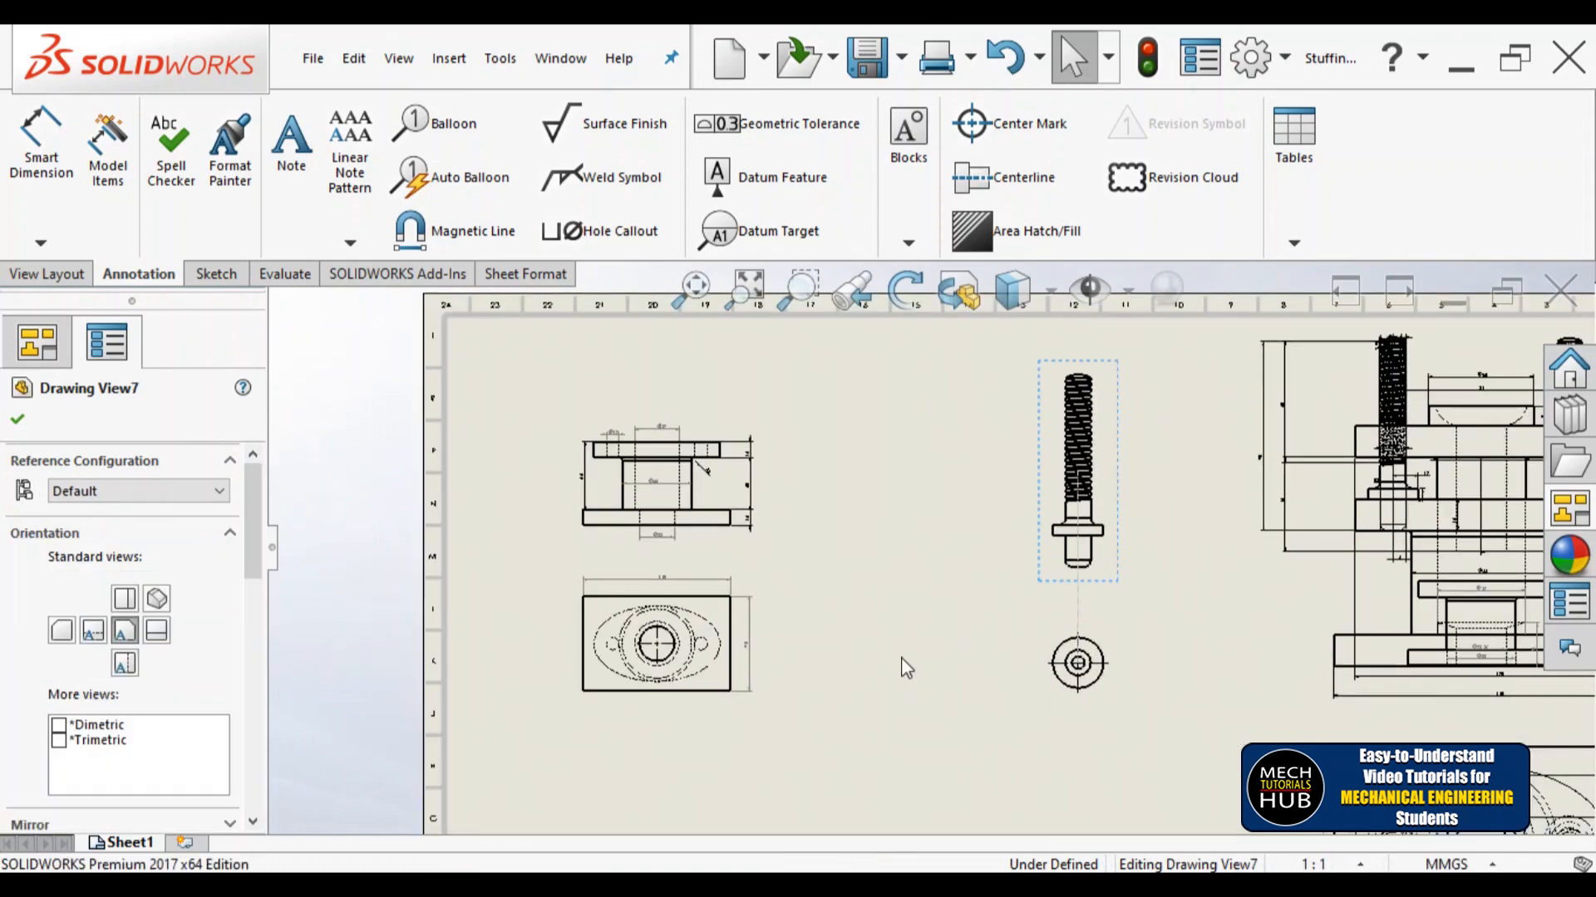
click(826, 673)
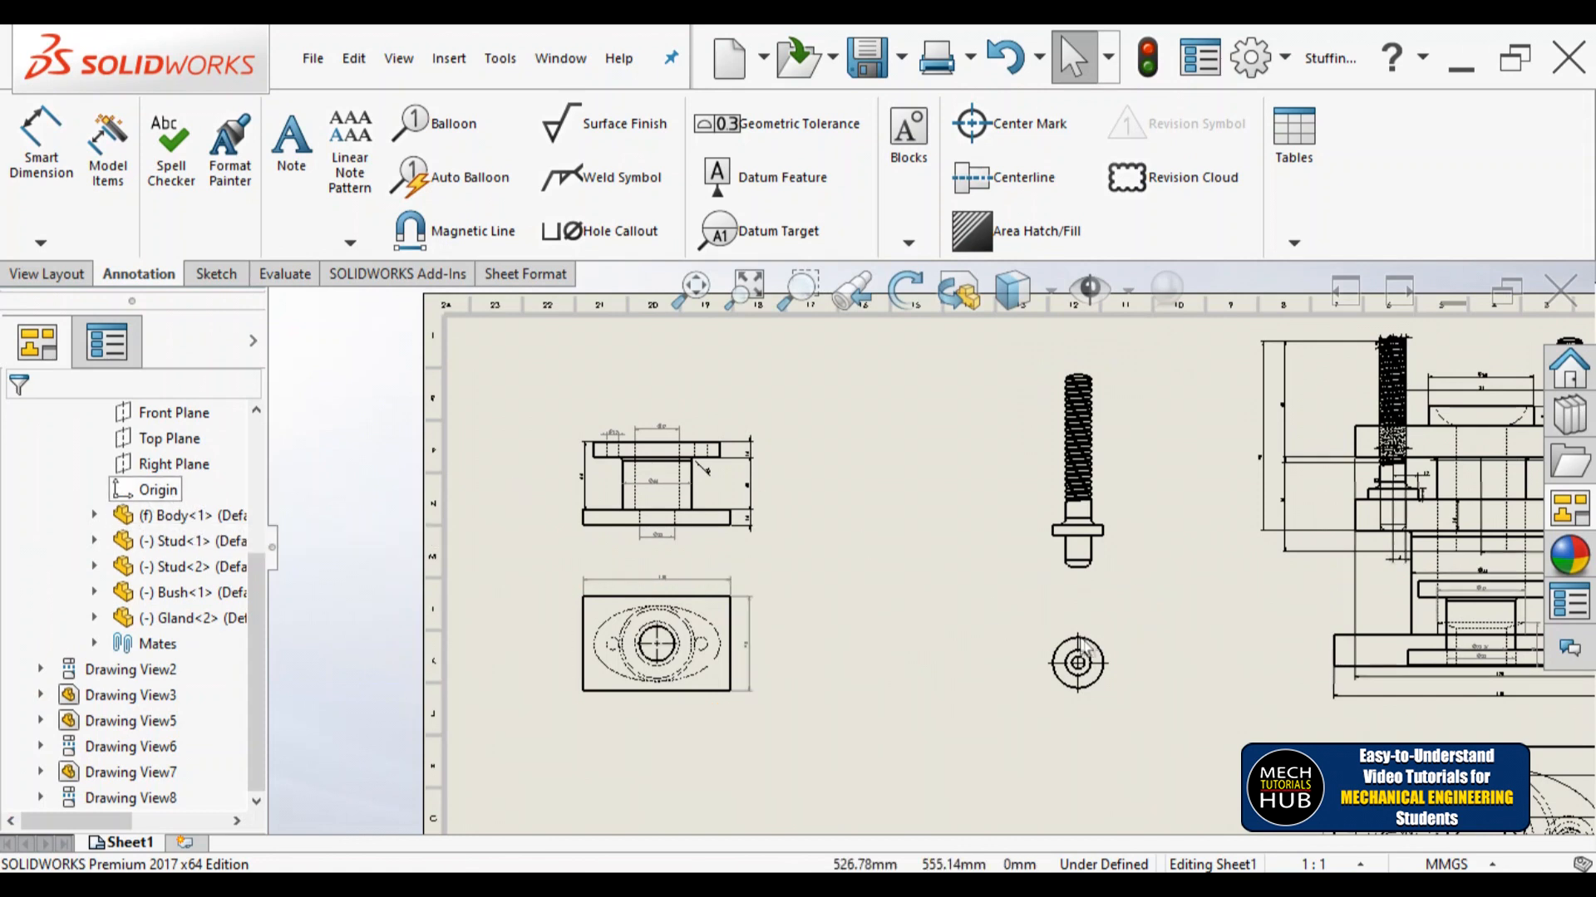
Step: Import the design annotations into the stud's front view
click(1047, 583)
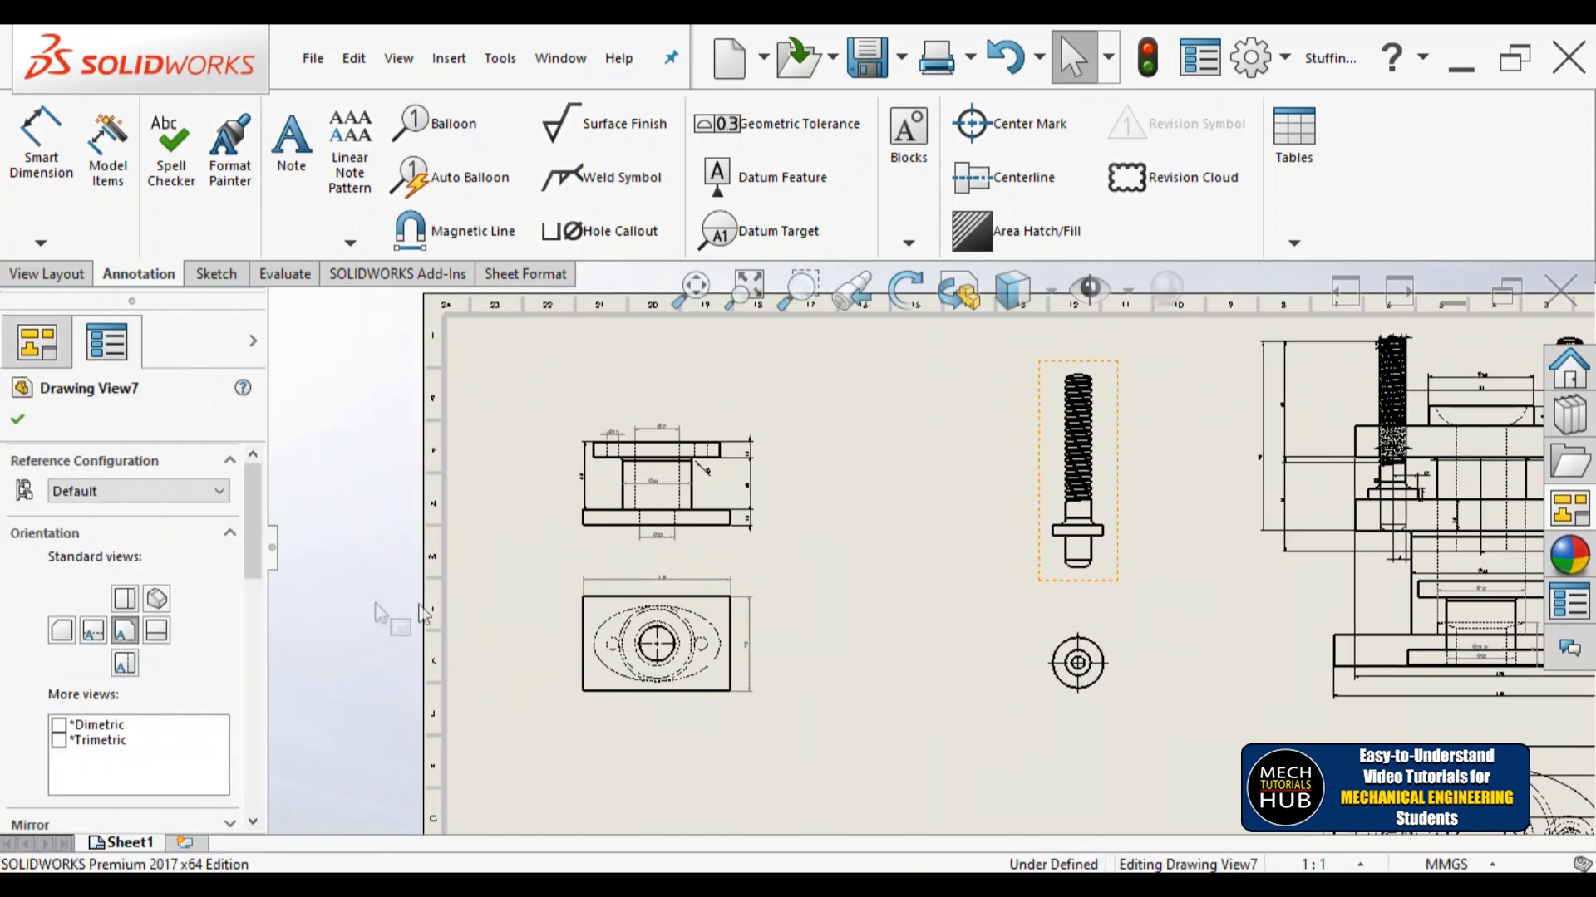
drag(260, 579, 257, 682)
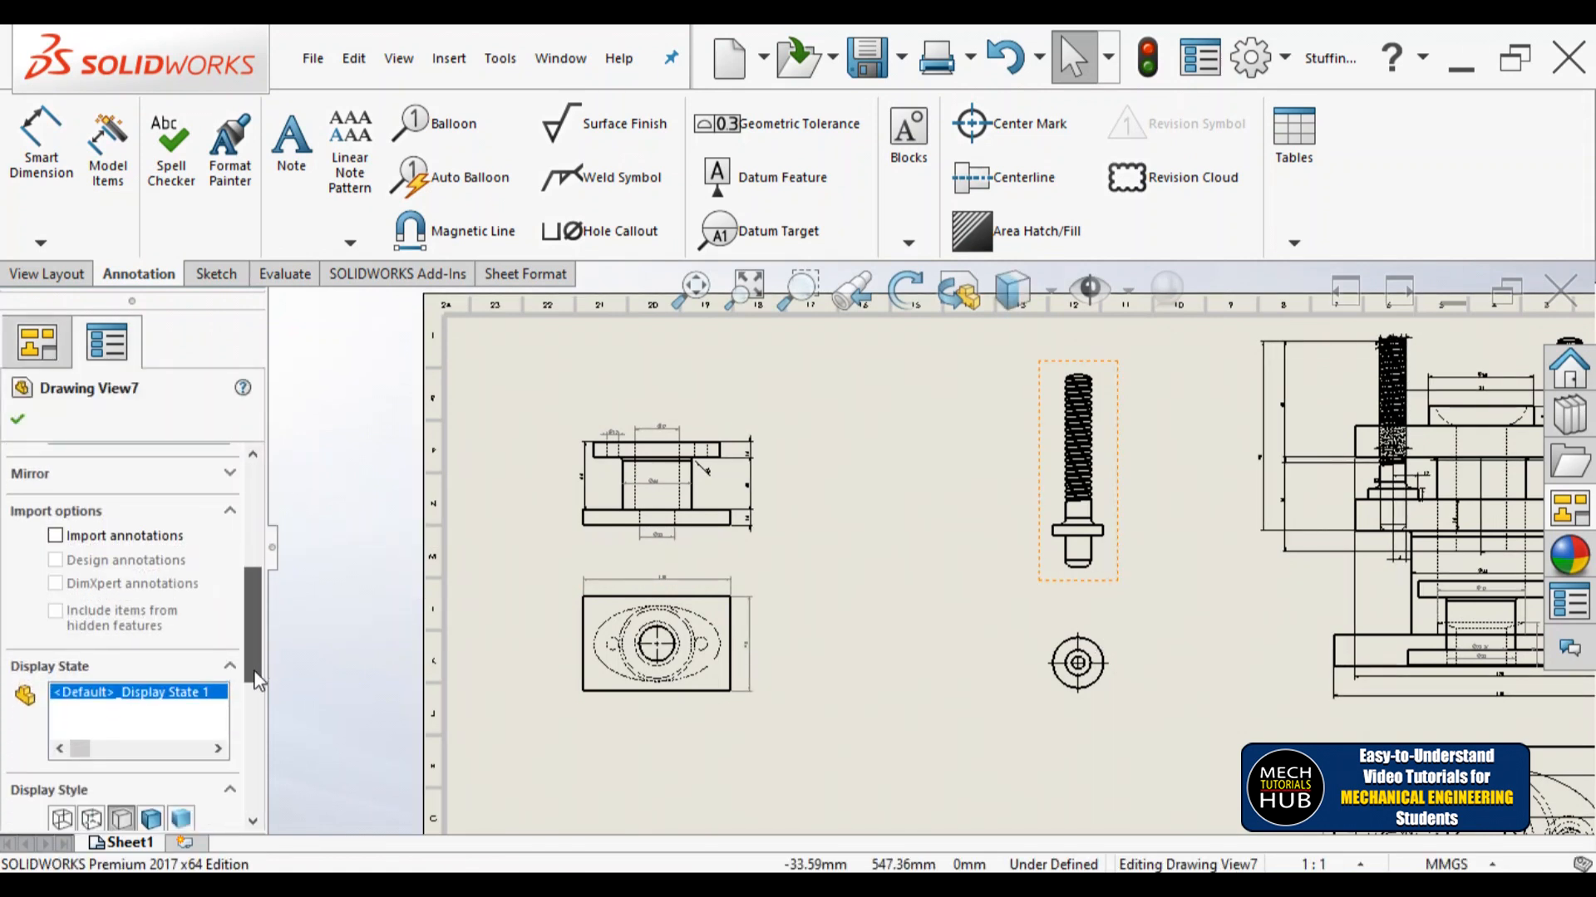
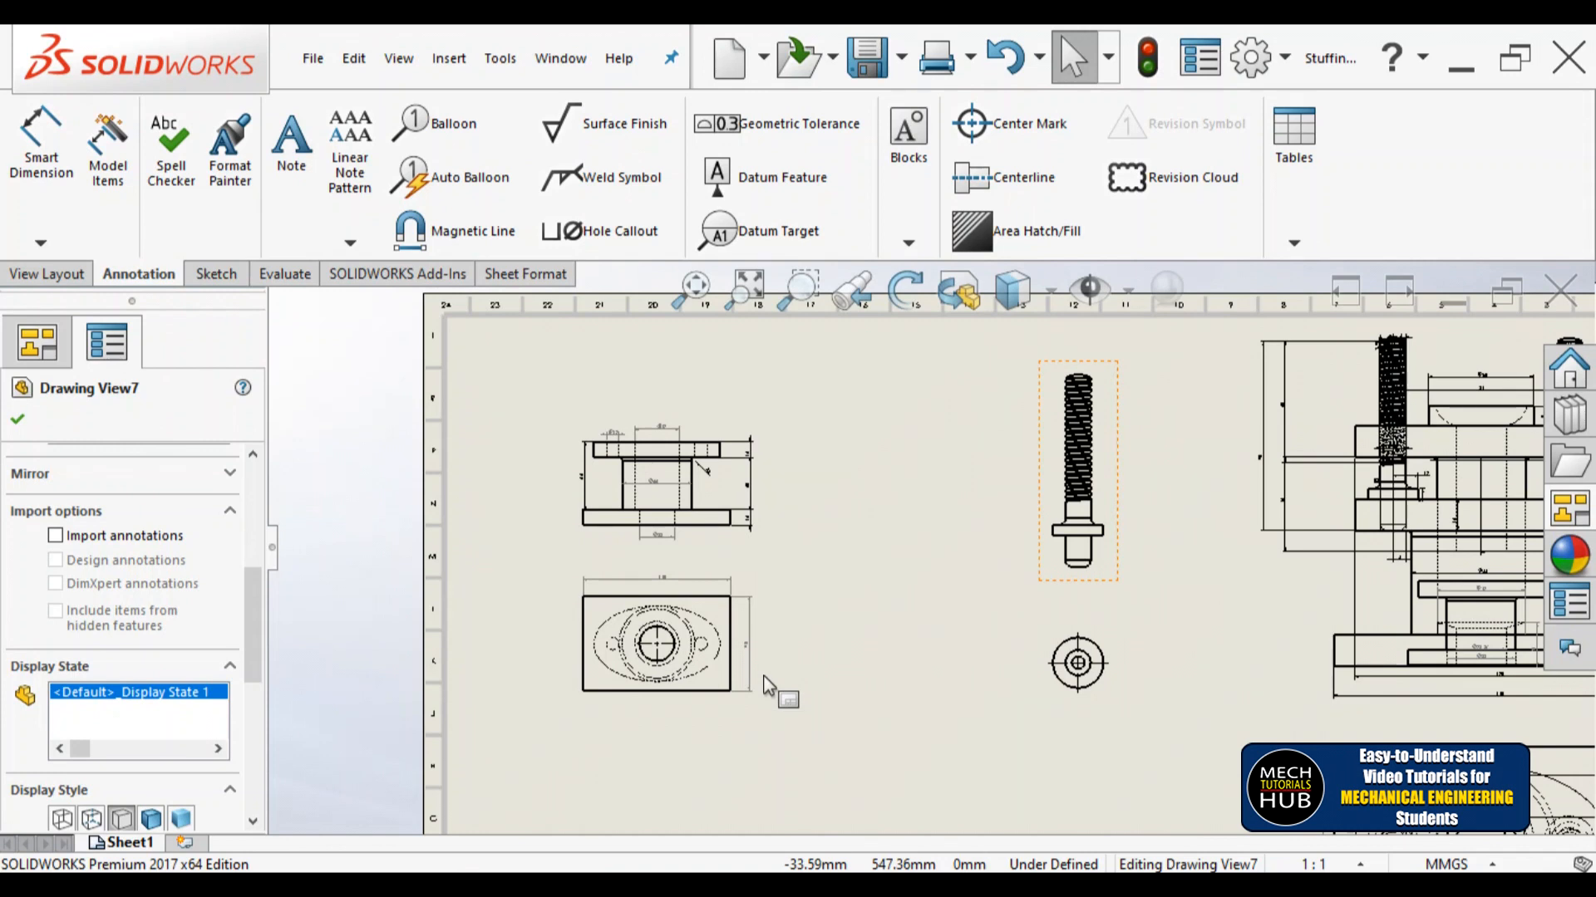
scroll(758, 497, down, 2)
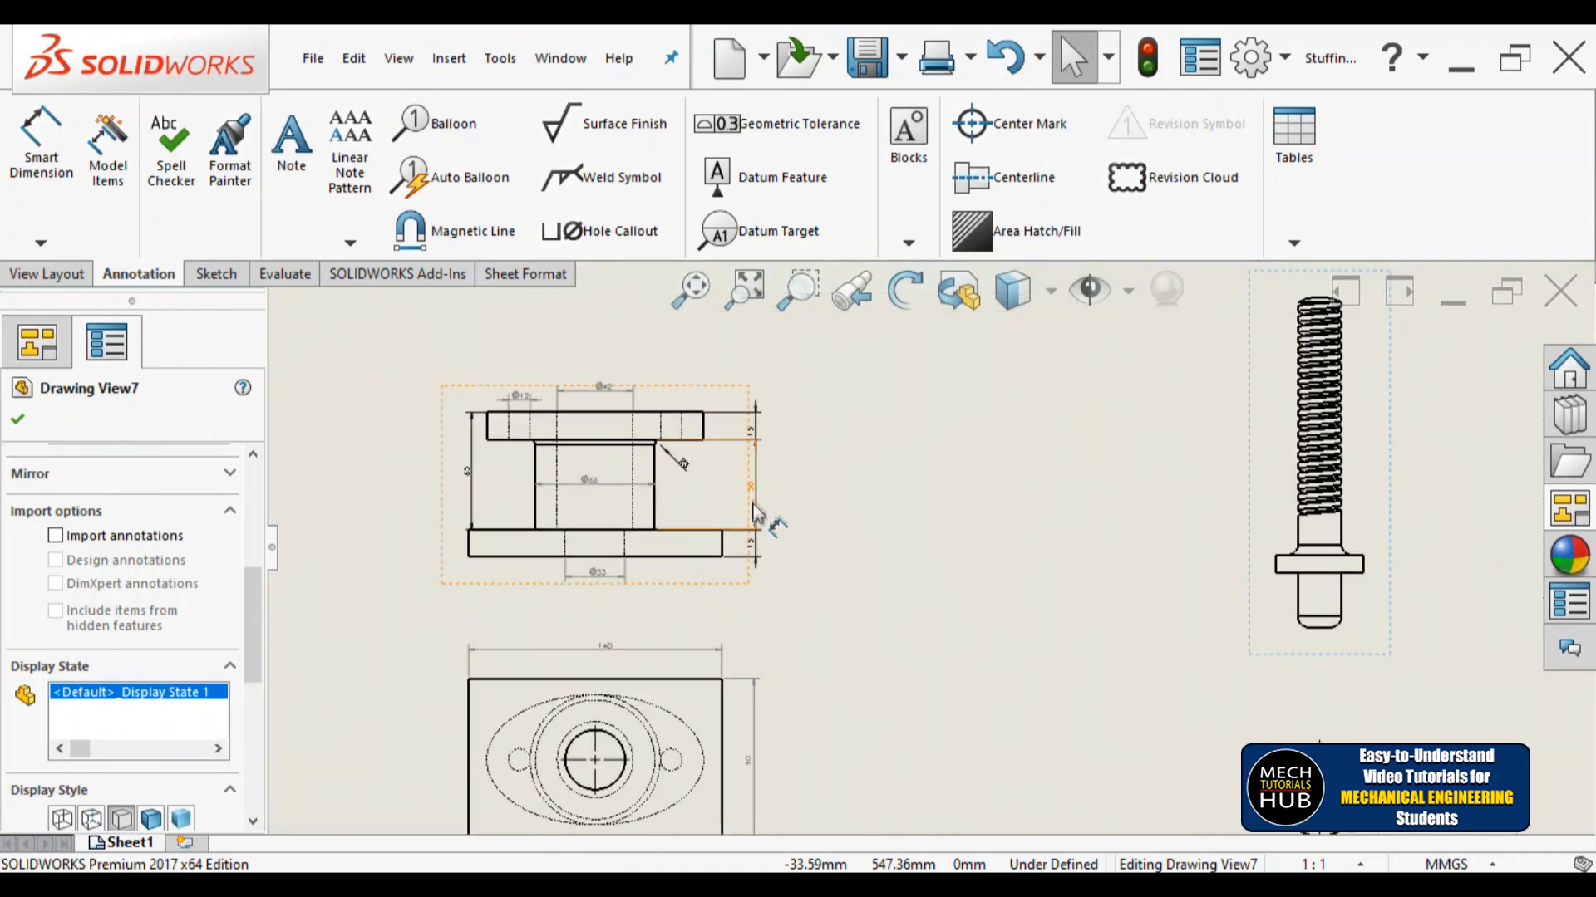
scroll(742, 555, down, 2)
click(56, 536)
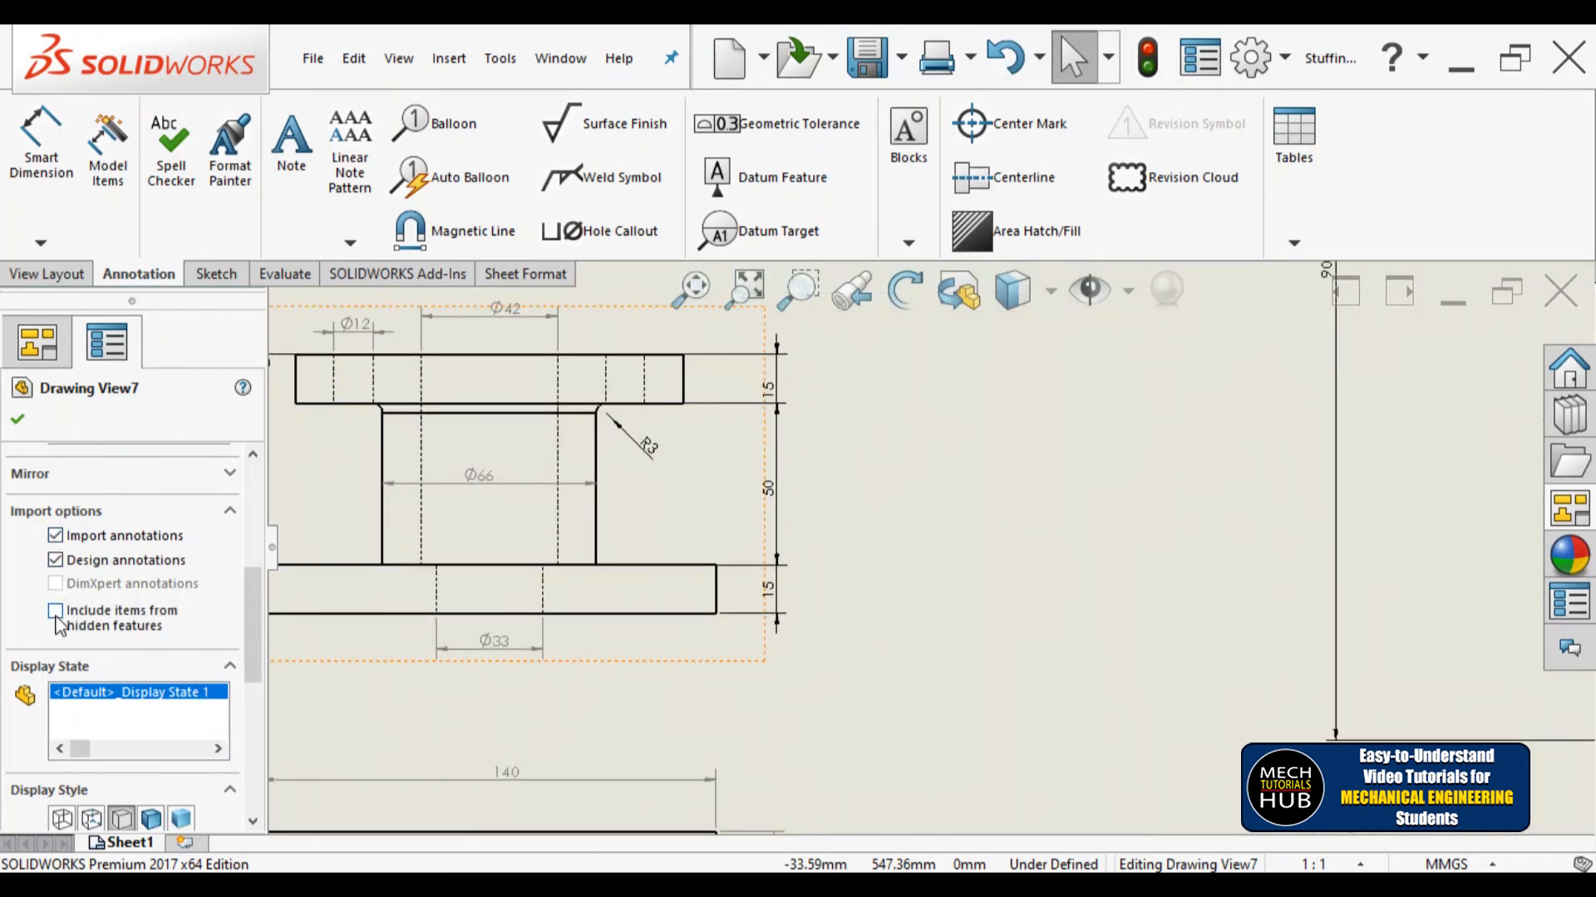
click(17, 422)
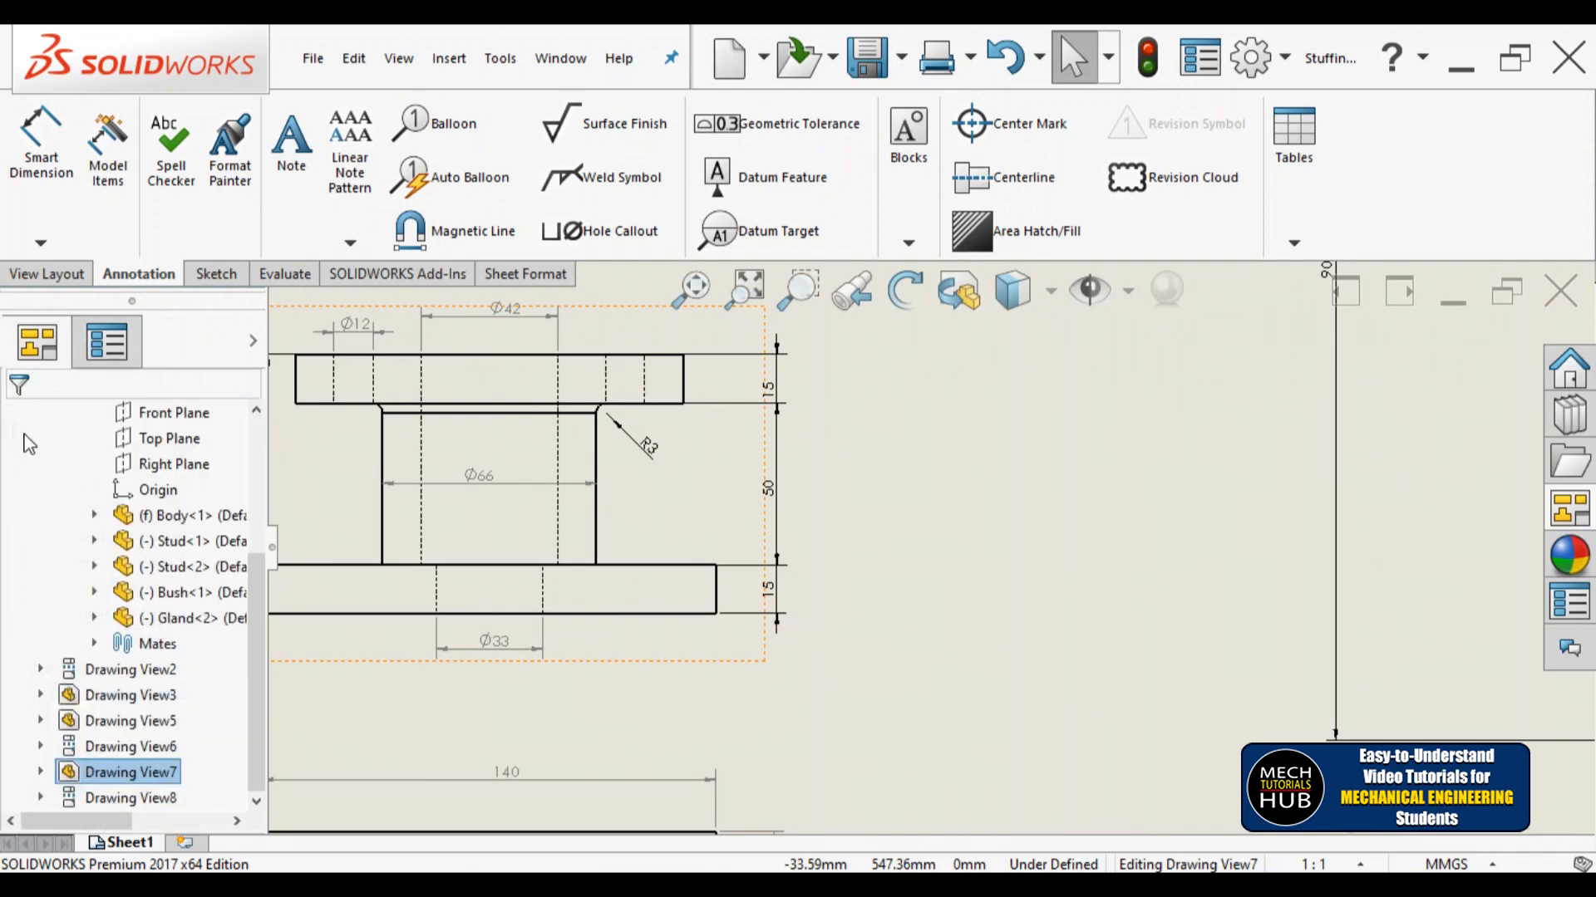
Step: Tidy the stud collar's dimensions by shifting the 12 mm text and moving the 5 mm thickness dimension outward in line with the 15 mm one
scroll(1080, 663, up, 4)
scroll(1103, 533, down, 5)
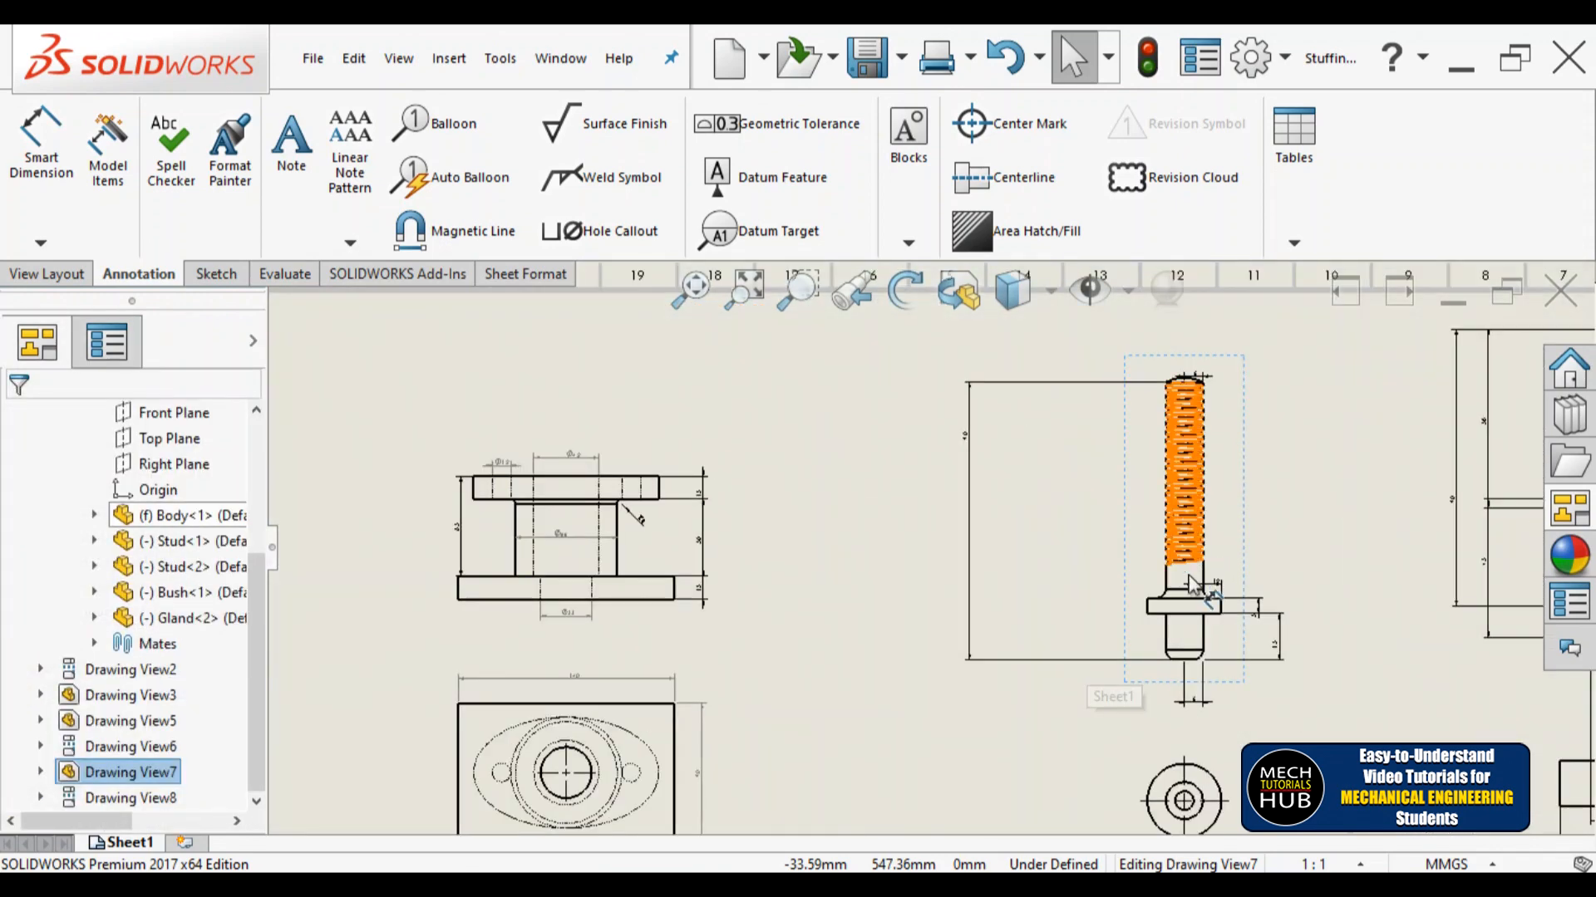
drag(997, 572, 958, 528)
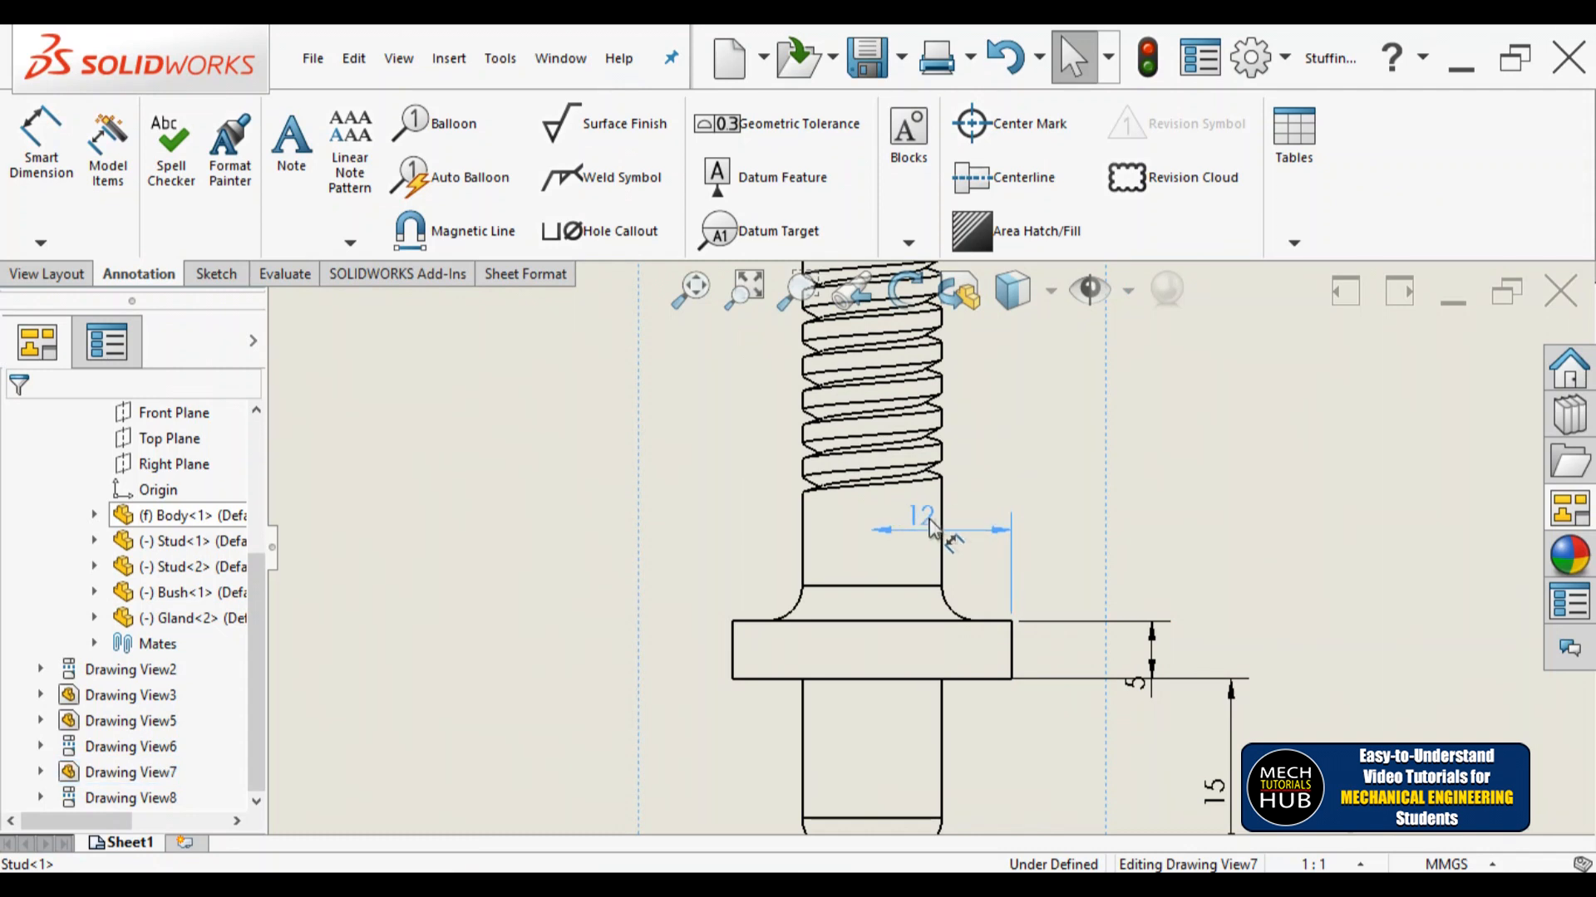
drag(964, 526, 968, 523)
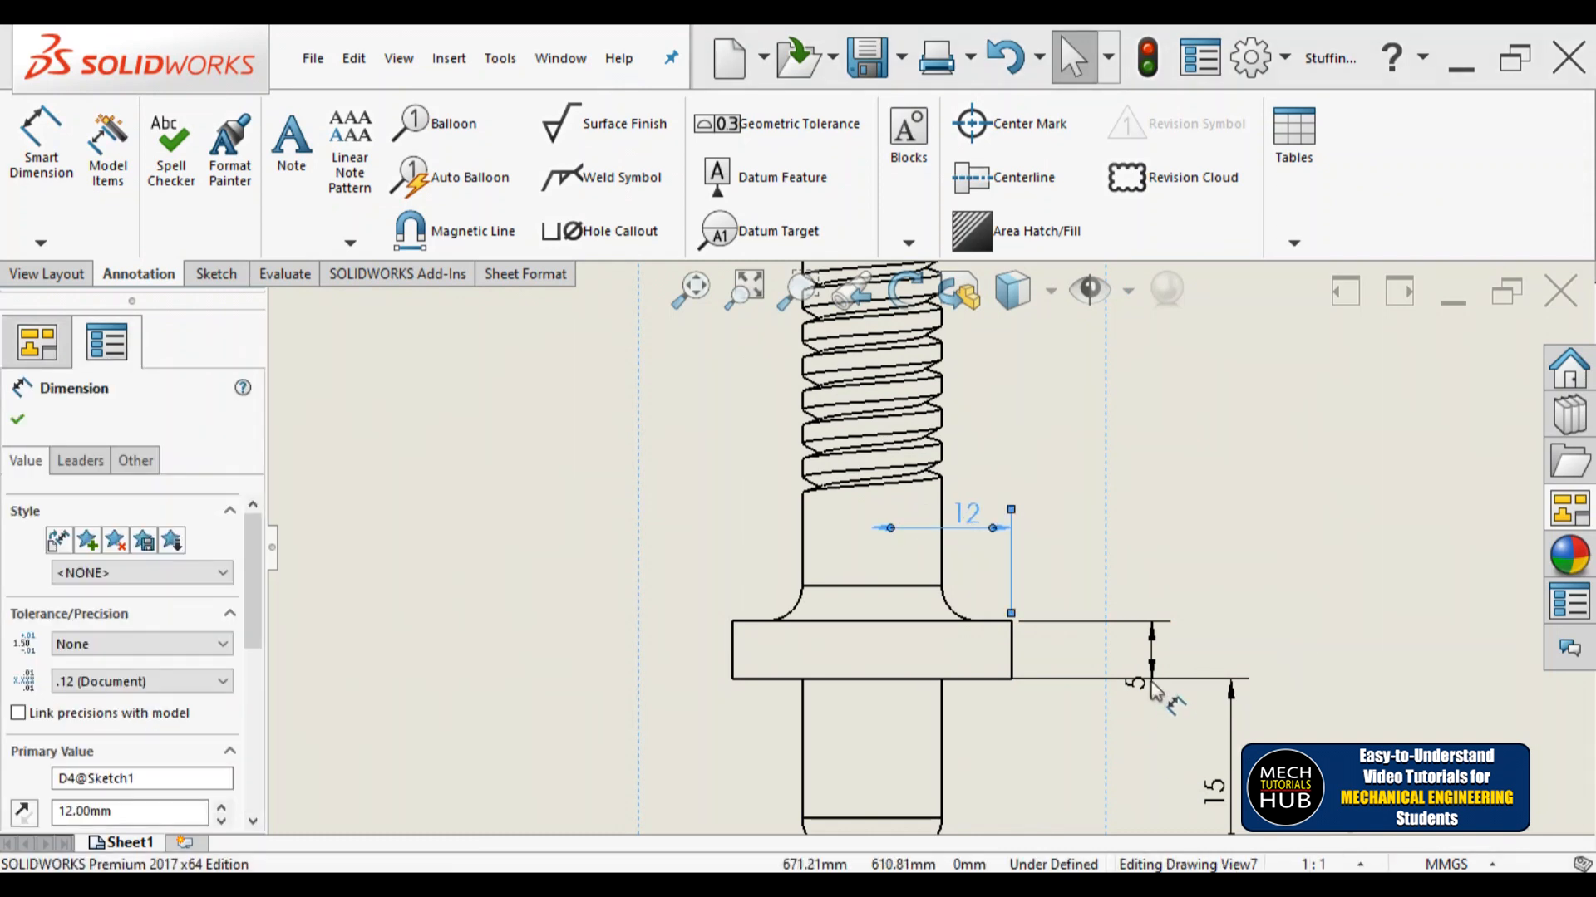
drag(1150, 664, 1231, 665)
Step: Adjust the 6 mm radius dimensions at the threaded end and the lower end of the stud, placing the lower one close to the part
scroll(1230, 665, up, 6)
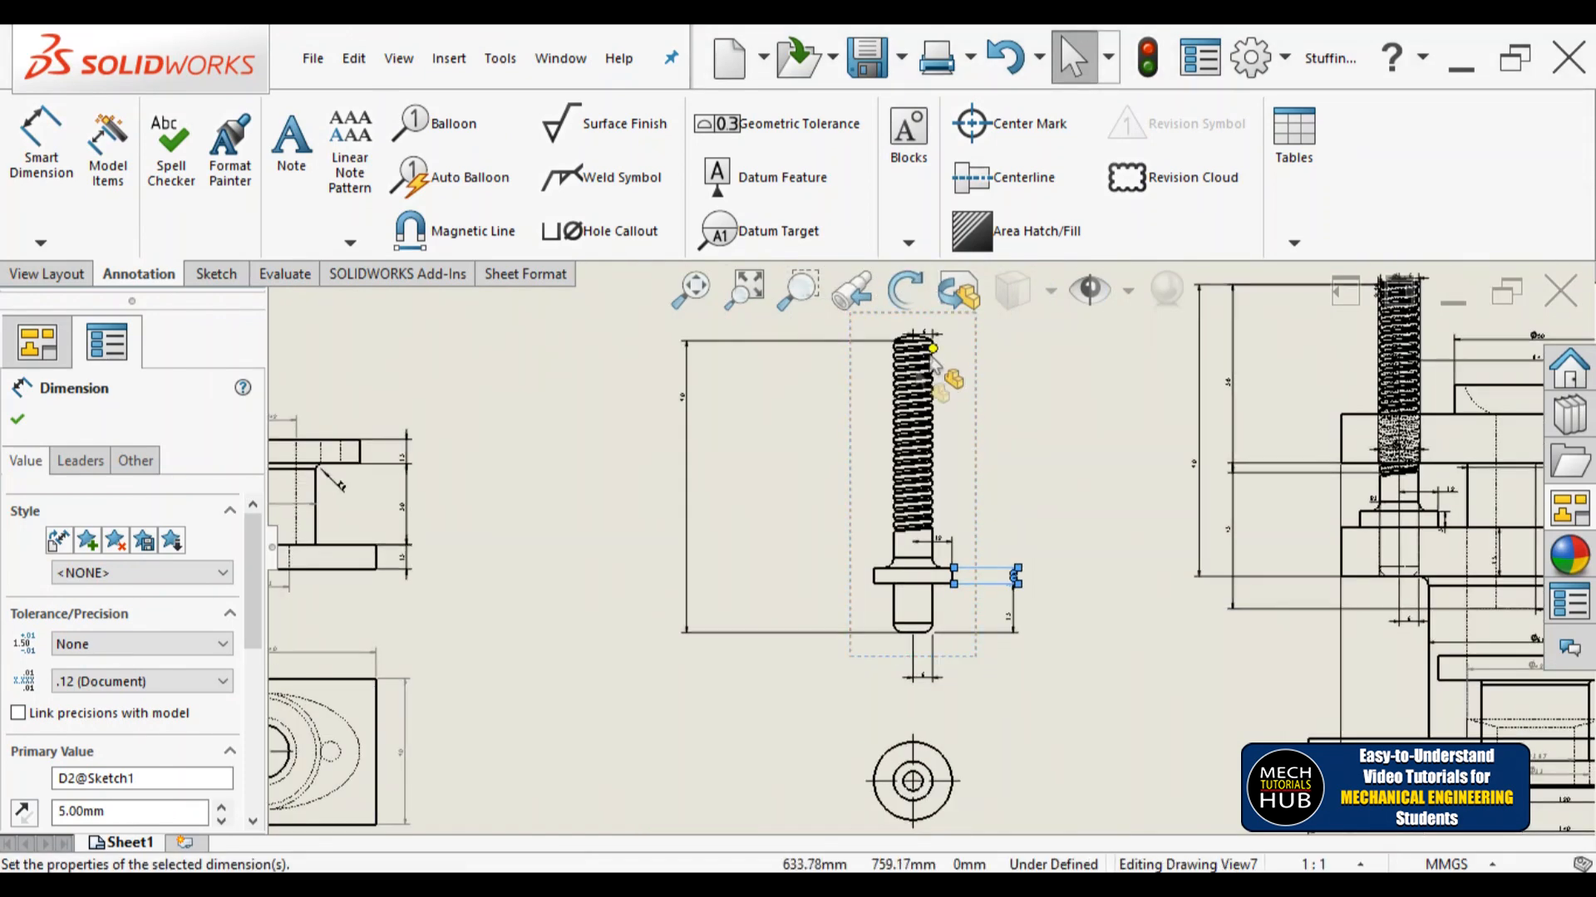
scroll(933, 349, down, 5)
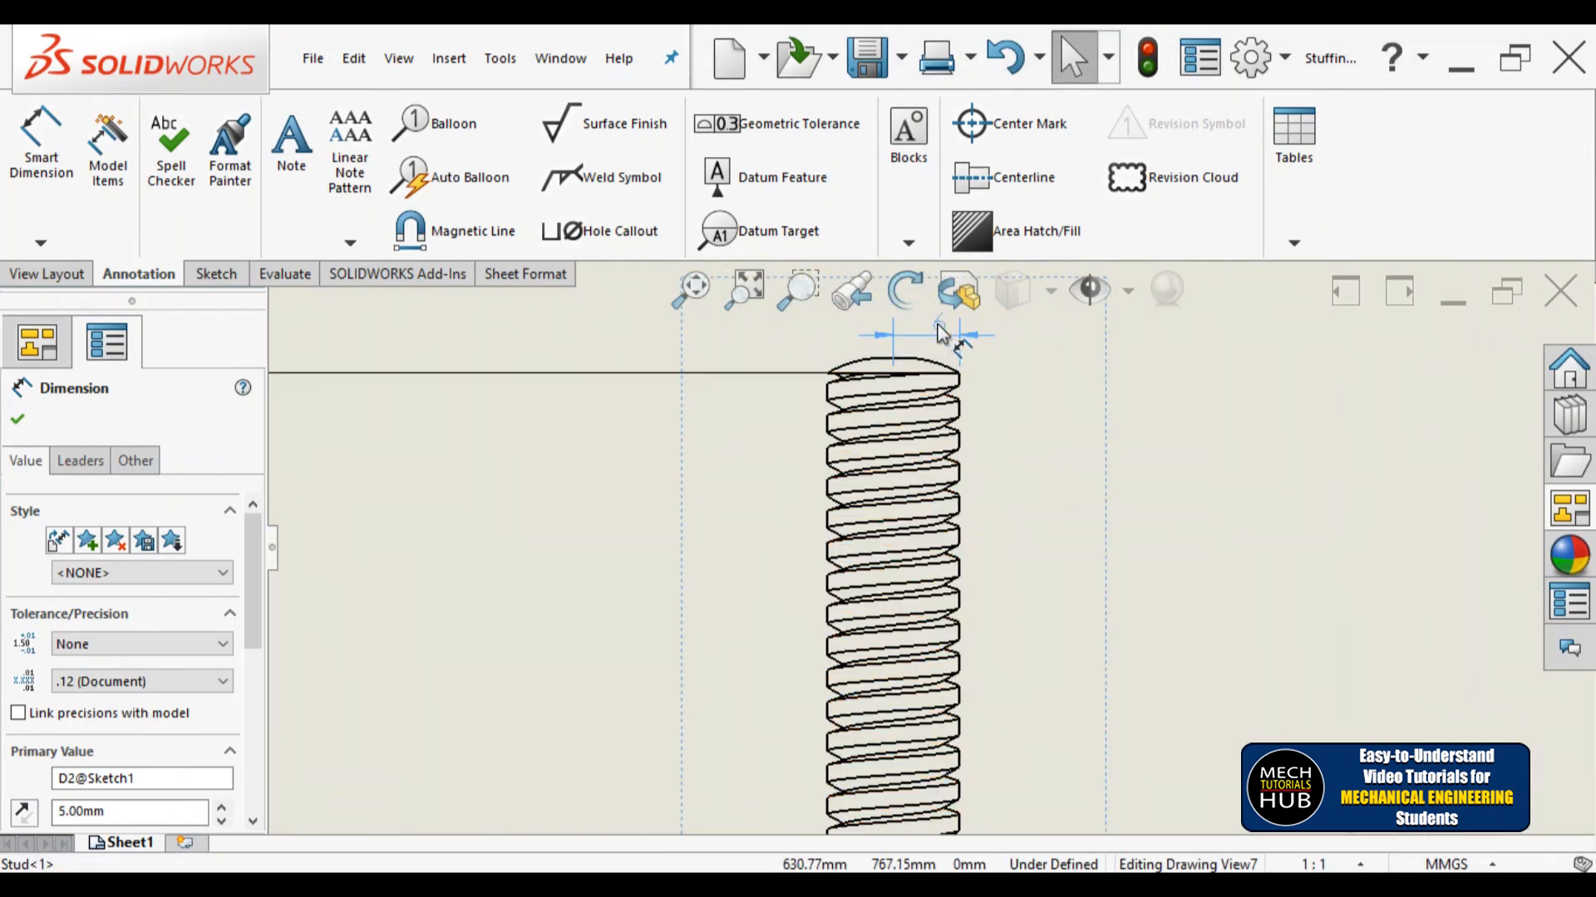
click(941, 332)
scroll(1044, 590, up, 5)
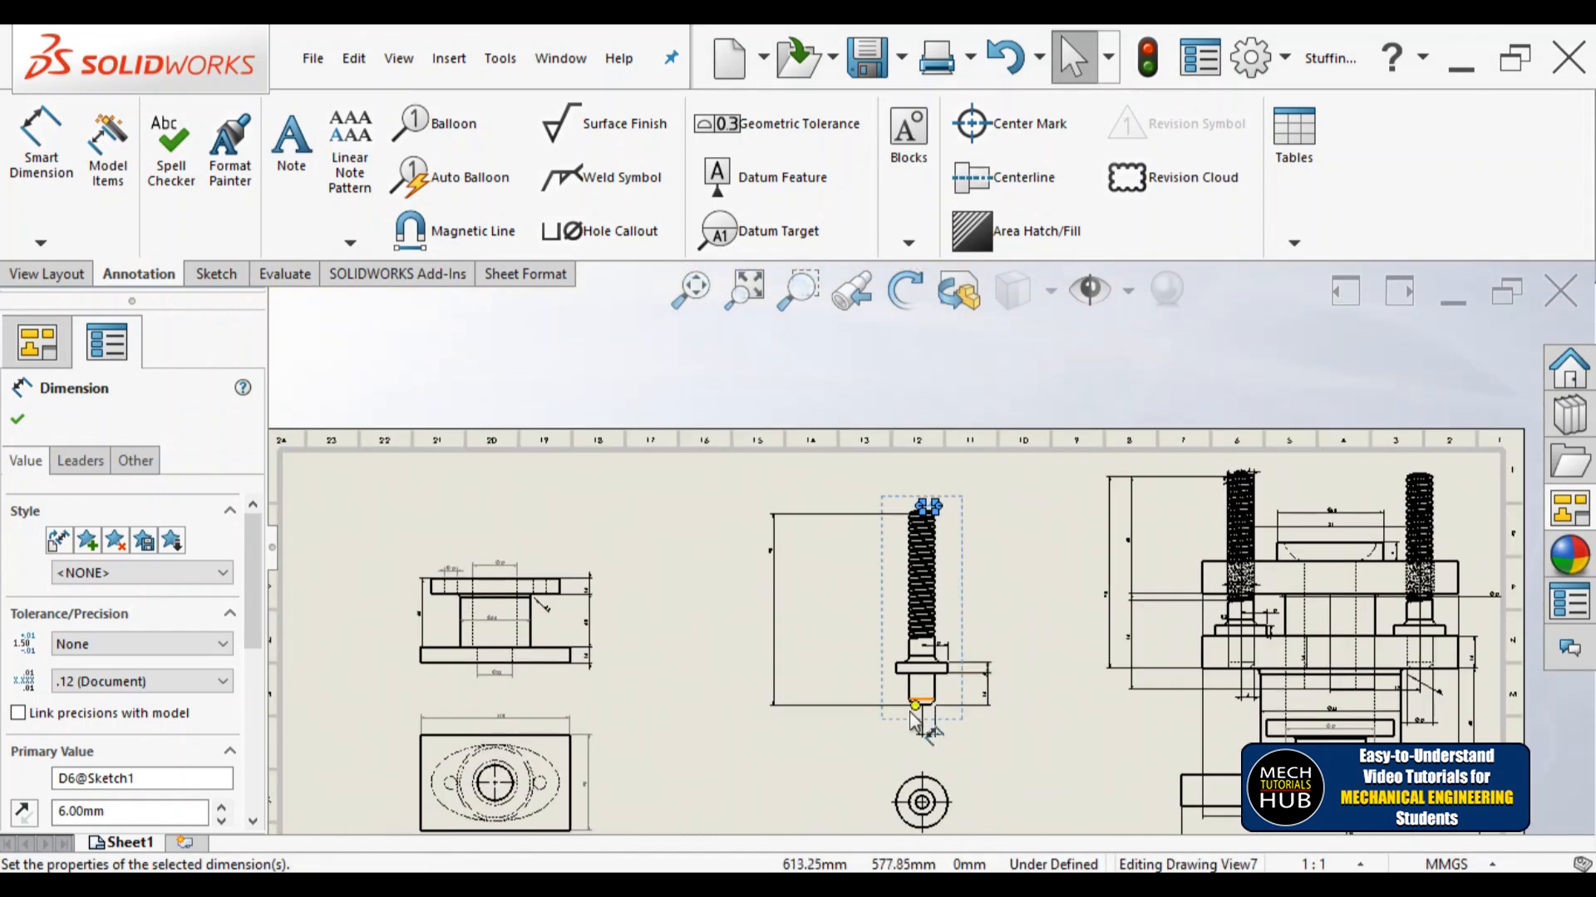
scroll(914, 722, down, 5)
drag(945, 708, 943, 636)
scroll(947, 660, up, 5)
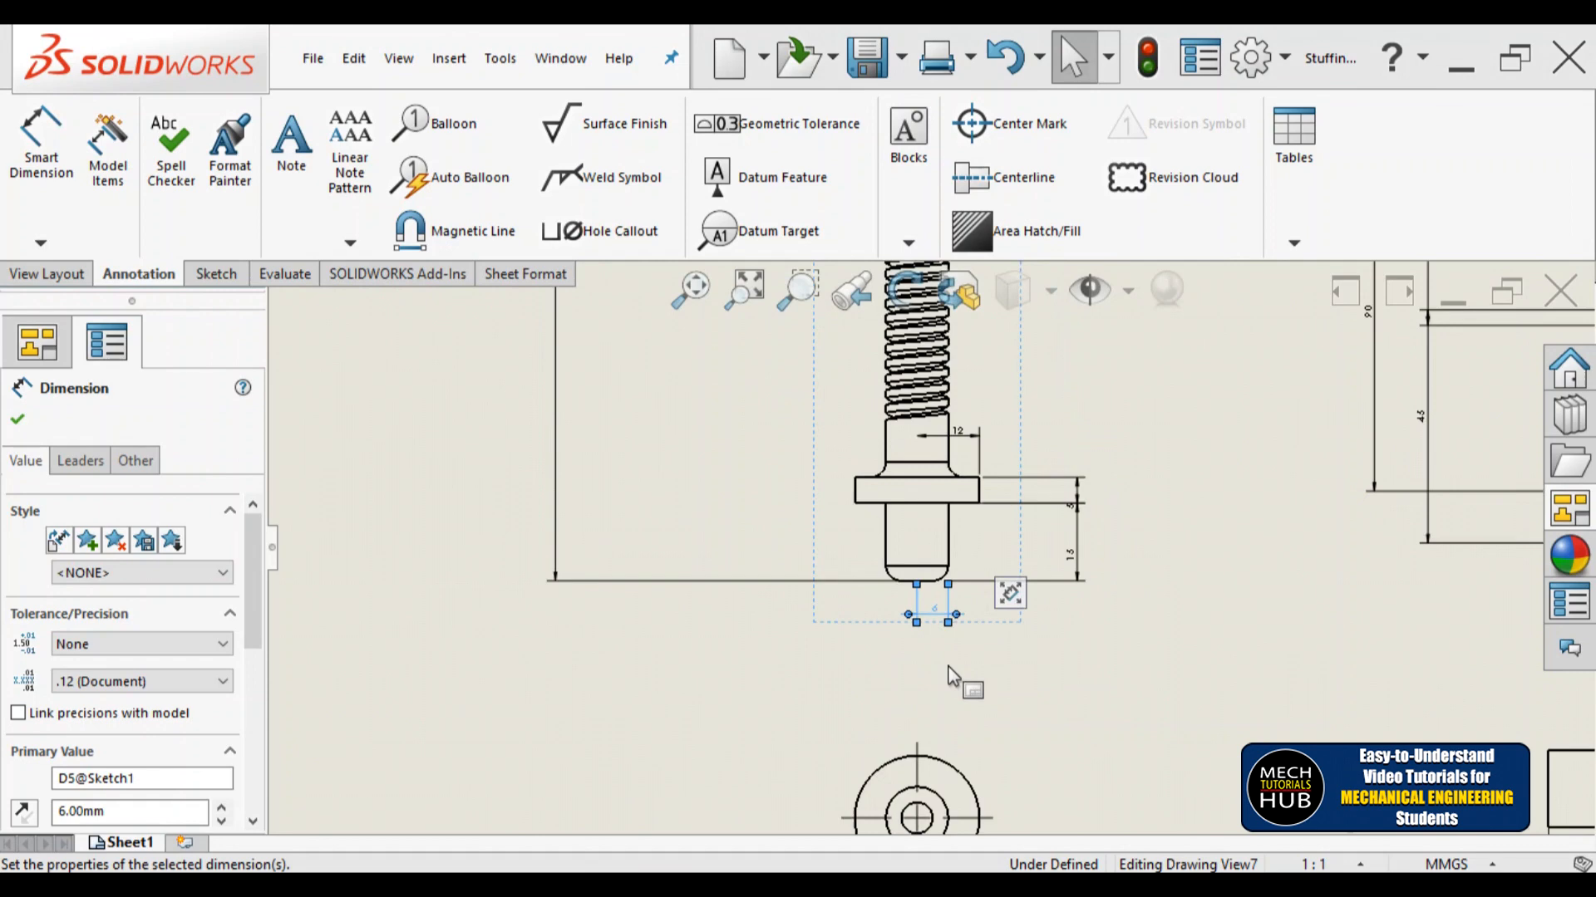
Step: Dimension the diameter of the outer circle in the stud's projected view, placing the value to the right of the circle
scroll(955, 719, down, 3)
click(39, 179)
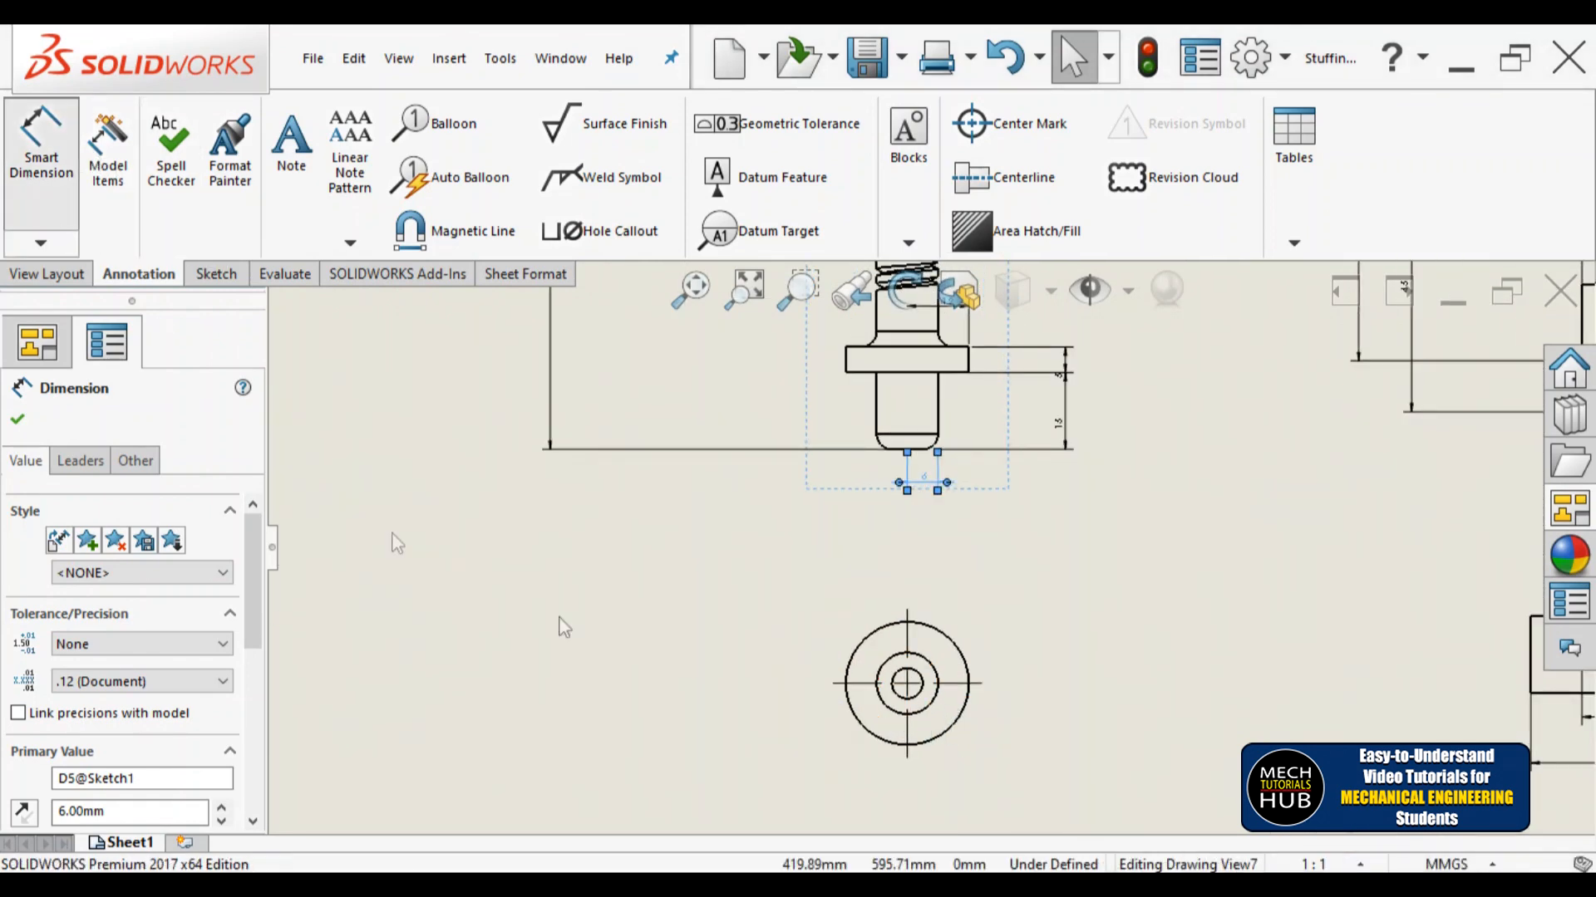
click(962, 656)
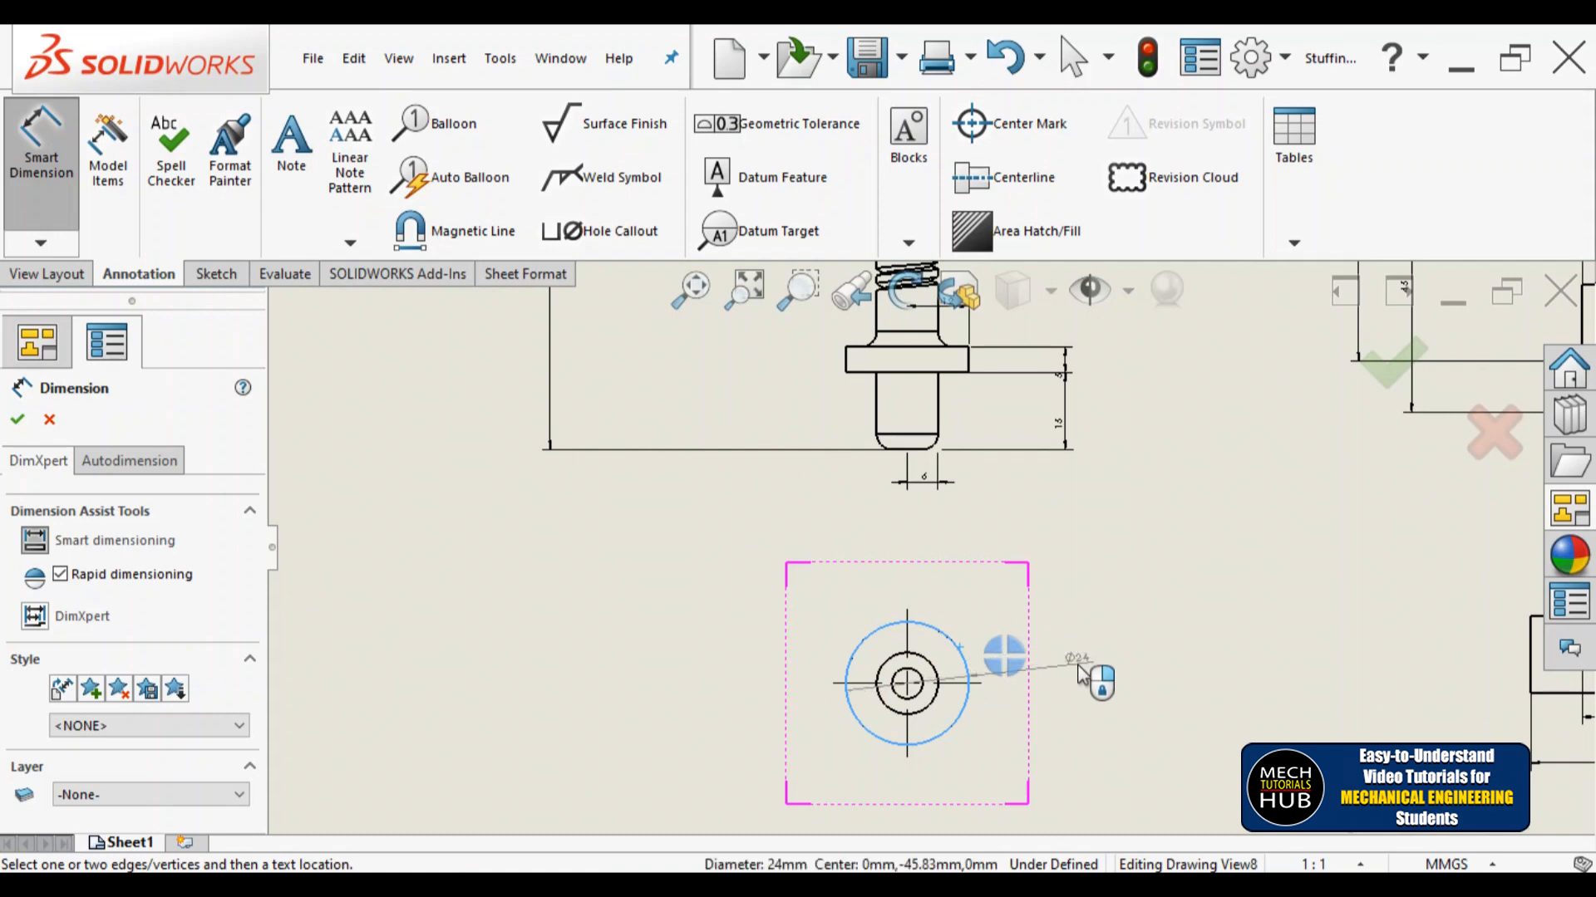
click(1080, 673)
key(Escape)
Step: Move the stud's overall length dimension closer to the front view
key(f)
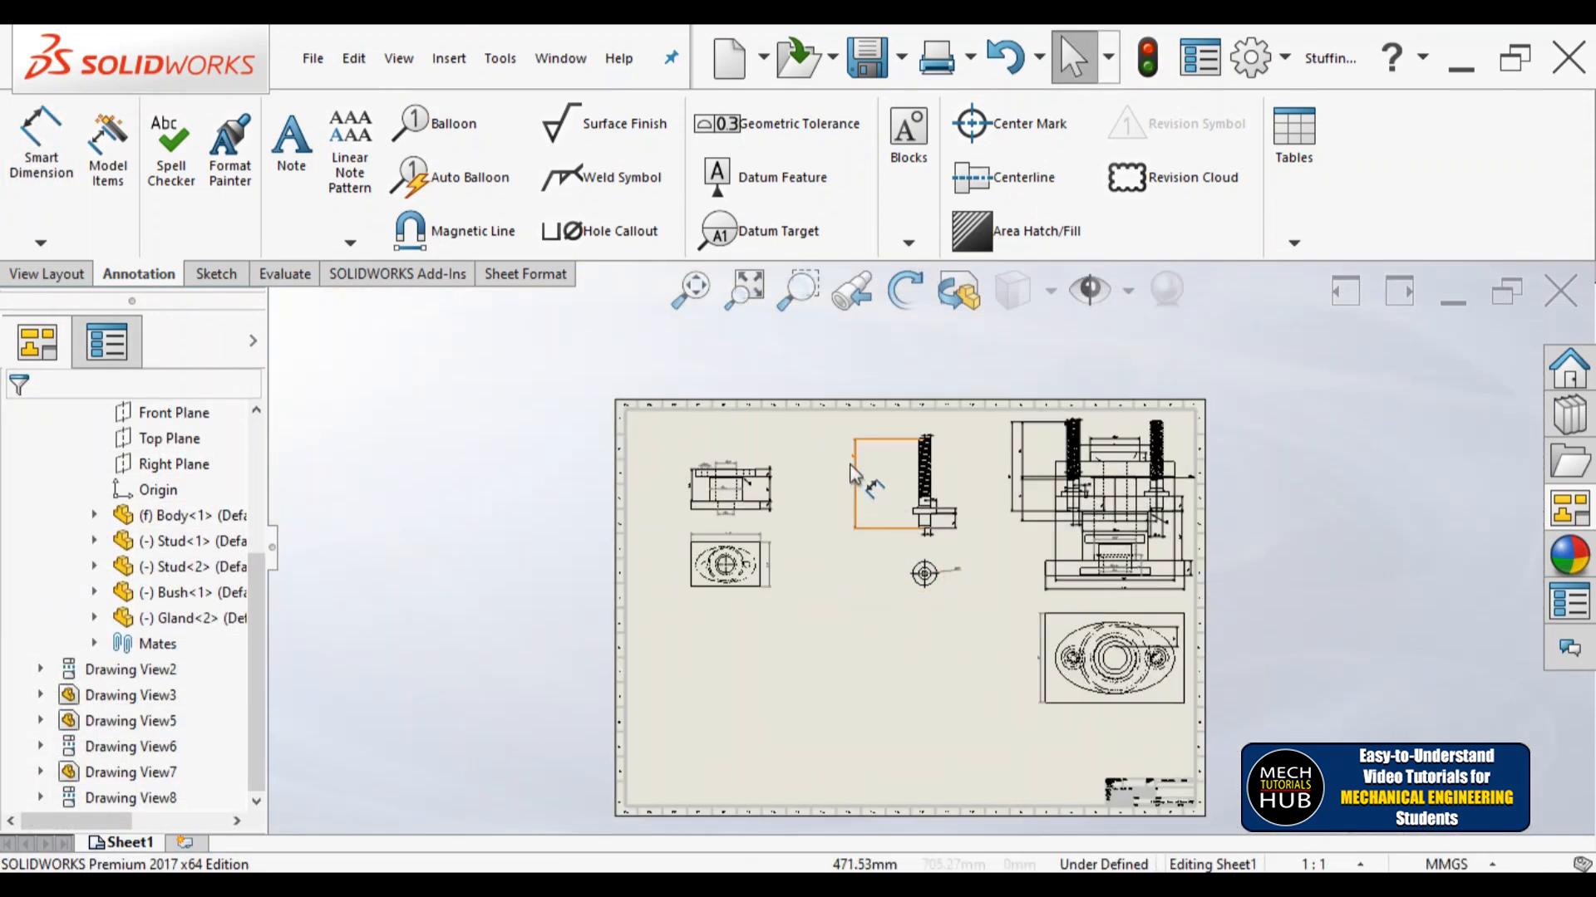
scroll(856, 478, down, 5)
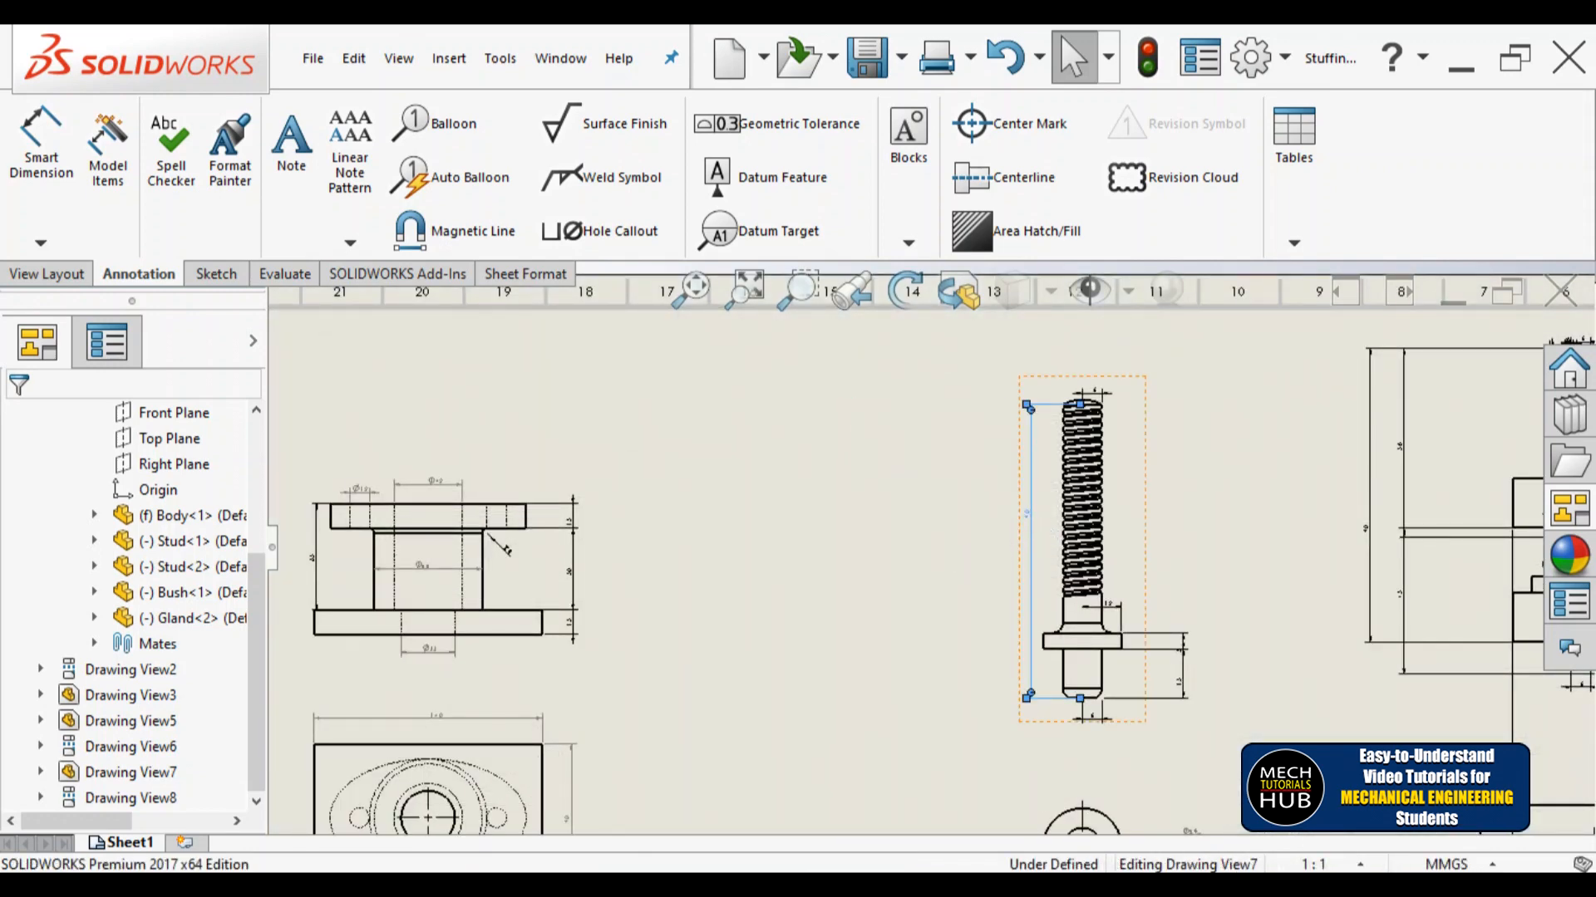
click(886, 552)
Step: Set the body's front view to a custom scale of 2:1
scroll(690, 573, up, 5)
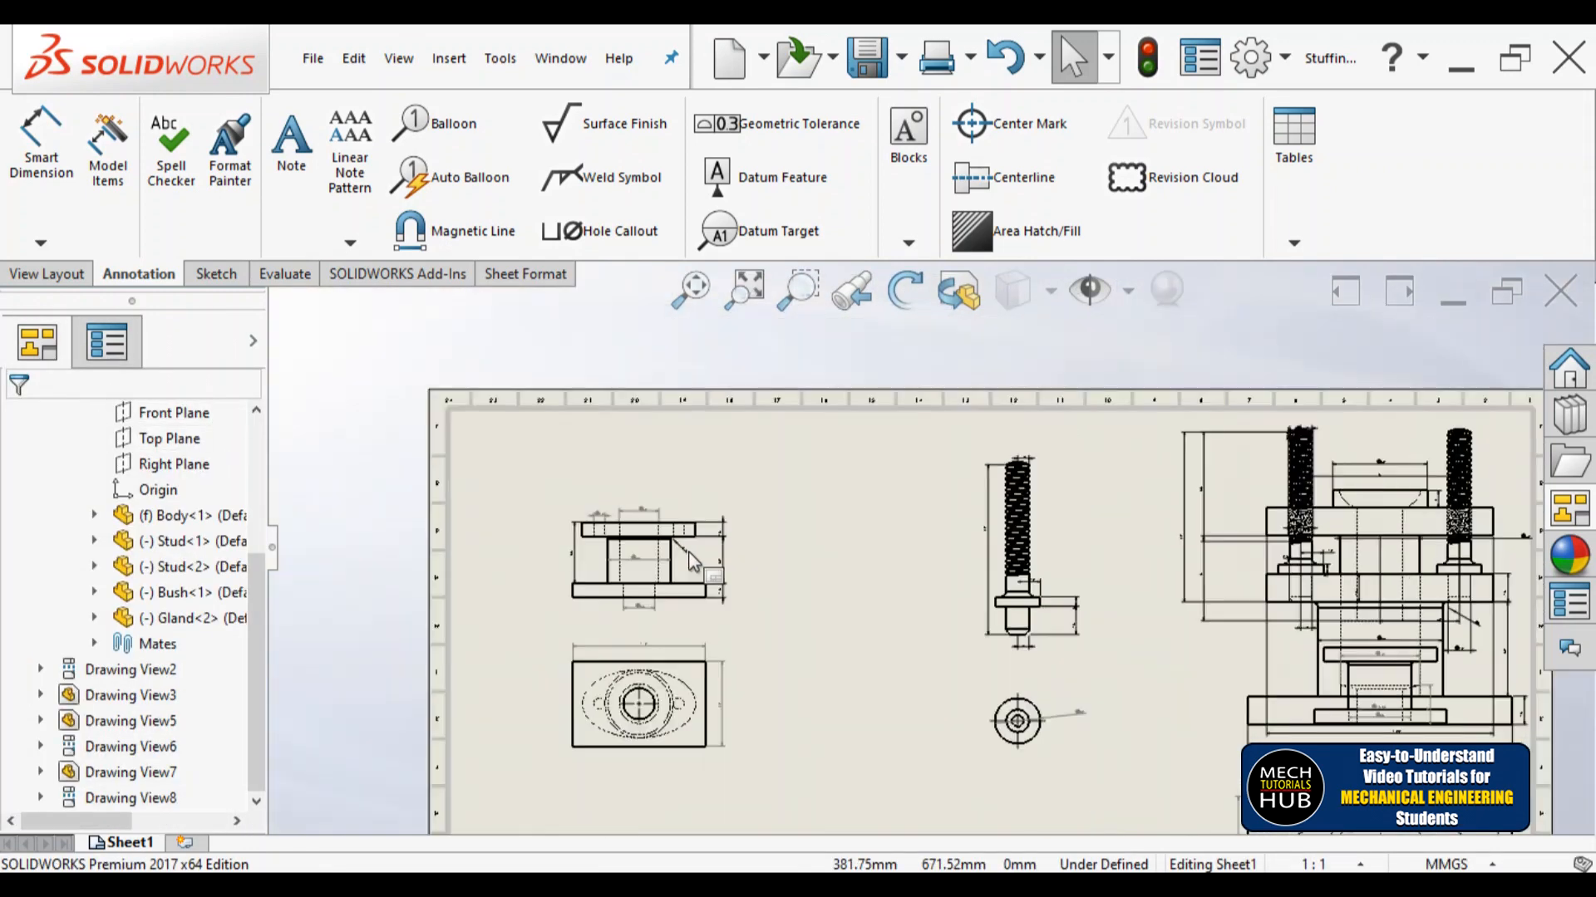
scroll(773, 648, down, 1)
scroll(942, 616, up, 3)
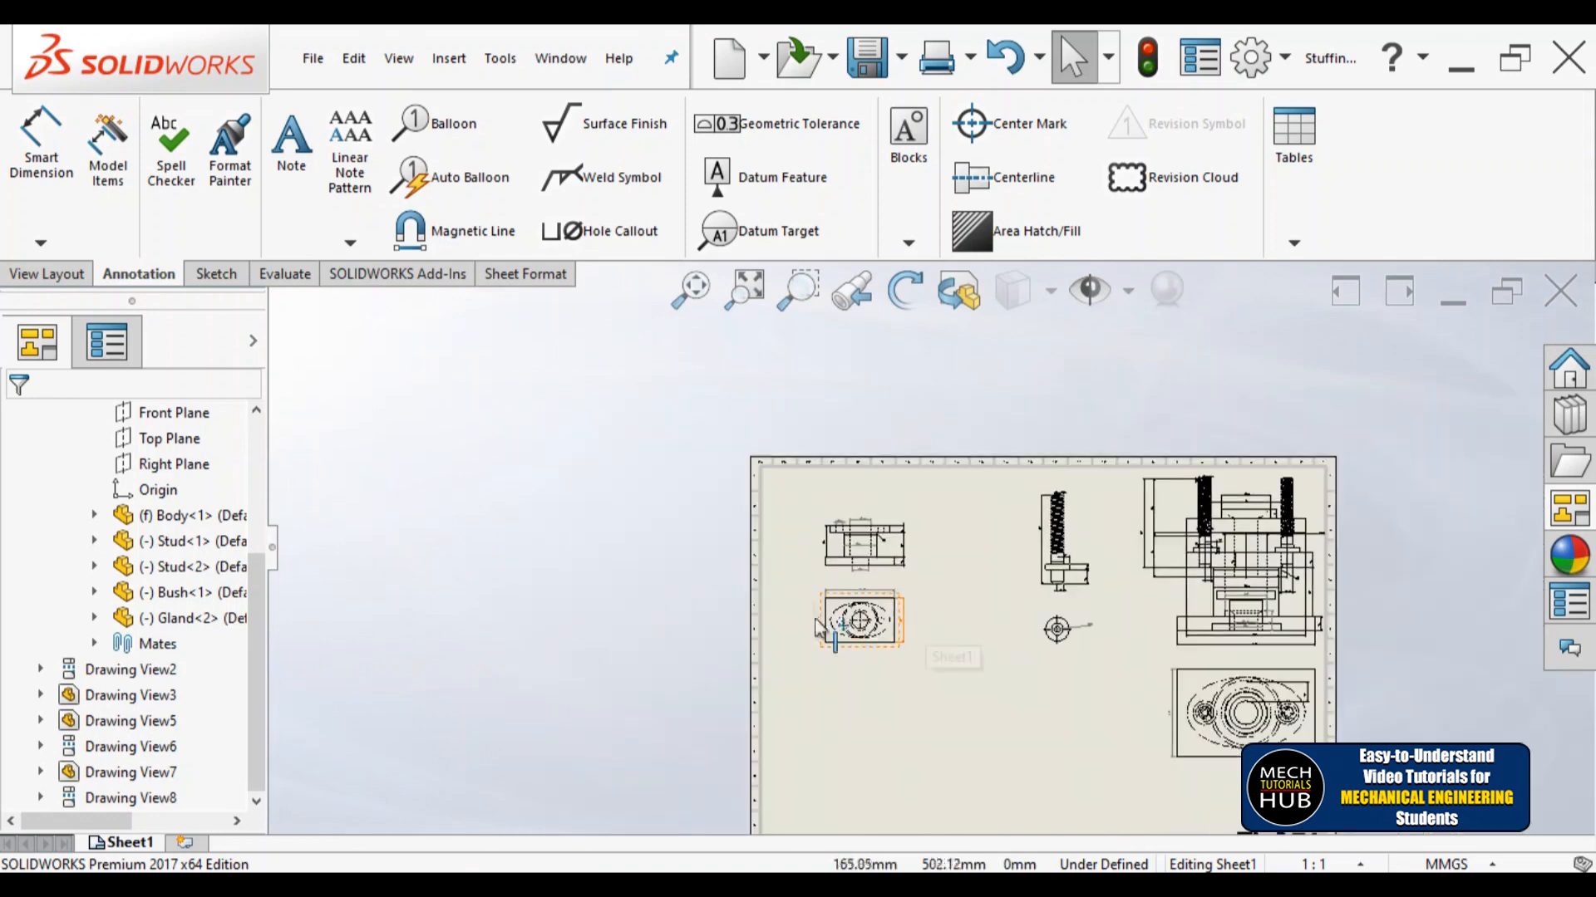
scroll(885, 579, down, 5)
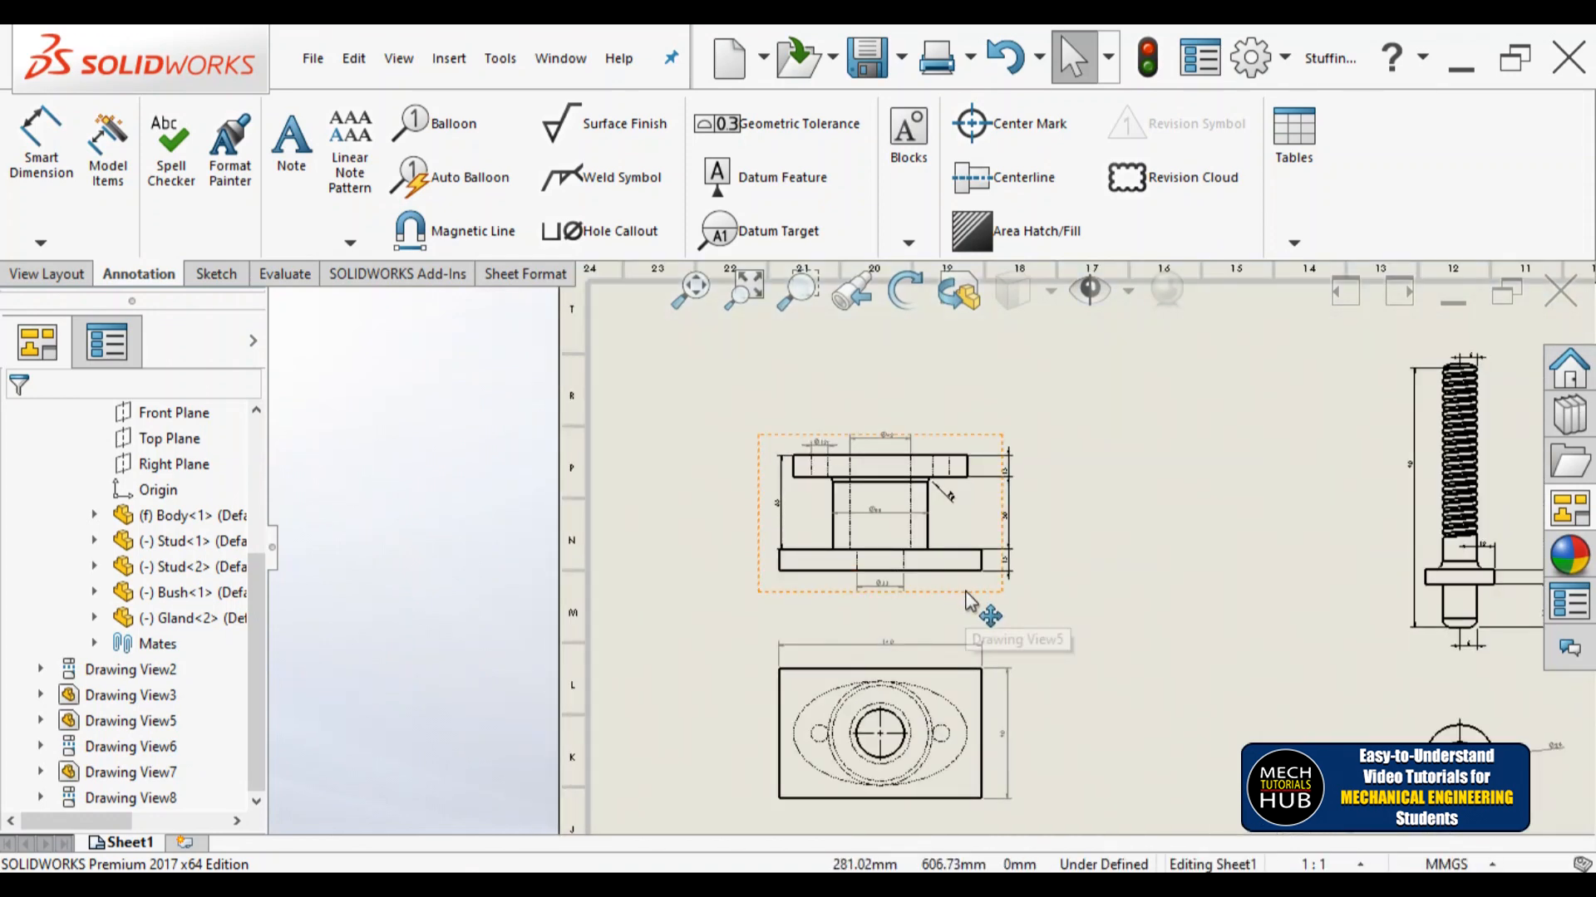
click(962, 614)
drag(251, 575, 252, 738)
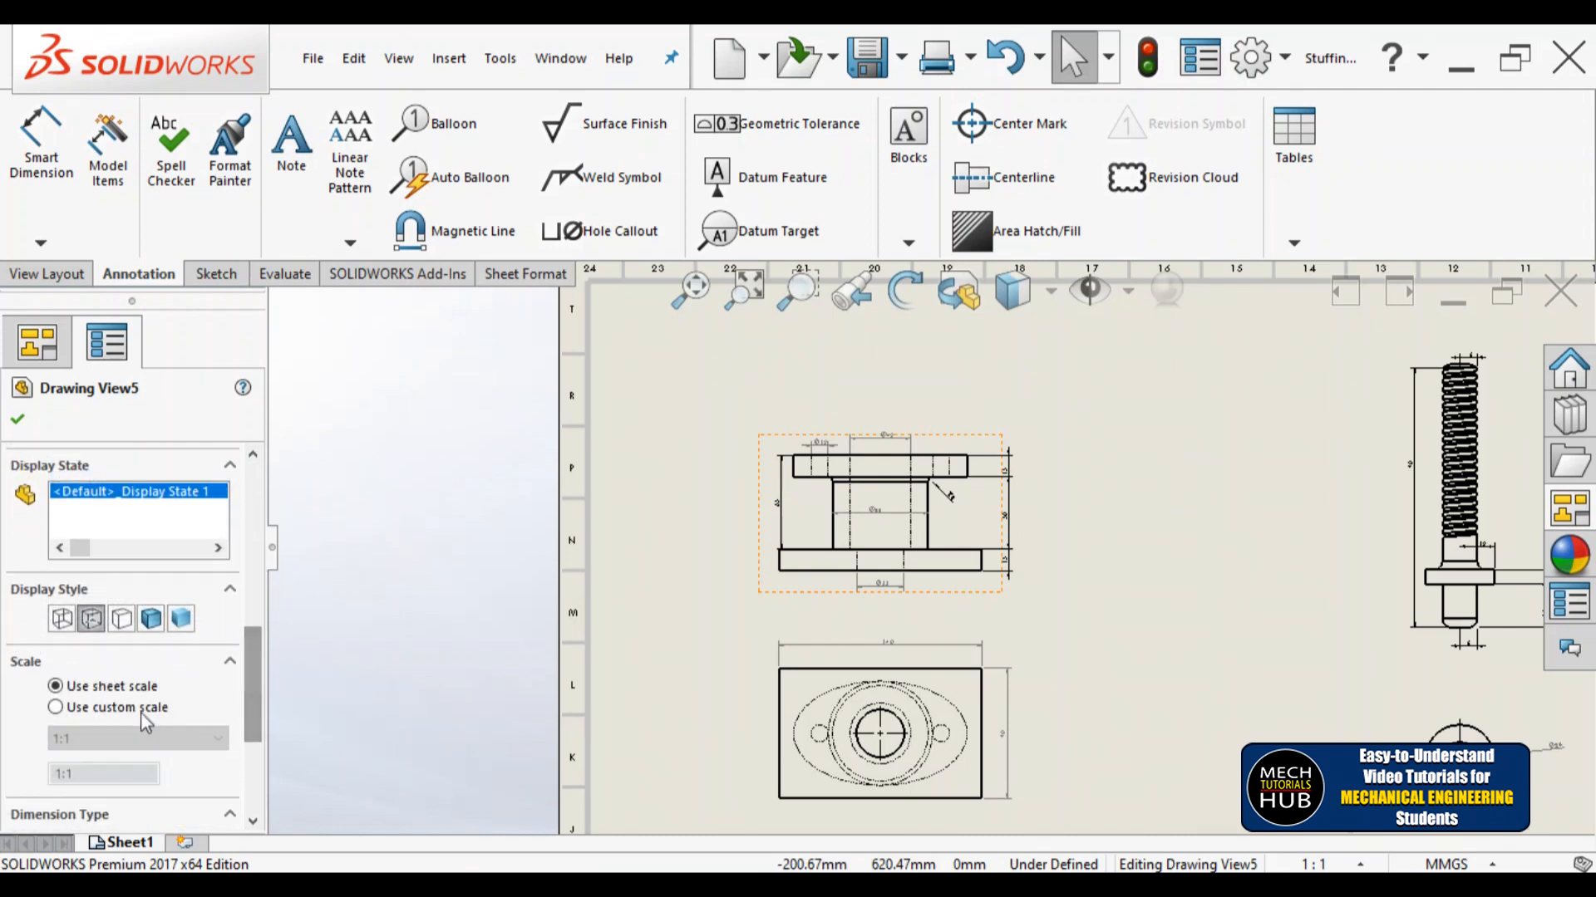
click(137, 716)
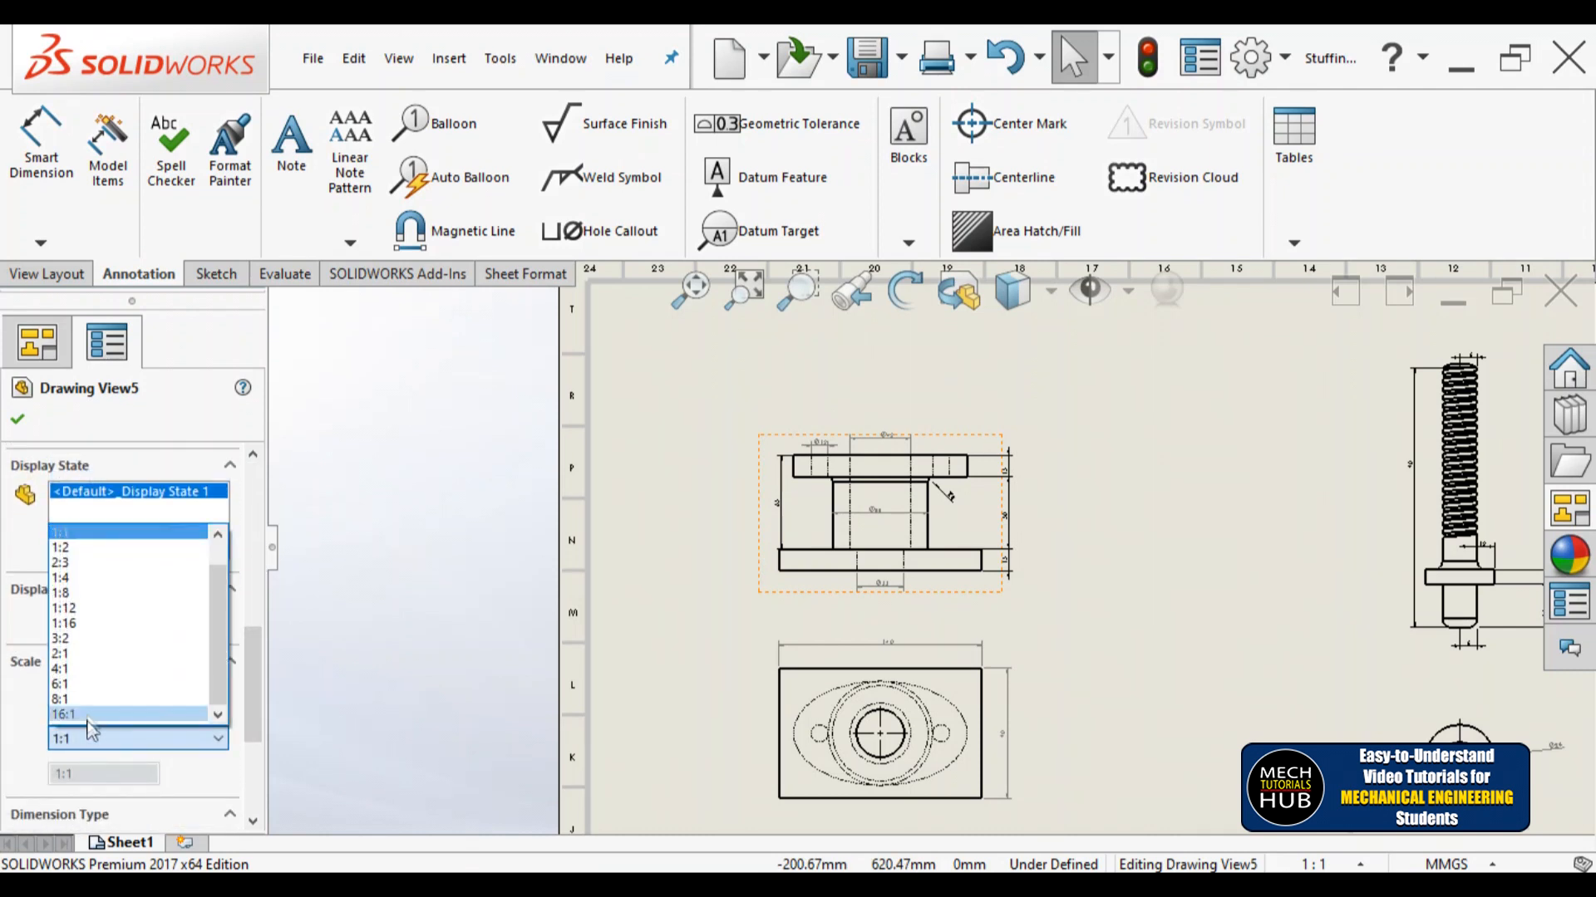
click(60, 653)
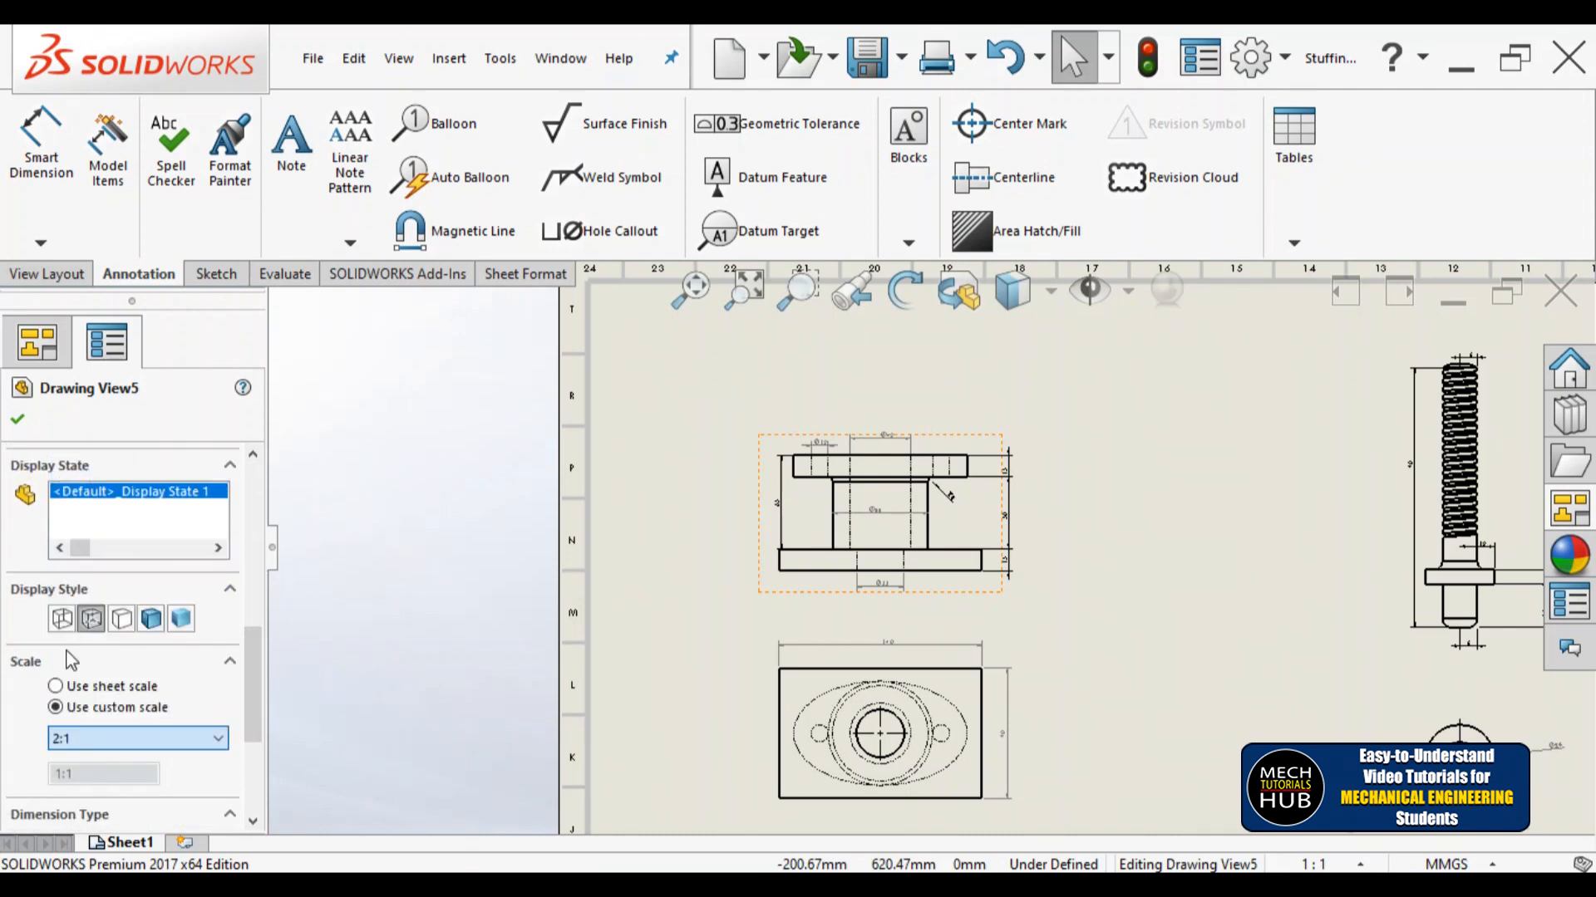
Step: Move the body's projected top view down so it sits clear of the enlarged front view
click(17, 423)
scroll(935, 557, up, 4)
scroll(941, 565, down, 2)
click(984, 800)
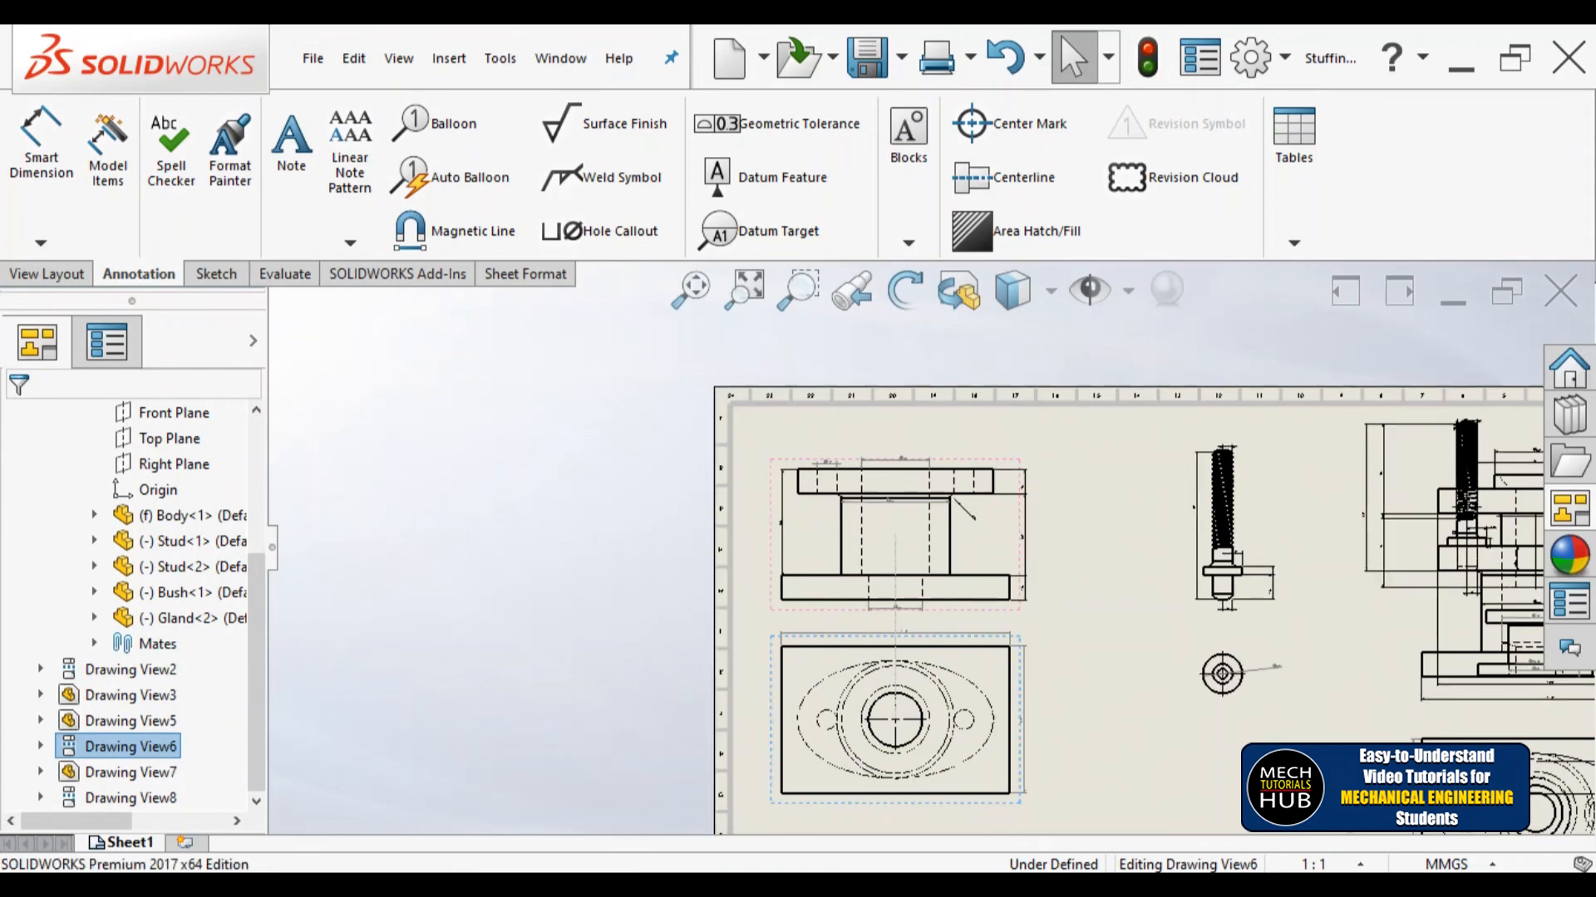
click(1014, 690)
Step: Place the front view of the Gland part on the sheet beneath the stud's views
scroll(1026, 619, up, 5)
scroll(1031, 620, down, 1)
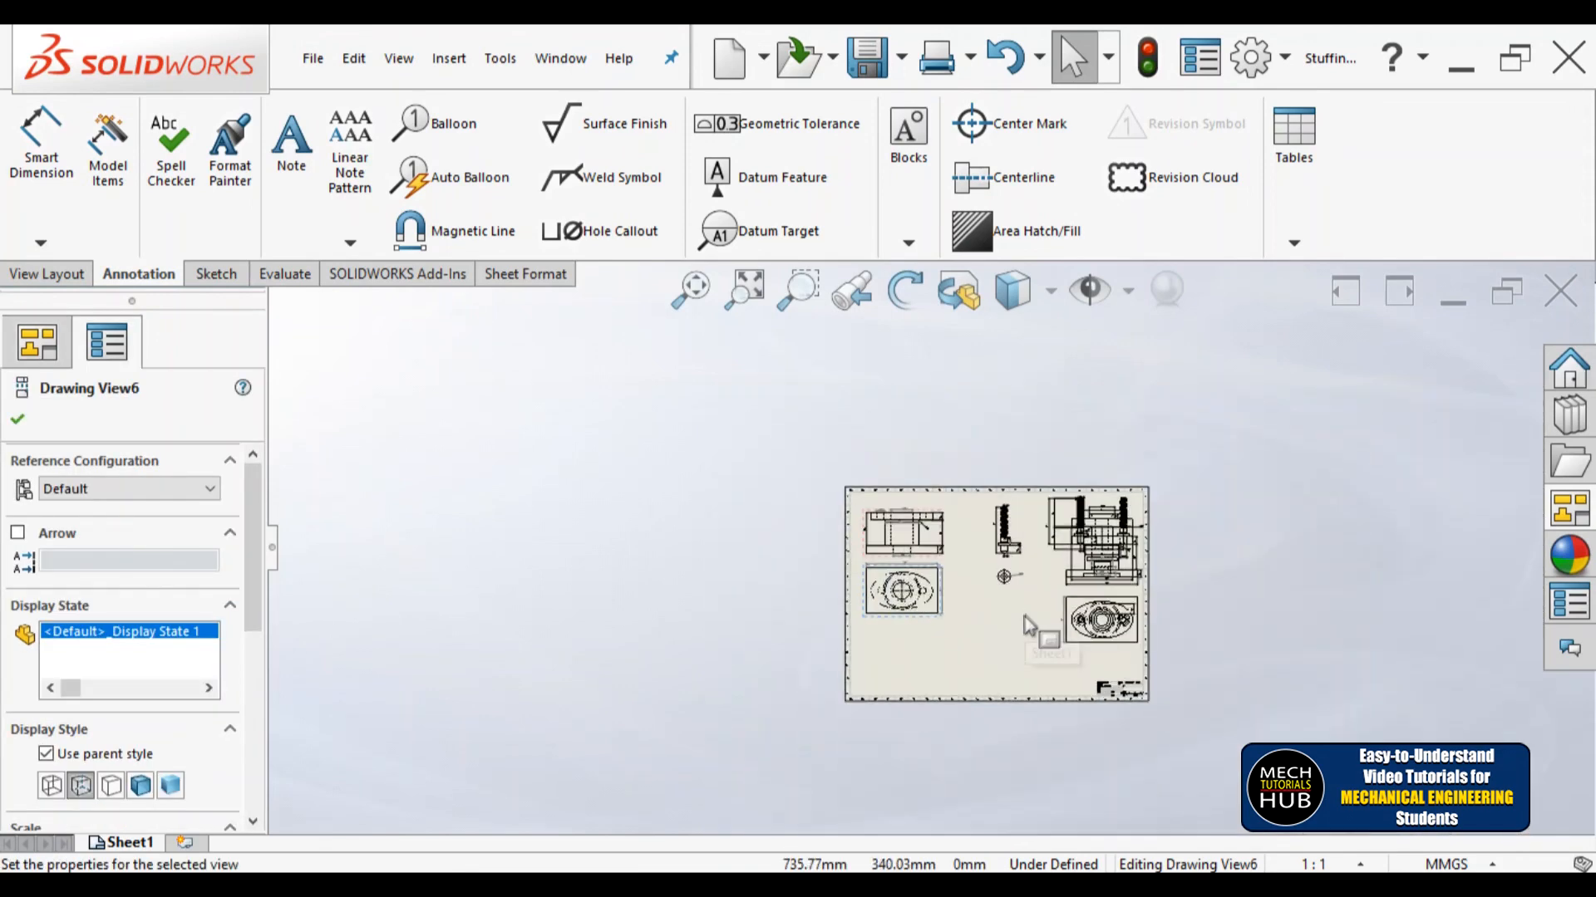
scroll(1055, 632, down, 2)
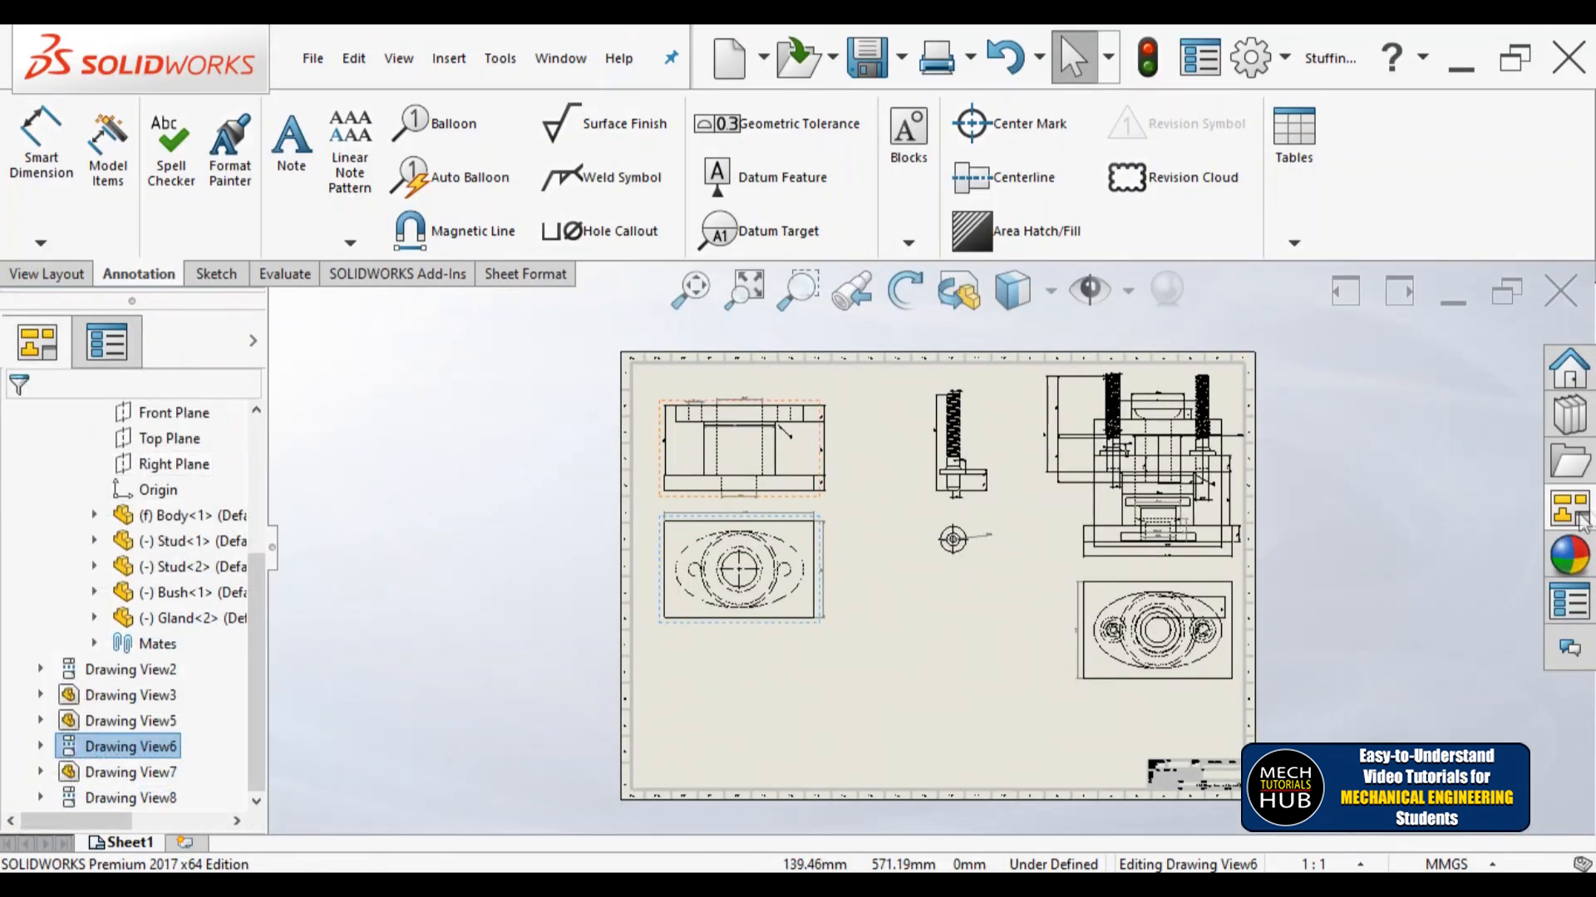
click(1566, 511)
click(1400, 301)
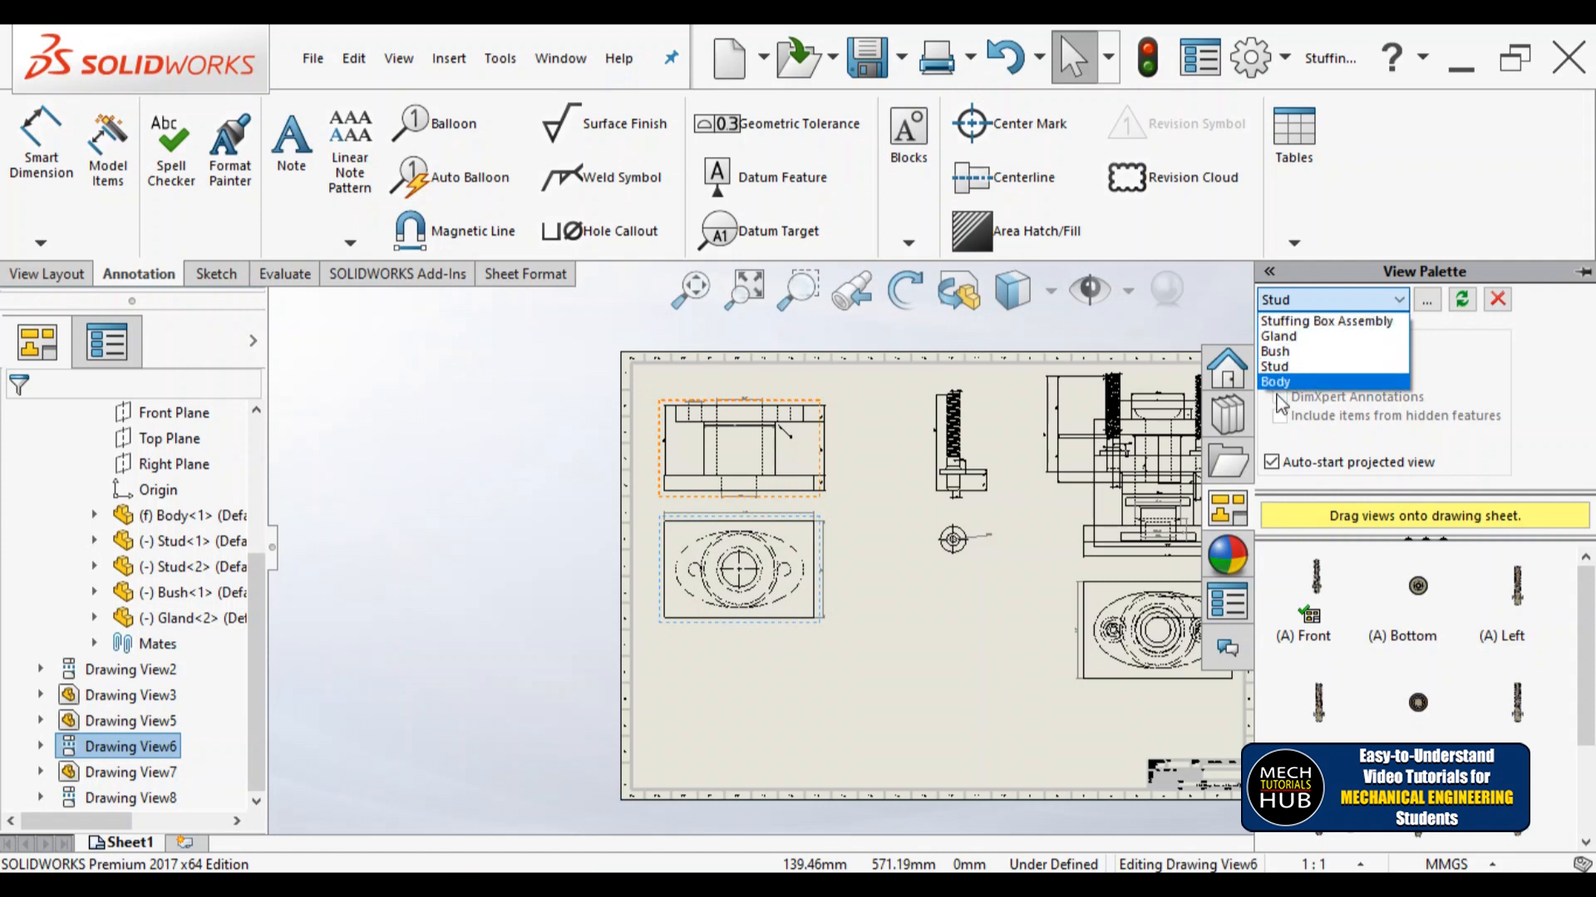
click(1280, 335)
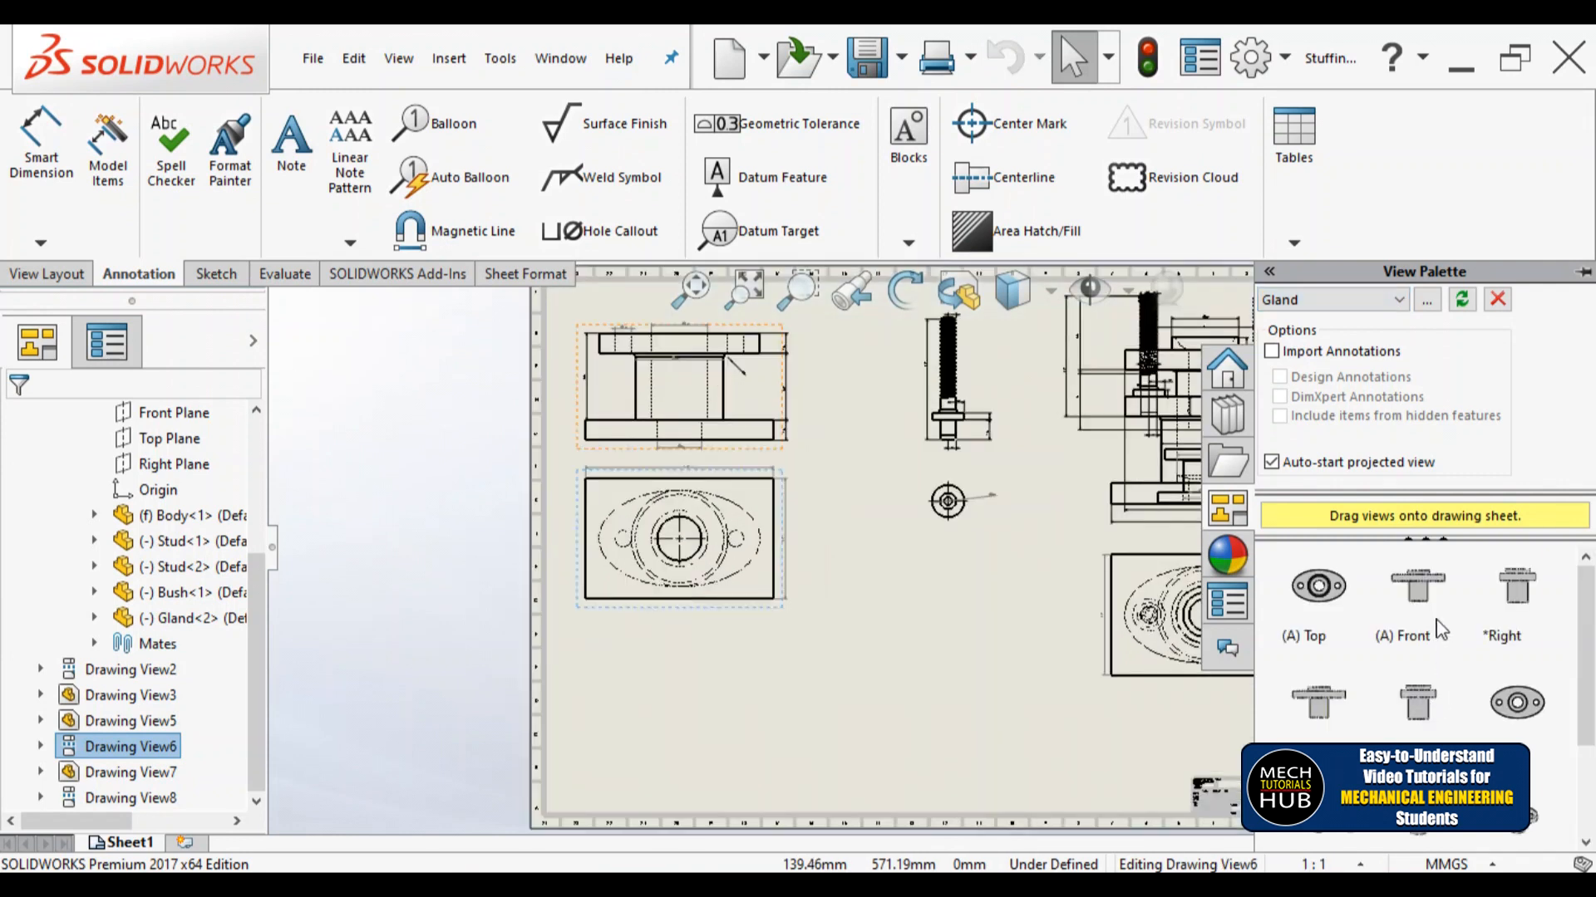
drag(1423, 604, 805, 683)
drag(864, 639, 970, 623)
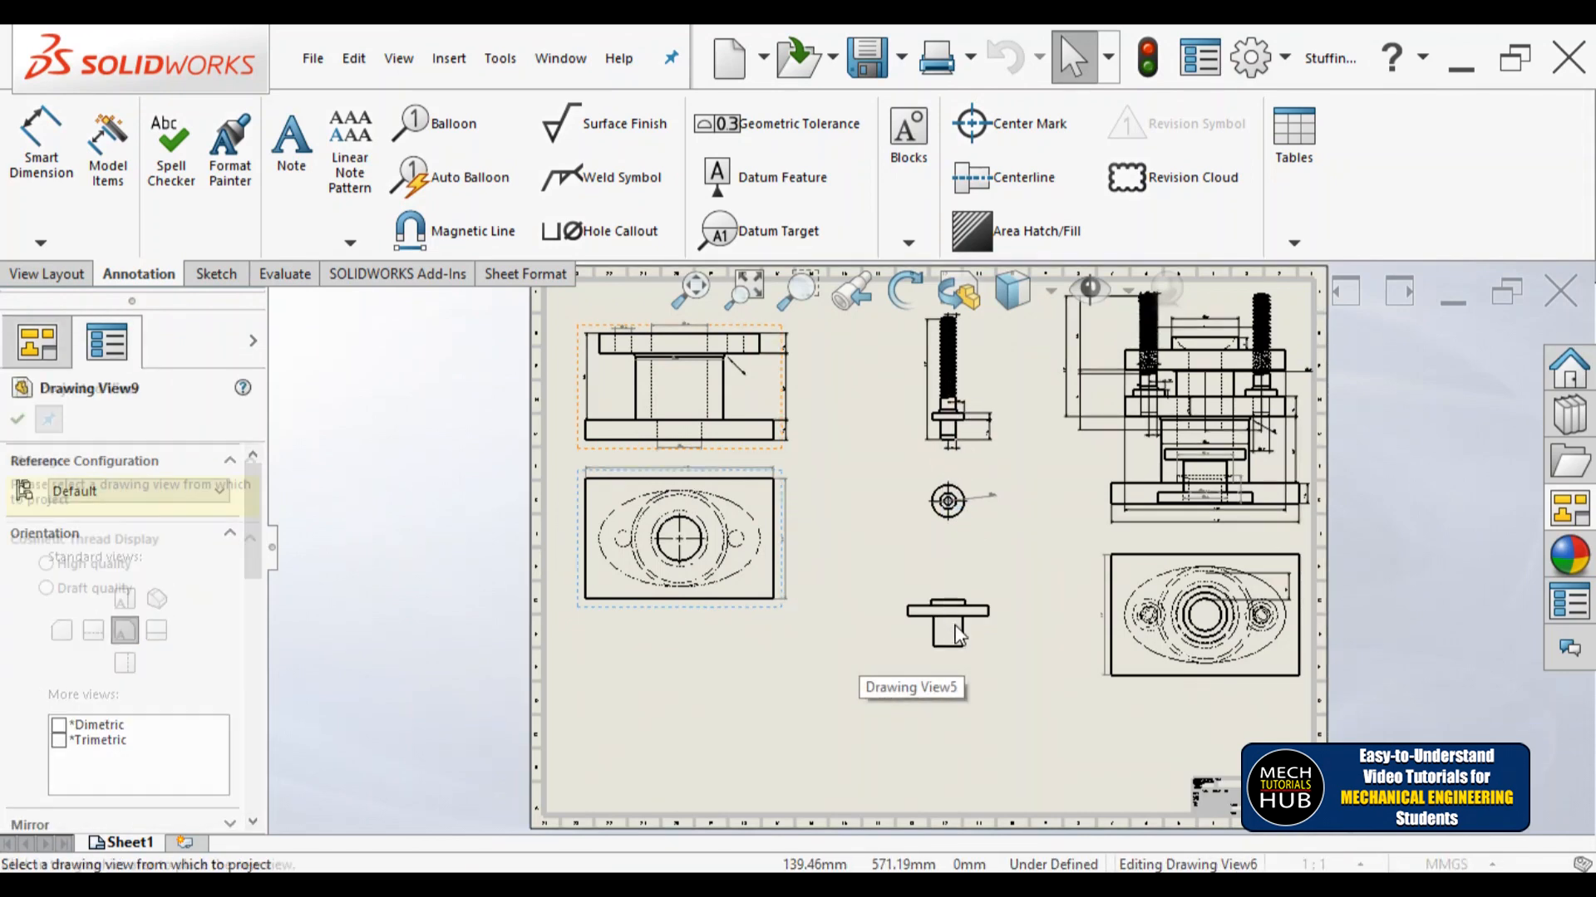
Step: Add the gland's projected top view directly beneath its front view and finish placing views
scroll(970, 640, down, 5)
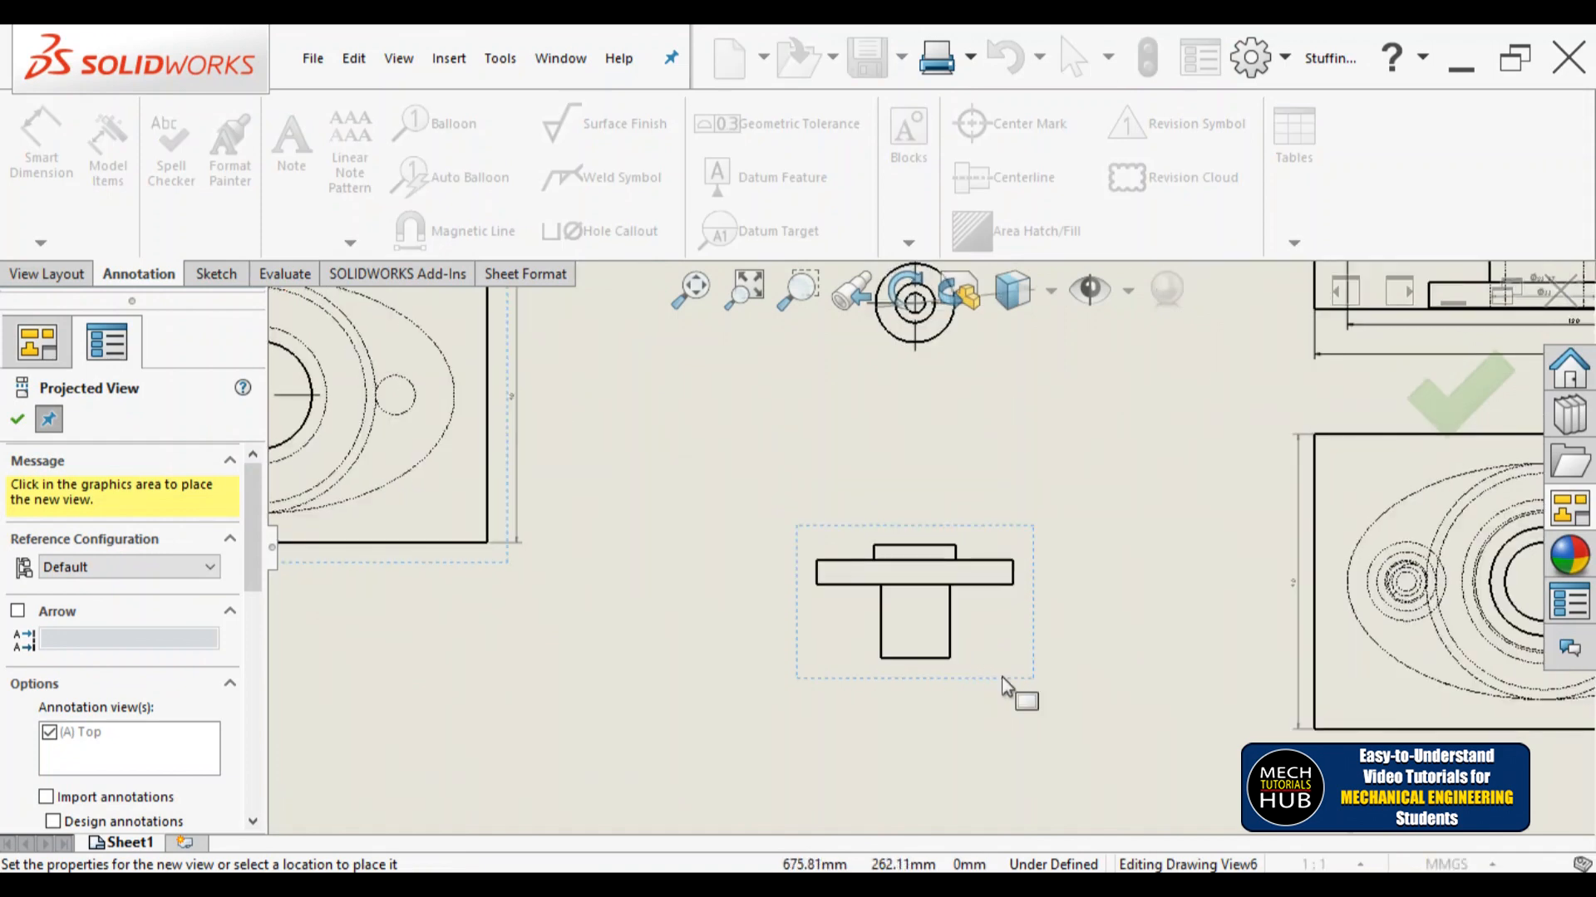
right_click(1000, 678)
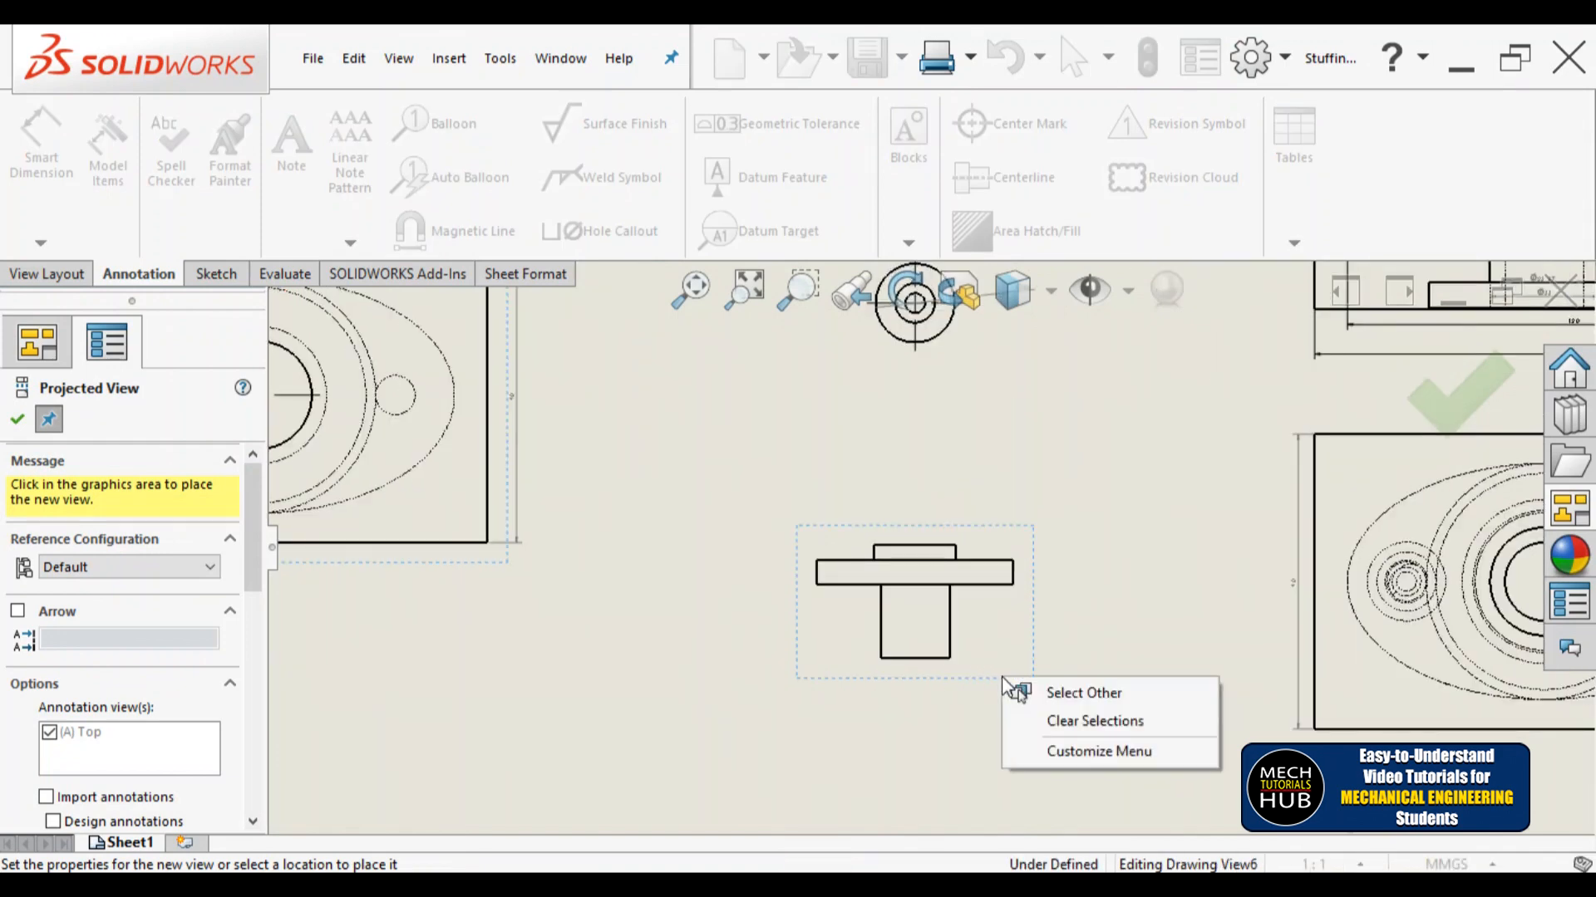
click(15, 423)
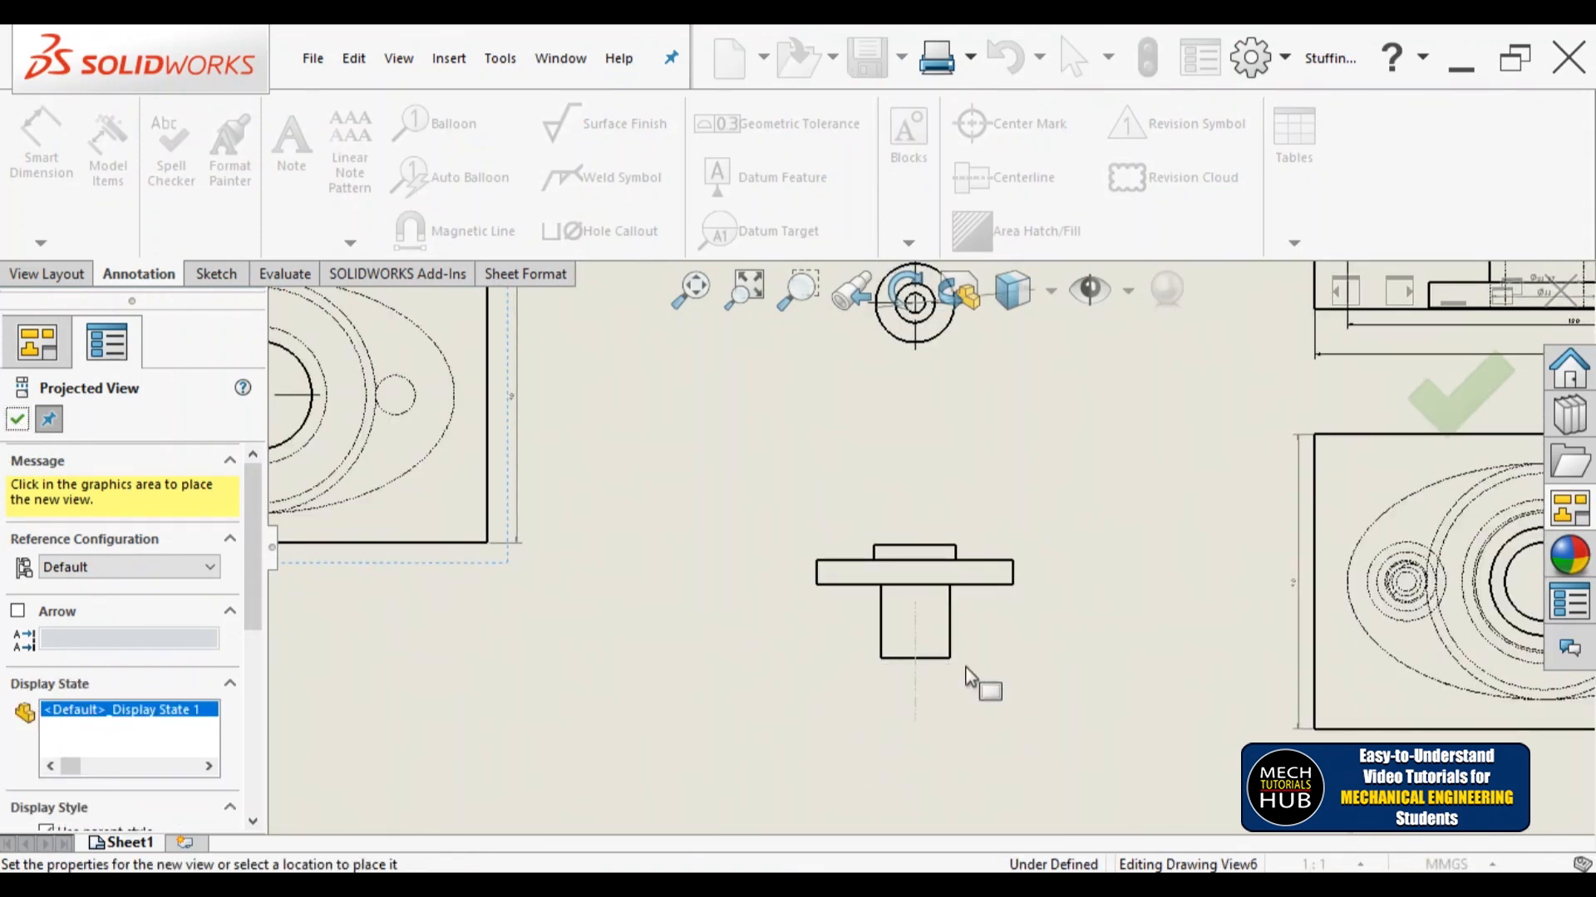
click(914, 777)
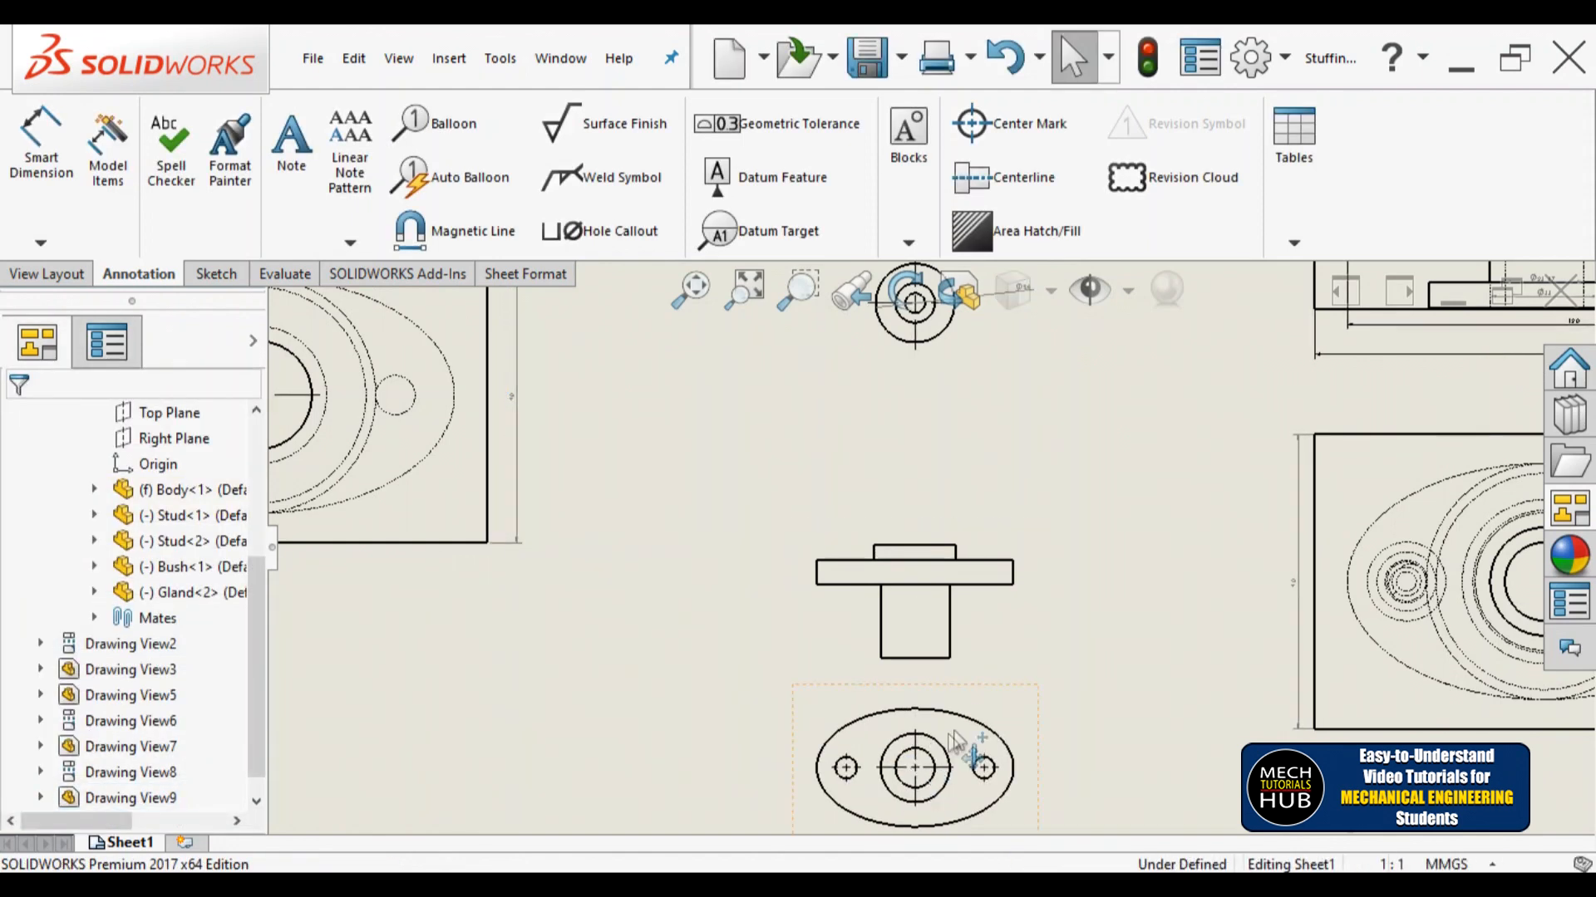
Step: Try to break the alignment of the gland's front view
click(1030, 684)
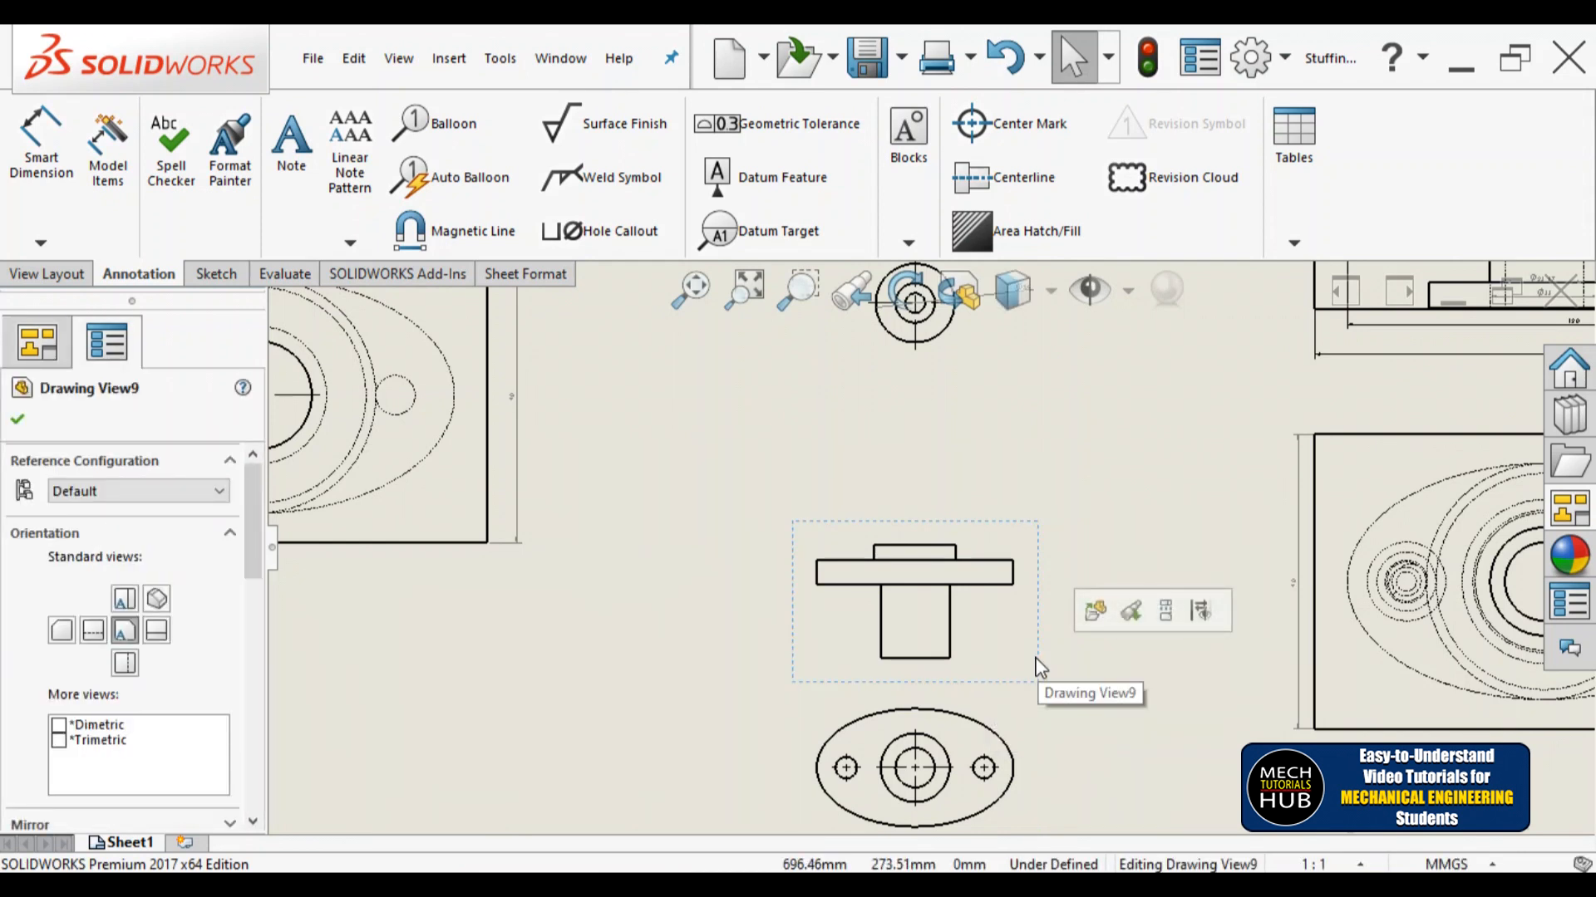
right_click(1037, 667)
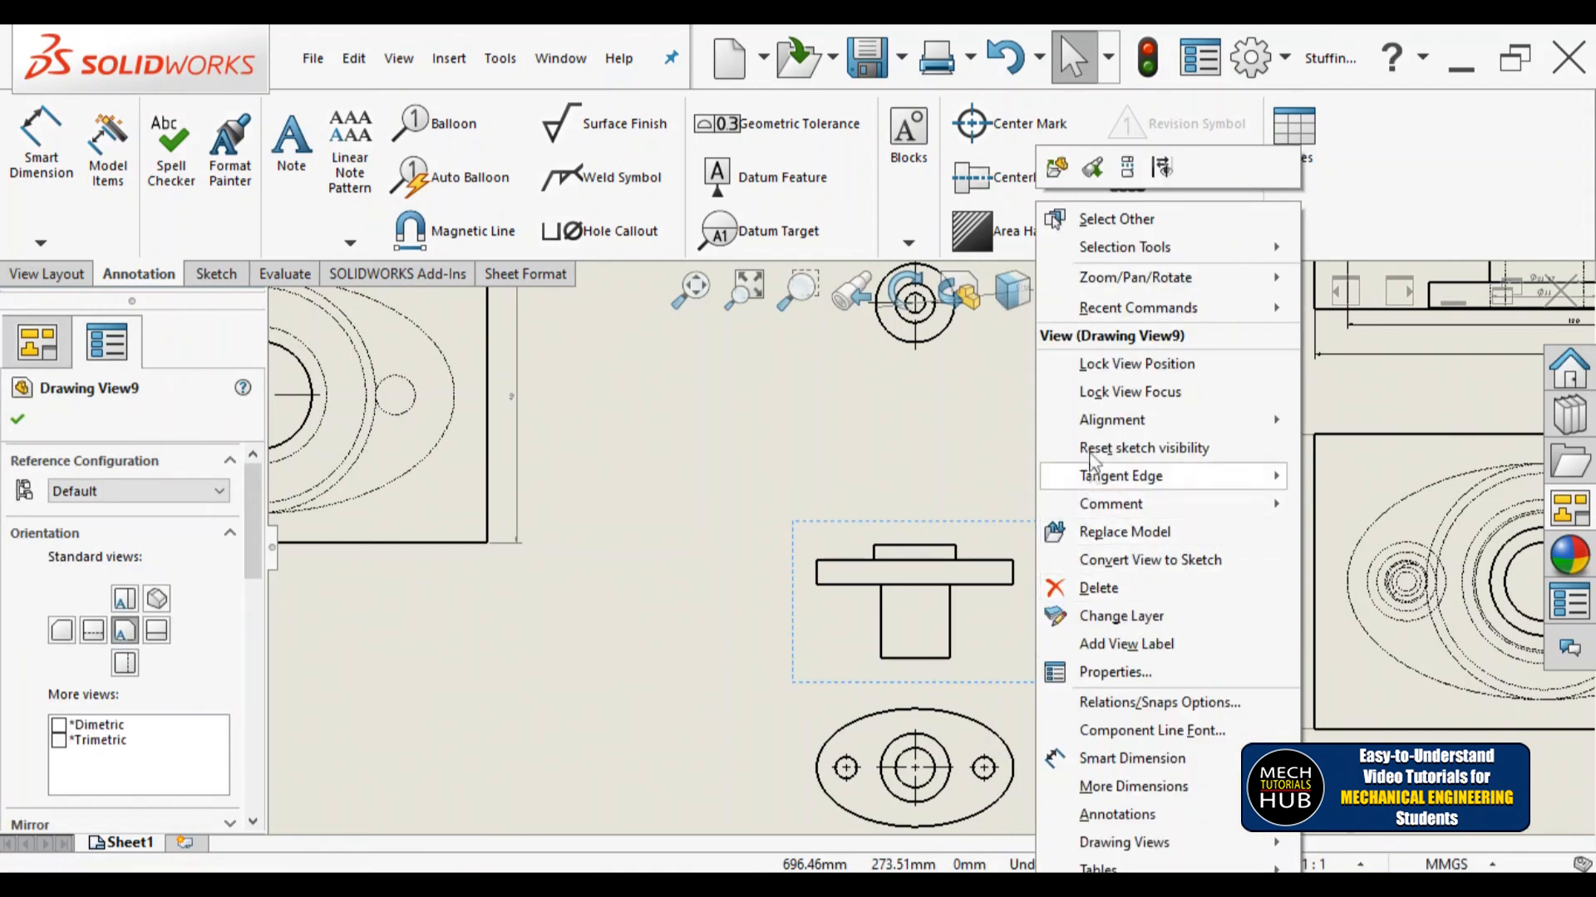
mouse_move(1100, 426)
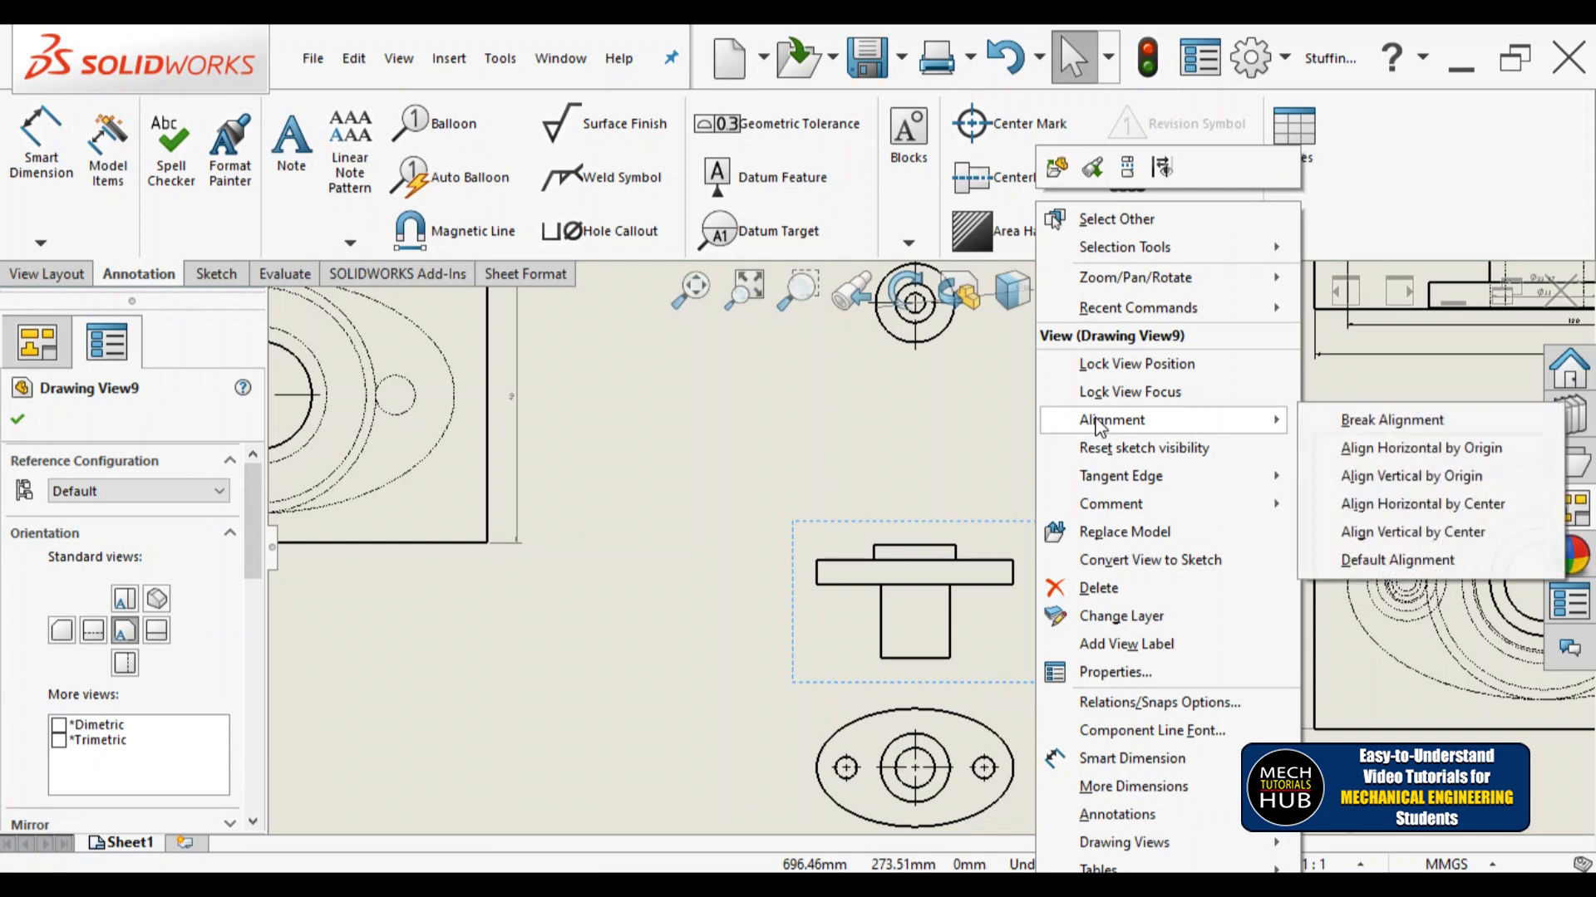
click(1329, 420)
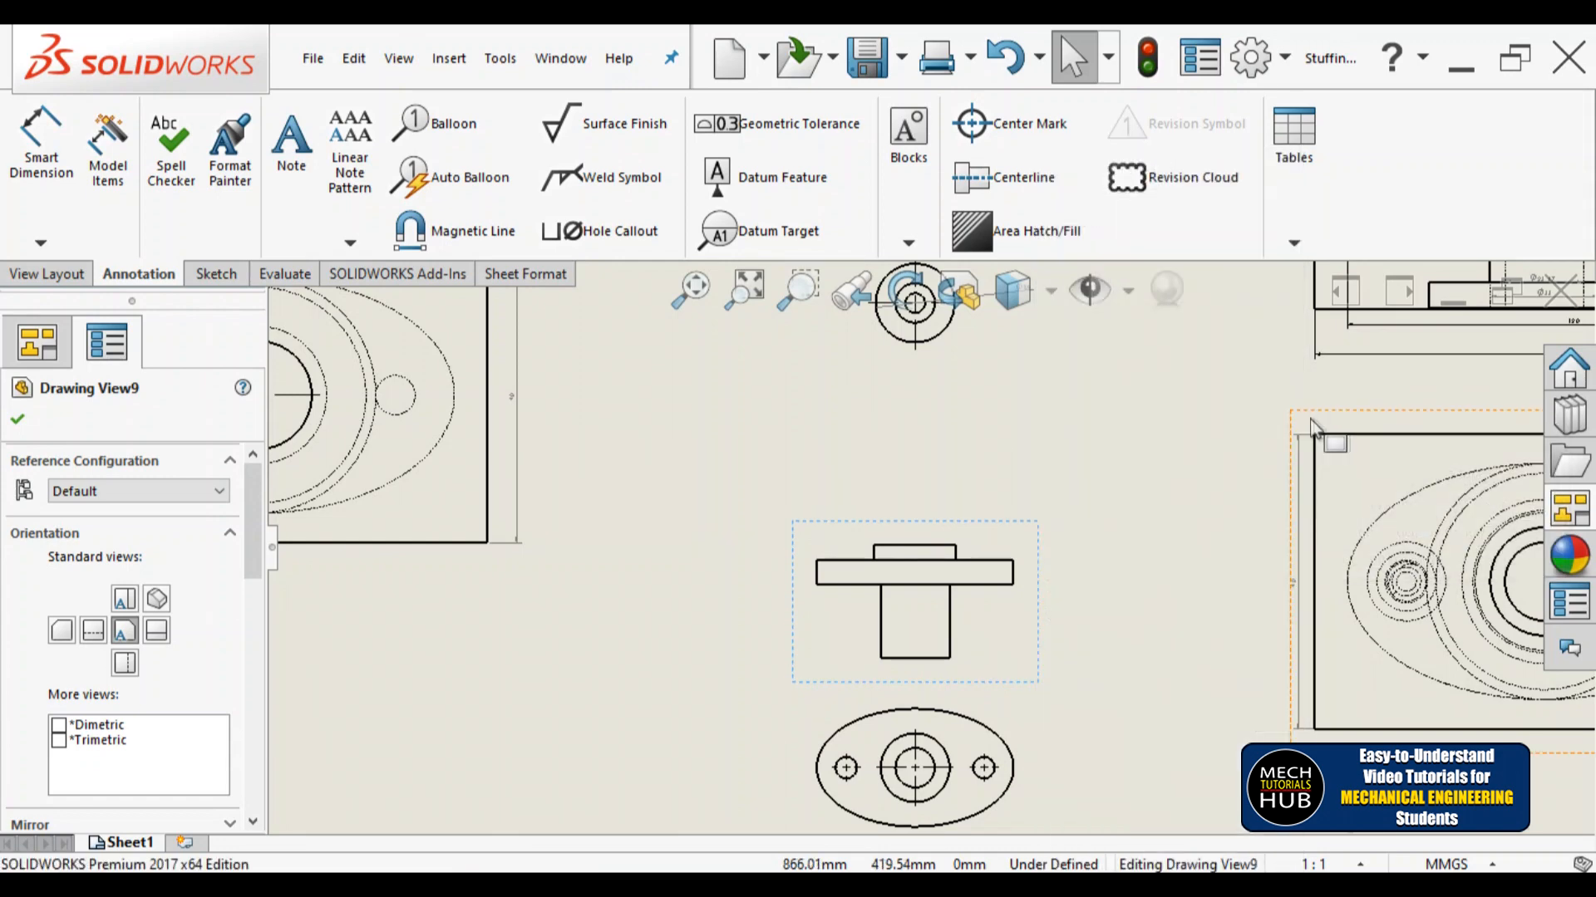
click(19, 420)
Step: Show hidden lines in the gland's front view and import design annotations, including items from hidden features
scroll(1080, 706, up, 3)
scroll(989, 665, down, 4)
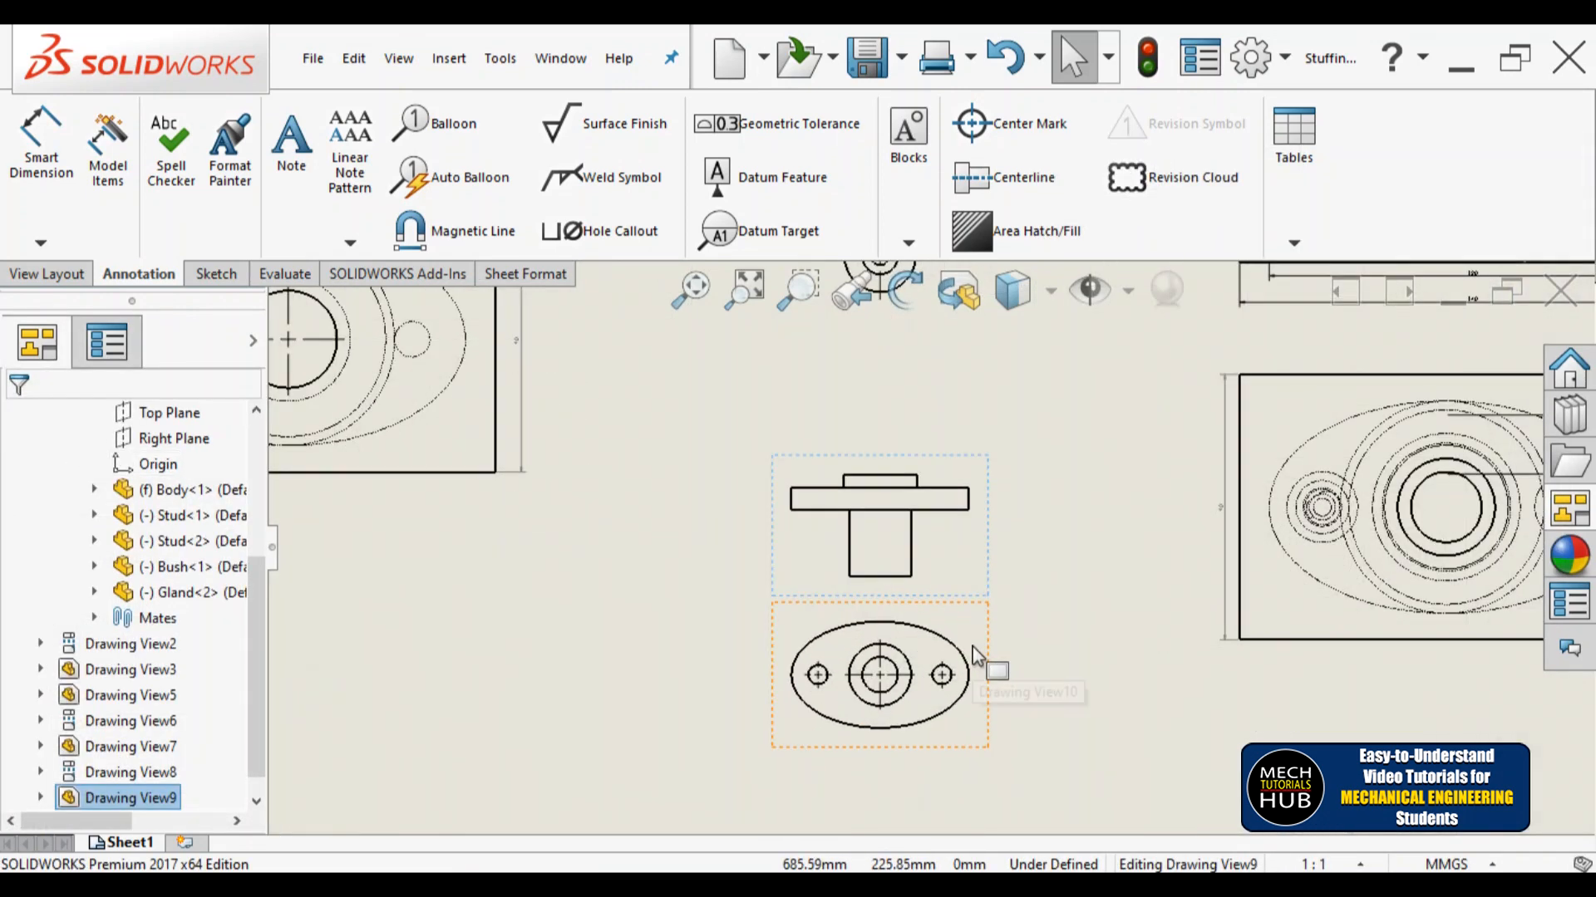
scroll(937, 615, up, 2)
scroll(914, 615, down, 2)
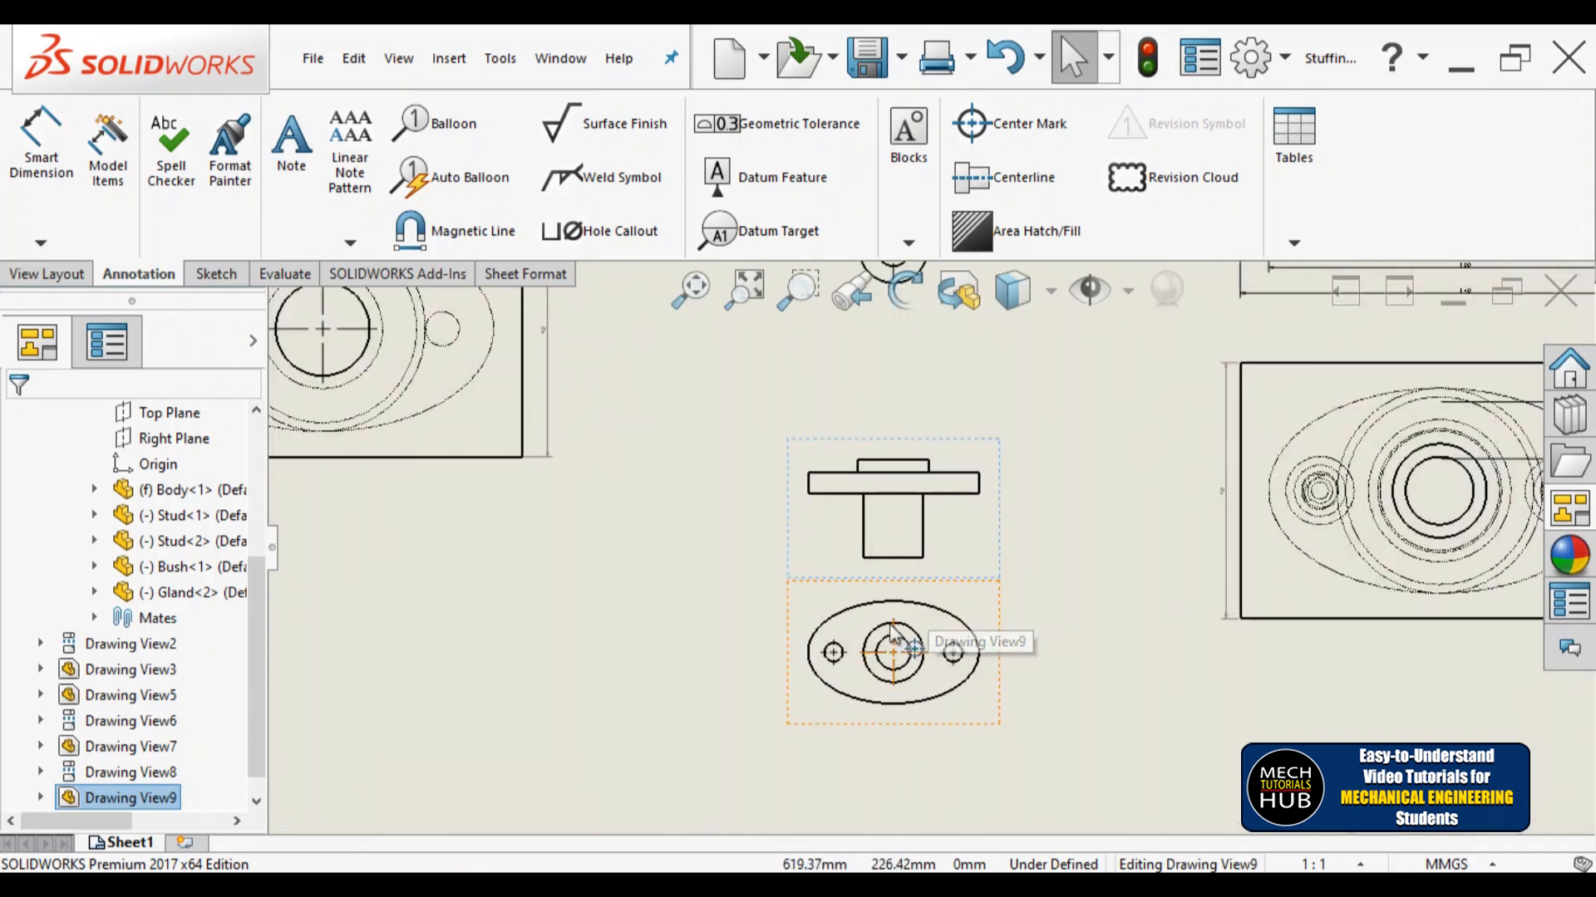
click(997, 578)
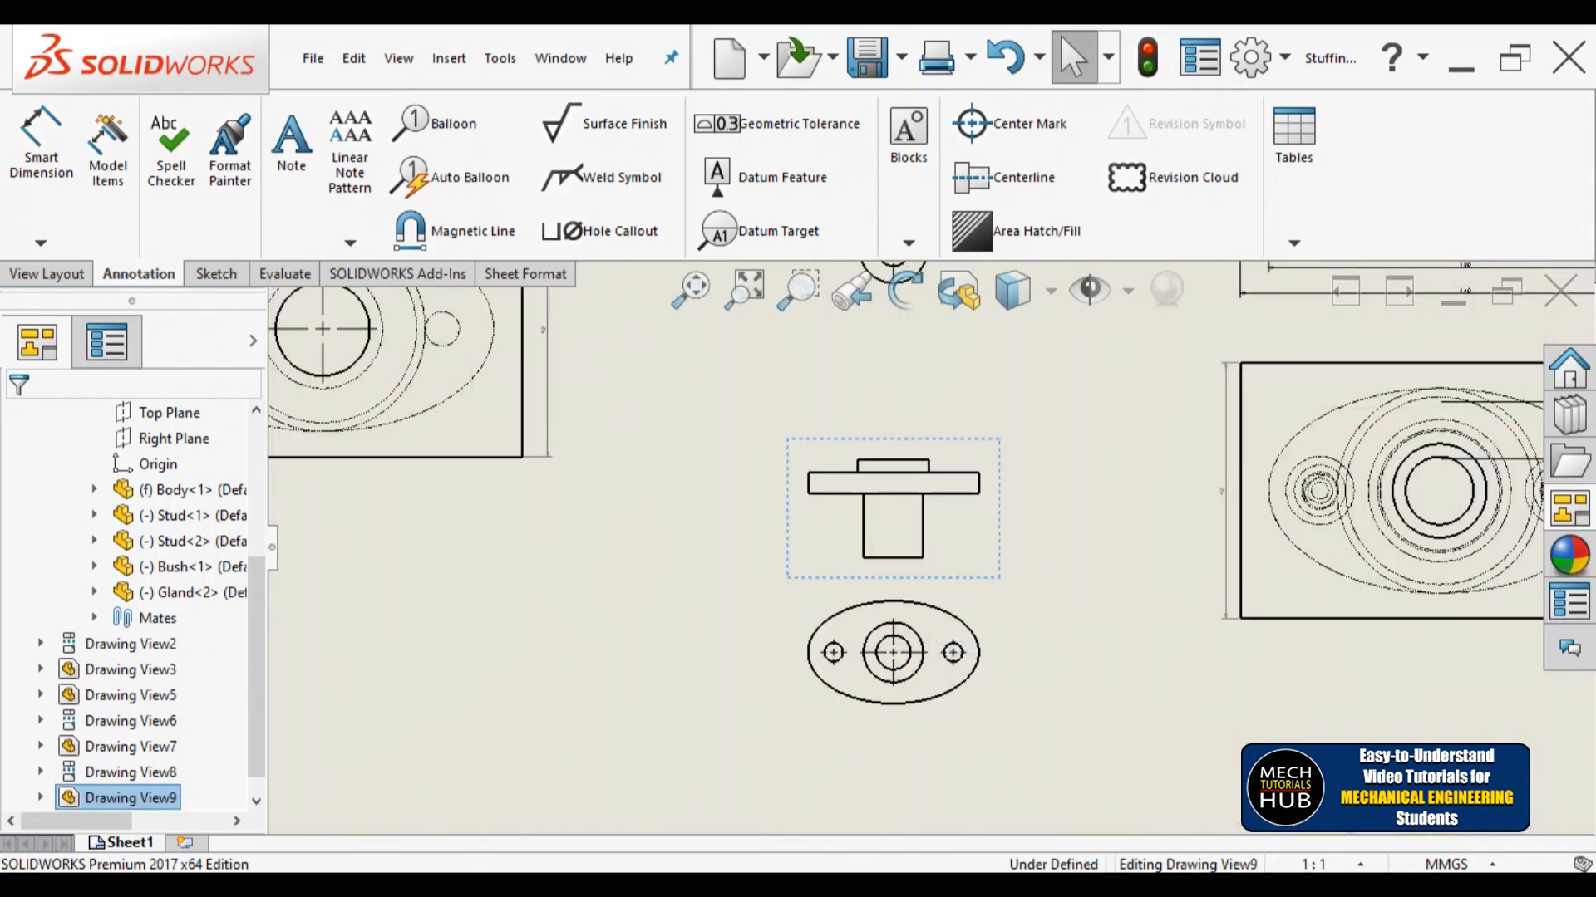
click(254, 665)
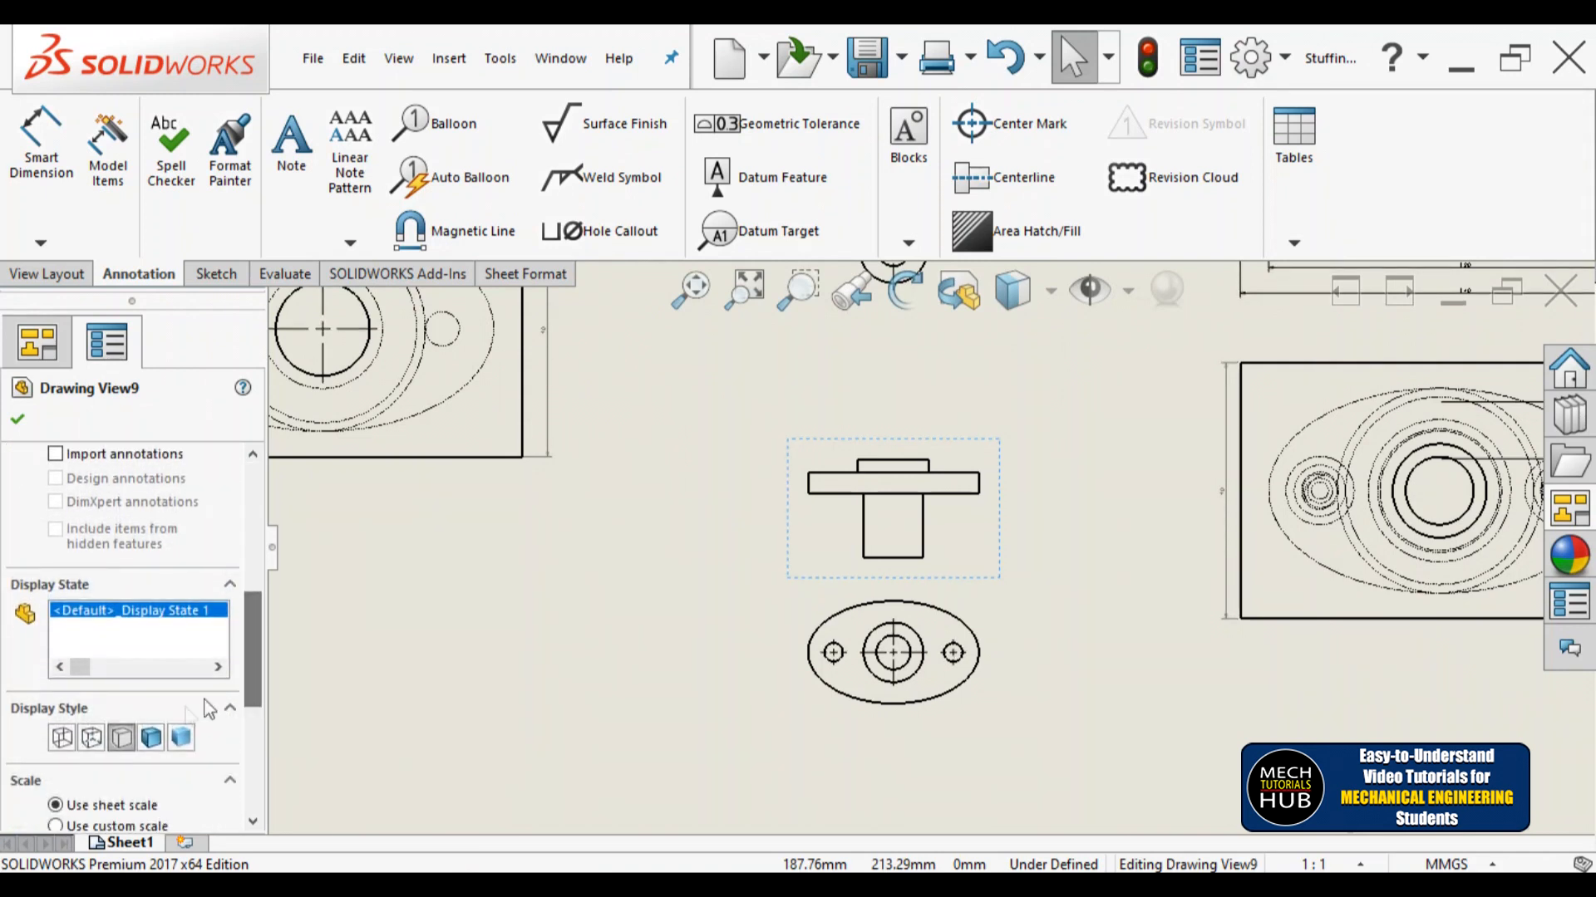
click(93, 747)
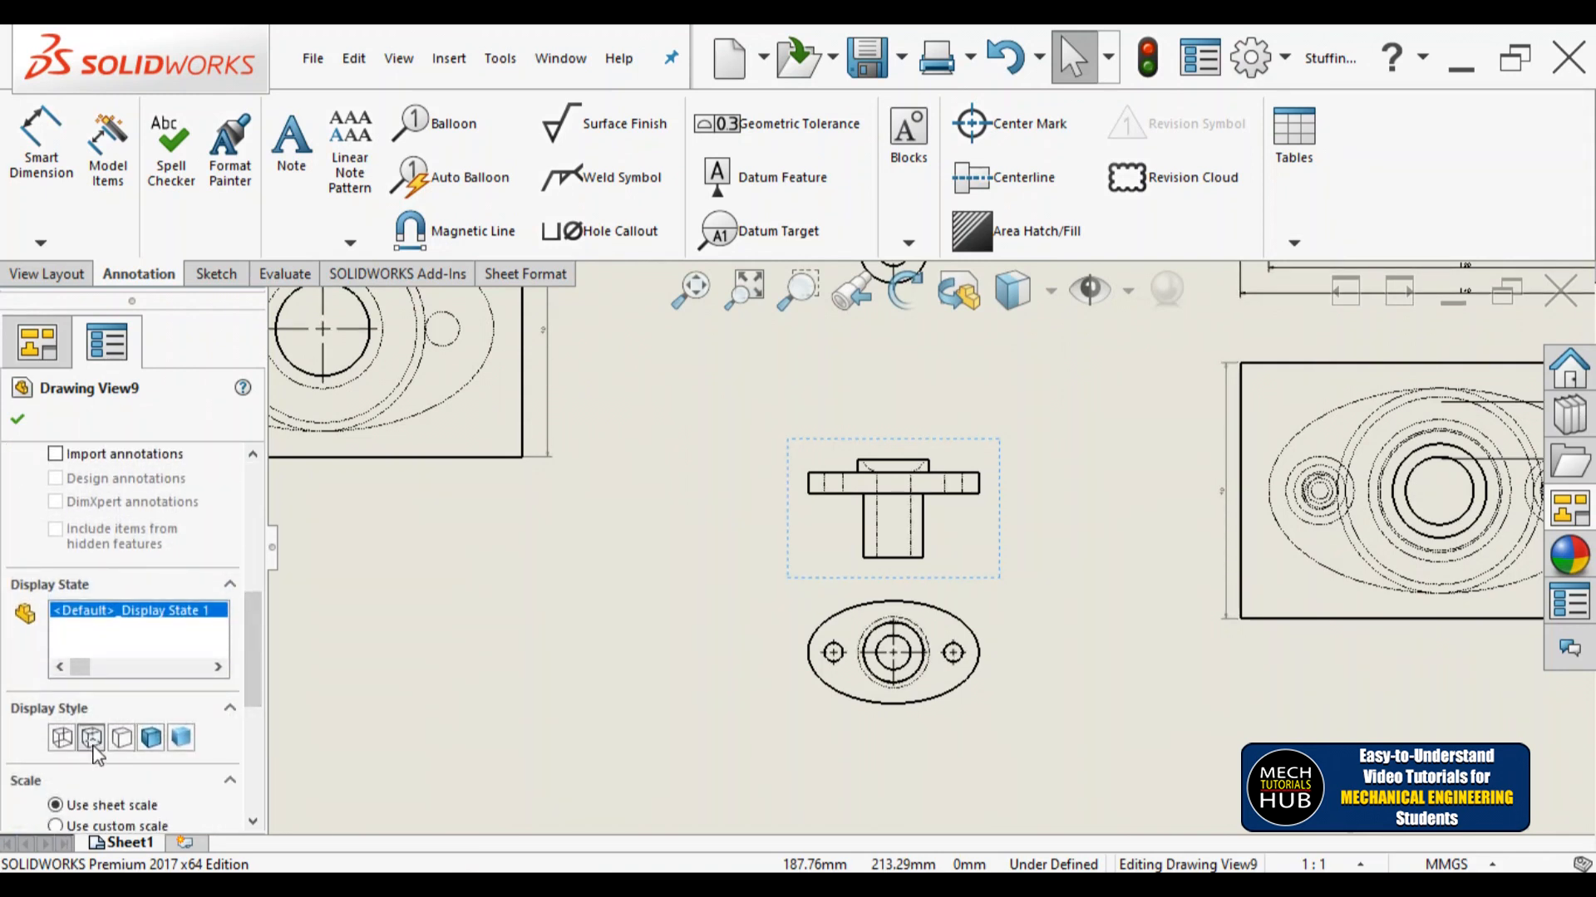
click(56, 454)
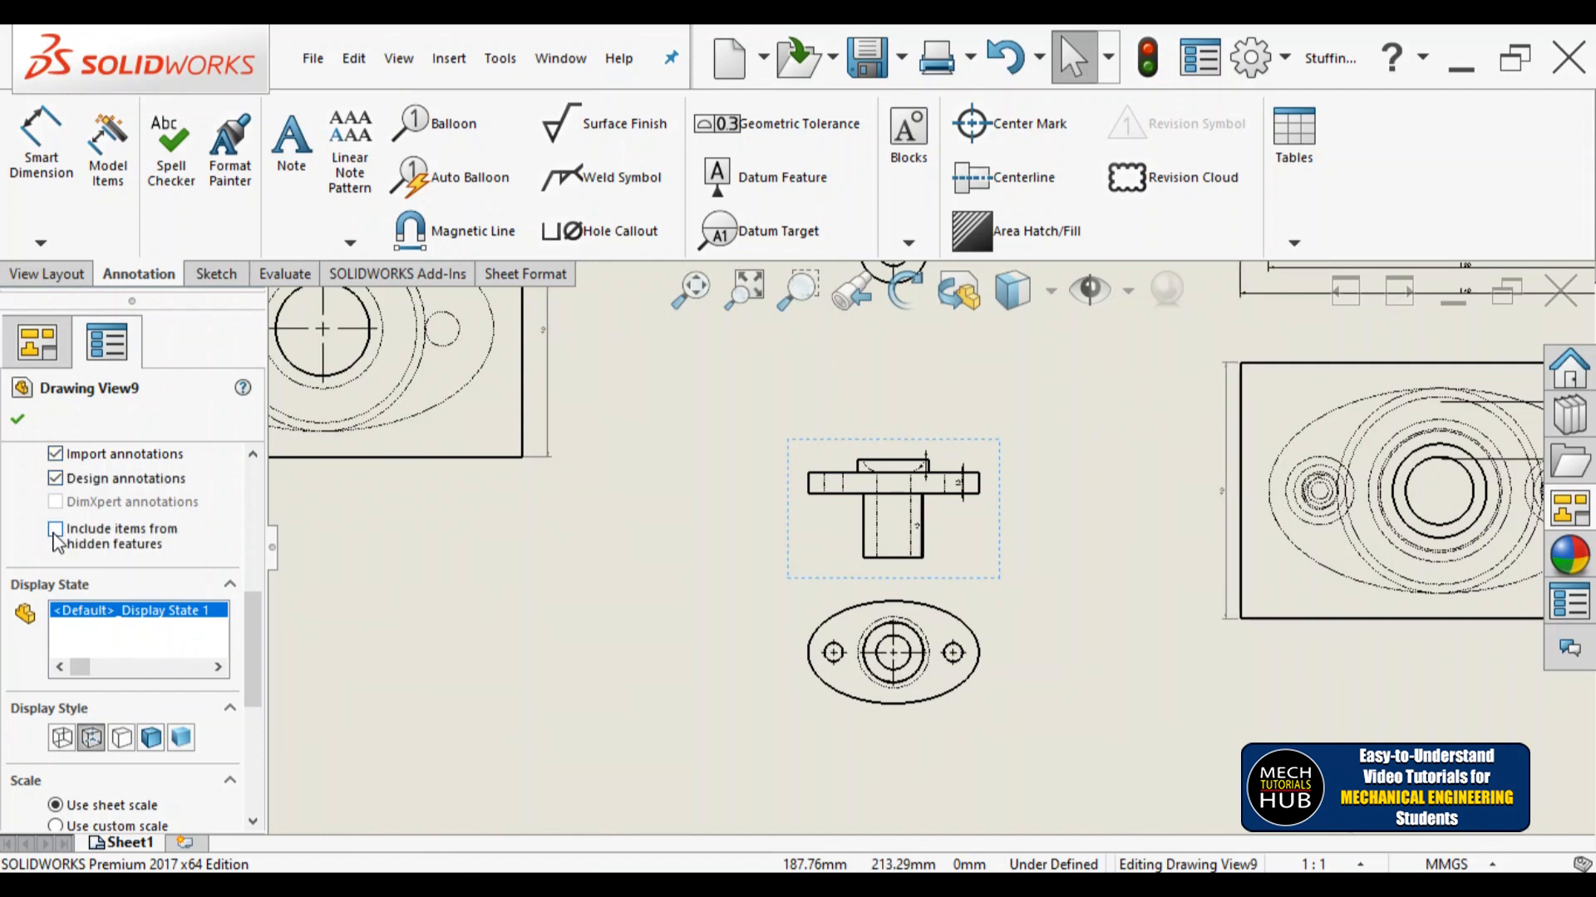
Step: Set the gland's front view to a custom scale of 2:1
scroll(253, 649, down, 3)
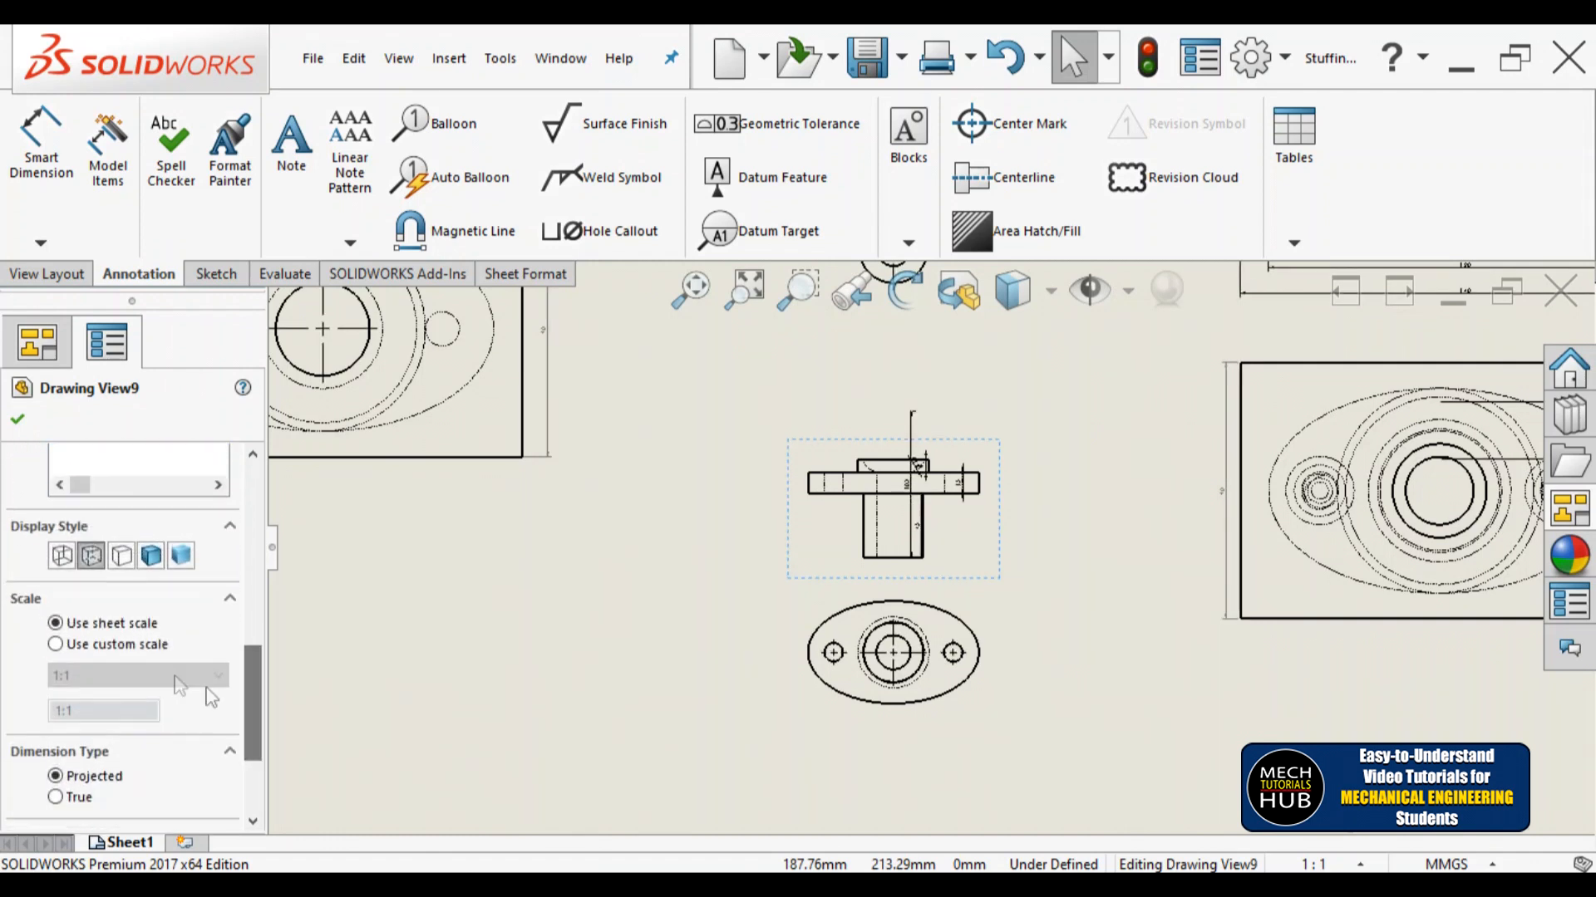
click(150, 645)
click(133, 677)
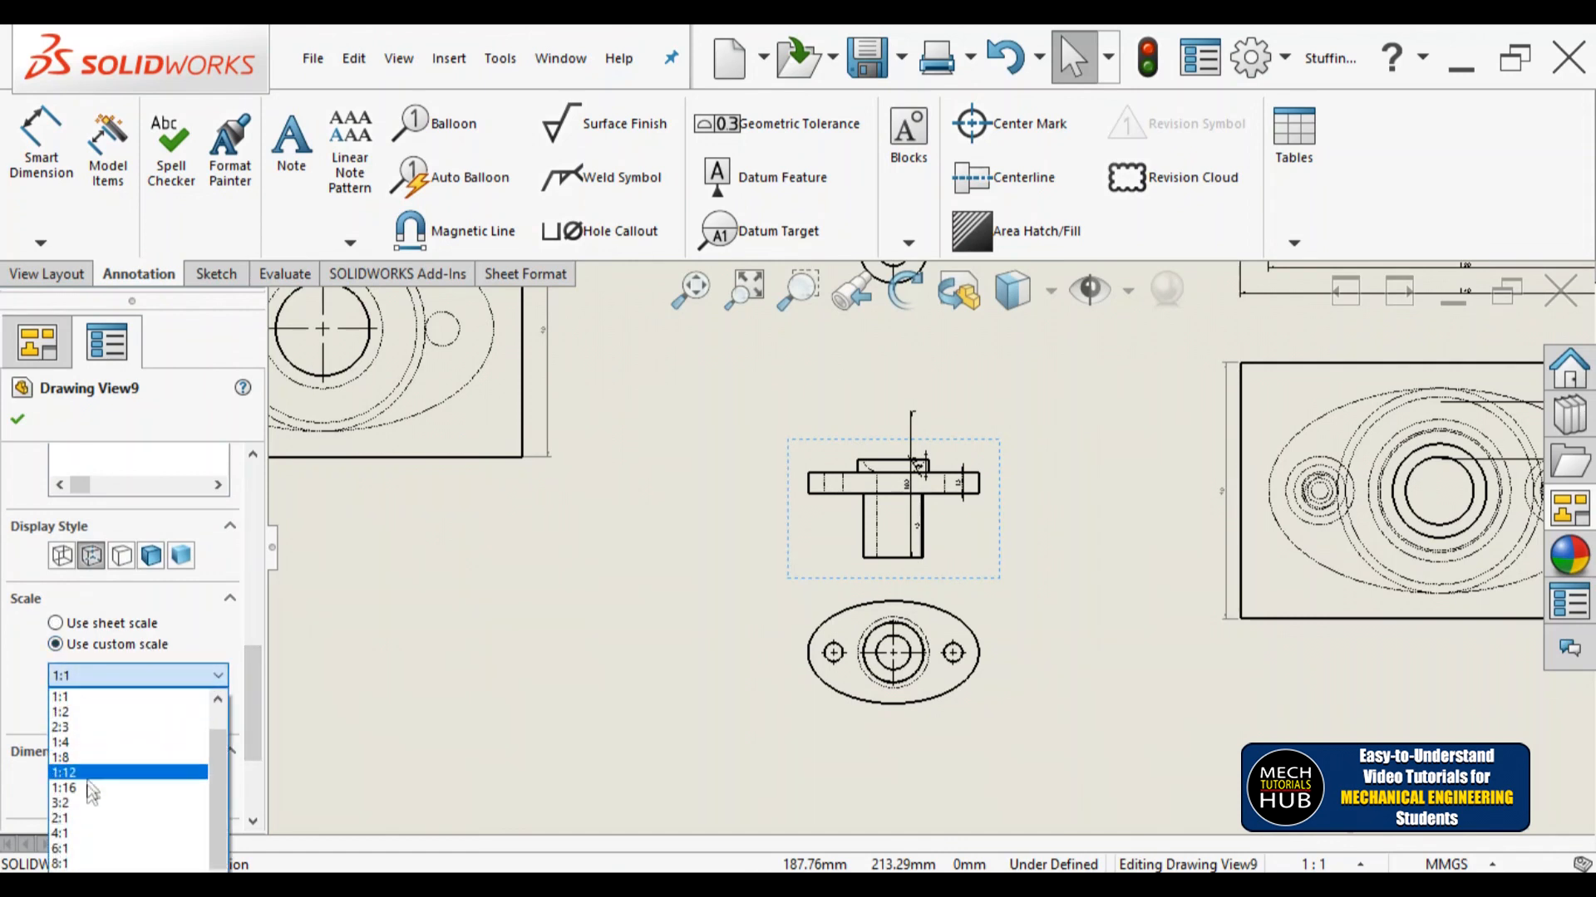
click(62, 819)
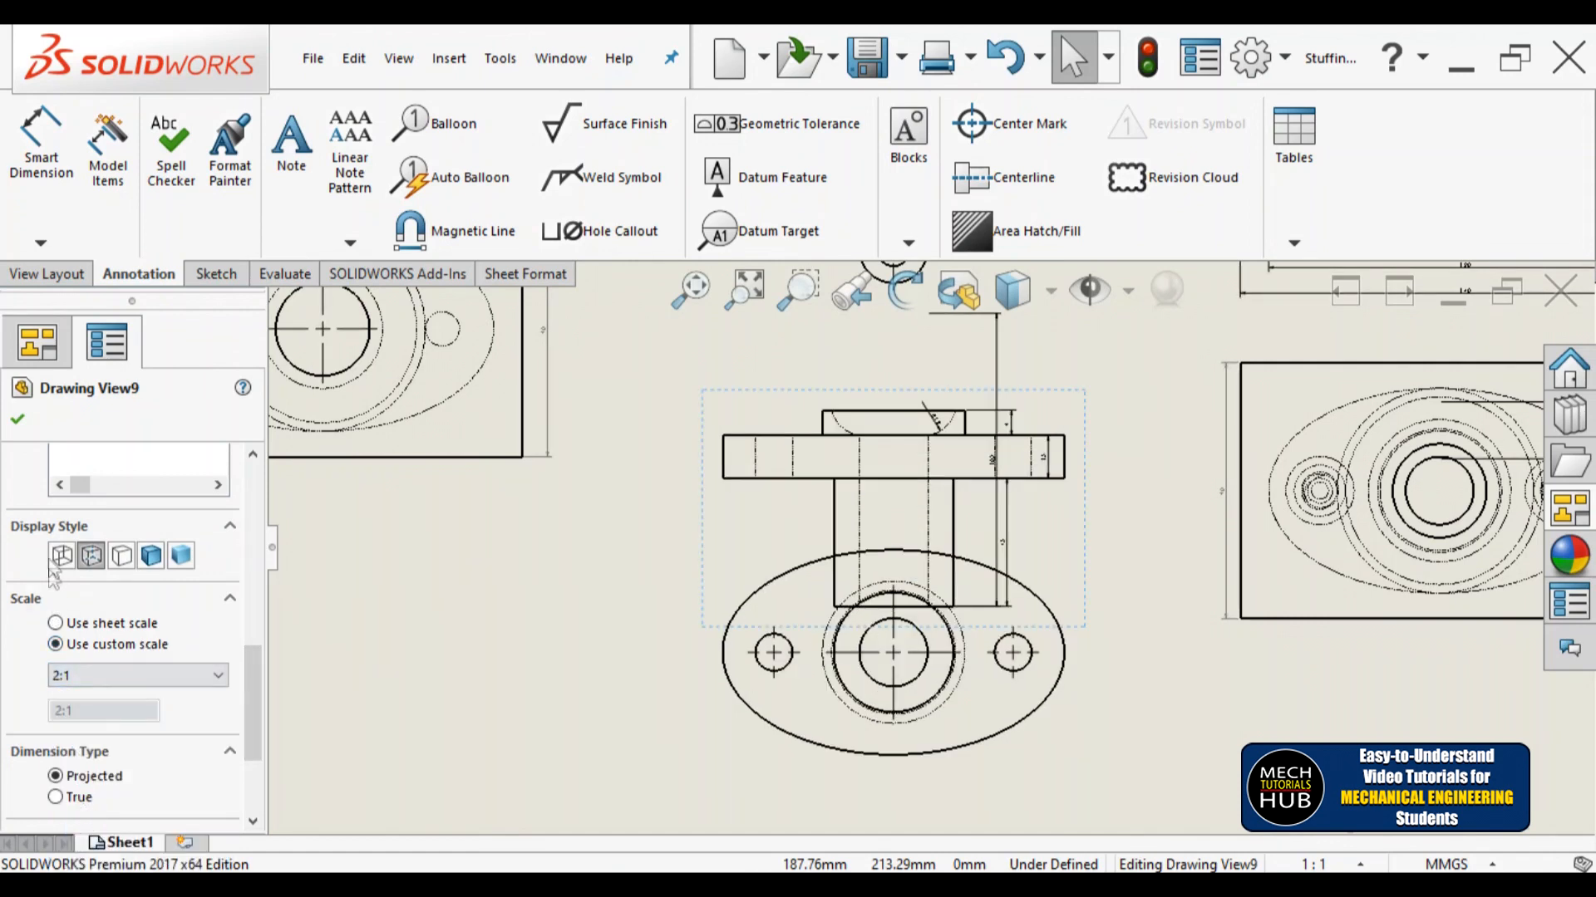
click(20, 421)
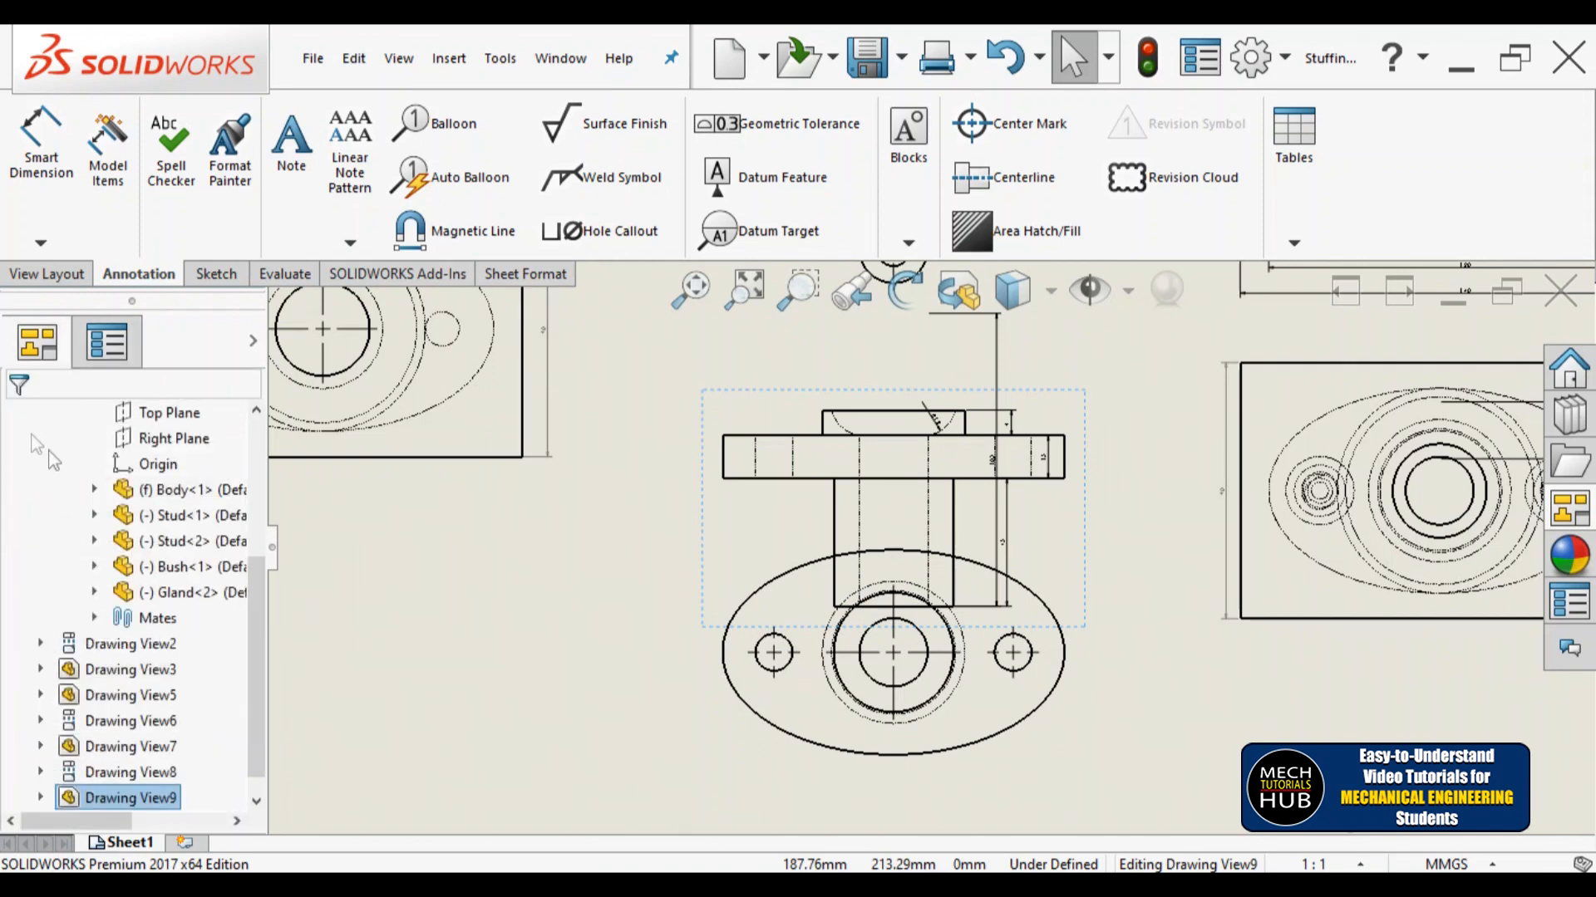
Step: Move the gland's projected top view down, clear of the front view
scroll(1080, 666, up, 5)
scroll(1010, 581, down, 2)
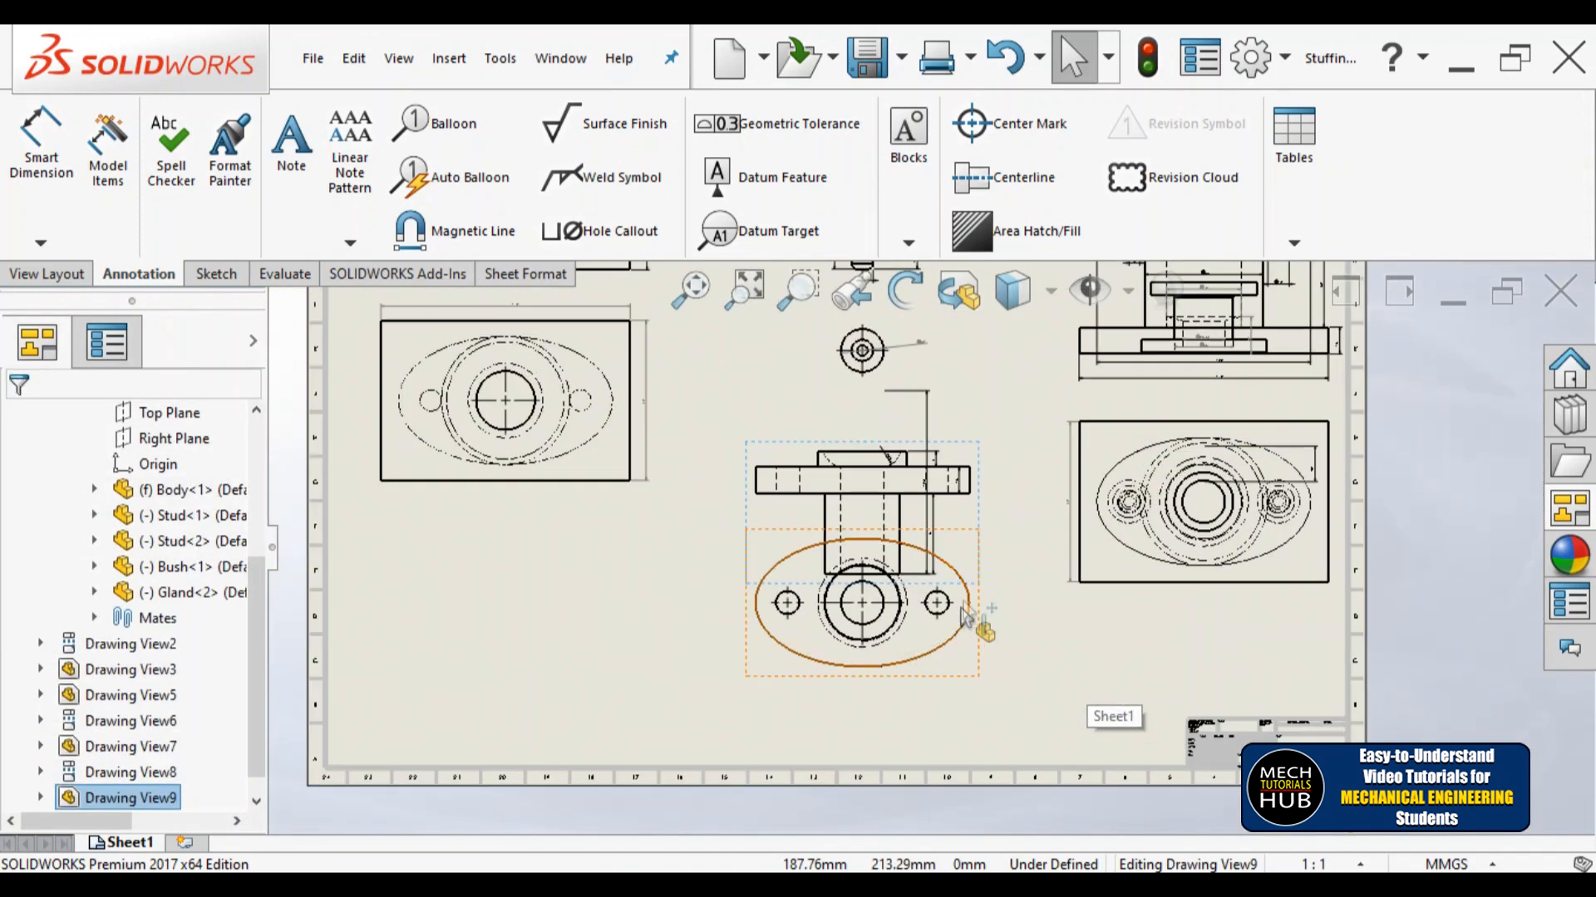
drag(969, 680, 974, 758)
scroll(896, 513, down, 3)
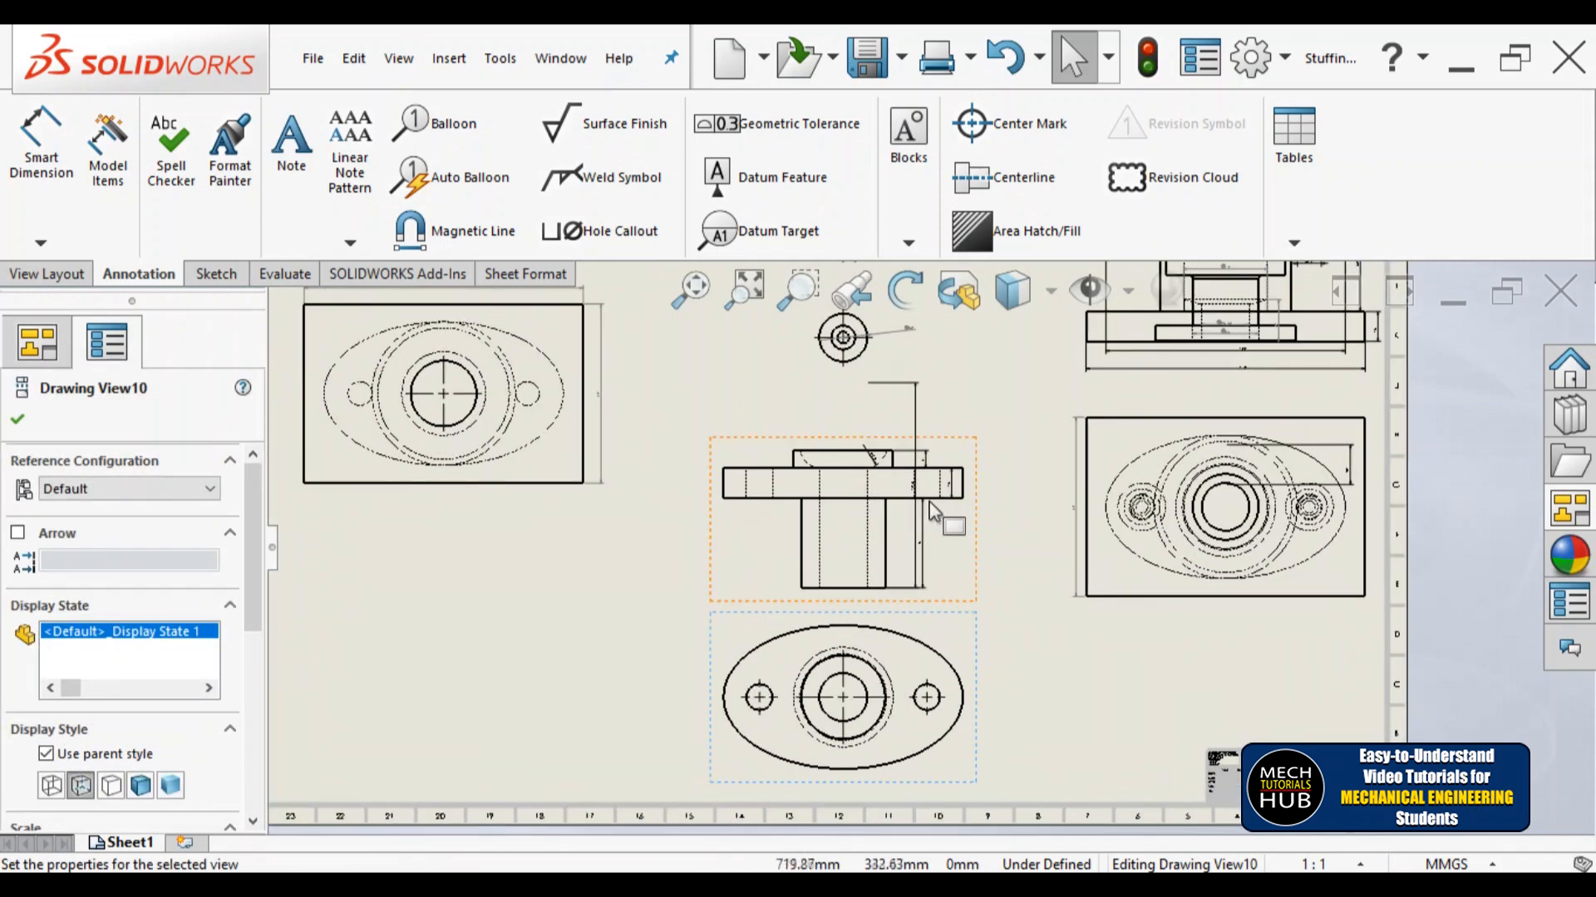
scroll(896, 513, down, 3)
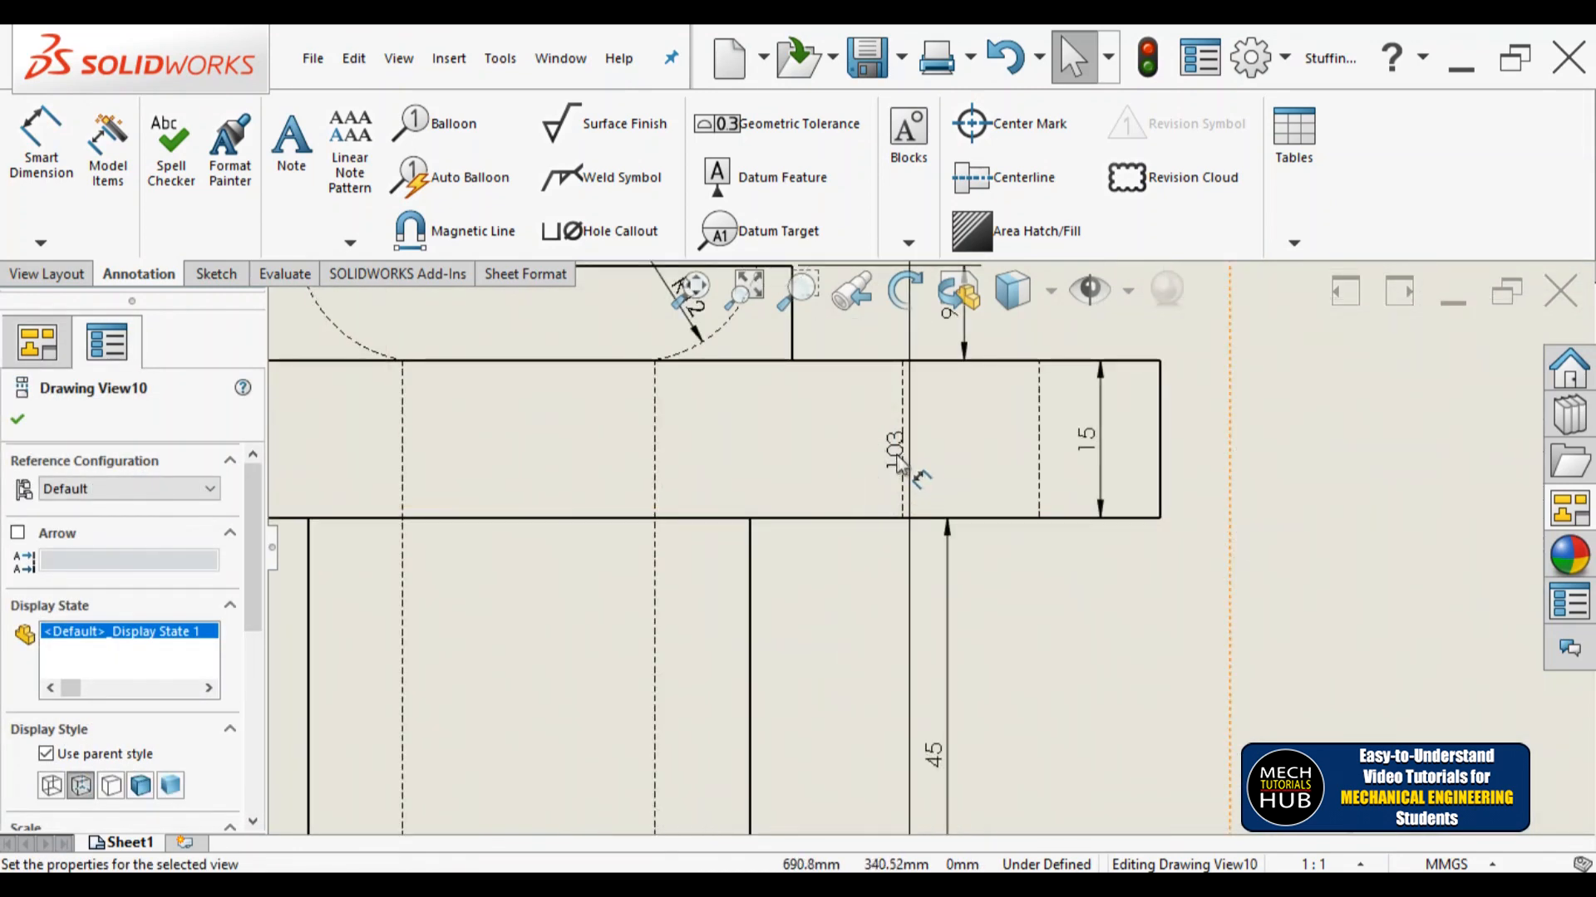
click(1209, 472)
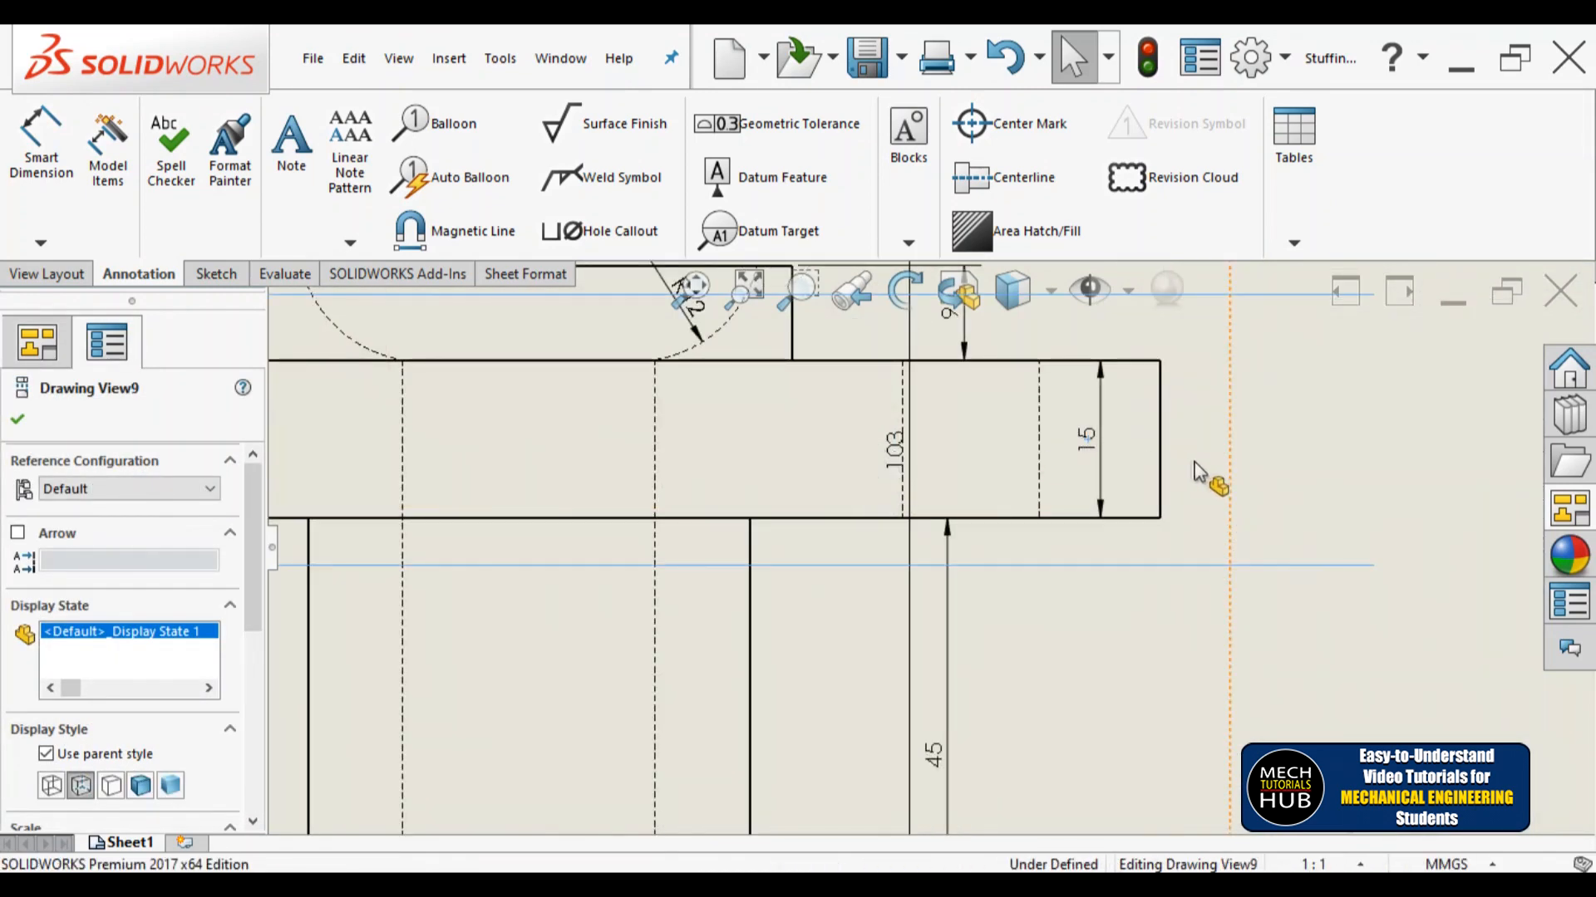
scroll(1212, 472, down, 2)
click(1196, 470)
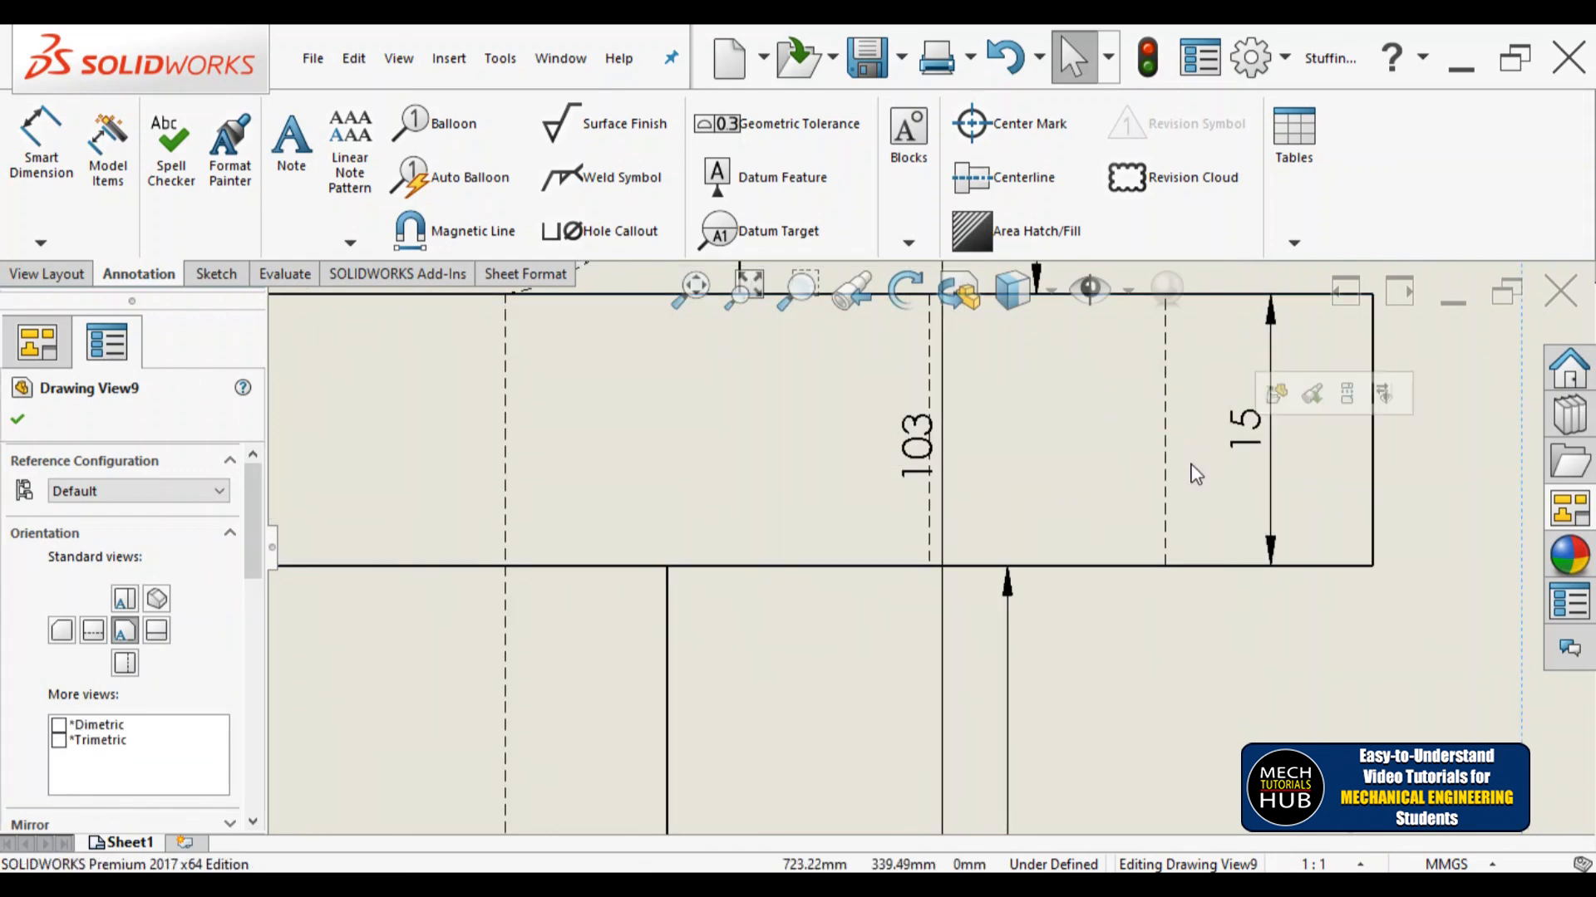
key(Escape)
scroll(1056, 507, up, 5)
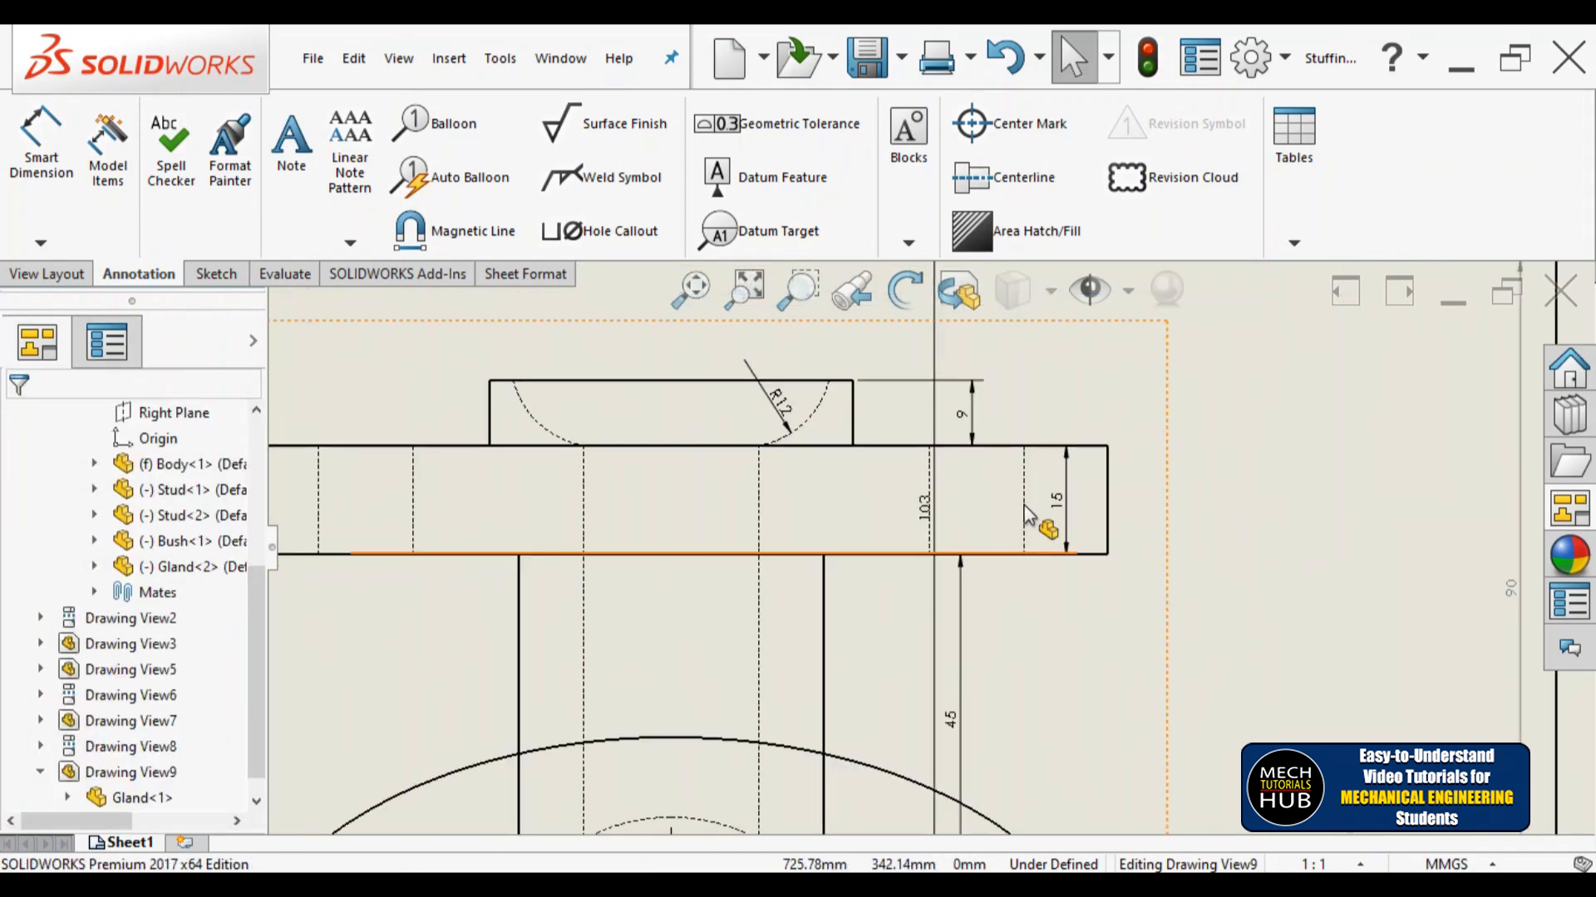
Step: Move the gland's 15 mm flange thickness dimension outside the flange and the R12 dimension above the part
scroll(1003, 532, down, 2)
drag(977, 545, 1051, 545)
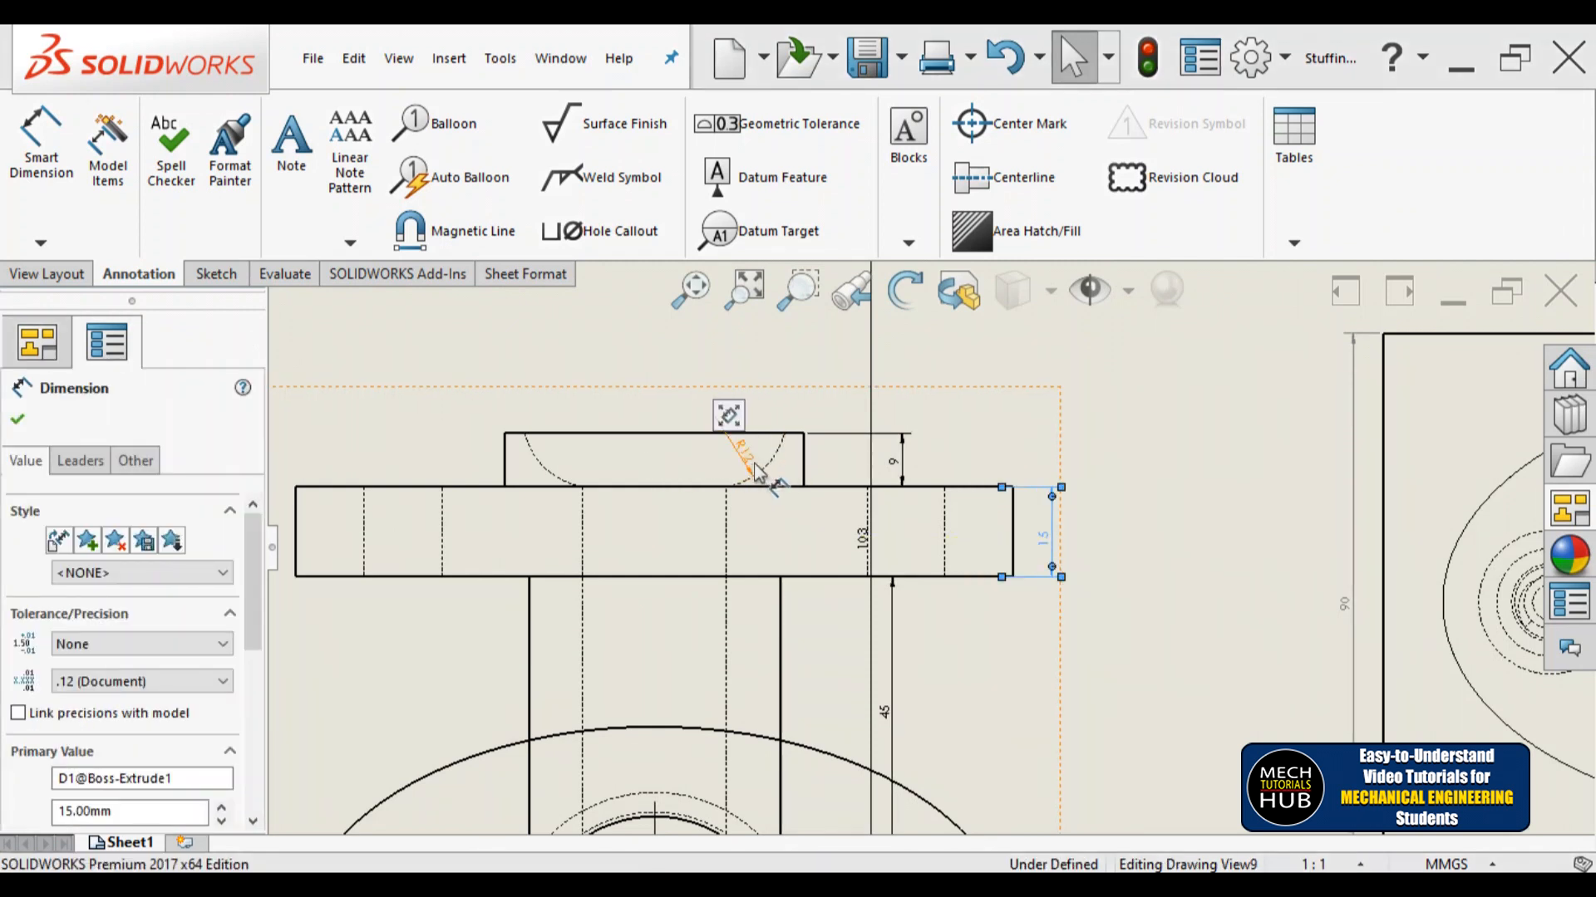
mouse_move(750, 471)
mouse_down()
mouse_move(731, 402)
mouse_move(688, 366)
mouse_up()
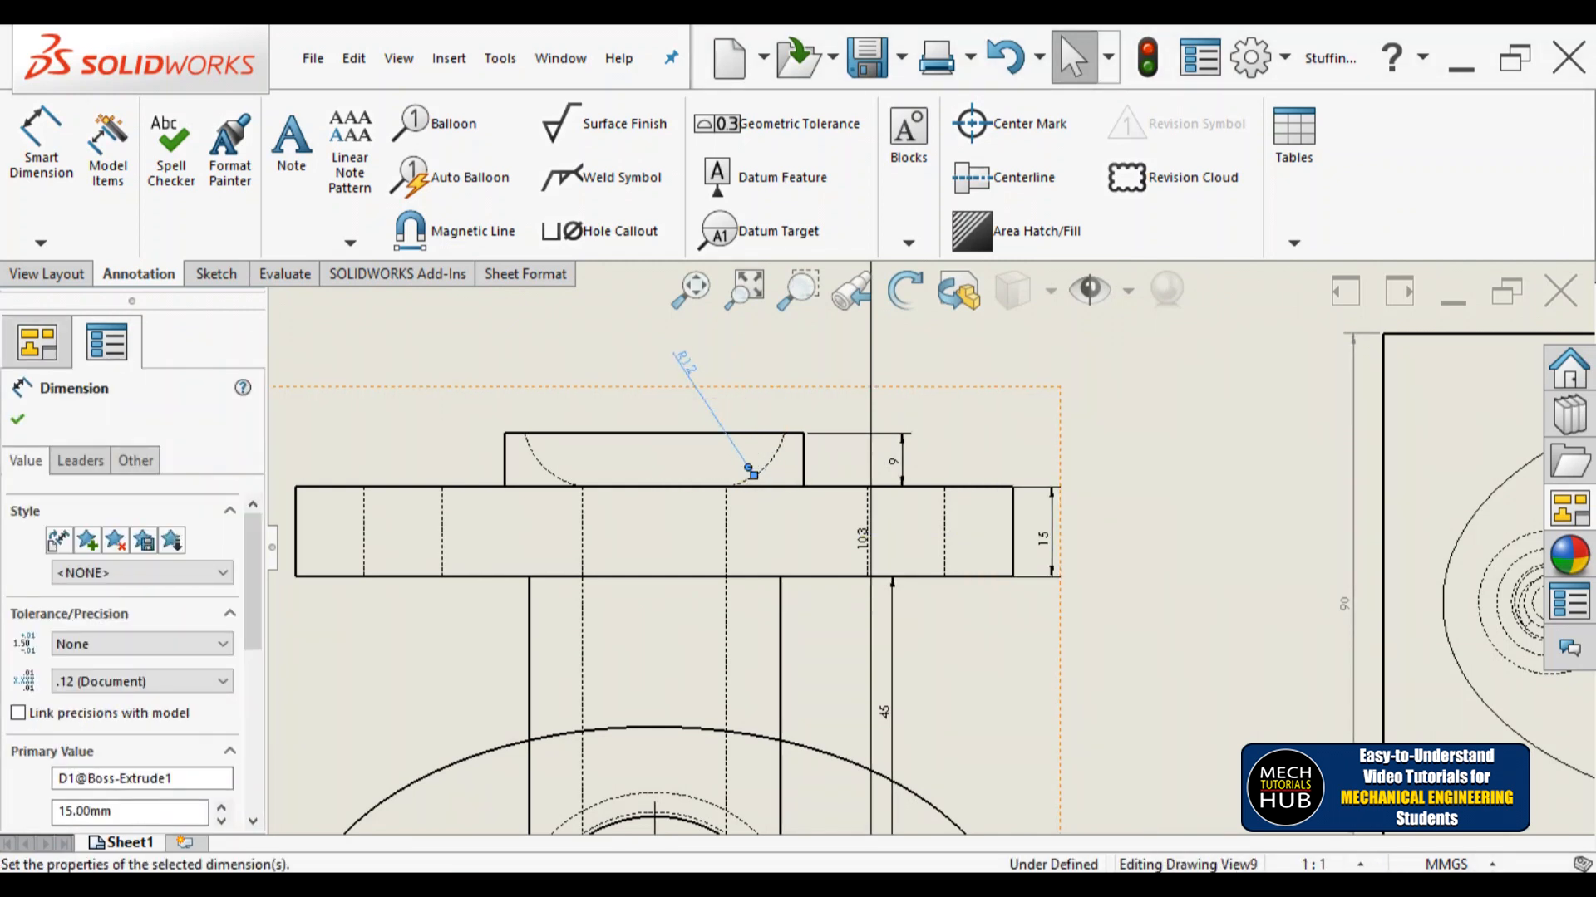
Step: Pull the 103 mm dimension out of the gland's front view and delete it
mouse_move(871, 523)
mouse_down()
mouse_move(947, 599)
mouse_move(1079, 676)
mouse_move(1132, 683)
mouse_up()
scroll(1130, 673, up, 3)
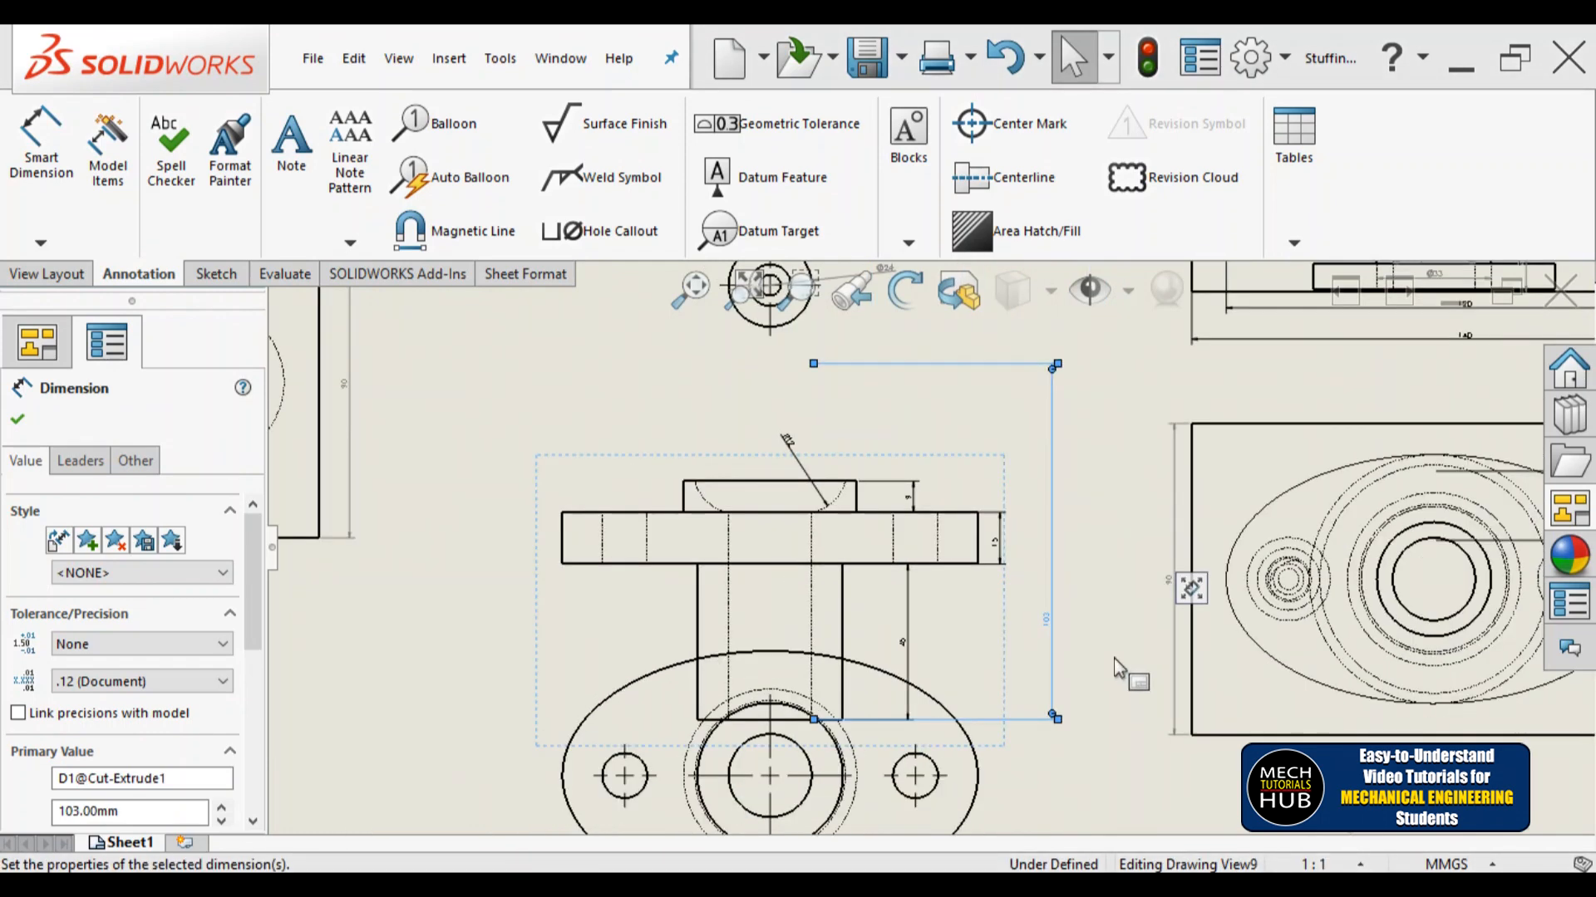
click(1113, 658)
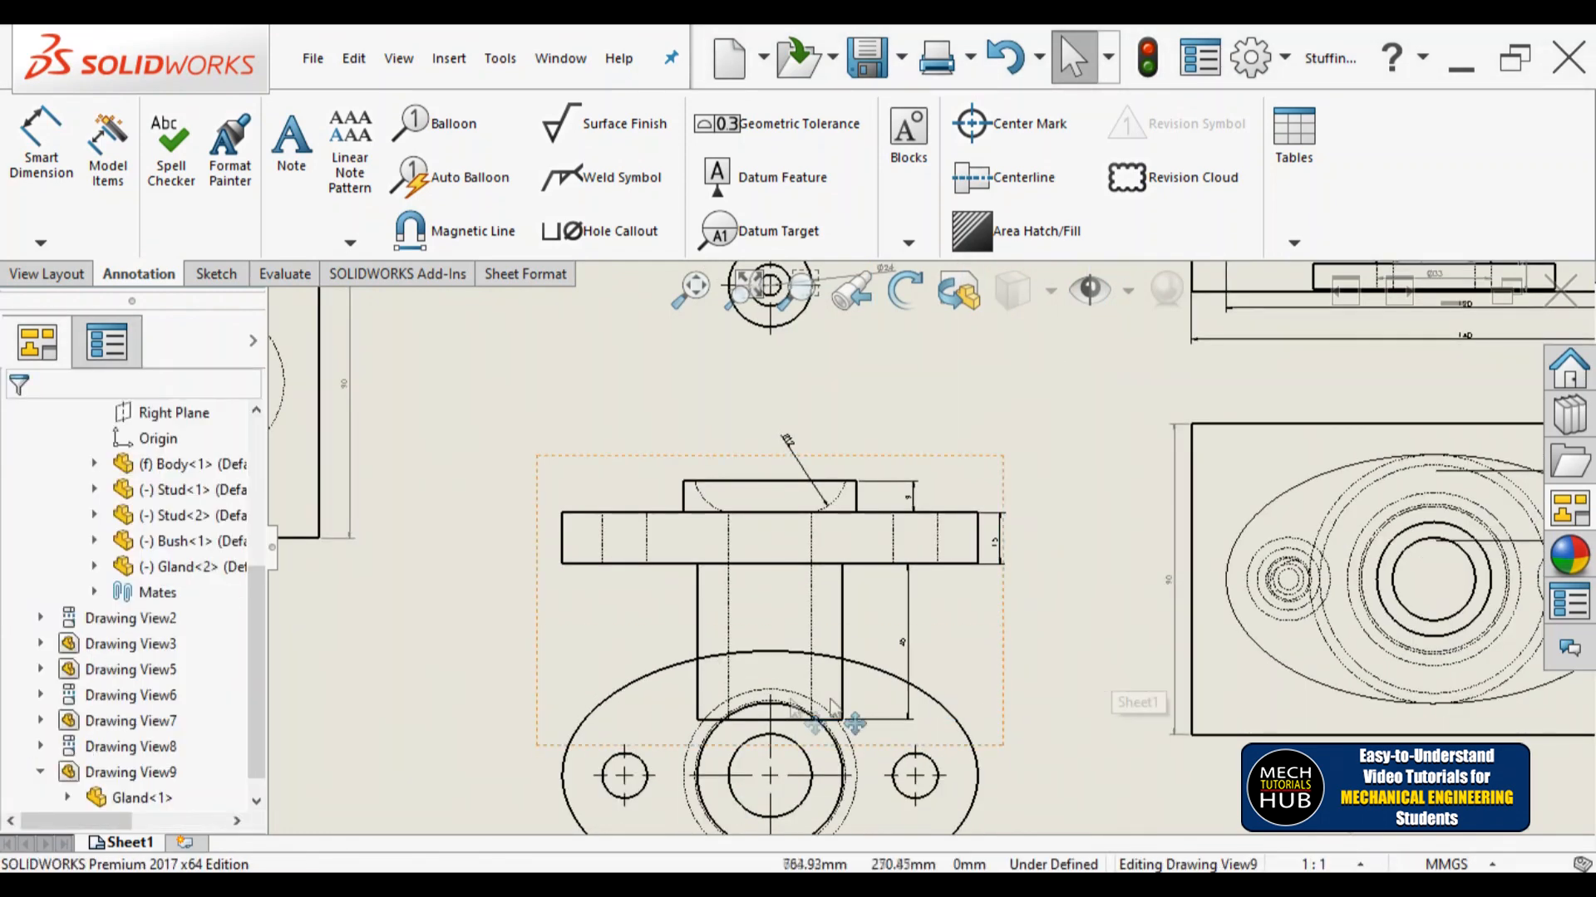
scroll(785, 673, up, 1)
scroll(831, 690, up, 2)
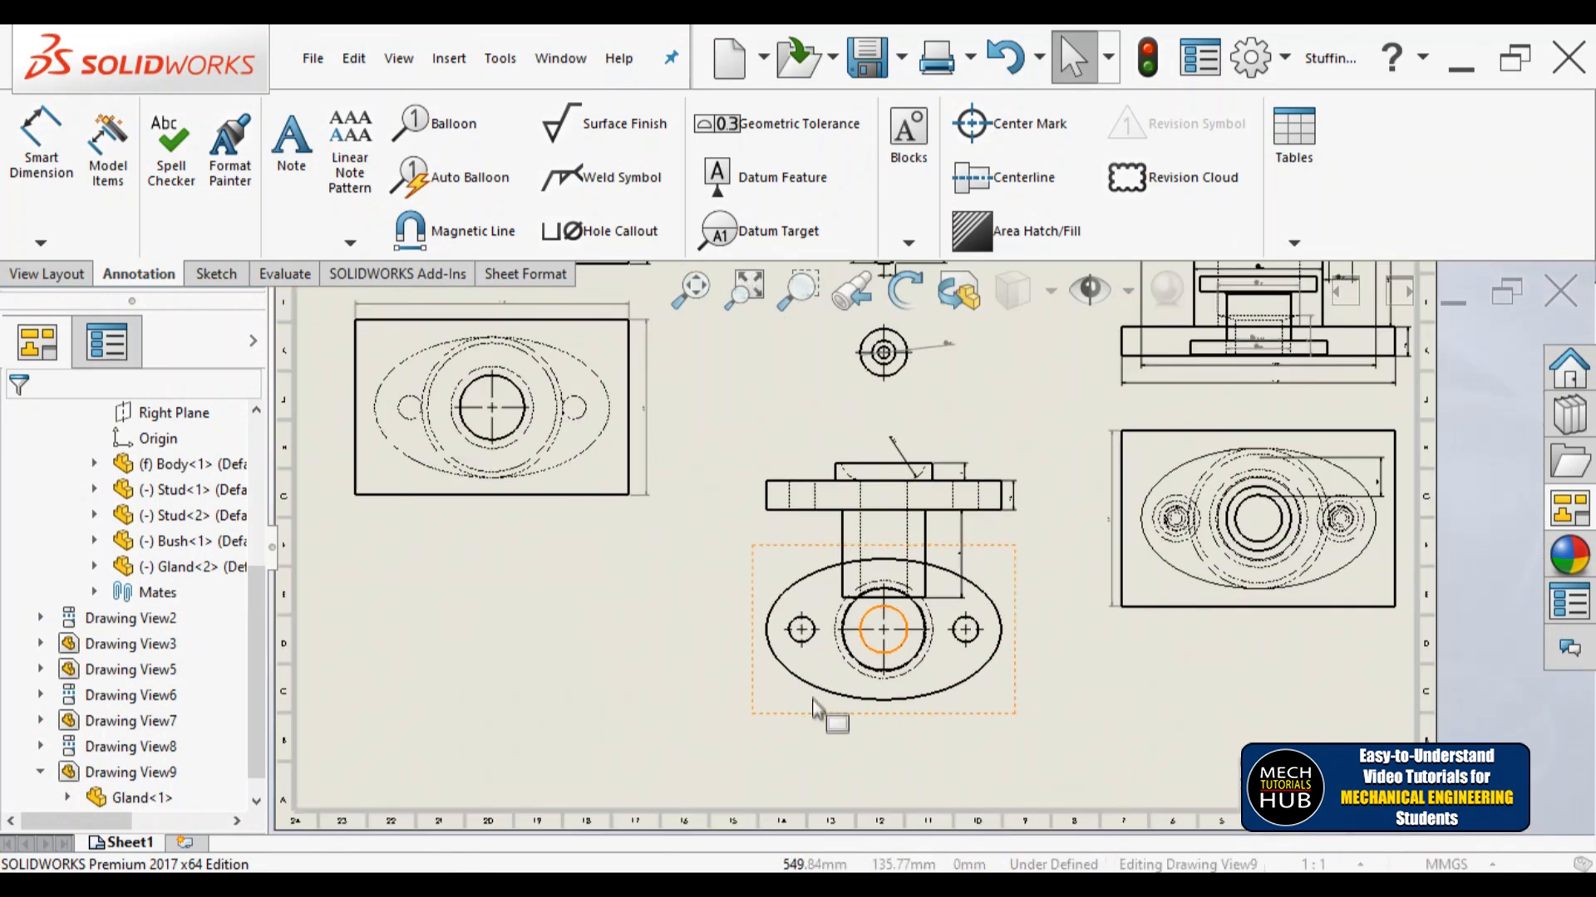
Step: Shift the gland's top view lower on the sheet so that it no longer overlaps the enlarged front view
scroll(890, 694, down, 1)
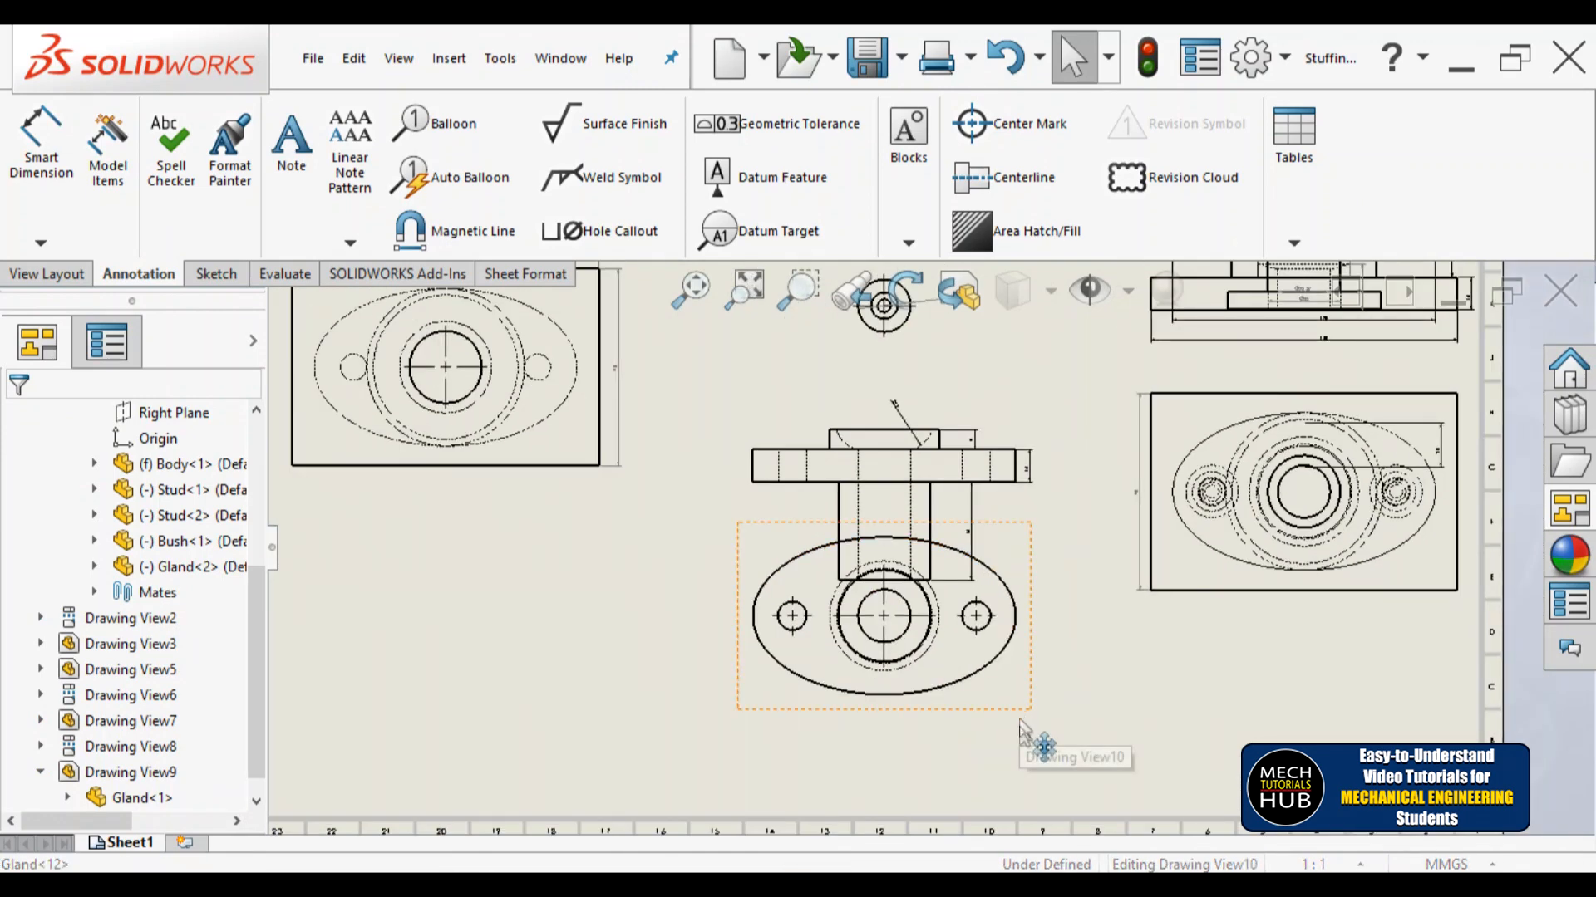
click(1024, 767)
drag(1024, 773, 1033, 818)
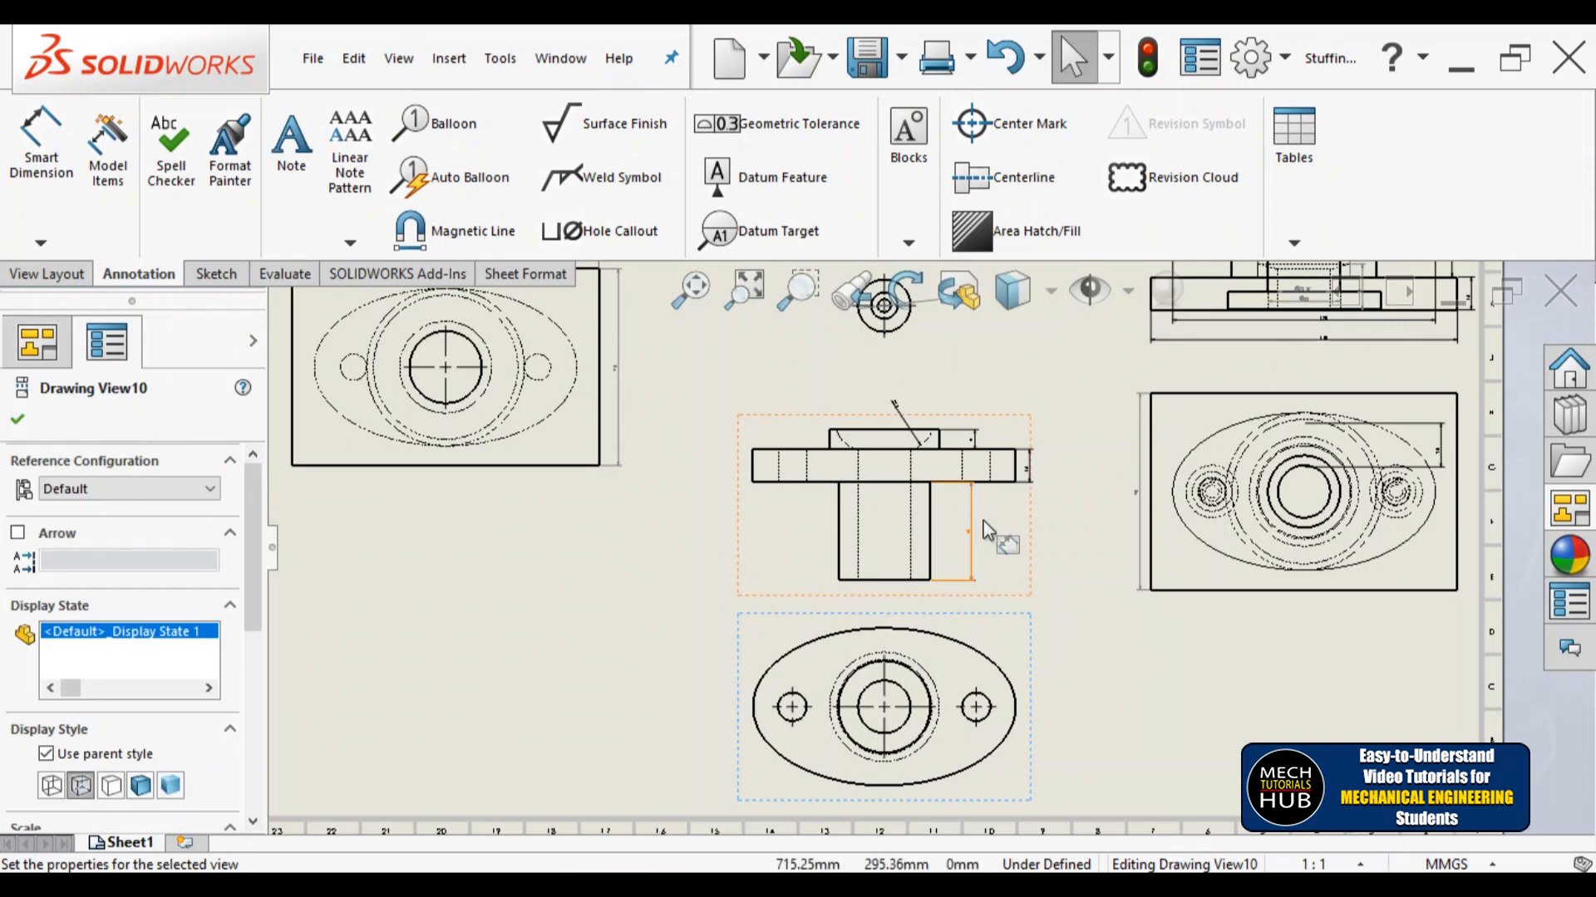
Step: Dimension the gland's bore diameter in the front view, placing the dimension below the sleeve
scroll(964, 544, down, 2)
scroll(956, 545, down, 2)
scroll(920, 544, up, 2)
click(18, 419)
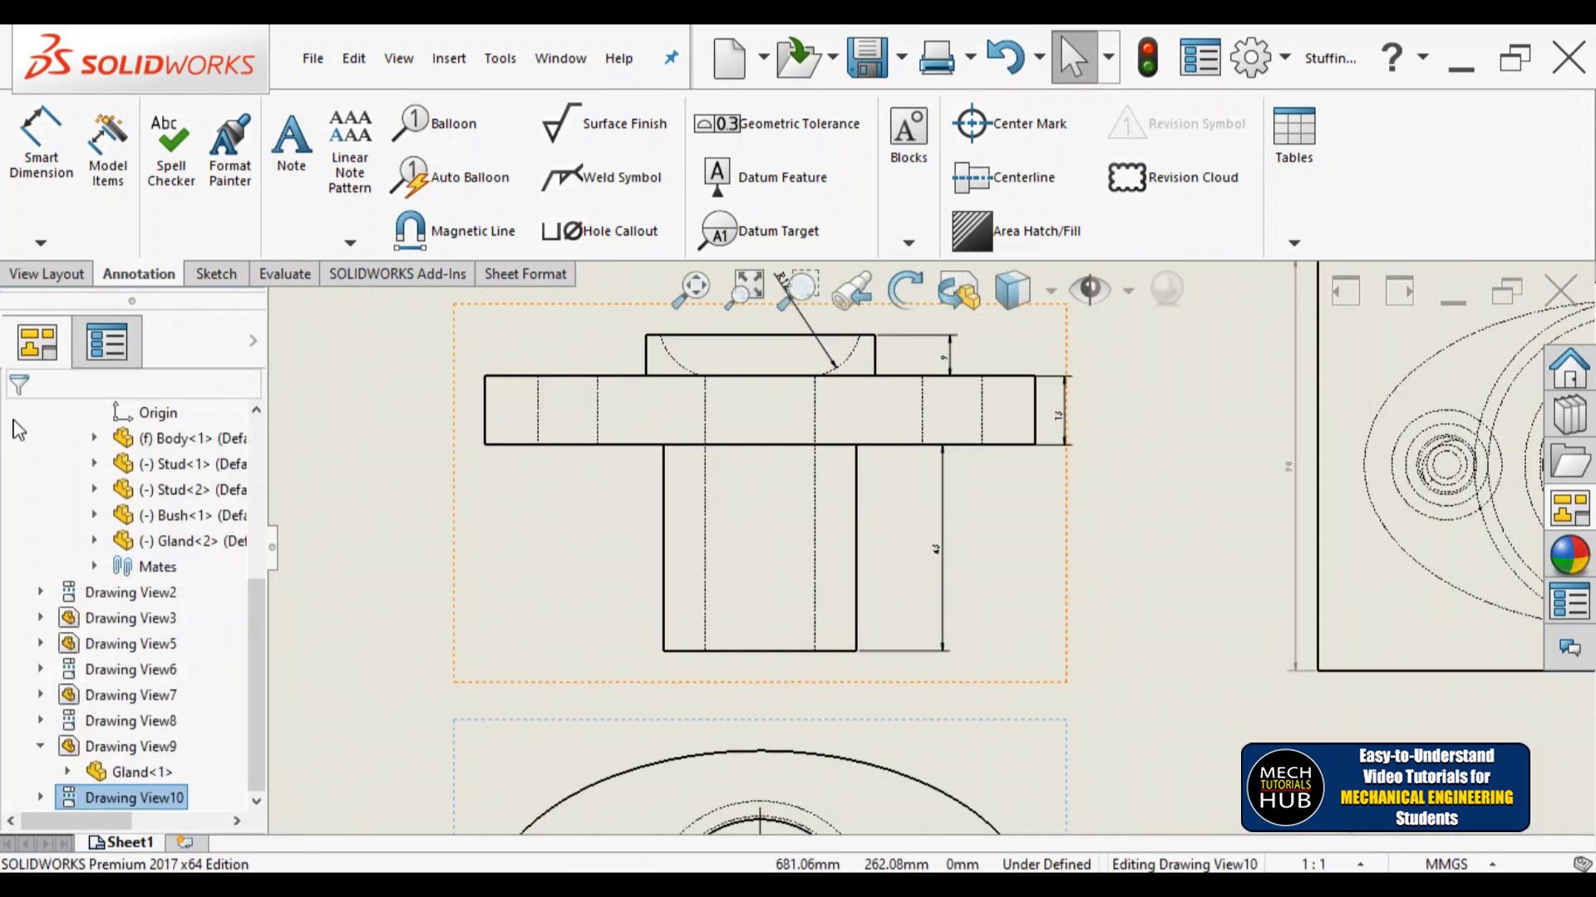
click(44, 171)
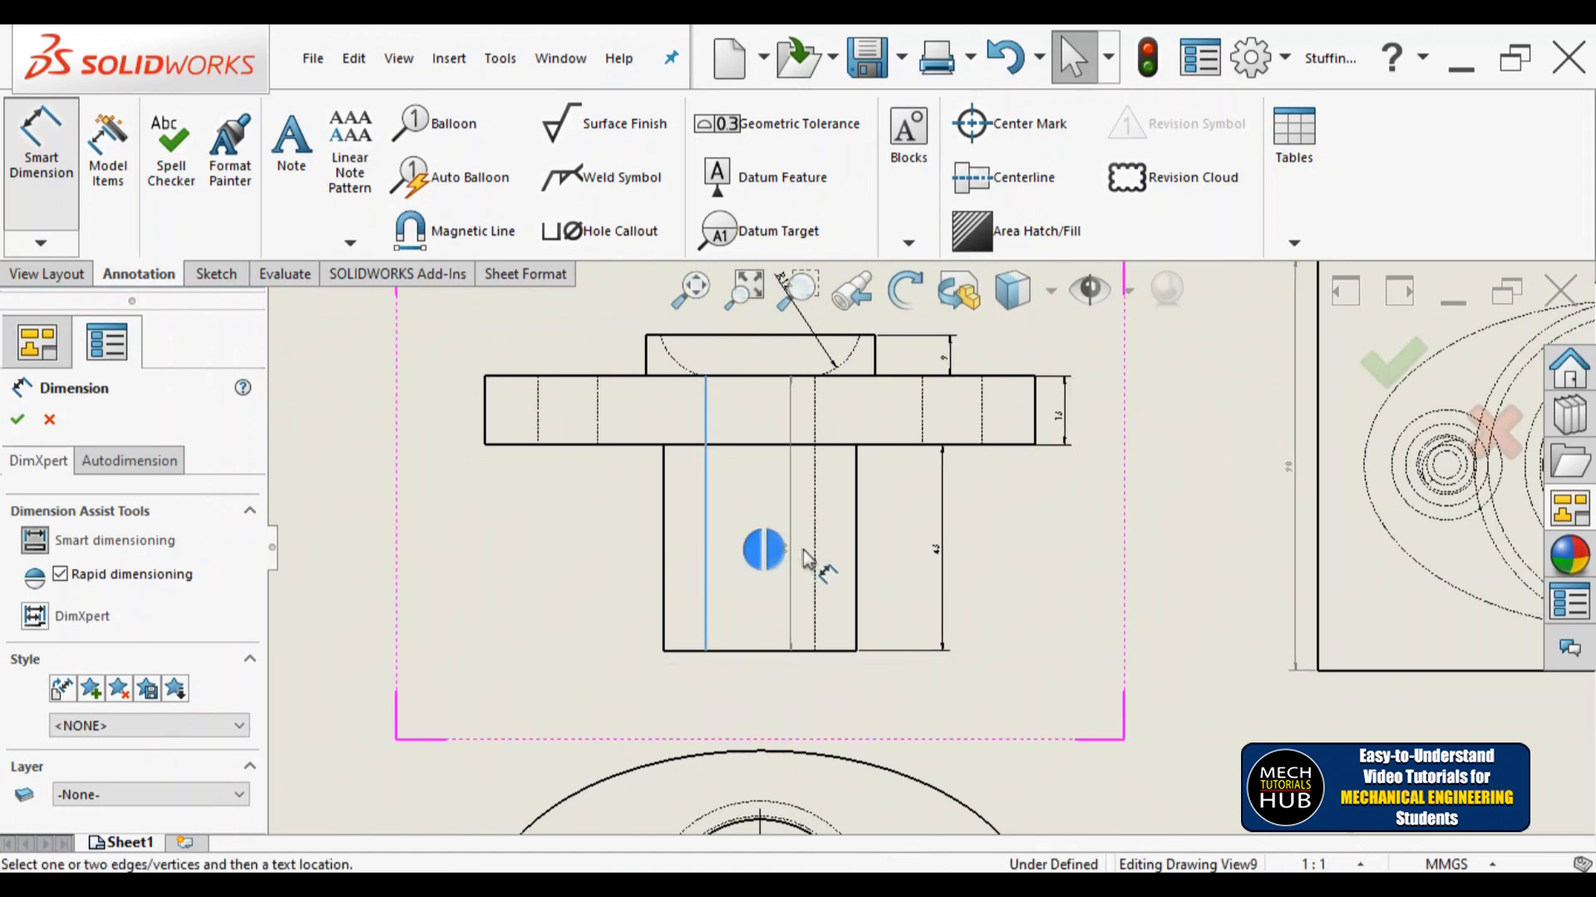
click(813, 555)
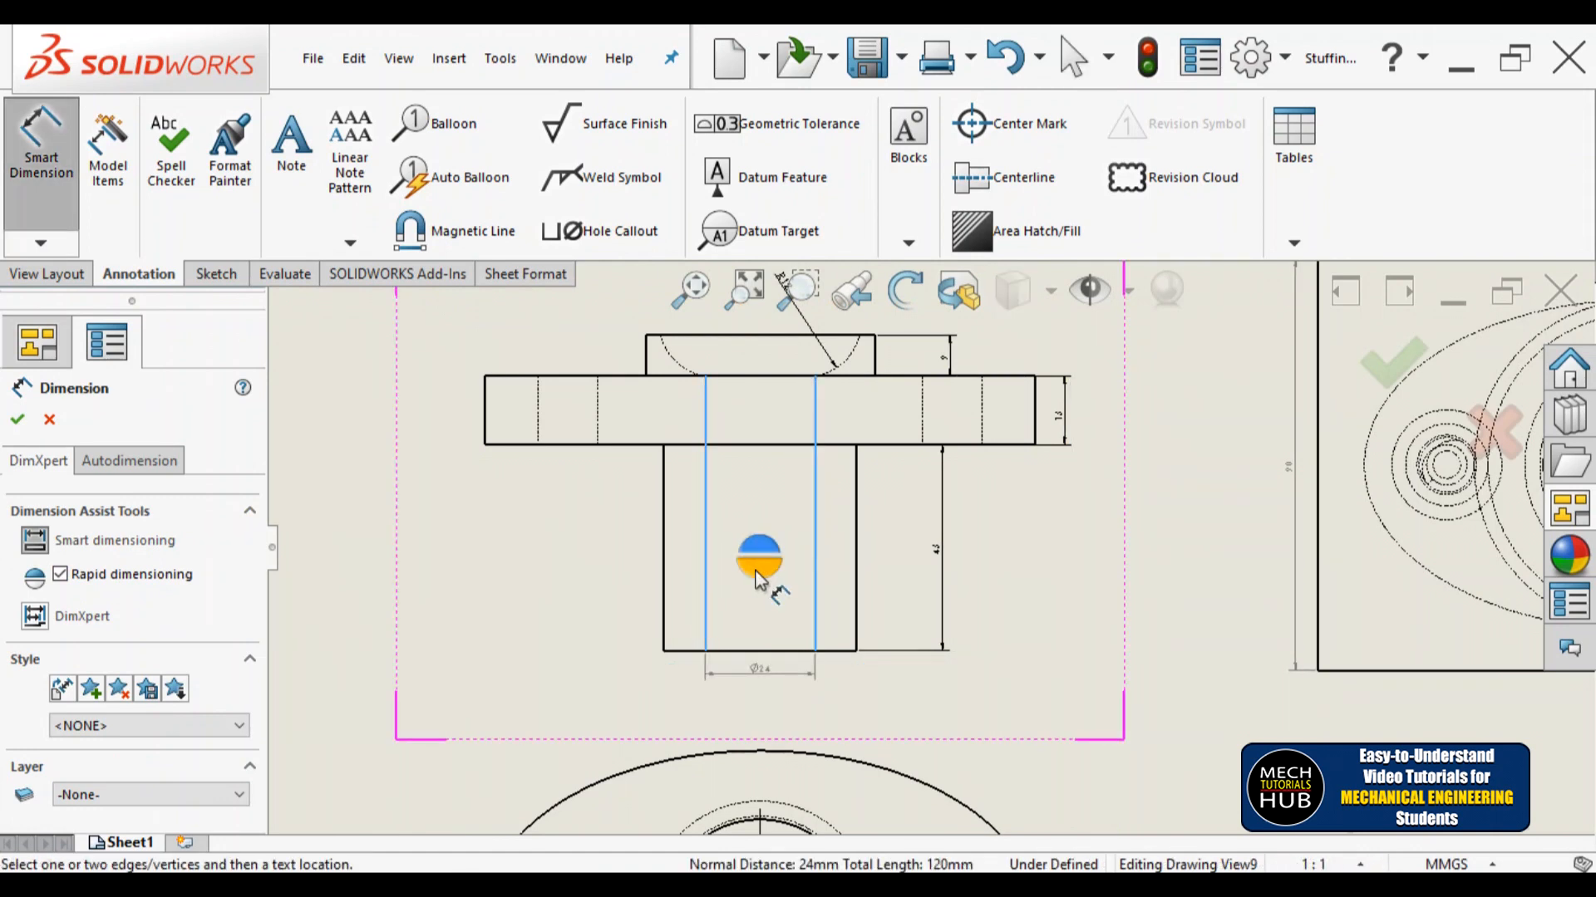
click(751, 689)
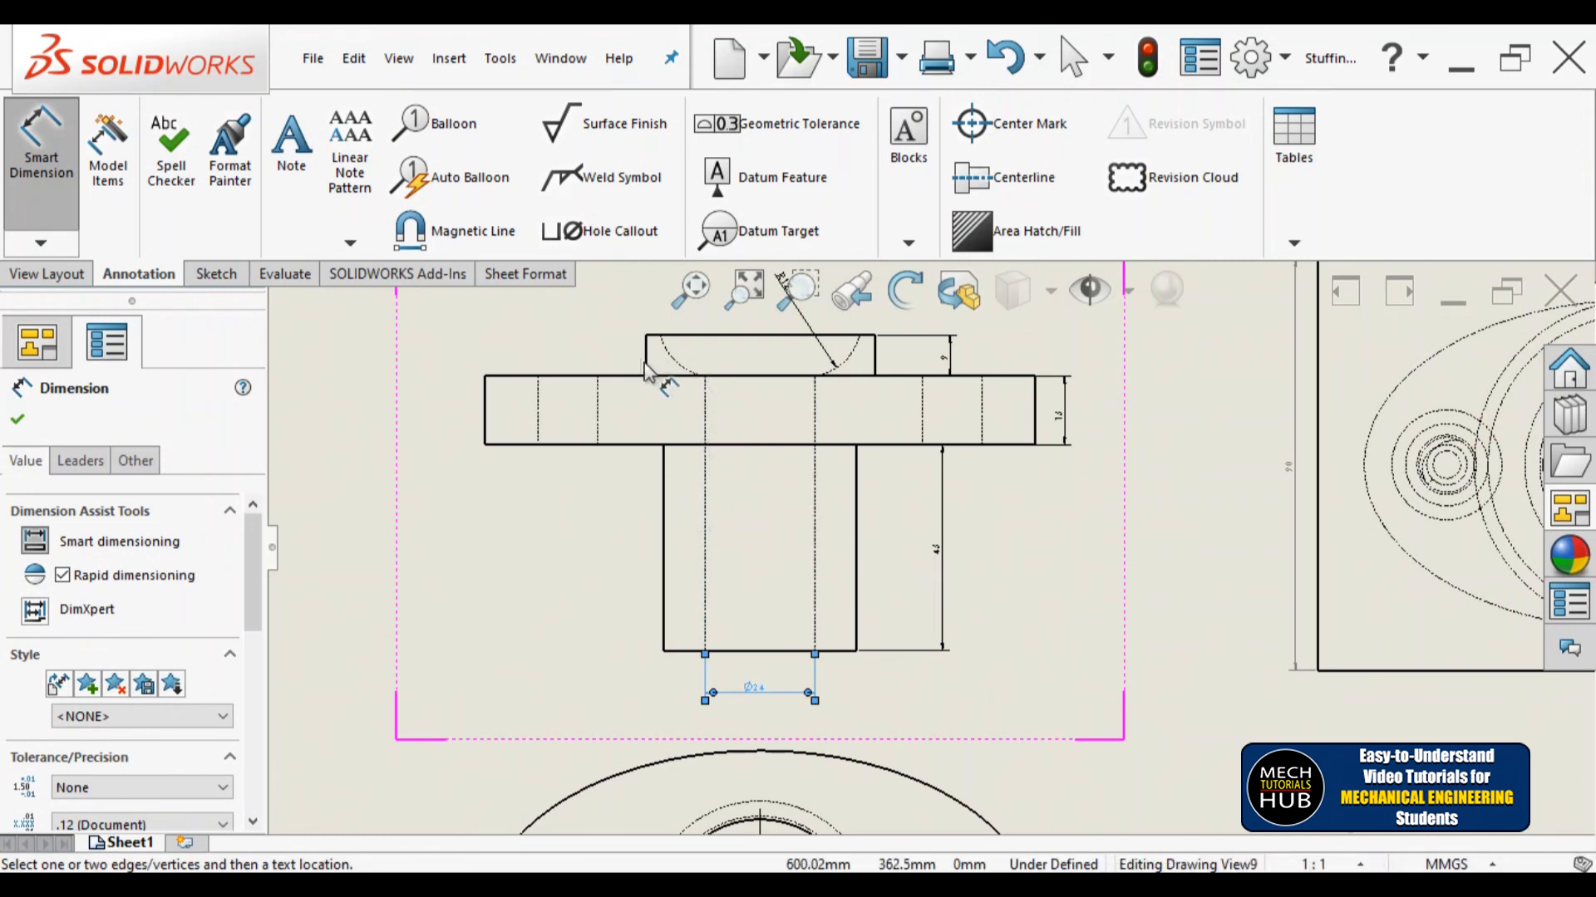
Step: Add a height dimension for the gland's upper collar, placed beyond the flange edge in line with the flange thickness dimension
scroll(762, 555, up, 2)
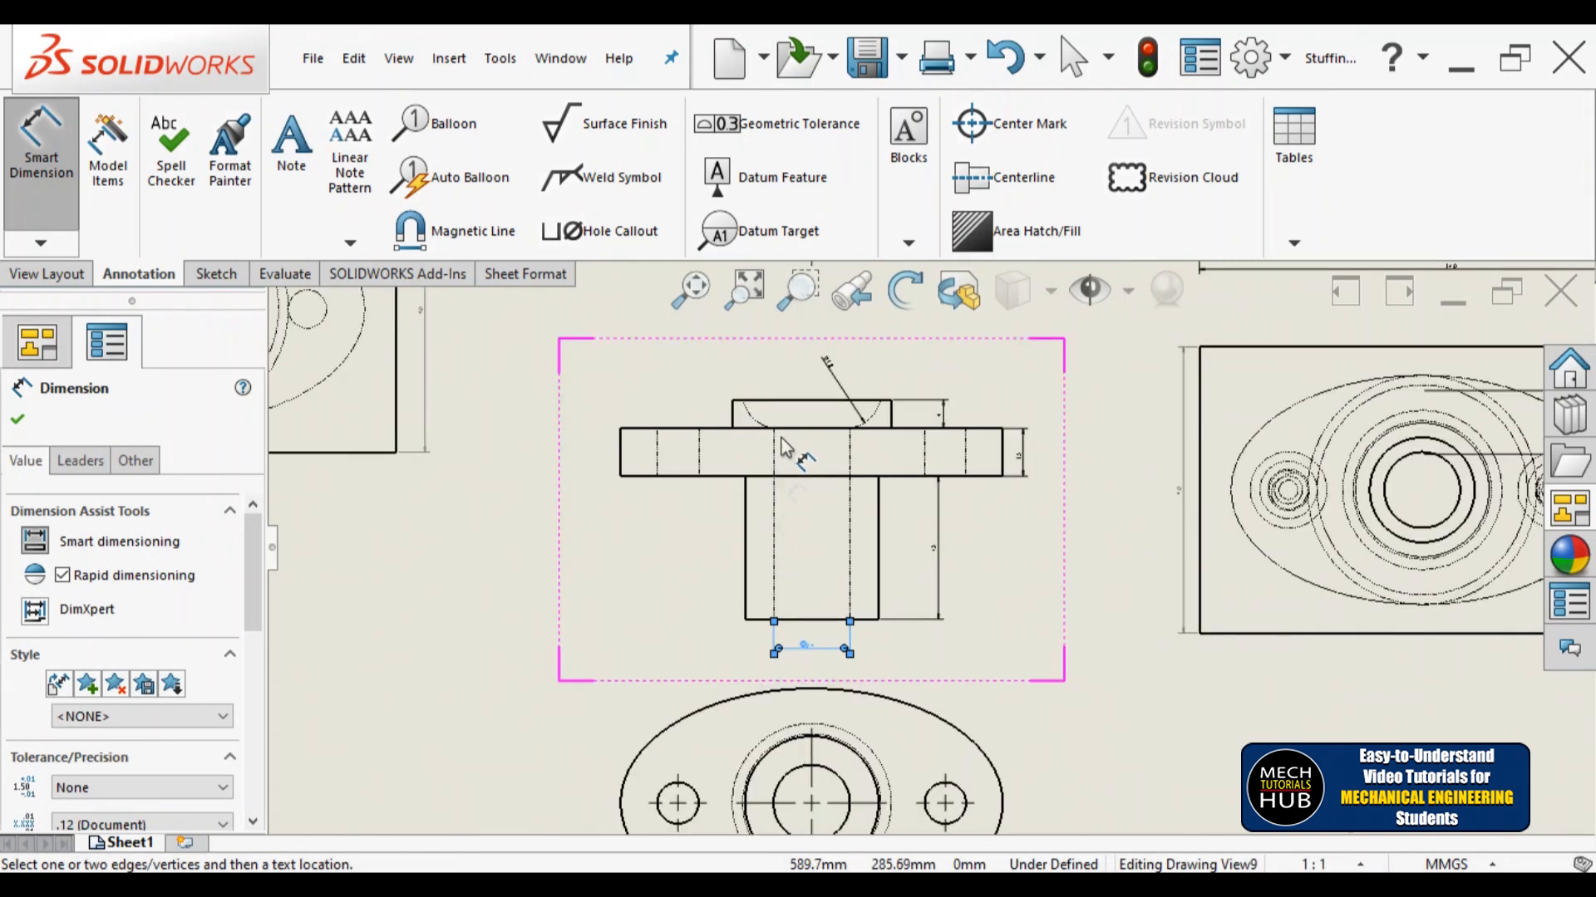
click(733, 418)
click(864, 419)
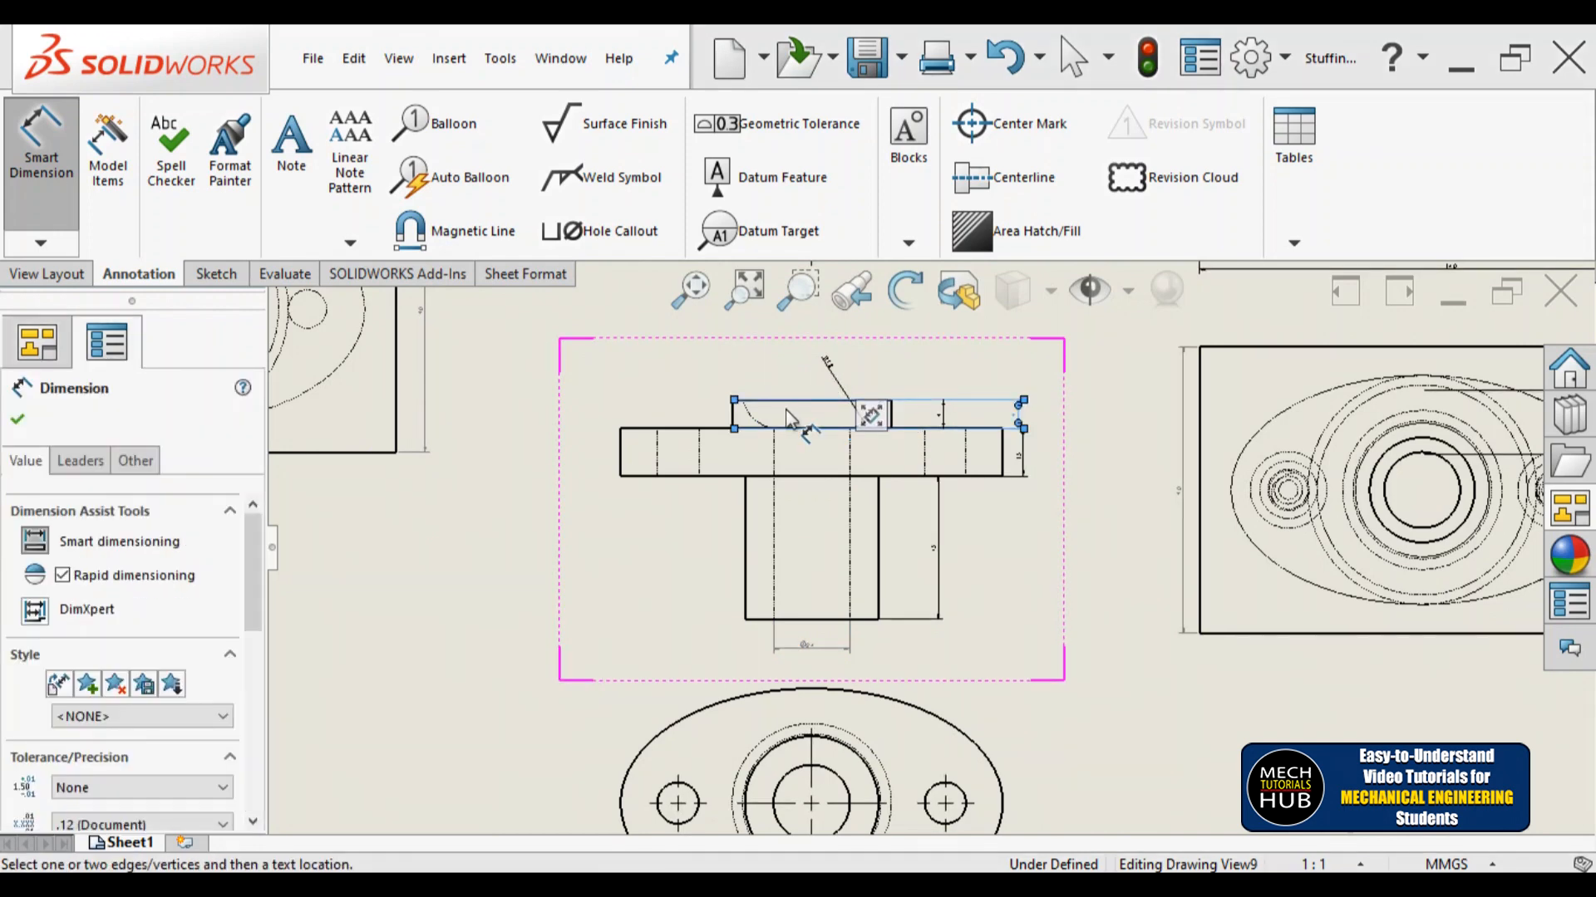
key(Escape)
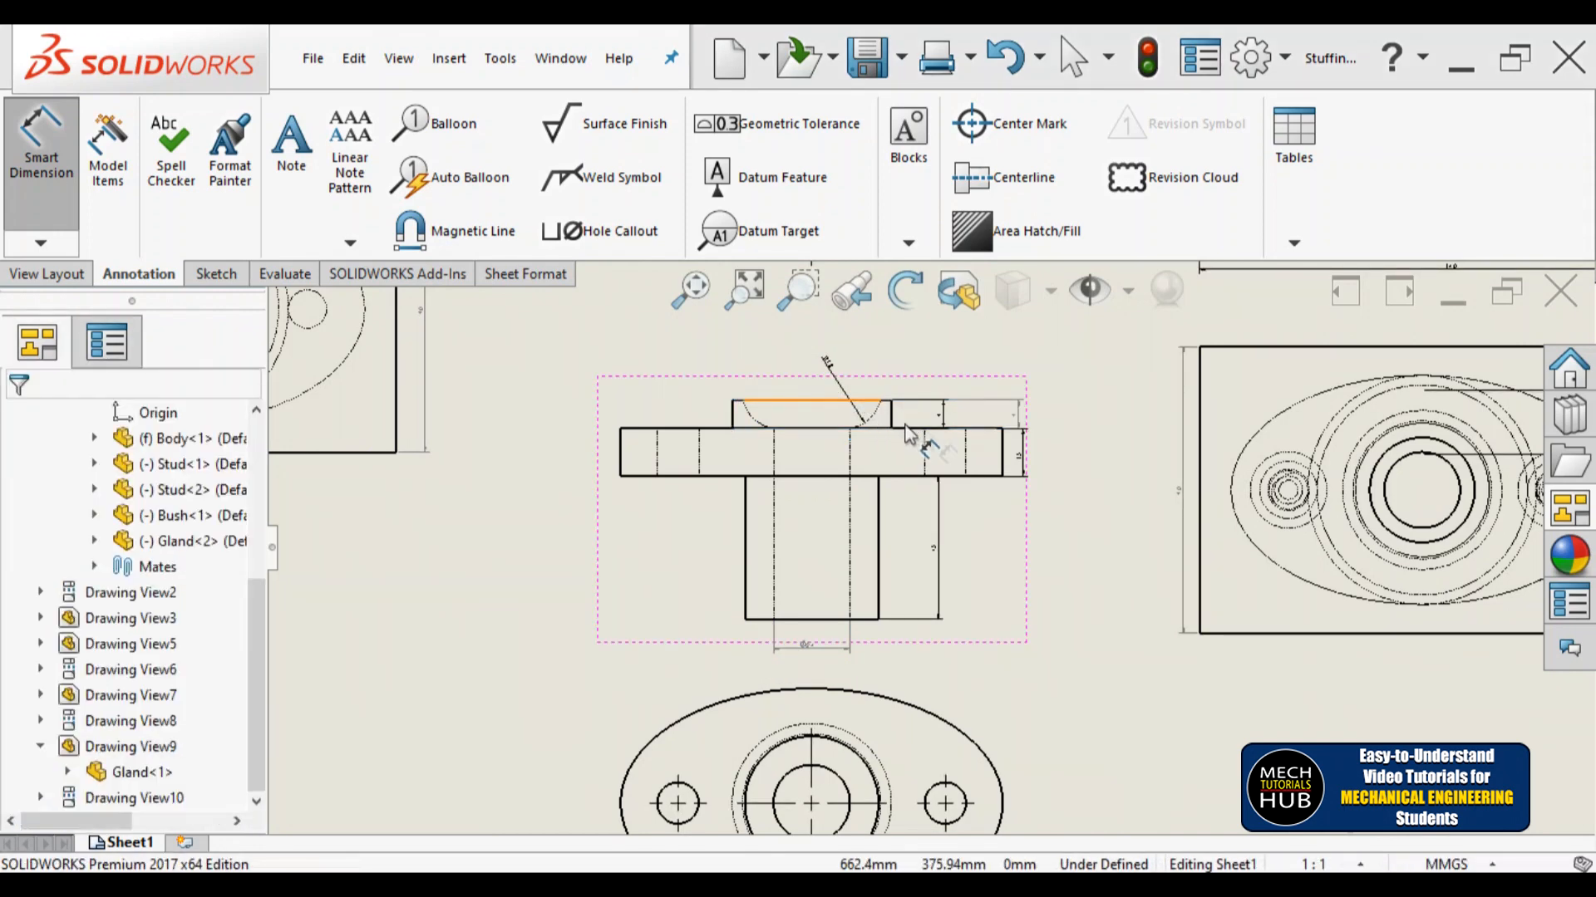
Step: Delete the duplicate collar height dimension that sits closer to the gland's collar
scroll(956, 436, down, 5)
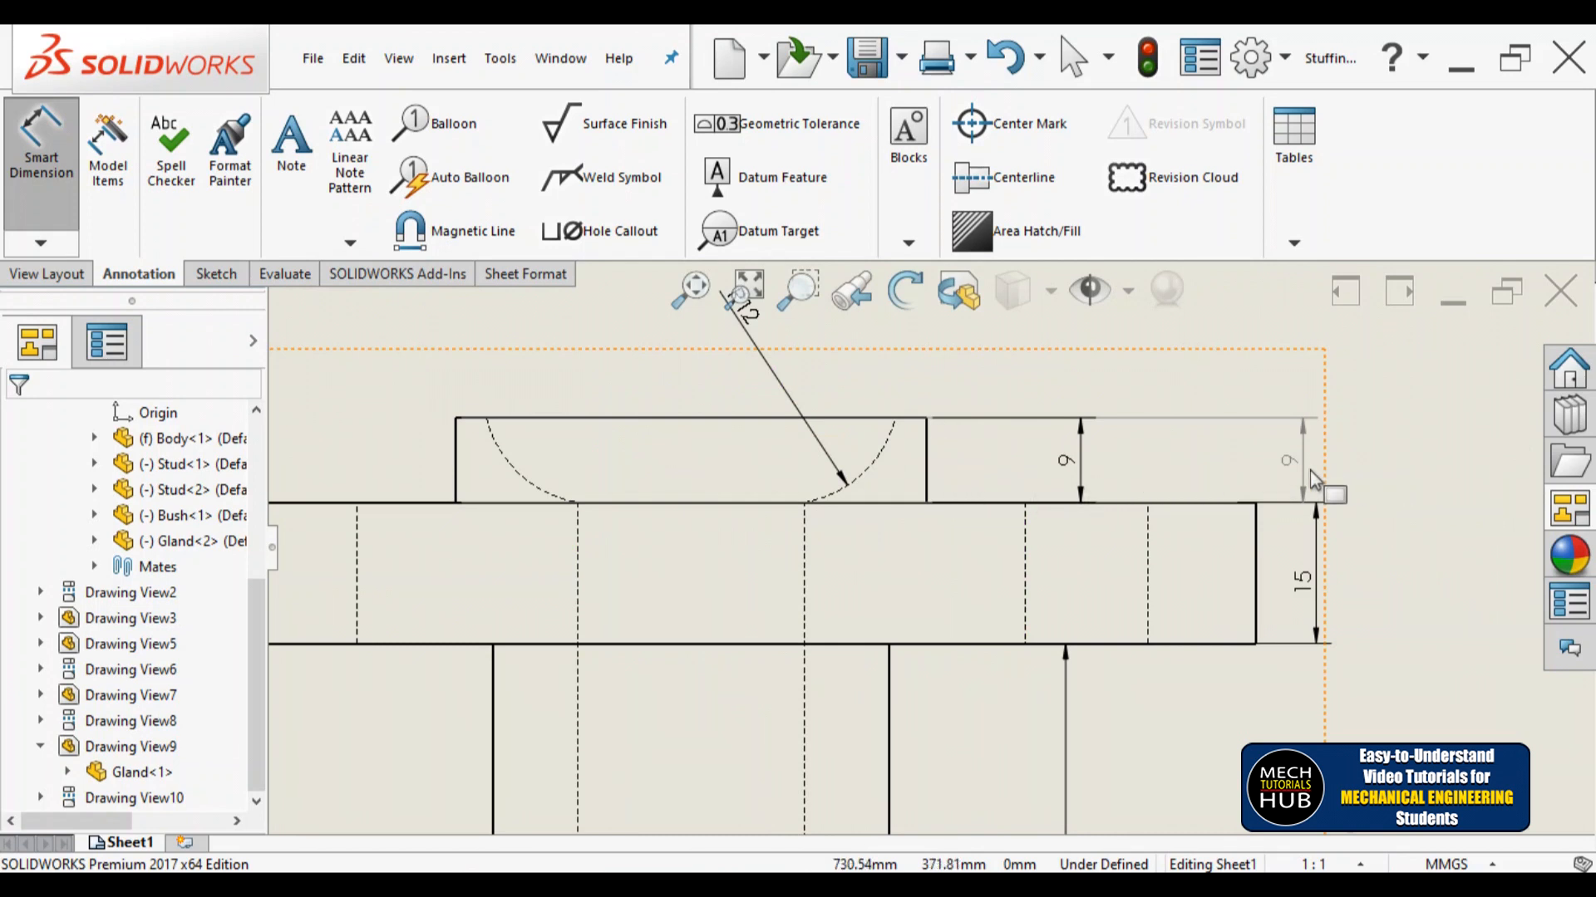
scroll(1310, 470, down, 3)
key(Escape)
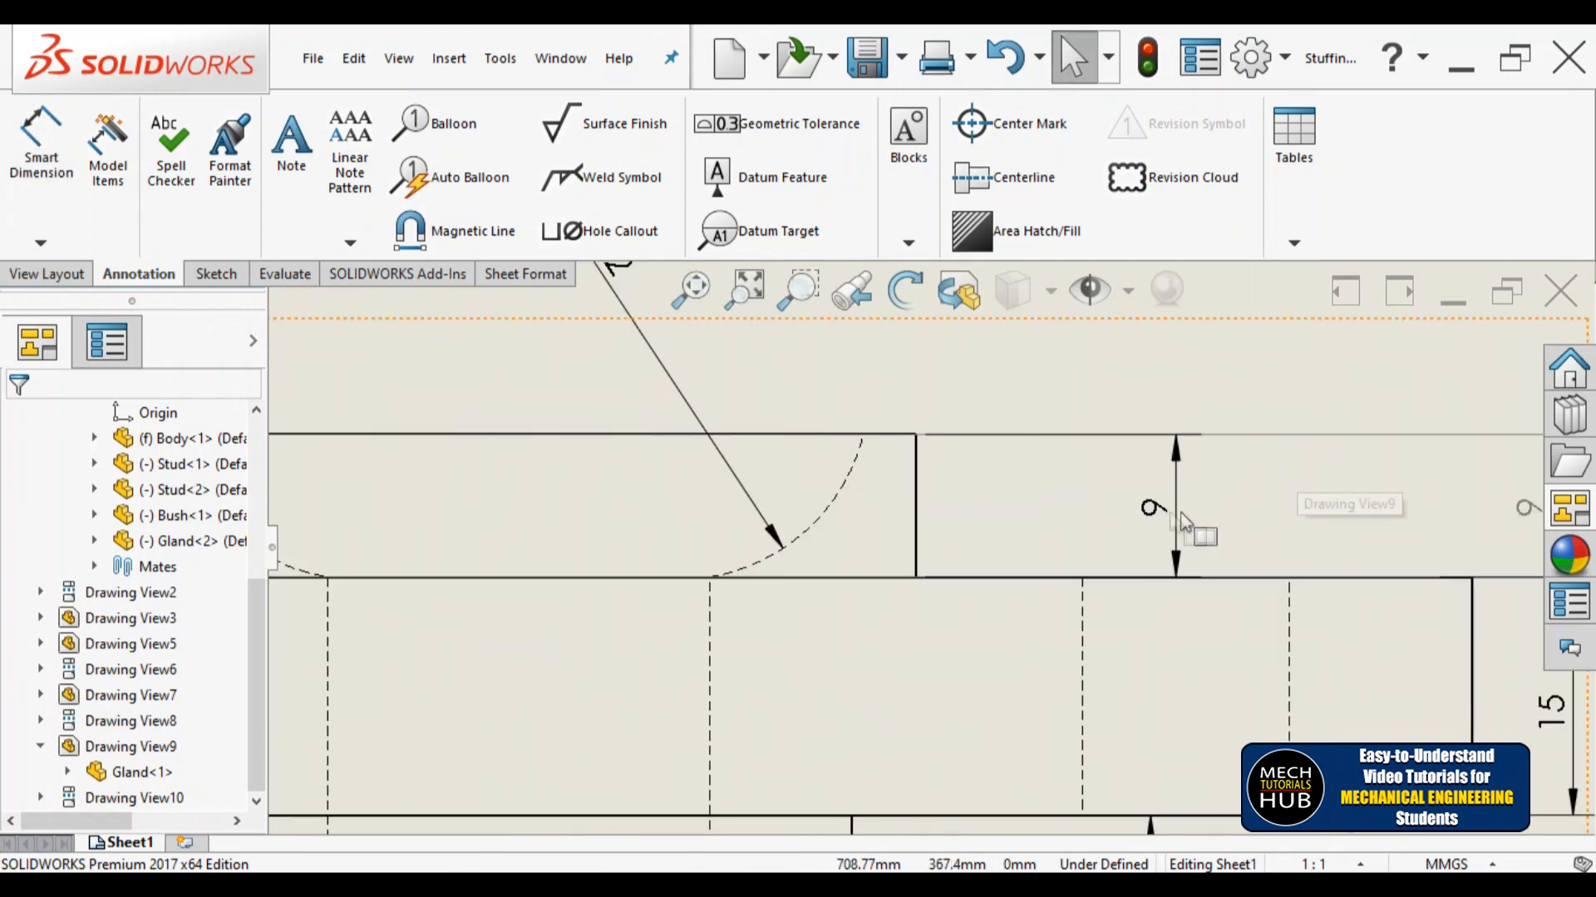
click(1176, 513)
key(Delete)
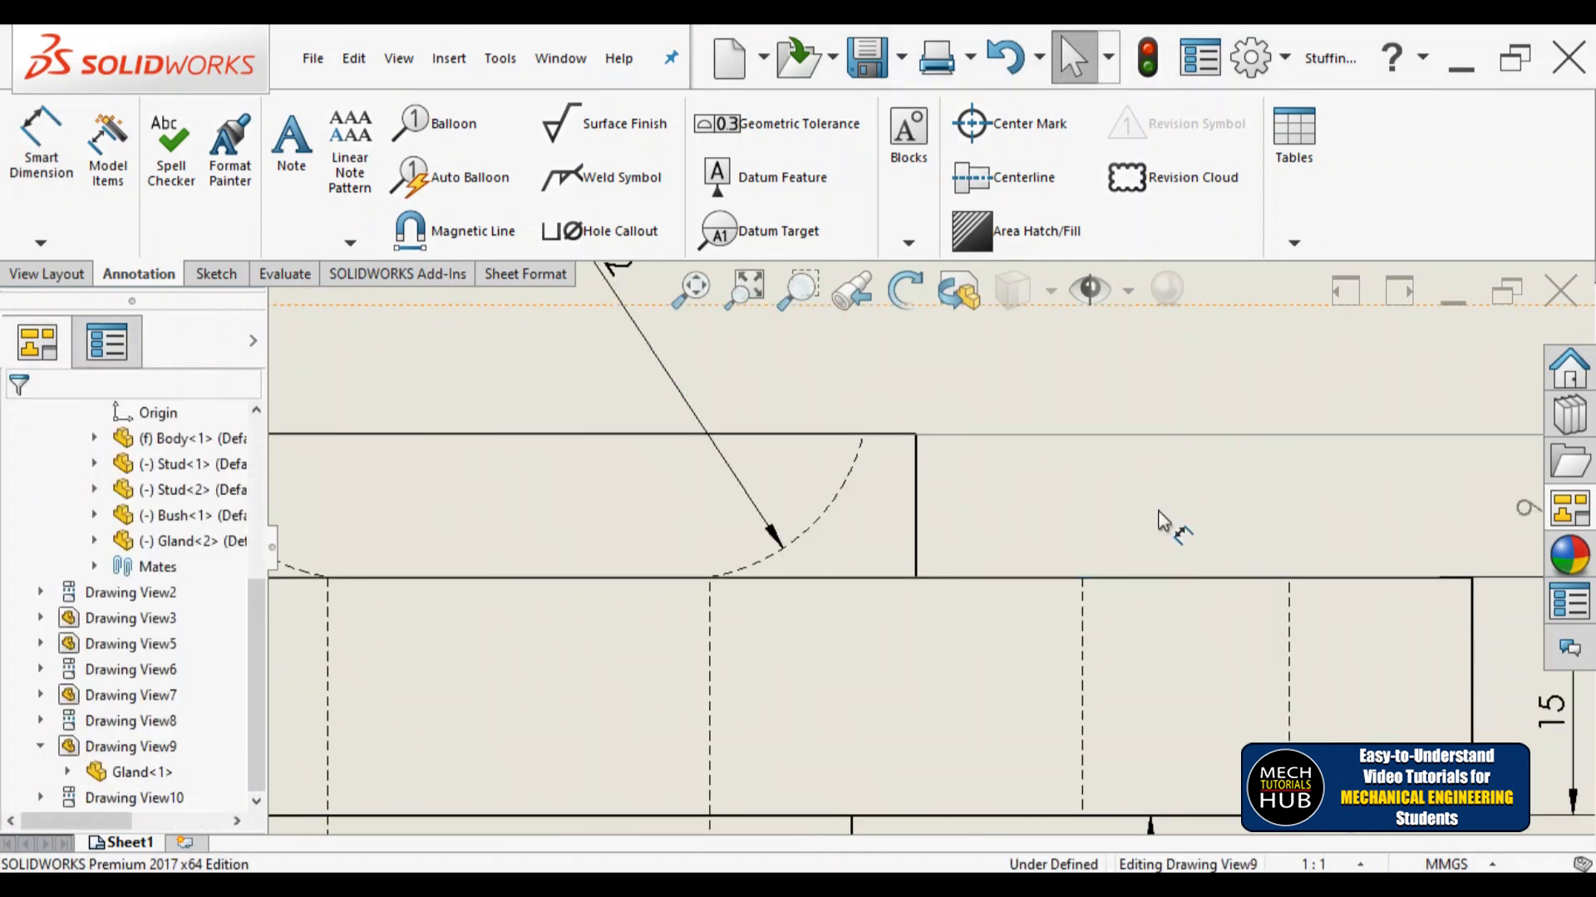
scroll(949, 536, up, 3)
click(923, 545)
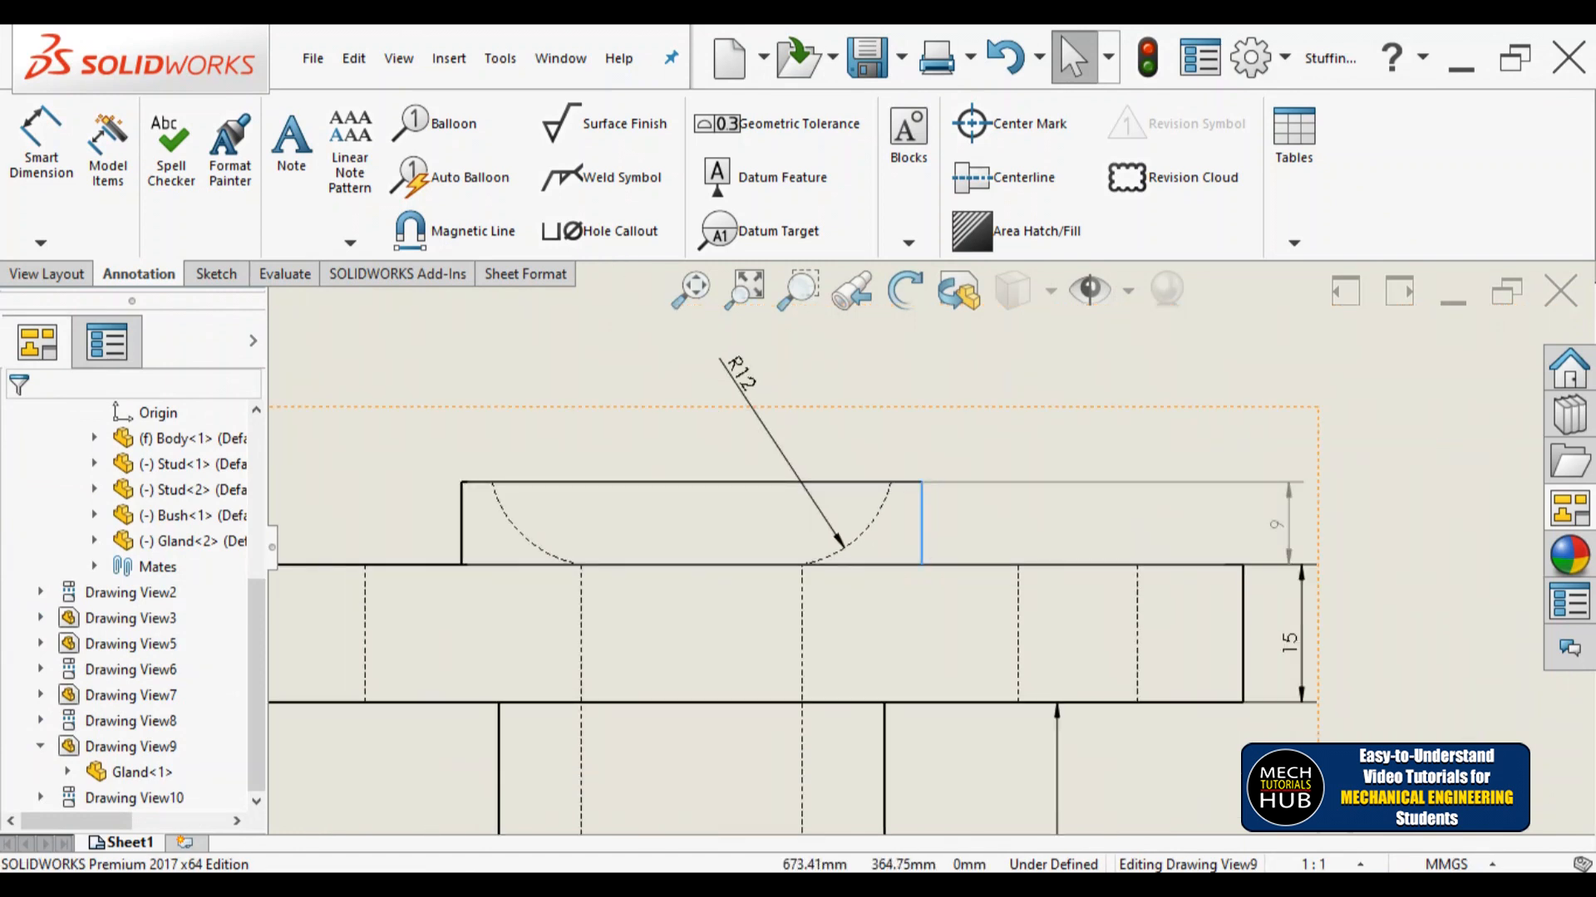
click(463, 538)
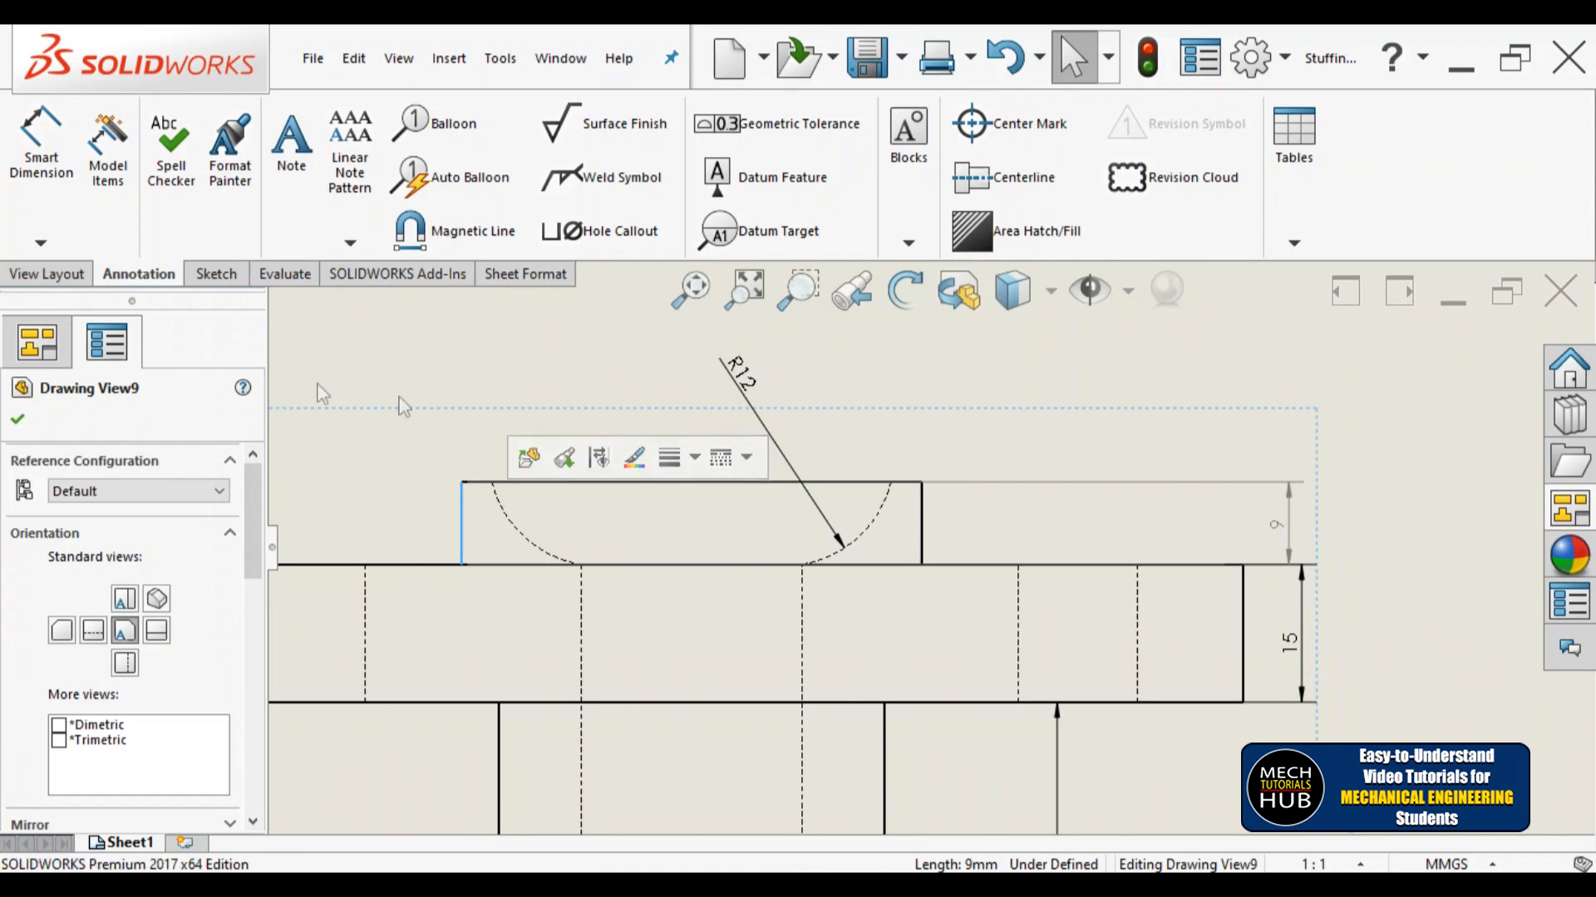
click(281, 384)
Step: Dimension the diameter of the gland's upper collar between its two vertical edges, placing the dimension above the front view
click(50, 166)
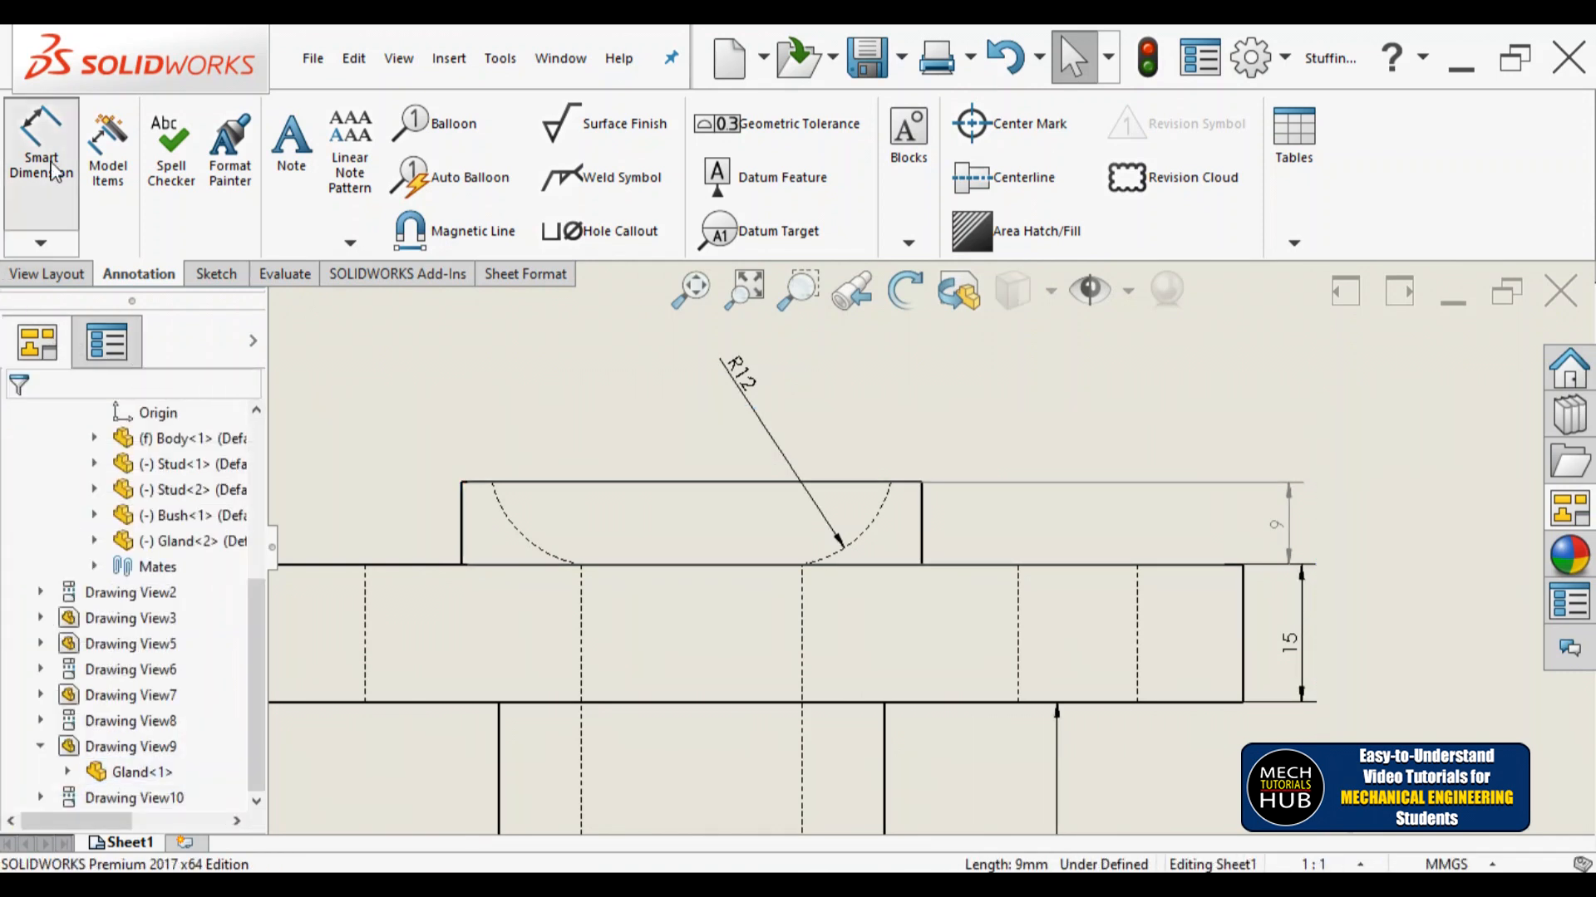
click(470, 538)
click(921, 532)
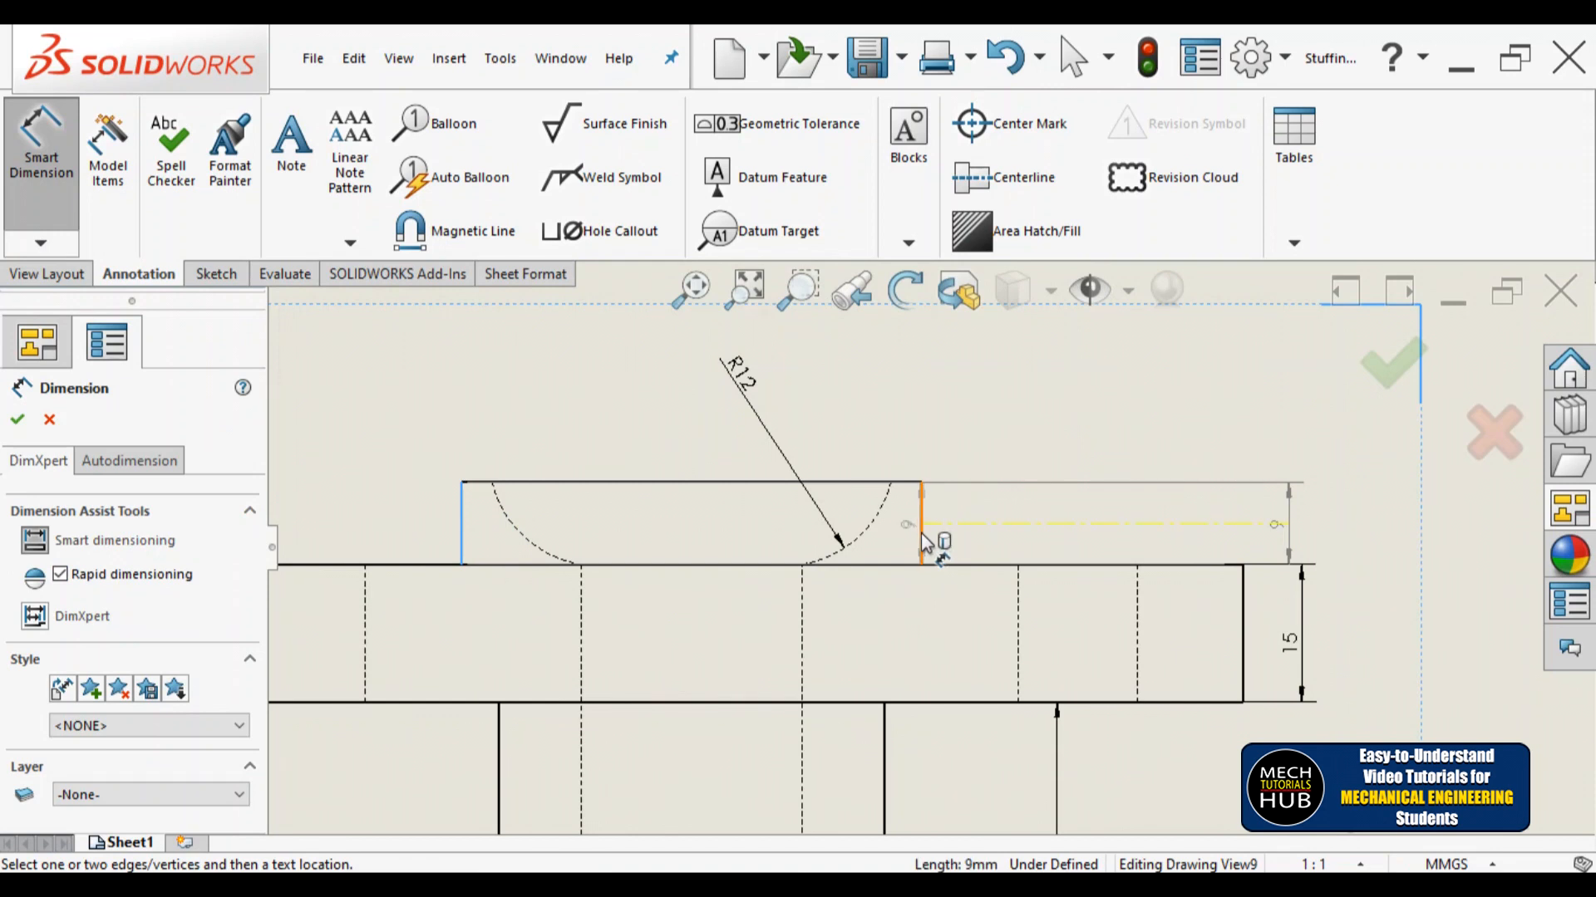
click(710, 447)
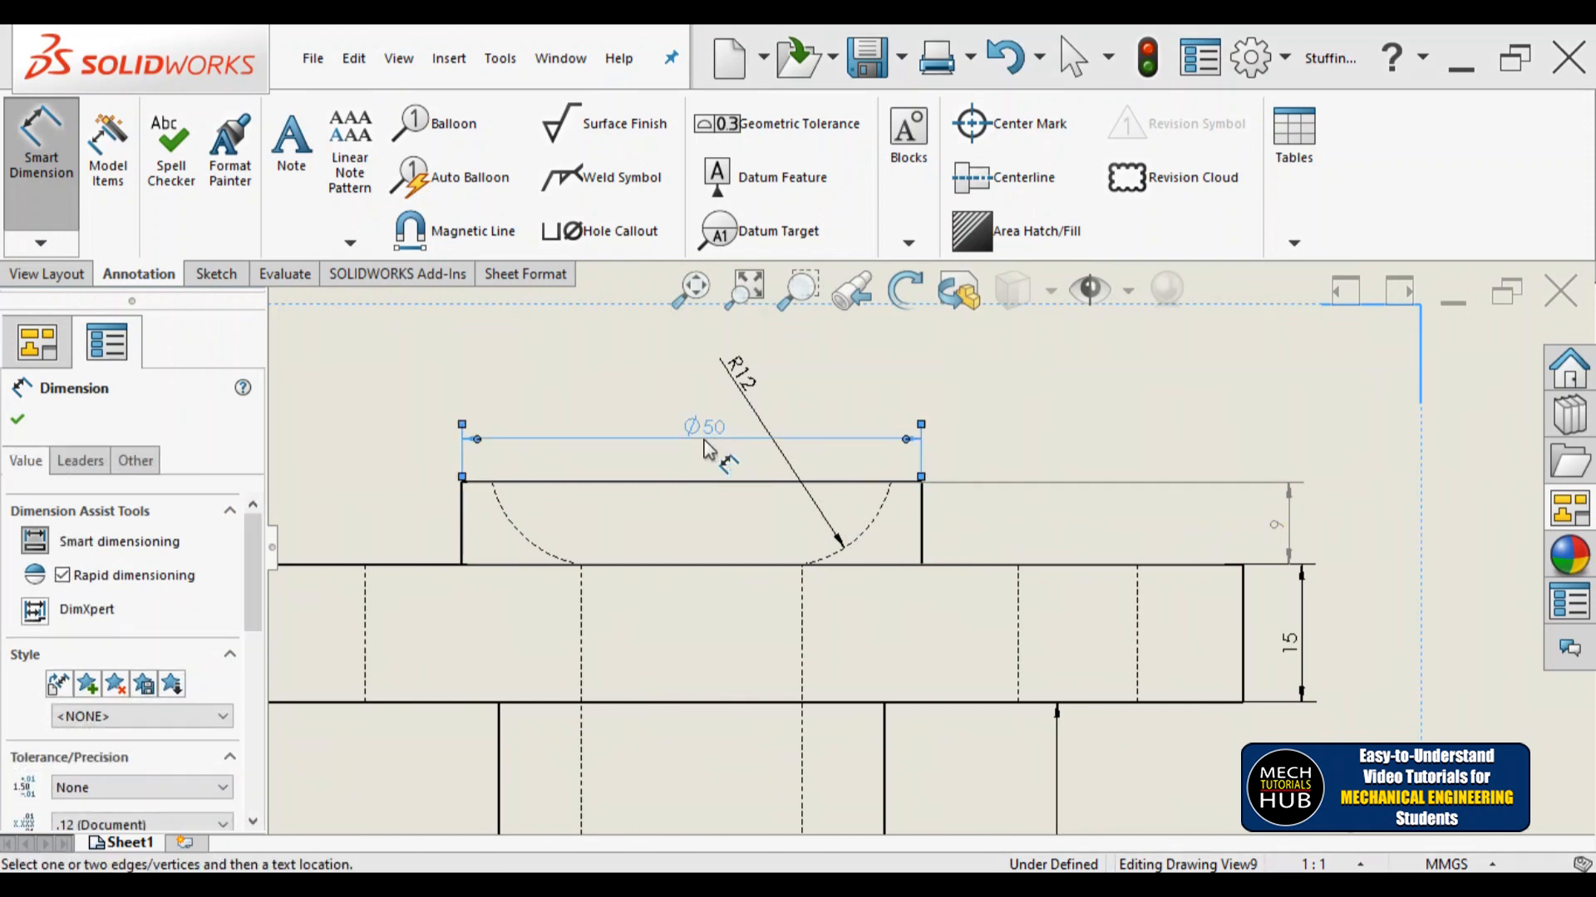
key(Escape)
key(Escape)
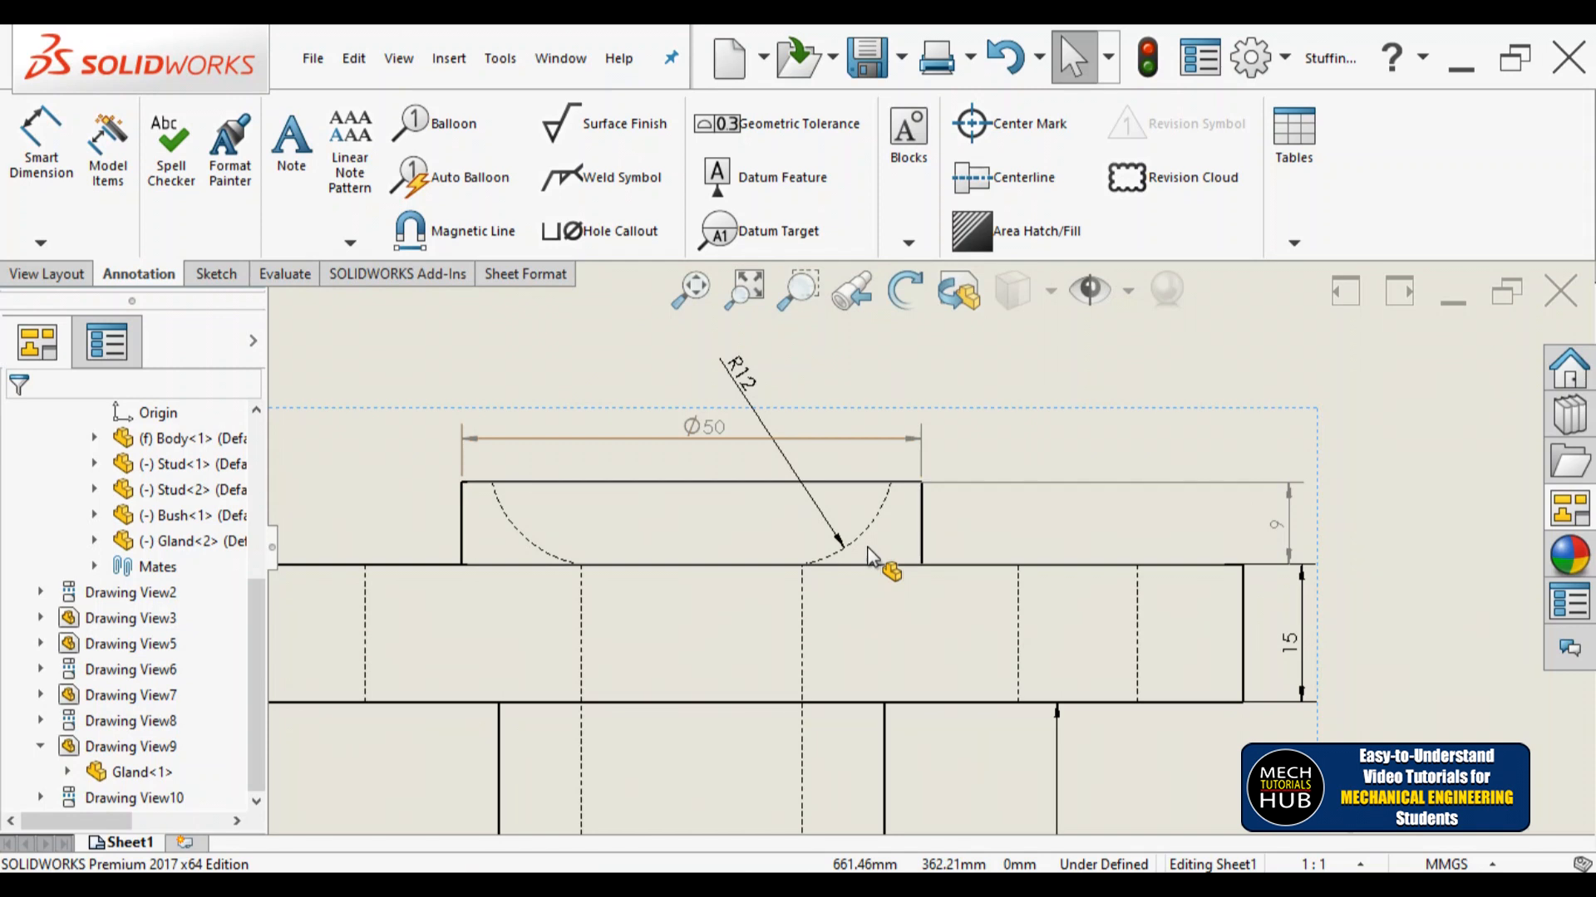
Step: Delete the stray small body view that overlaps the base of the stuffing box assembly's front view
scroll(923, 549, up, 5)
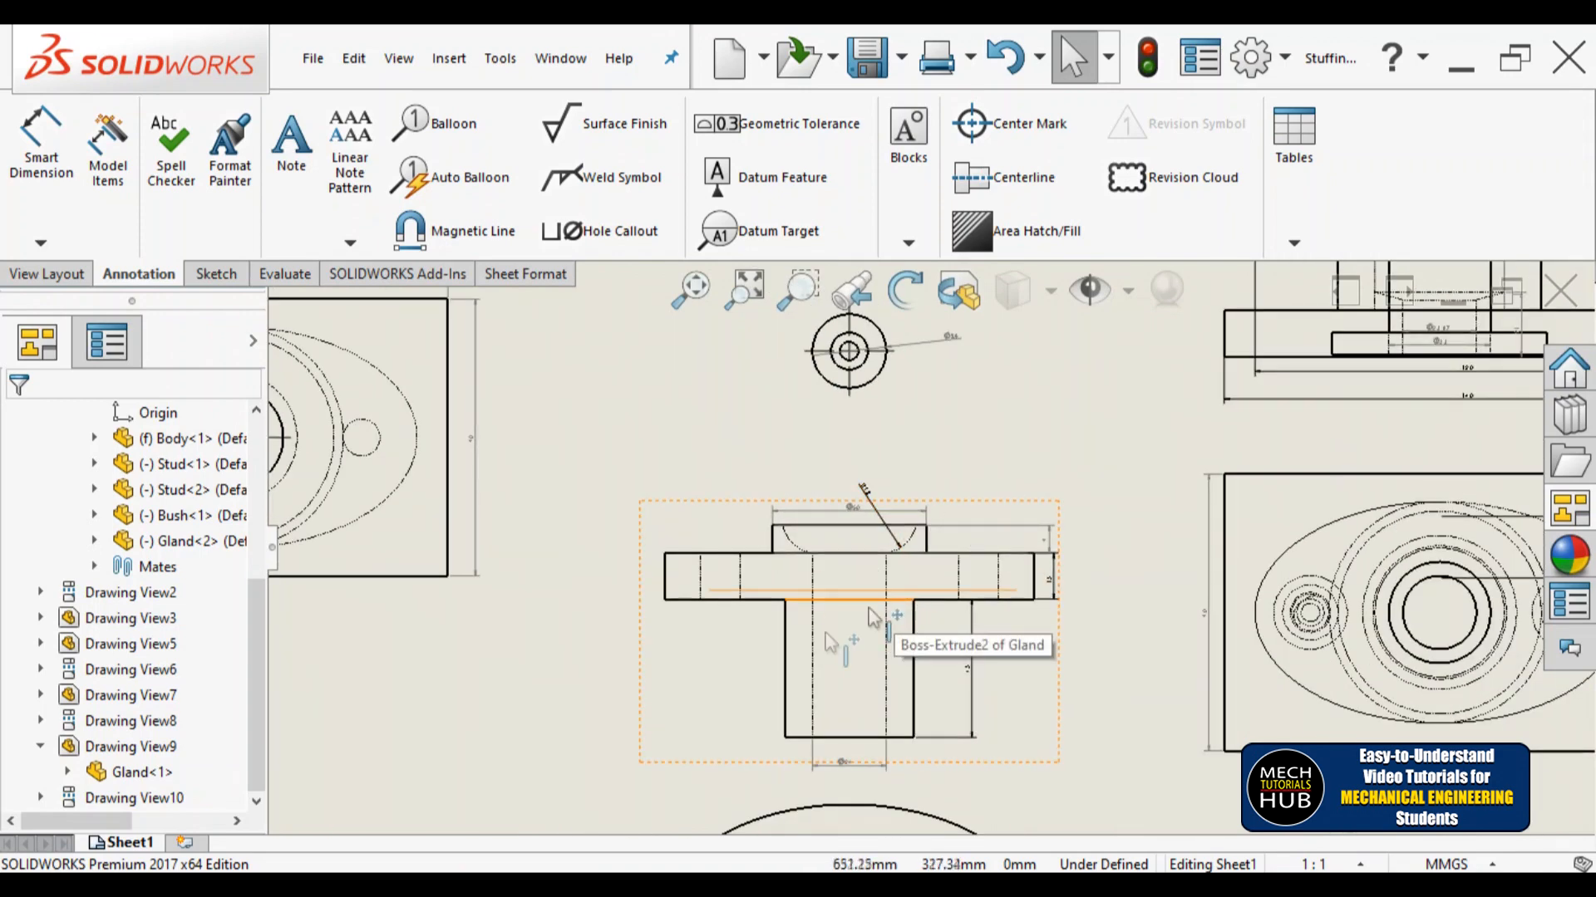
scroll(901, 610, up, 3)
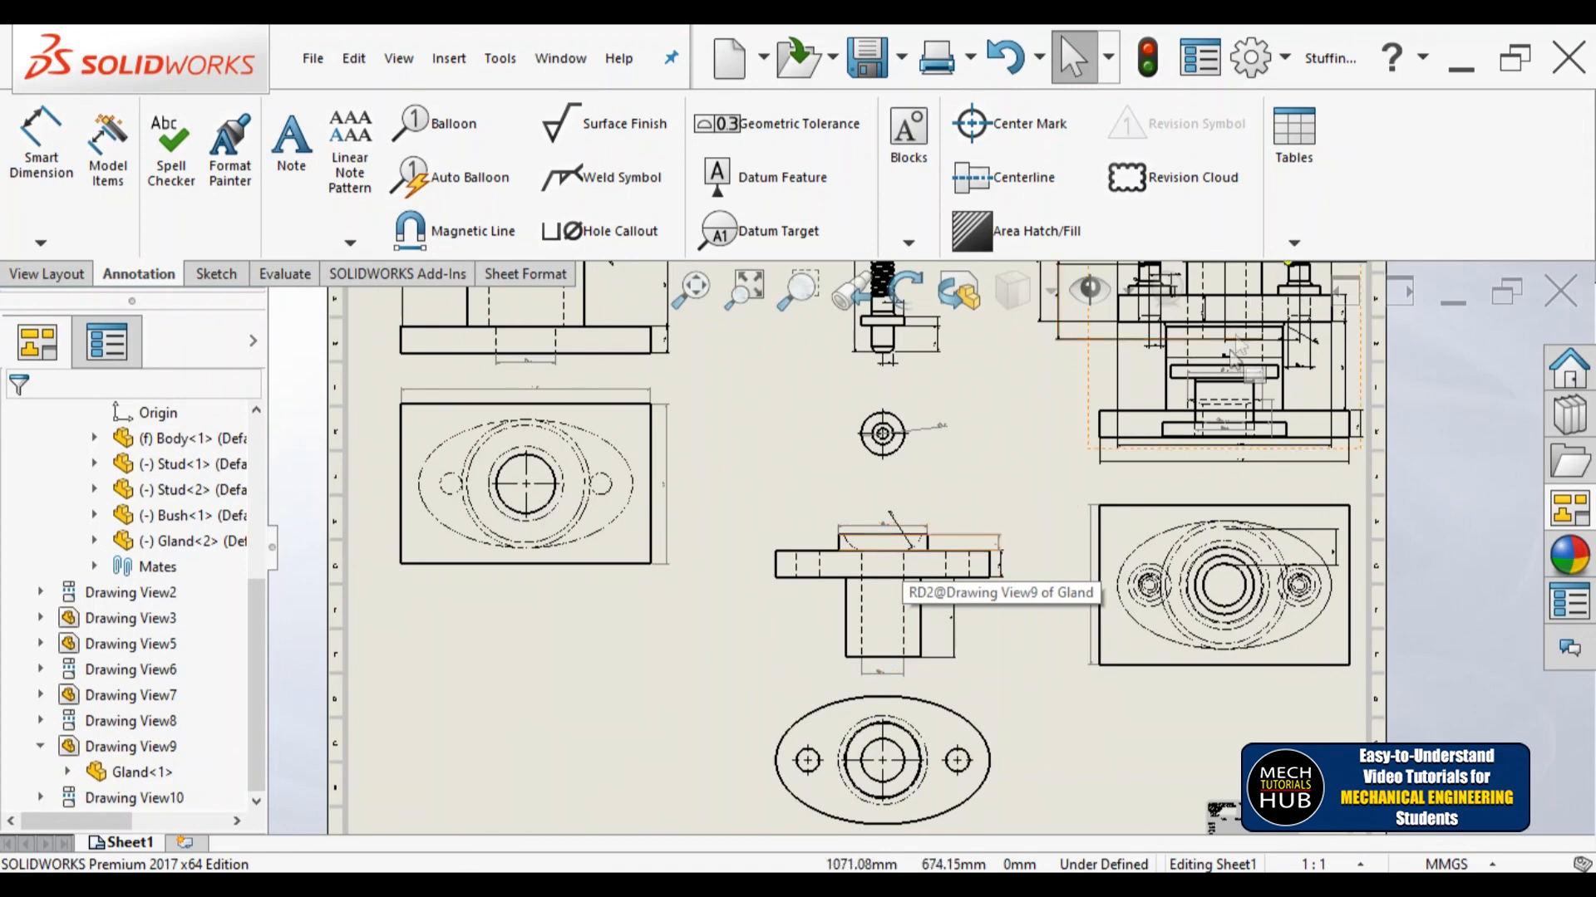
scroll(1247, 436, down, 2)
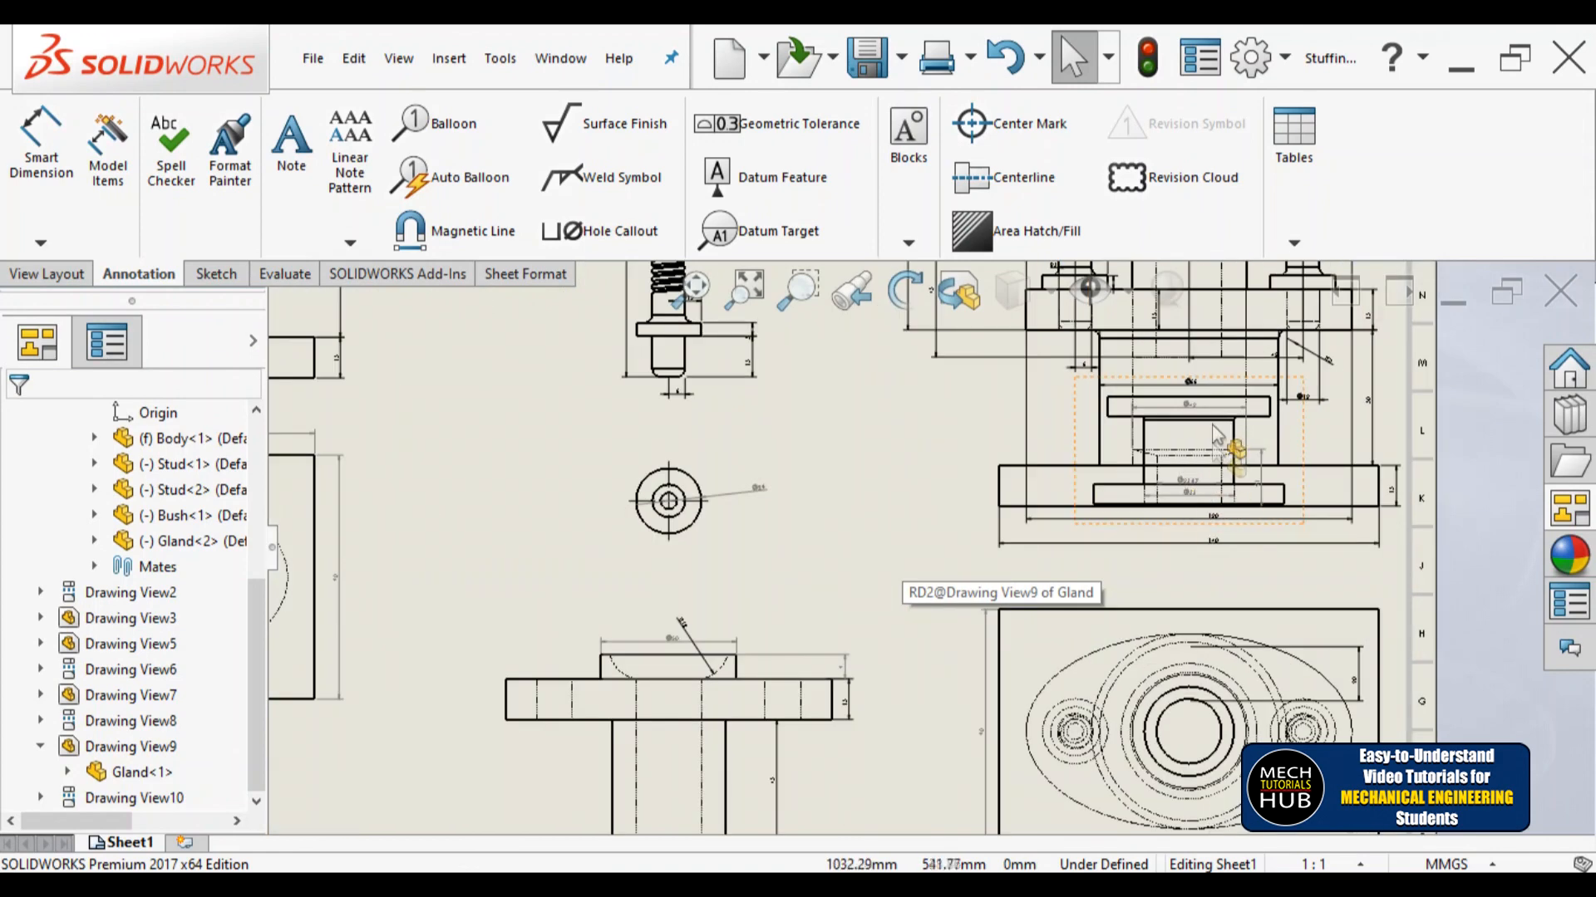
scroll(1188, 470, down, 2)
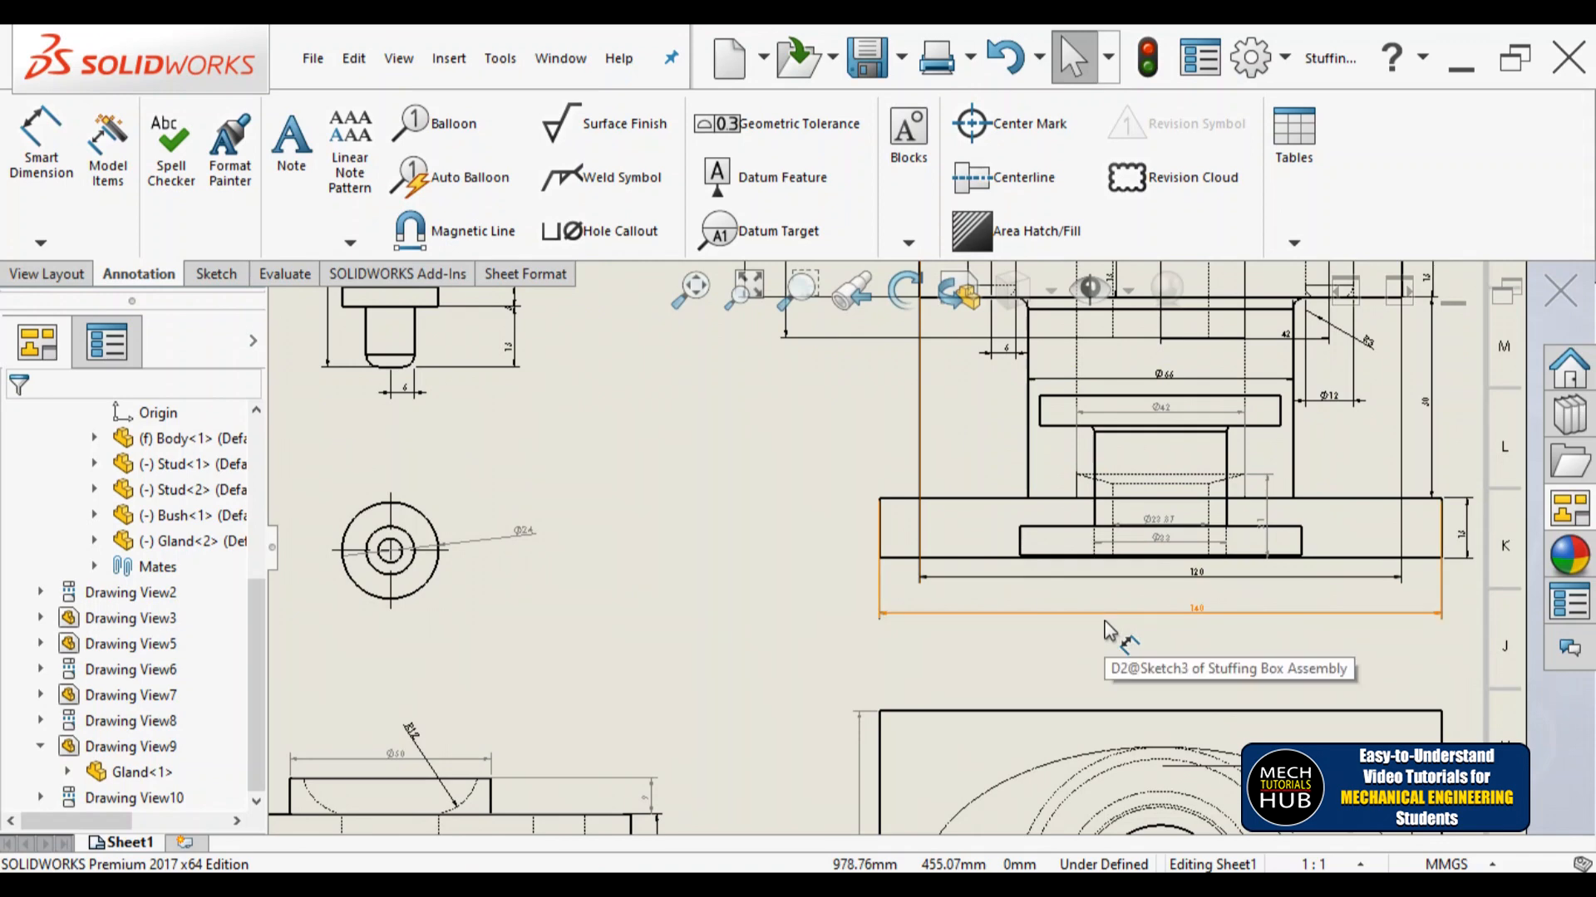
scroll(1105, 629, up, 5)
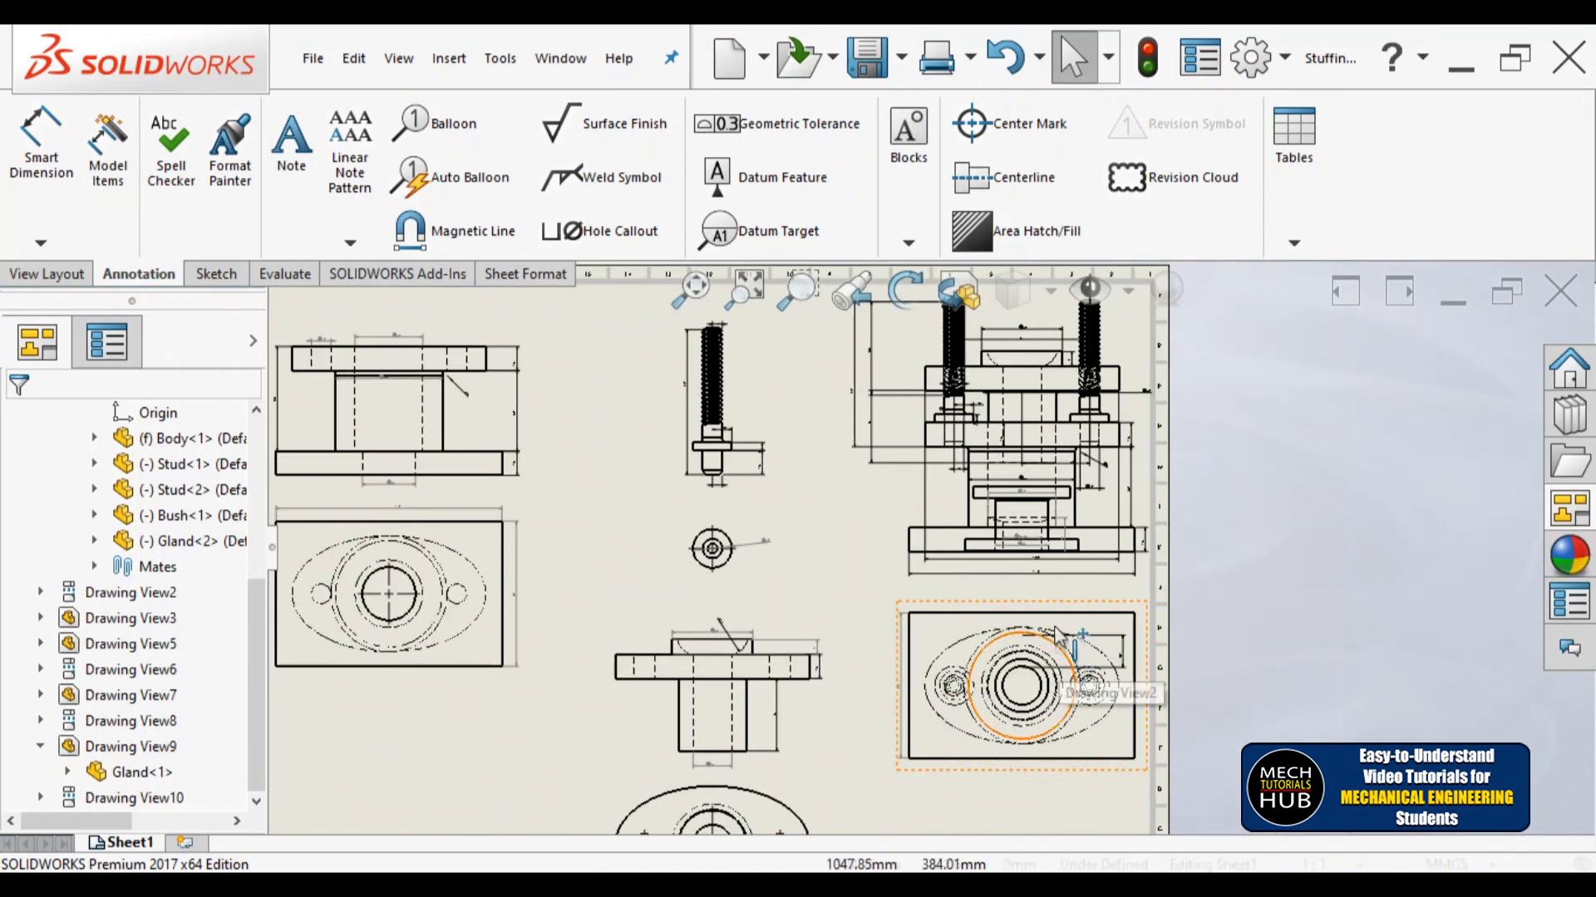
scroll(986, 492, down, 2)
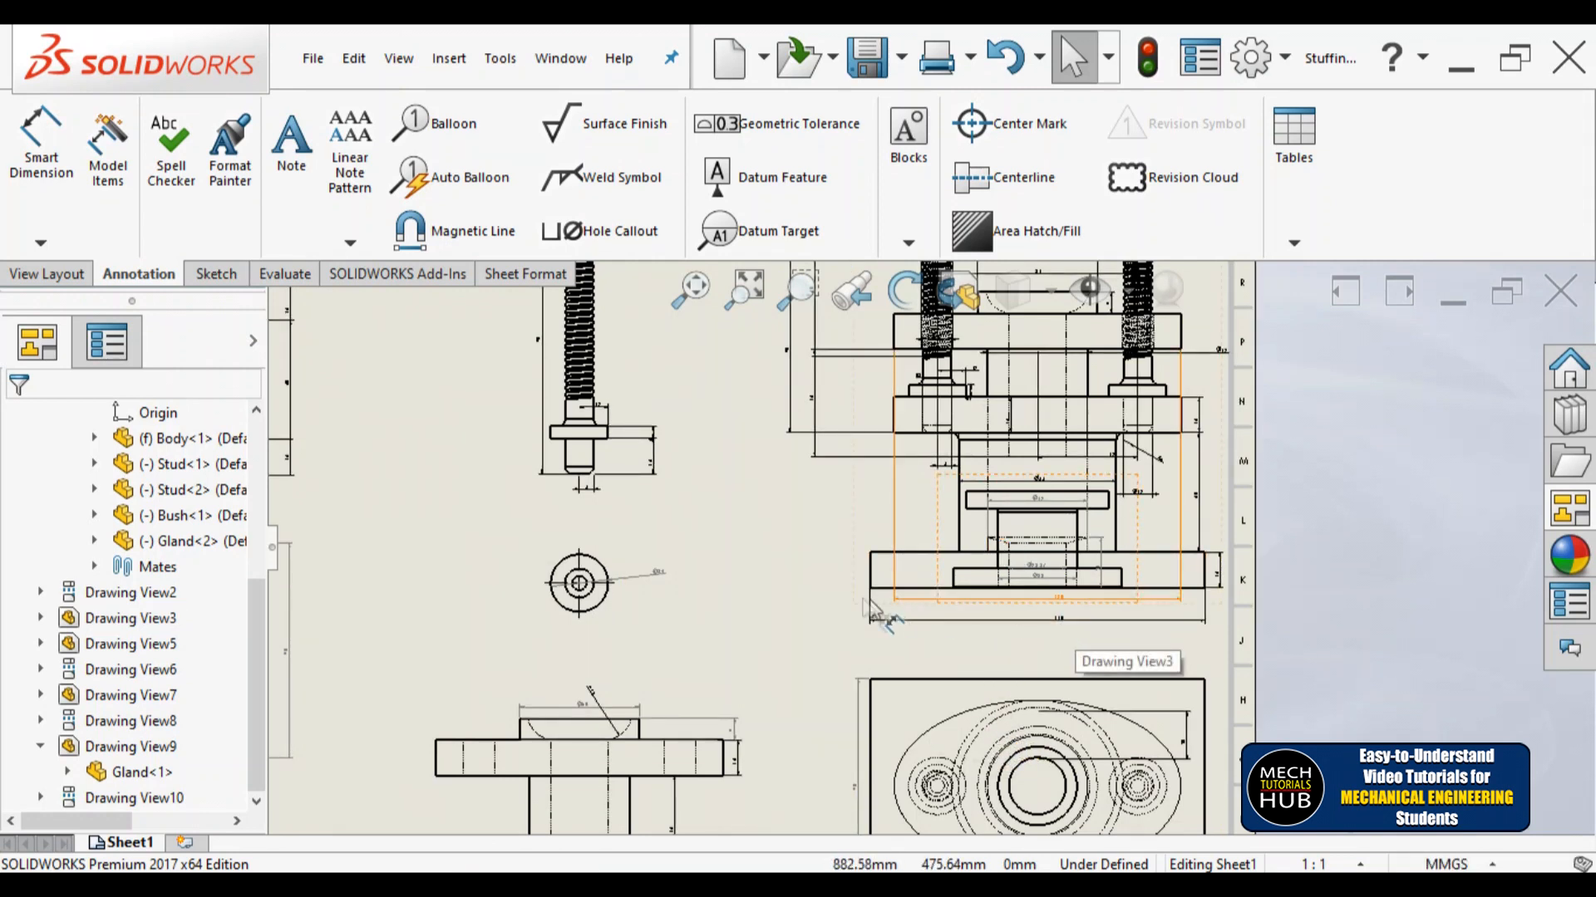
scroll(878, 604, up, 2)
scroll(879, 605, up, 3)
scroll(967, 550, down, 4)
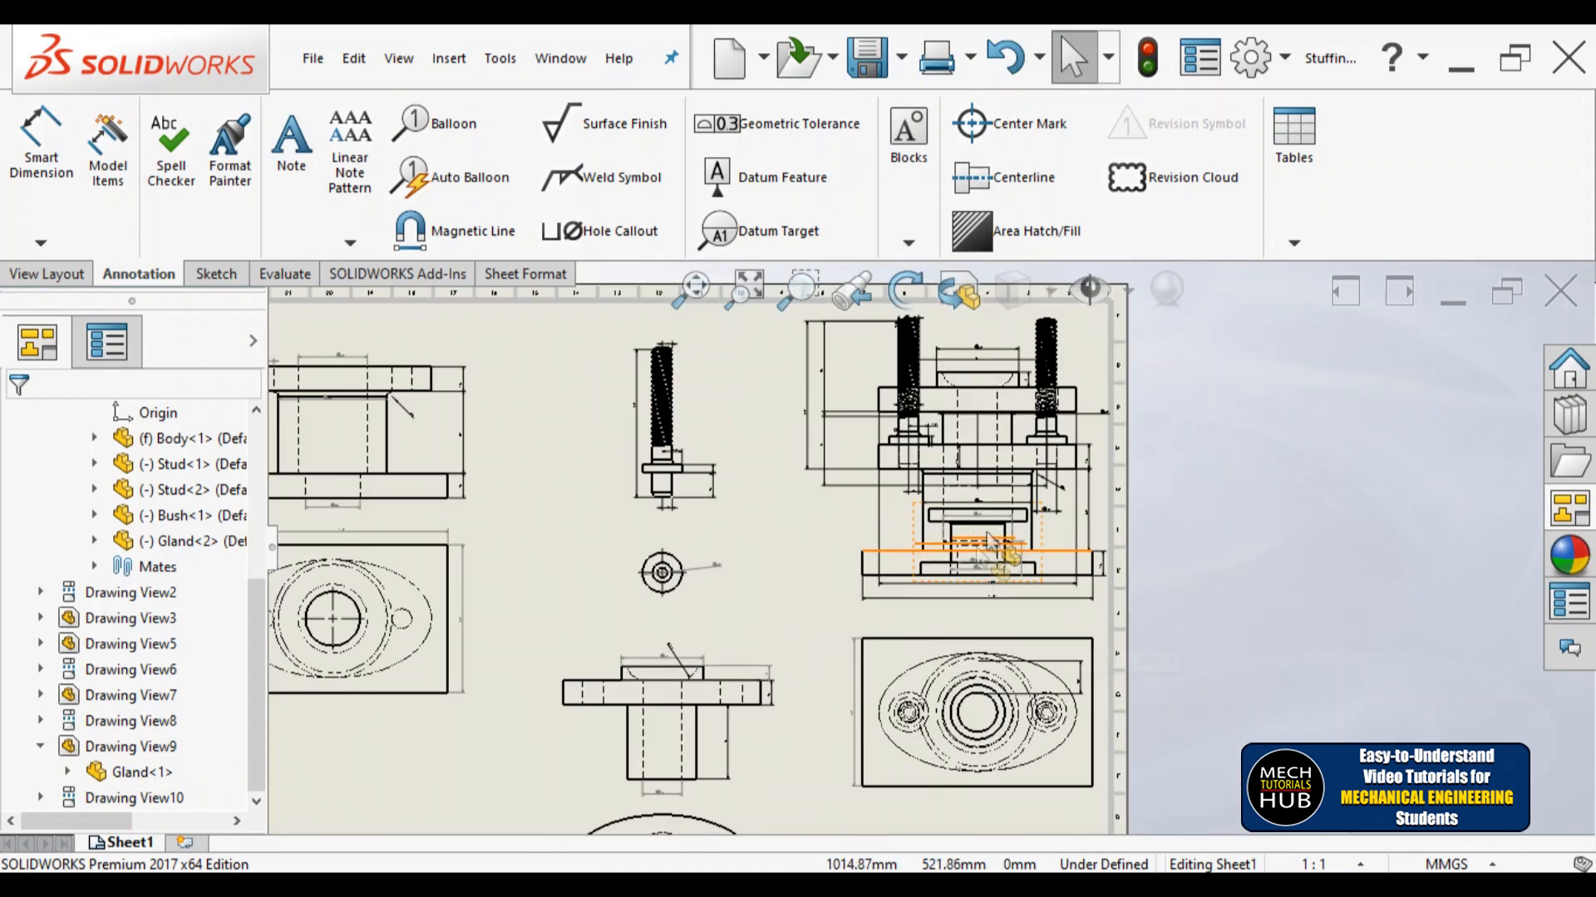
scroll(702, 668, up, 7)
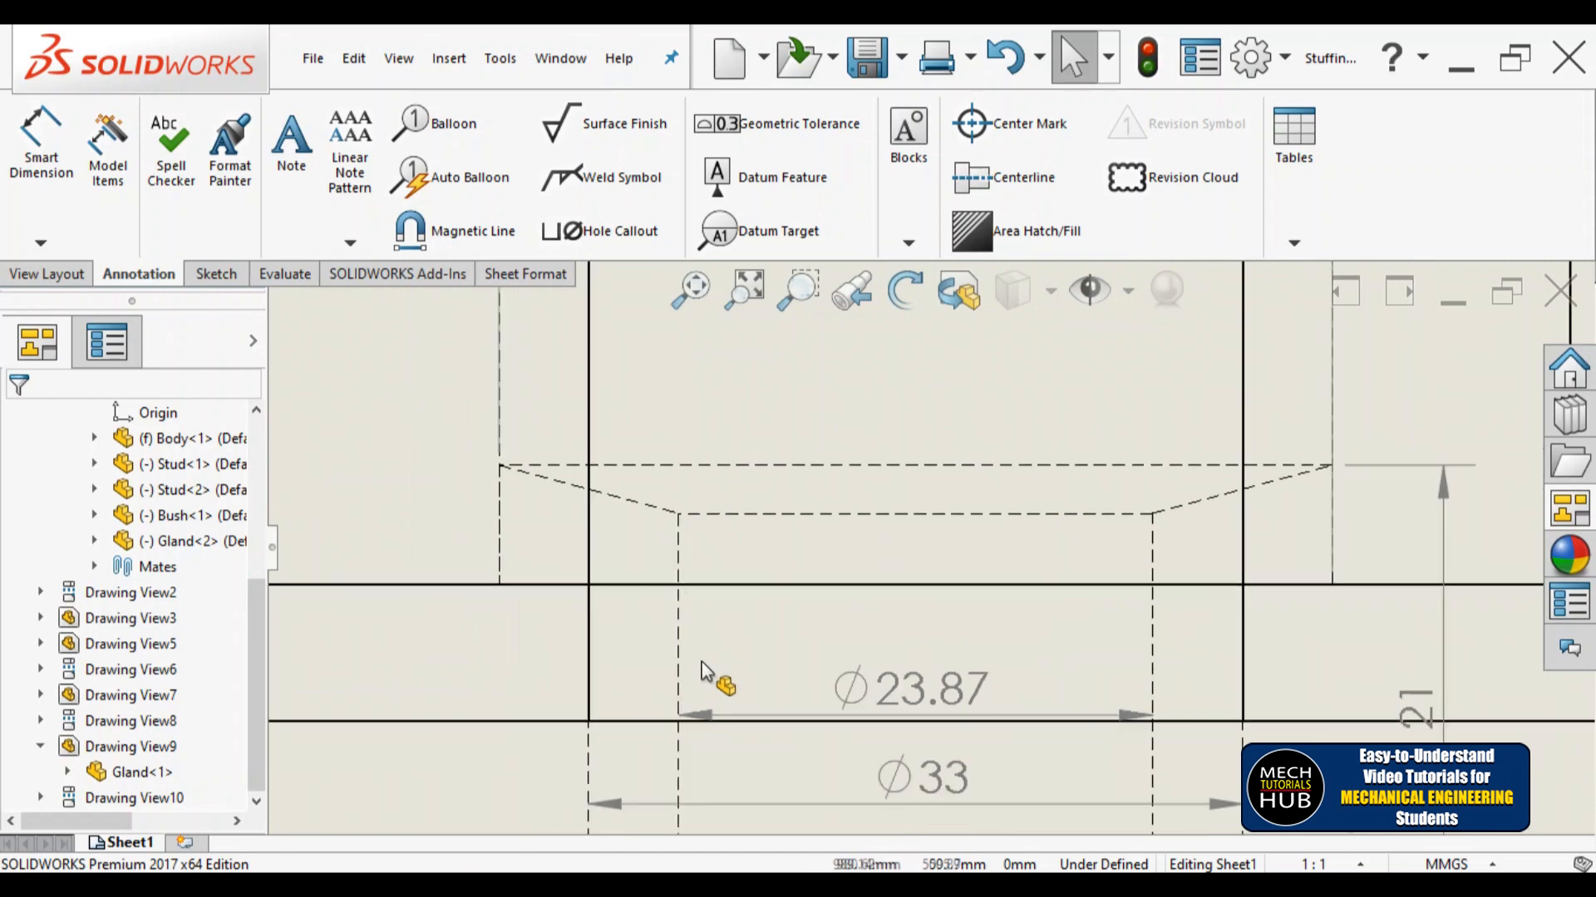
scroll(719, 629, up, 2)
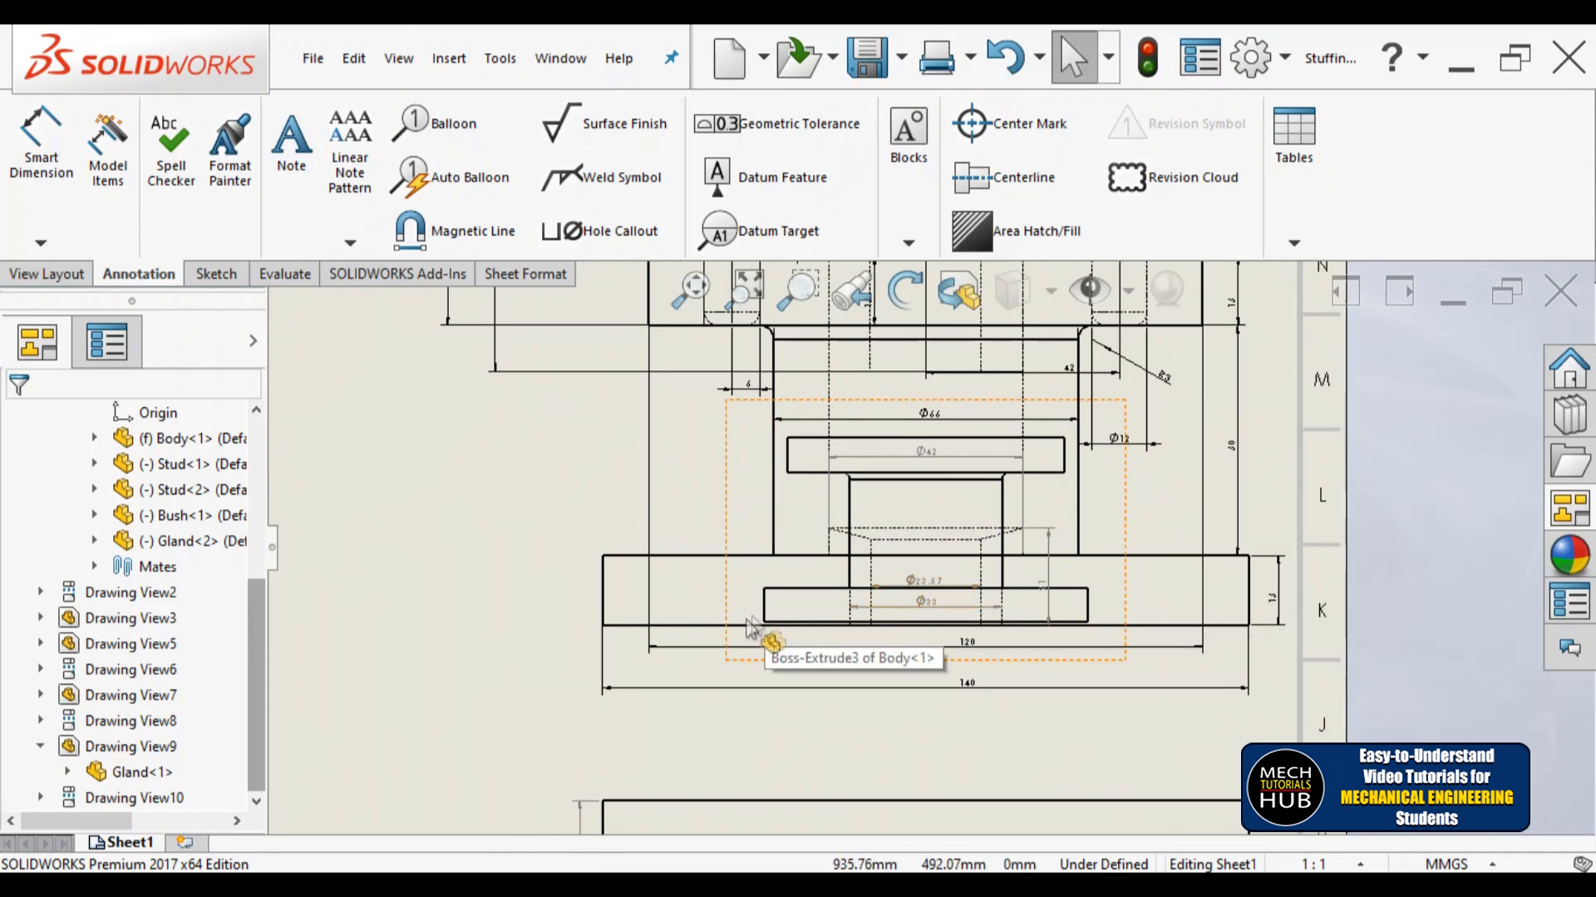
click(729, 643)
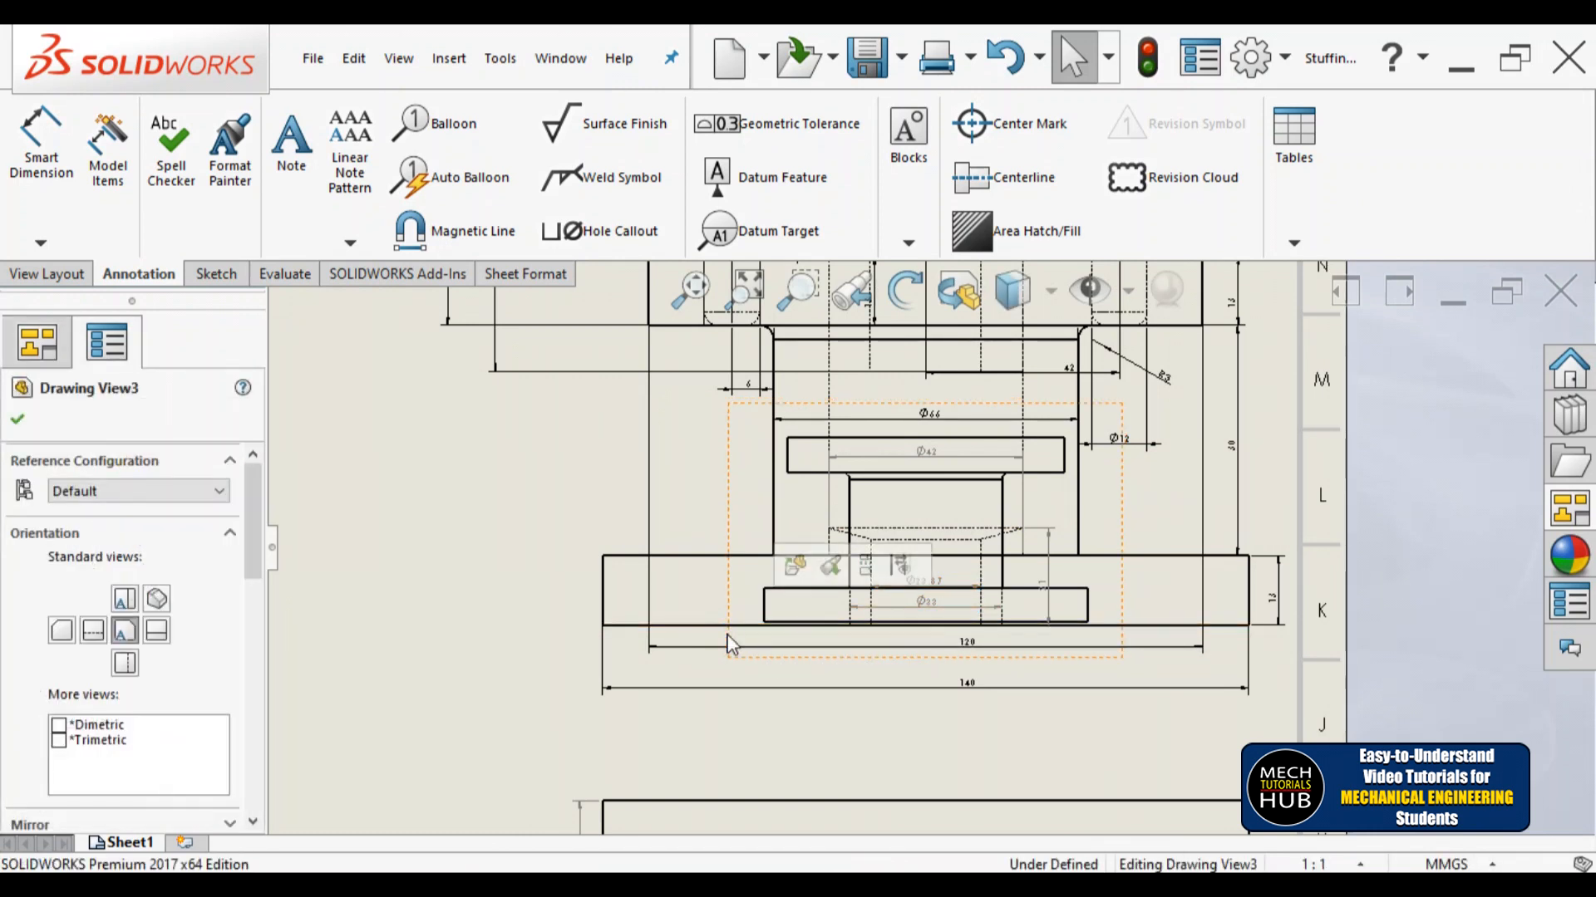
key(Delete)
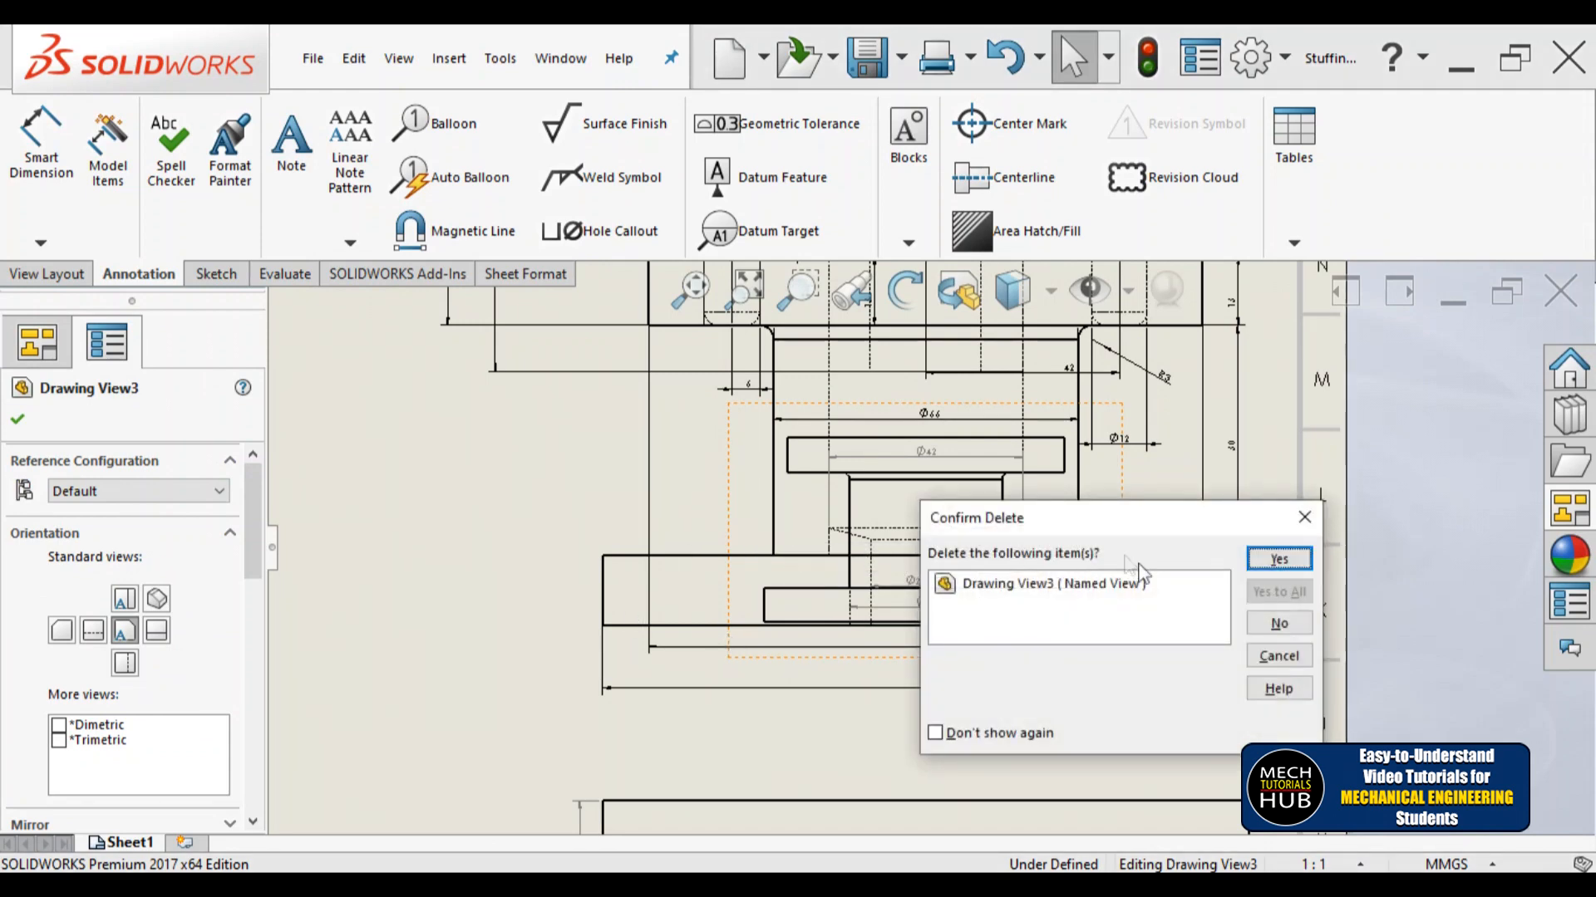
click(1278, 560)
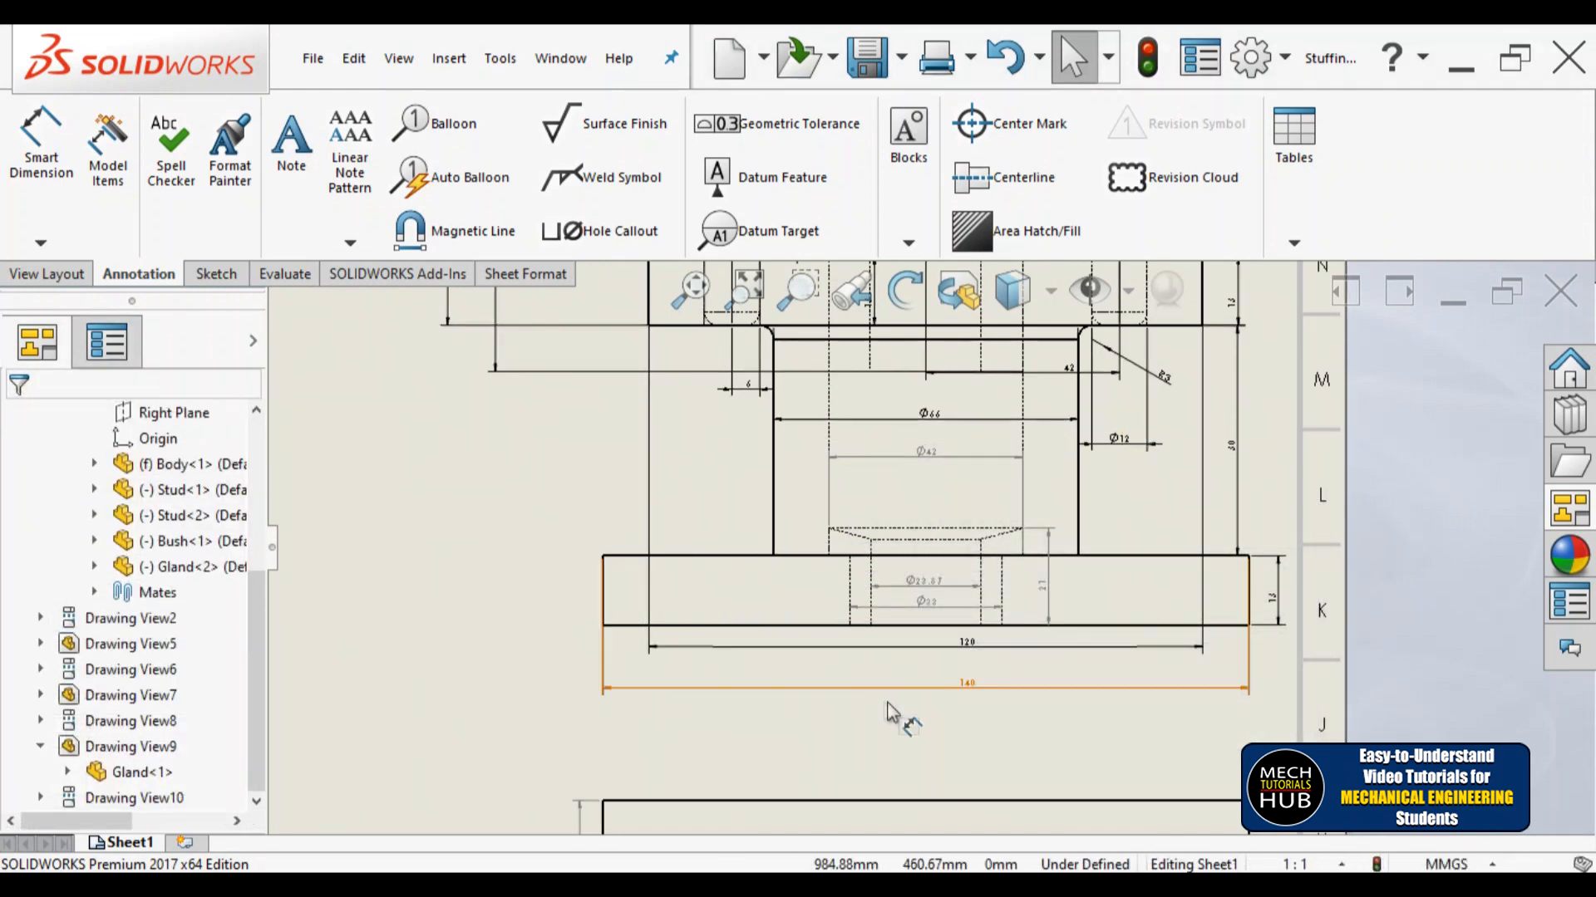
Step: Load the Bush part's views for placement on the drawing sheet
scroll(894, 697, up, 2)
scroll(894, 697, up, 3)
scroll(540, 642, up, 1)
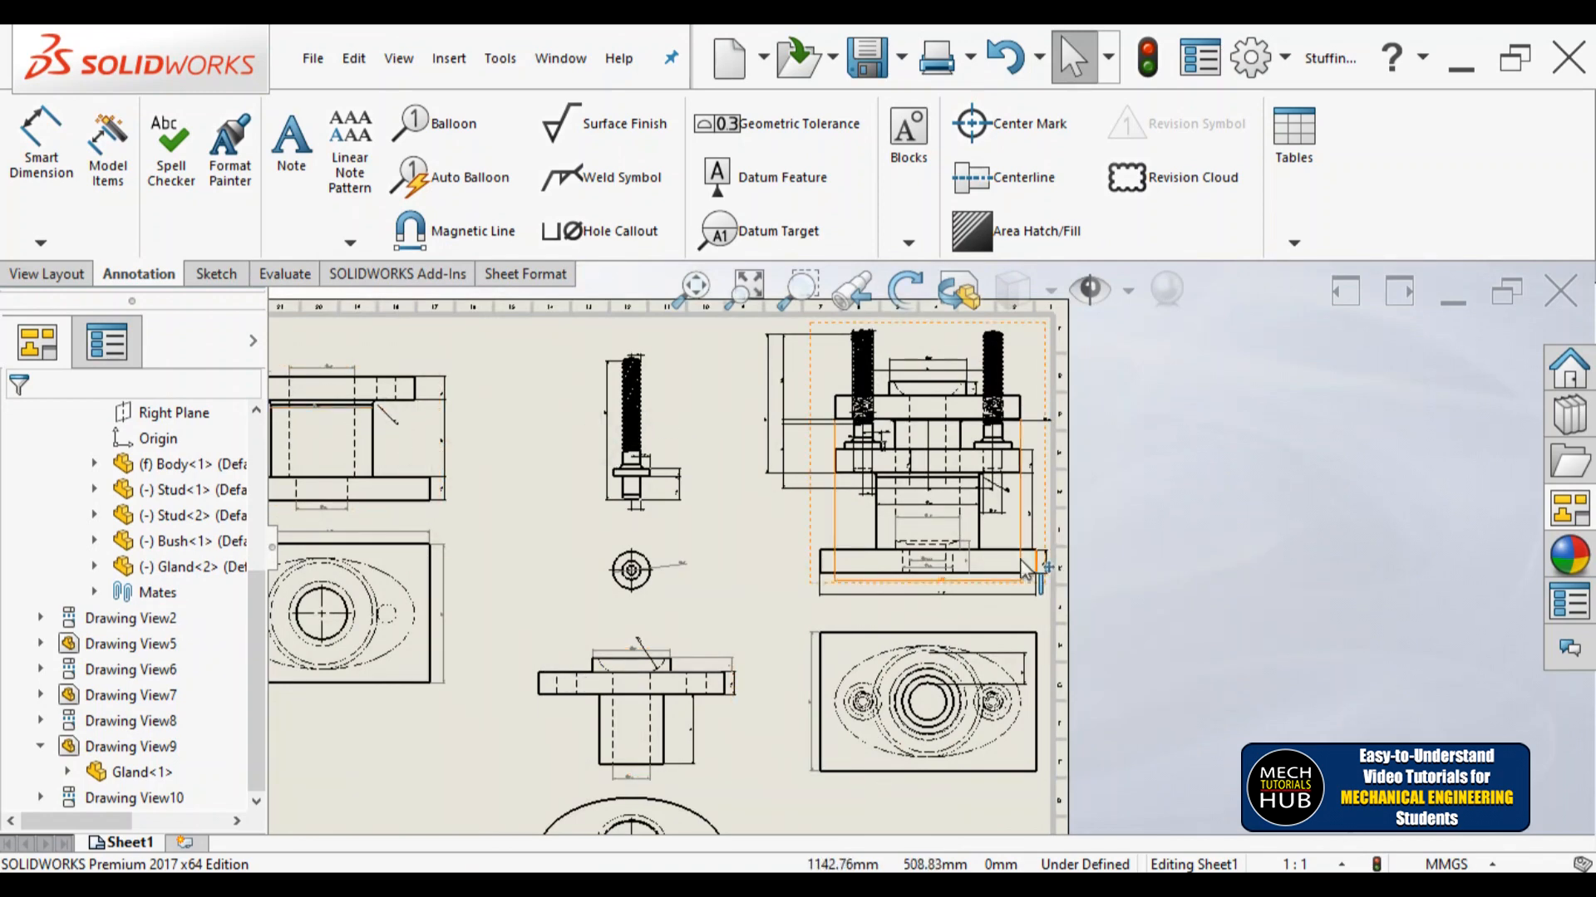
scroll(937, 557, up, 3)
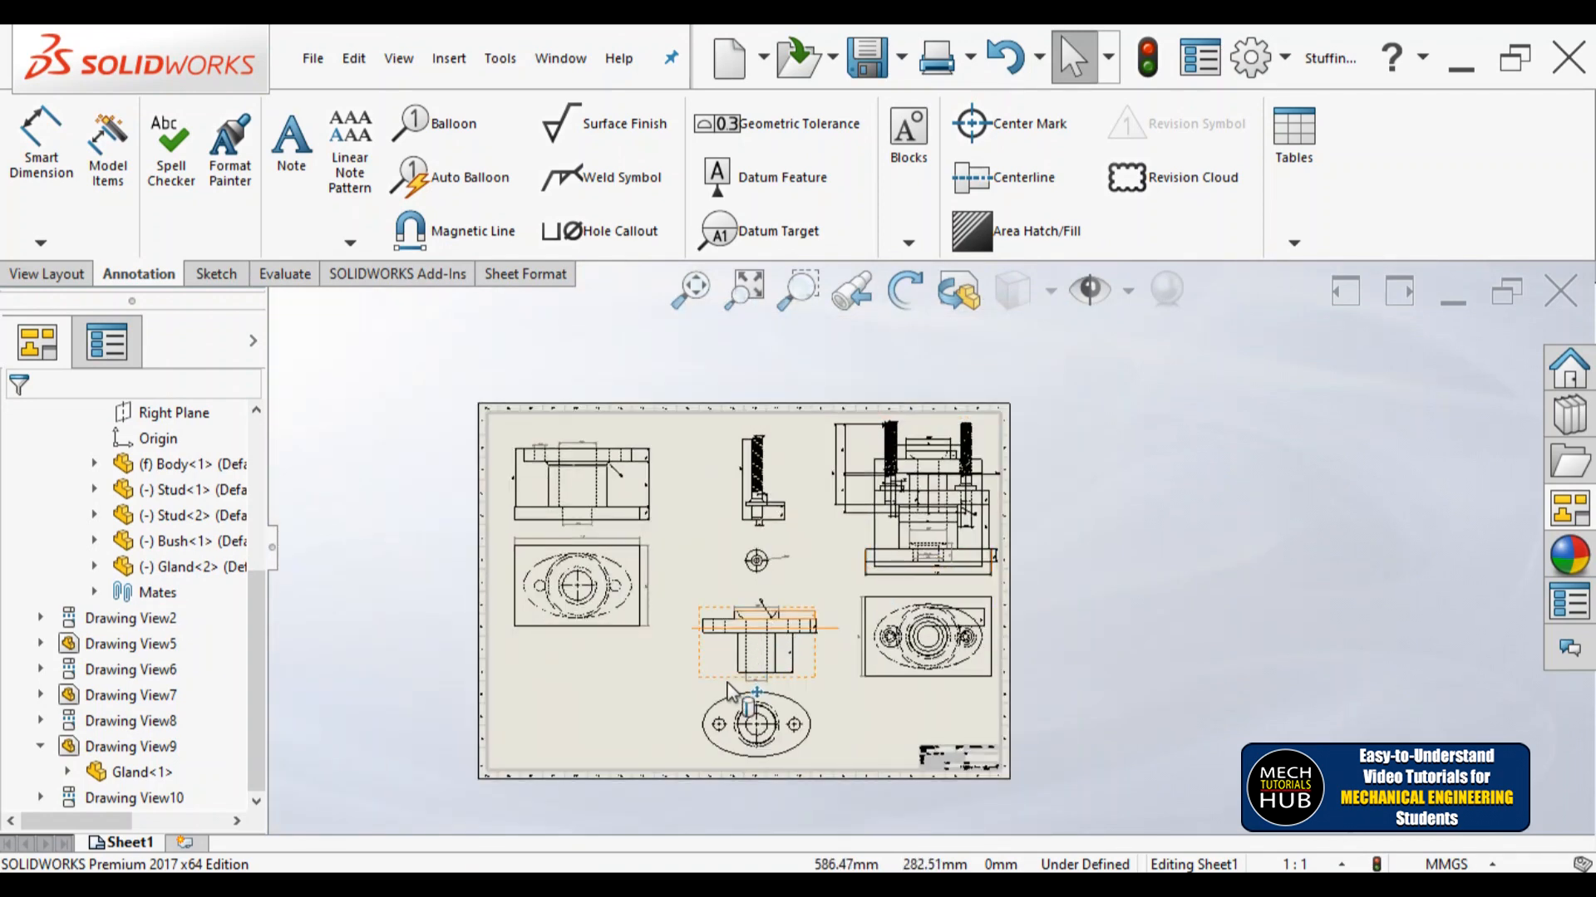
scroll(728, 692, down, 2)
click(1569, 509)
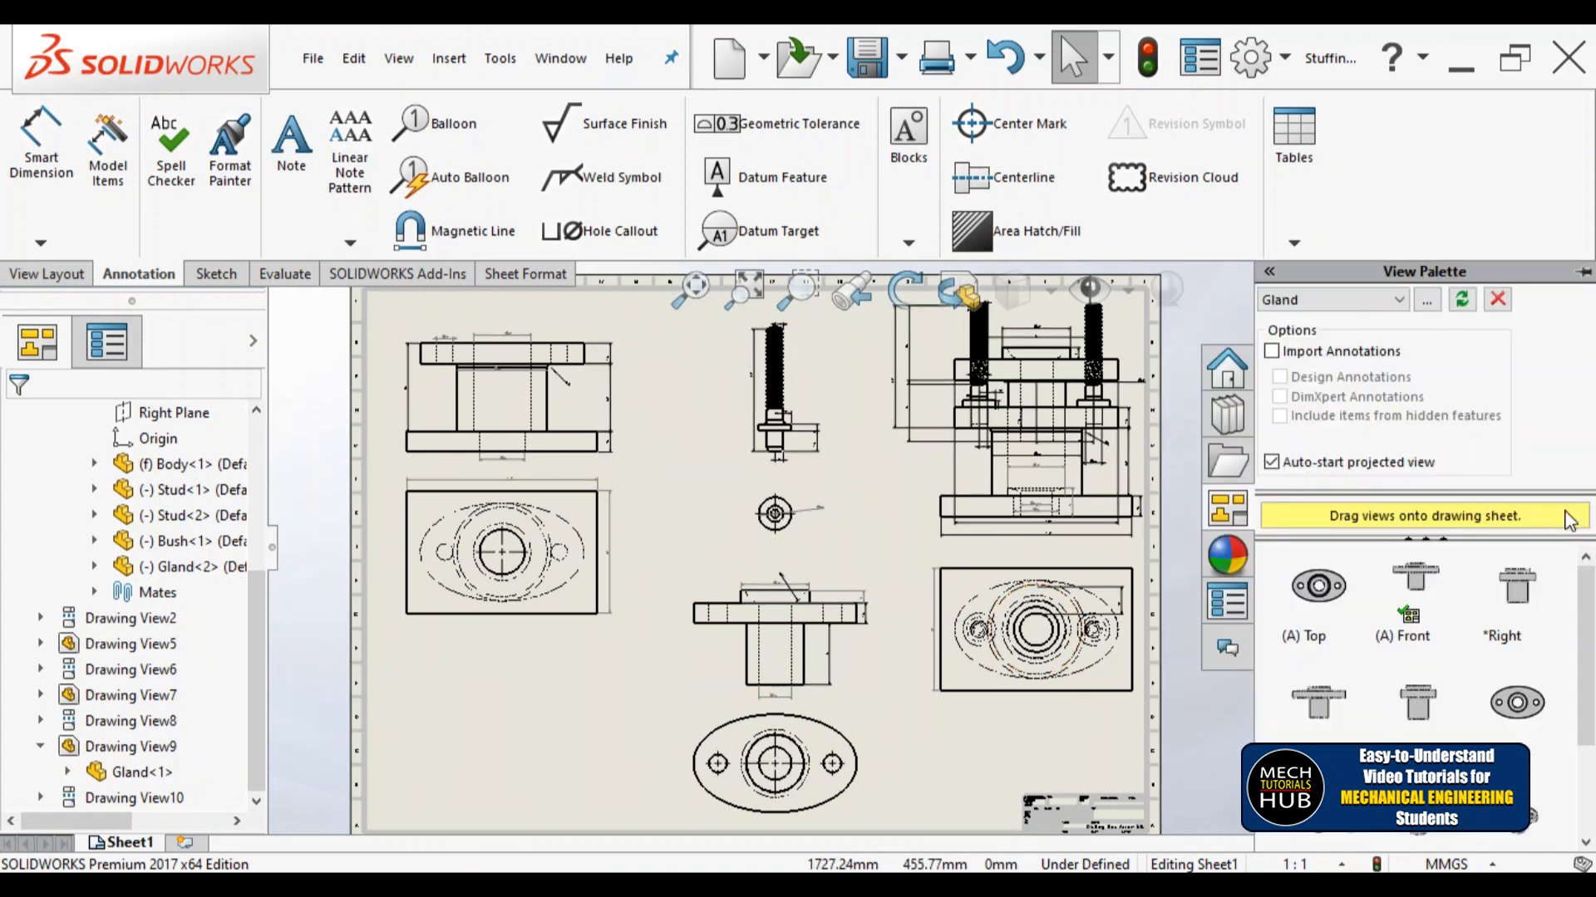
click(1399, 300)
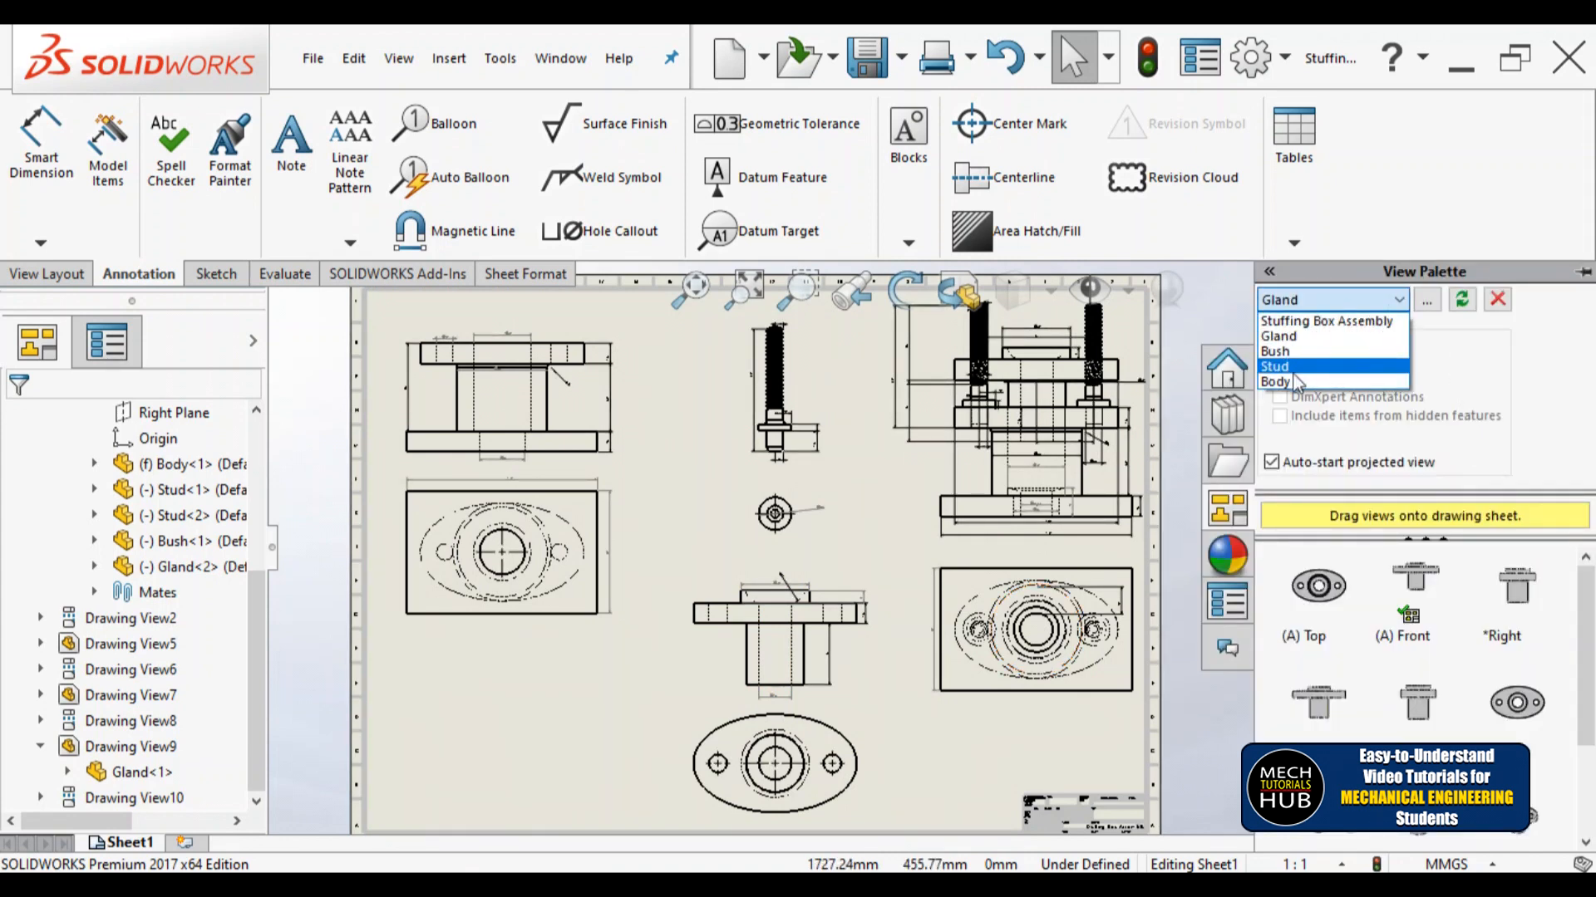
click(1277, 352)
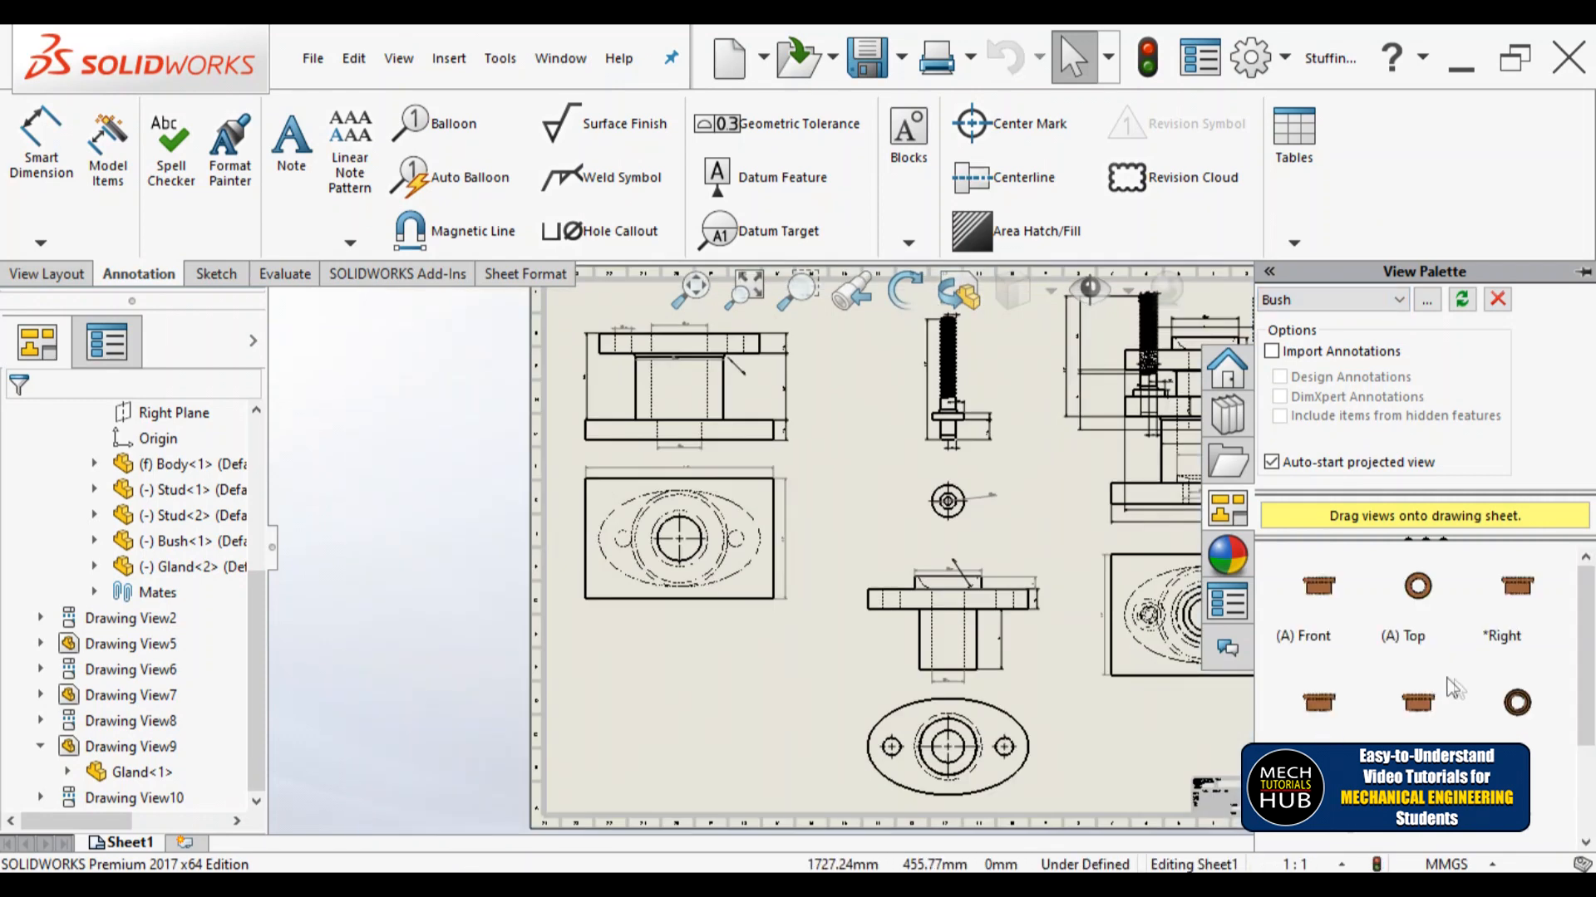
Step: Place the bush's front view below the body's top view and project its top view directly beneath it
drag(1320, 598, 681, 687)
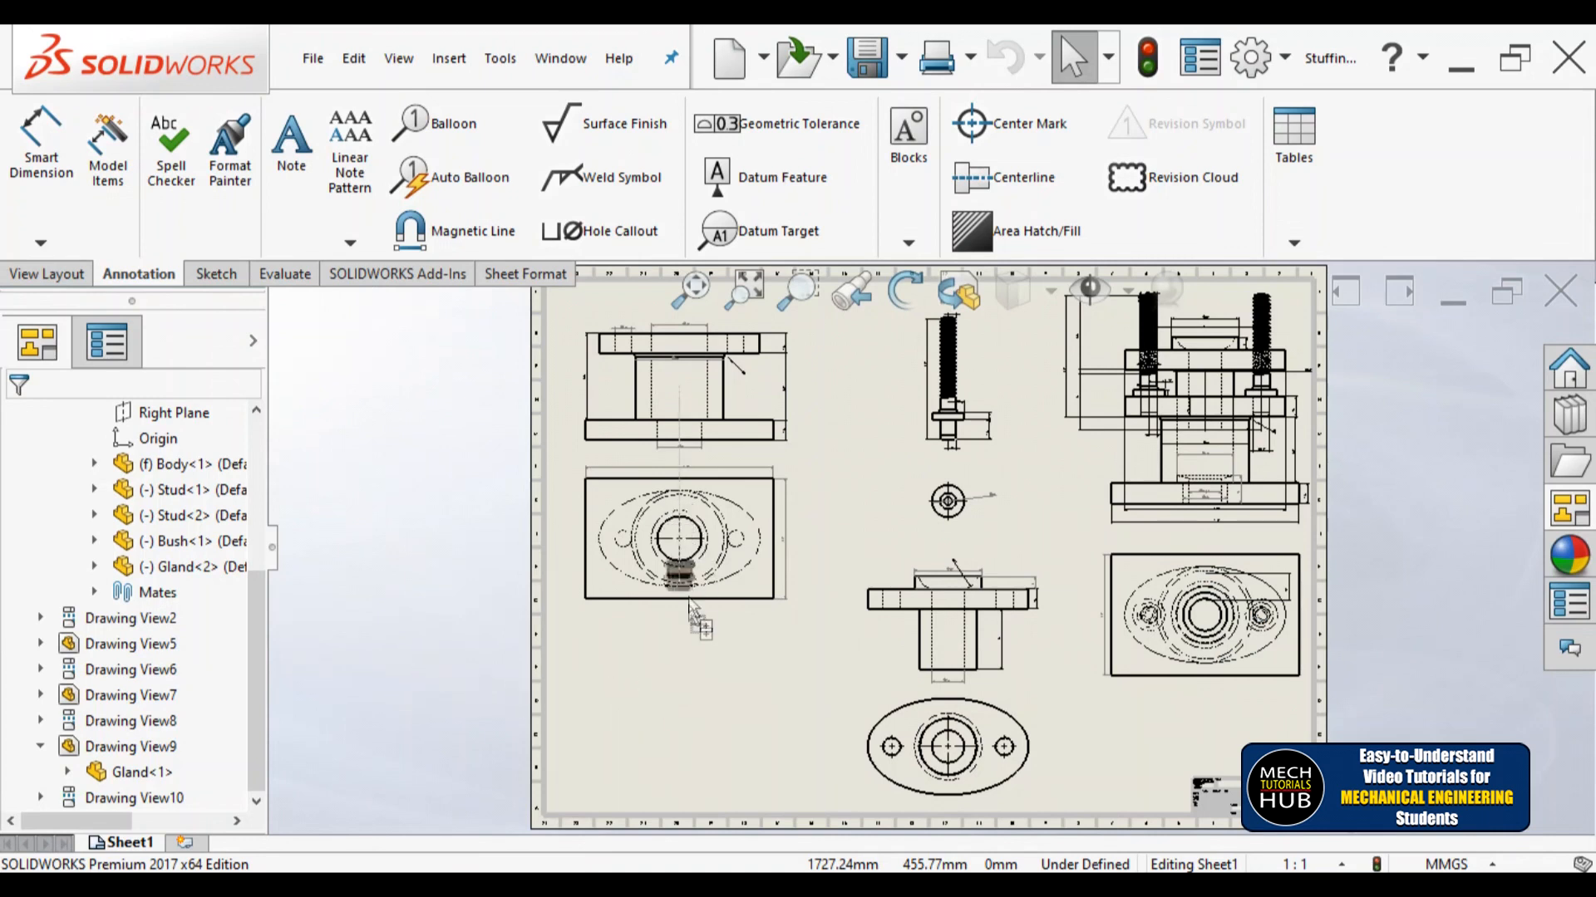
click(636, 678)
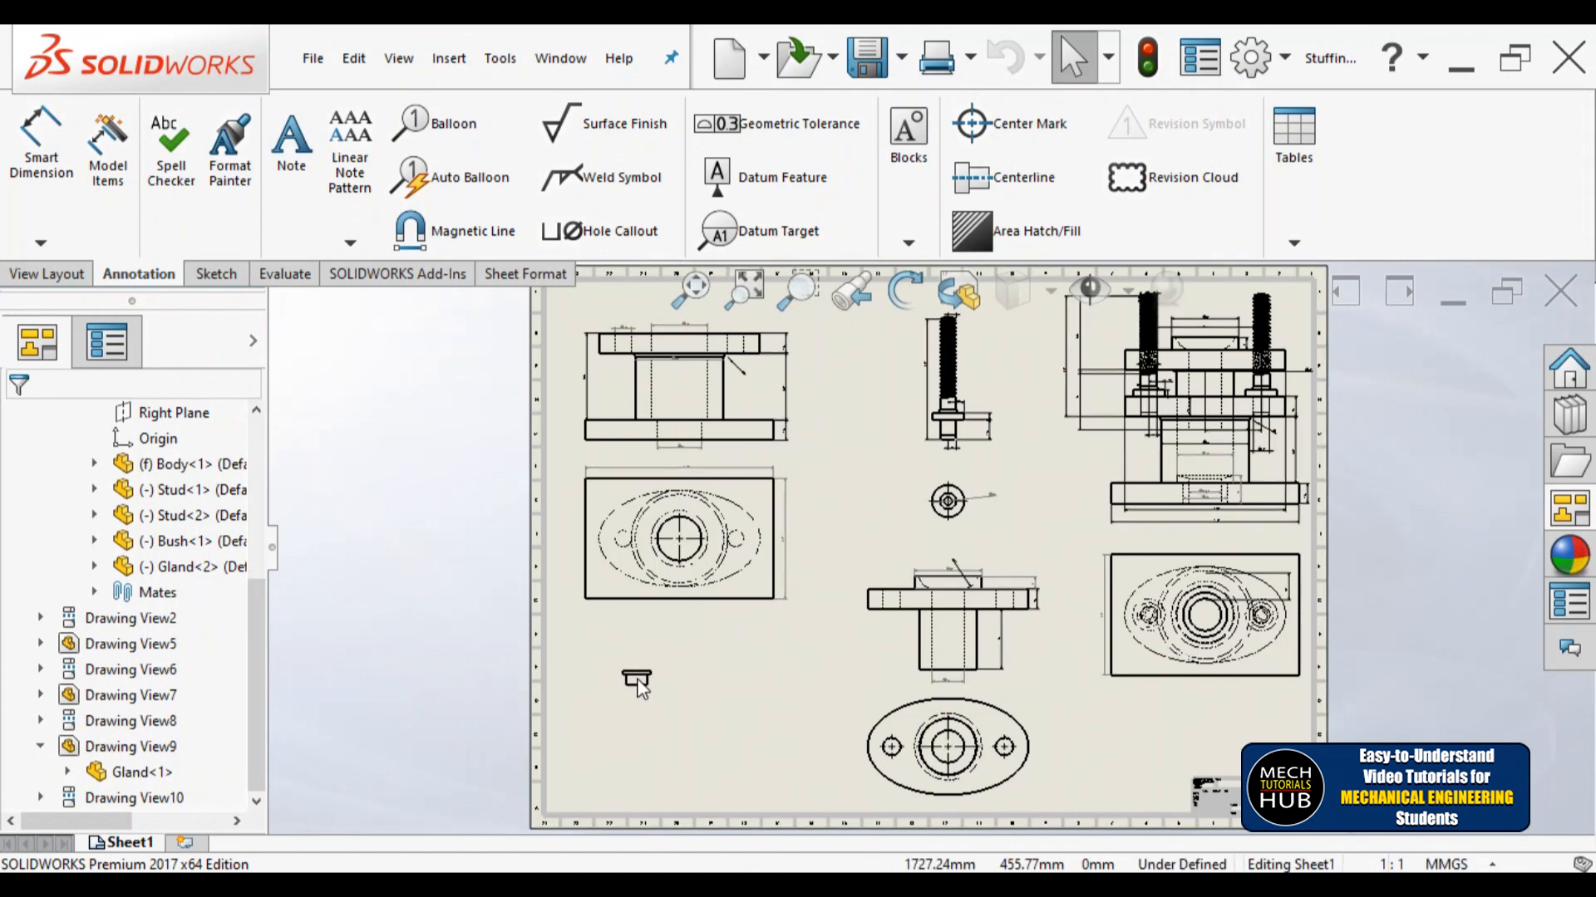
scroll(639, 702, down, 5)
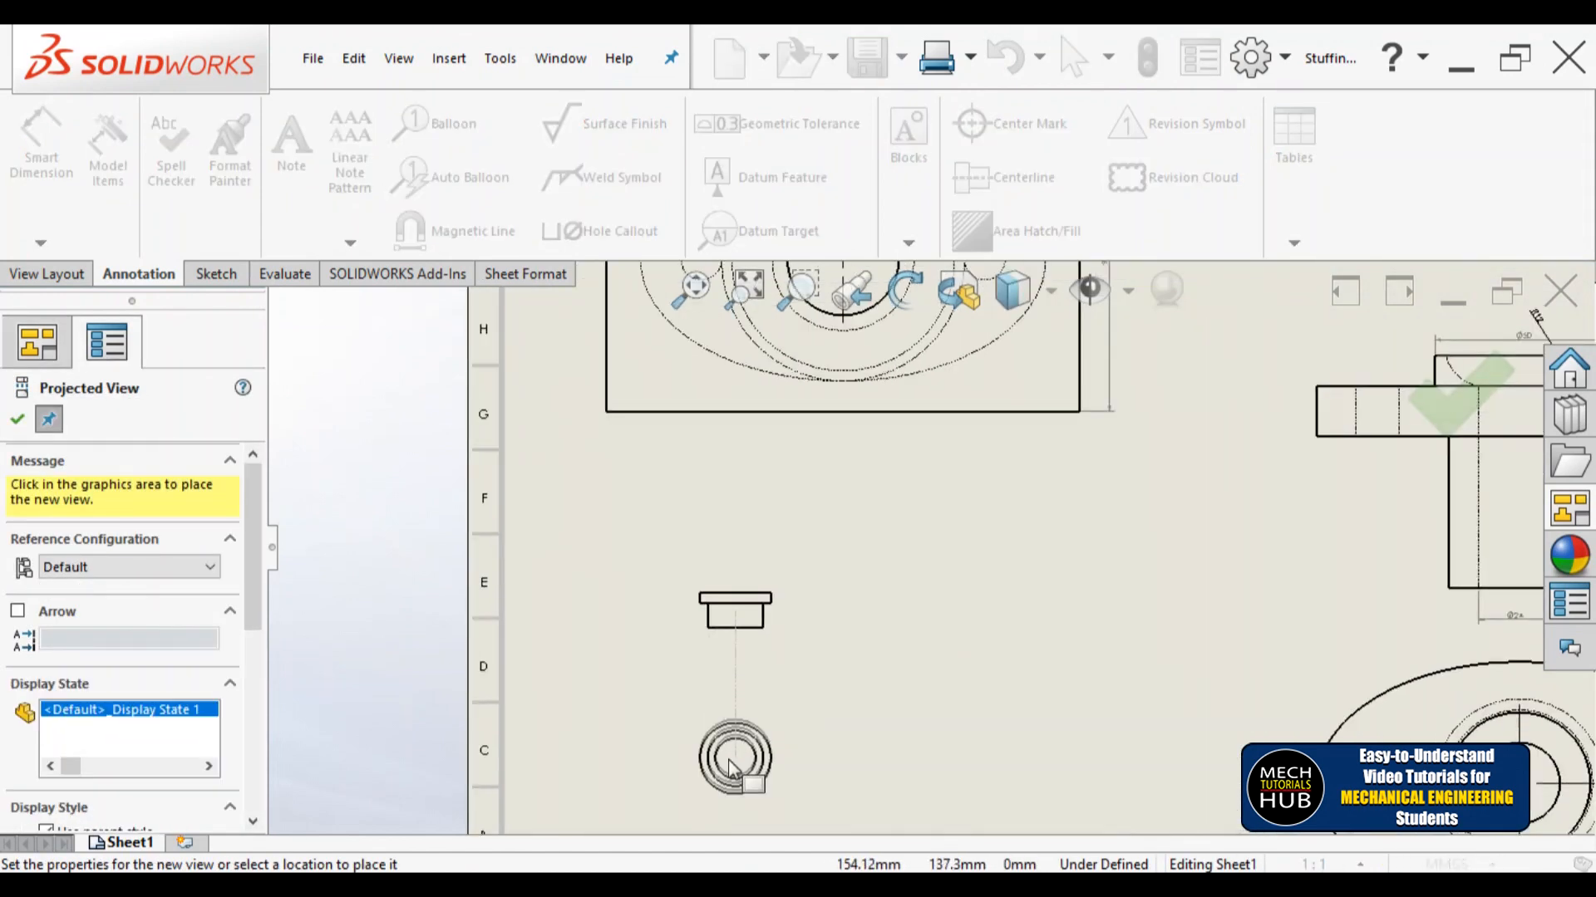
click(733, 785)
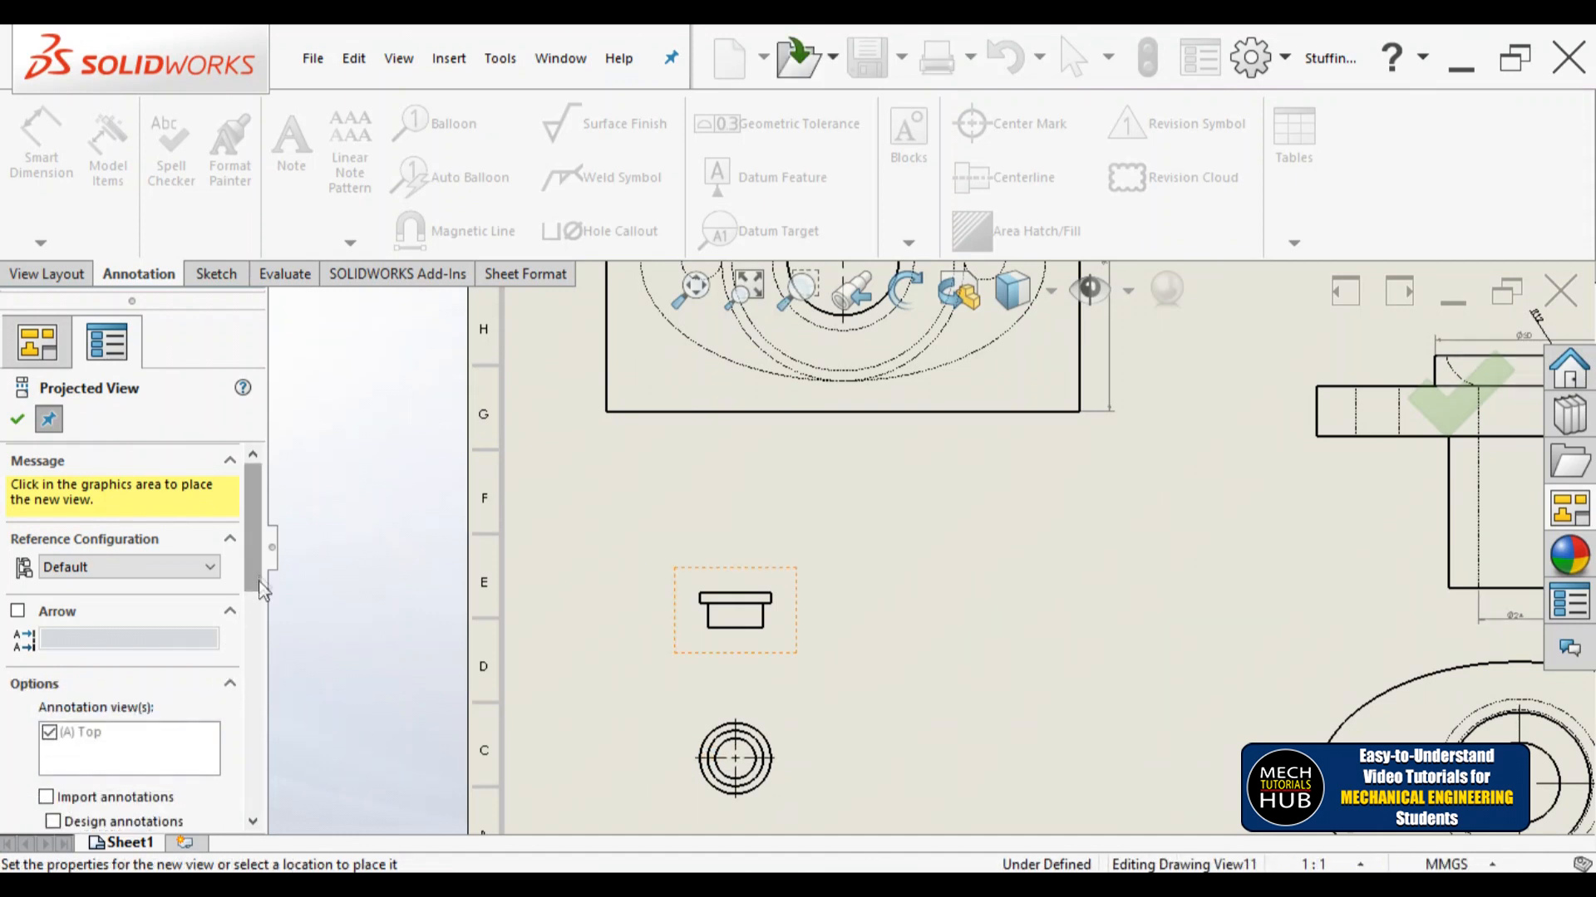
scroll(243, 619, down, 6)
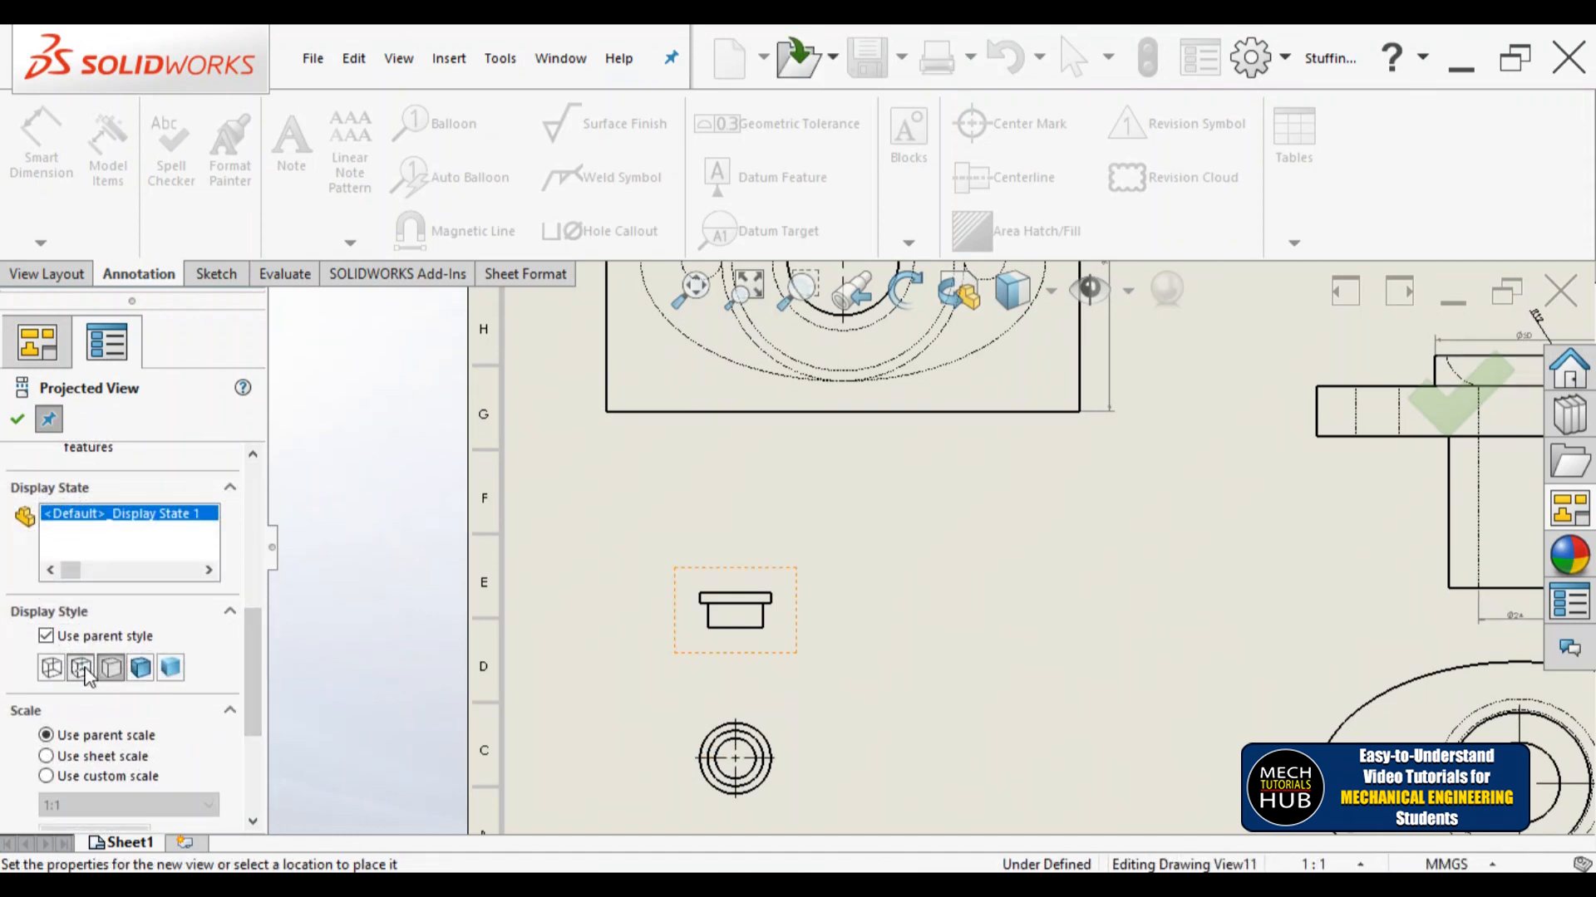
click(18, 420)
Step: Show hidden lines in the bush's front view and set its custom scale to 2:1
click(736, 612)
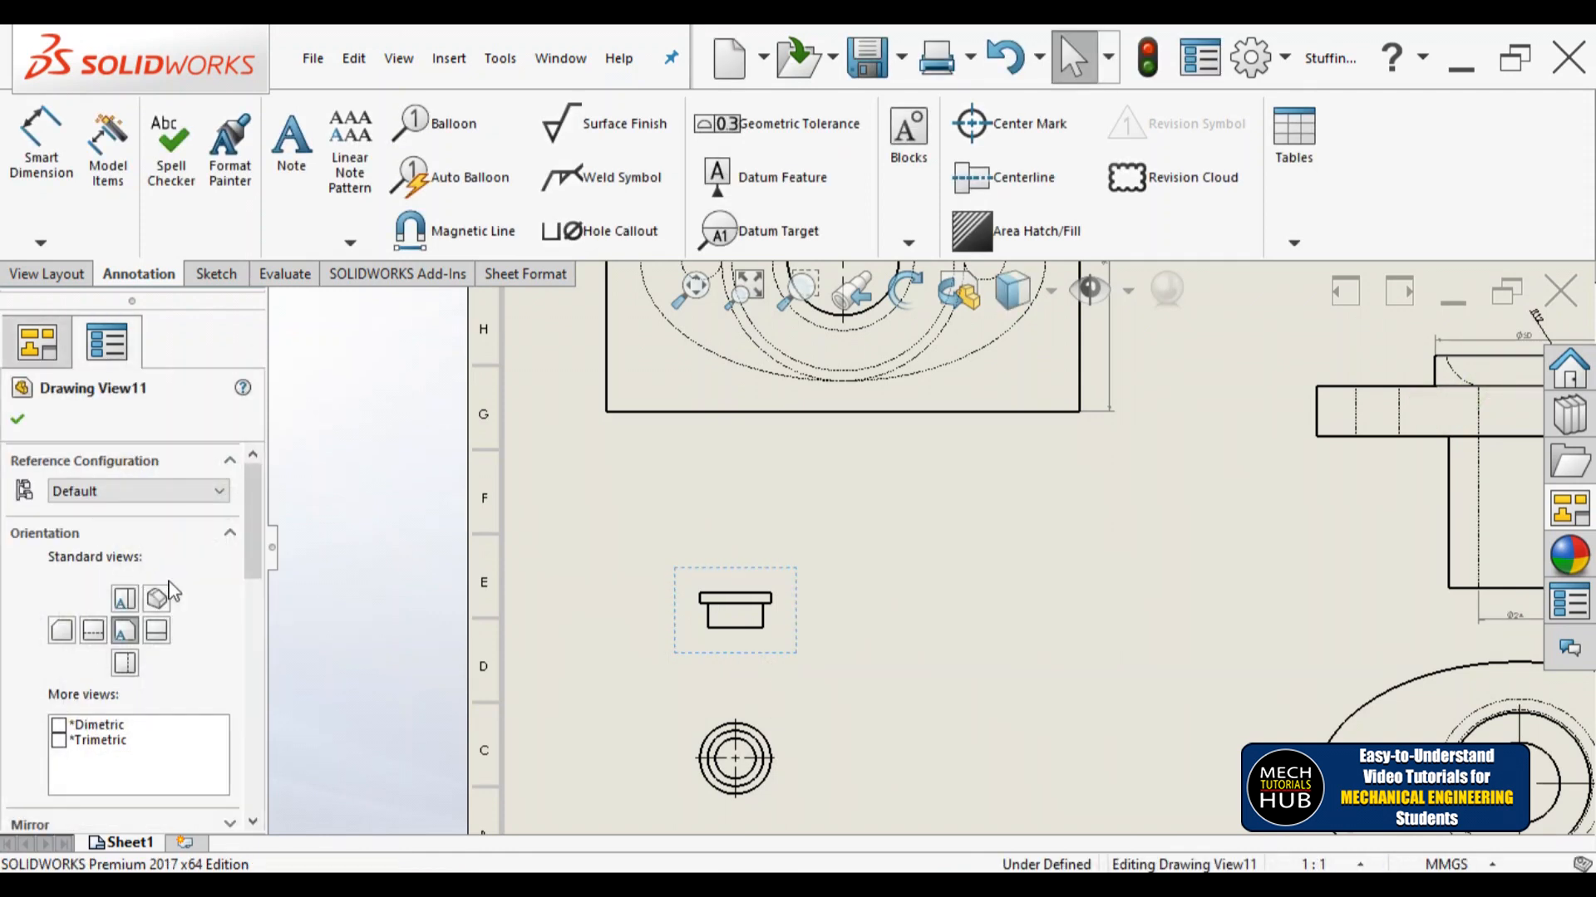
scroll(256, 582, down, 5)
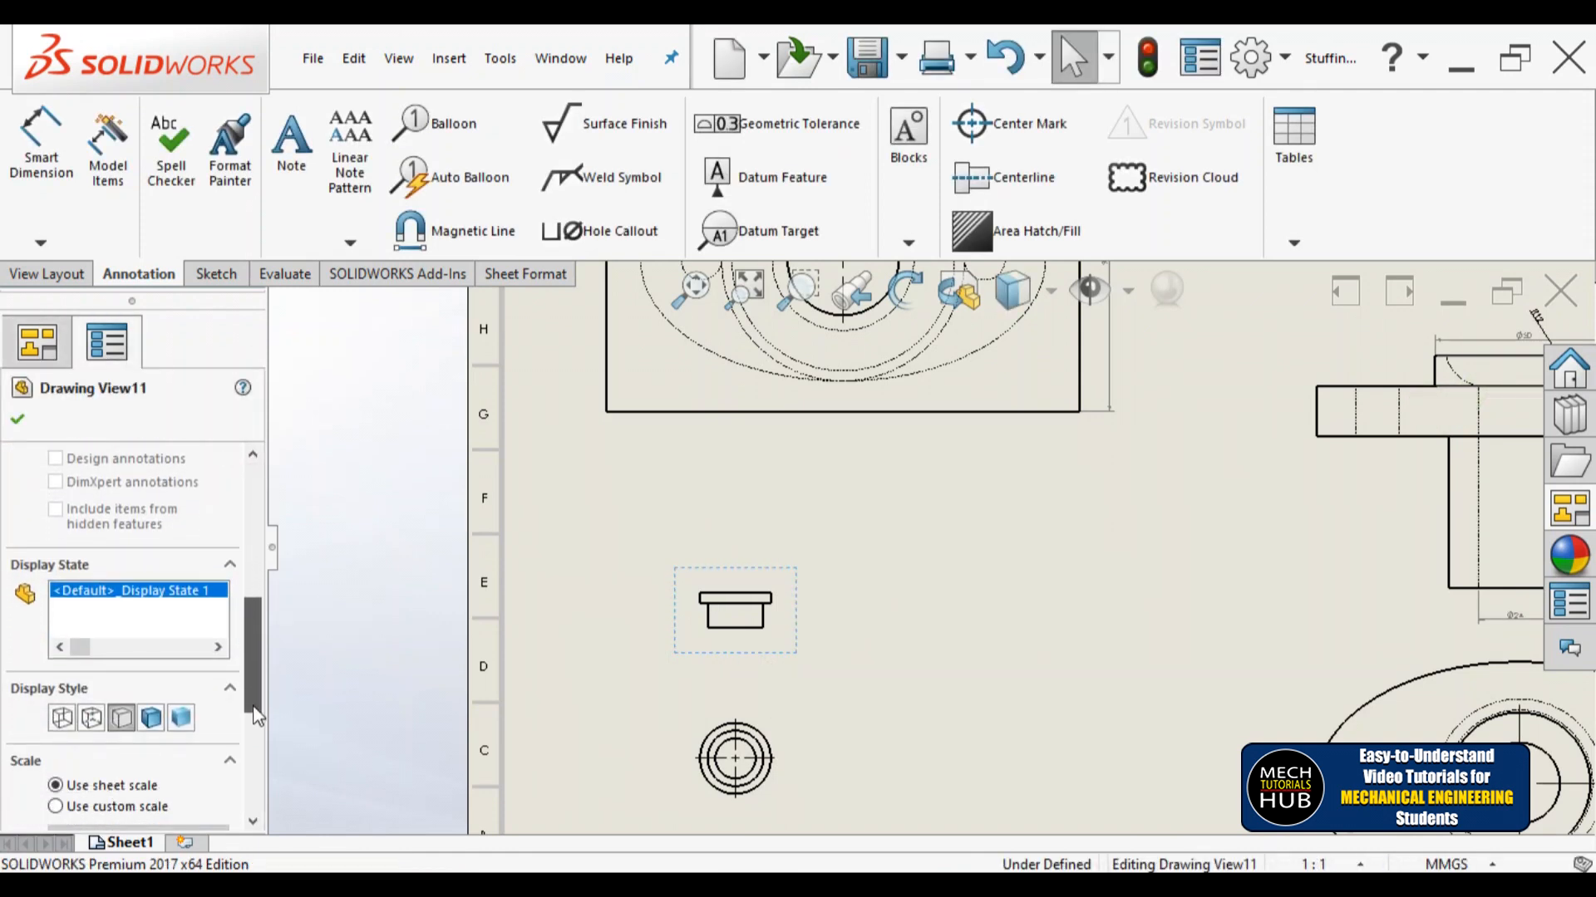
click(93, 719)
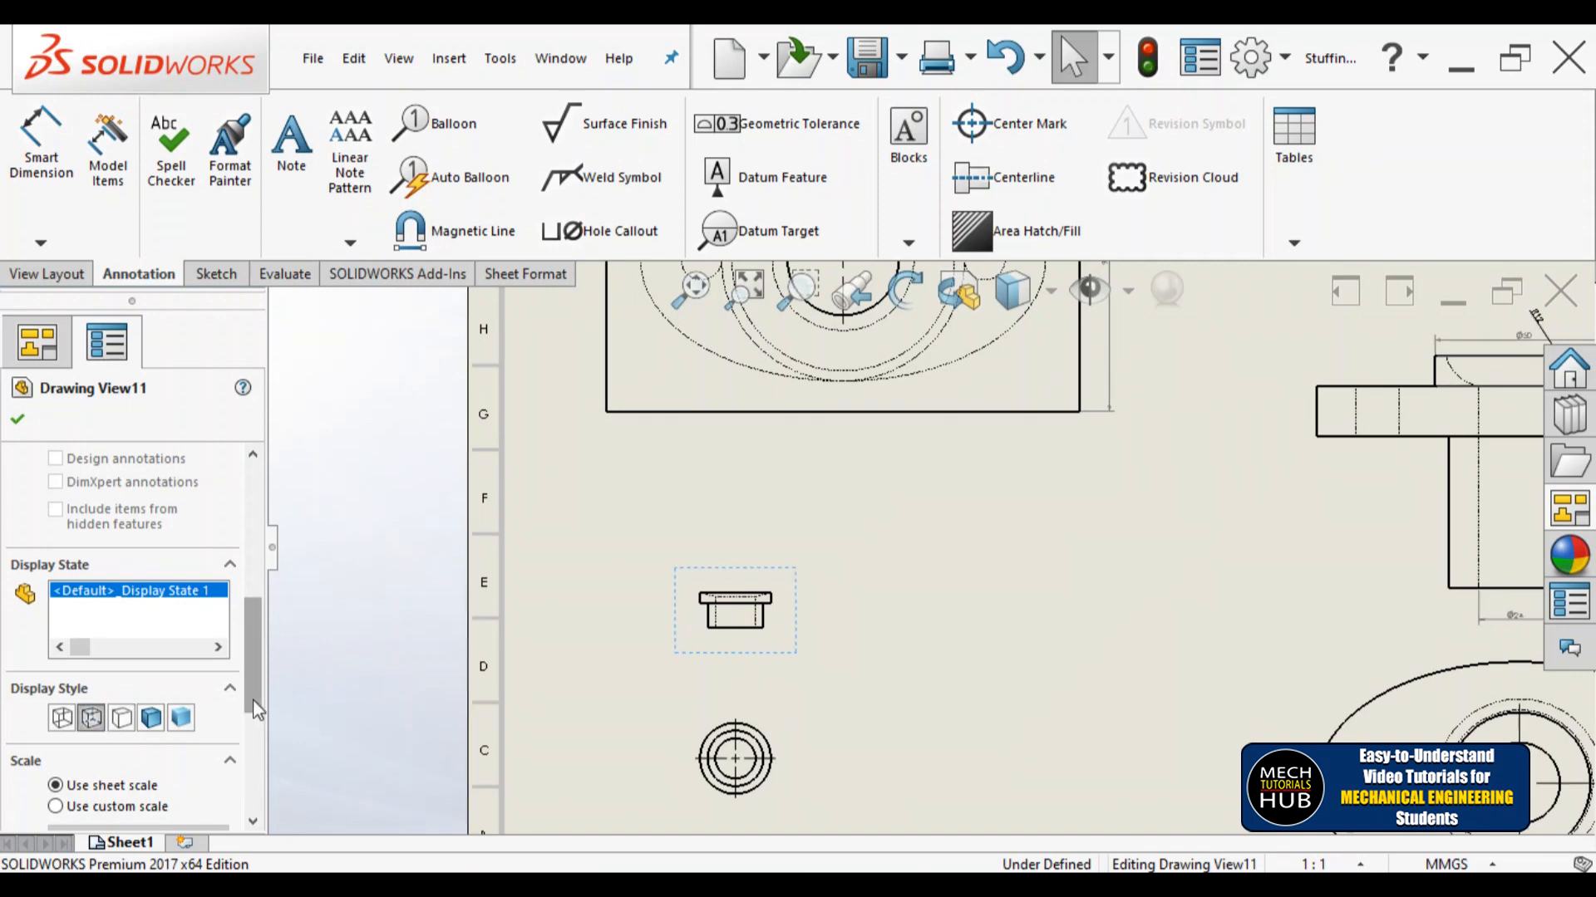
scroll(254, 709, down, 3)
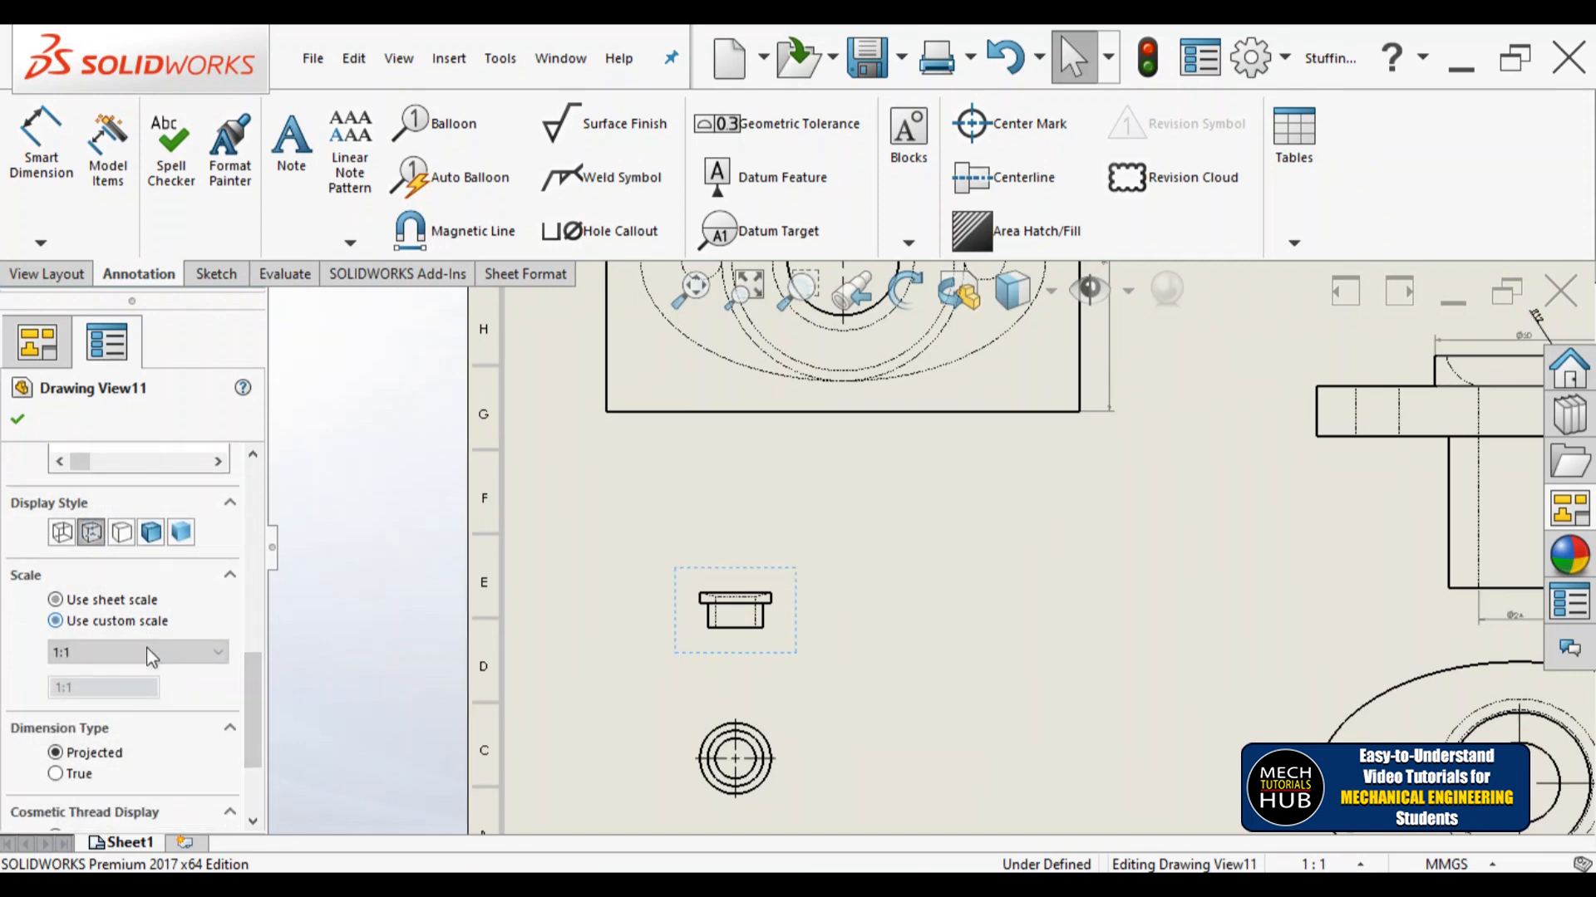
click(150, 657)
click(87, 802)
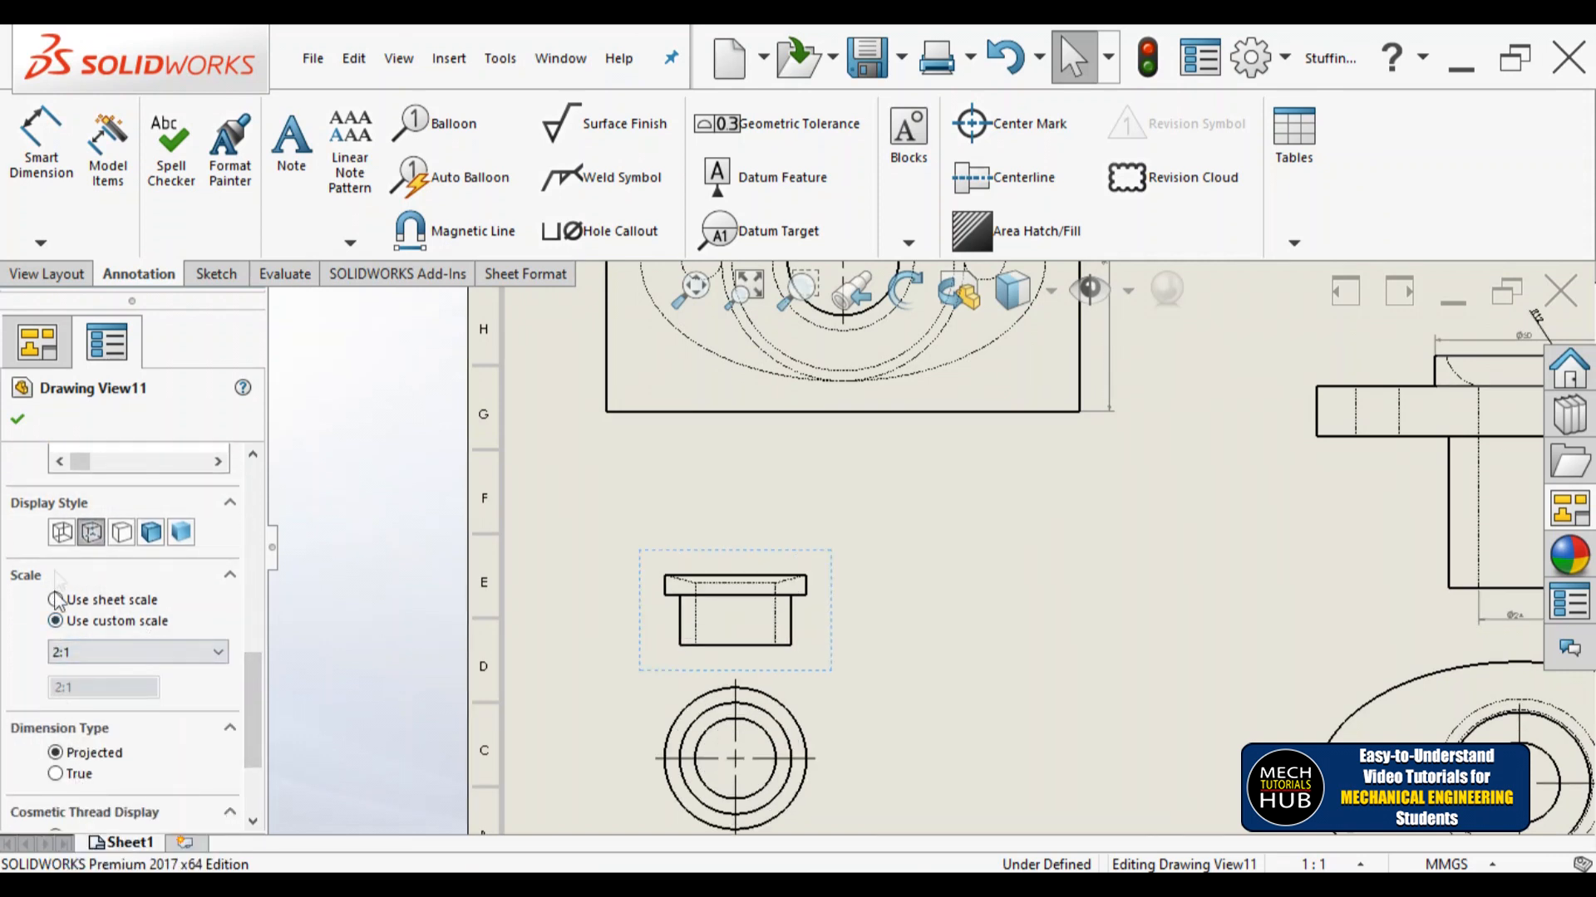
click(25, 421)
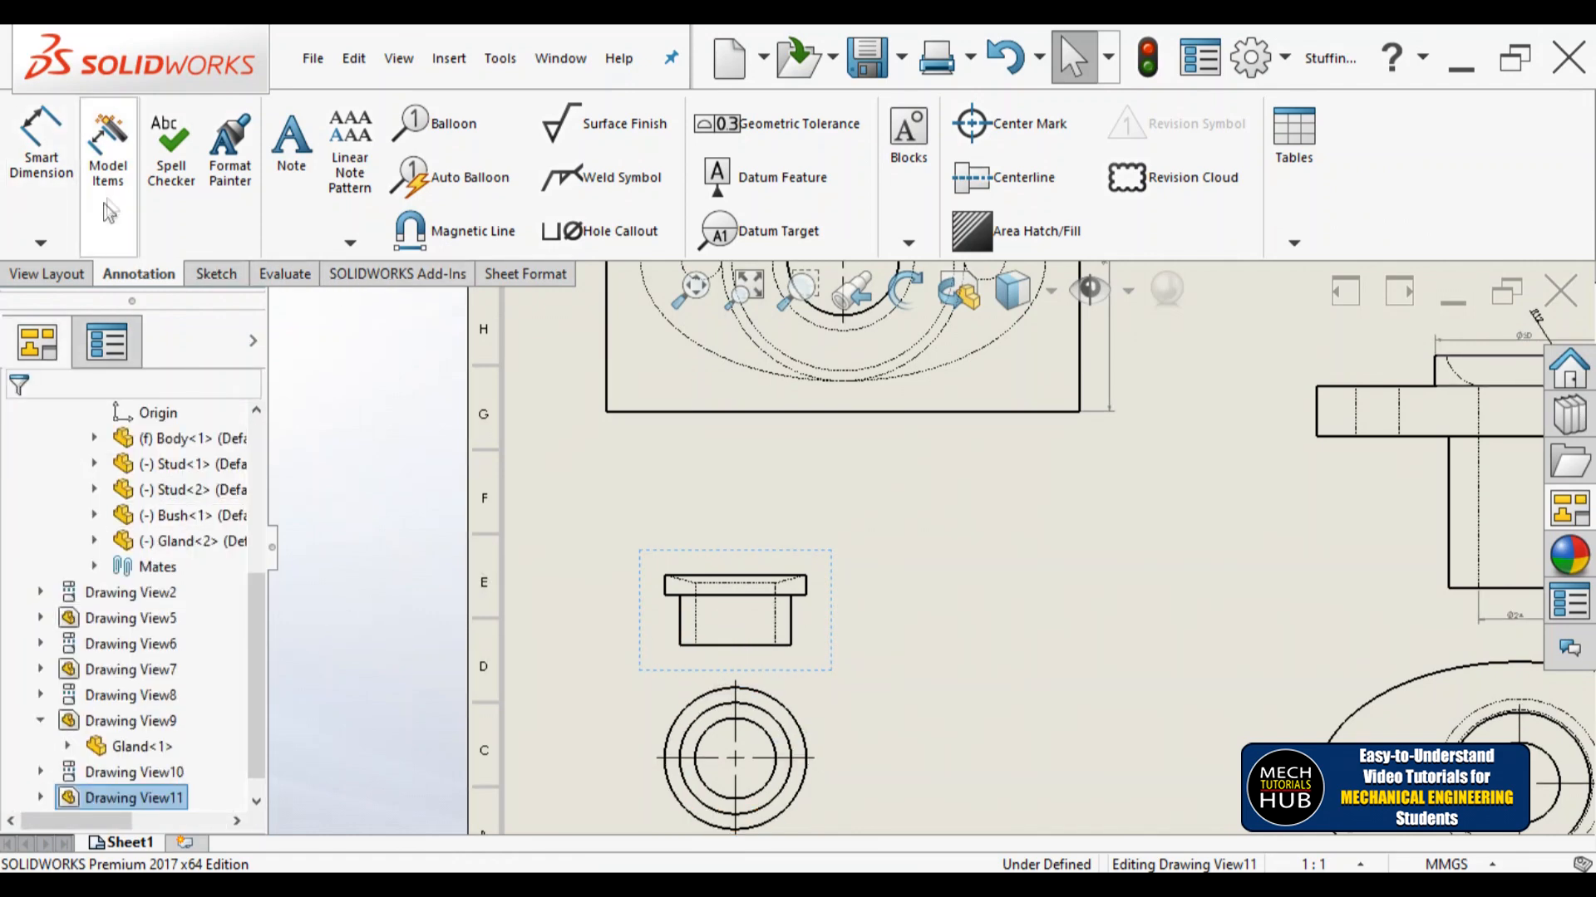
Step: Insert the model dimensions with Model Items, using the entire model as source and importing into all views
click(108, 148)
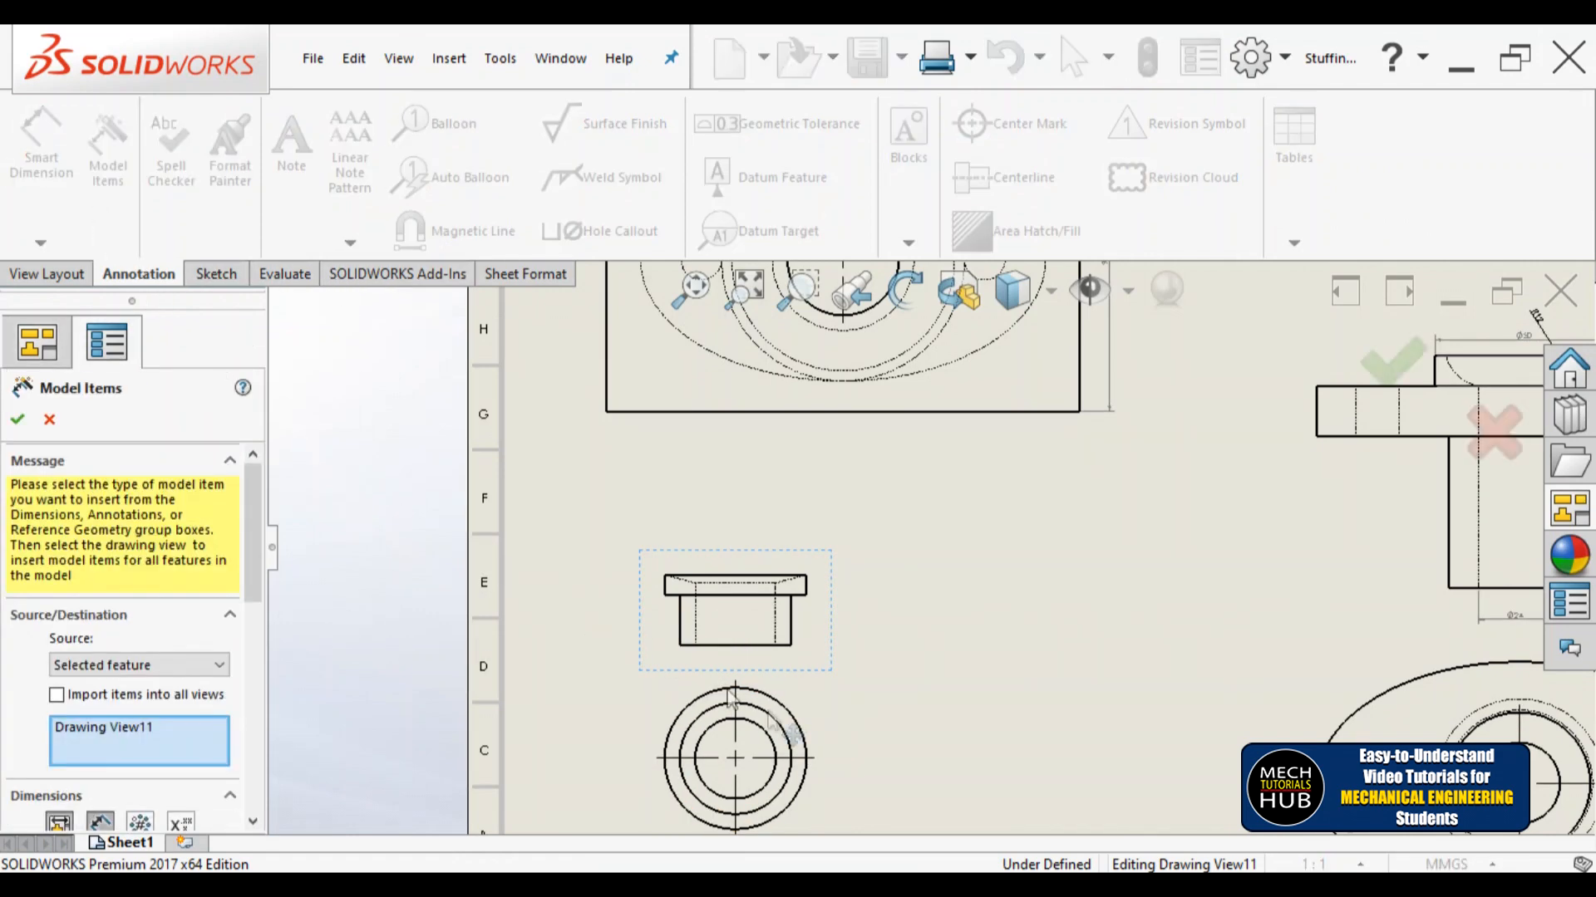
click(828, 670)
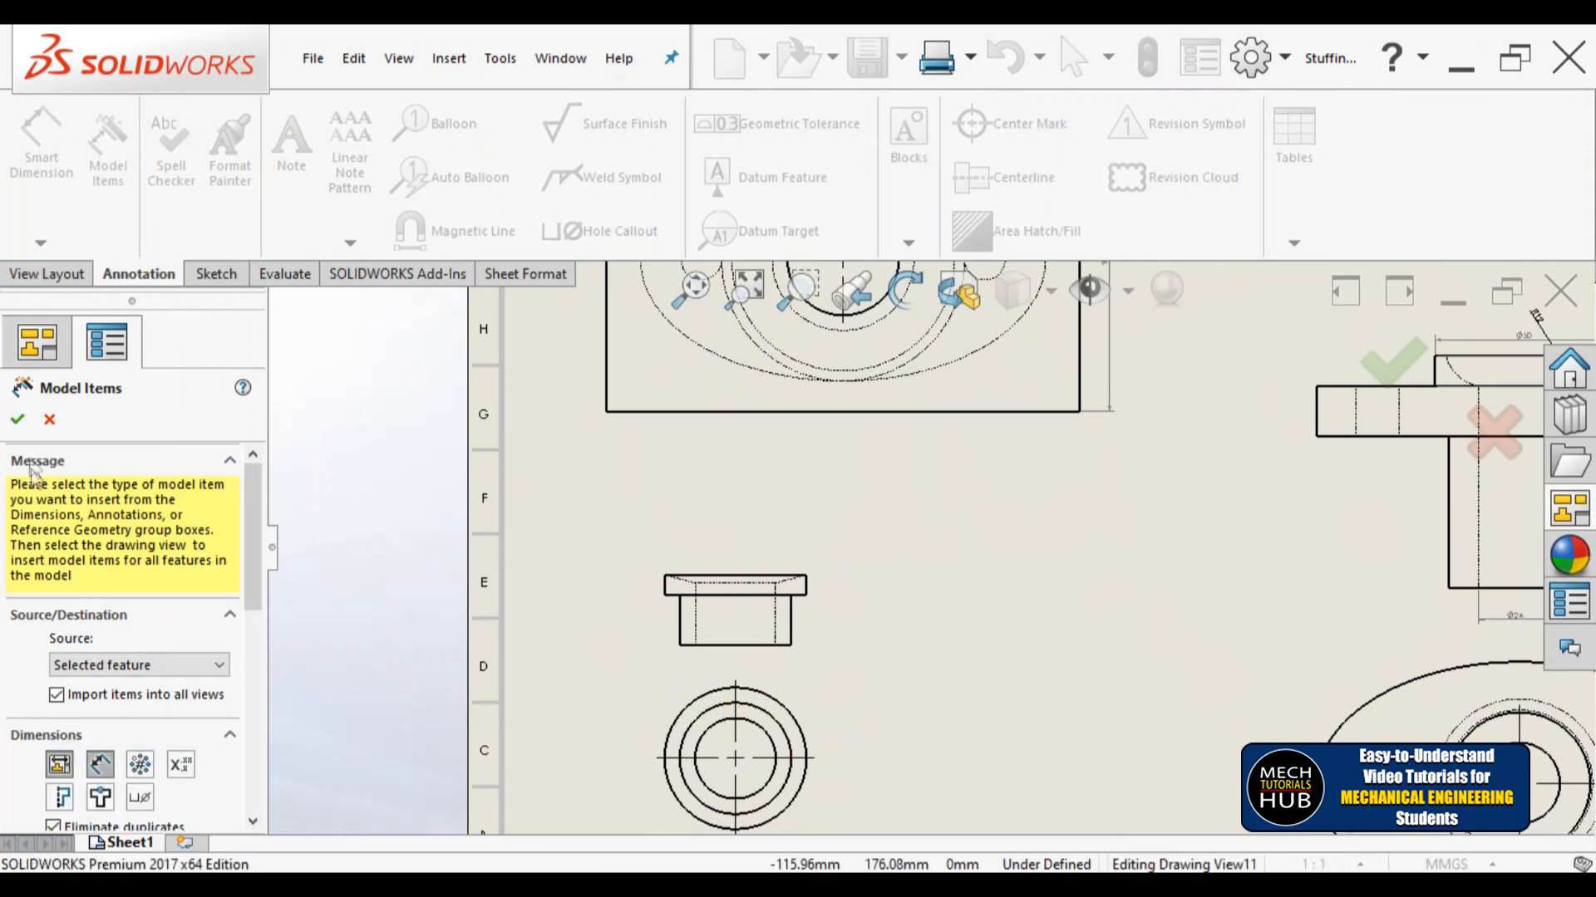
click(18, 419)
click(882, 474)
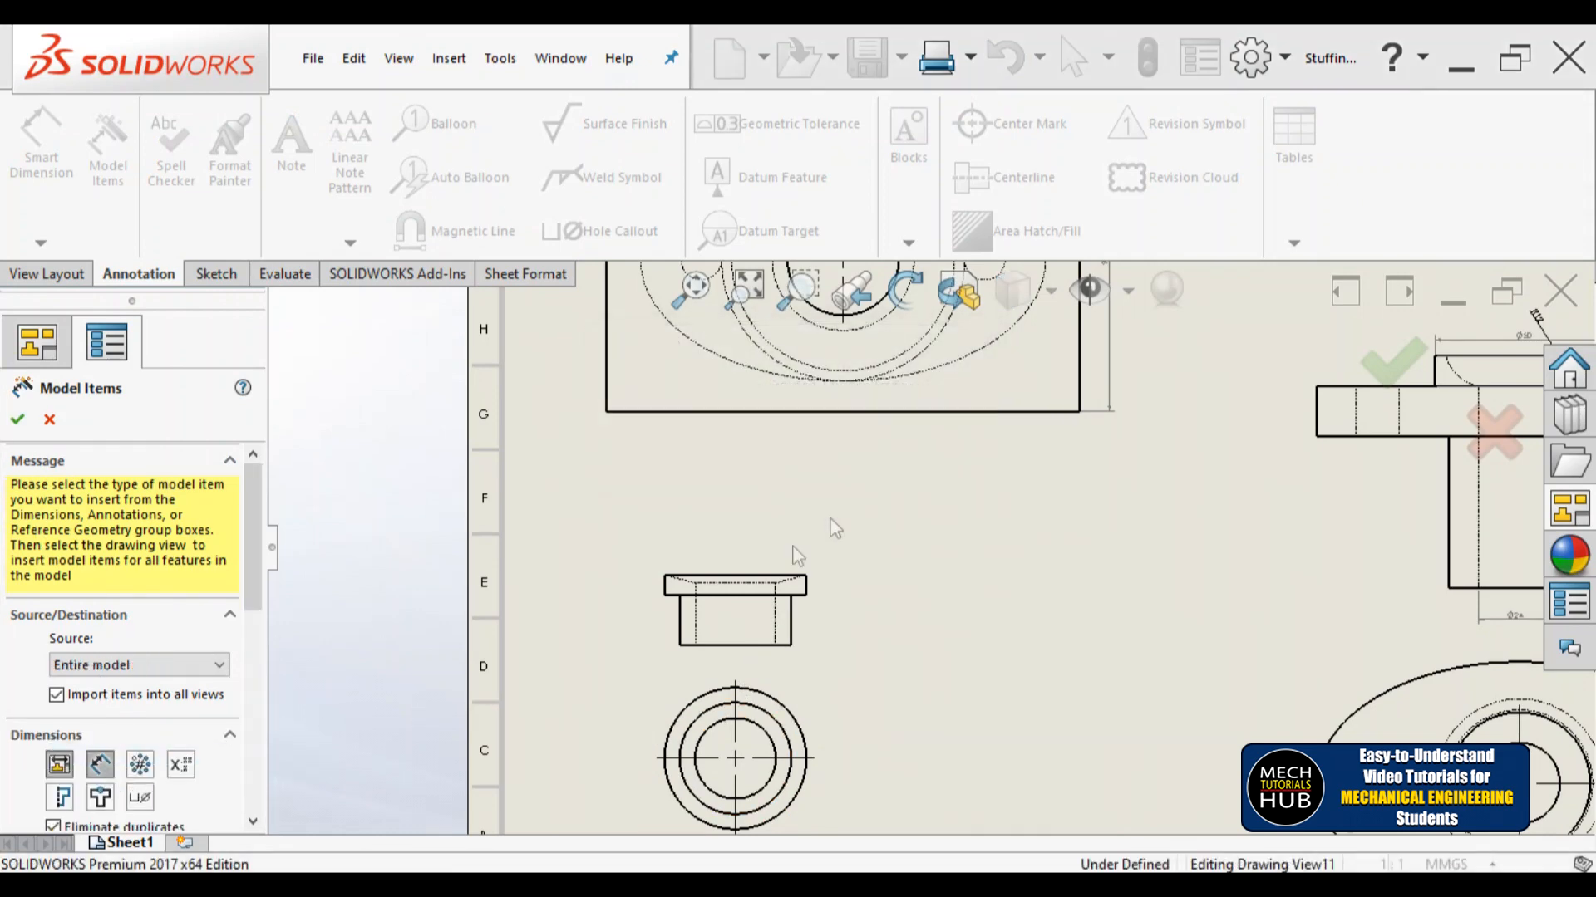
Step: Move the vertical overall dimension of the gland's top view closer to the gland's outline
scroll(898, 657, up, 5)
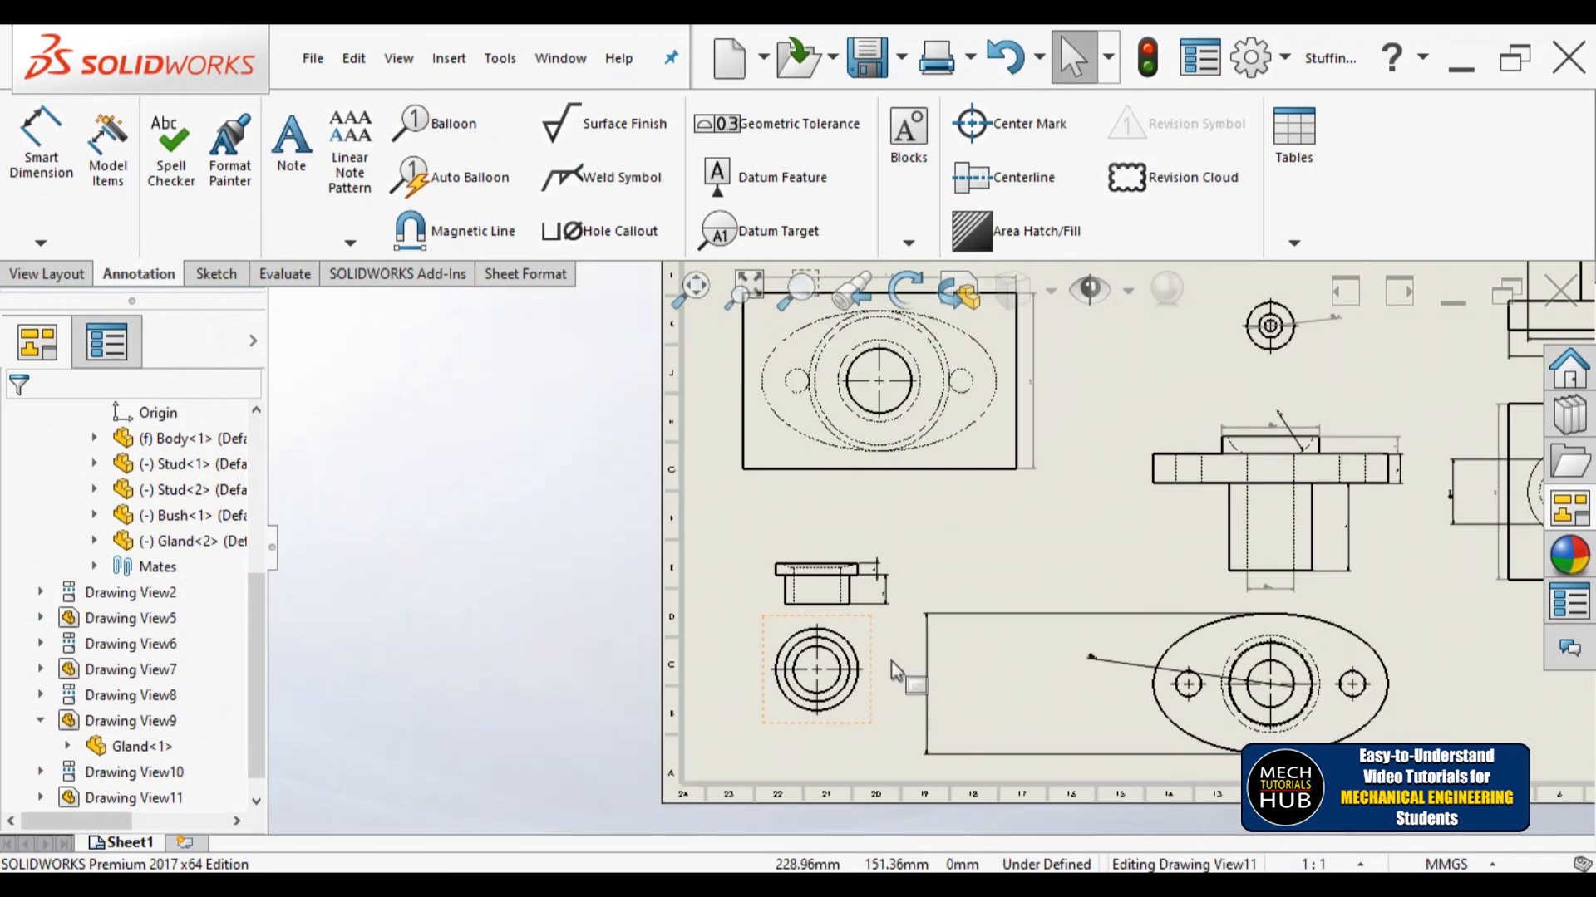
scroll(897, 650, down, 5)
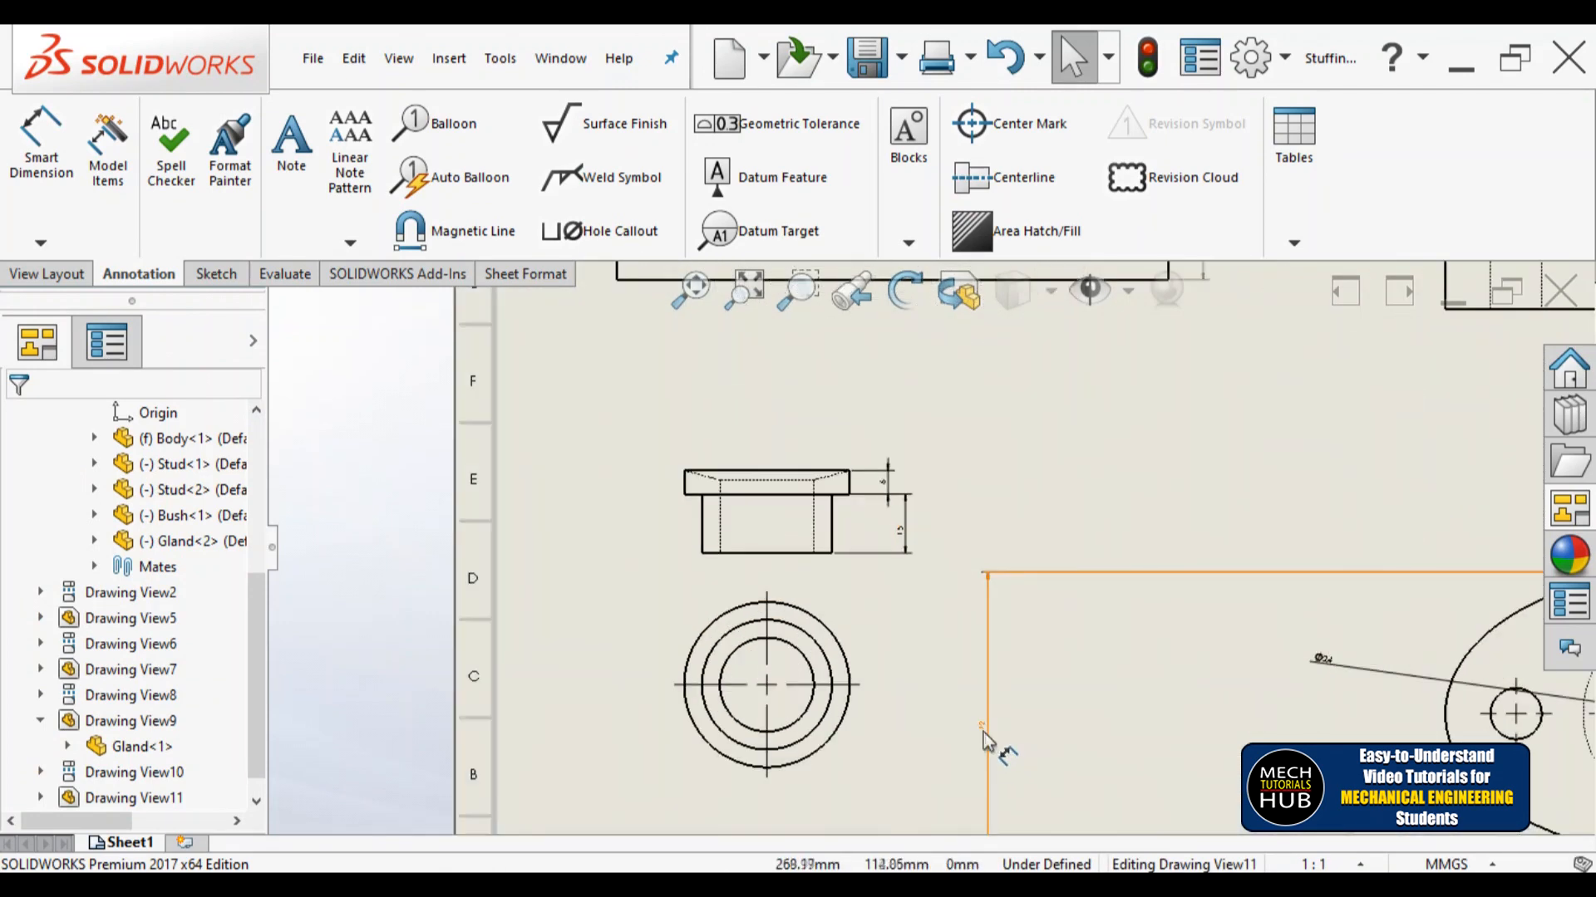
drag(1075, 740, 1310, 758)
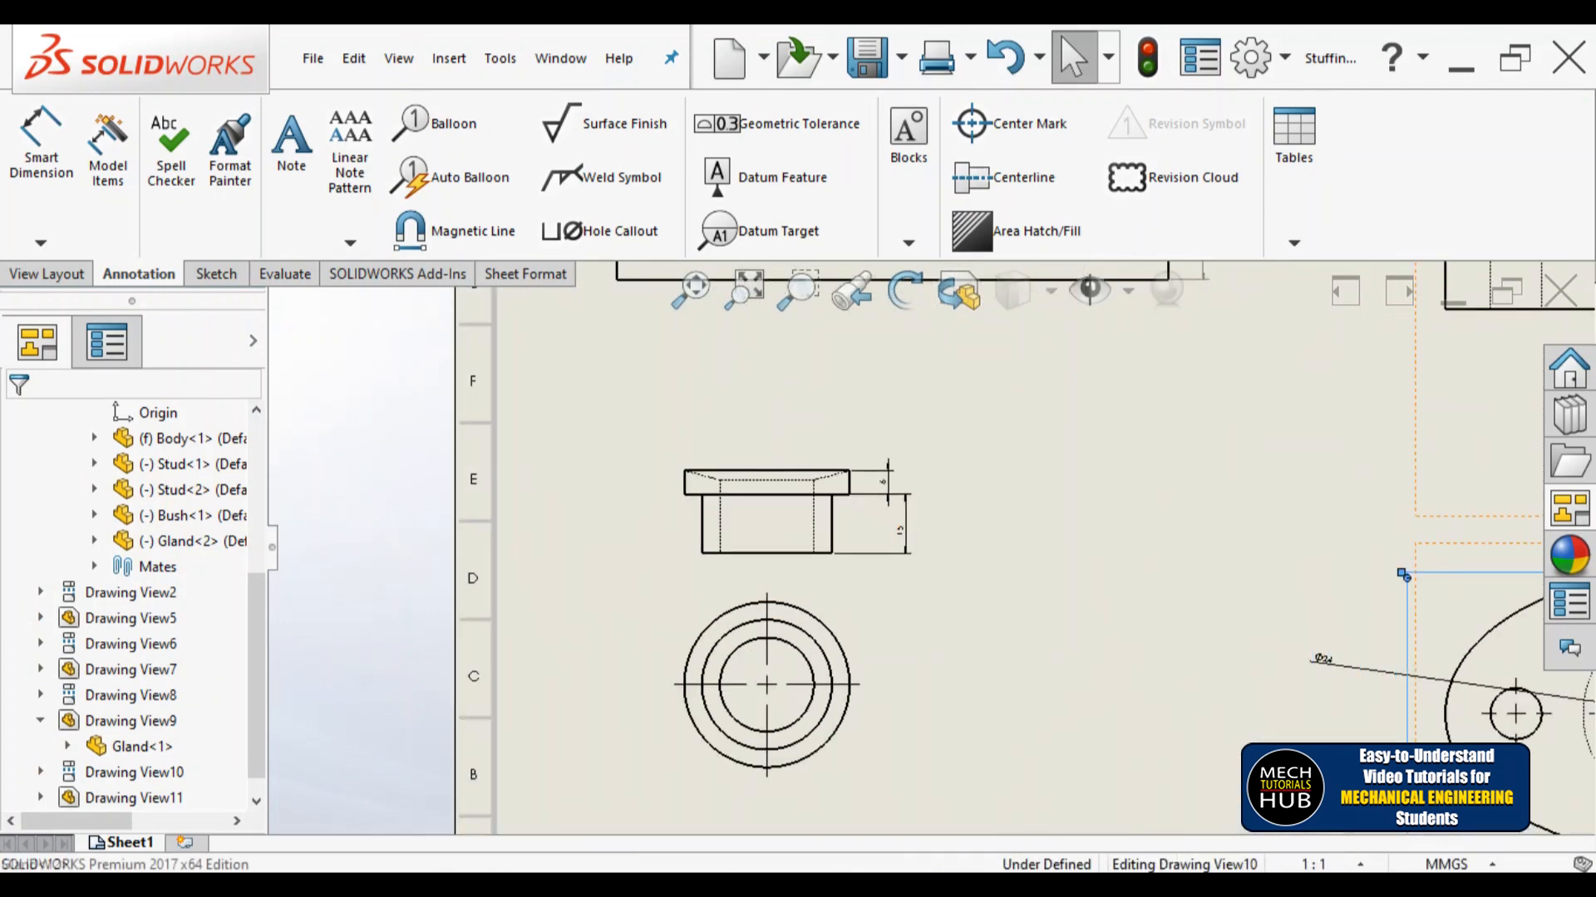
Step: Align the height dimension of the bush's lower barrel with the collar height dimension above it
scroll(872, 490, down, 3)
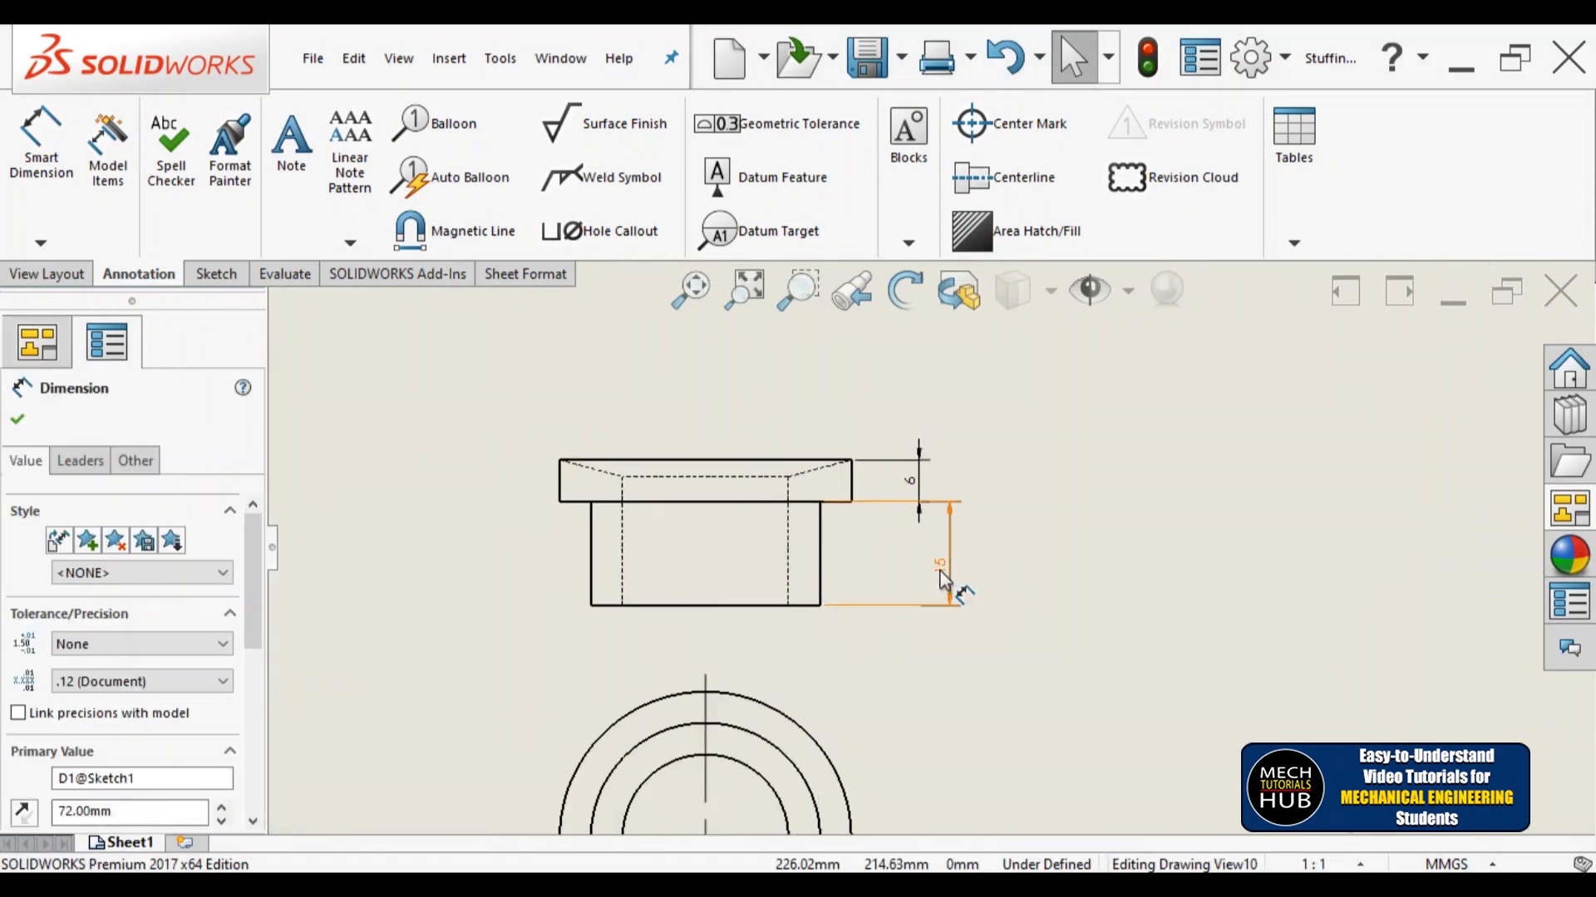
click(943, 572)
click(912, 573)
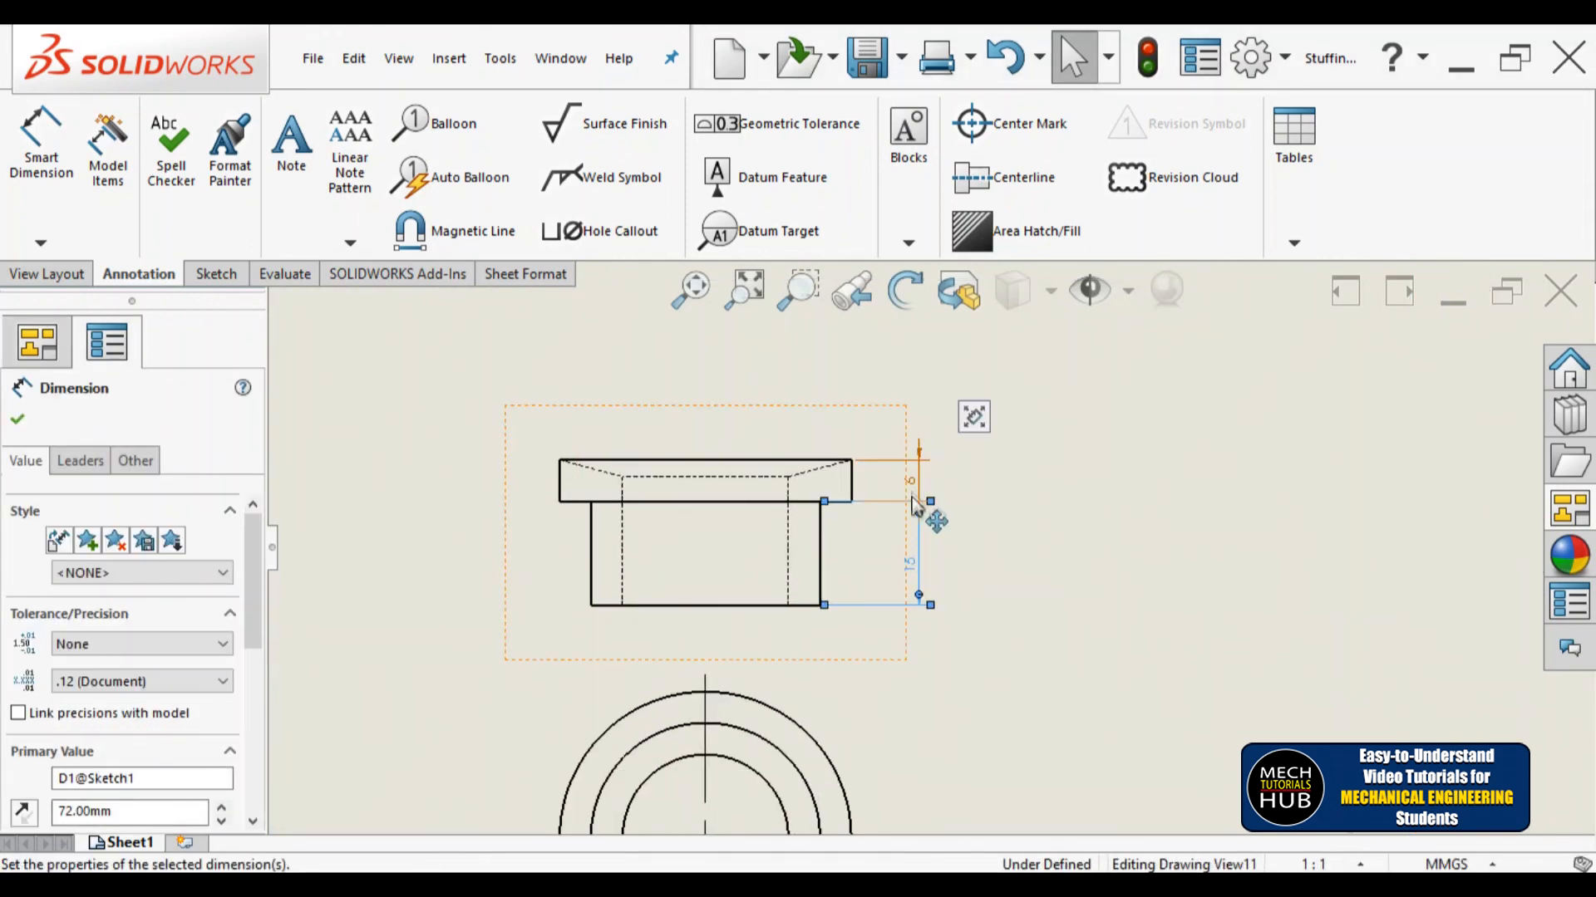
scroll(914, 573, down, 3)
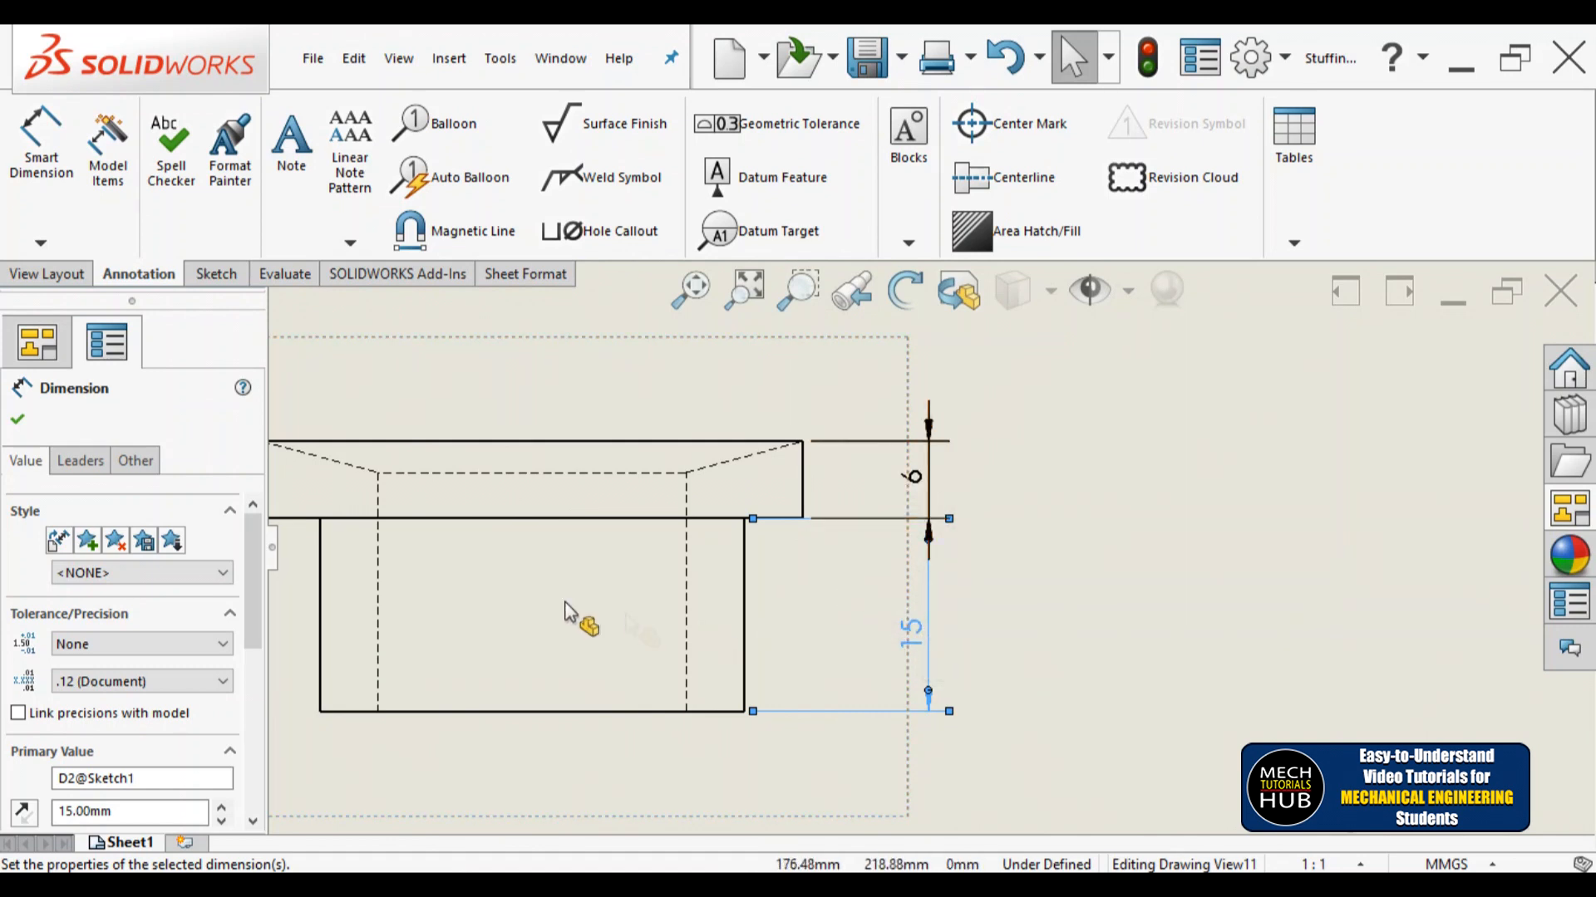
Step: Dimension the bush's bore diameter between the two dashed vertical lines, placing the dimension inside the front view
scroll(607, 602, up, 3)
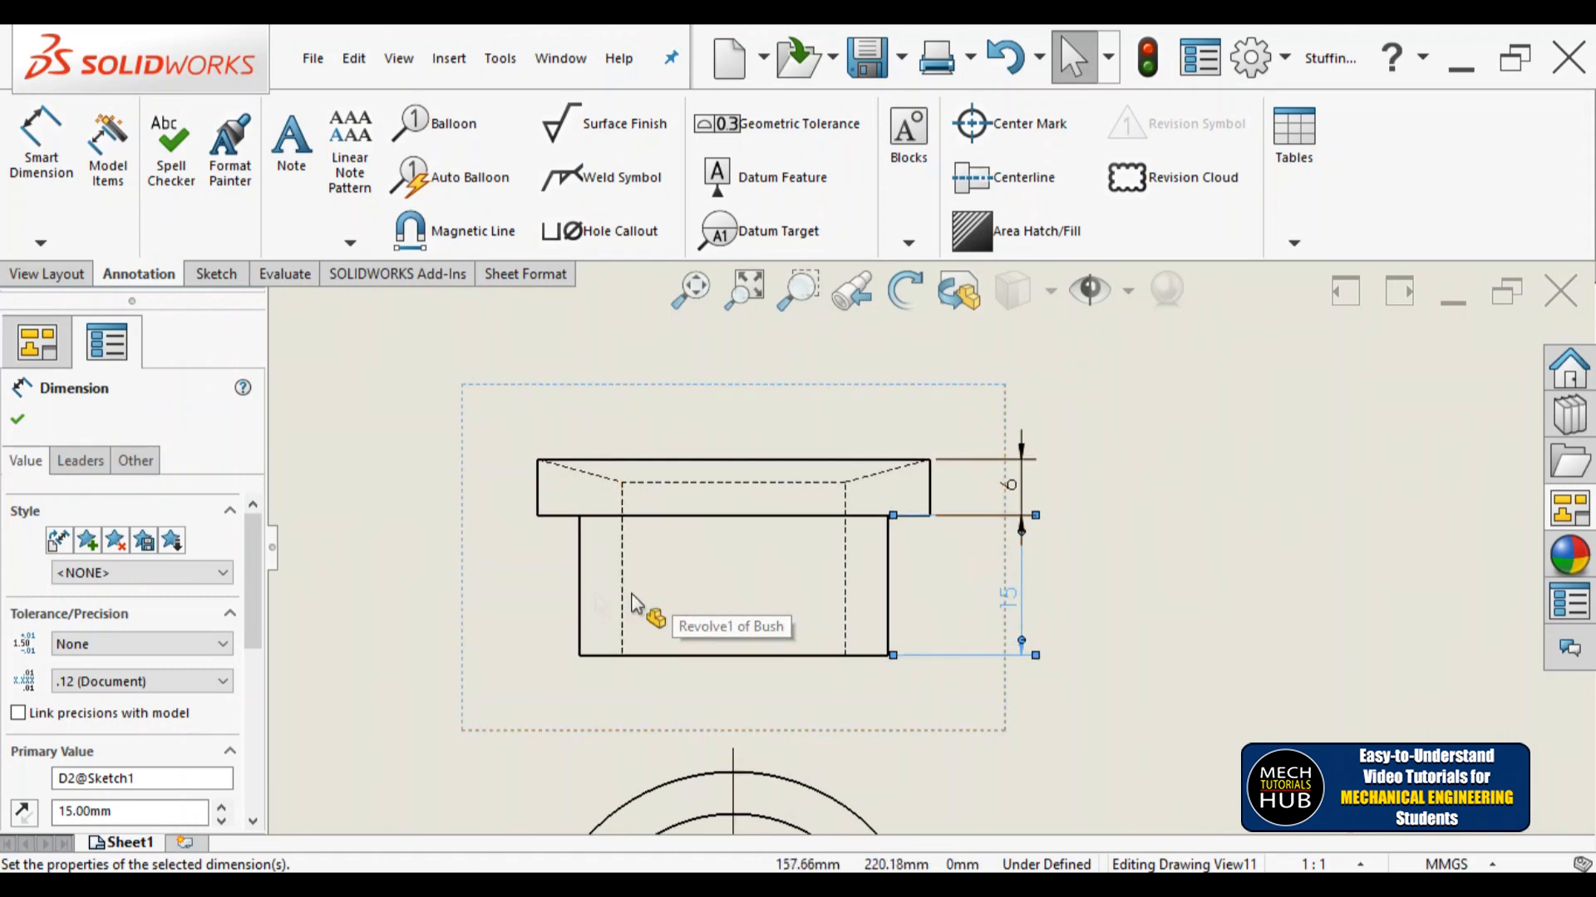
click(52, 185)
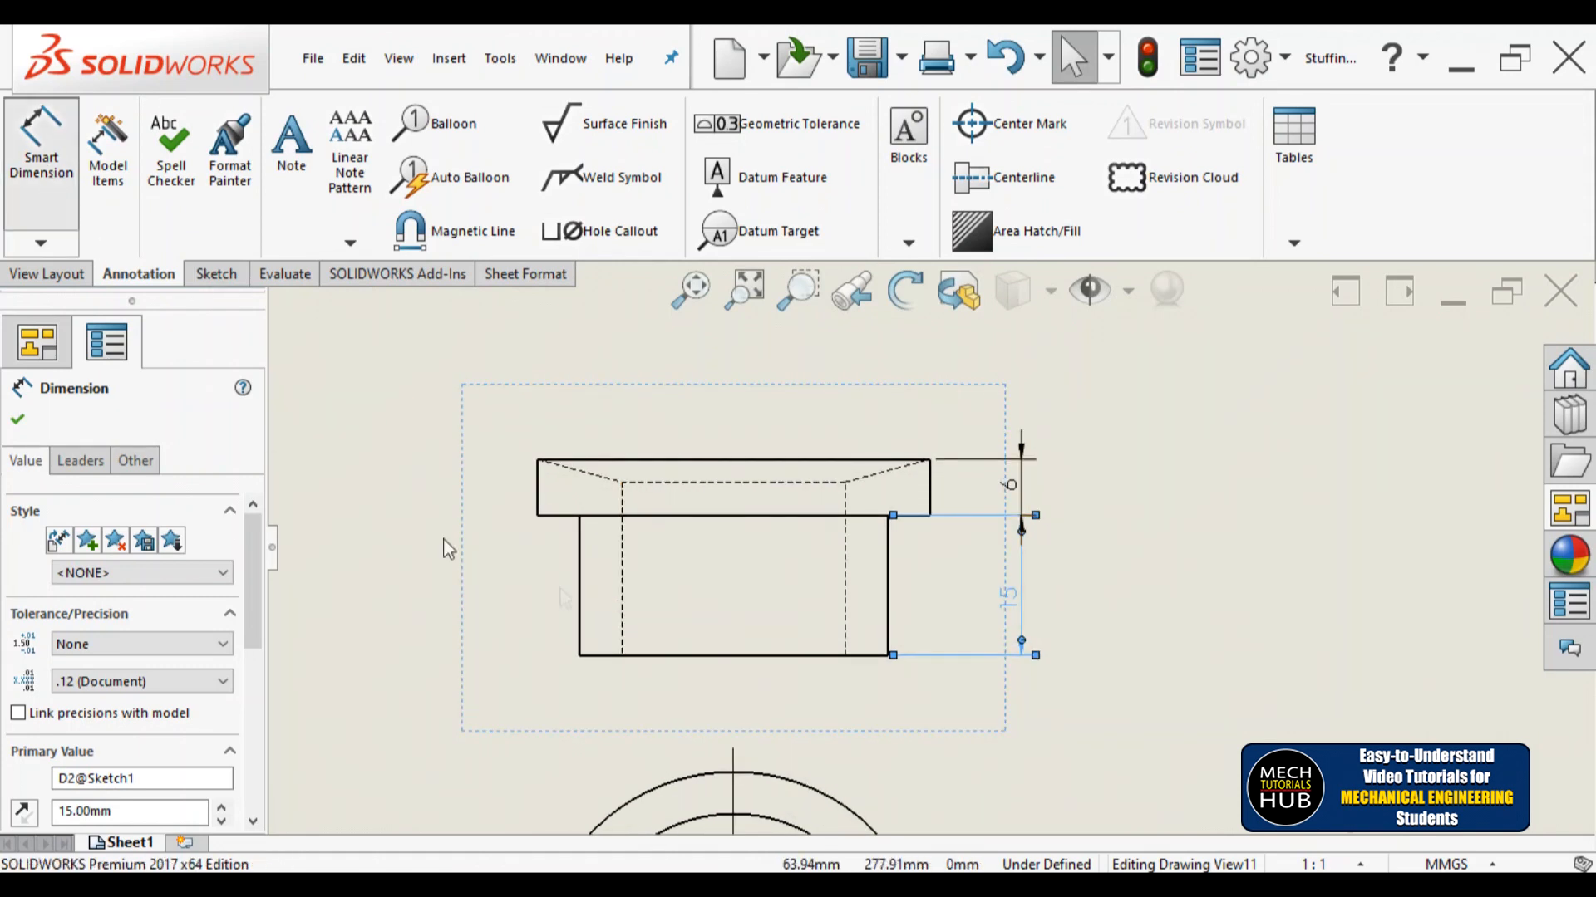
click(622, 605)
click(845, 603)
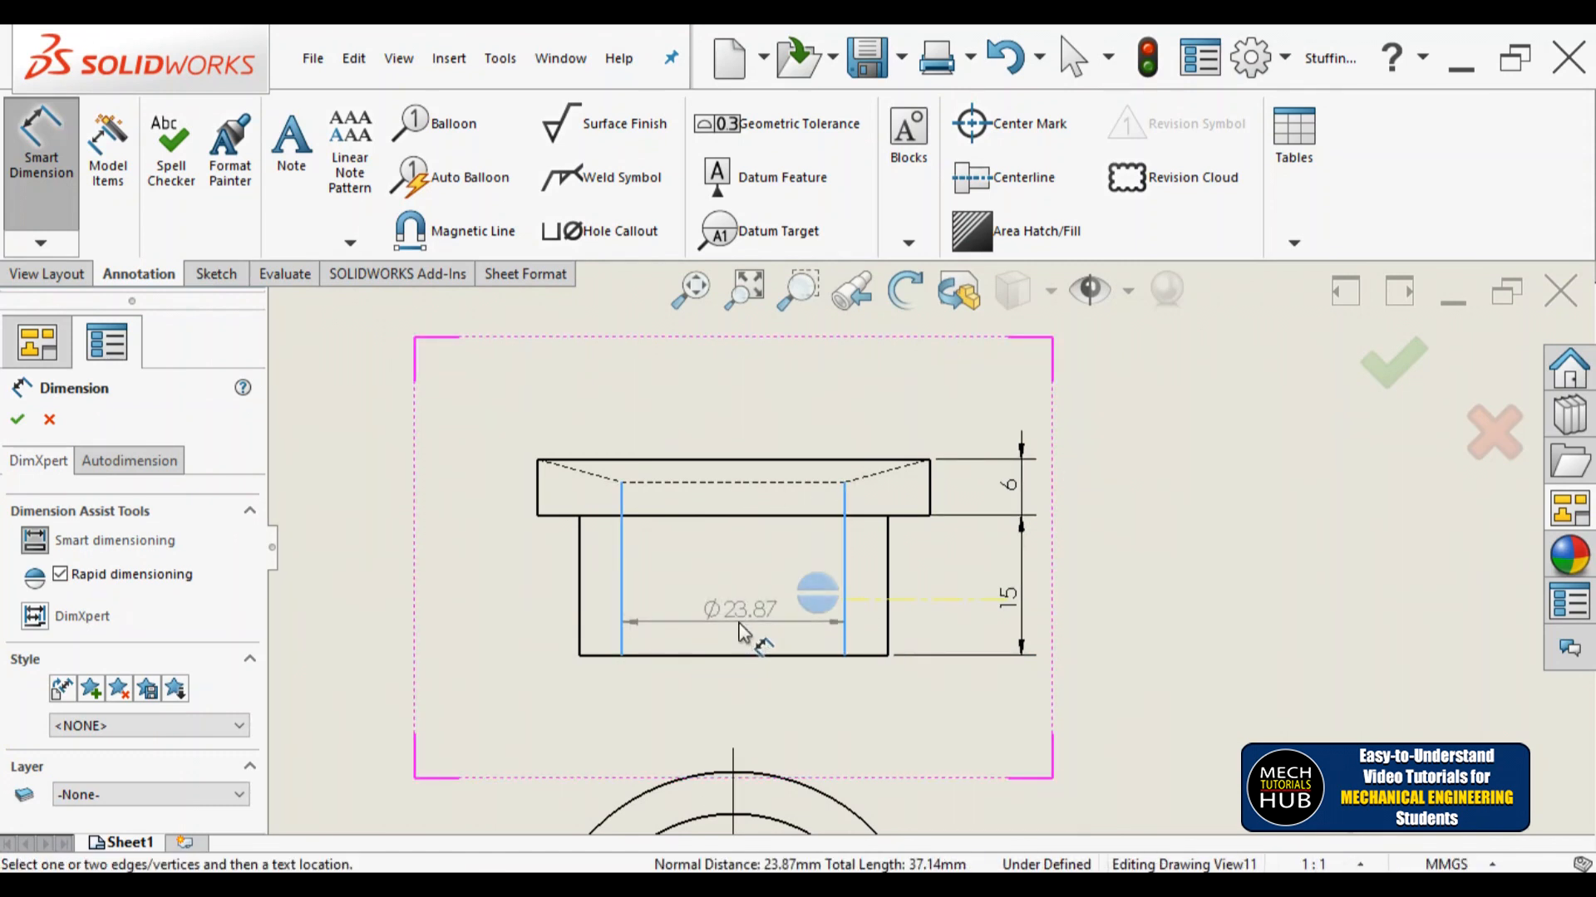
click(743, 630)
Step: Dimension the height of the bush's upper collar, placing the dimension between the collar's edge and the existing height dimension
click(542, 503)
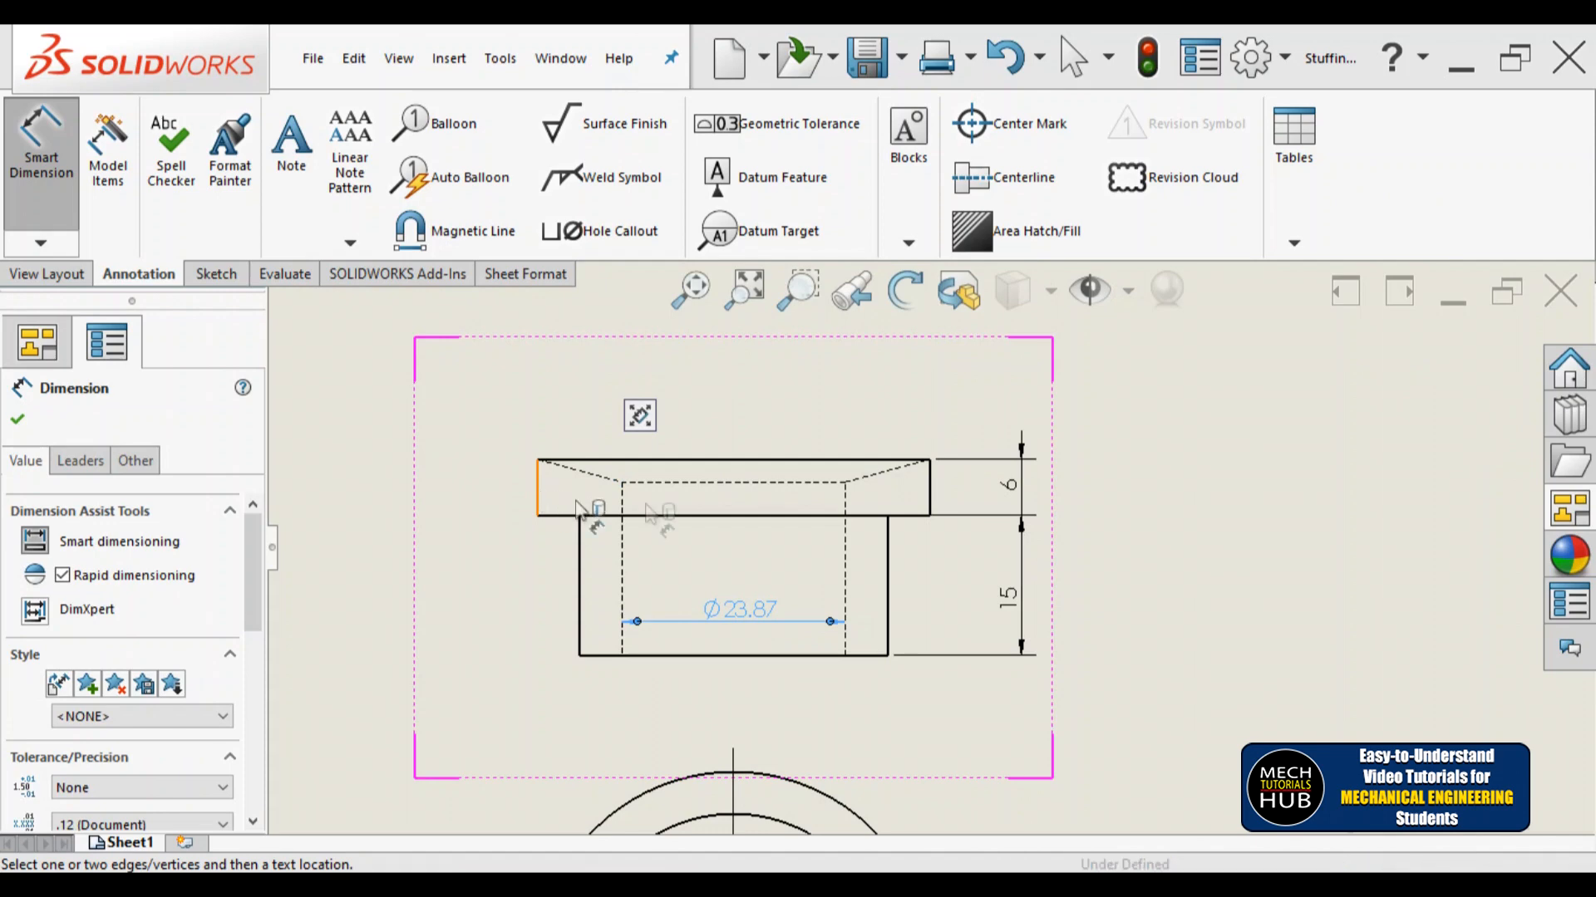
click(962, 498)
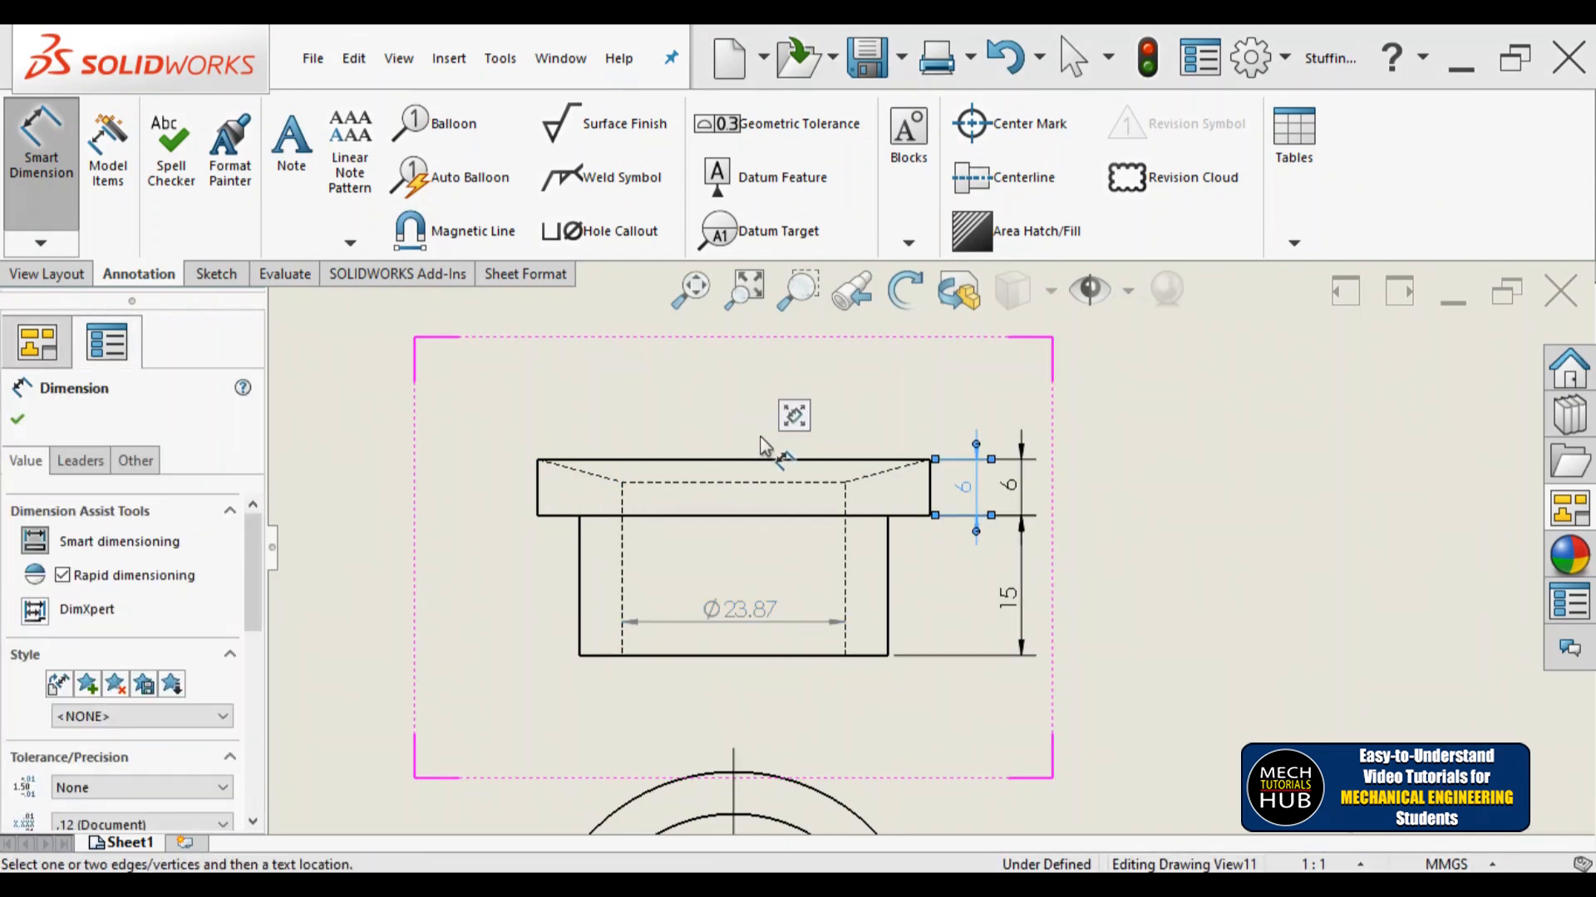
key(Escape)
key(Escape)
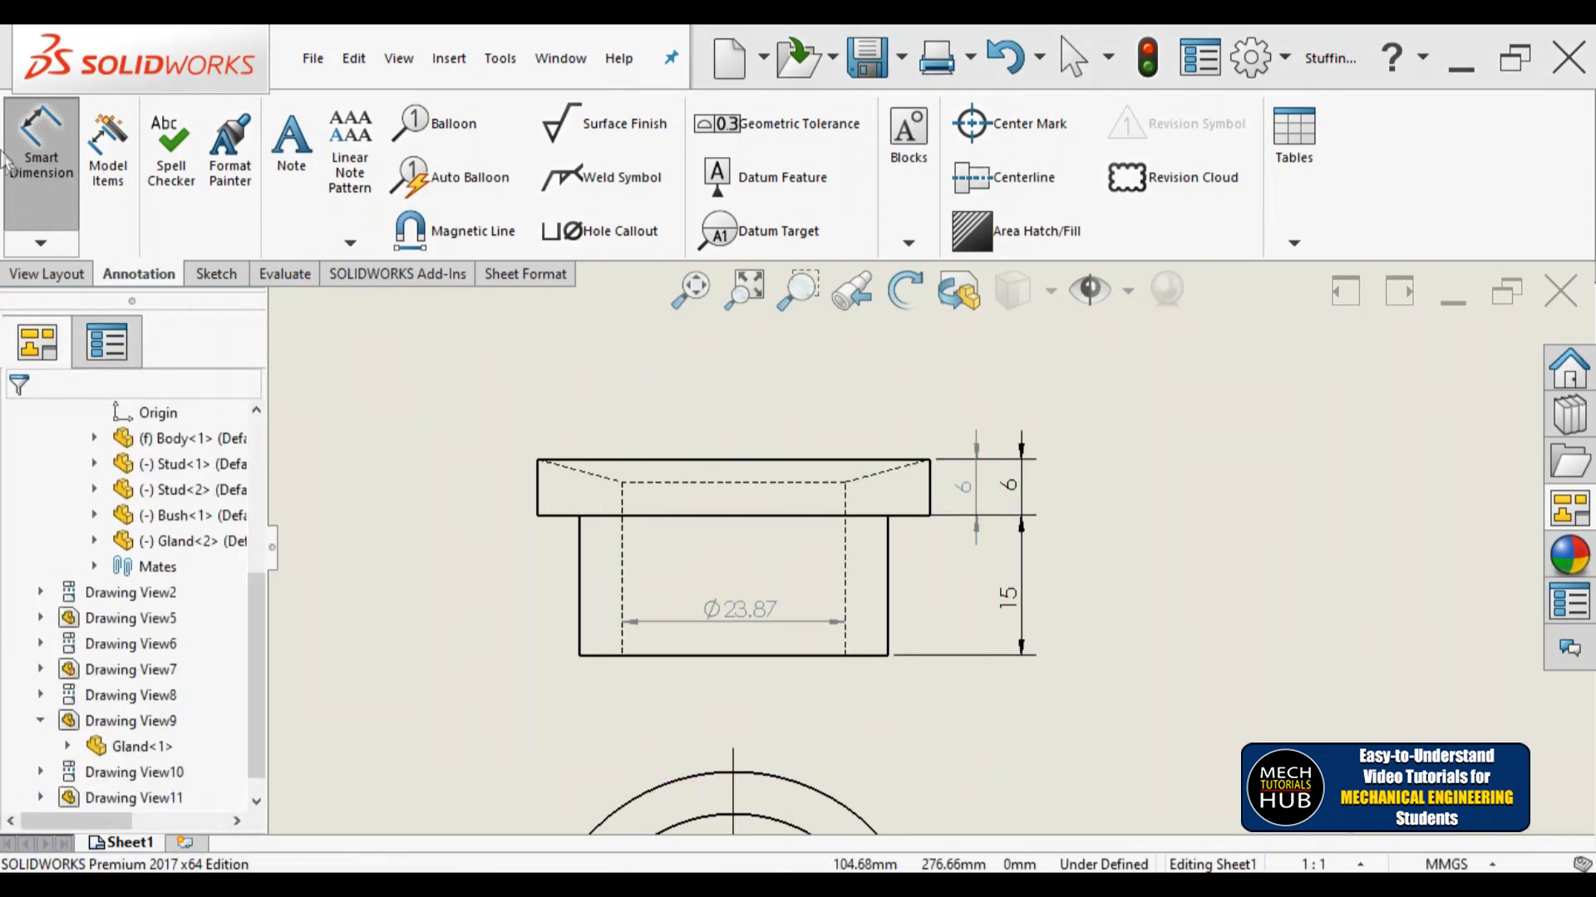
Step: Dimension the diameter of the bush's upper collar between its two vertical edges, placing the dimension above the front view
click(55, 198)
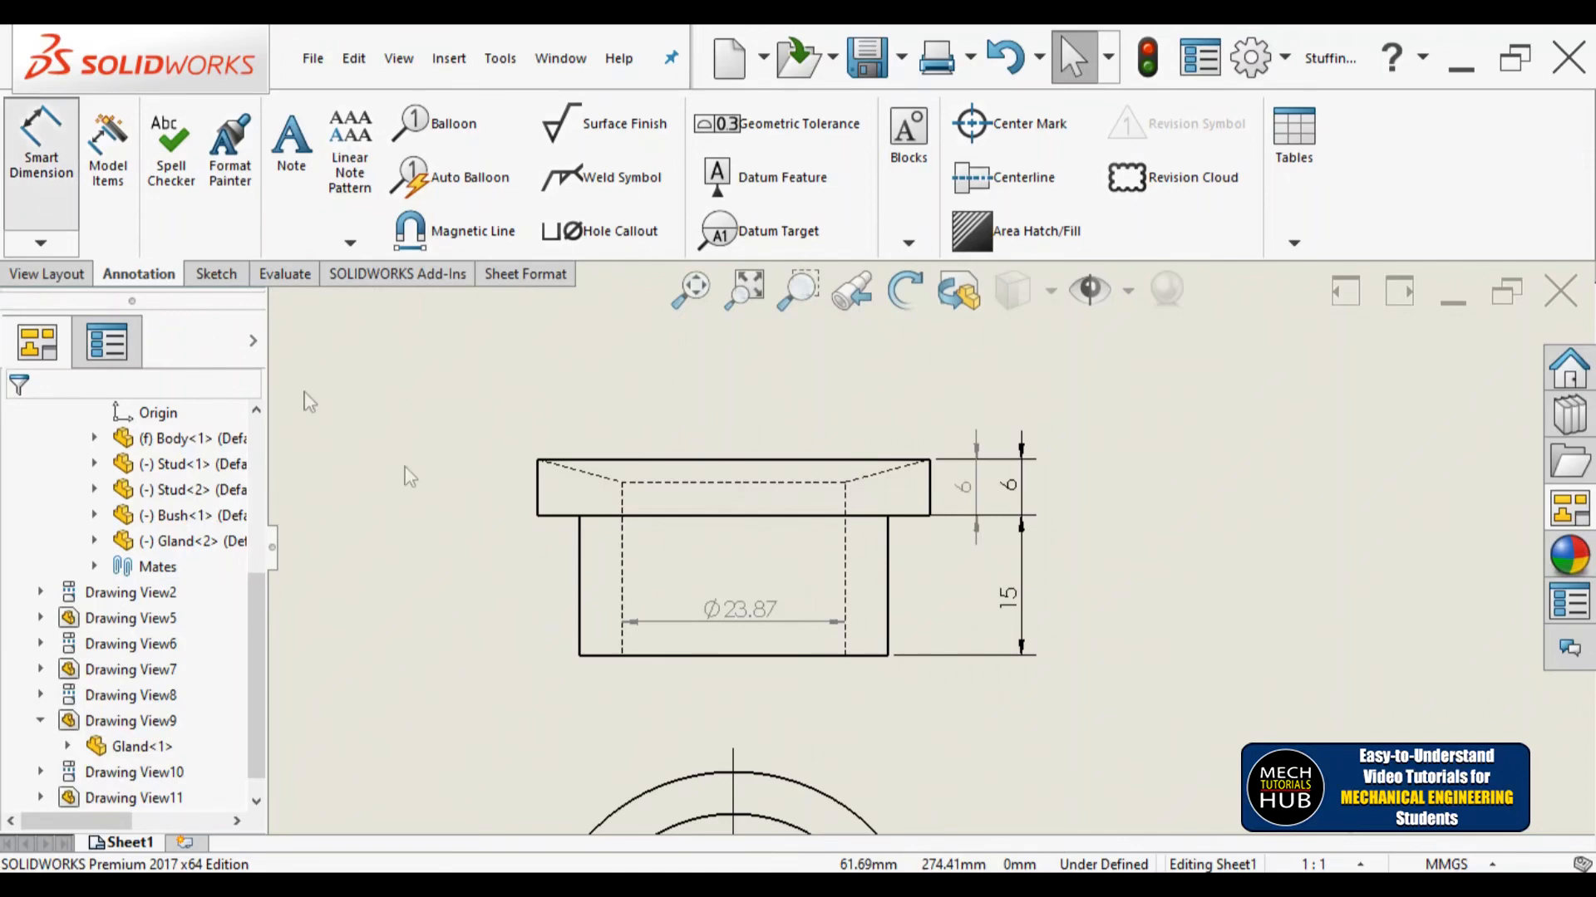
click(540, 497)
click(933, 502)
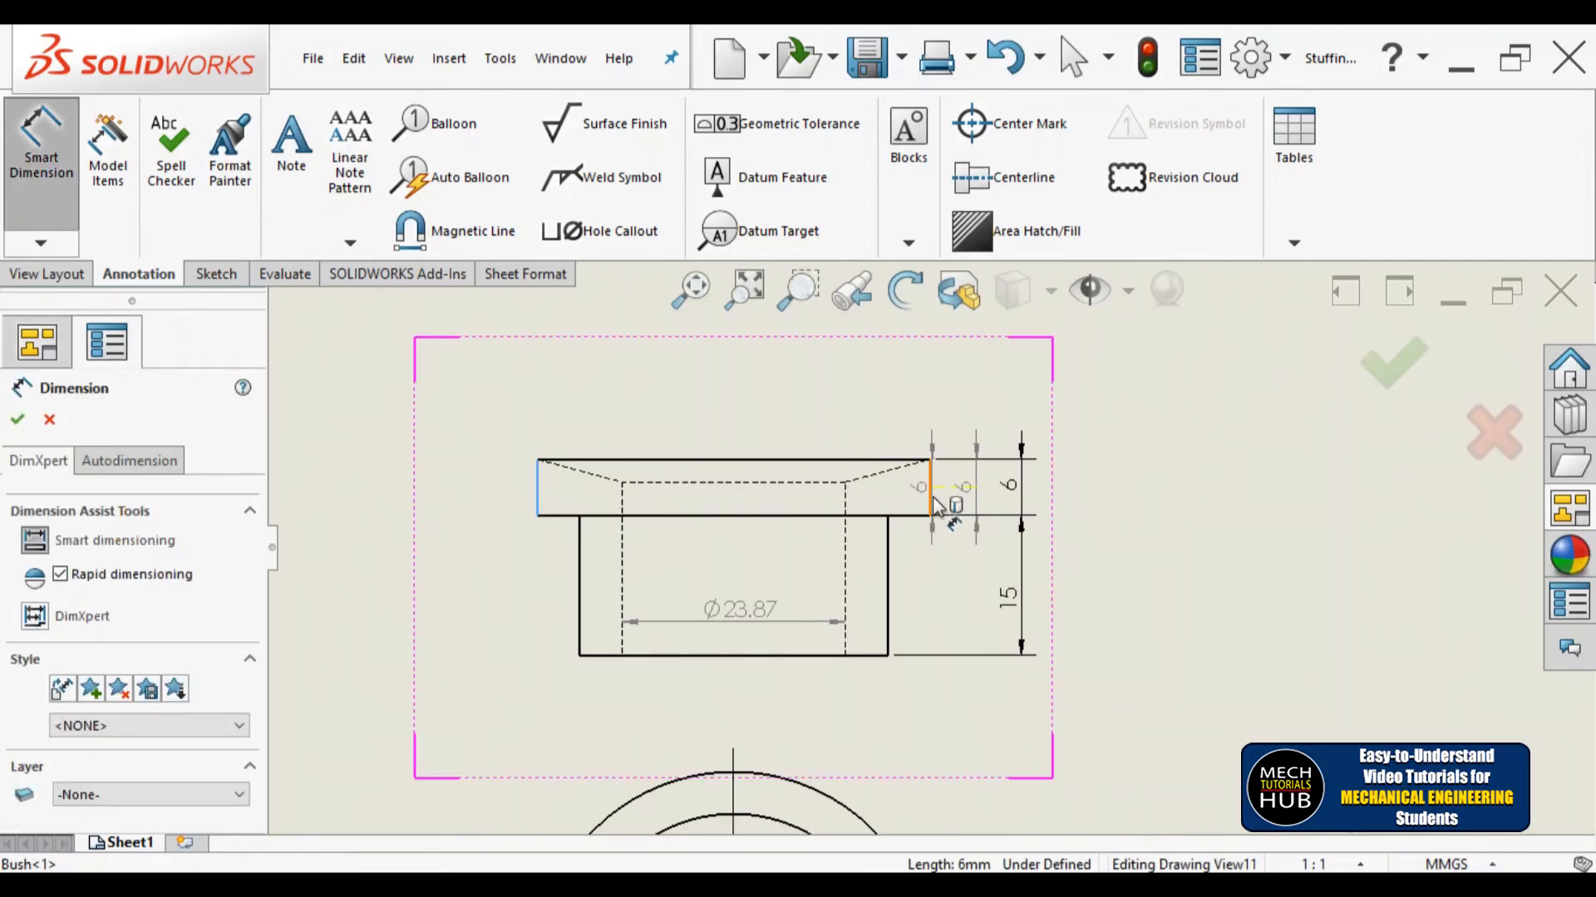
click(731, 413)
key(Escape)
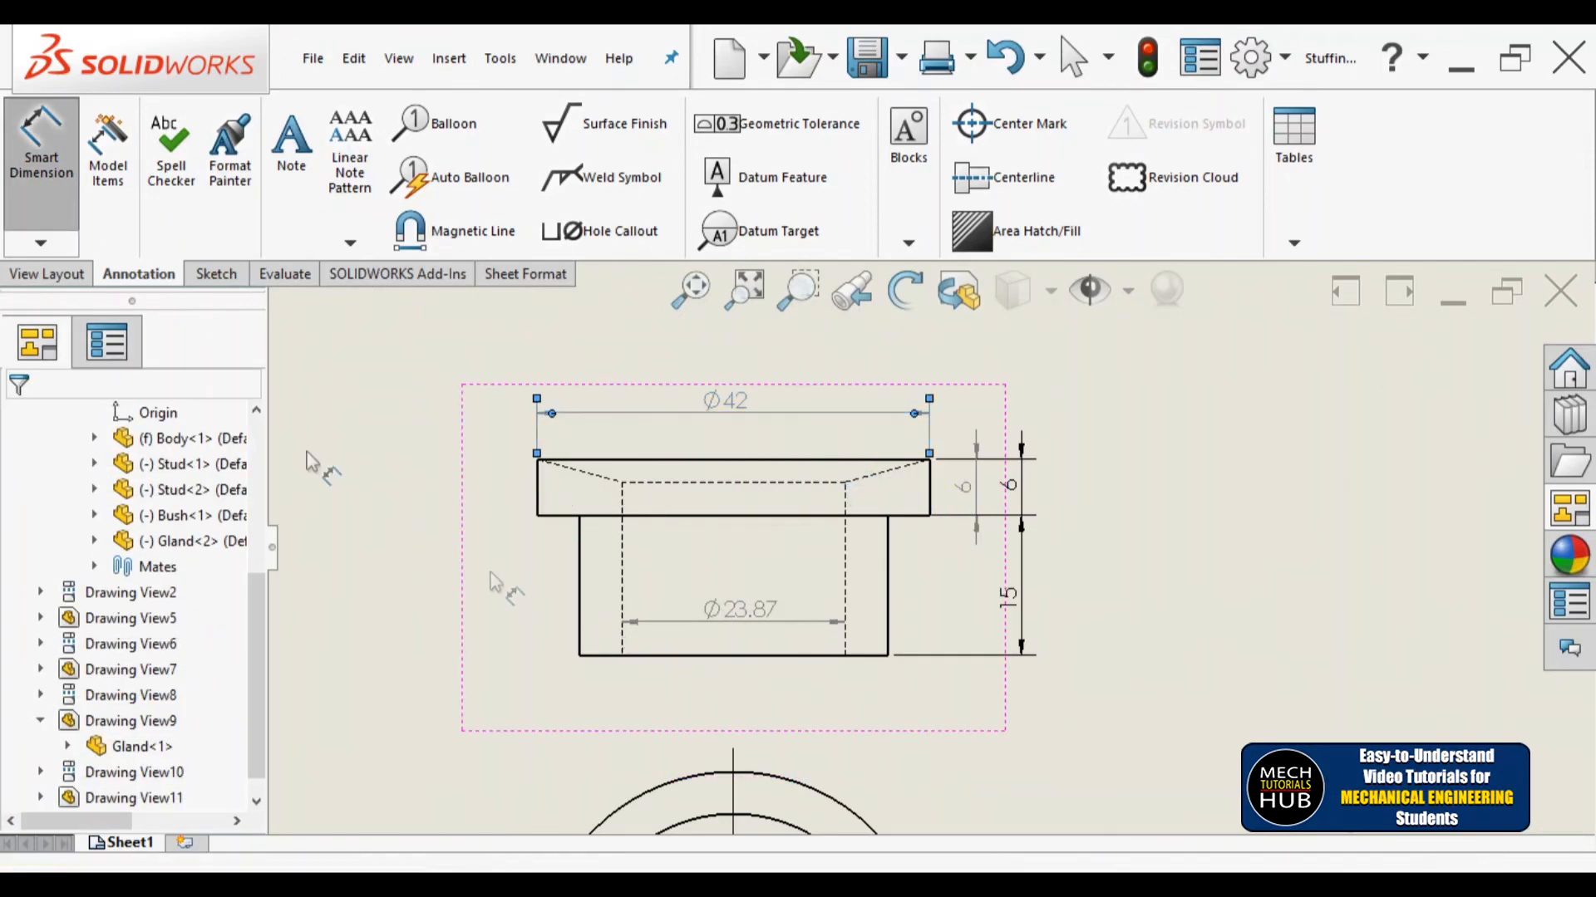
key(Escape)
Step: Dimension the outer diameter of the bush's lower barrel between its vertical edges, placing the dimension below the front view
click(24, 225)
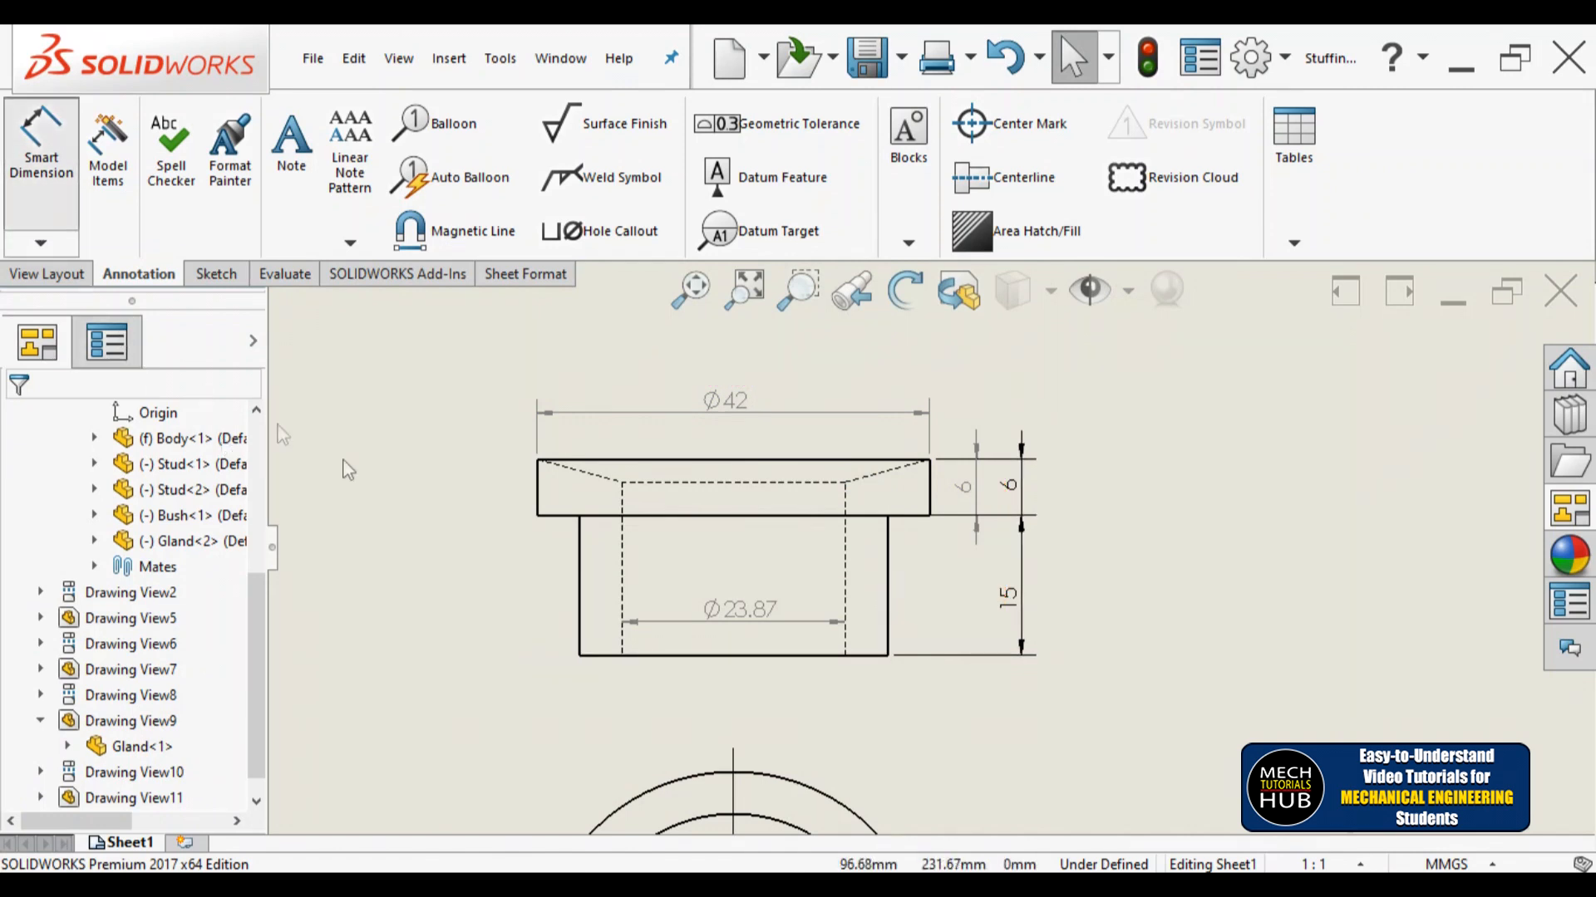
click(580, 602)
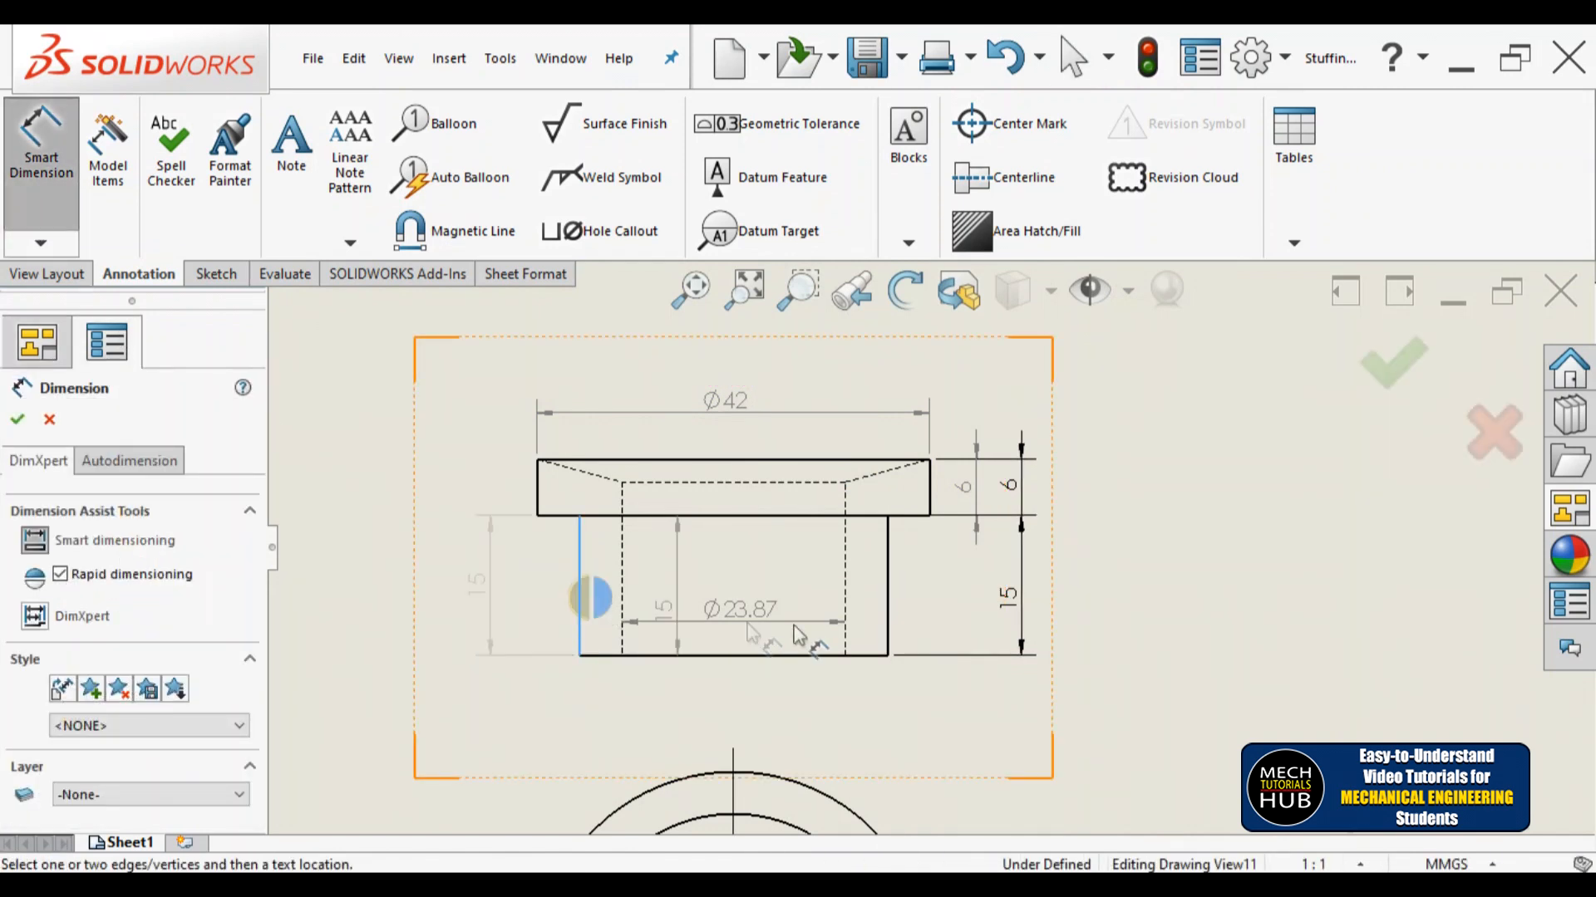
click(887, 632)
click(734, 709)
key(Escape)
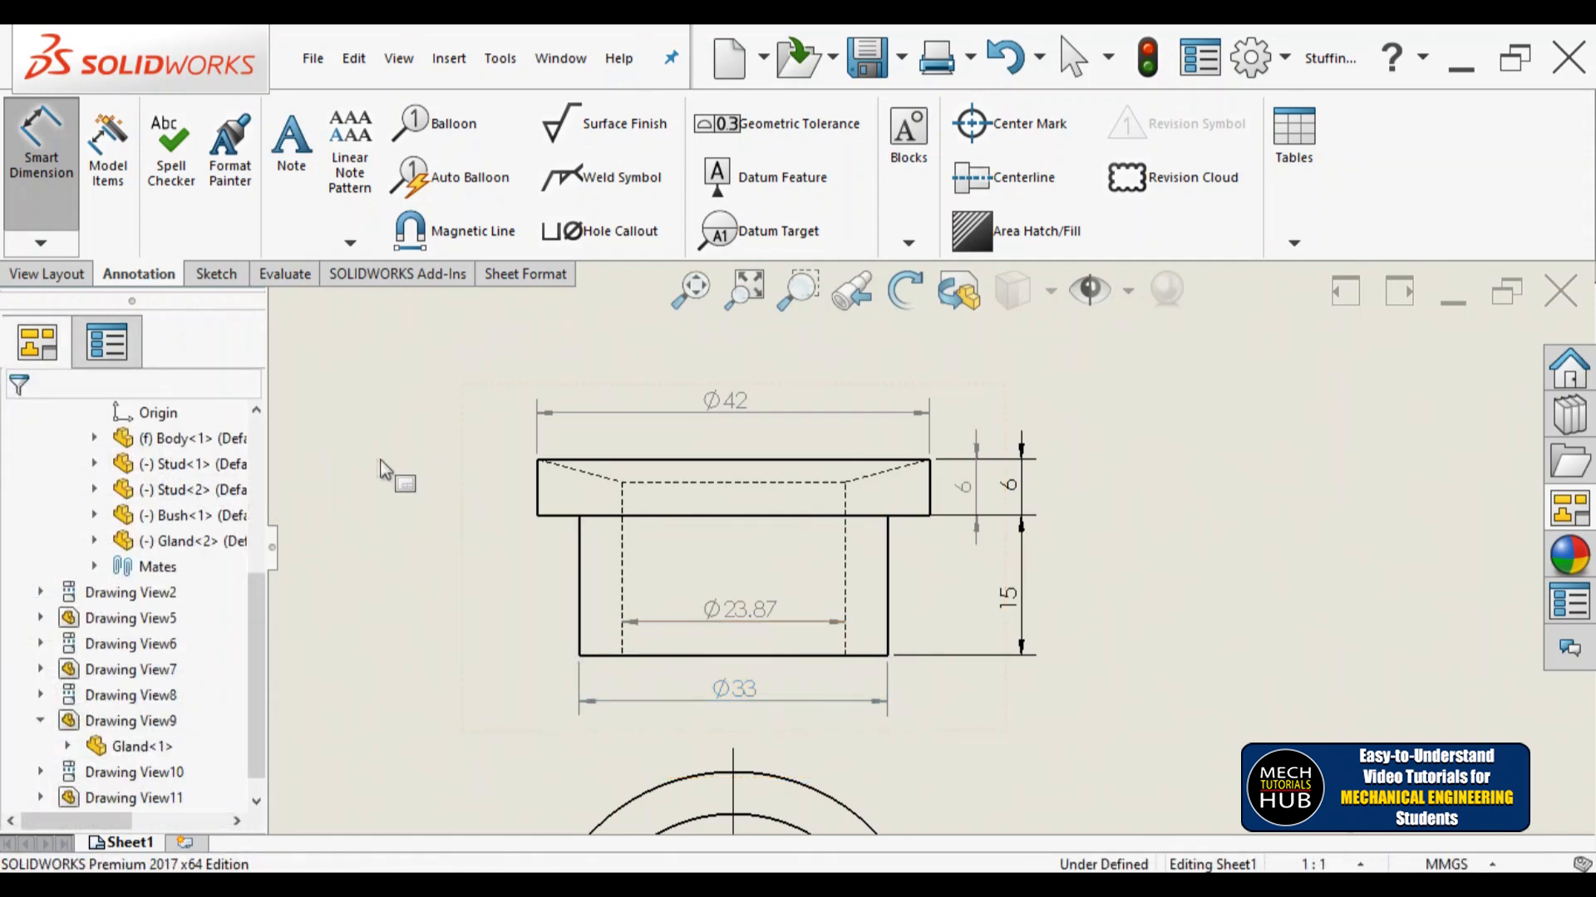
scroll(512, 545, up, 2)
scroll(524, 548, up, 5)
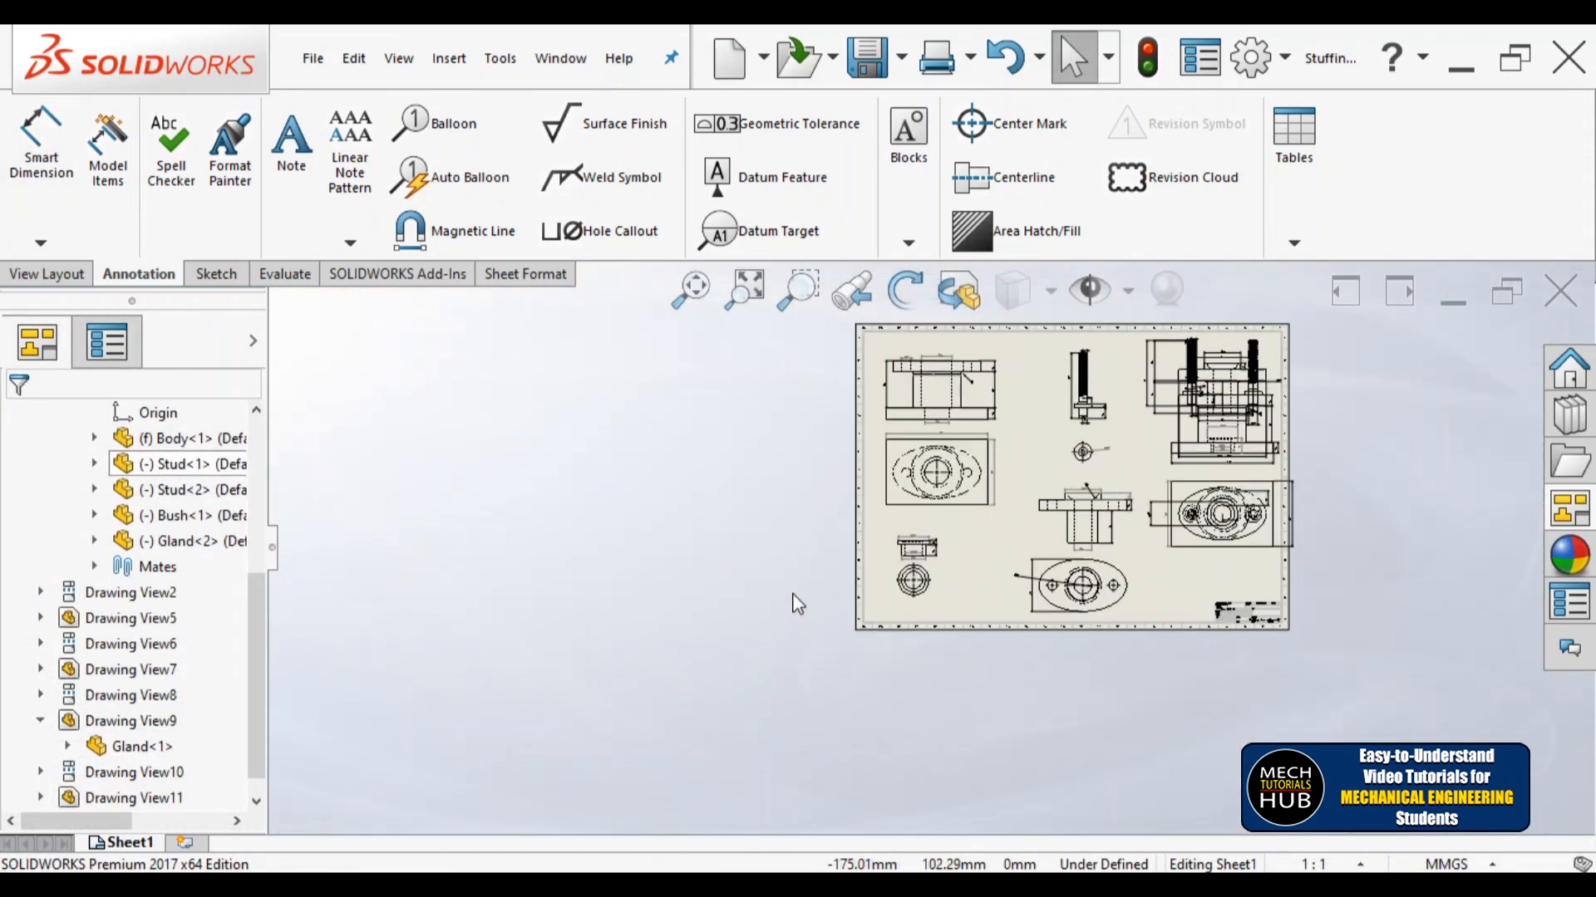
scroll(988, 422, down, 5)
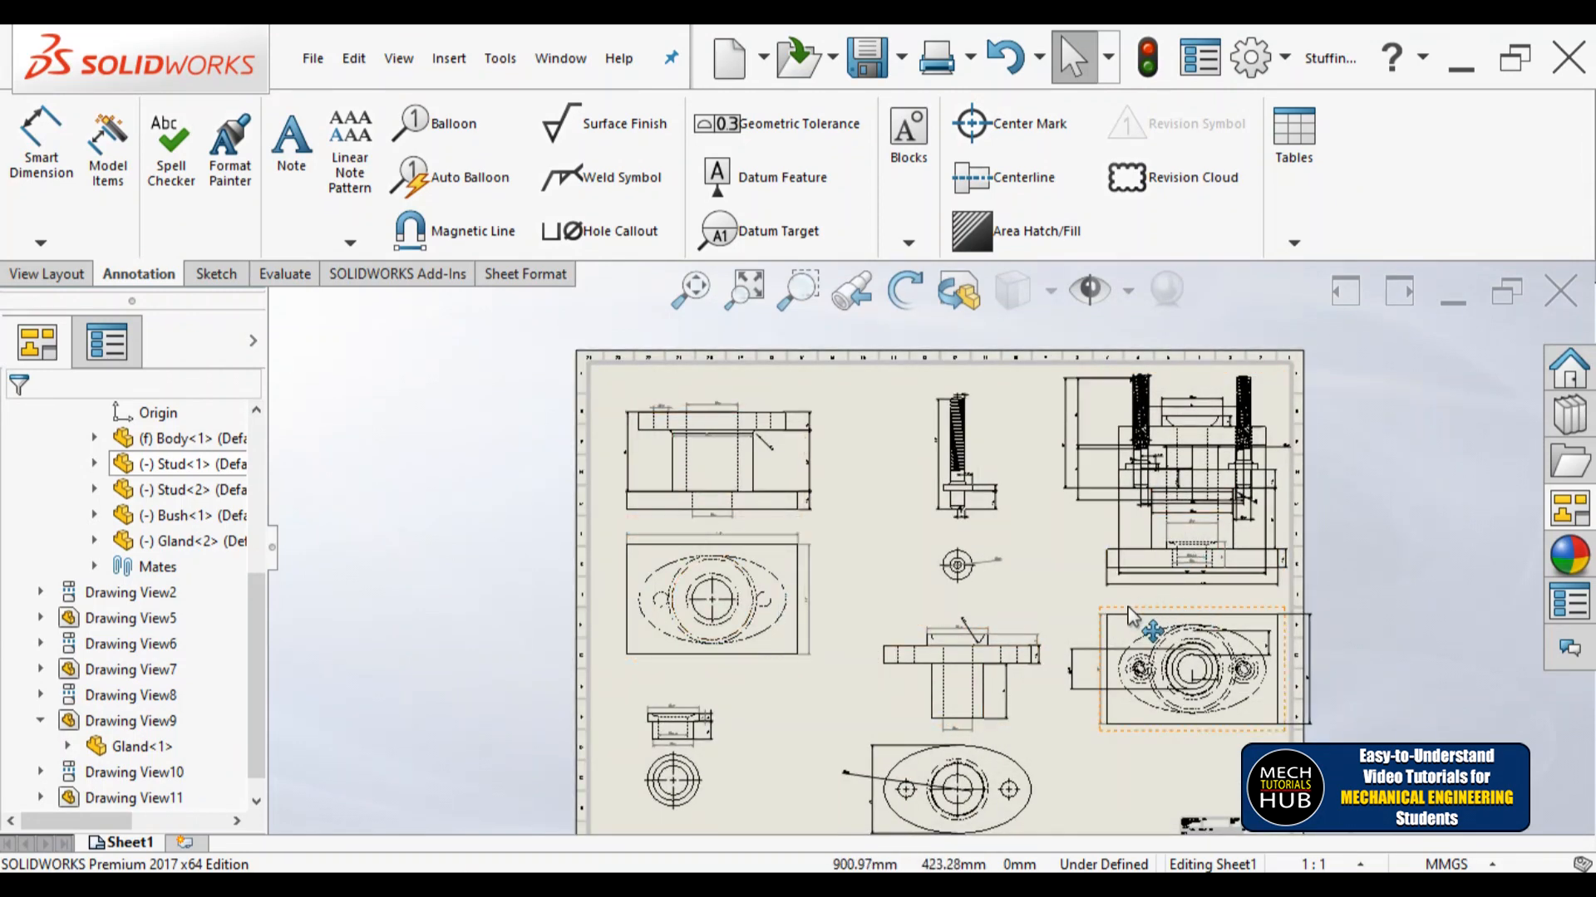
scroll(1042, 585, up, 3)
scroll(991, 617, down, 2)
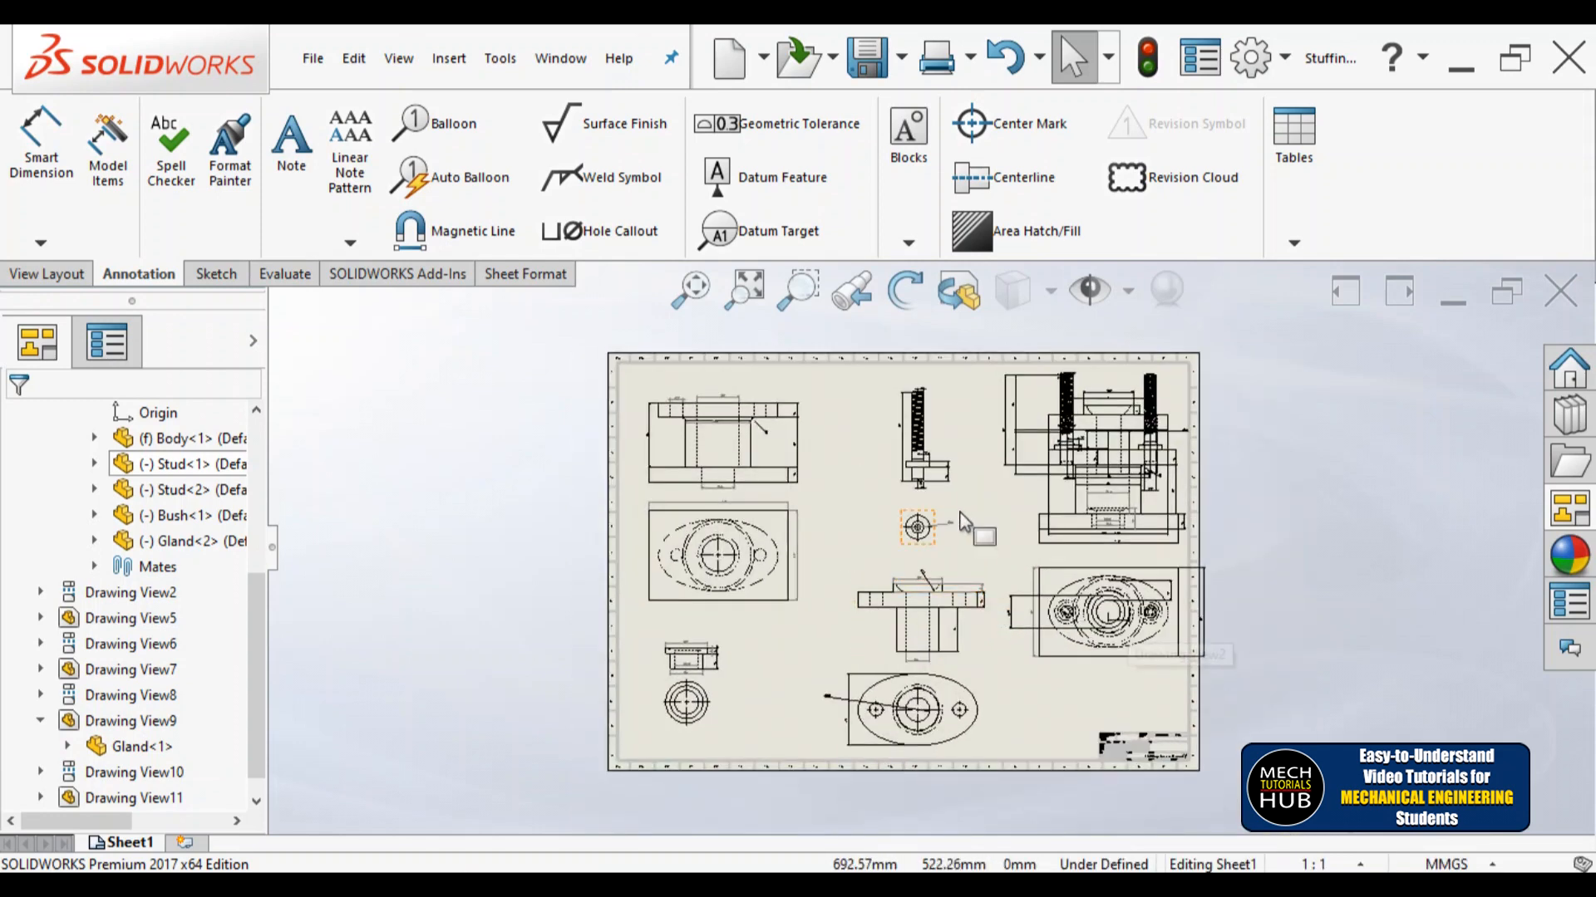
Step: Examine the dimensioned assembly, body, stud, gland and bush views across the whole drawing sheet
scroll(1100, 618, down, 1)
scroll(1122, 665, down, 2)
scroll(1013, 435, up, 4)
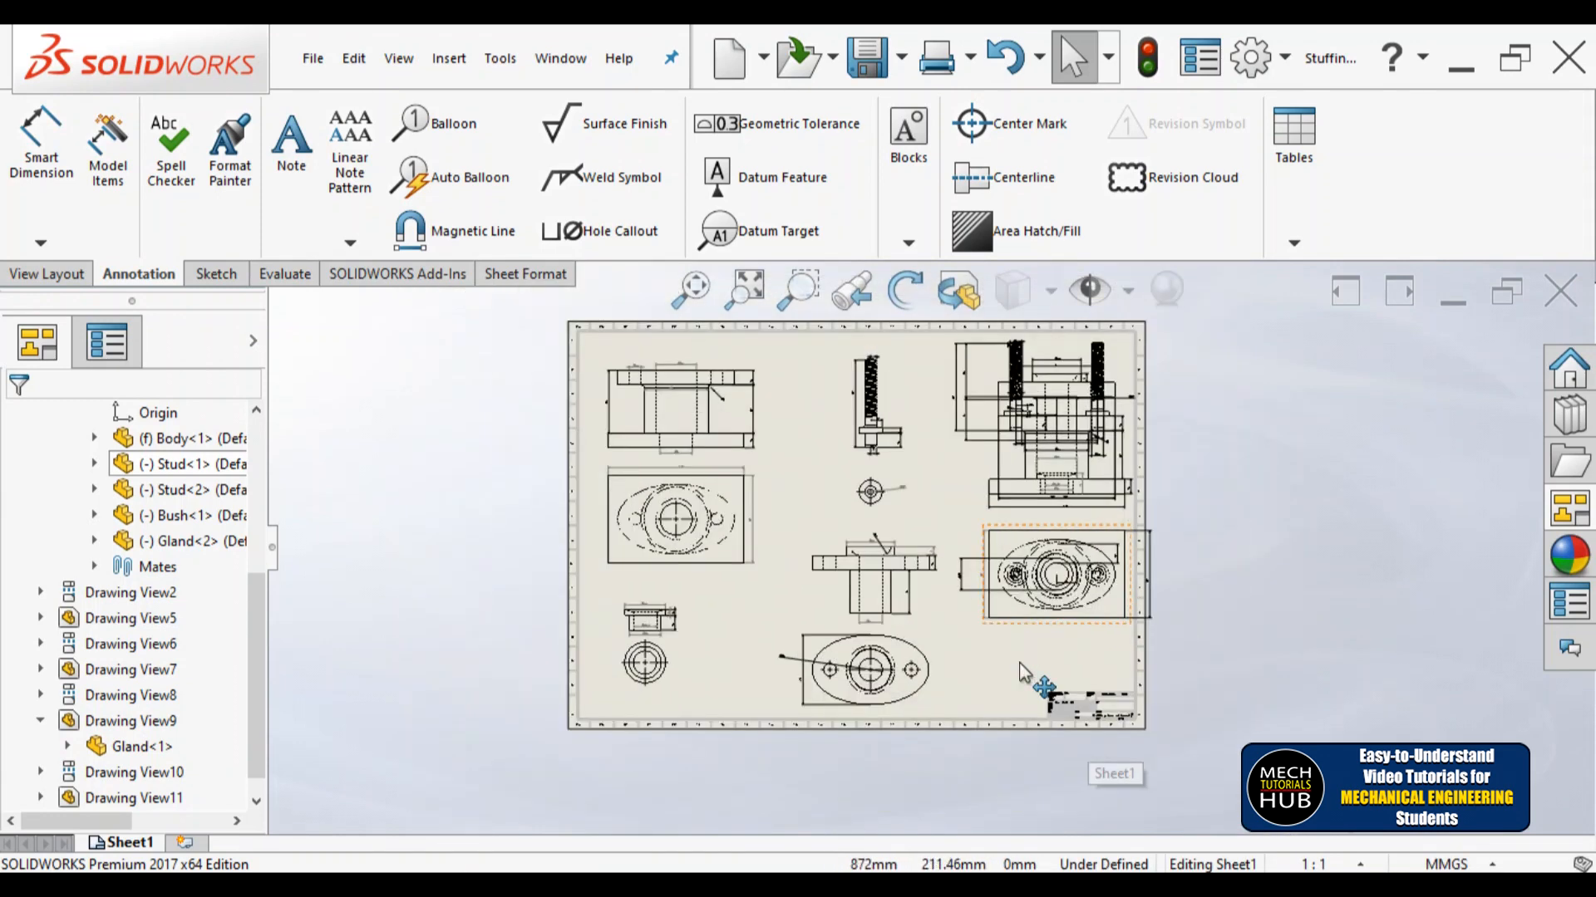
scroll(947, 447, down, 1)
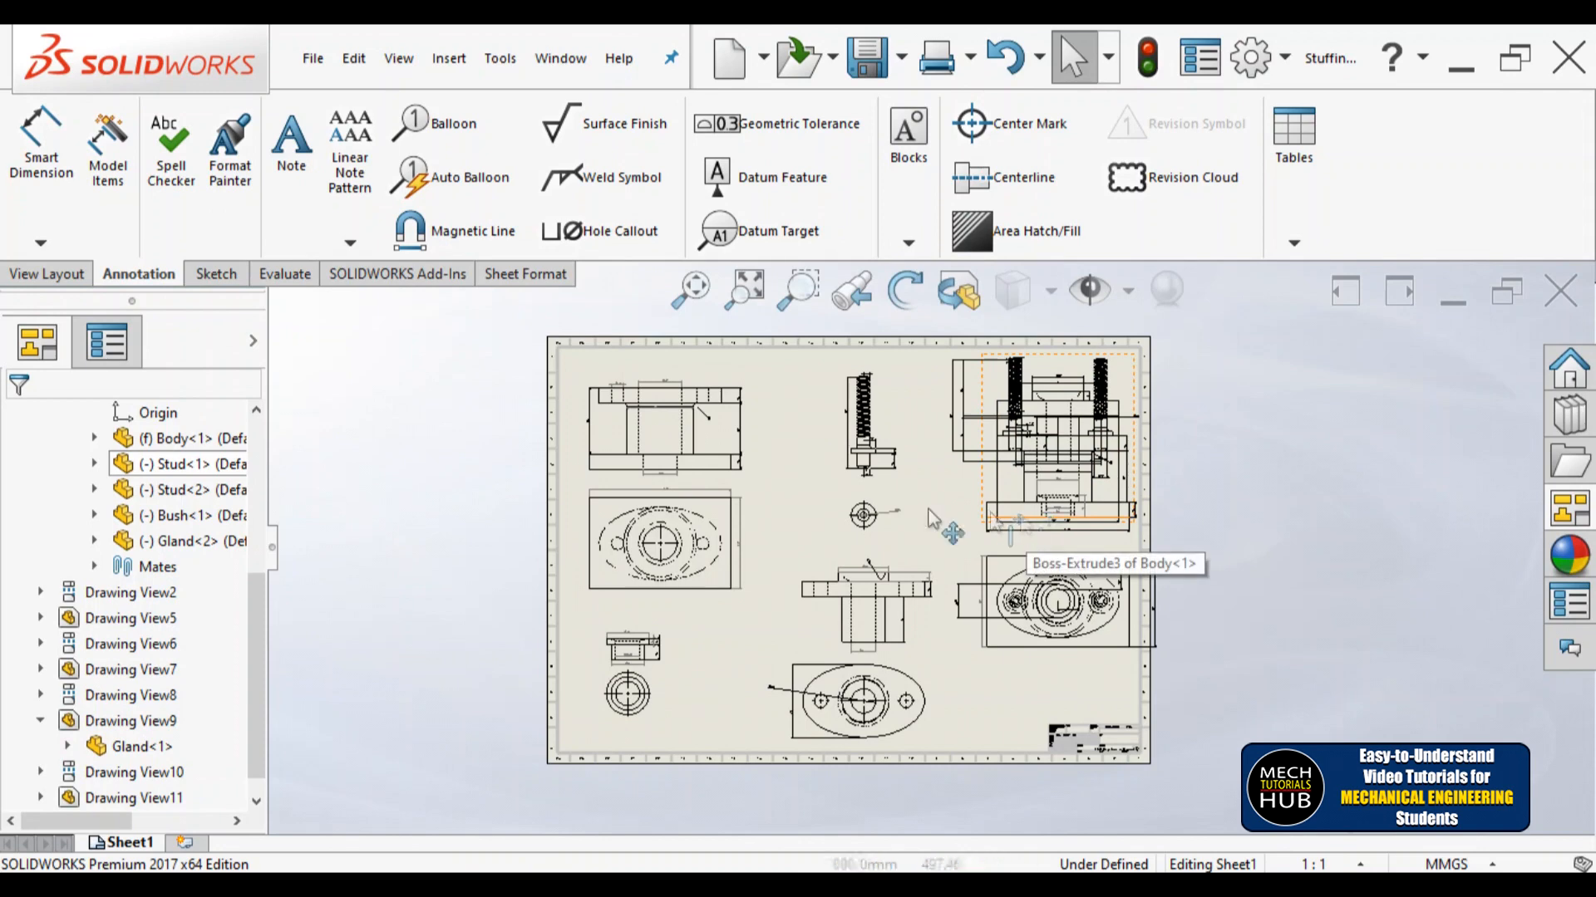
scroll(936, 549, down, 3)
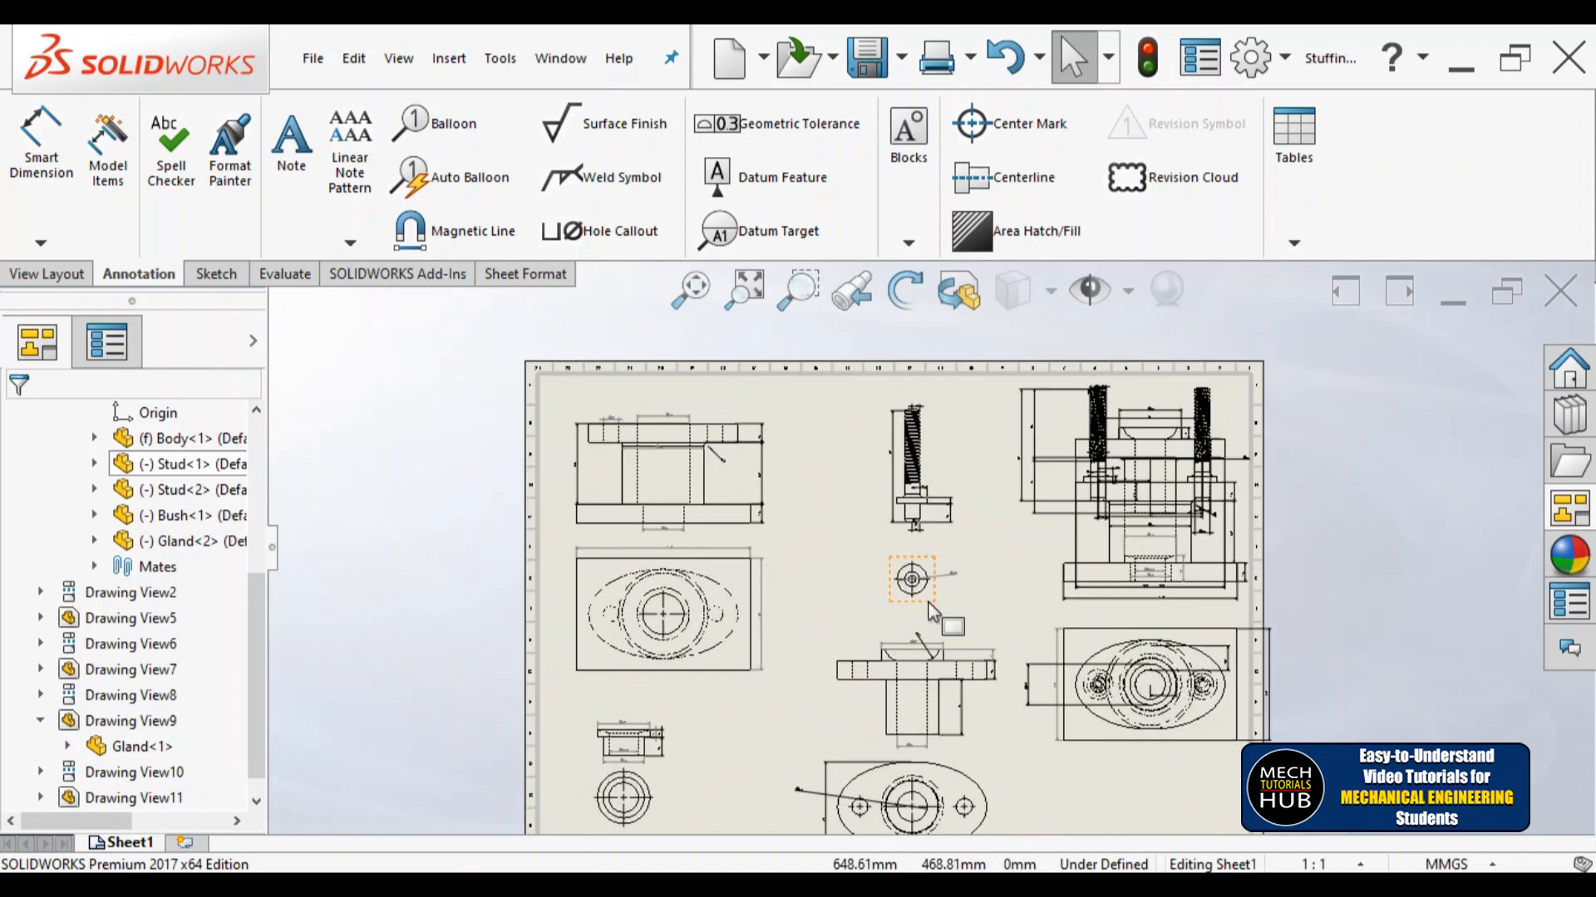
scroll(928, 612, up, 2)
scroll(915, 714, down, 1)
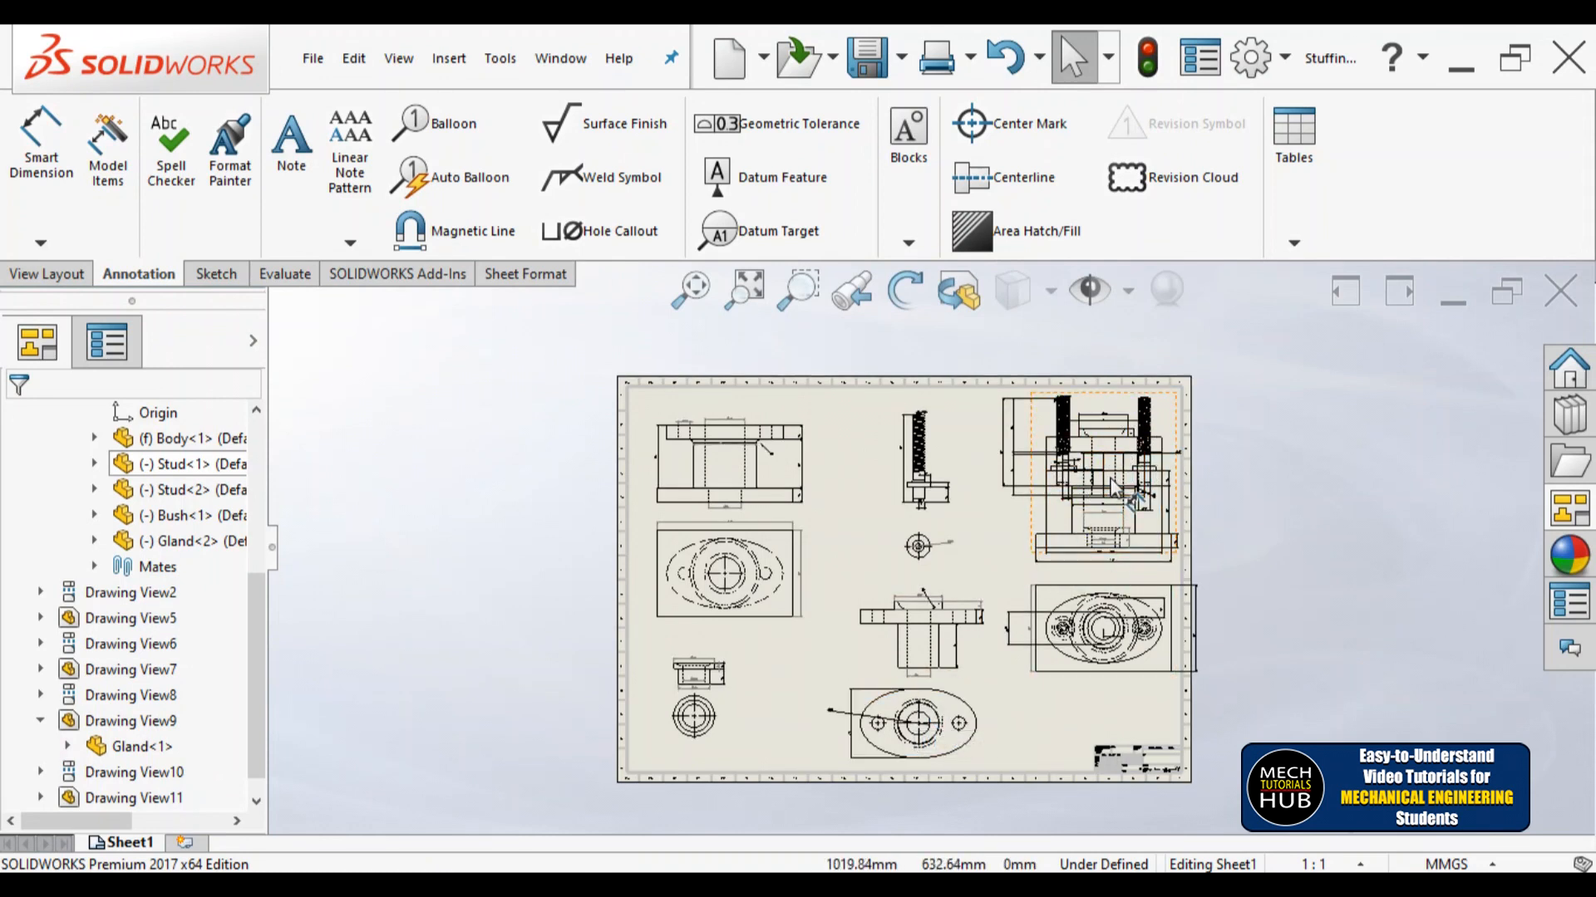
scroll(1114, 499, down, 4)
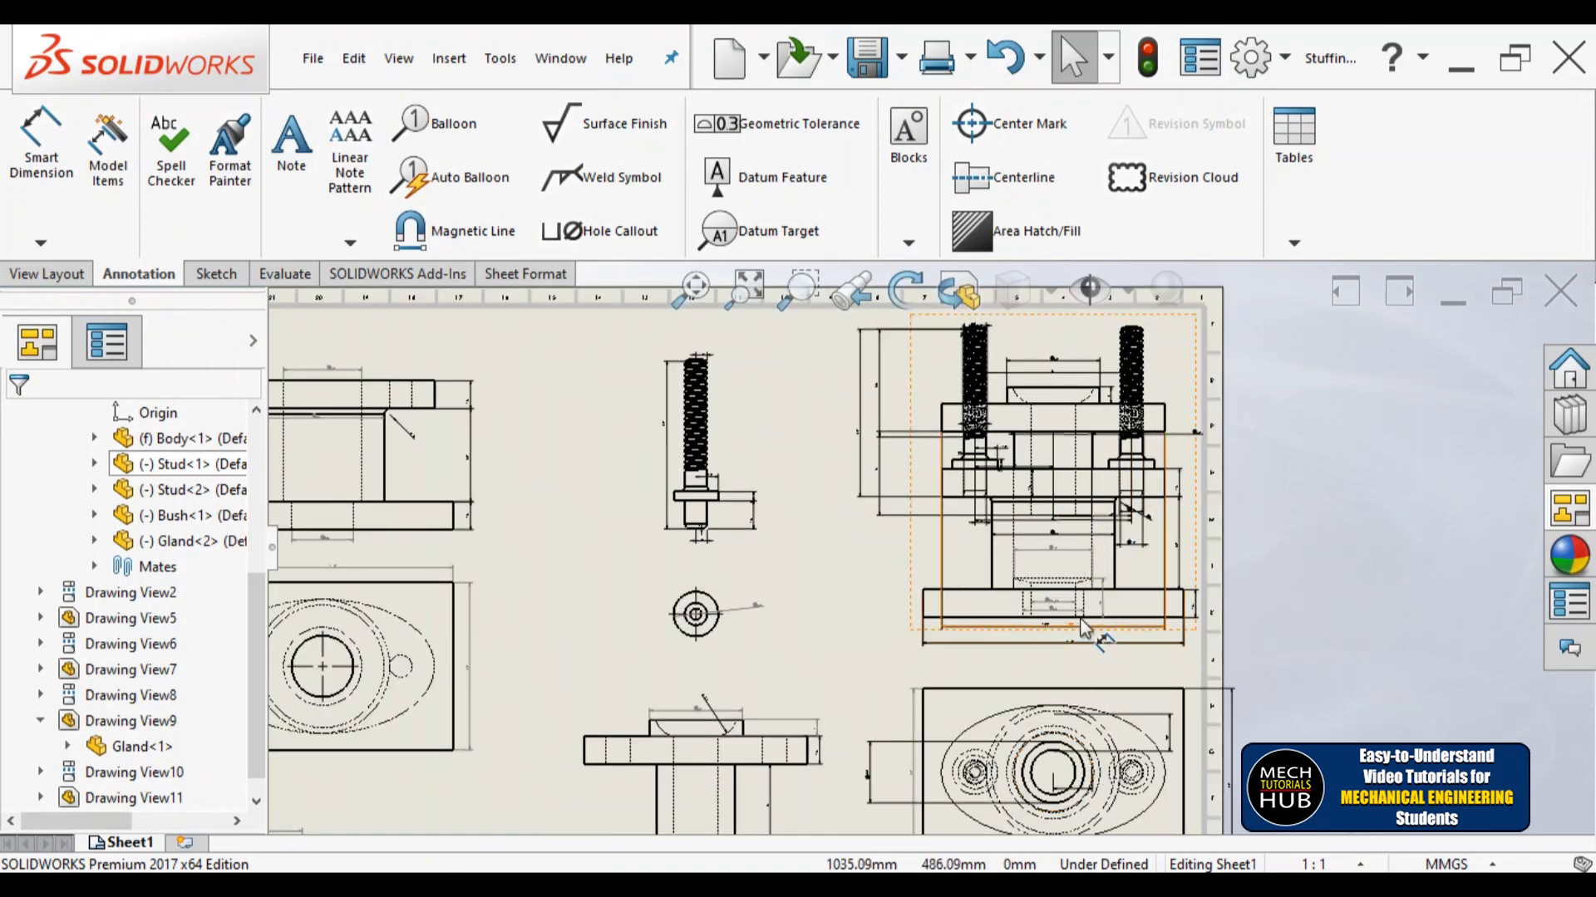
scroll(938, 549, up, 3)
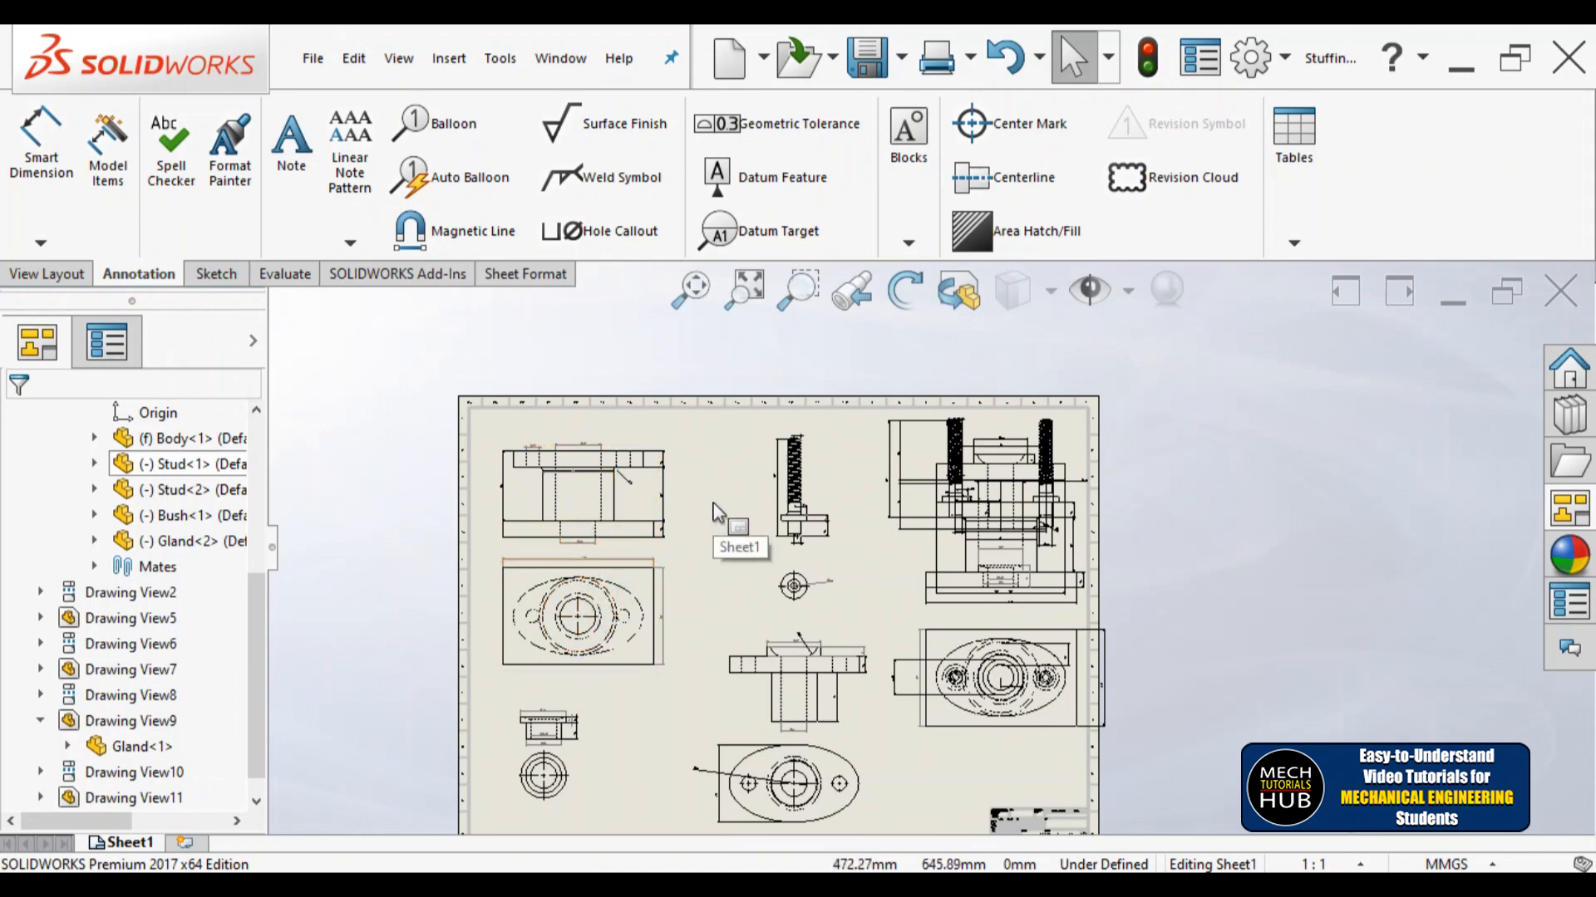
scroll(715, 513, down, 2)
scroll(822, 496, up, 4)
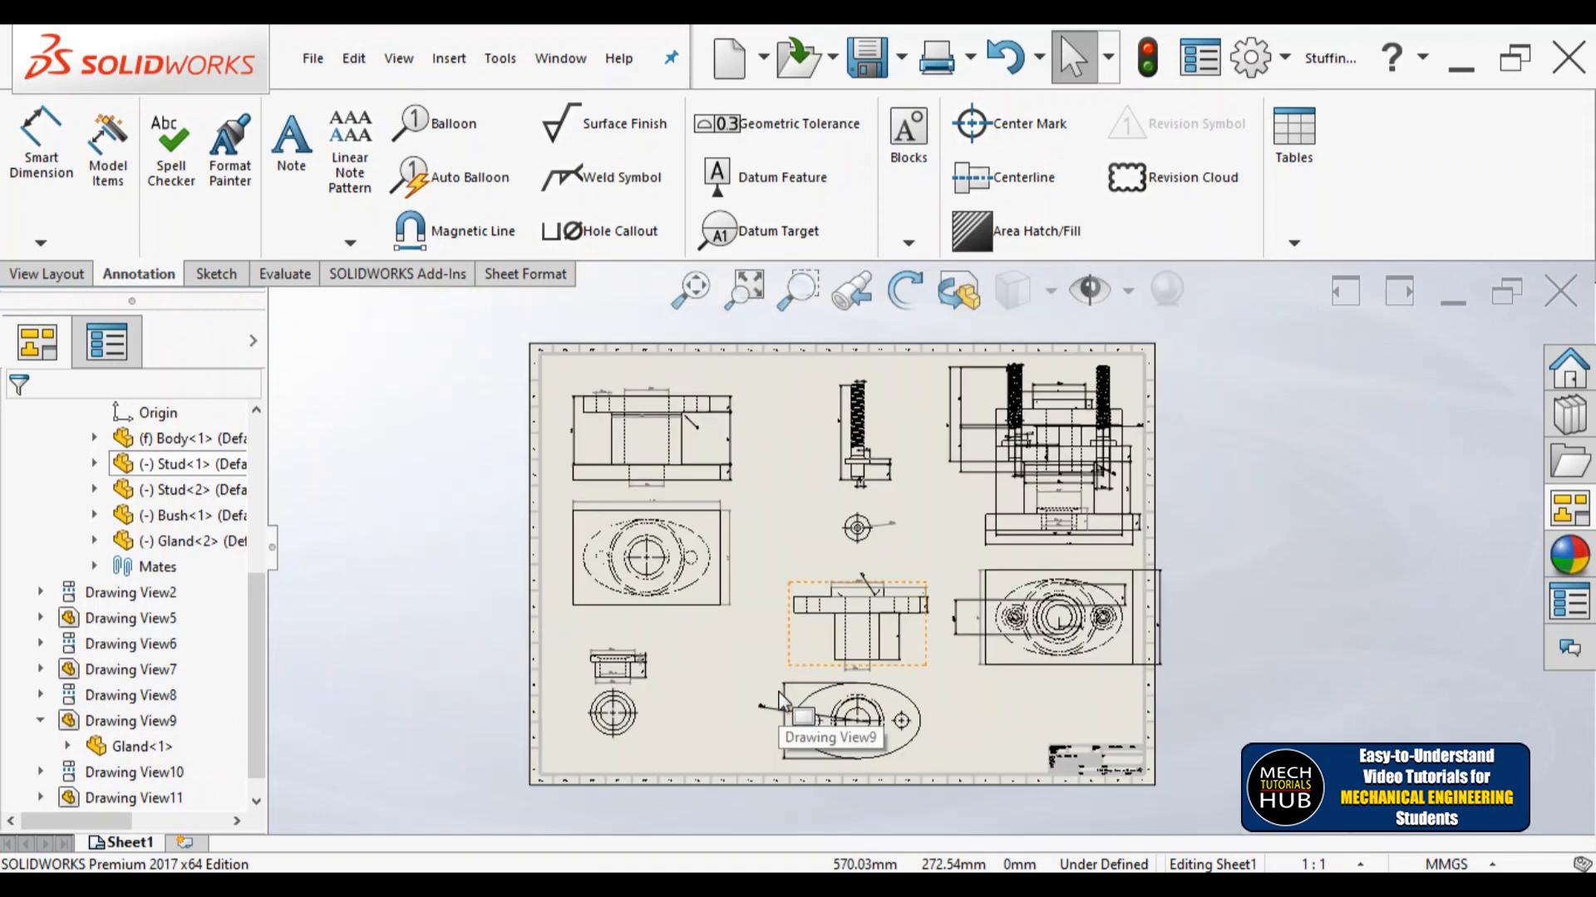
scroll(893, 539, down, 1)
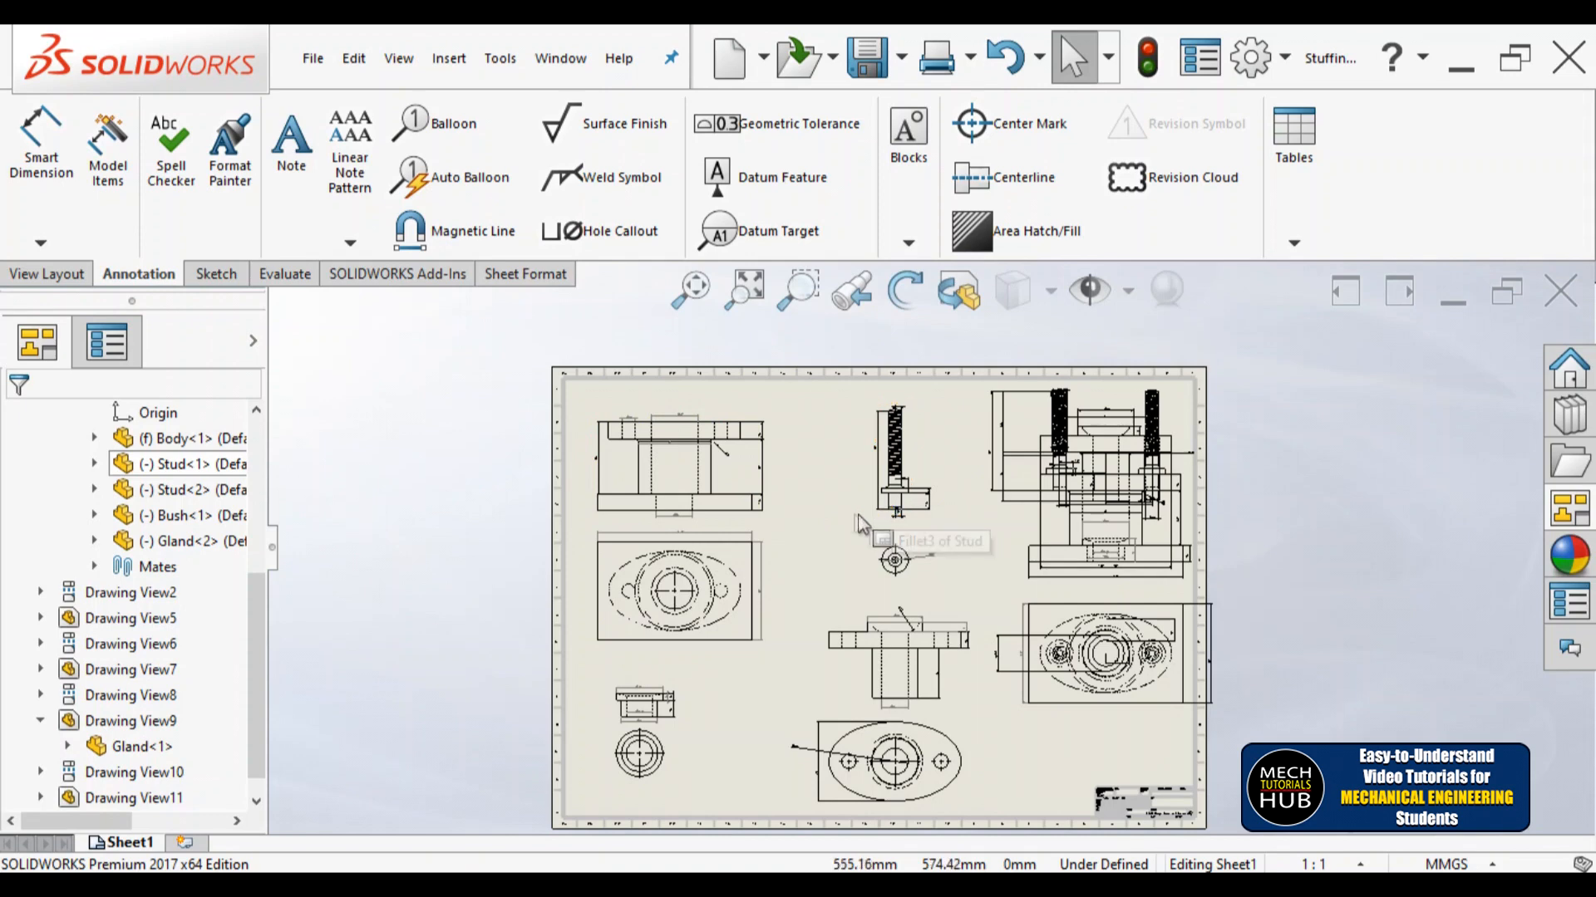
scroll(597, 769, down, 3)
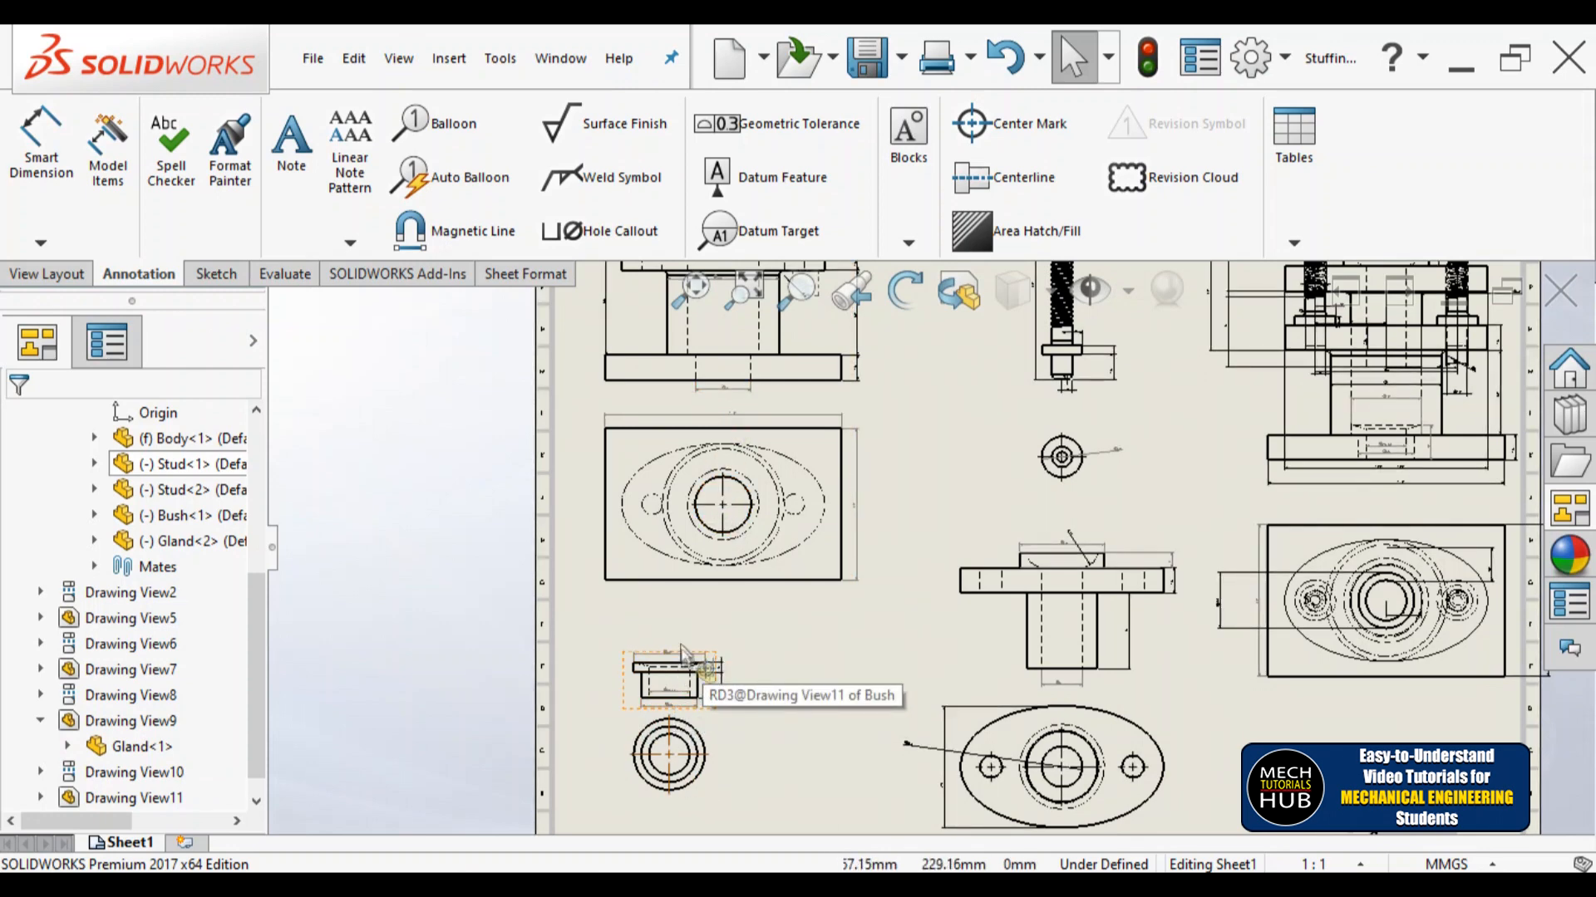
scroll(680, 718, down, 2)
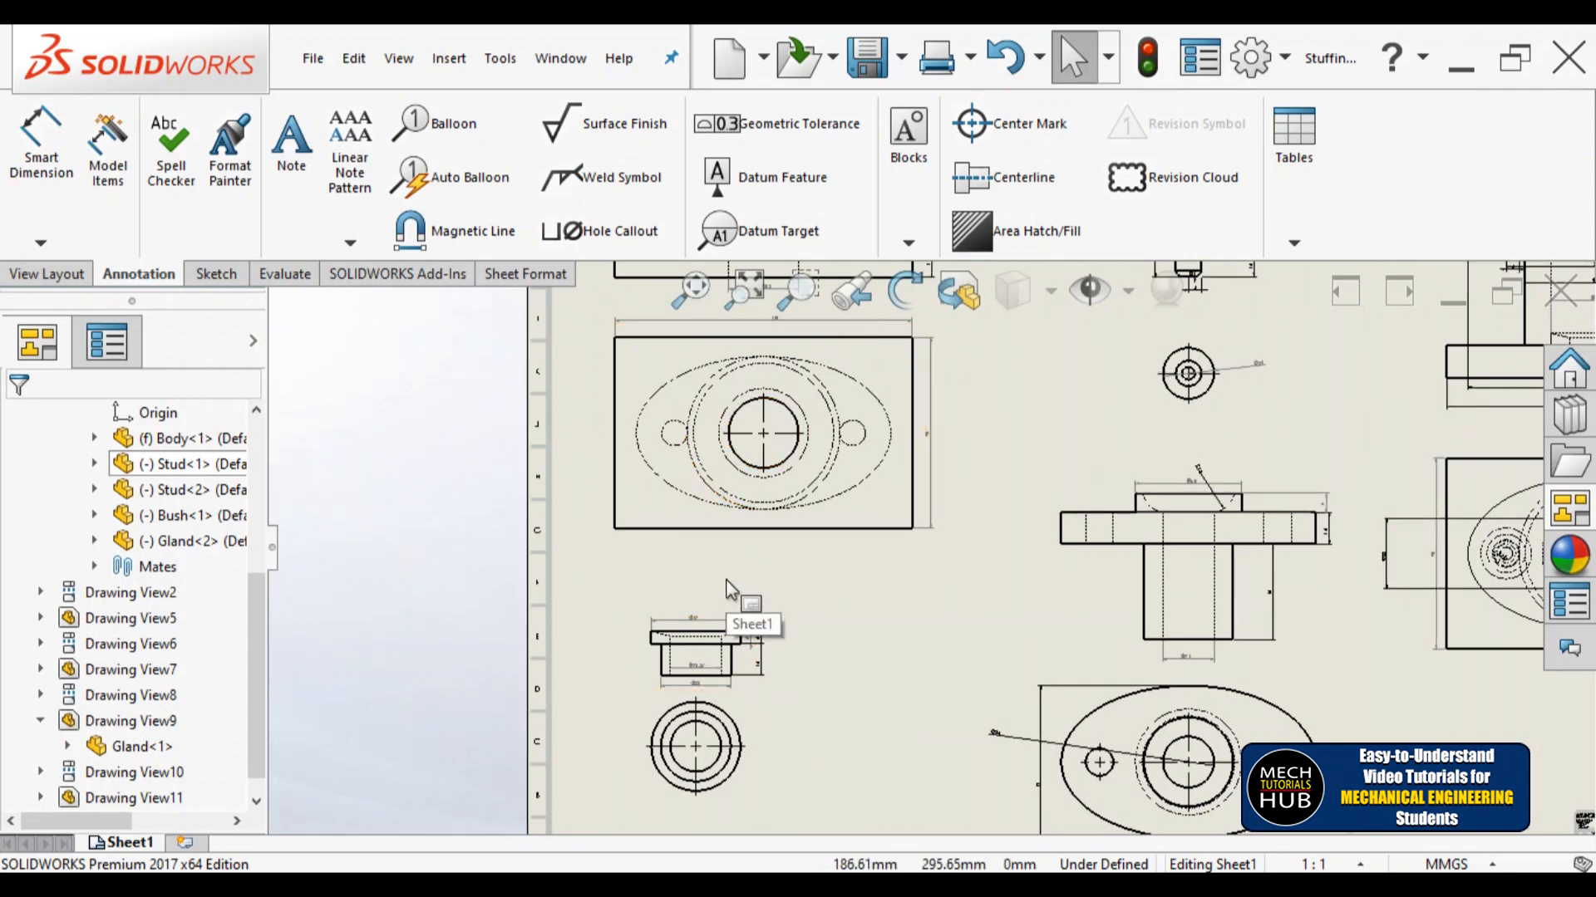
key(f)
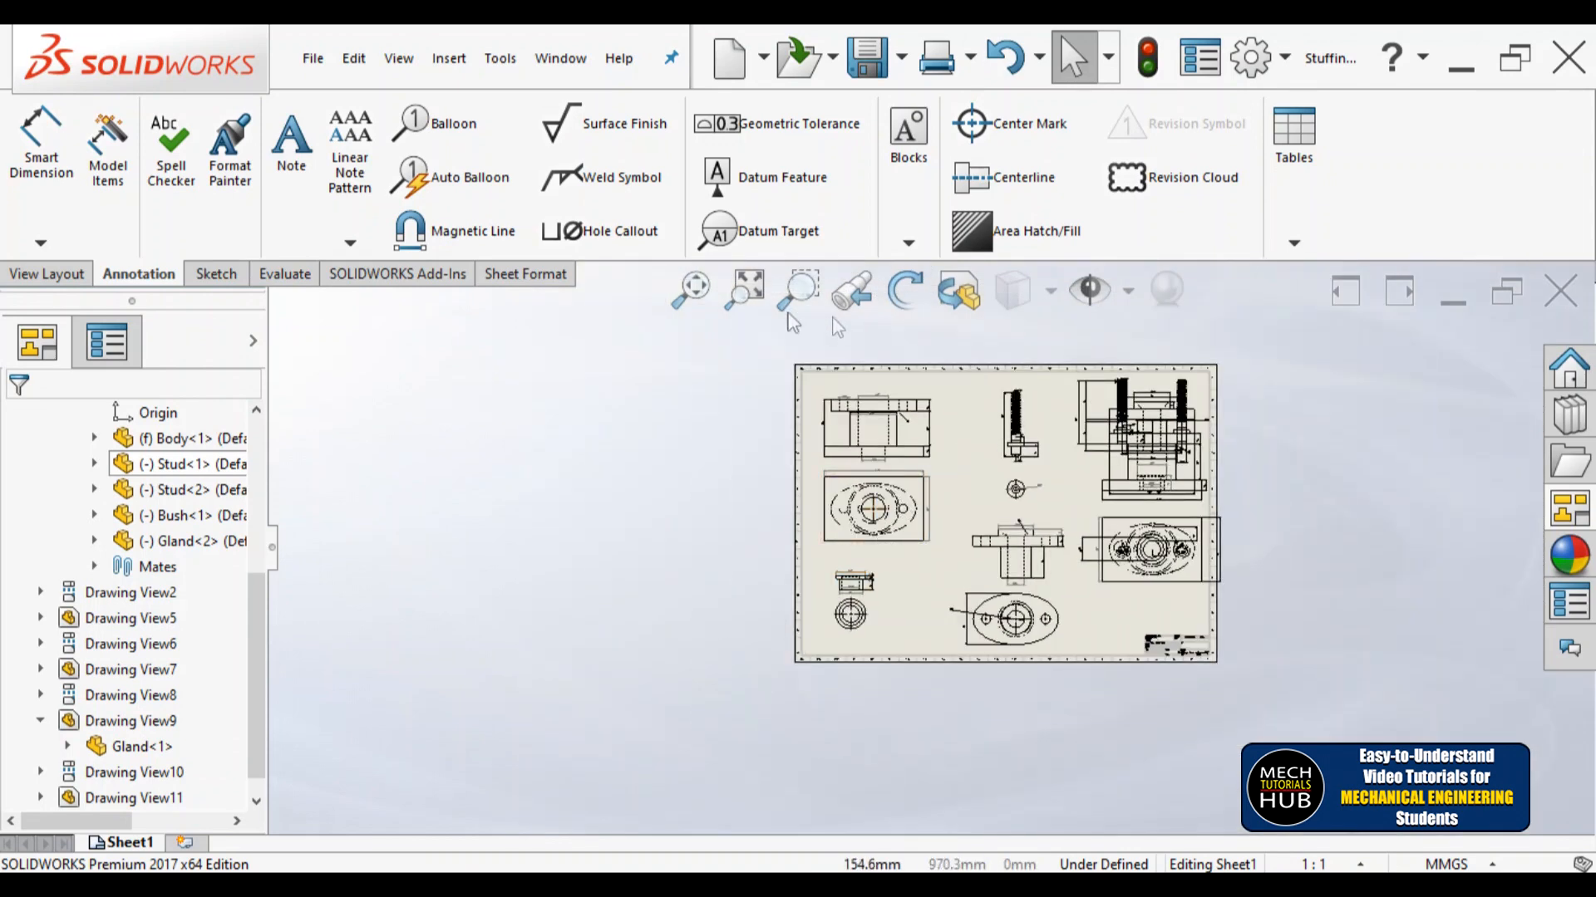
click(692, 292)
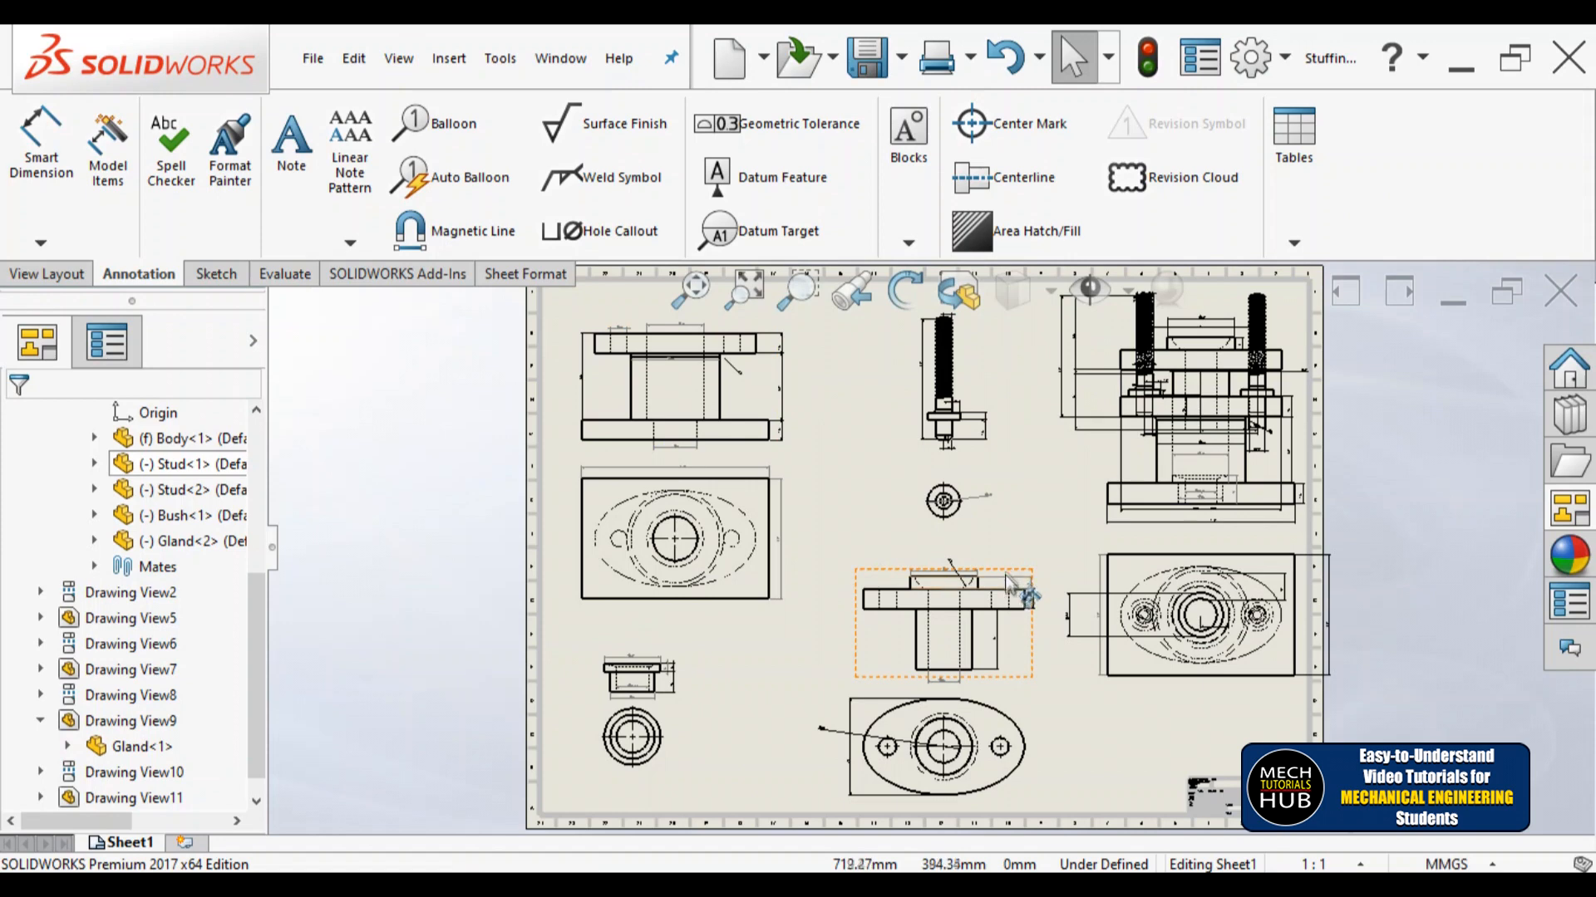
Step: Try to rotate the gland's front view upside down with Rotate View, with its dependent top view following
scroll(1064, 673, down, 3)
scroll(1024, 748, down, 2)
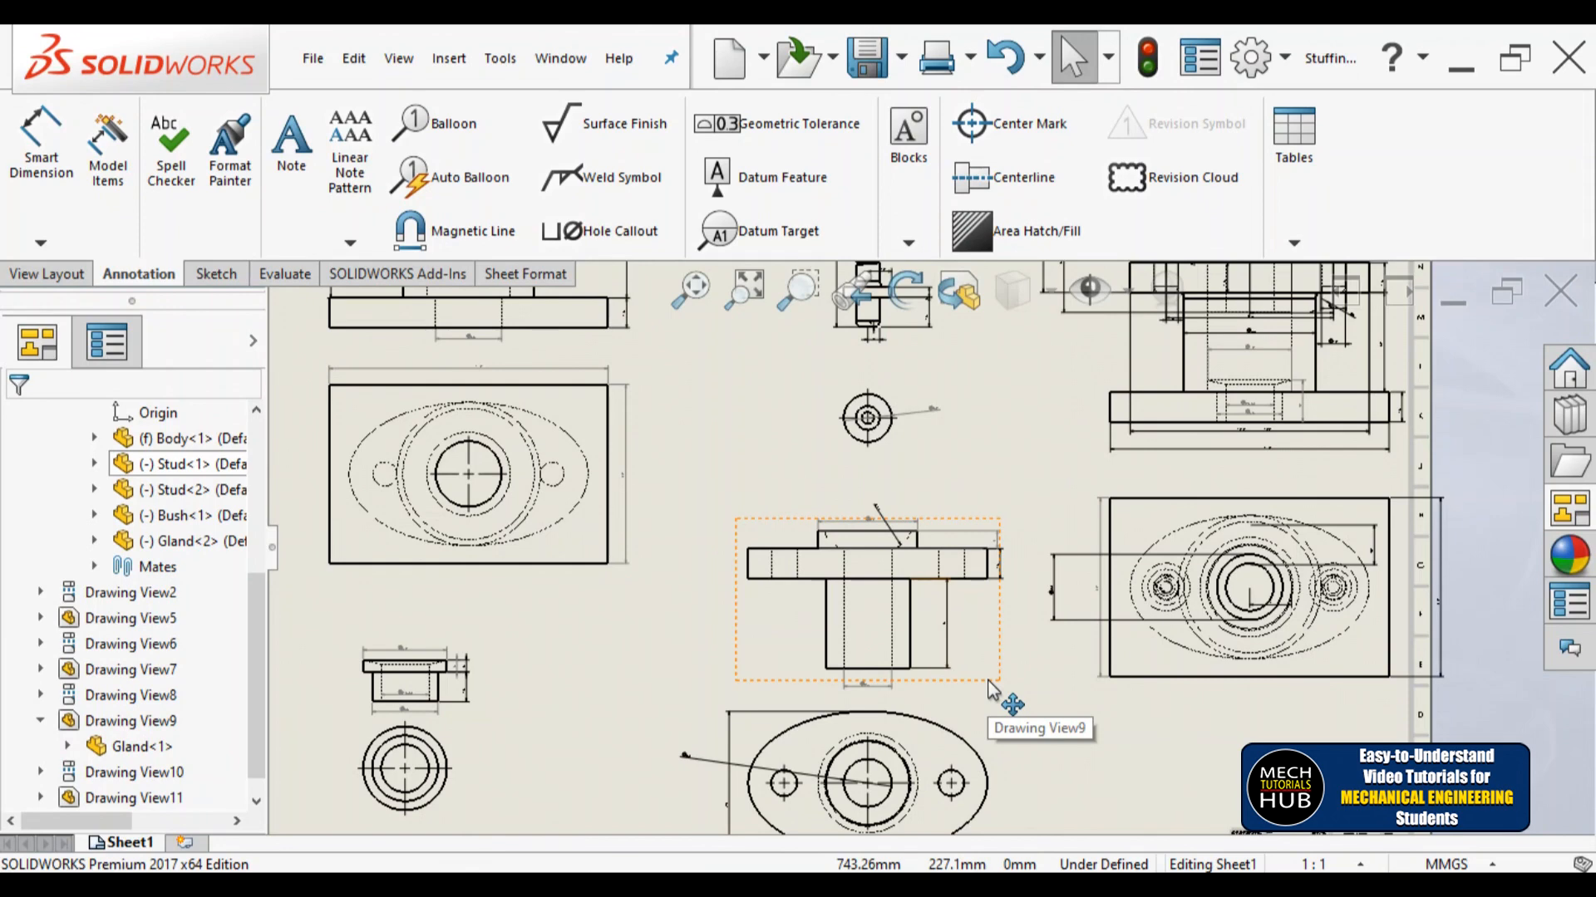
click(986, 680)
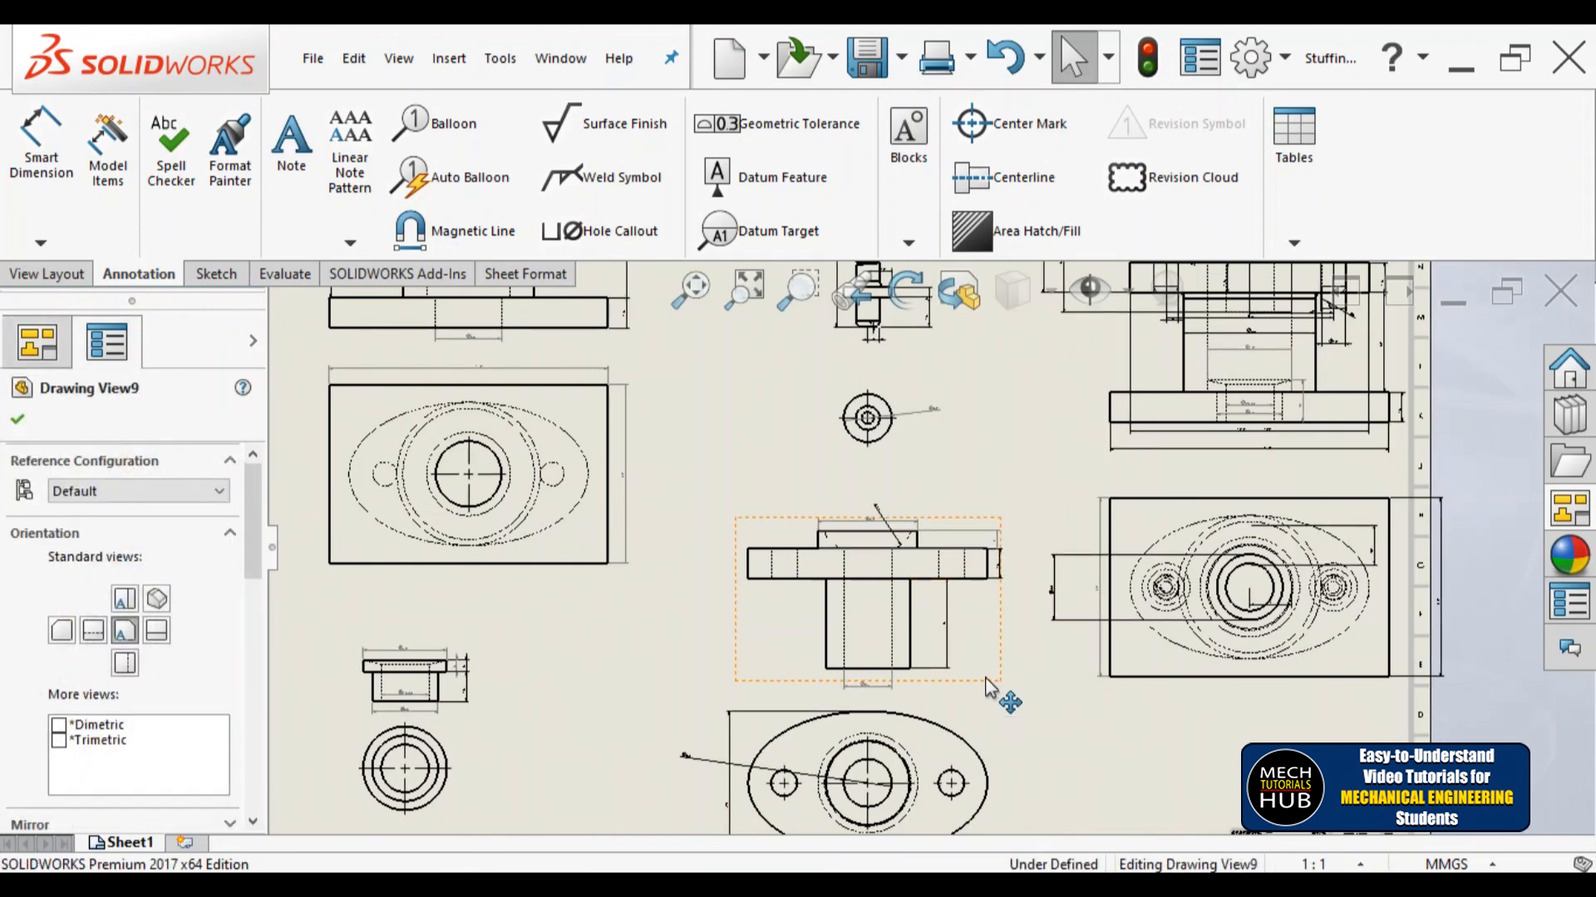
right_click(986, 680)
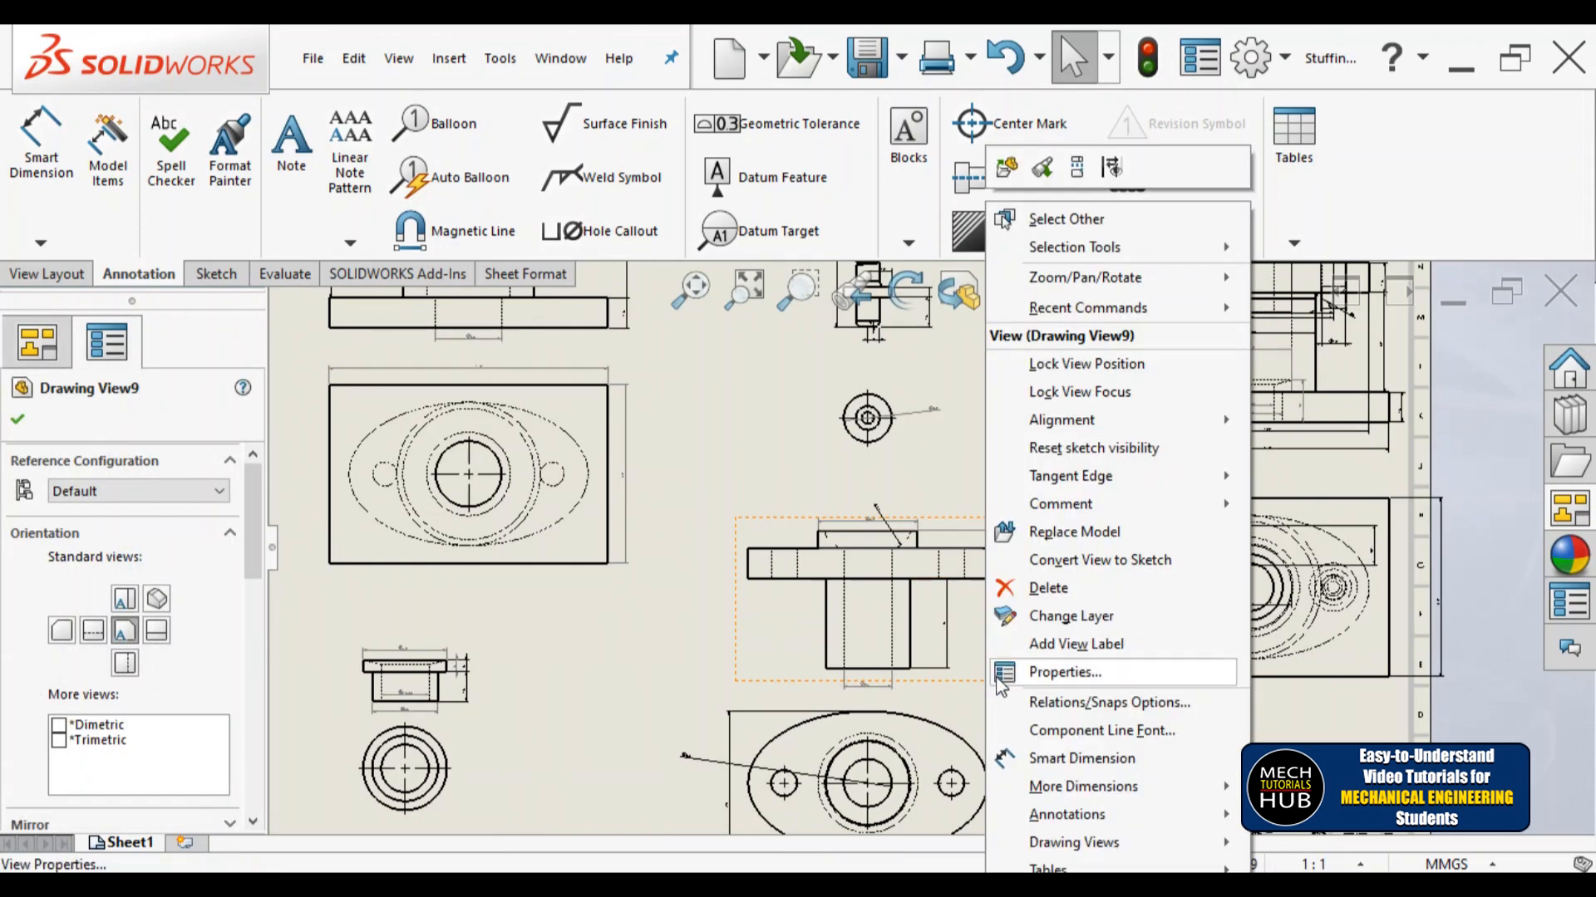
mouse_move(1076, 291)
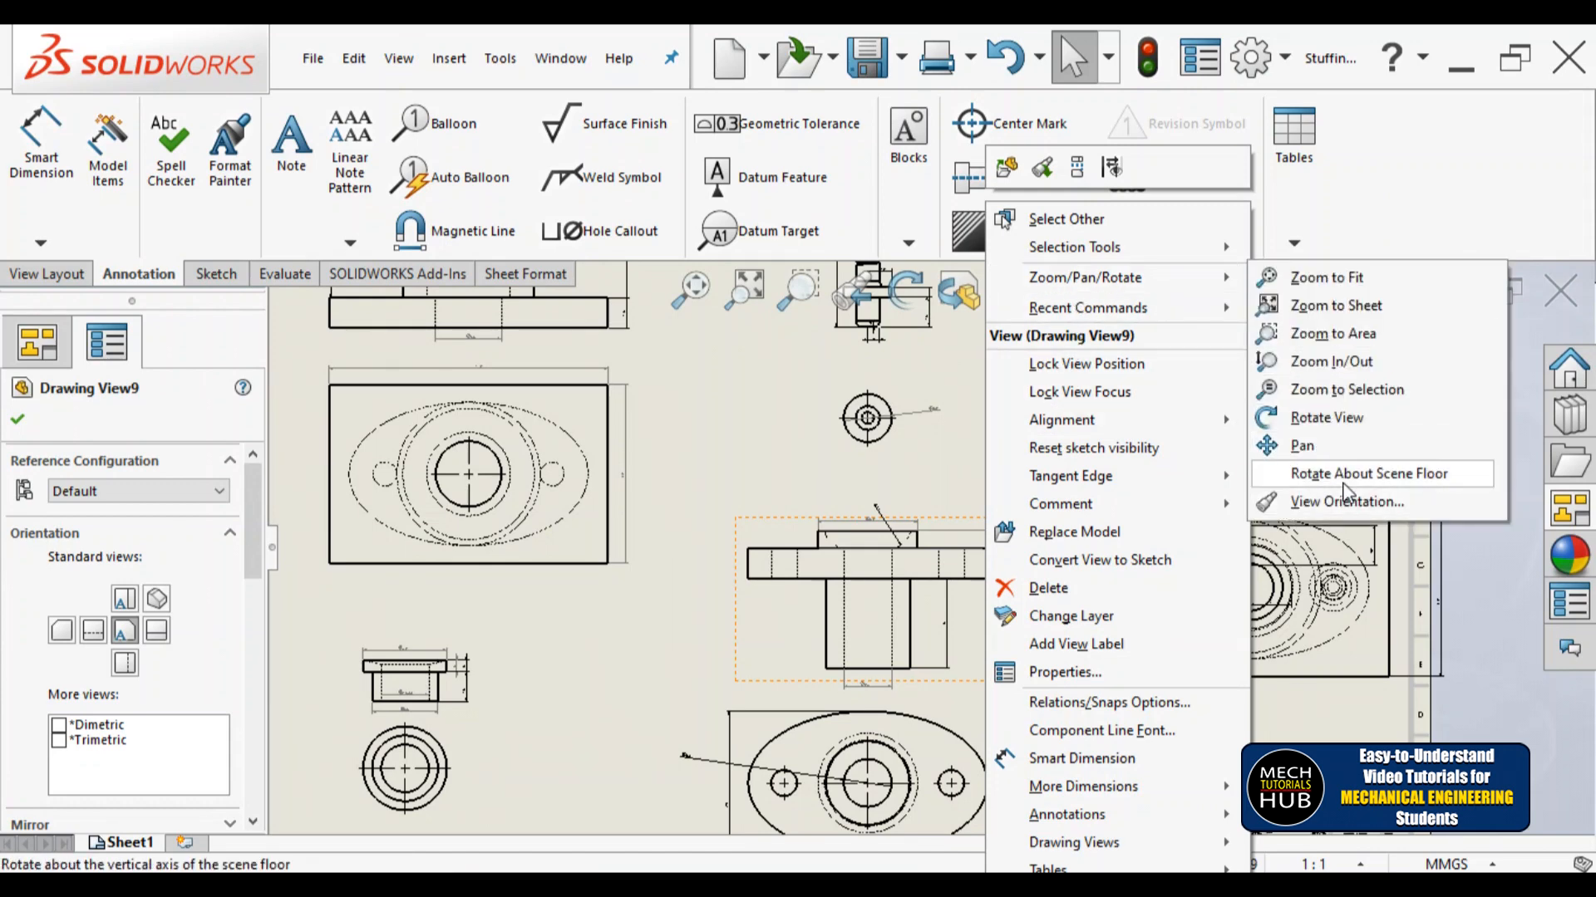
click(1327, 417)
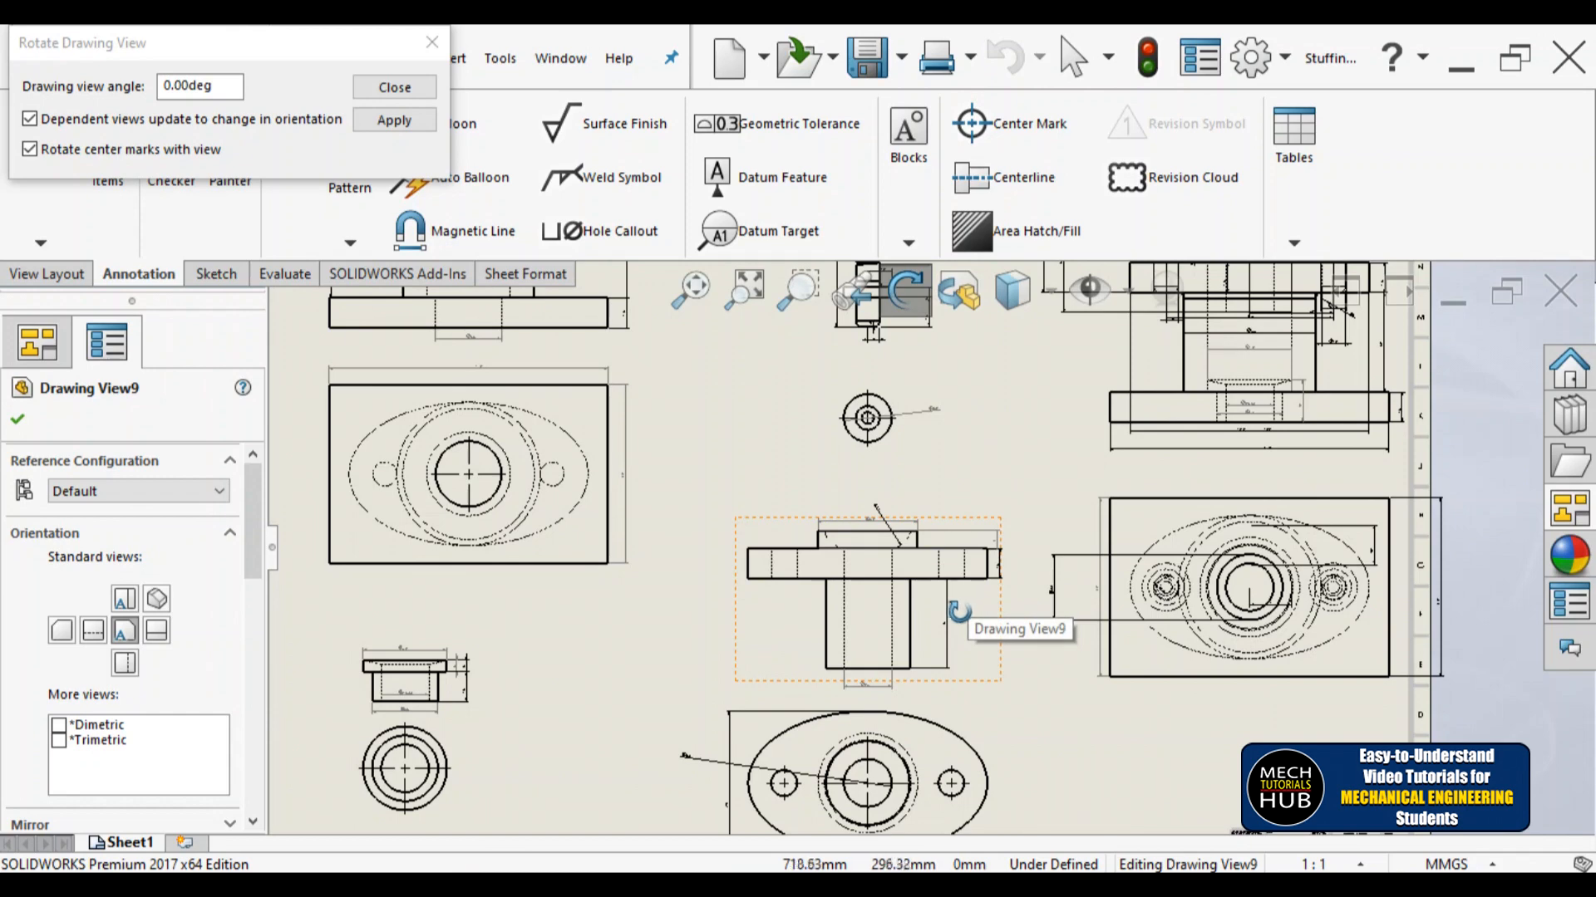
mouse_move(958, 612)
mouse_down()
mouse_move(876, 635)
mouse_move(845, 612)
mouse_move(847, 659)
mouse_move(787, 614)
mouse_move(776, 645)
mouse_move(837, 651)
mouse_up()
click(430, 122)
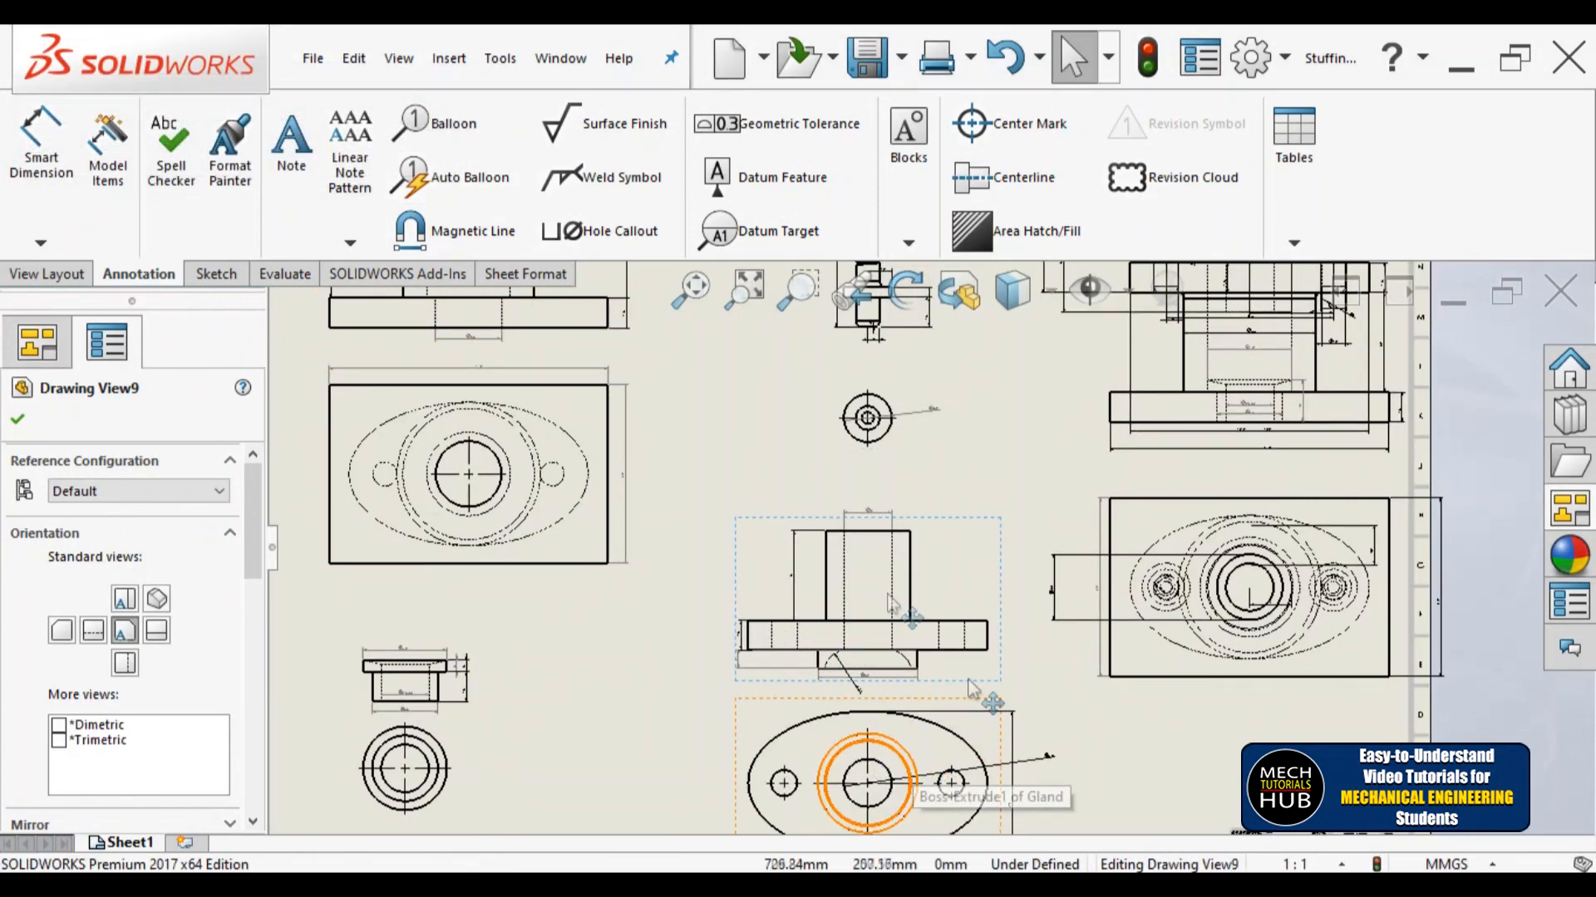
Step: Undo the rotation of the gland's front view and its dependent top view
key(ctrl+z)
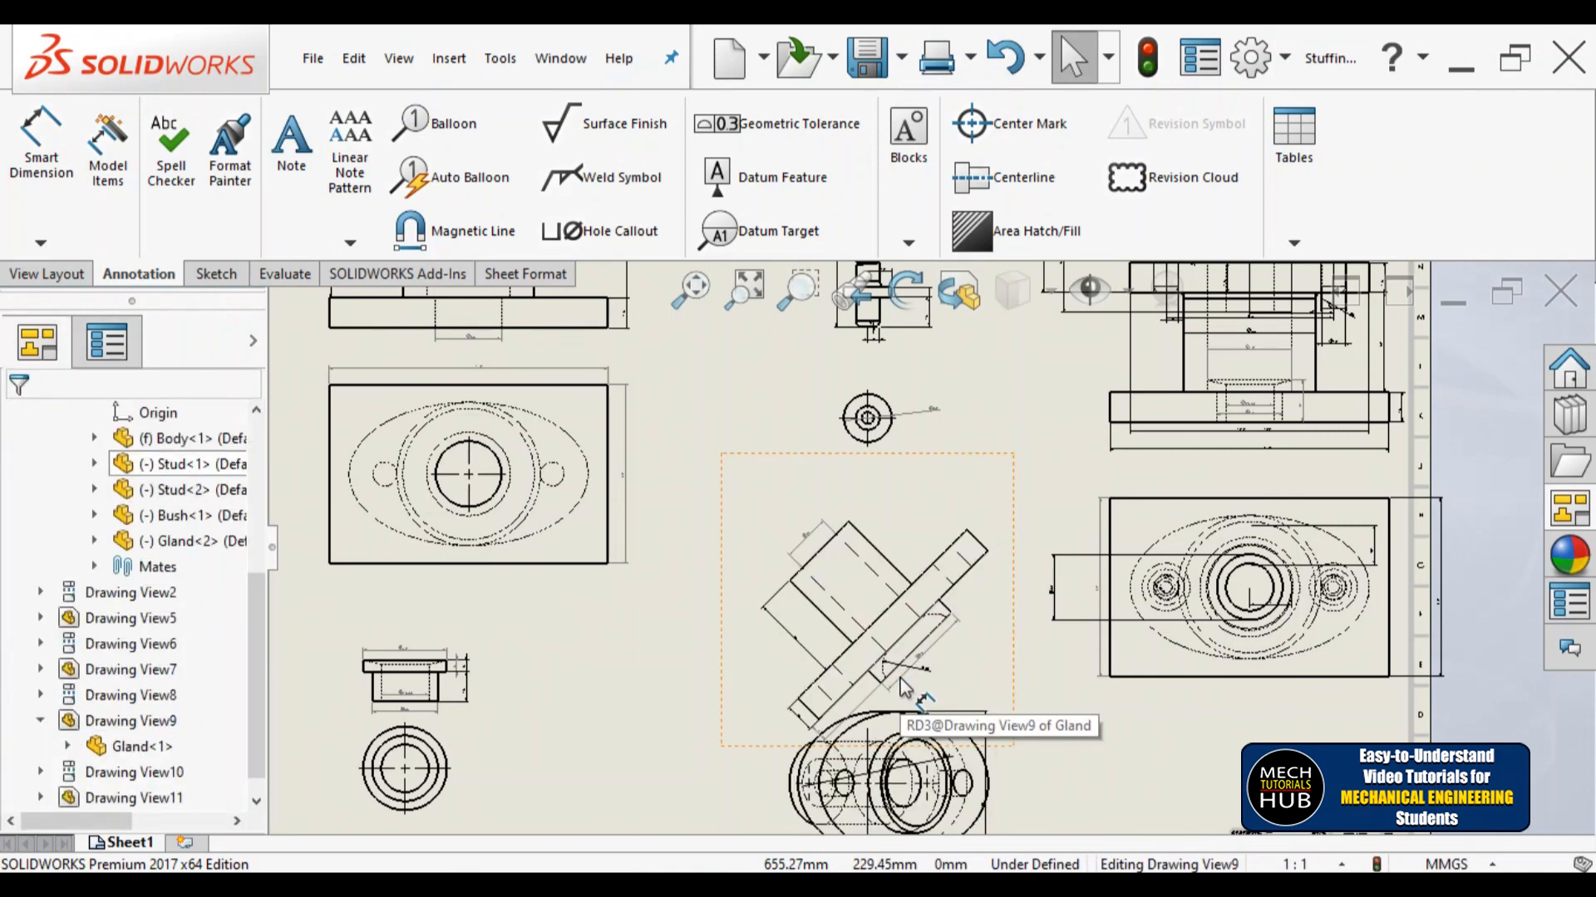
key(ctrl+z)
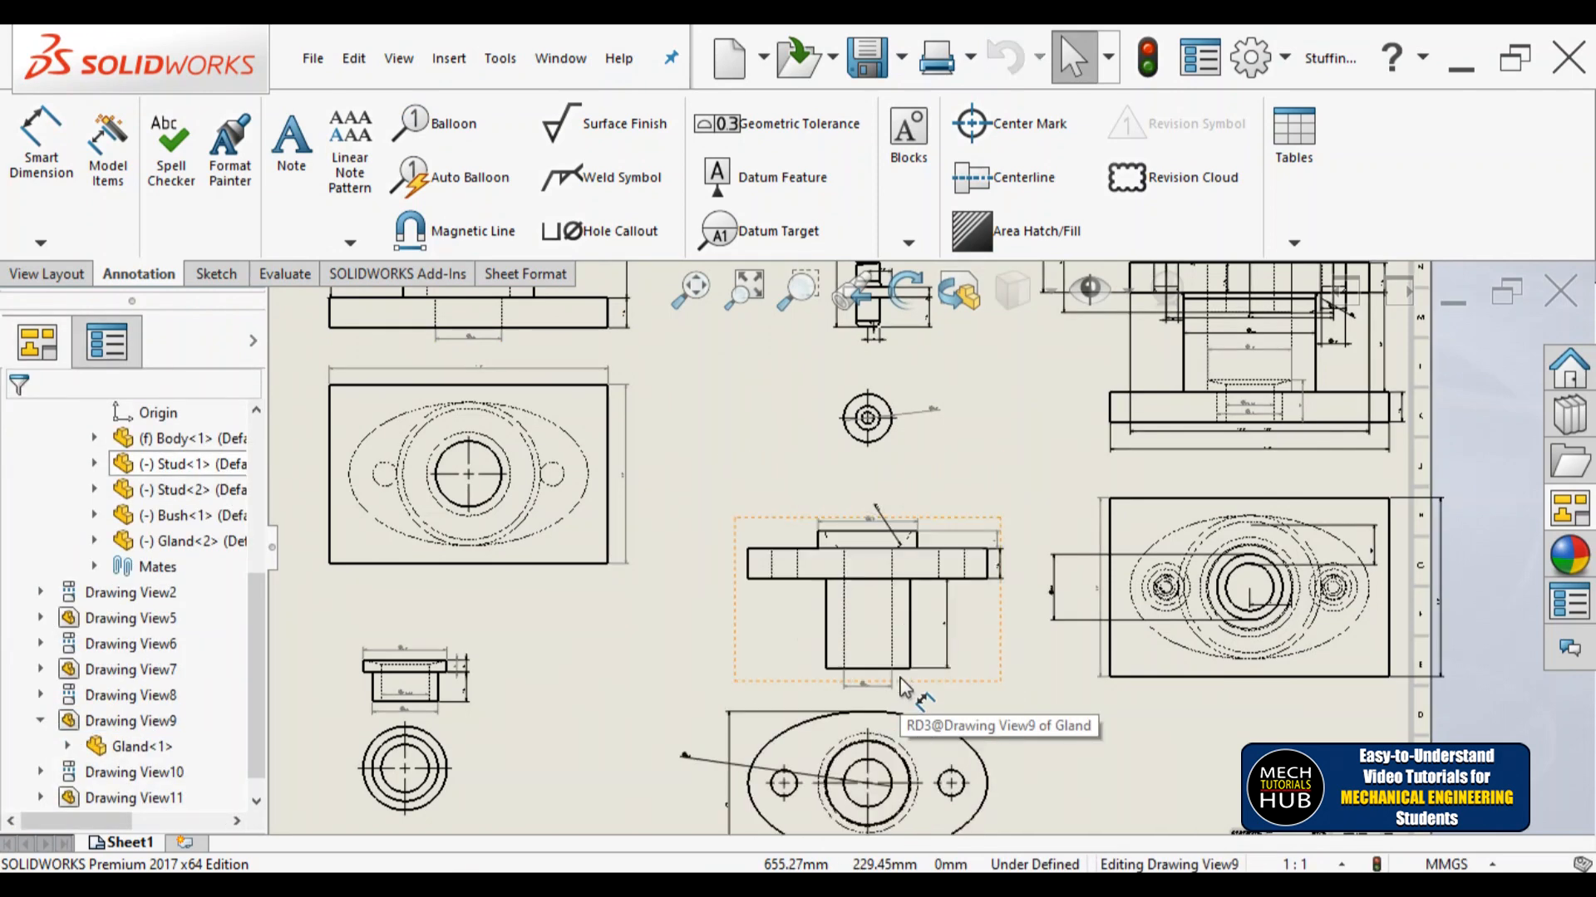
scroll(990, 690, up, 2)
scroll(976, 675, up, 2)
scroll(958, 552, down, 2)
scroll(949, 581, up, 3)
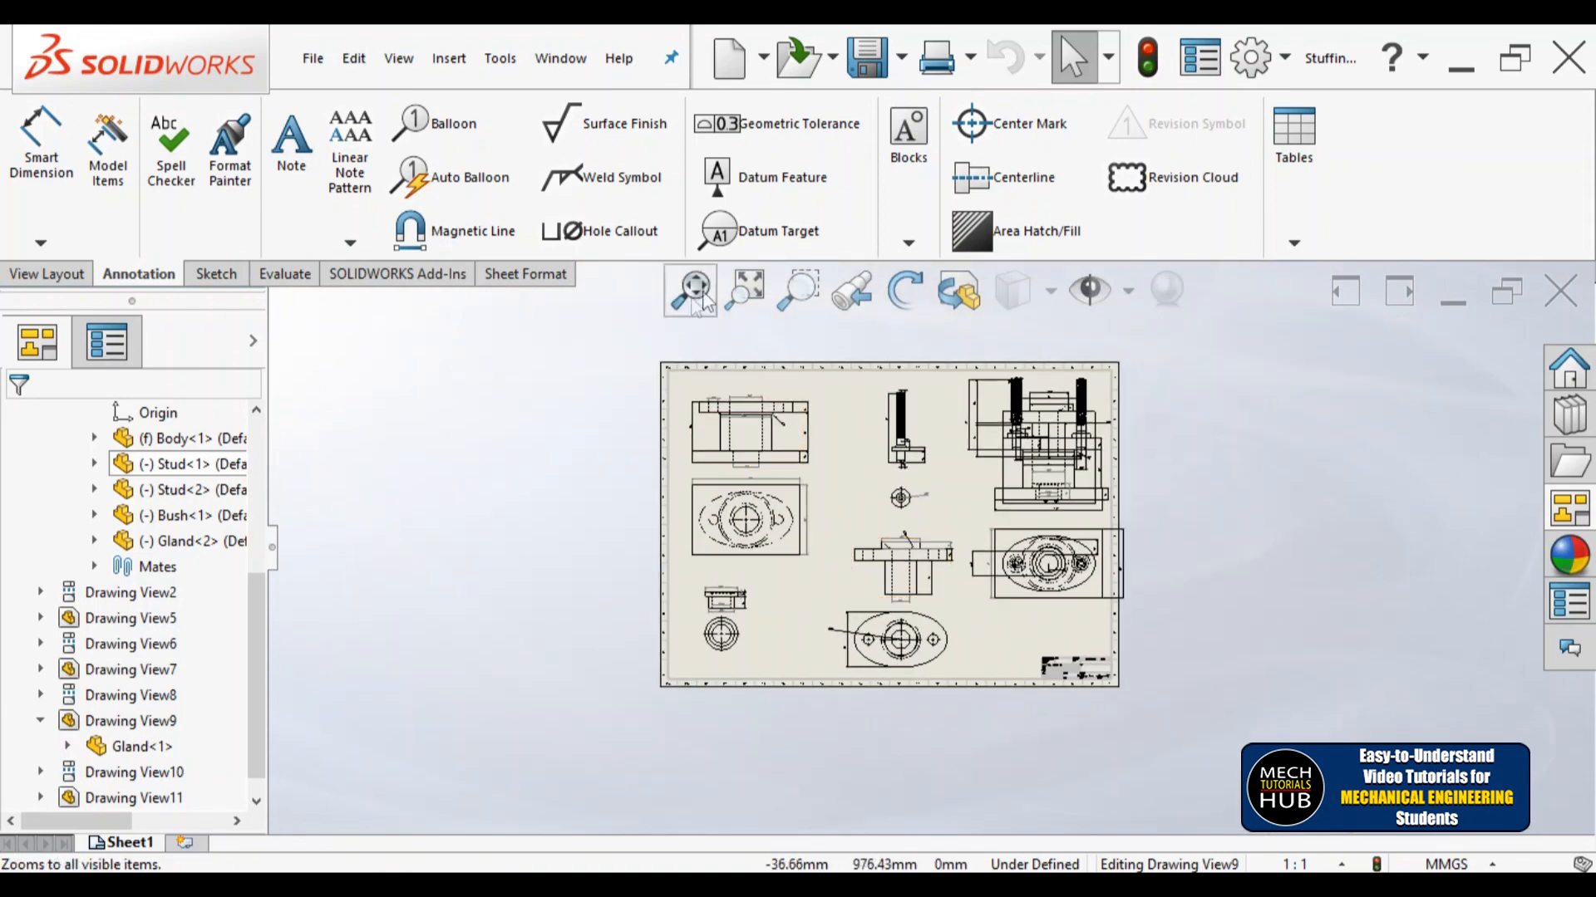
click(689, 301)
Step: Examine the sheet's title block around the Stuffing Box Assembly drawing name
scroll(1216, 758, down, 5)
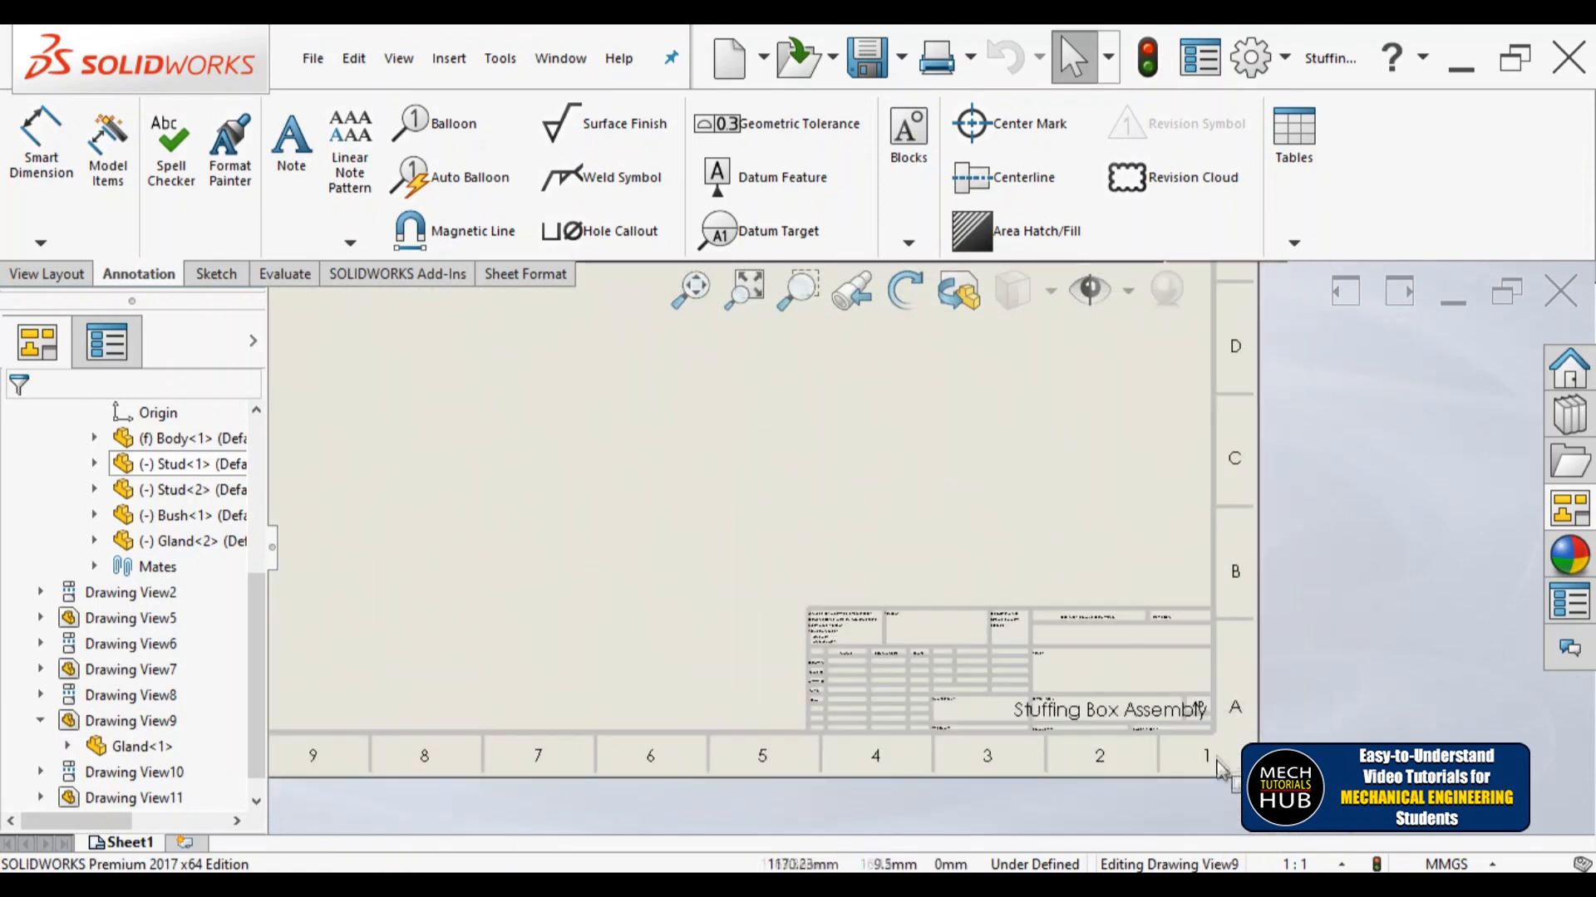
scroll(1138, 752, down, 2)
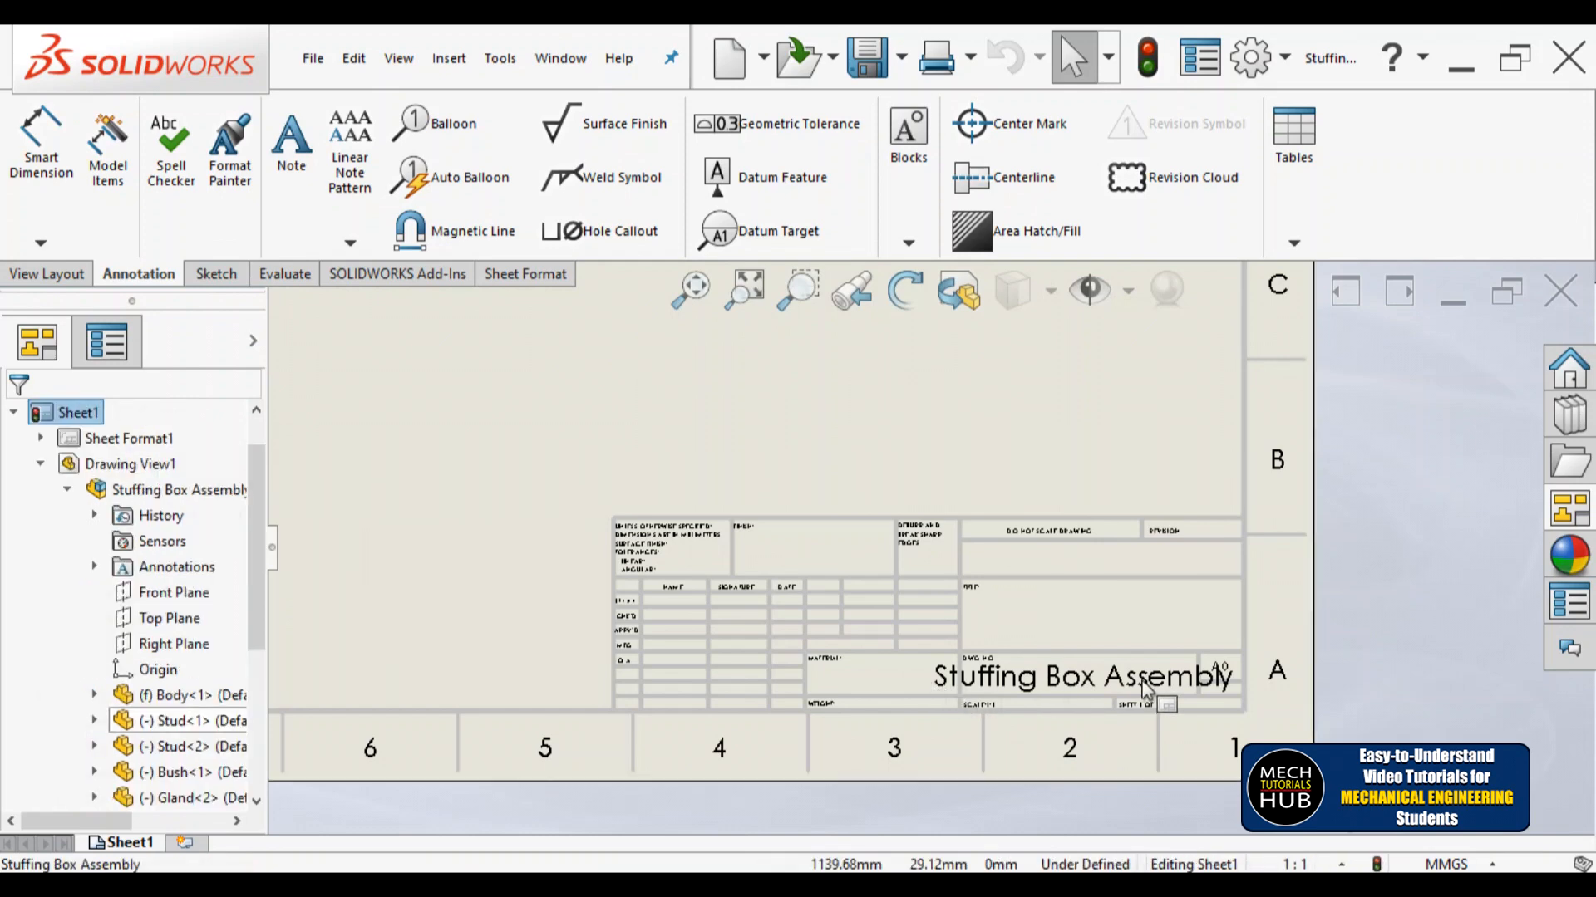
double_click(1143, 679)
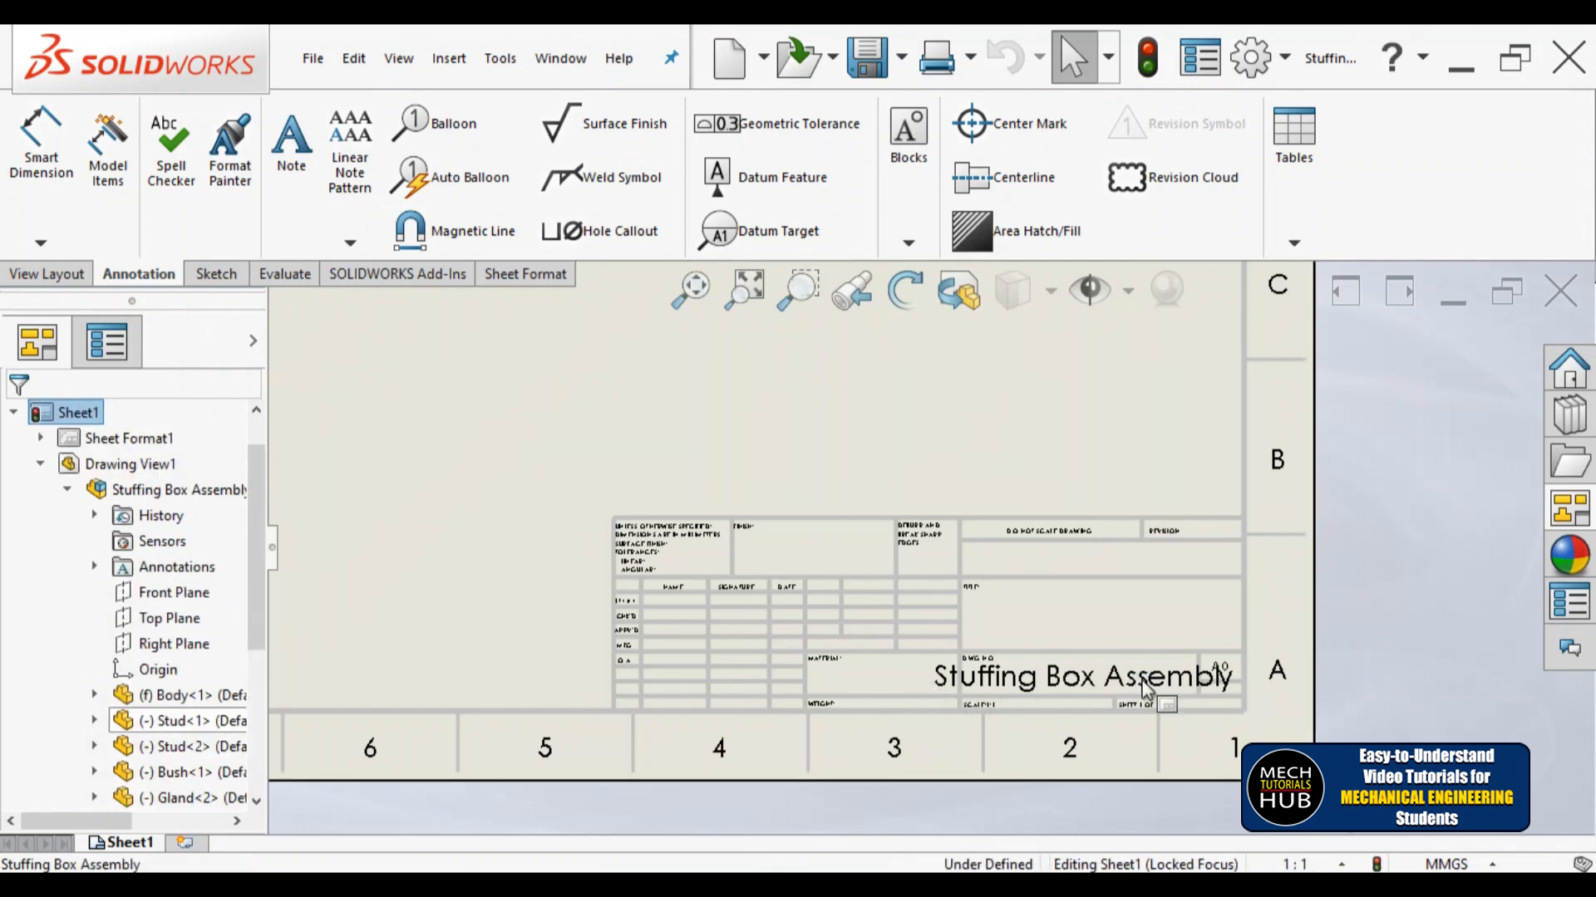
scroll(979, 626, down, 3)
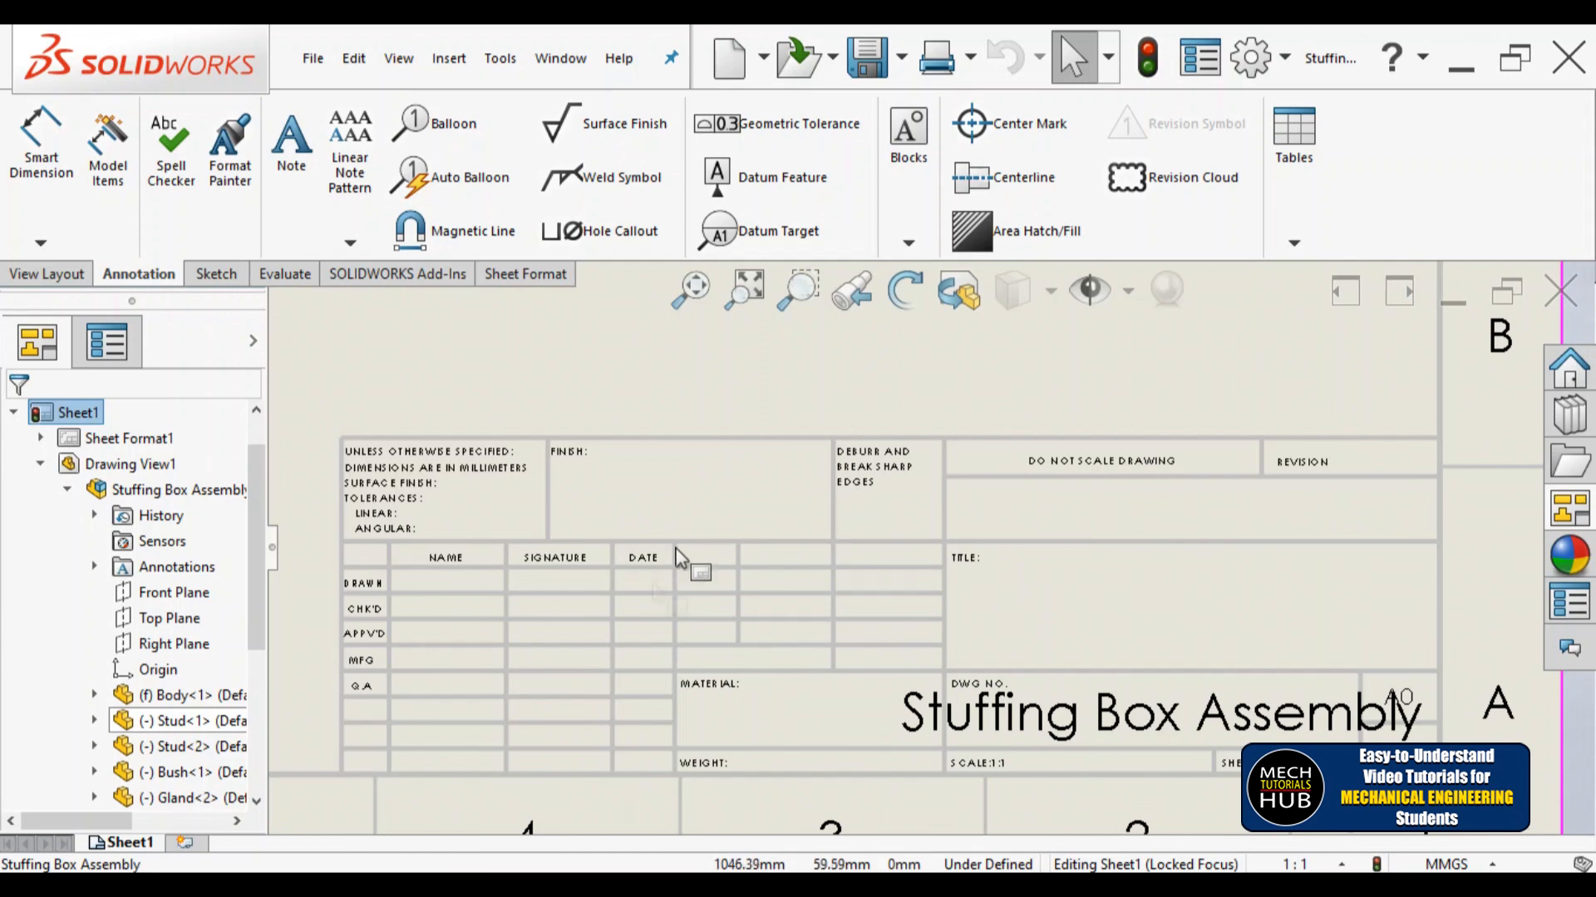
scroll(856, 702, up, 5)
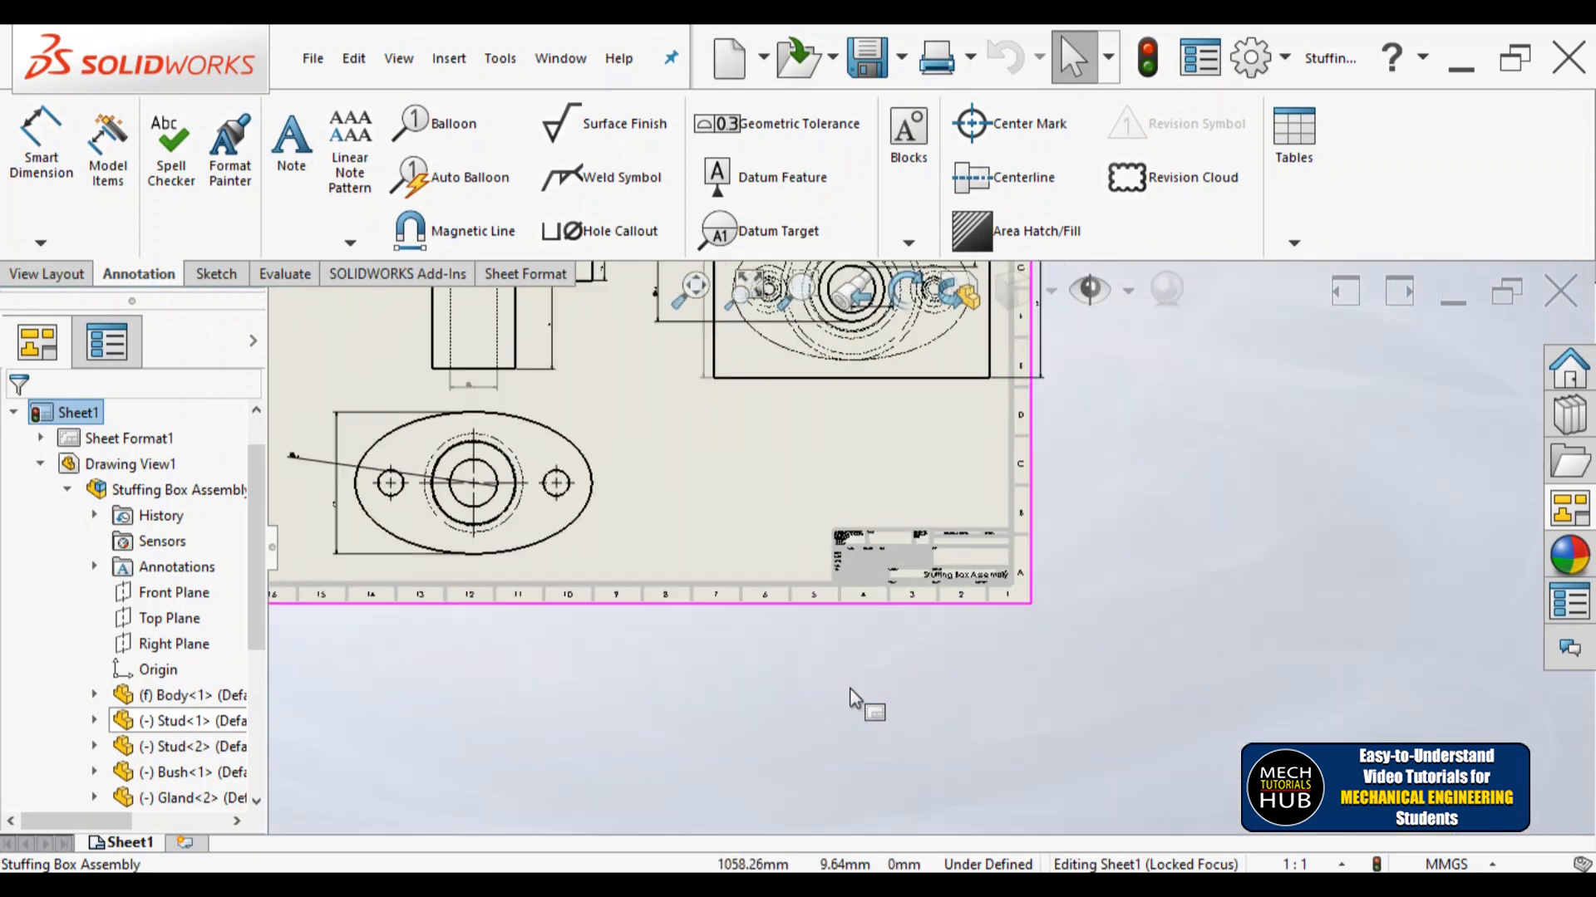
Step: Move the outer height dimension of the assembly's top view closer to the view so it lies within the sheet border
scroll(856, 702, up, 2)
click(691, 291)
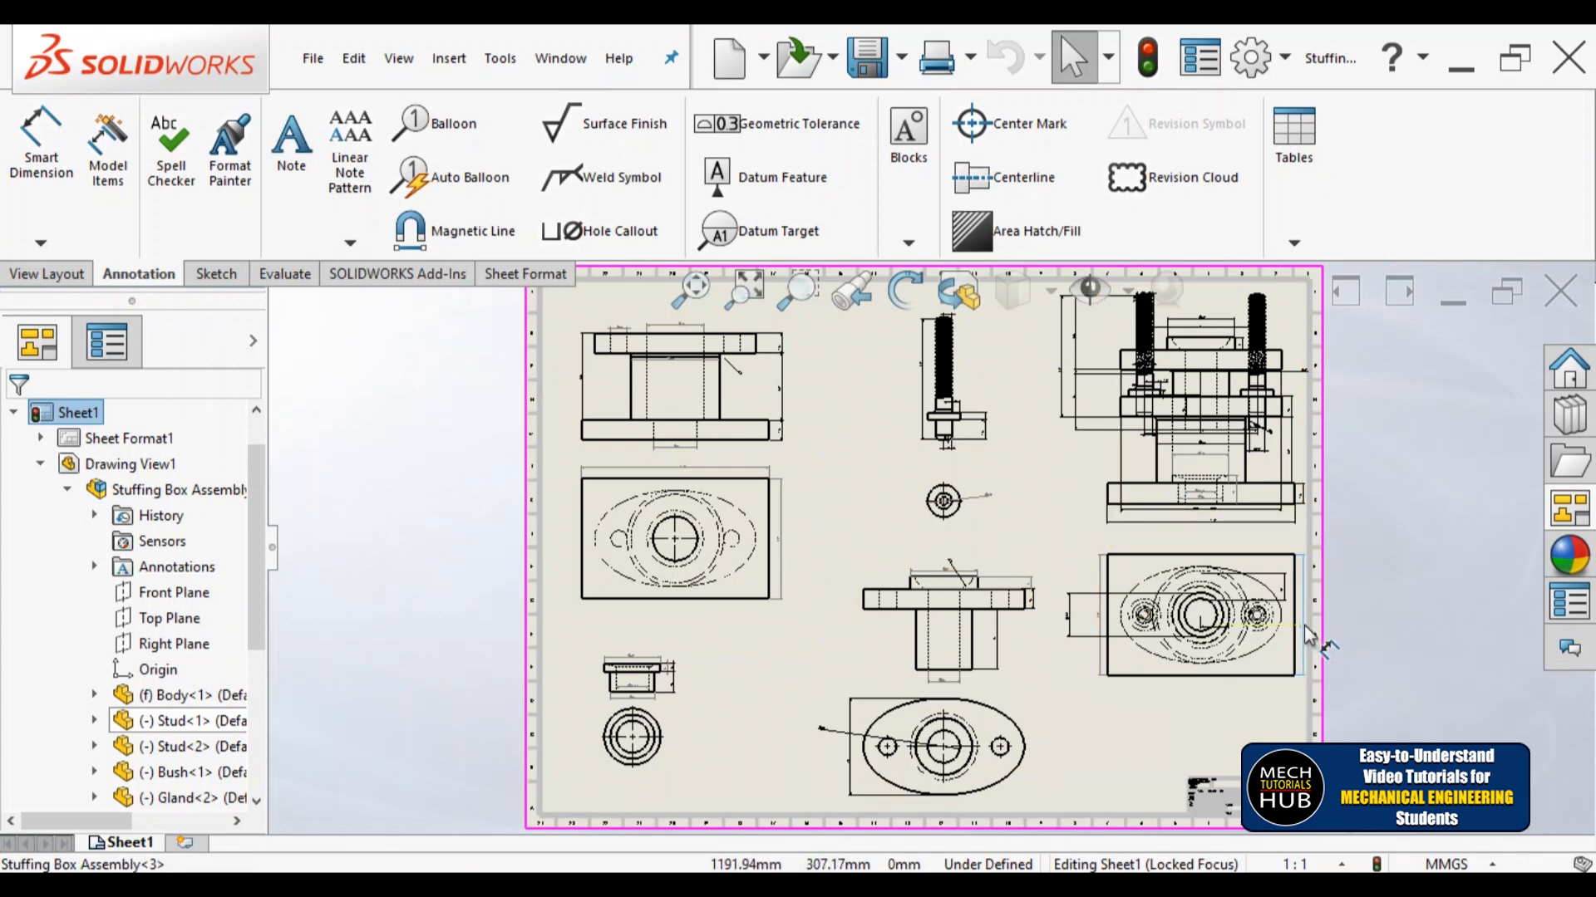
click(1326, 635)
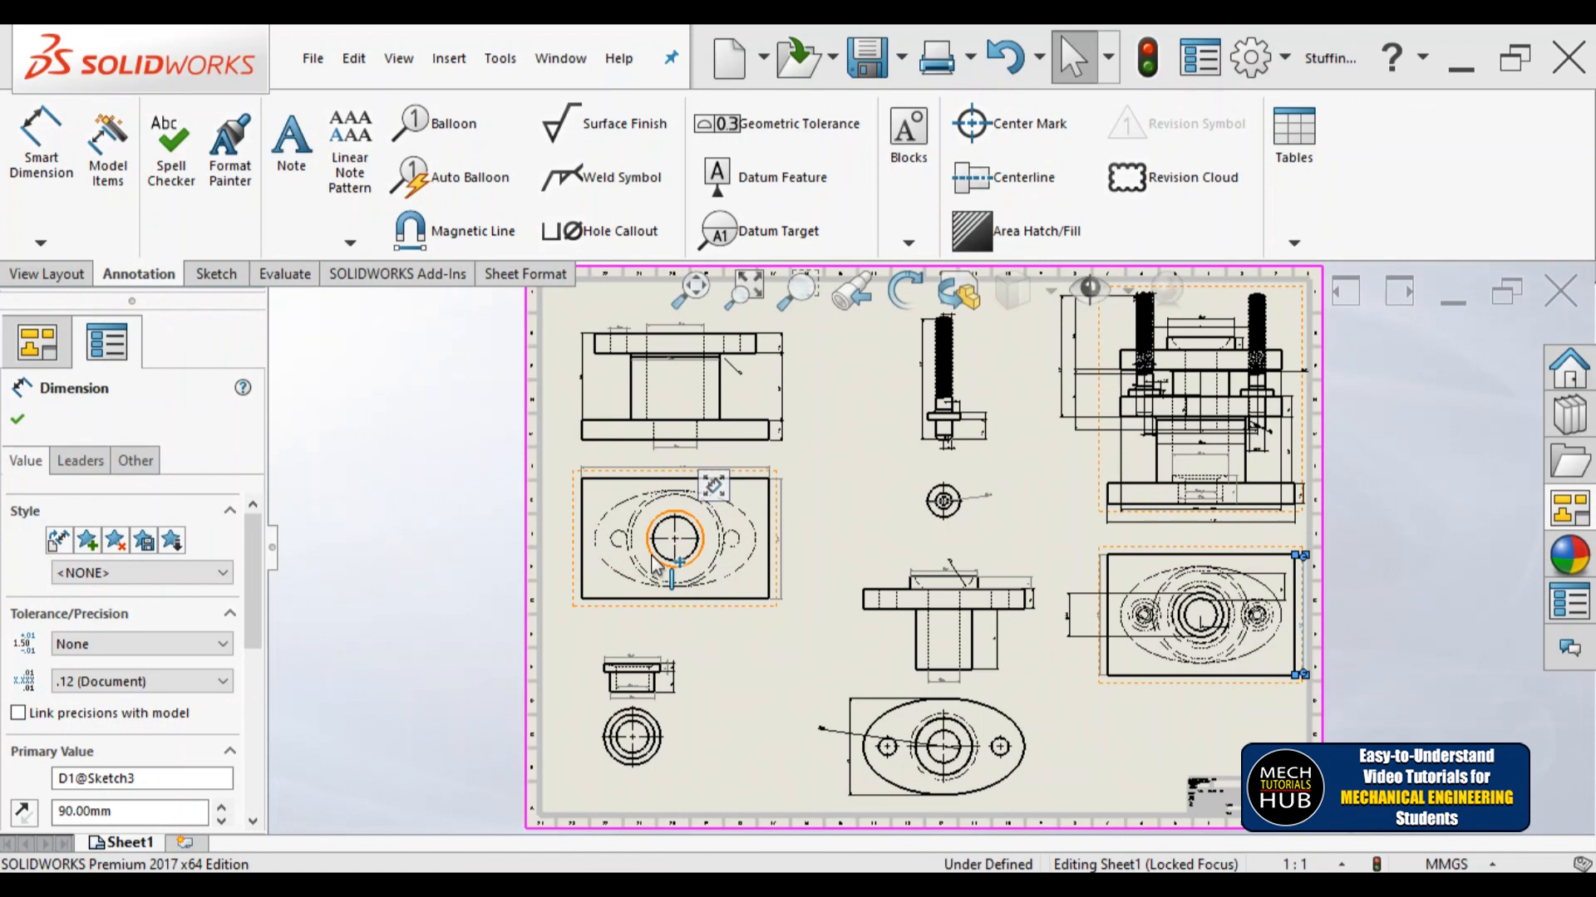
Step: Save the drawing to the Desktop as an Adobe PDF named Stuffing Box Assembly
click(314, 65)
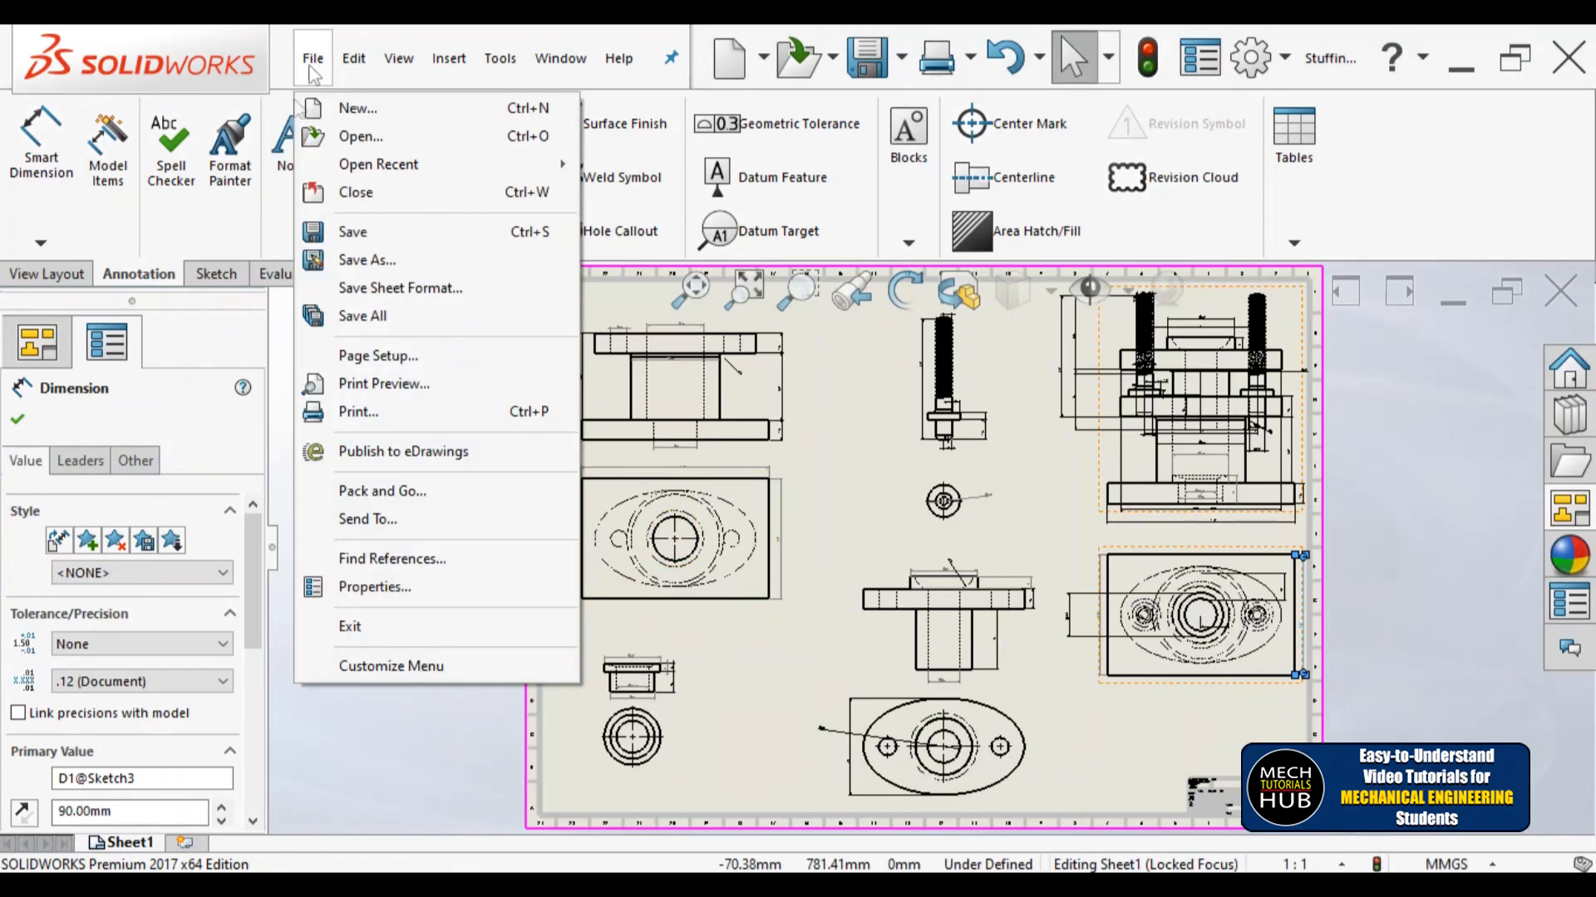
click(366, 260)
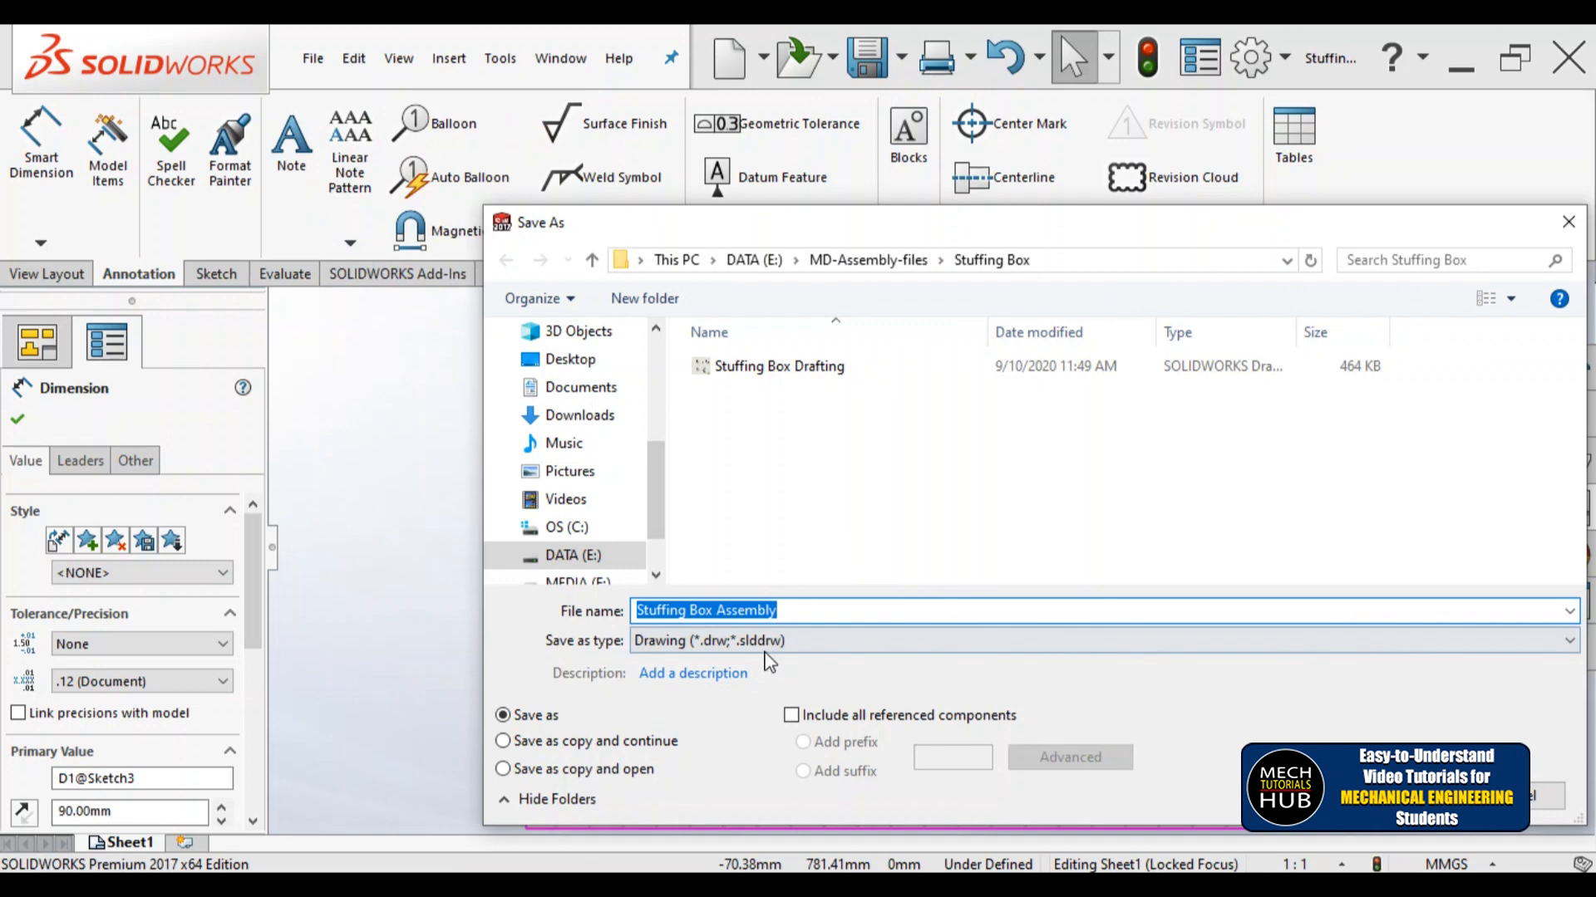
click(764, 647)
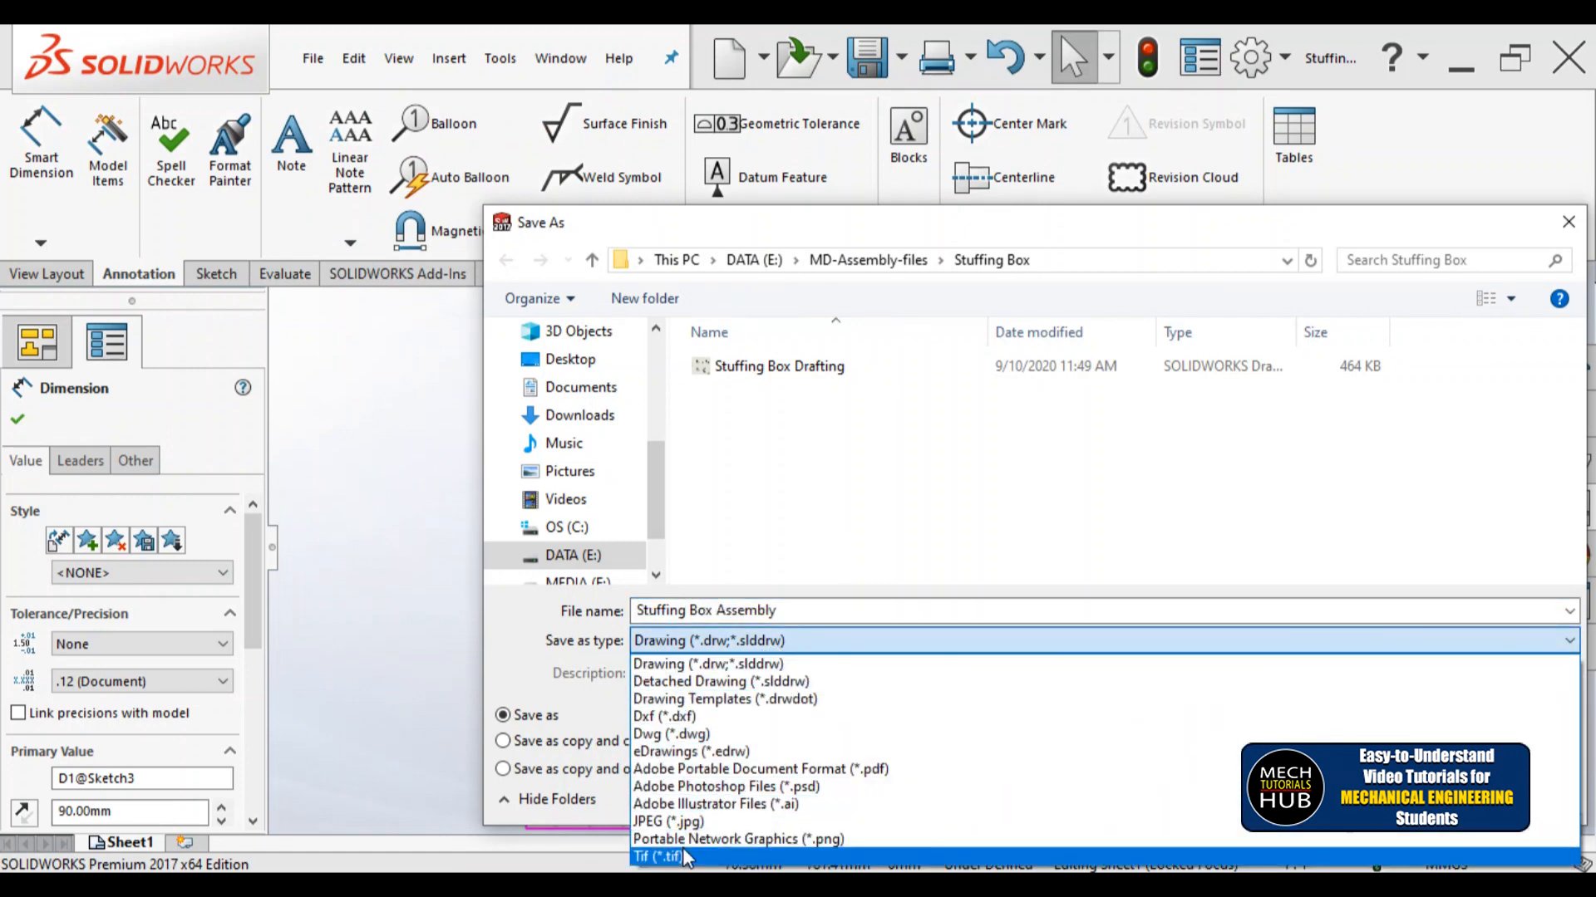
click(752, 768)
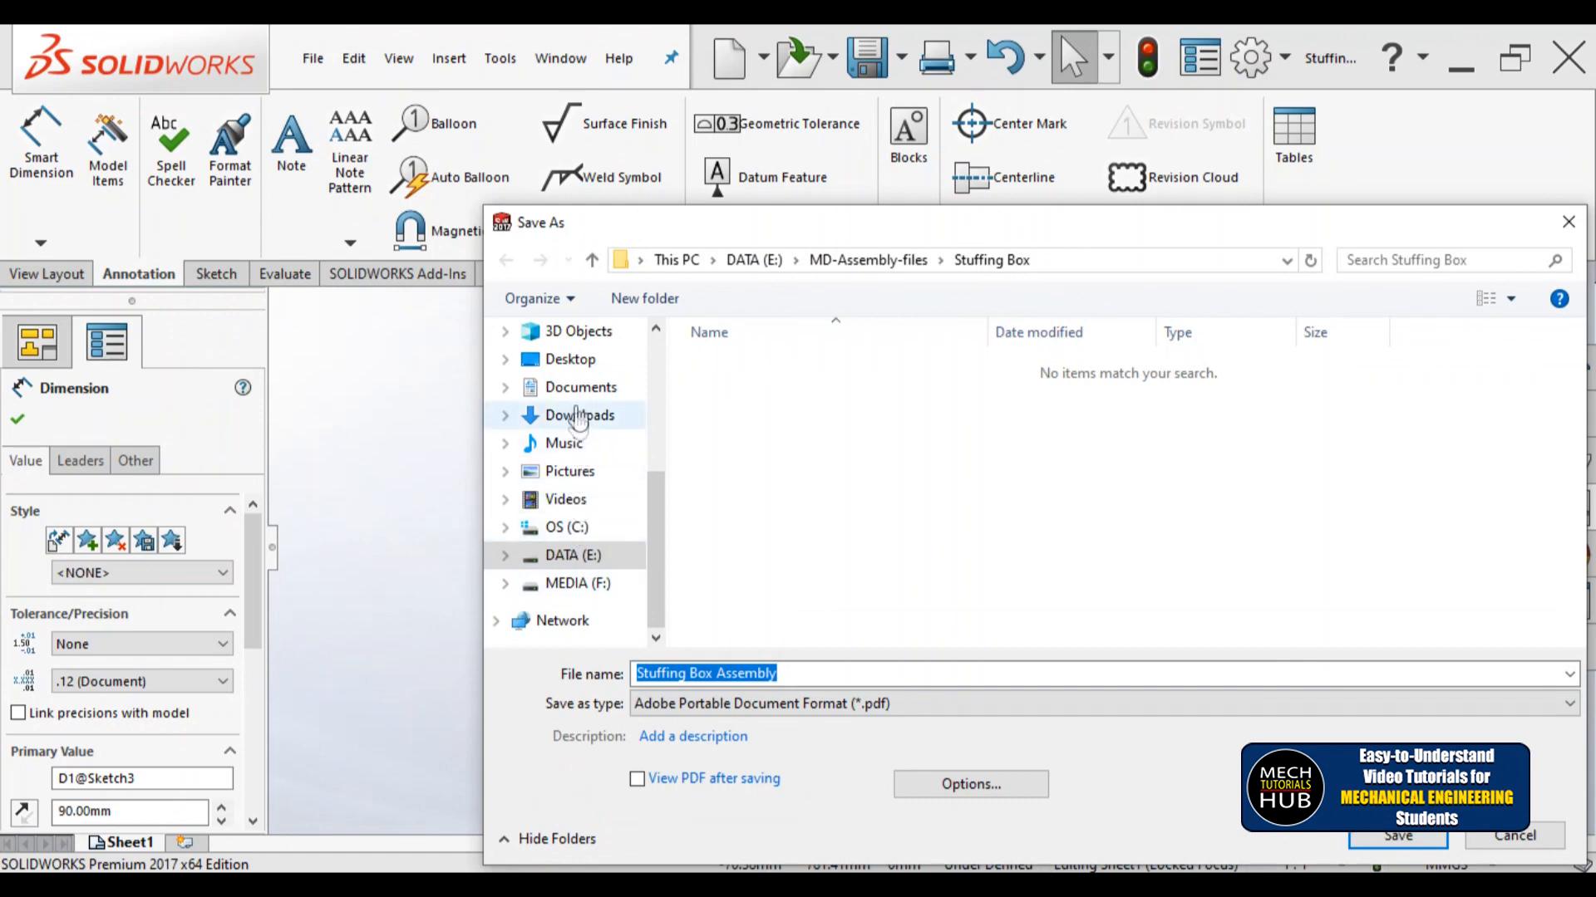
click(570, 359)
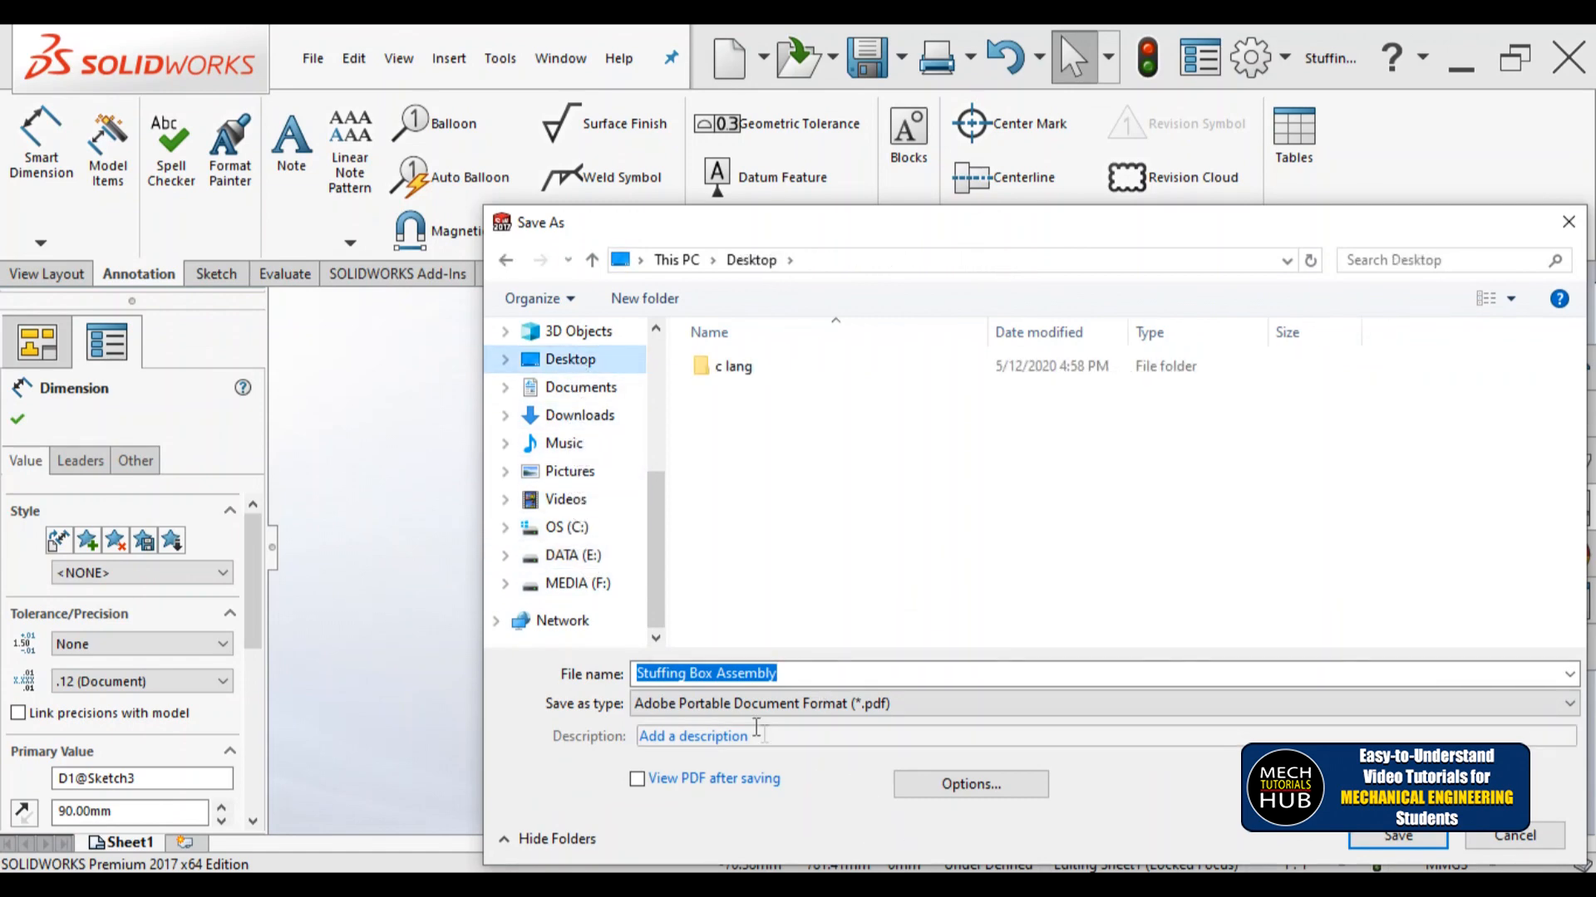
click(1373, 841)
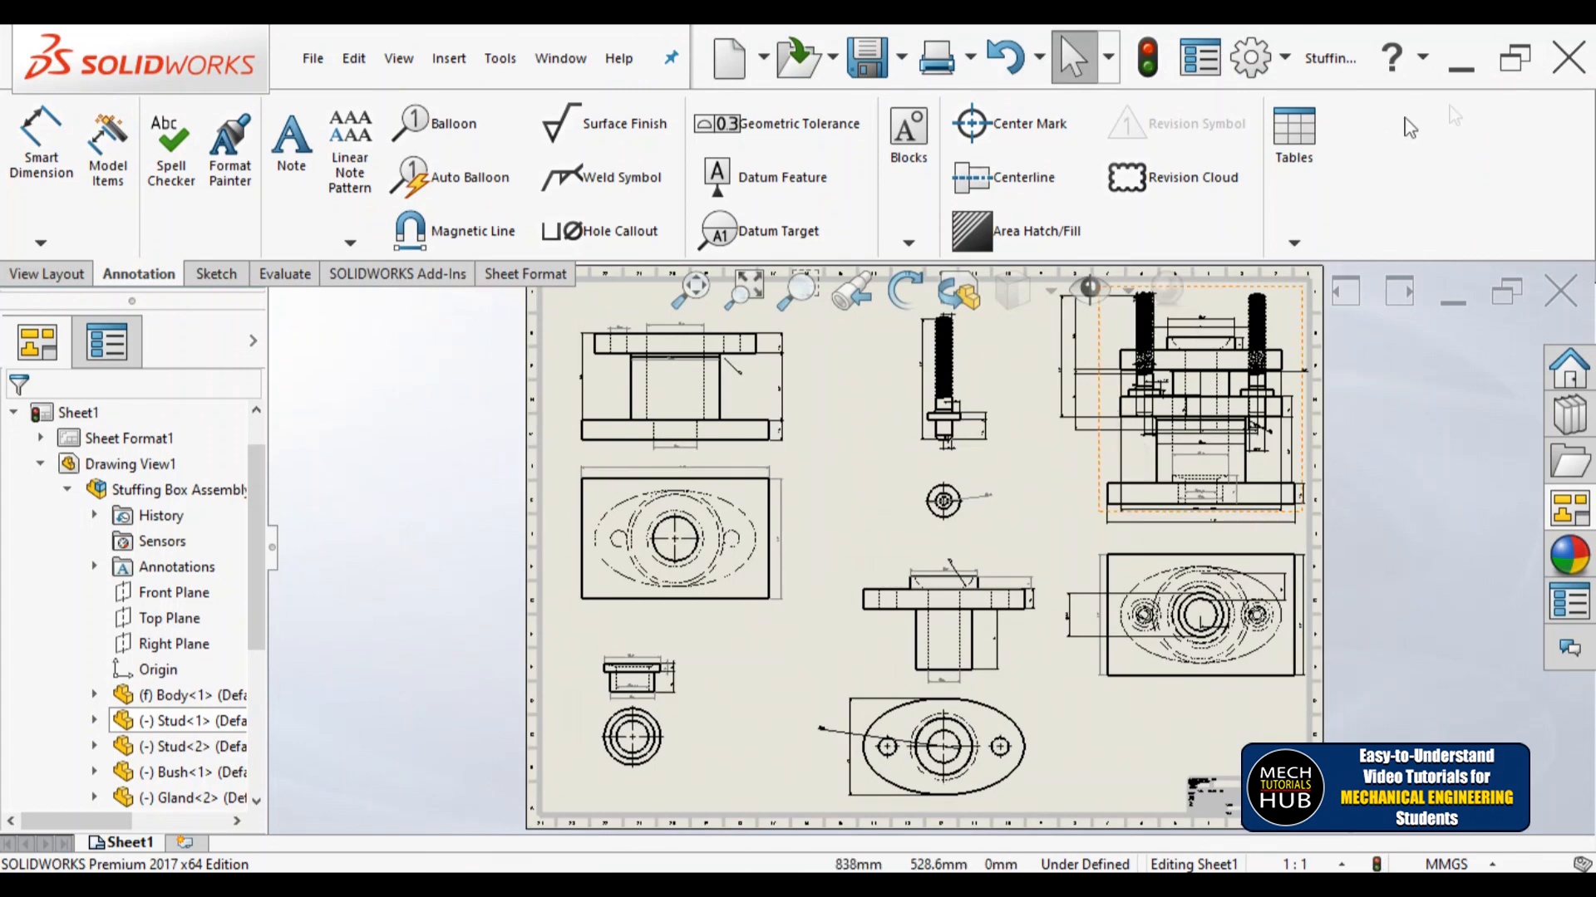
Step: Switch to the exported Stuffing Box Assembly PDF in Adobe Acrobat Reader and hide its bookmarks and tools pane to view the drawing
click(1470, 81)
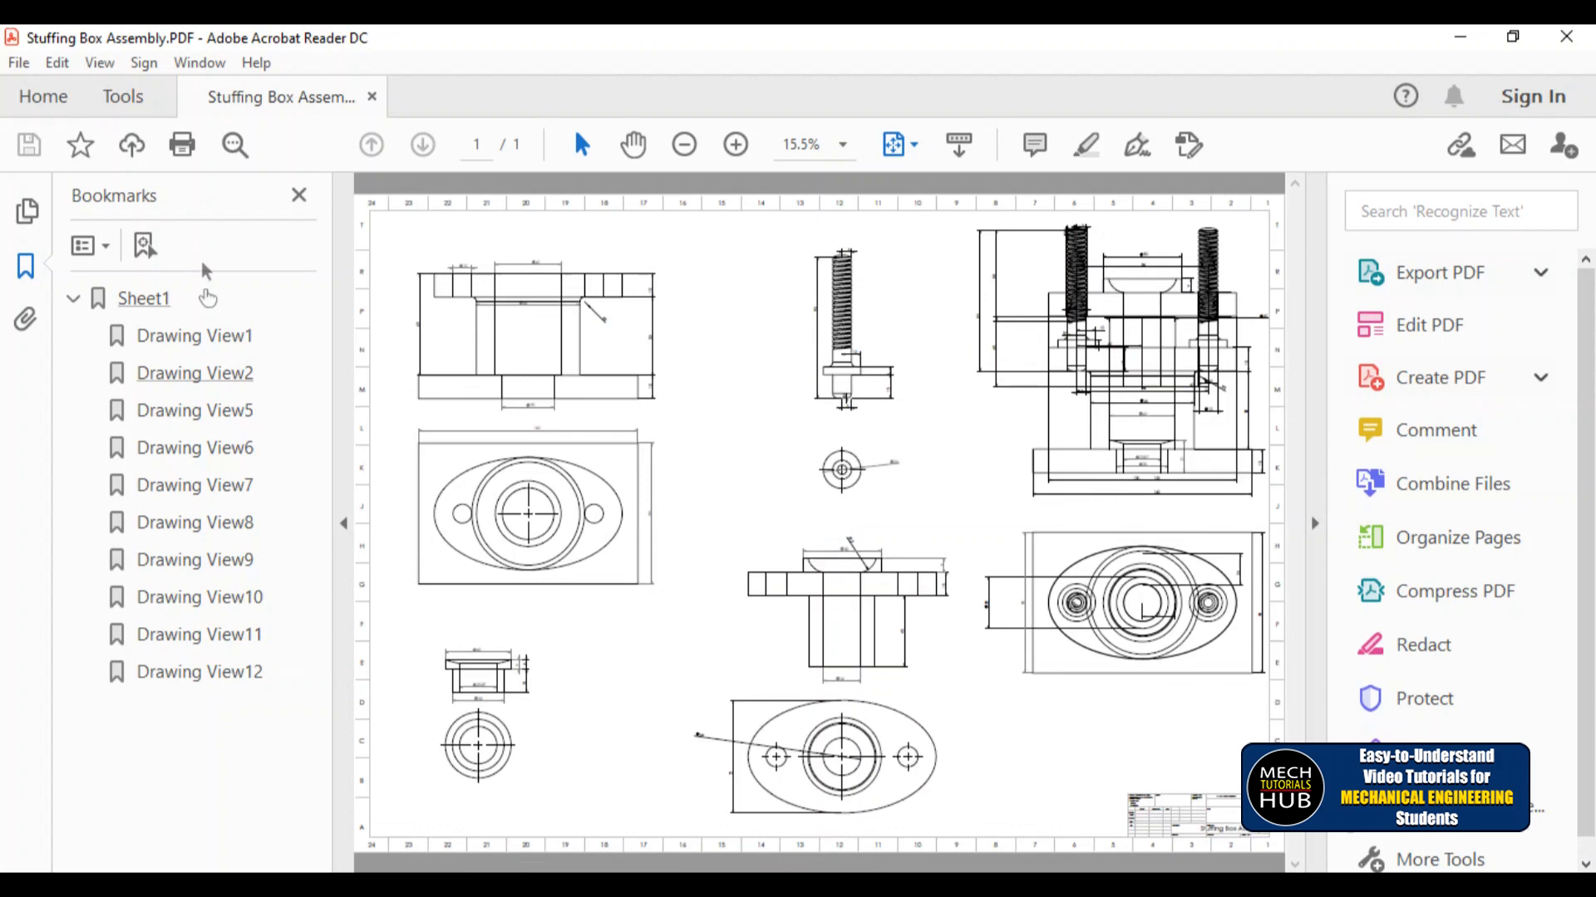
click(300, 196)
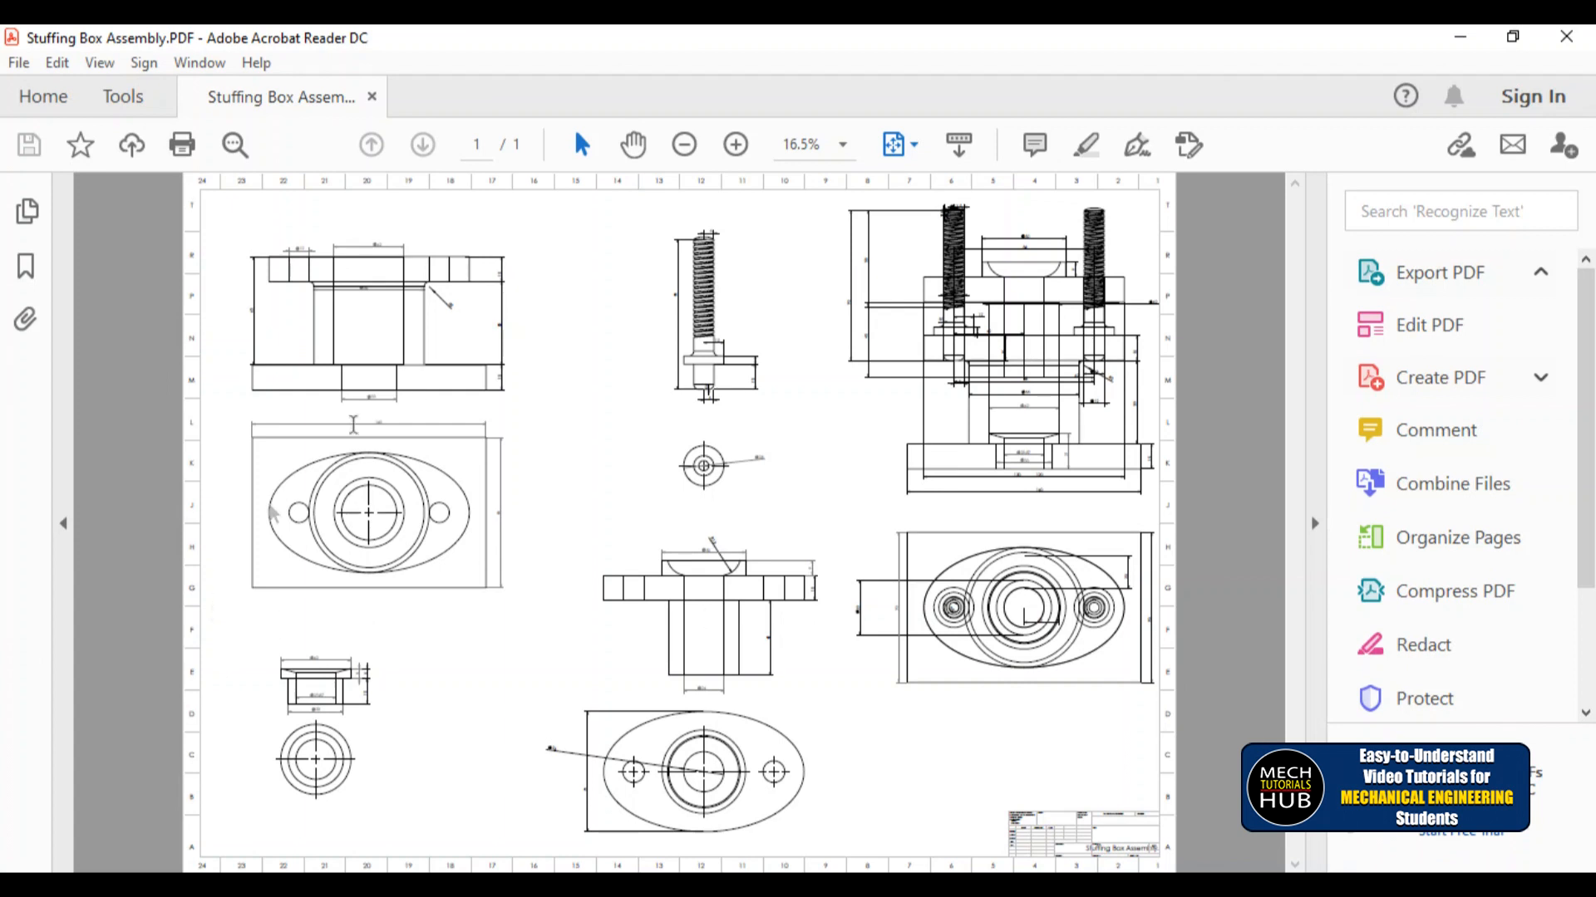
click(895, 148)
click(1315, 525)
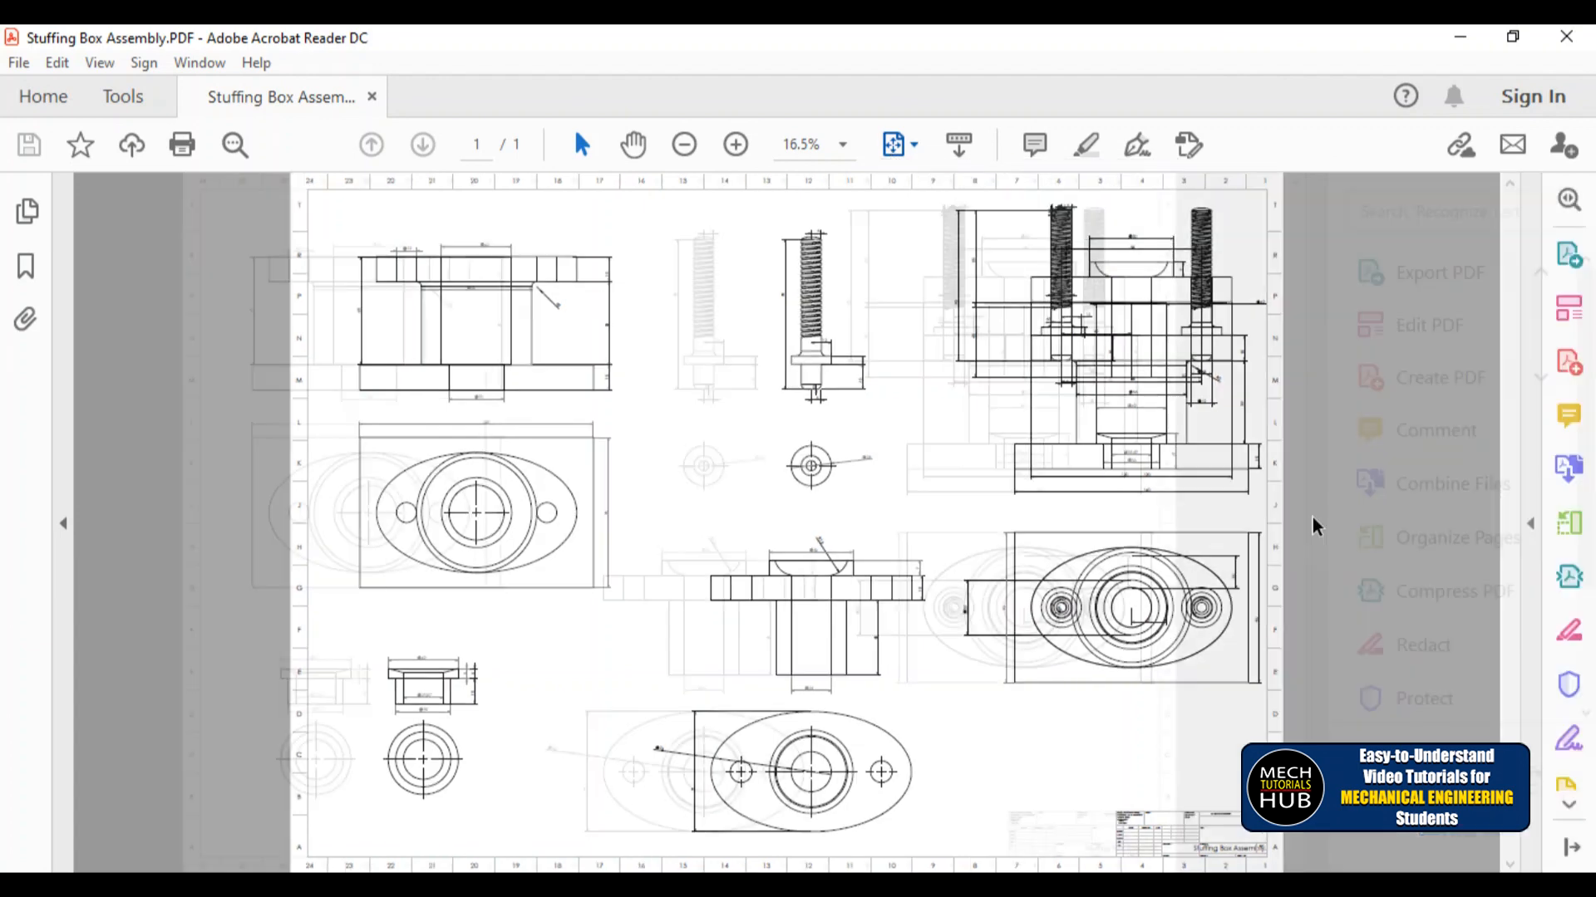